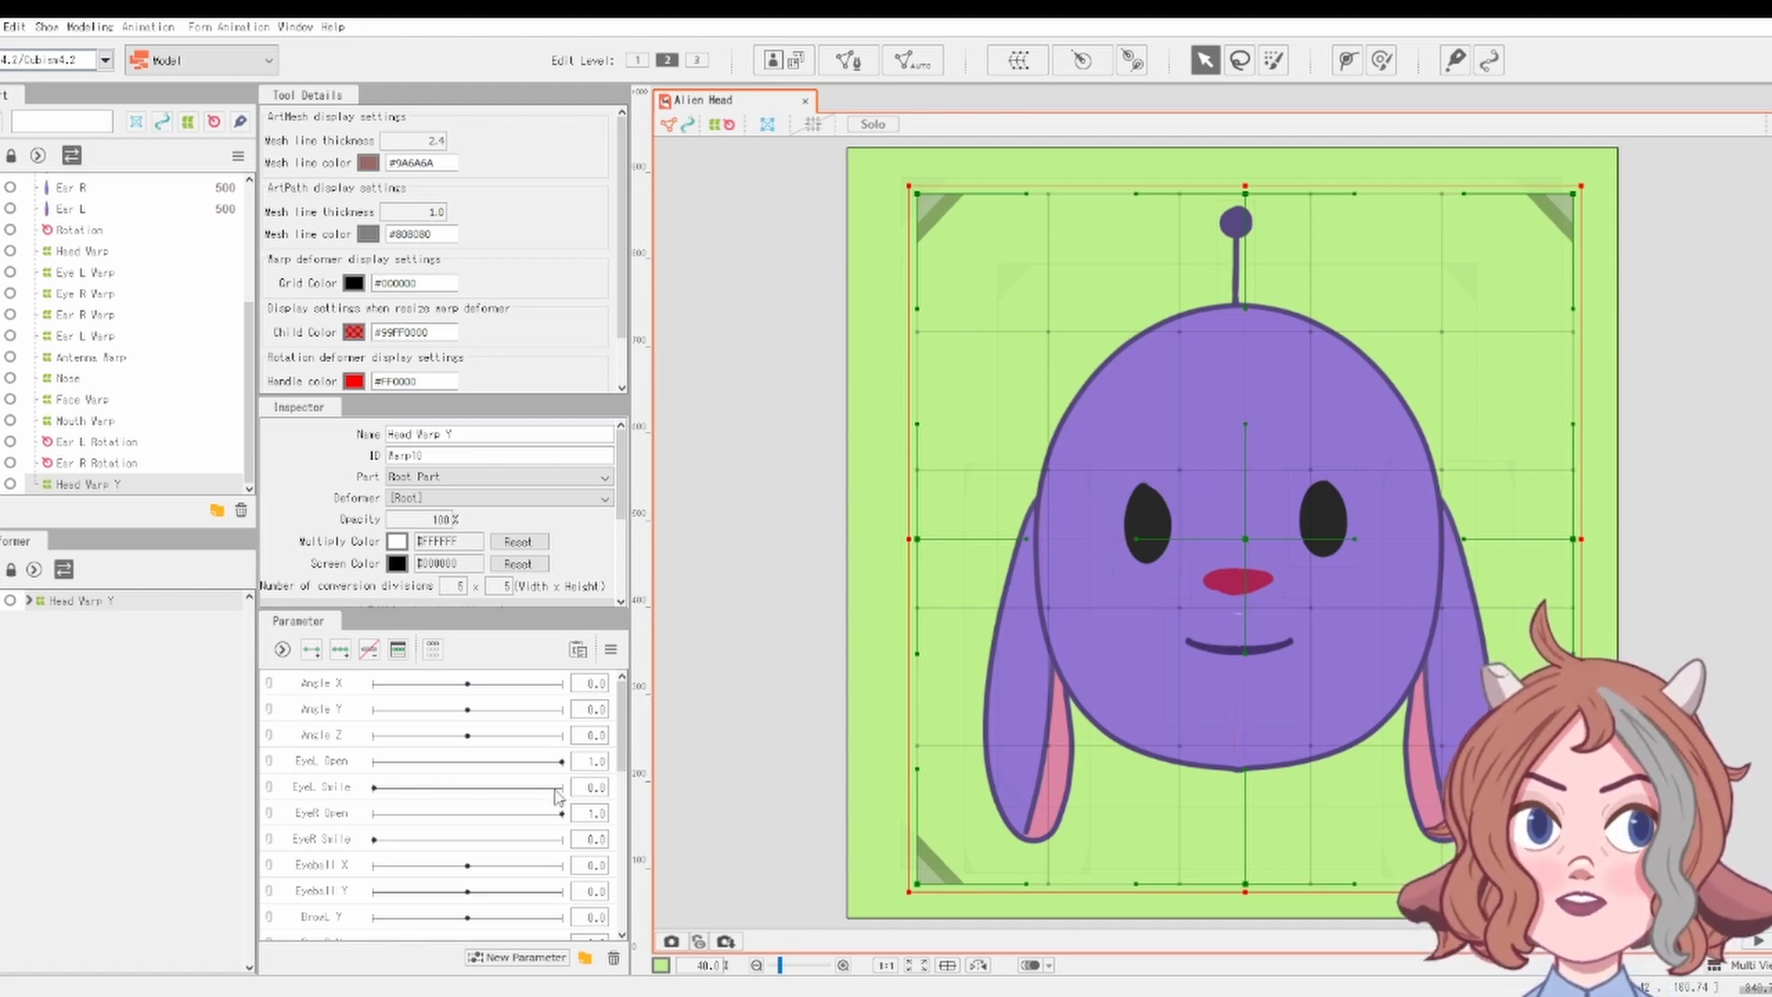
Create a parameter folder named Head
click(348, 693)
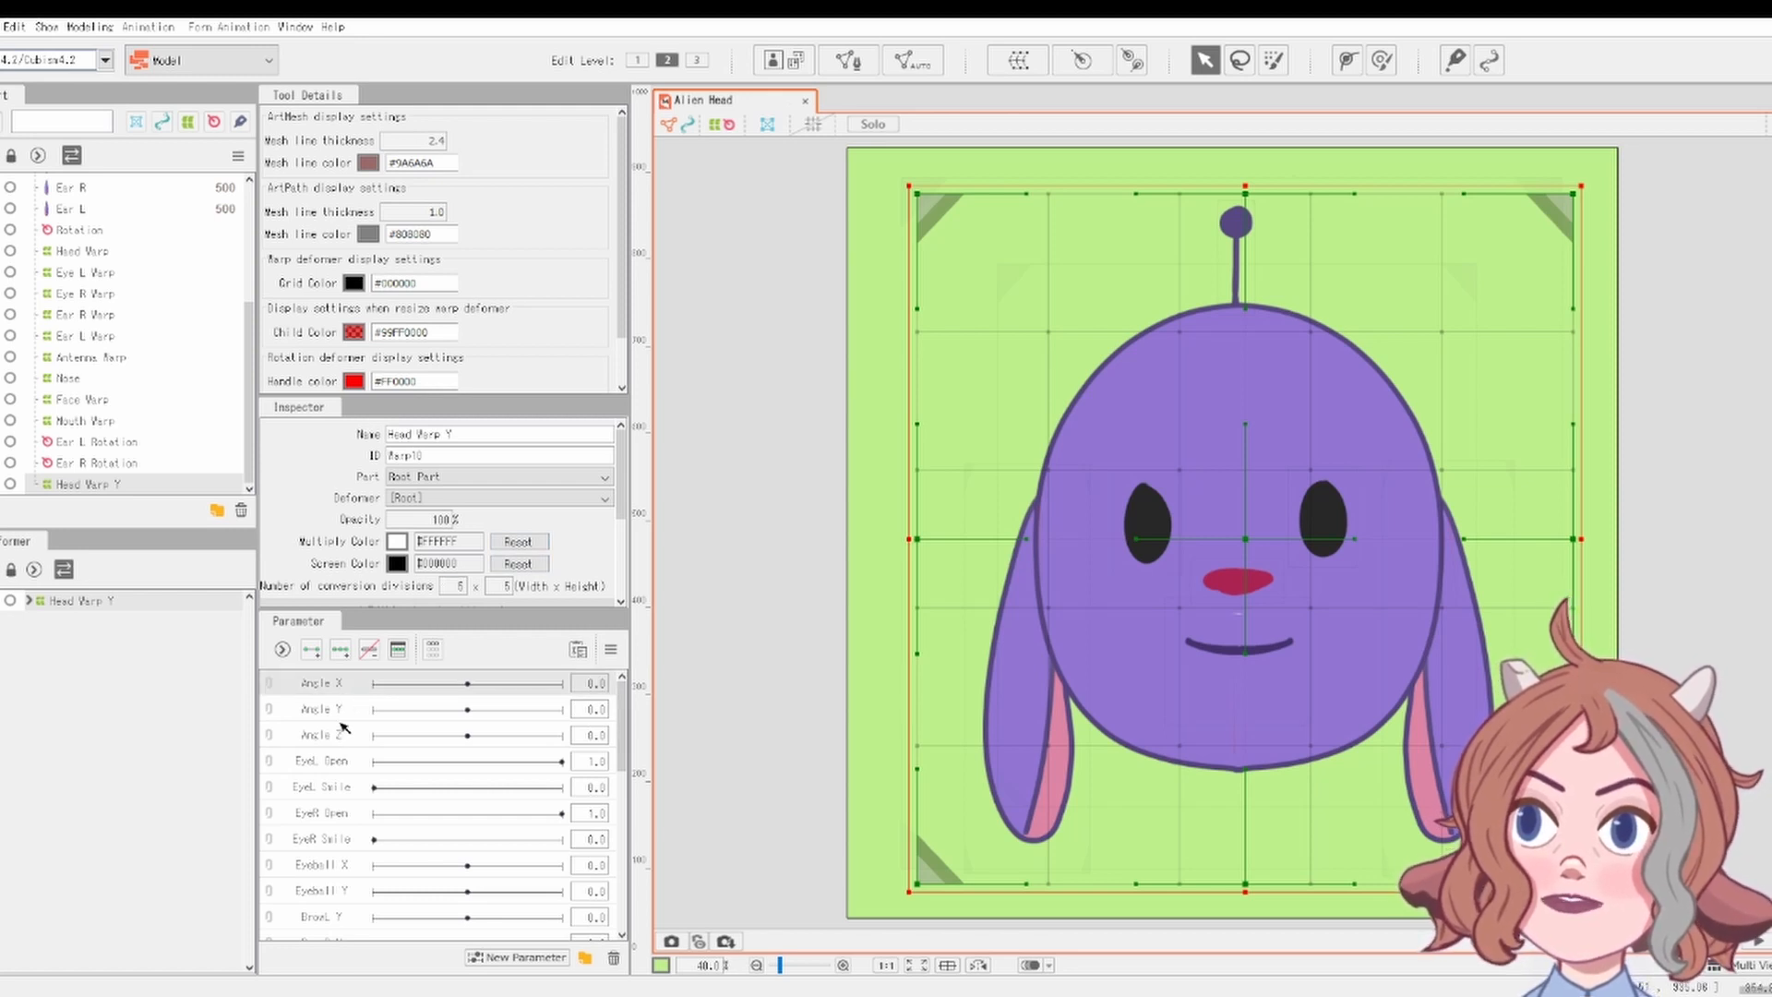
click(584, 958)
double_click(334, 690)
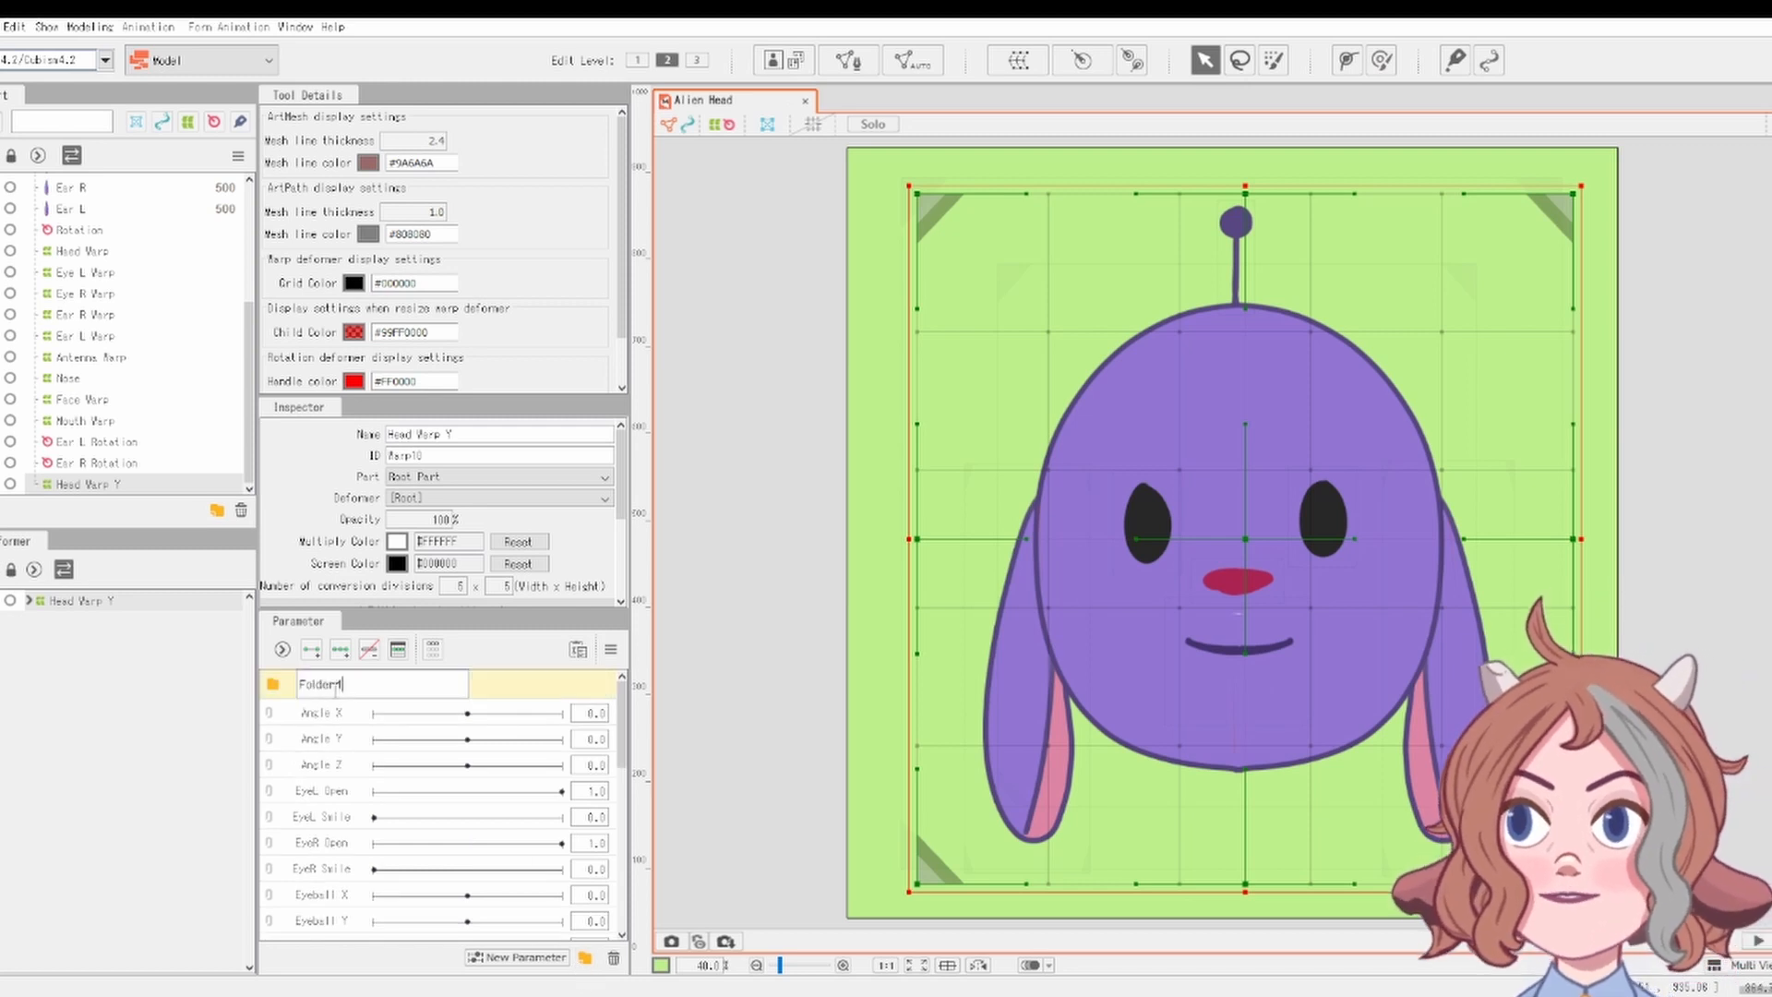
text(Head)
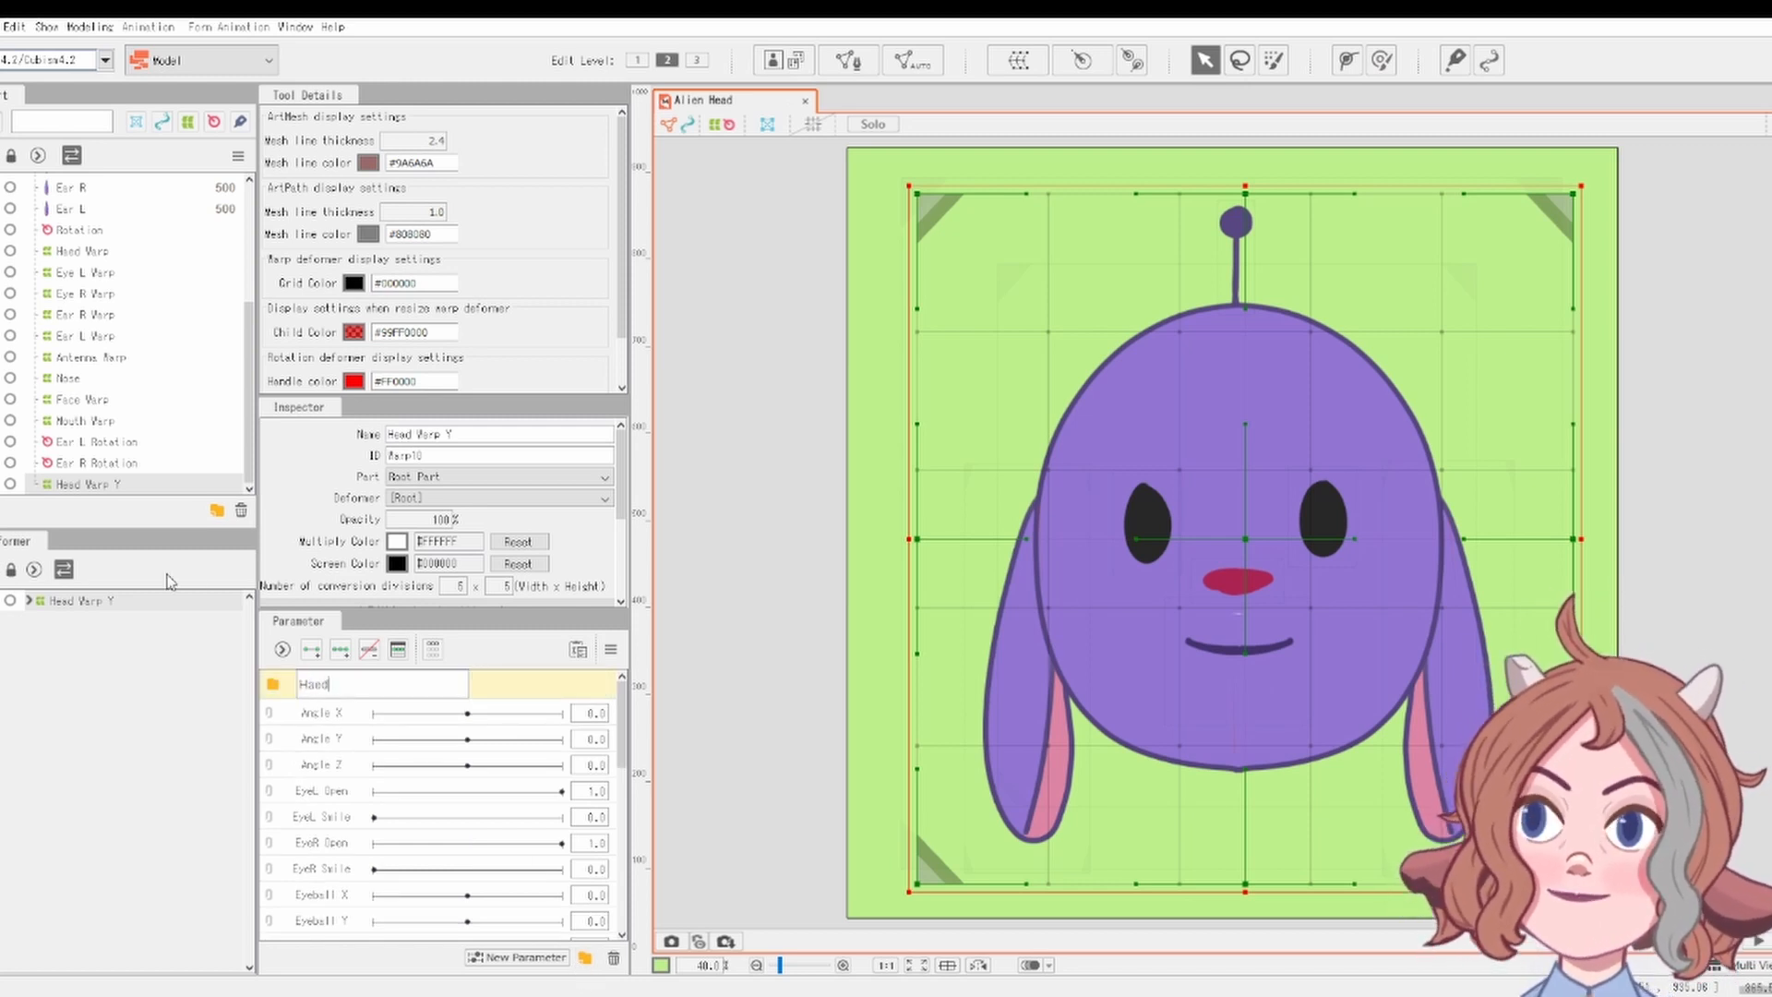
key(Return)
Move the Angle X, Angle Y and Angle Z parameters into the Head folder and expand it
click(305, 720)
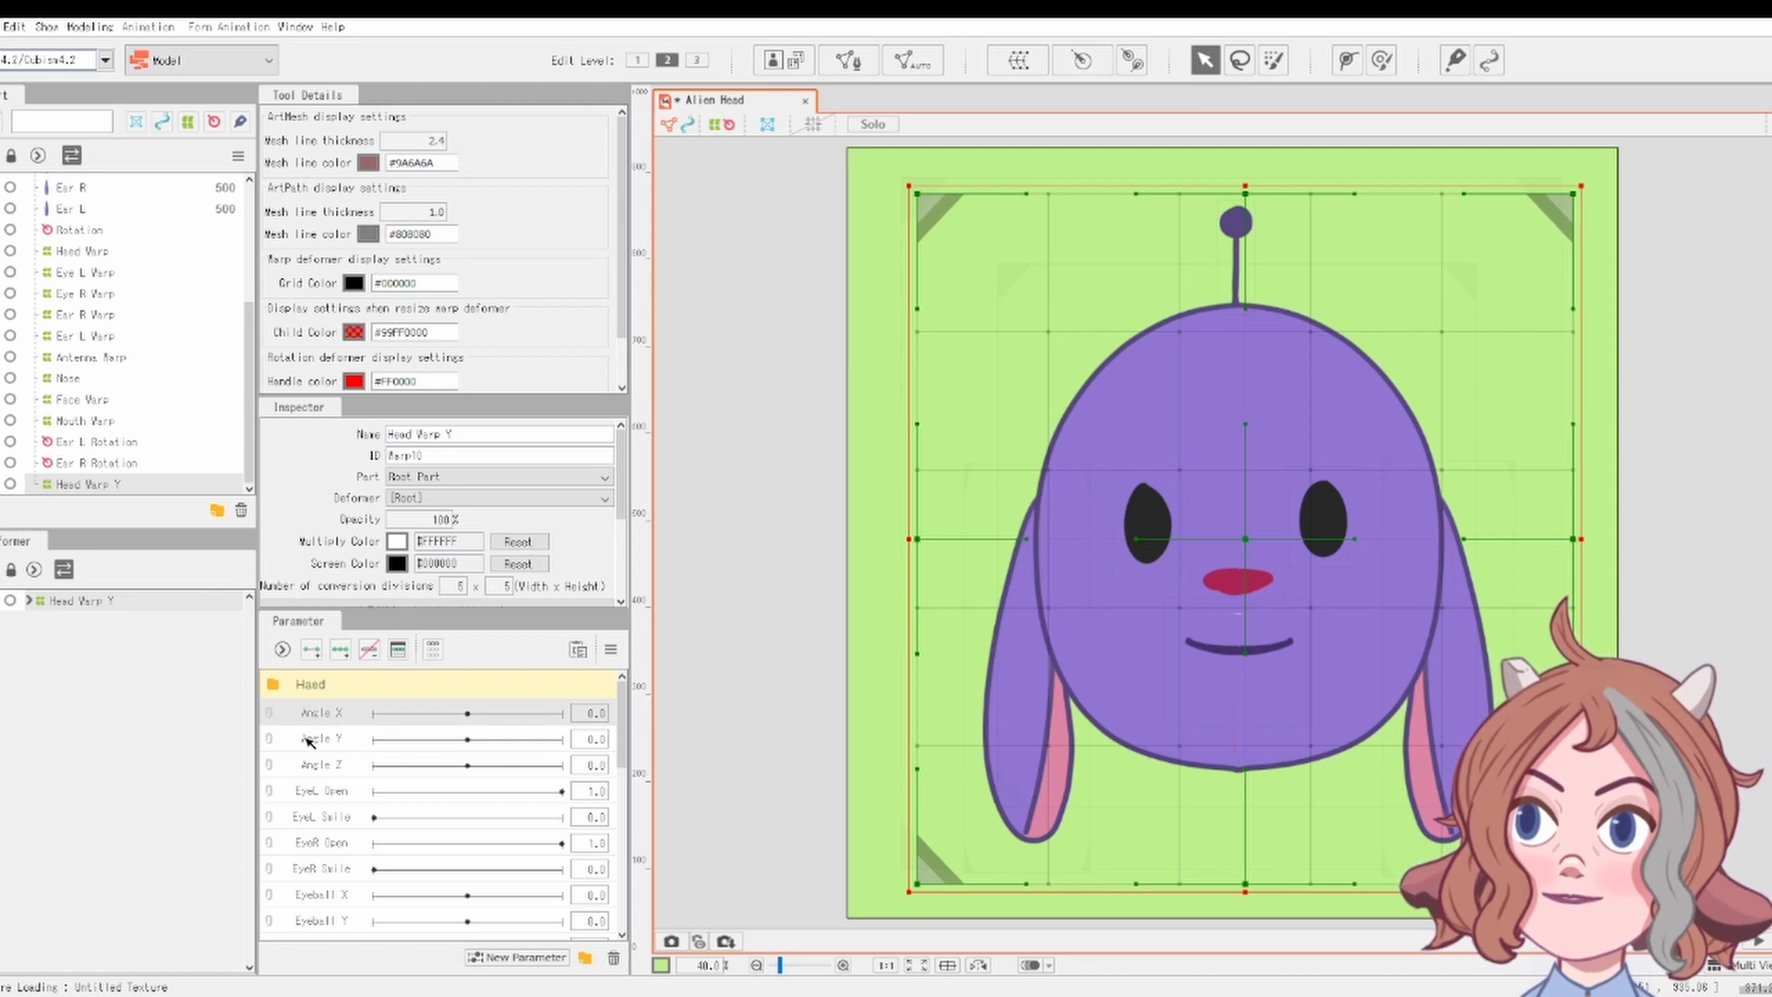
shift+click(310, 740)
drag(310, 741, 328, 699)
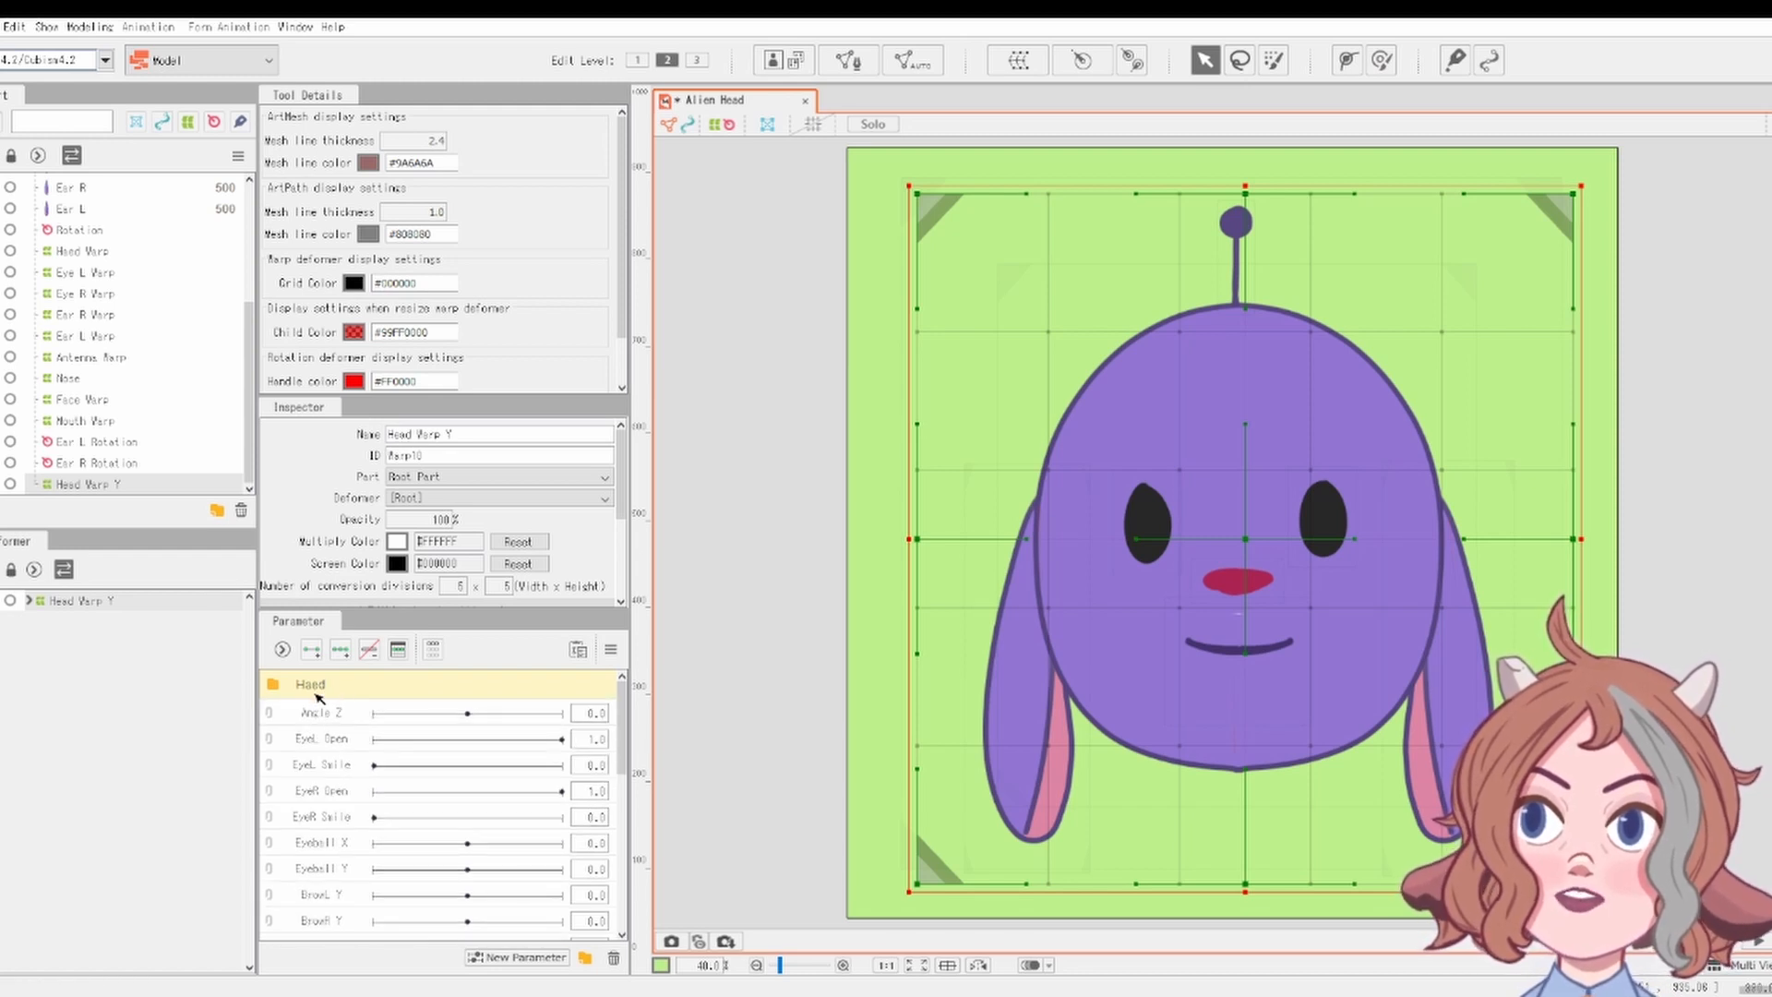
click(313, 689)
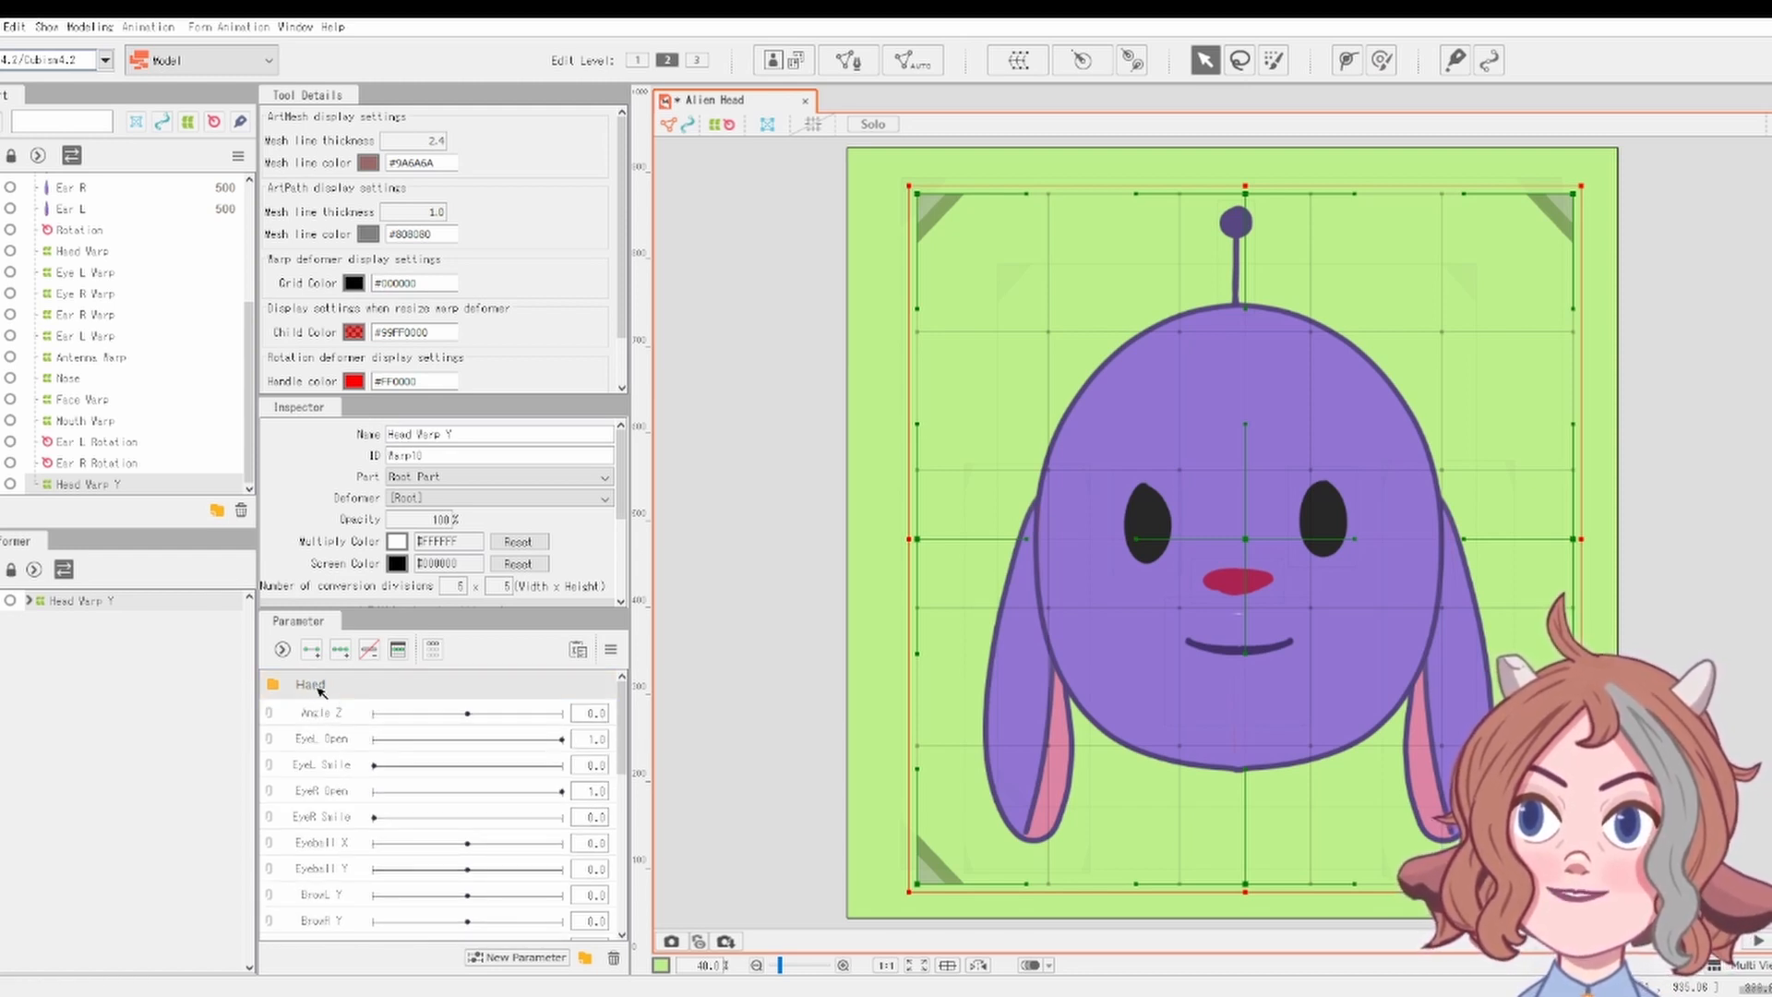
click(323, 688)
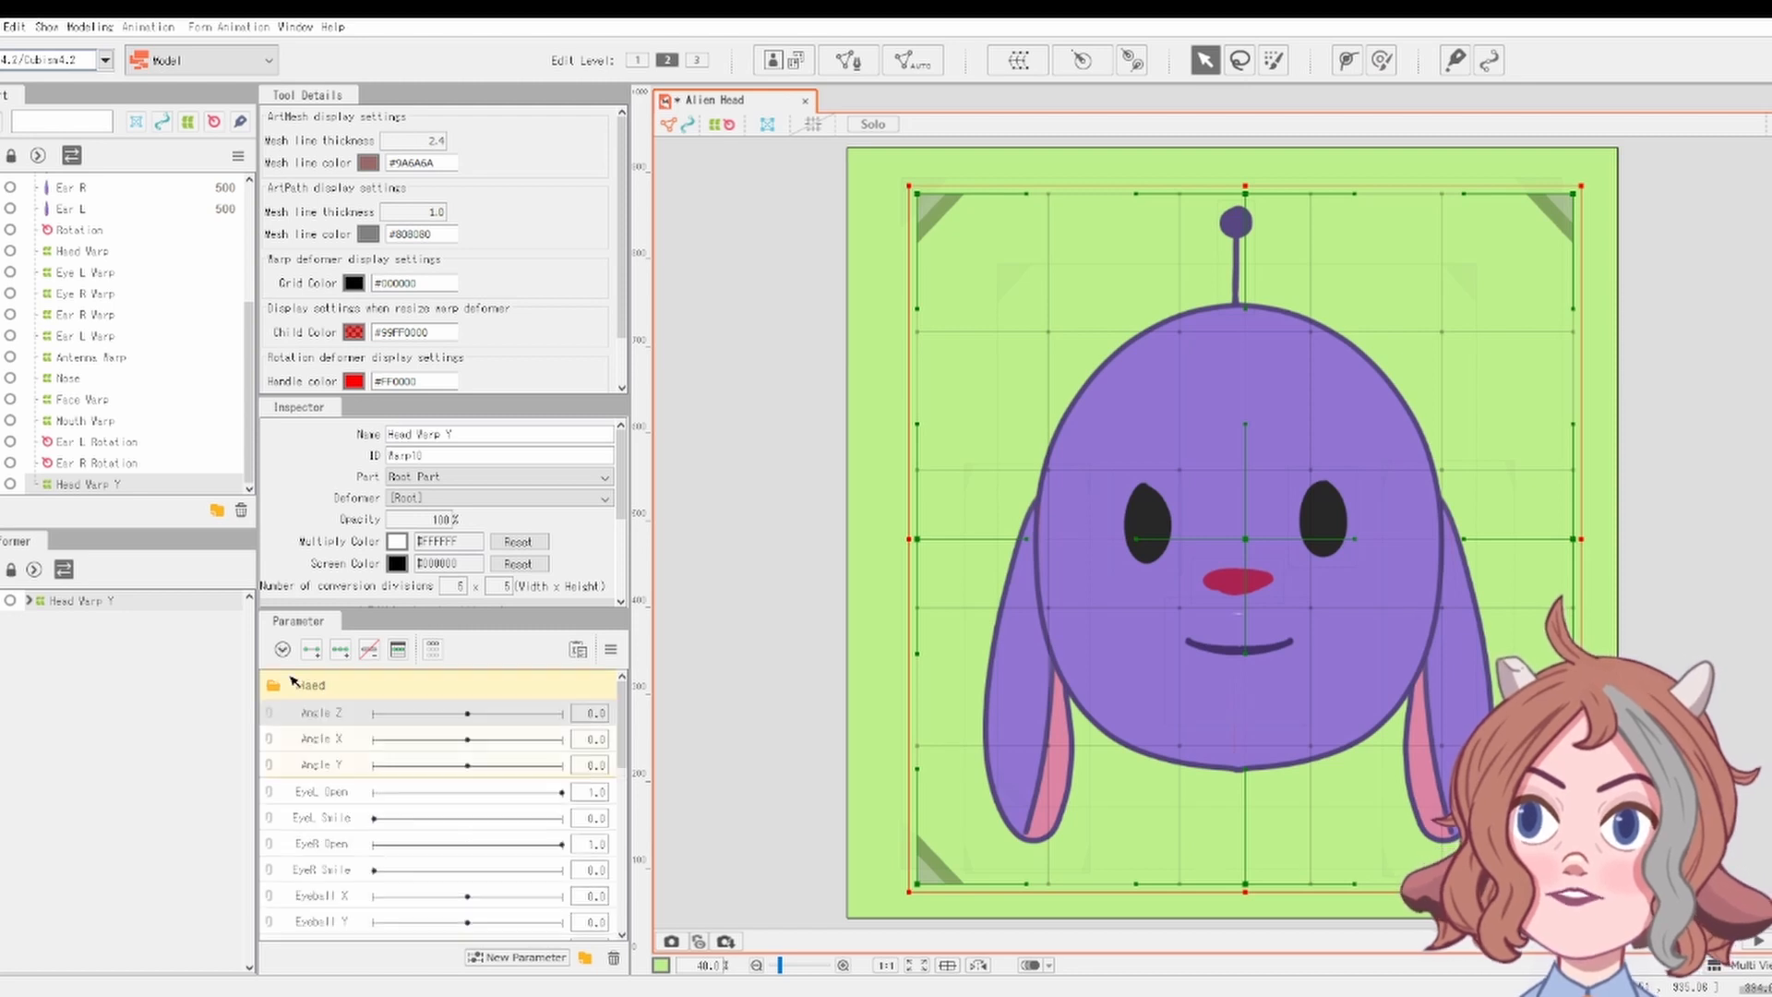
right_click(307, 687)
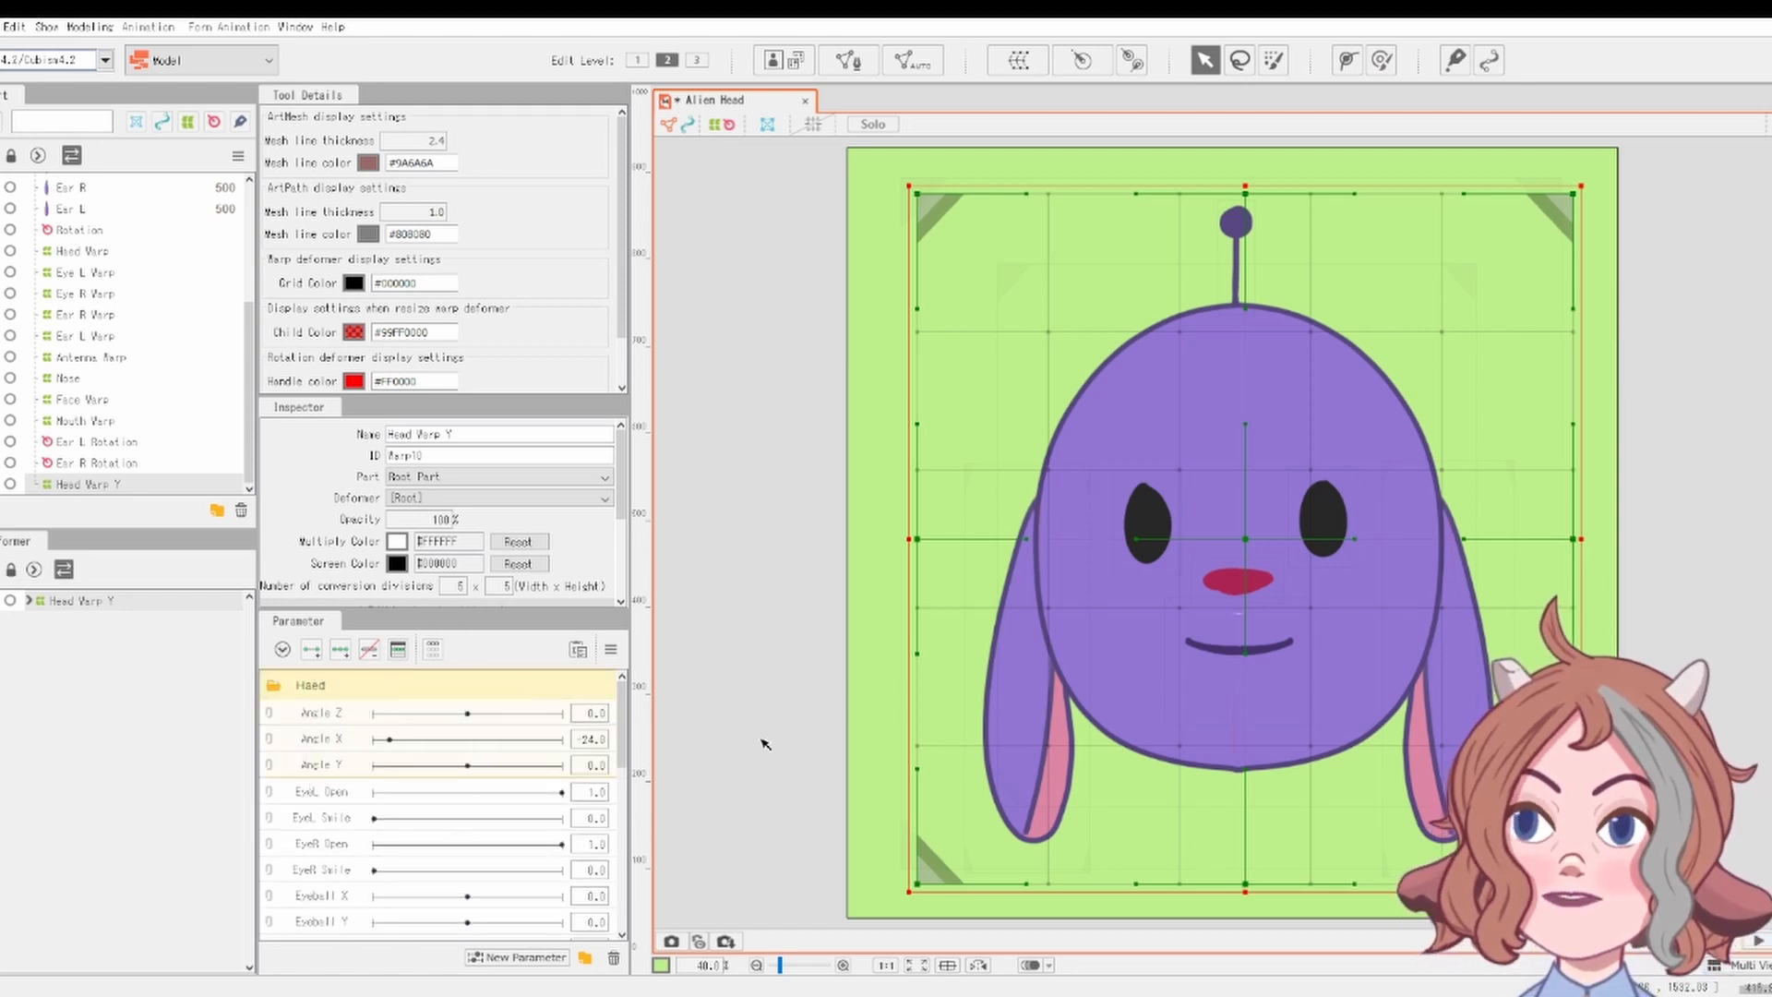
drag(392, 750, 472, 752)
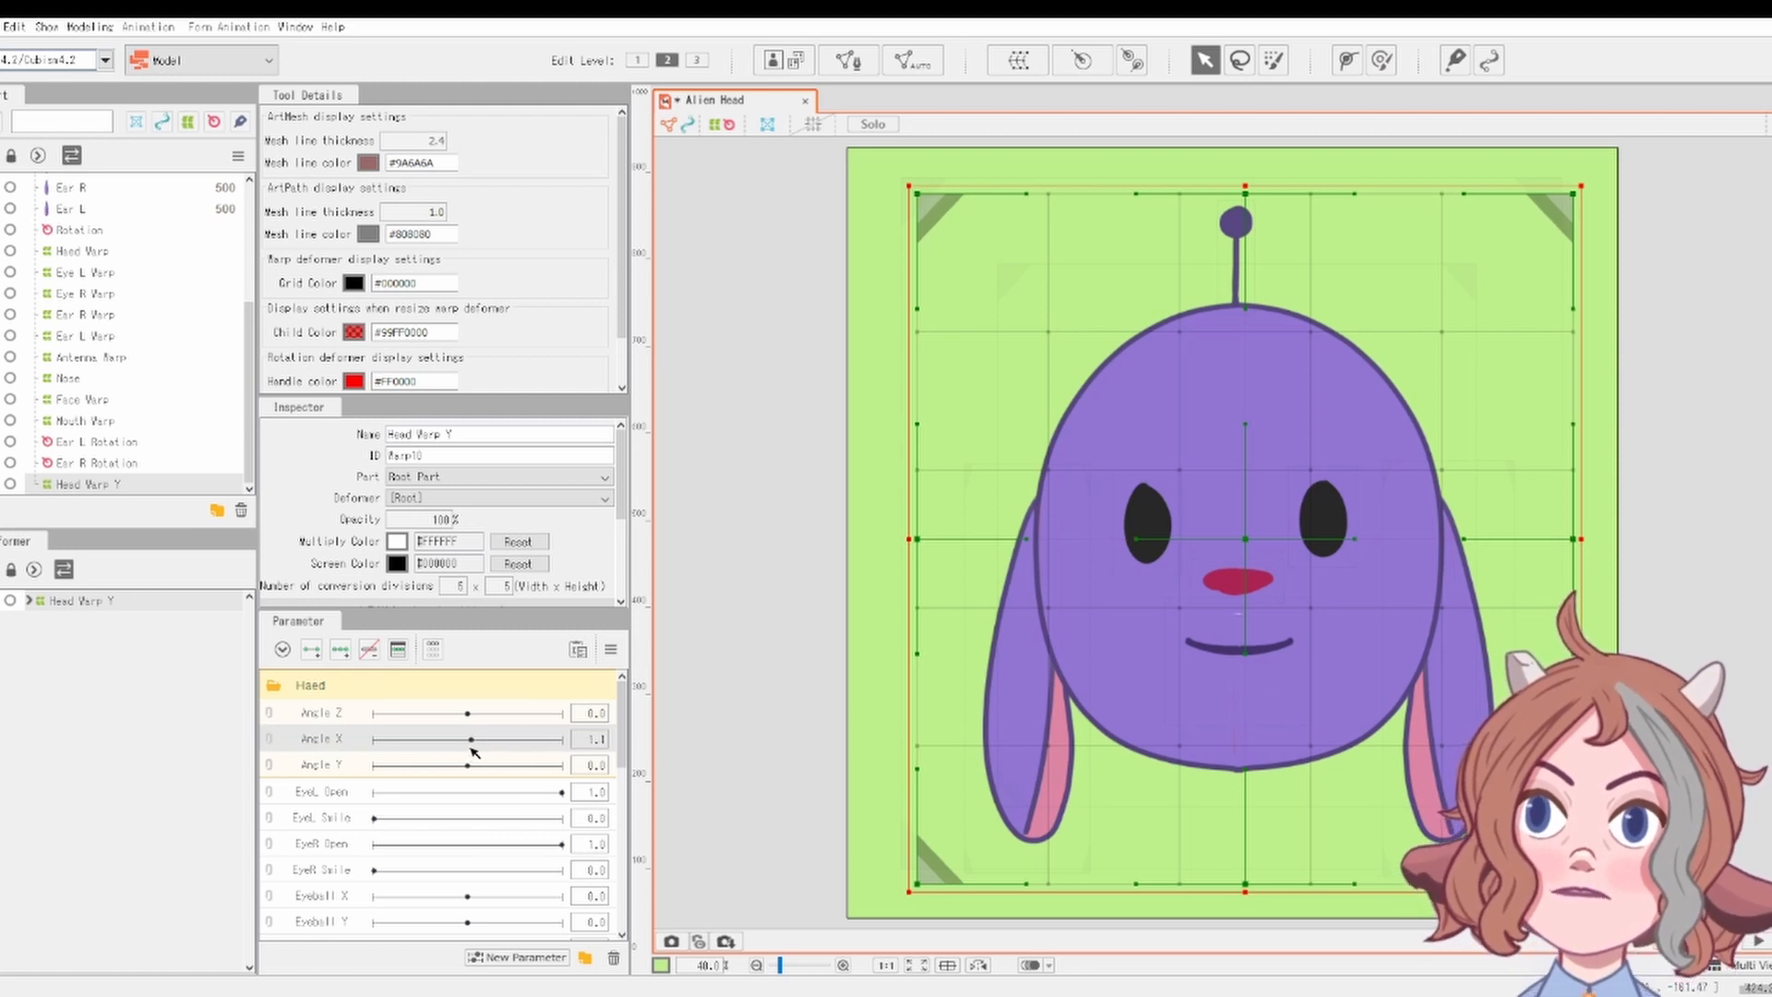
Select the Rotation deformer under Head Warp Y and move Angle Z below Angle Y in the Head folder
click(29, 601)
click(44, 622)
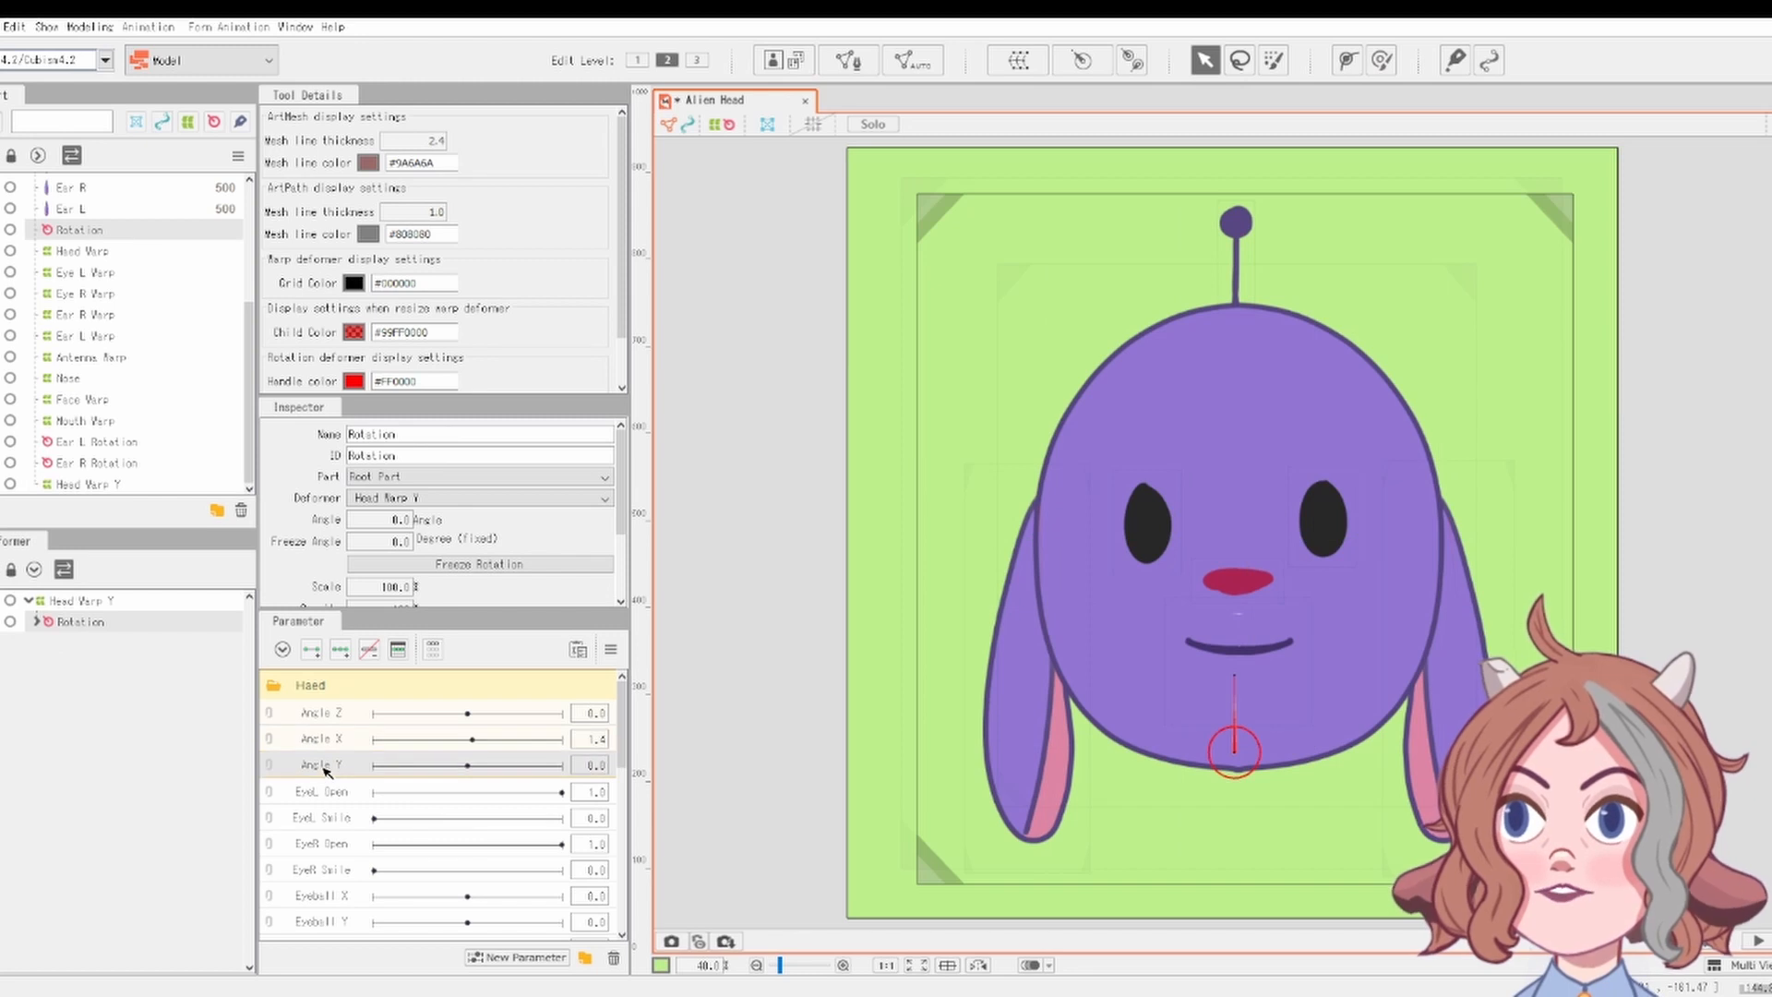
drag(341, 724, 348, 777)
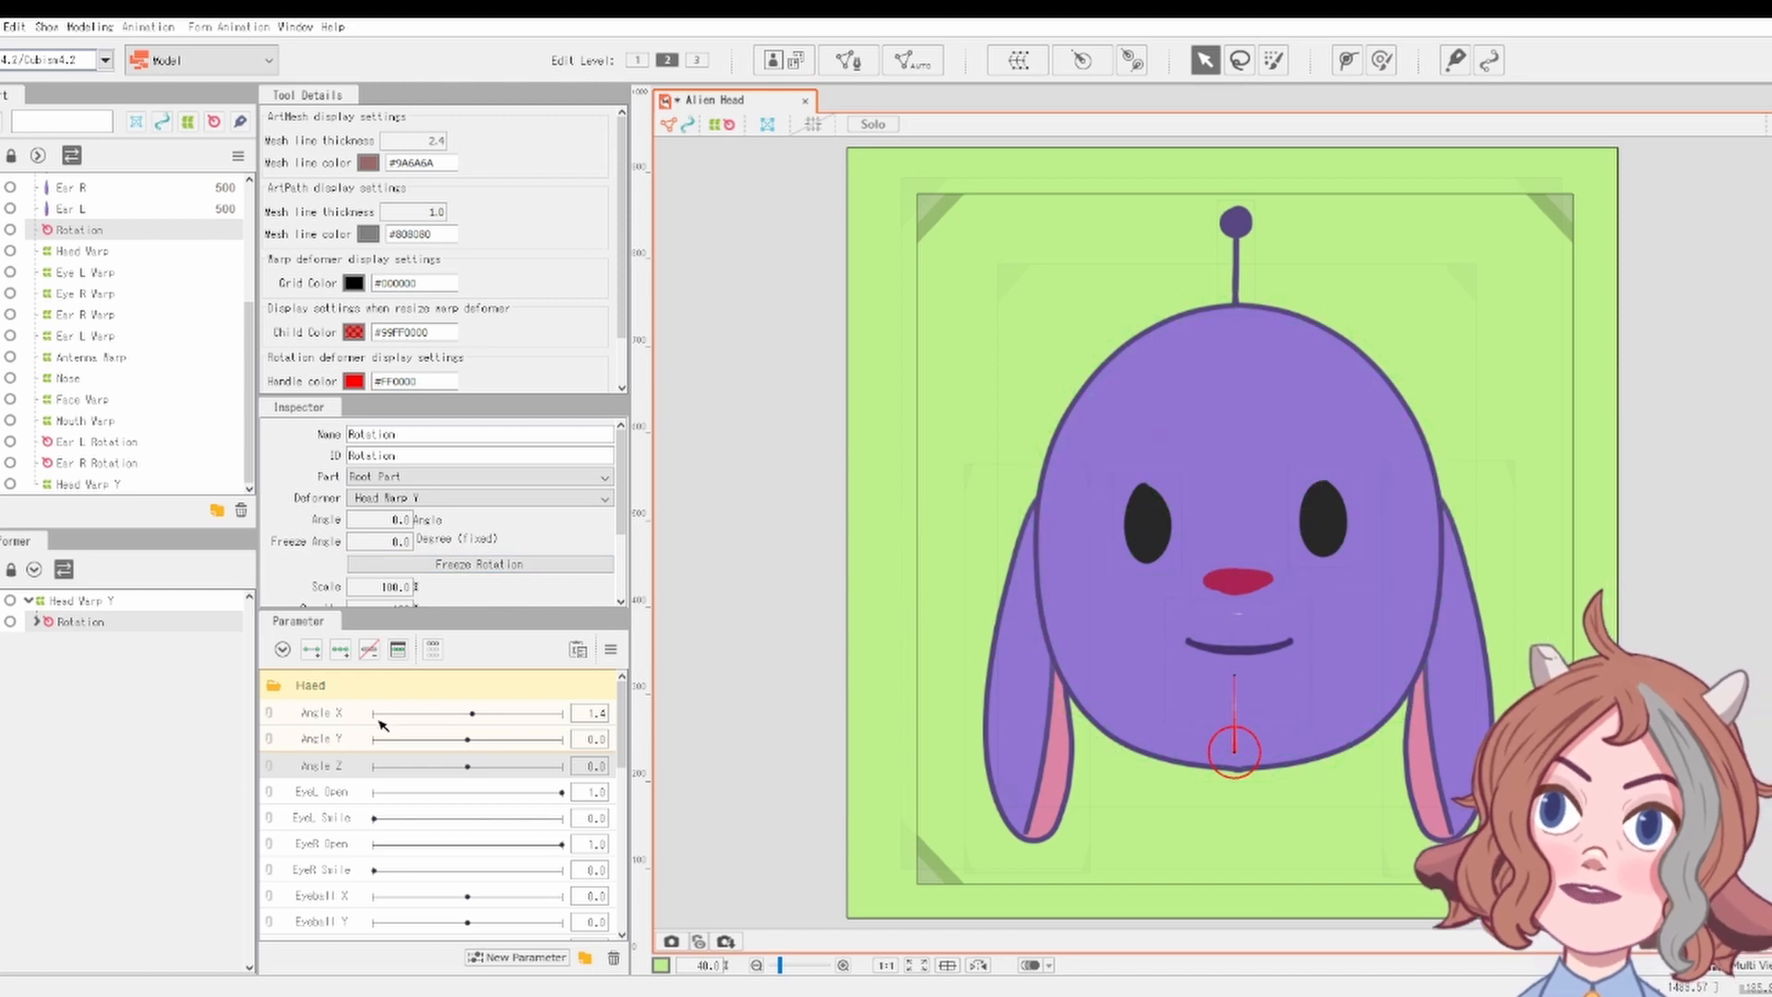
Add three keys to Angle Z and rotate the head to about 35.5° at 30 and about -33° at -30
click(339, 649)
drag(467, 766, 561, 766)
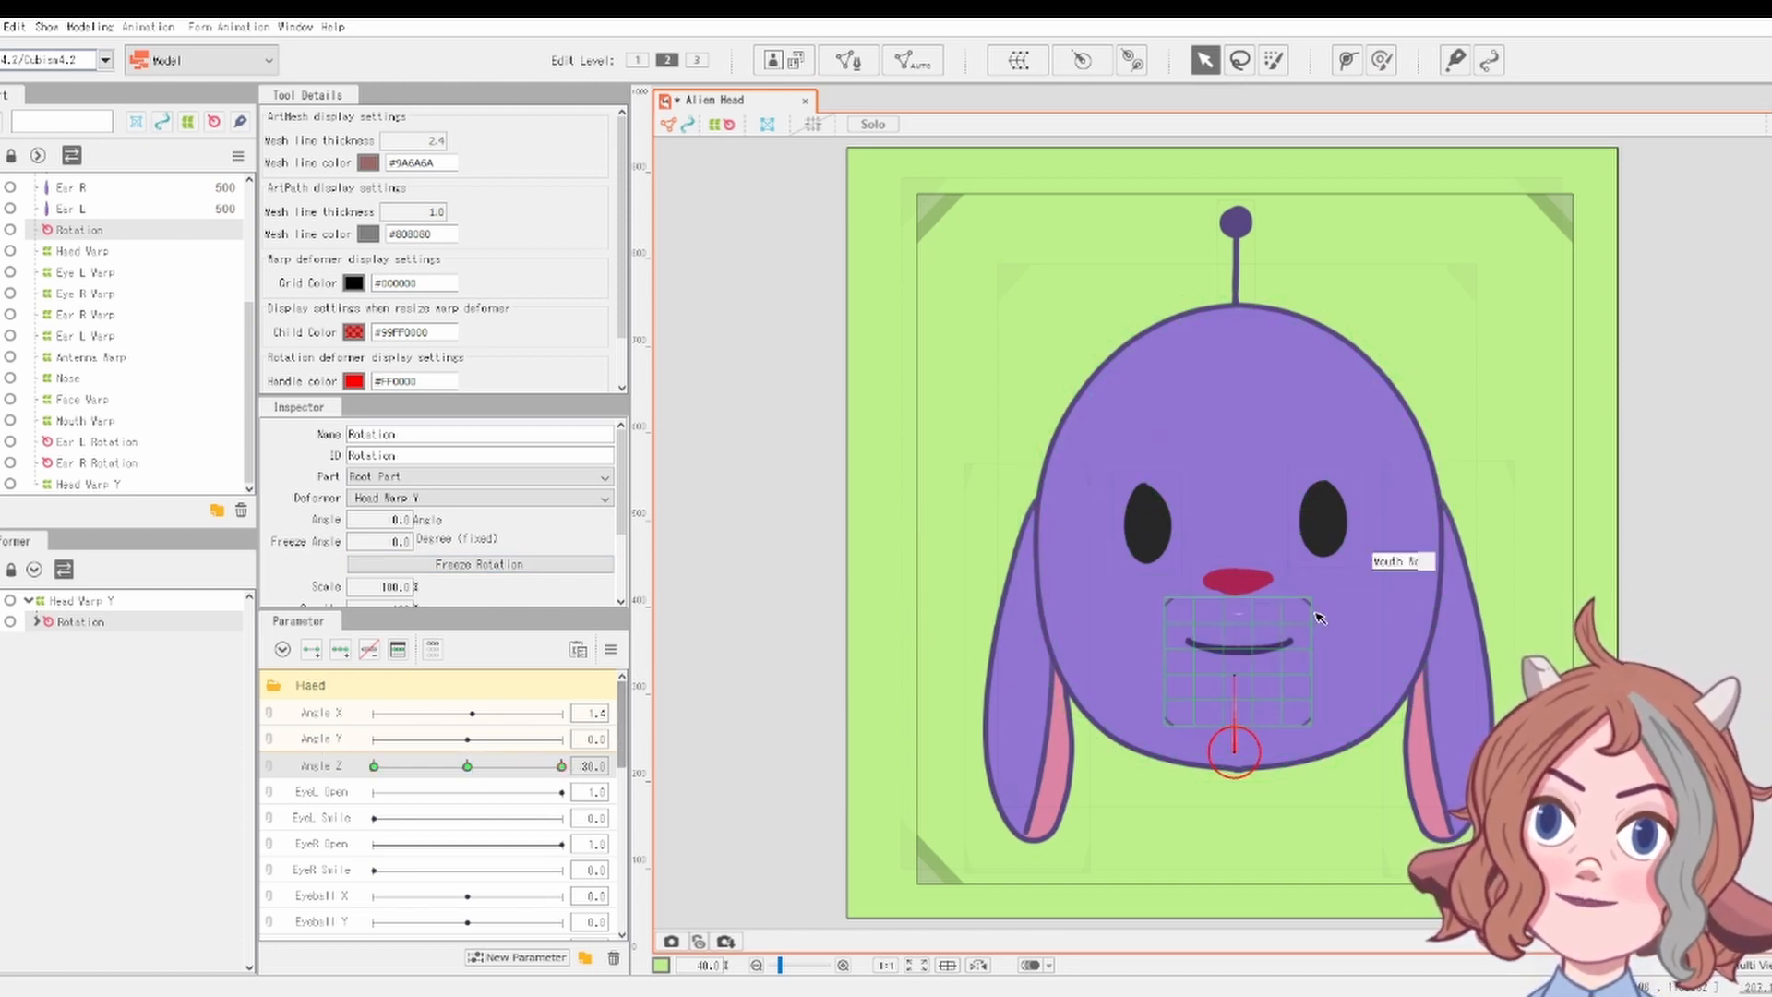
drag(1228, 684, 1280, 688)
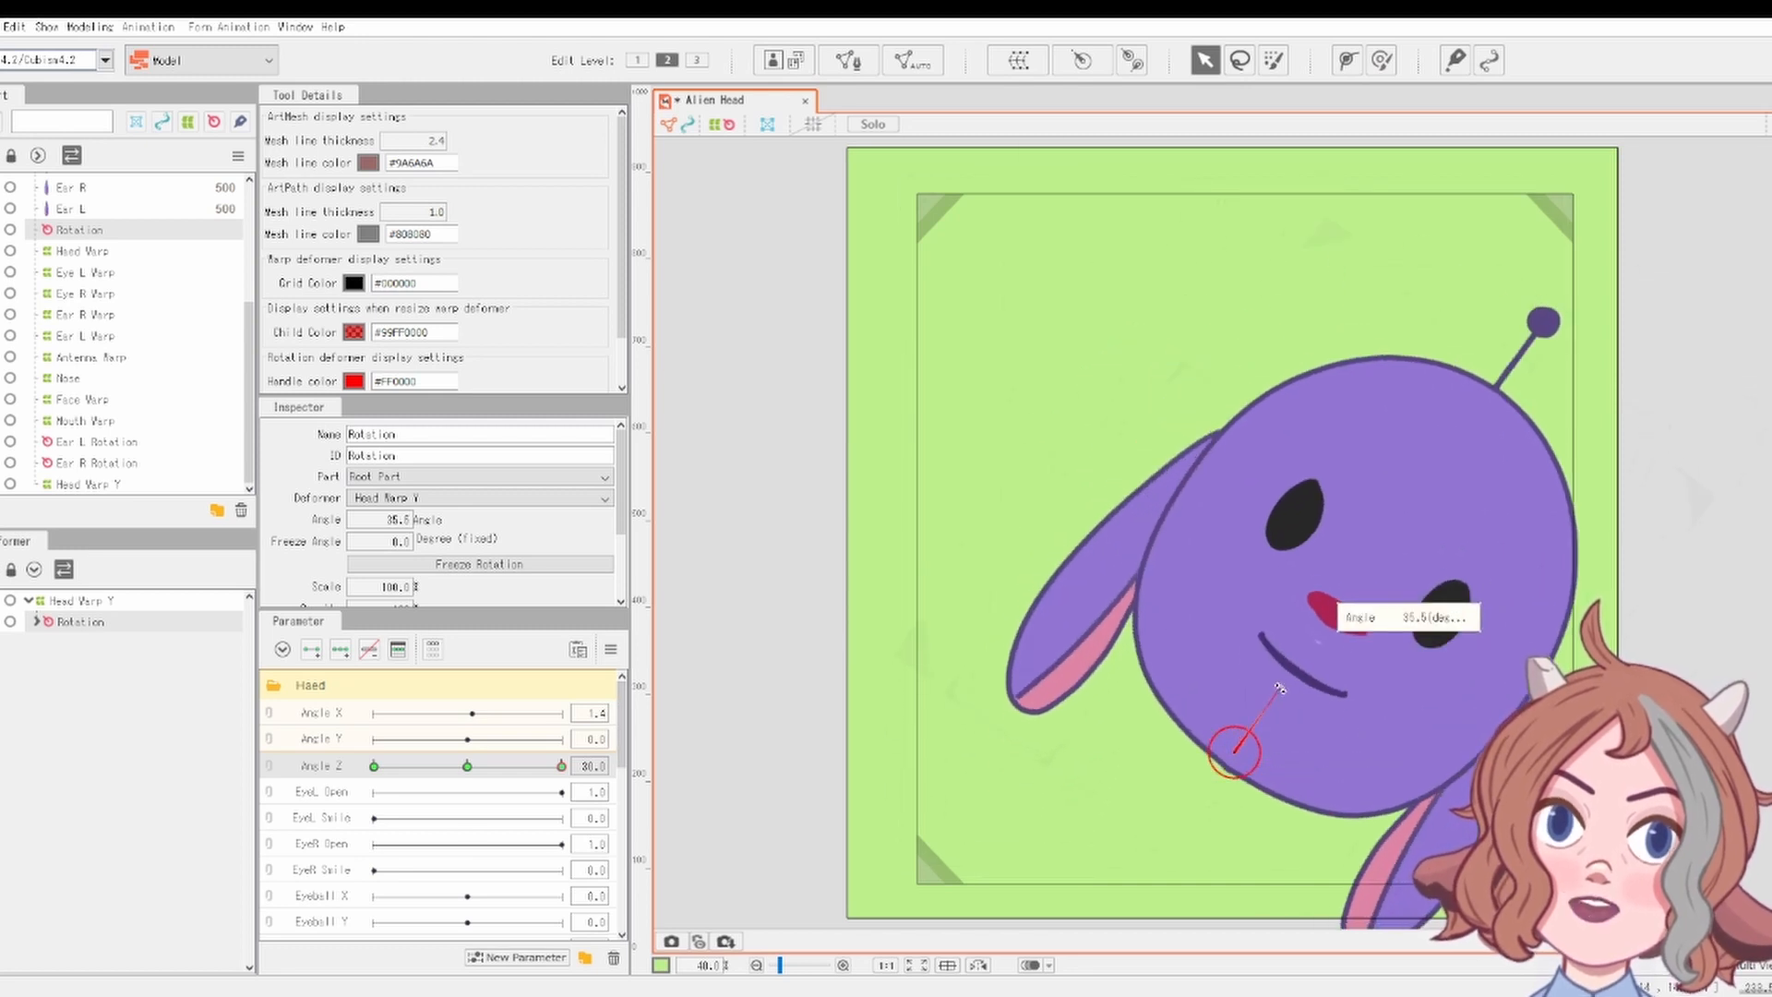
drag(552, 766, 338, 779)
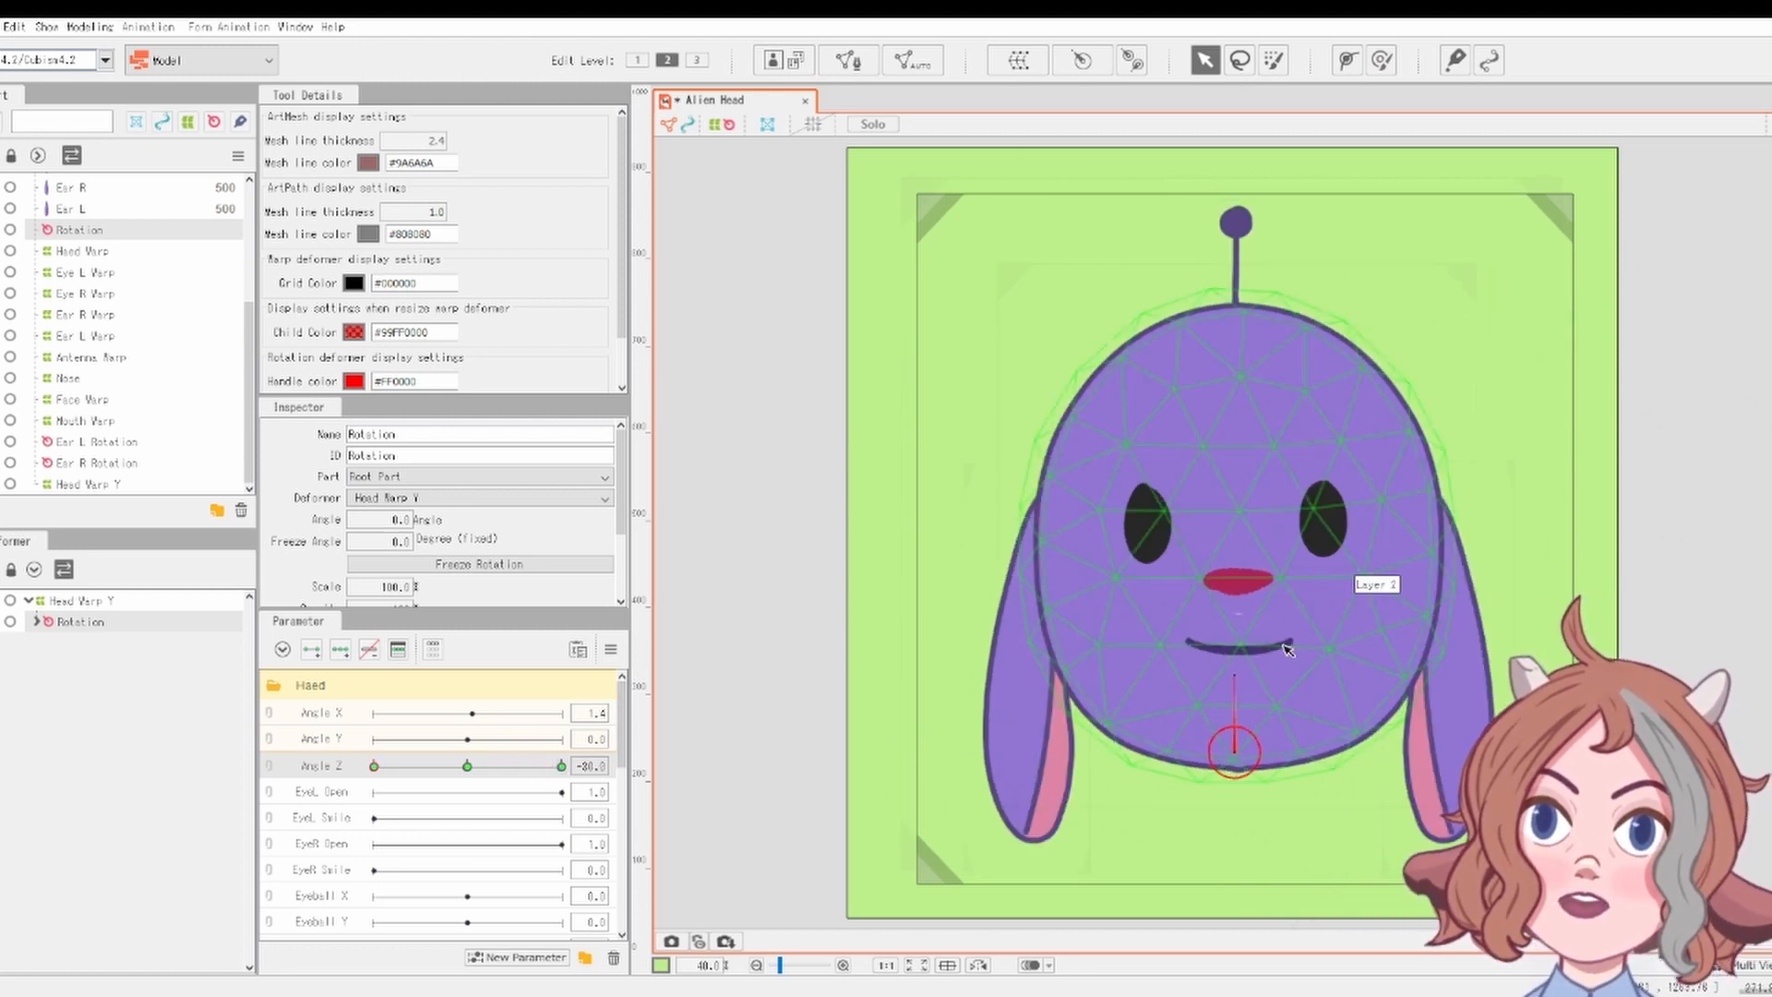
drag(1235, 676, 1194, 679)
Preview the head tilt across the Angle Z range and return the parameter to about 0
drag(383, 768, 620, 785)
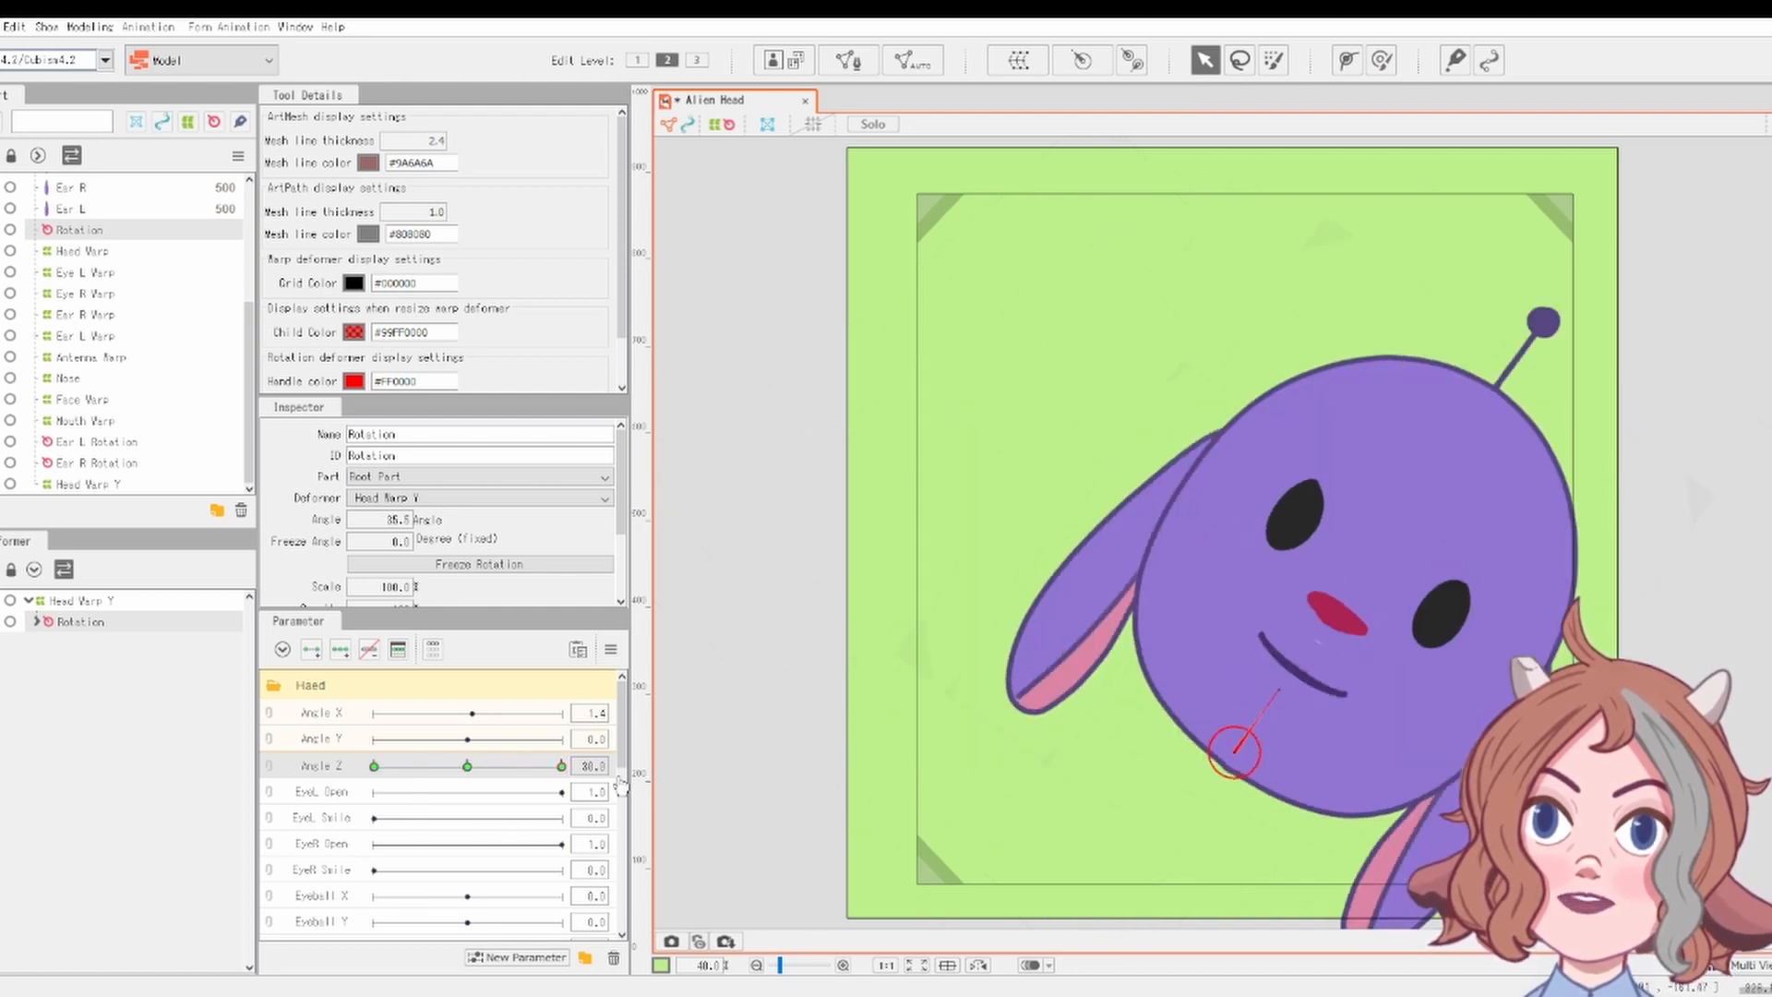
key(ctrl+z)
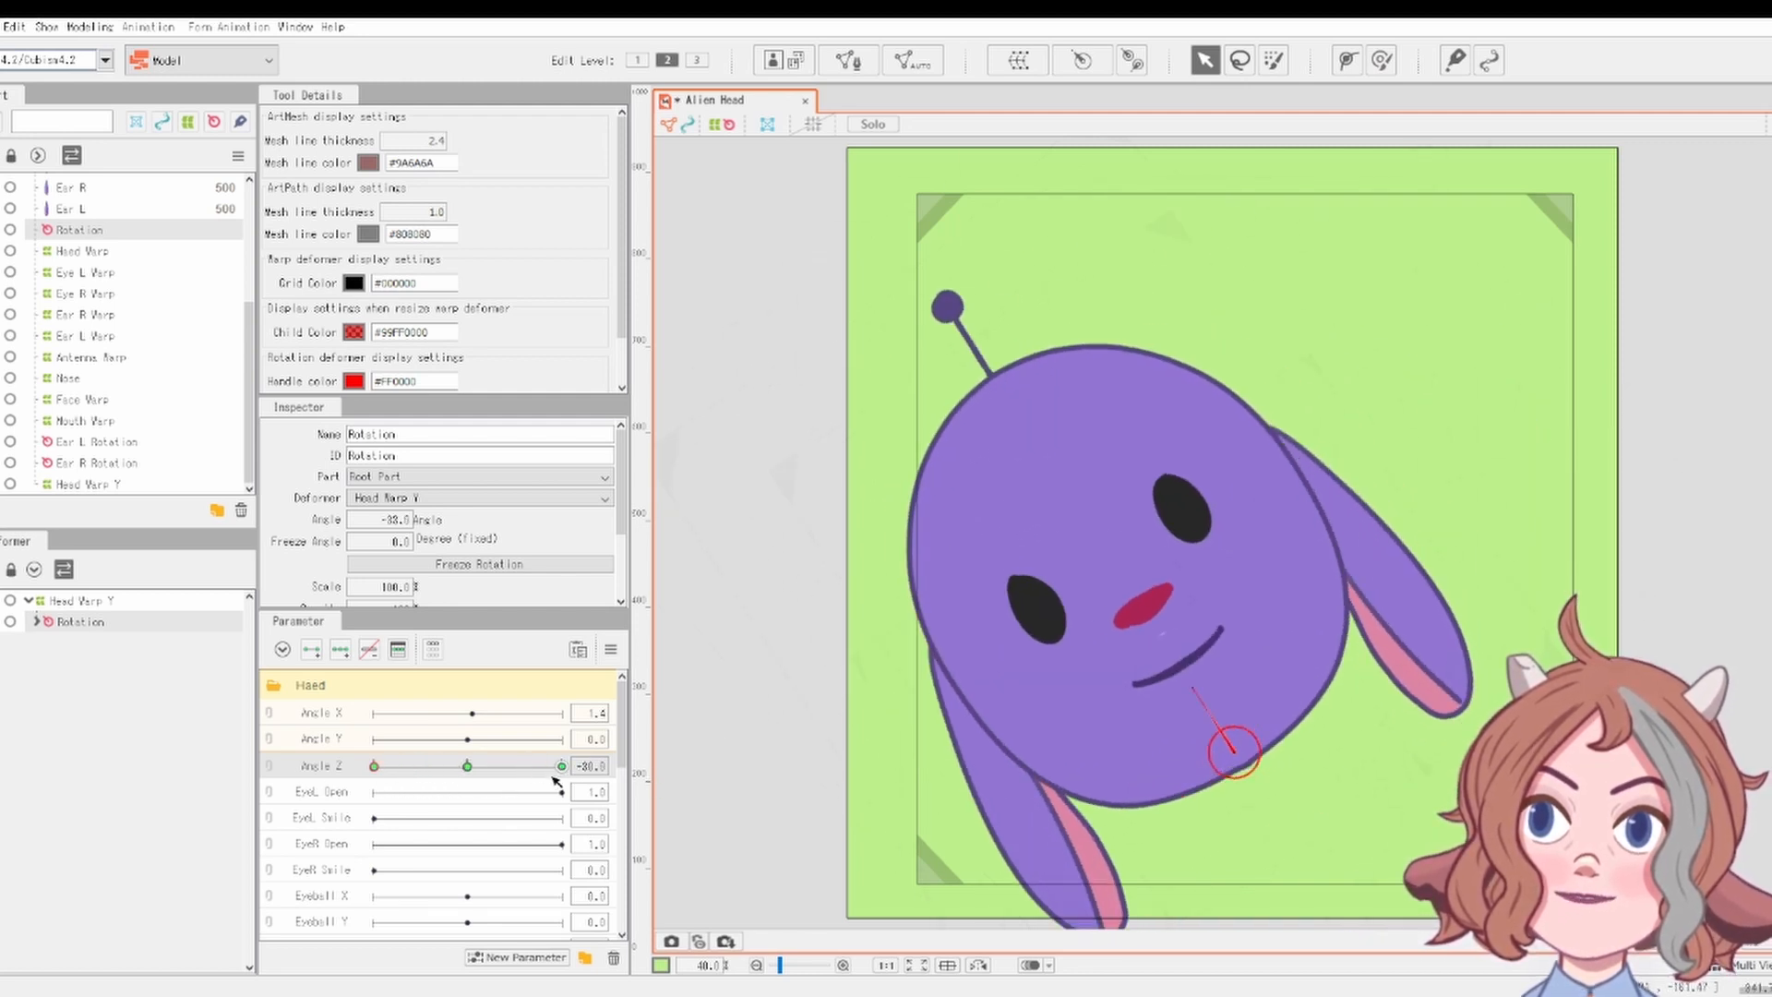
key(ctrl+z)
drag(548, 771, 651, 774)
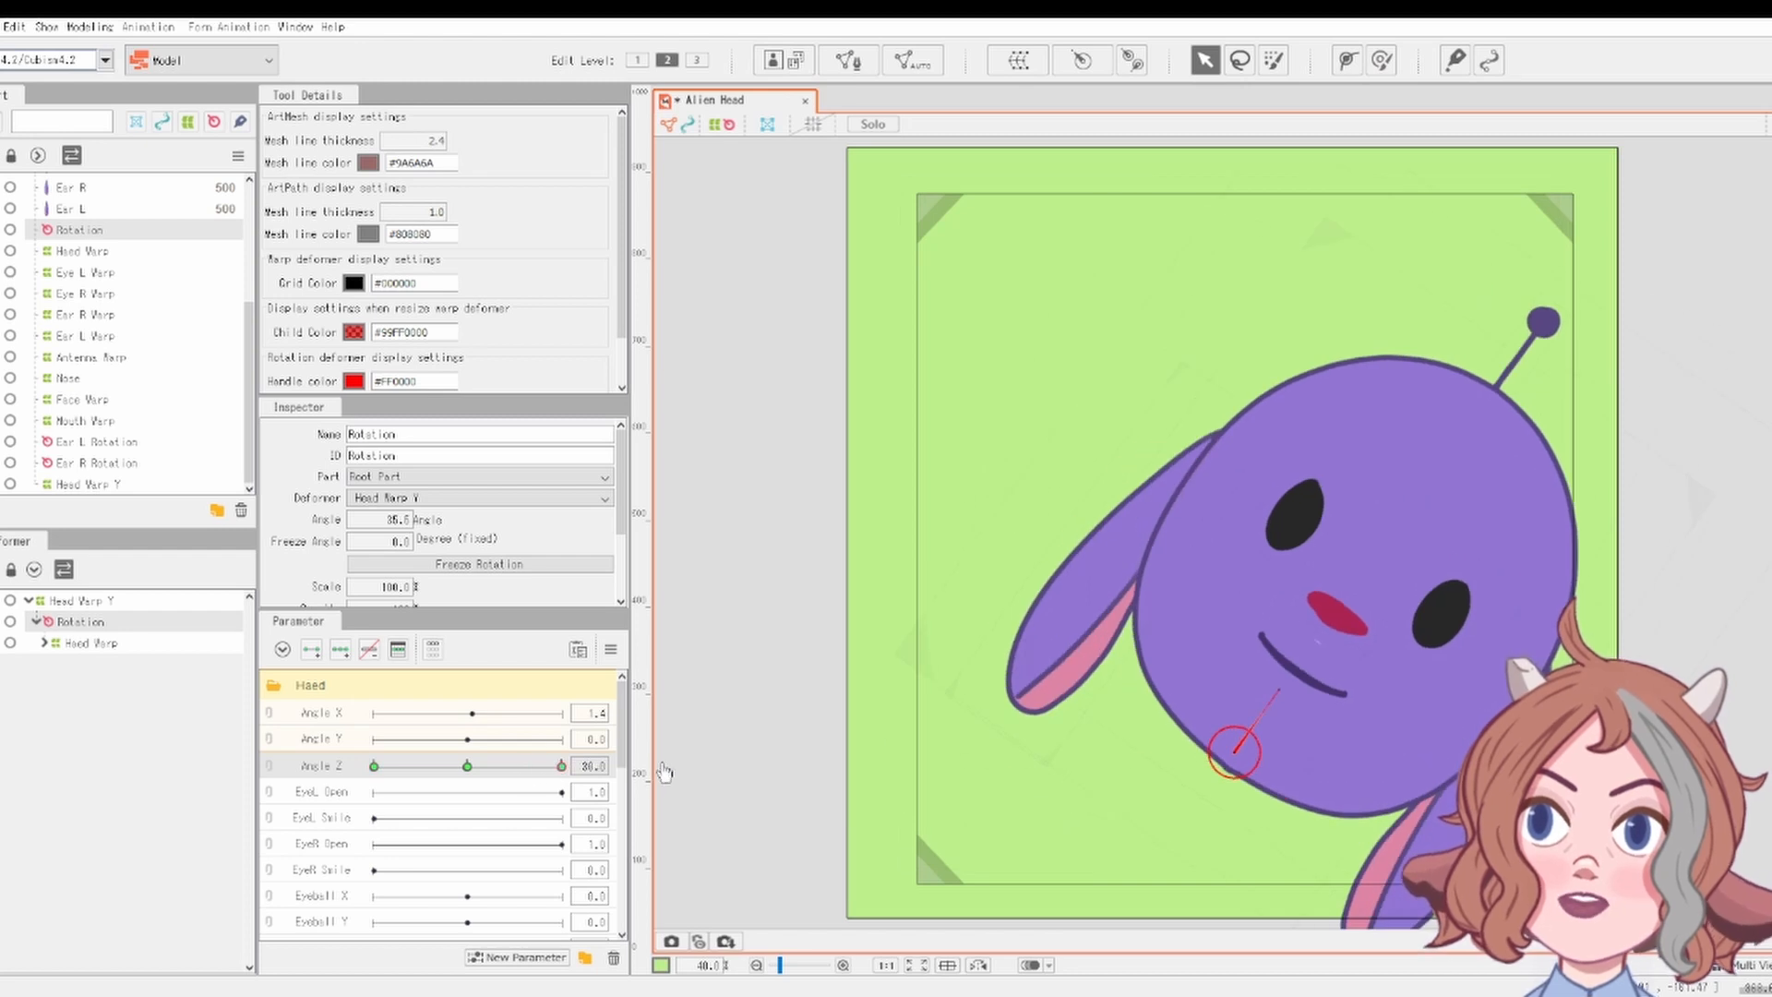
click(611, 649)
click(728, 796)
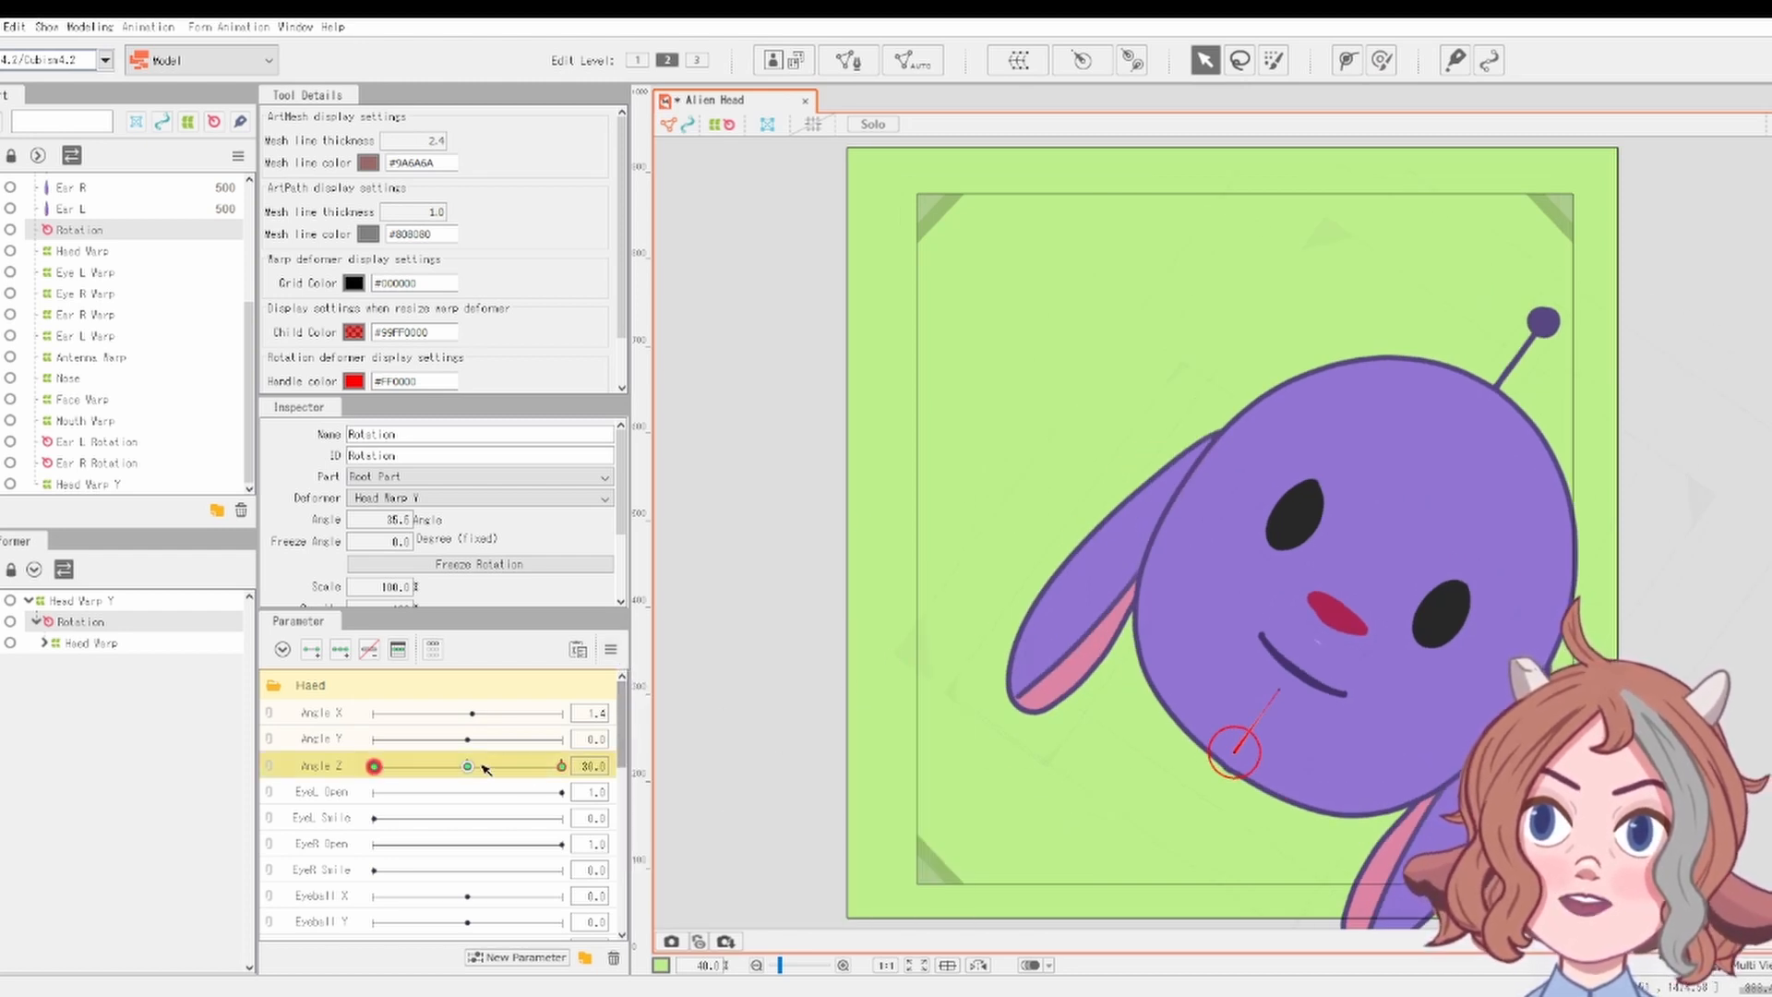
click(367, 762)
drag(365, 759, 467, 768)
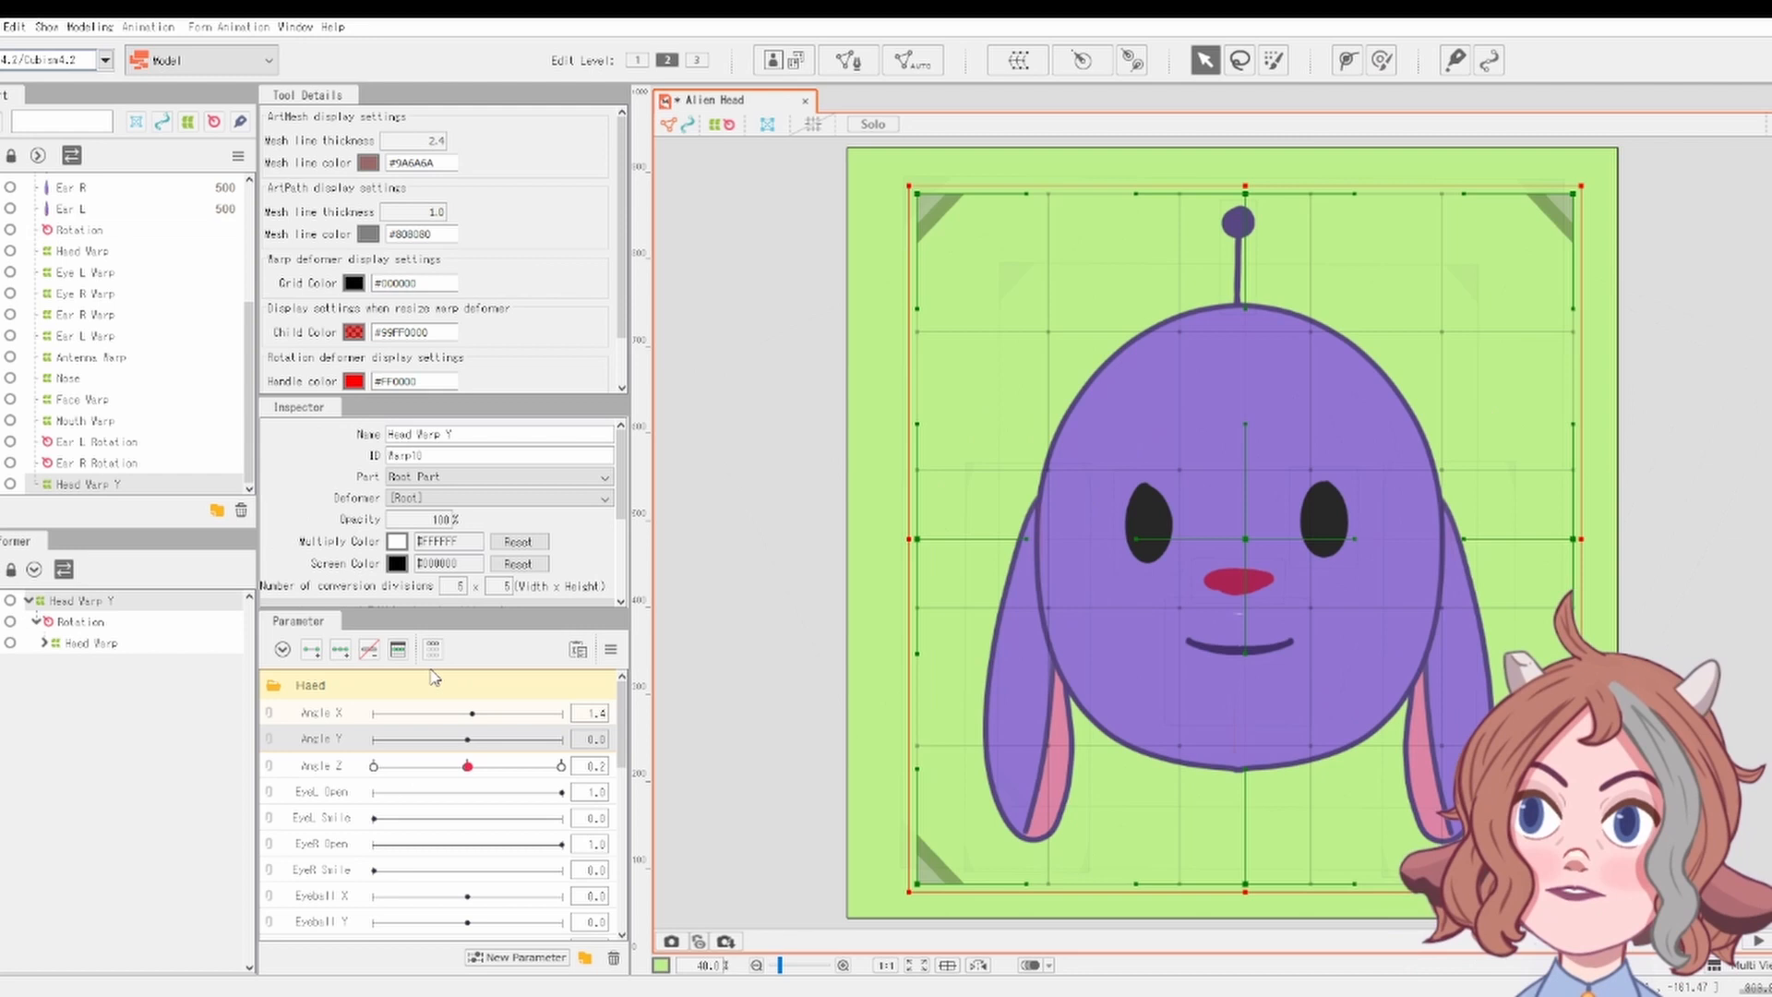
Add three keys to Angle Y for the Head Warp Y deformer and shift the whole warp upward at 30
click(341, 651)
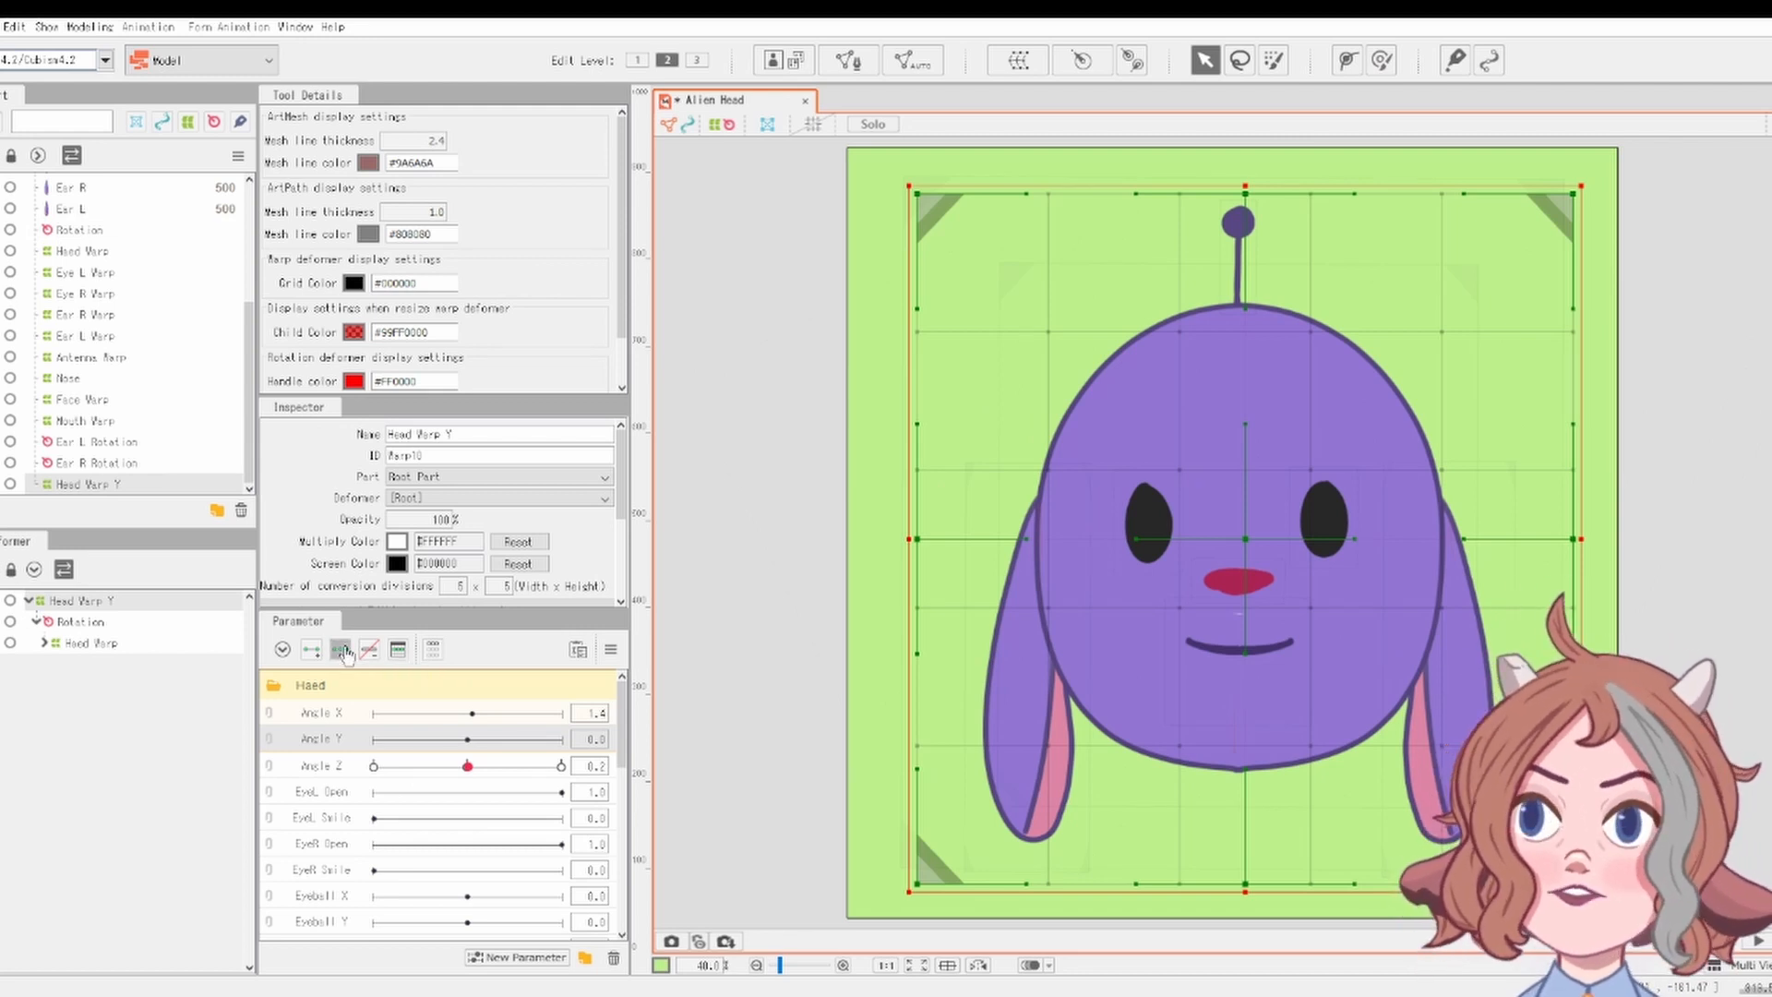
drag(489, 740, 635, 740)
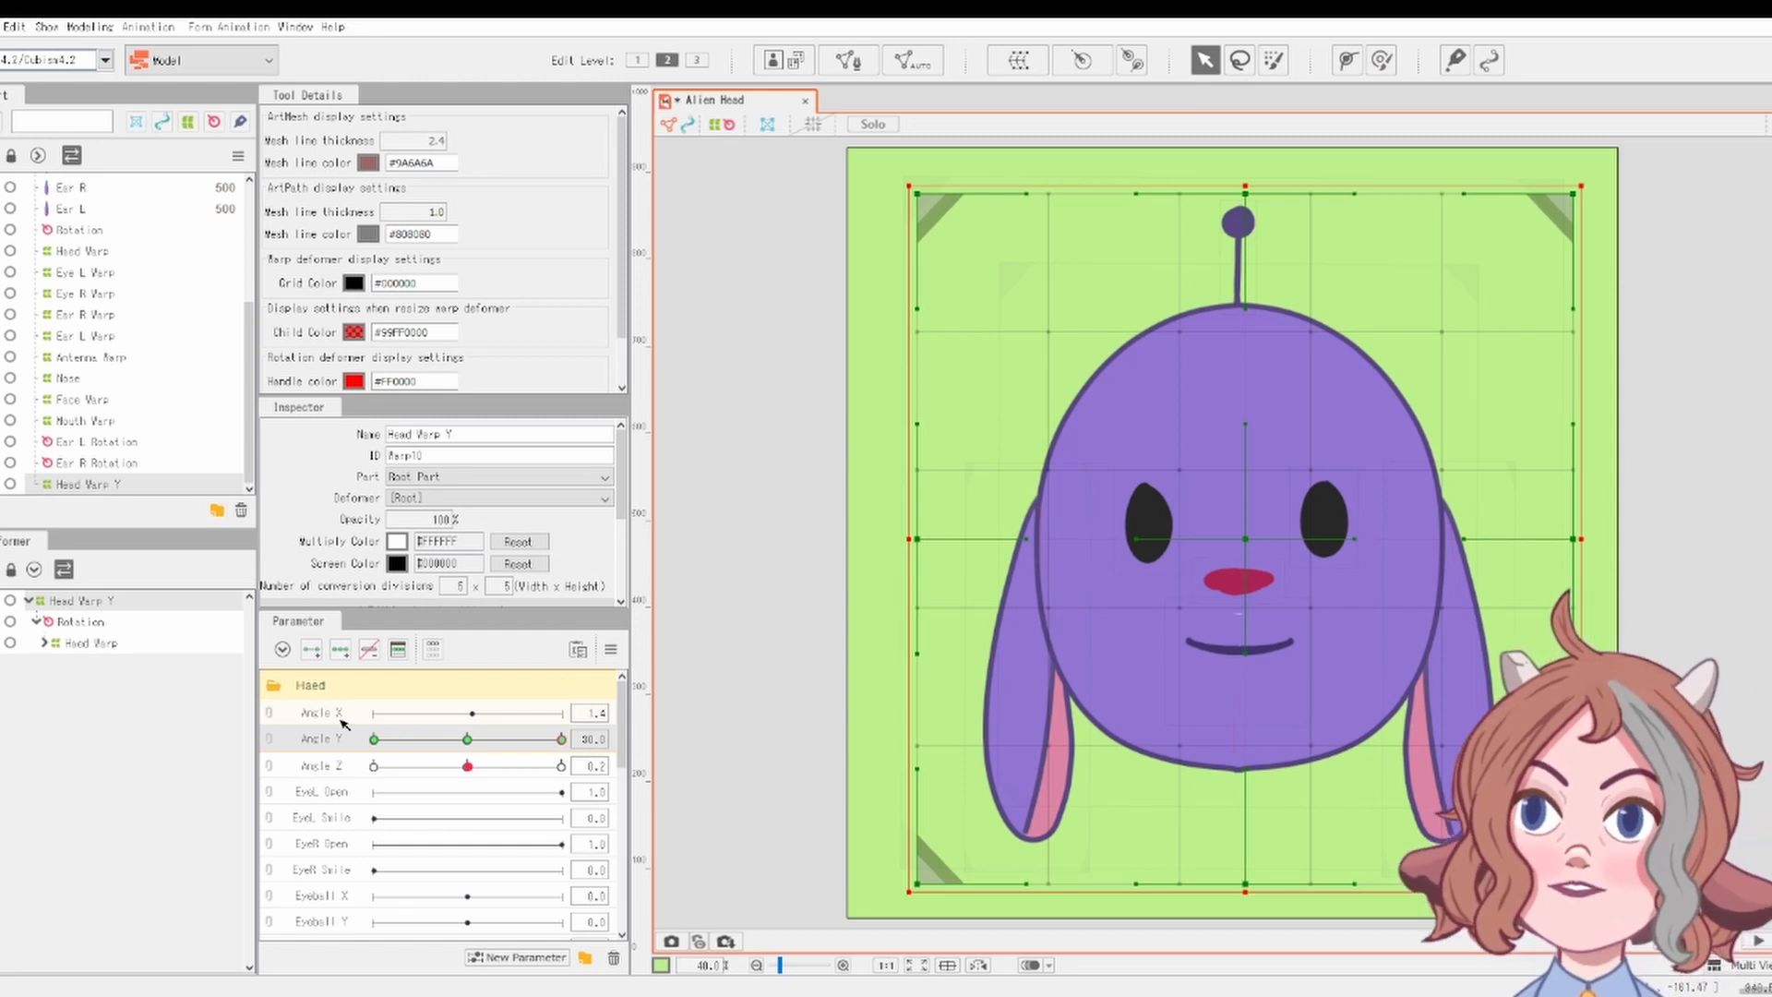
drag(466, 739, 567, 738)
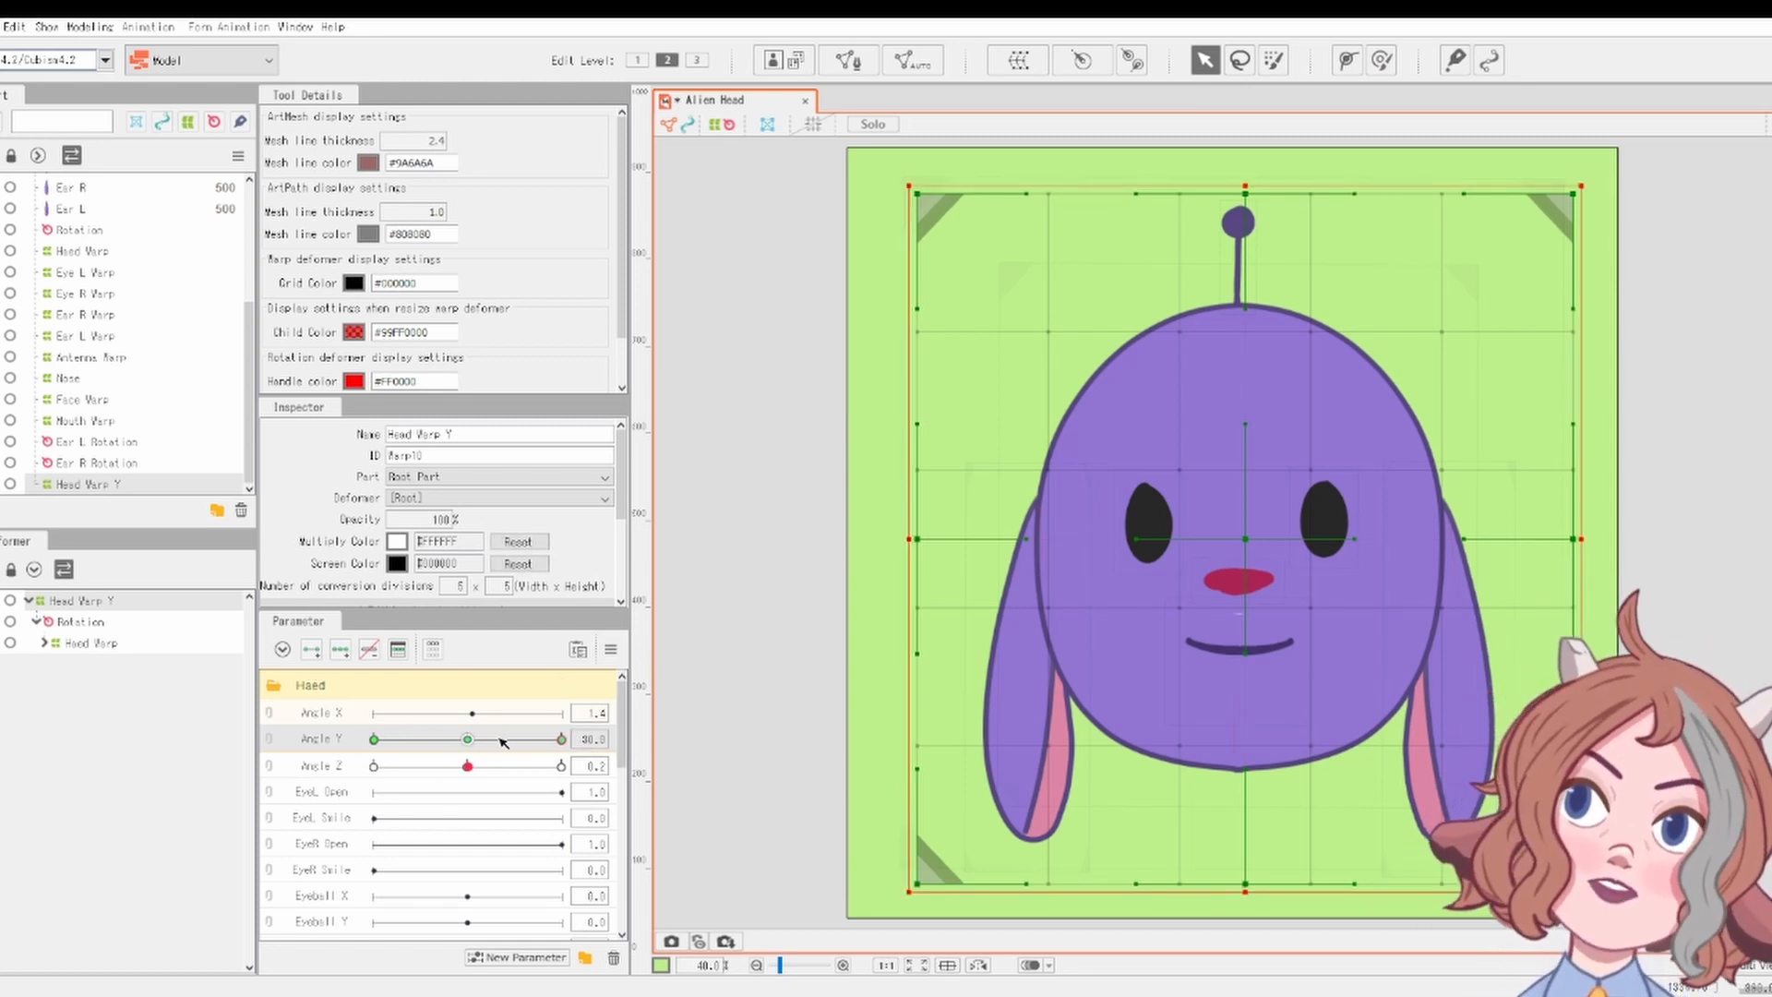
drag(504, 741, 358, 741)
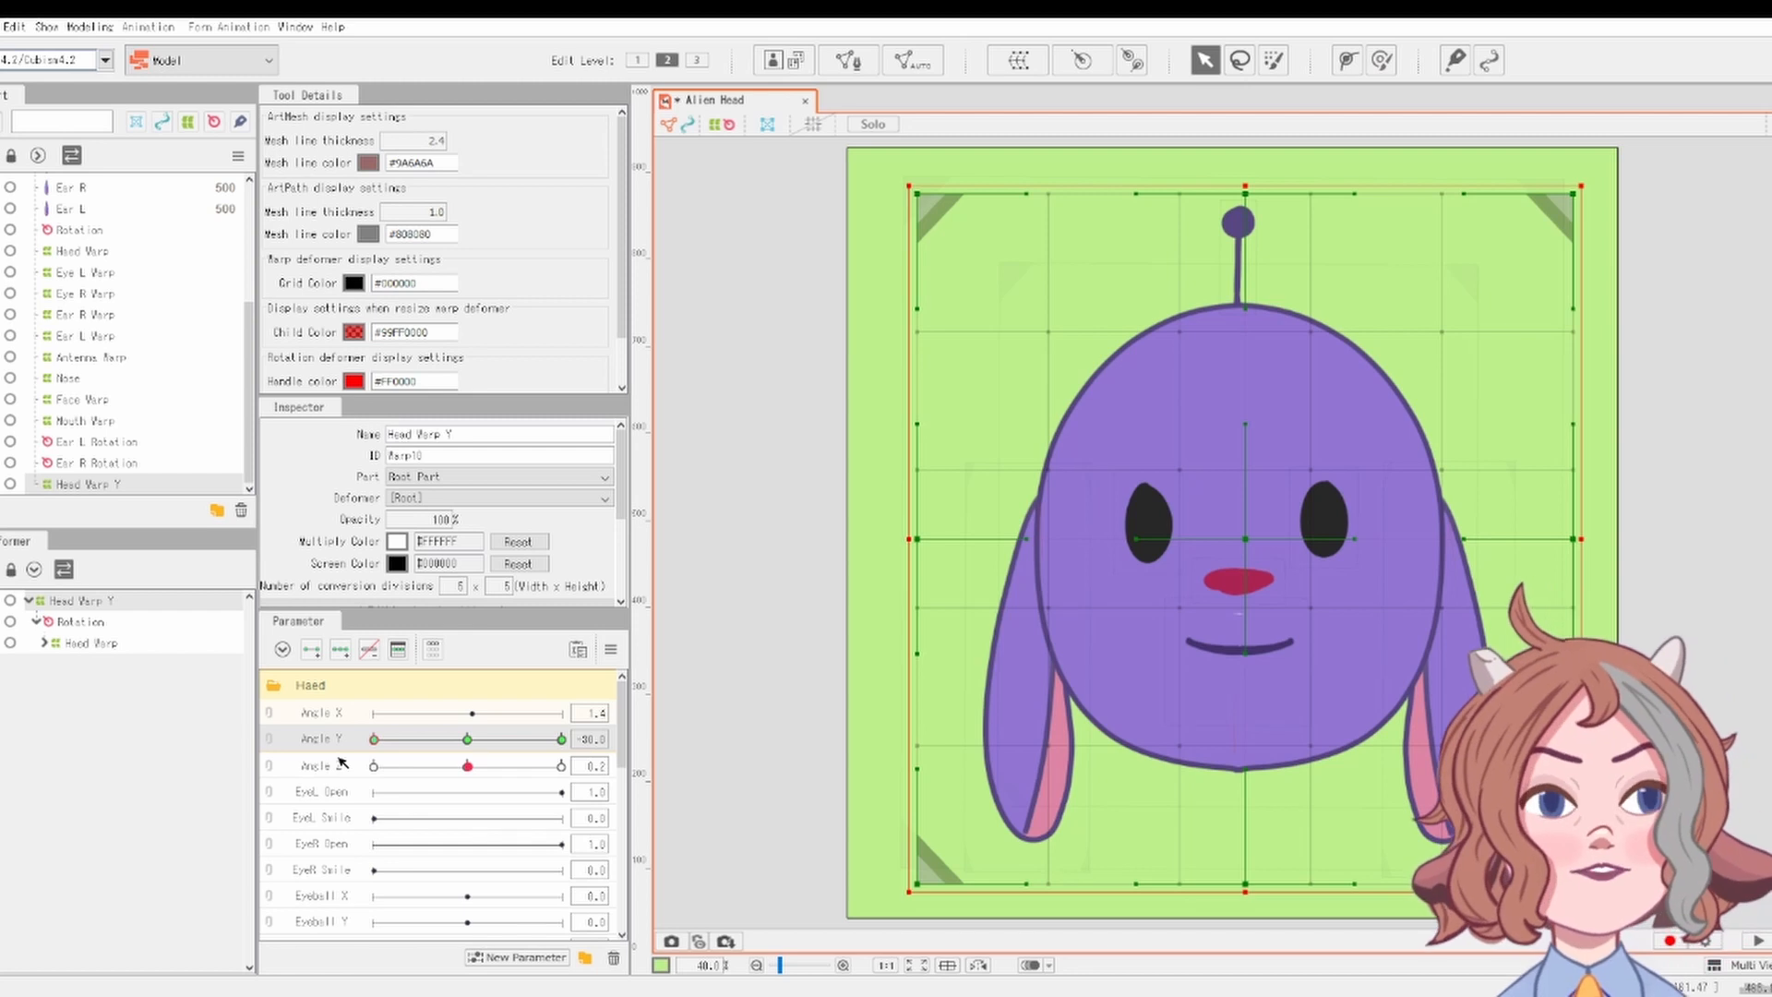
drag(374, 739, 561, 739)
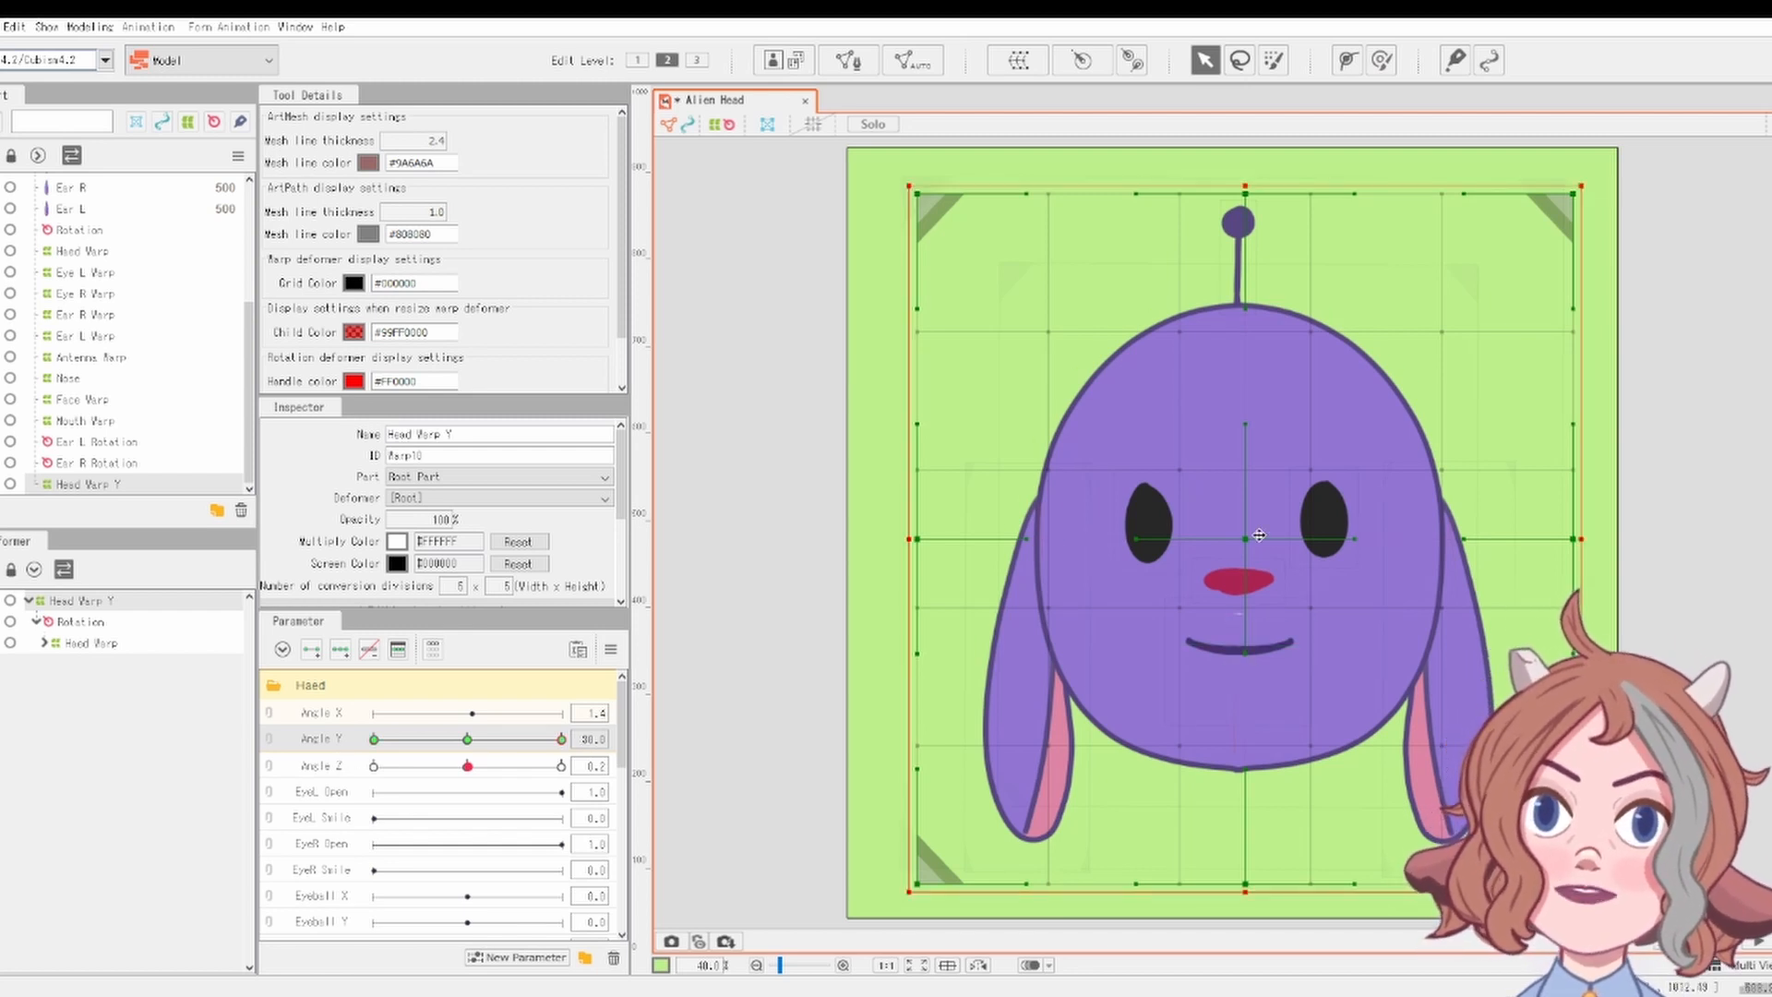
drag(1246, 540, 1246, 479)
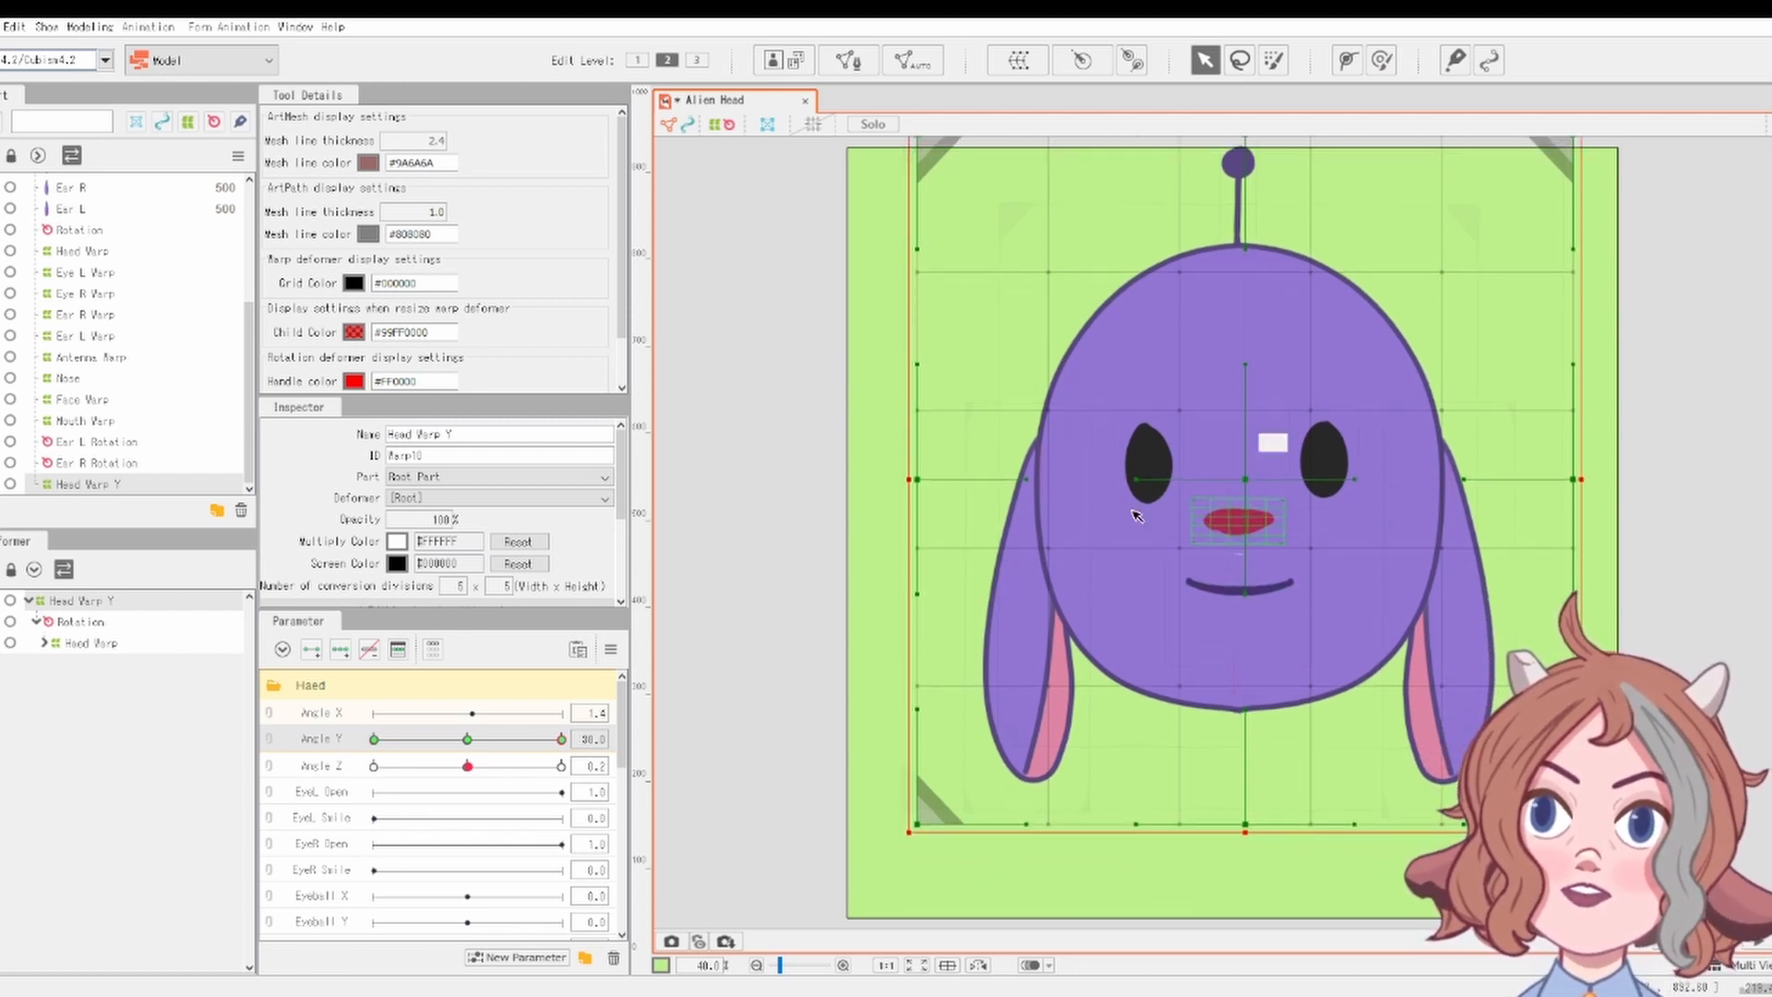
Shift the Head Warp Y deformer downward at Angle Y -30, and return Angle Y to about 0
drag(559, 739, 354, 761)
drag(1246, 539, 1242, 584)
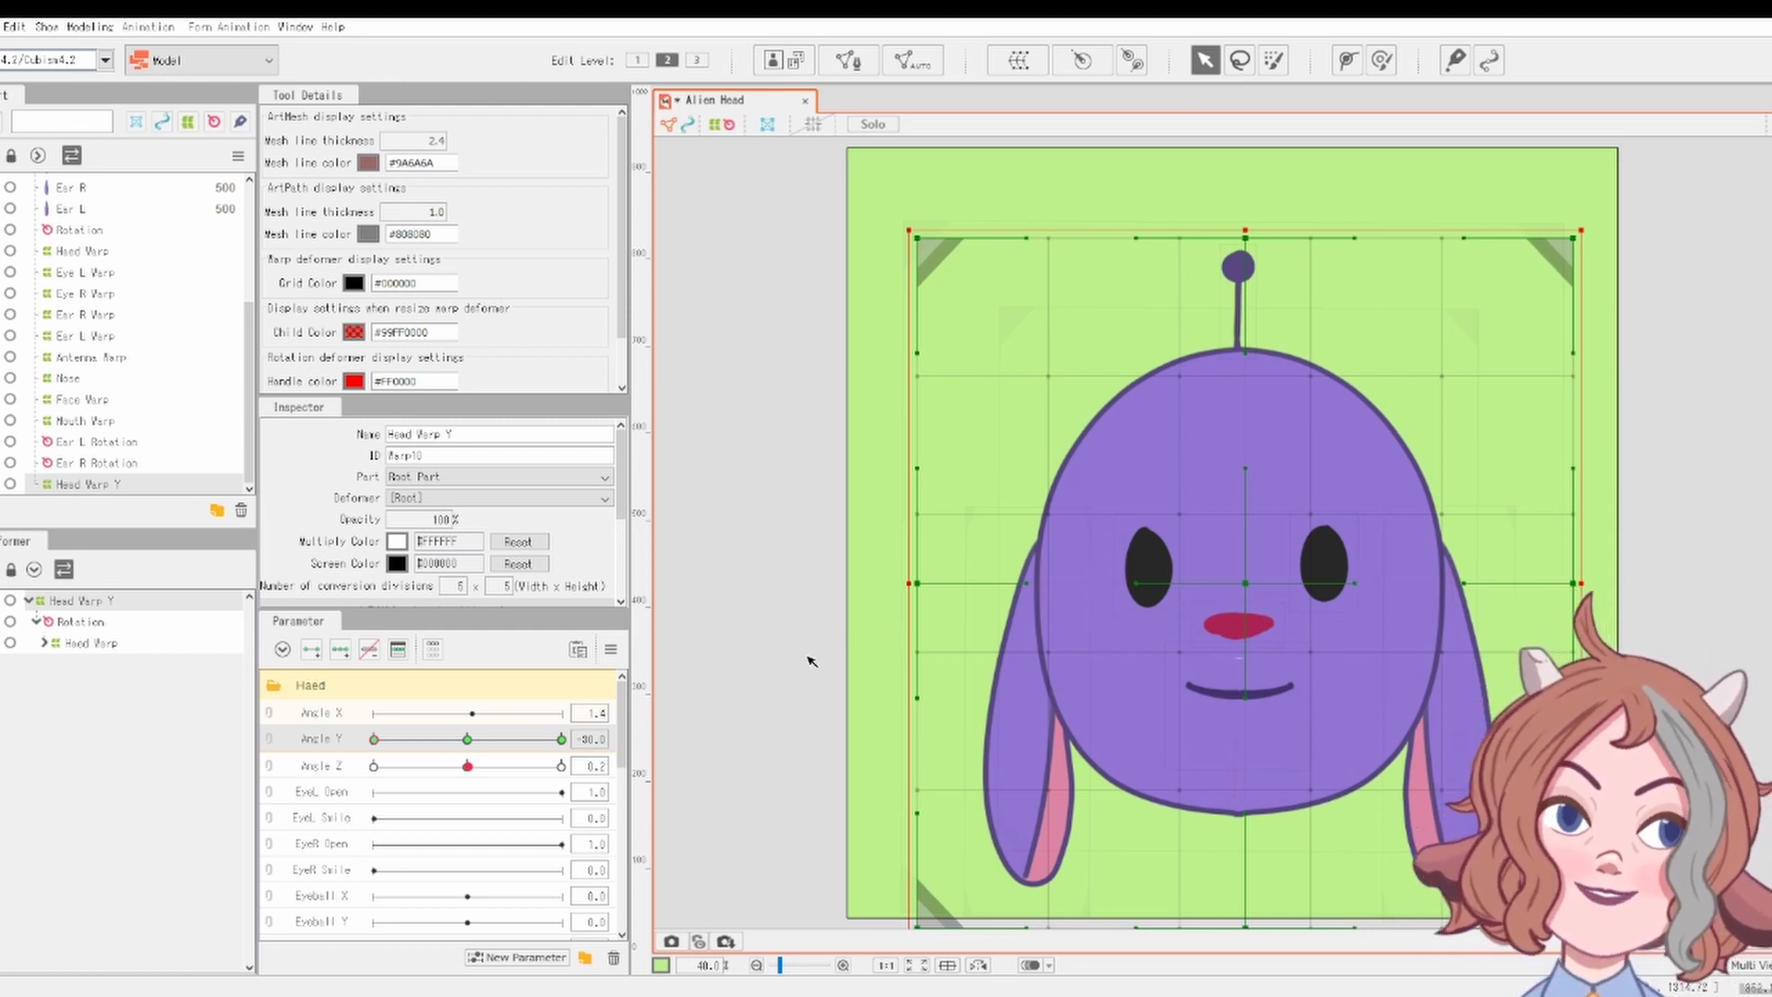
drag(371, 741, 455, 740)
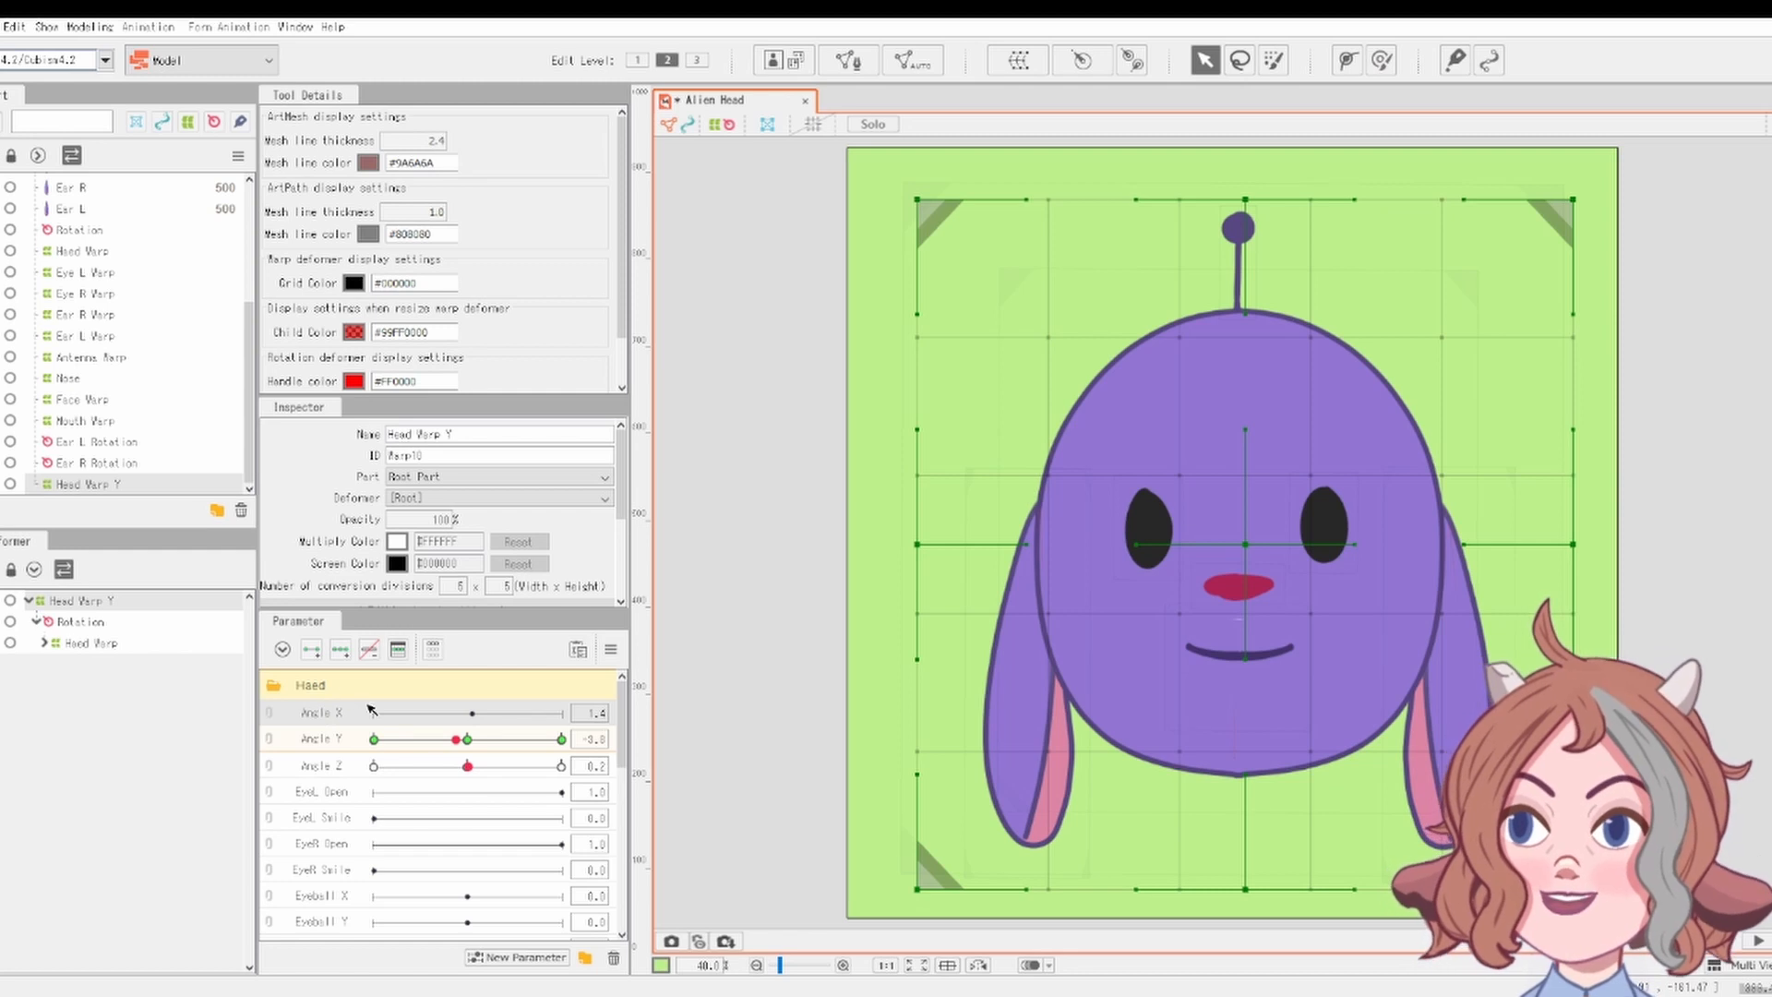
drag(455, 739, 467, 738)
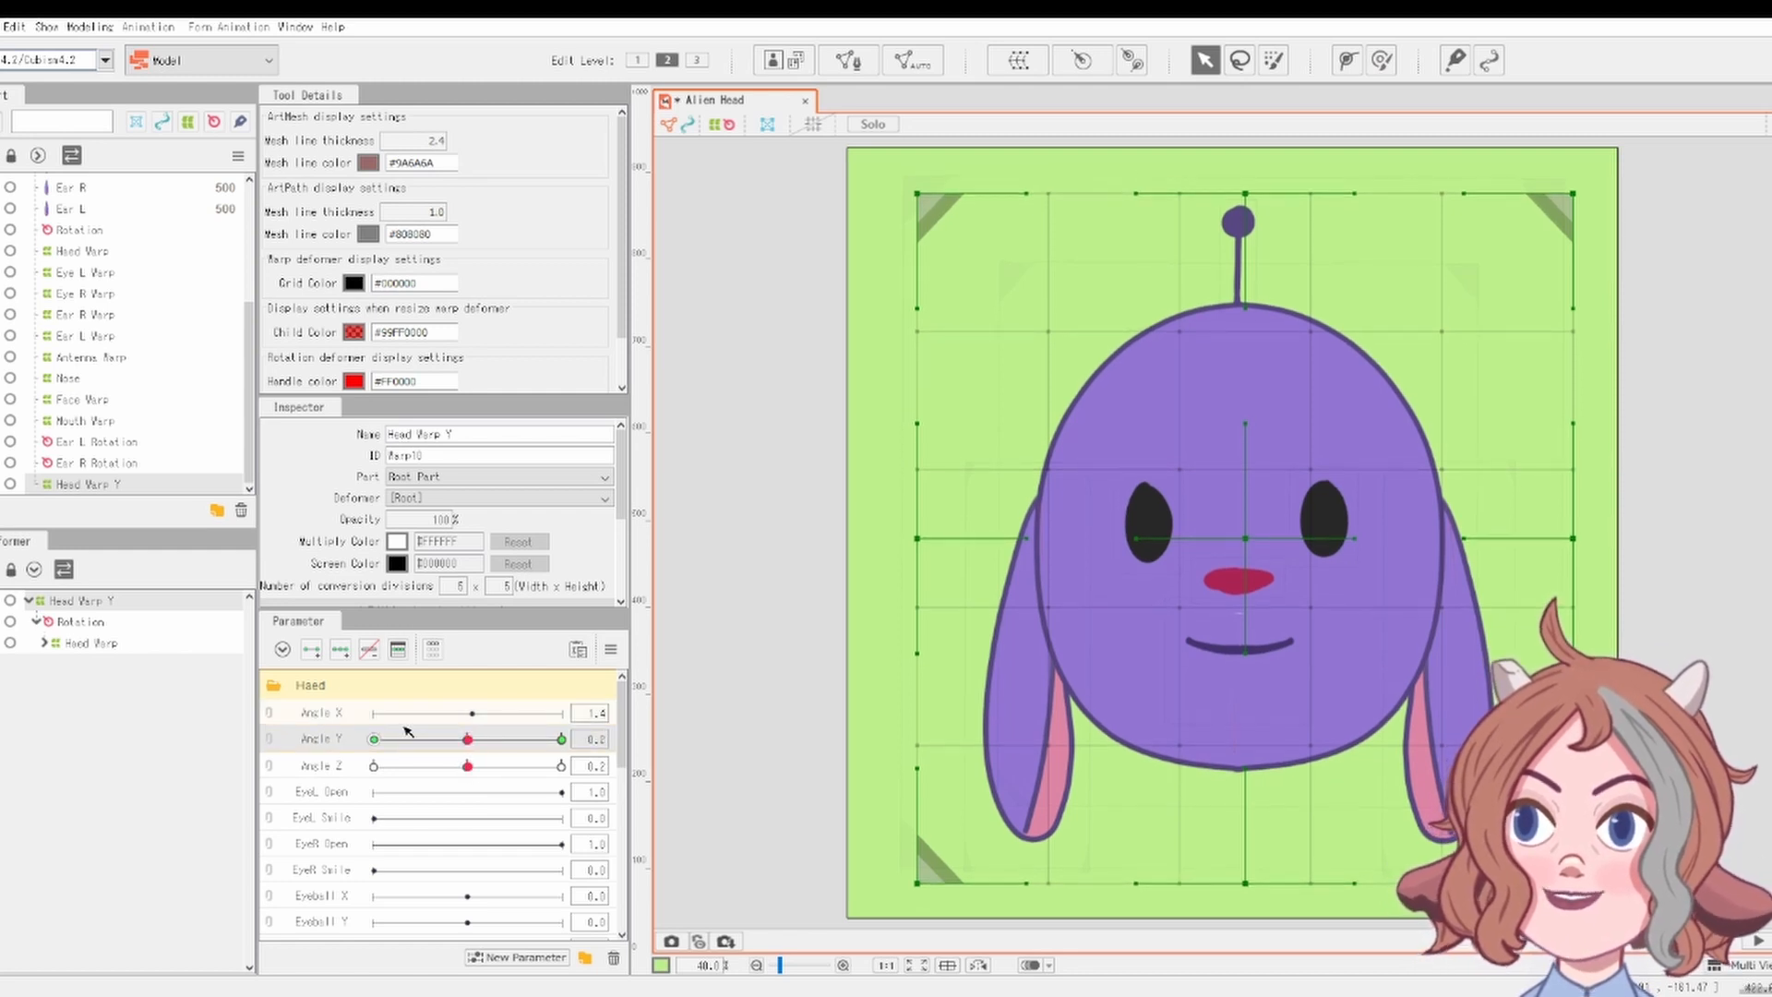
Add three keys to Angle X for Head Warp Y, shift the warp toward the canvas's right side at 30, and bring Angle X back near 0
click(339, 652)
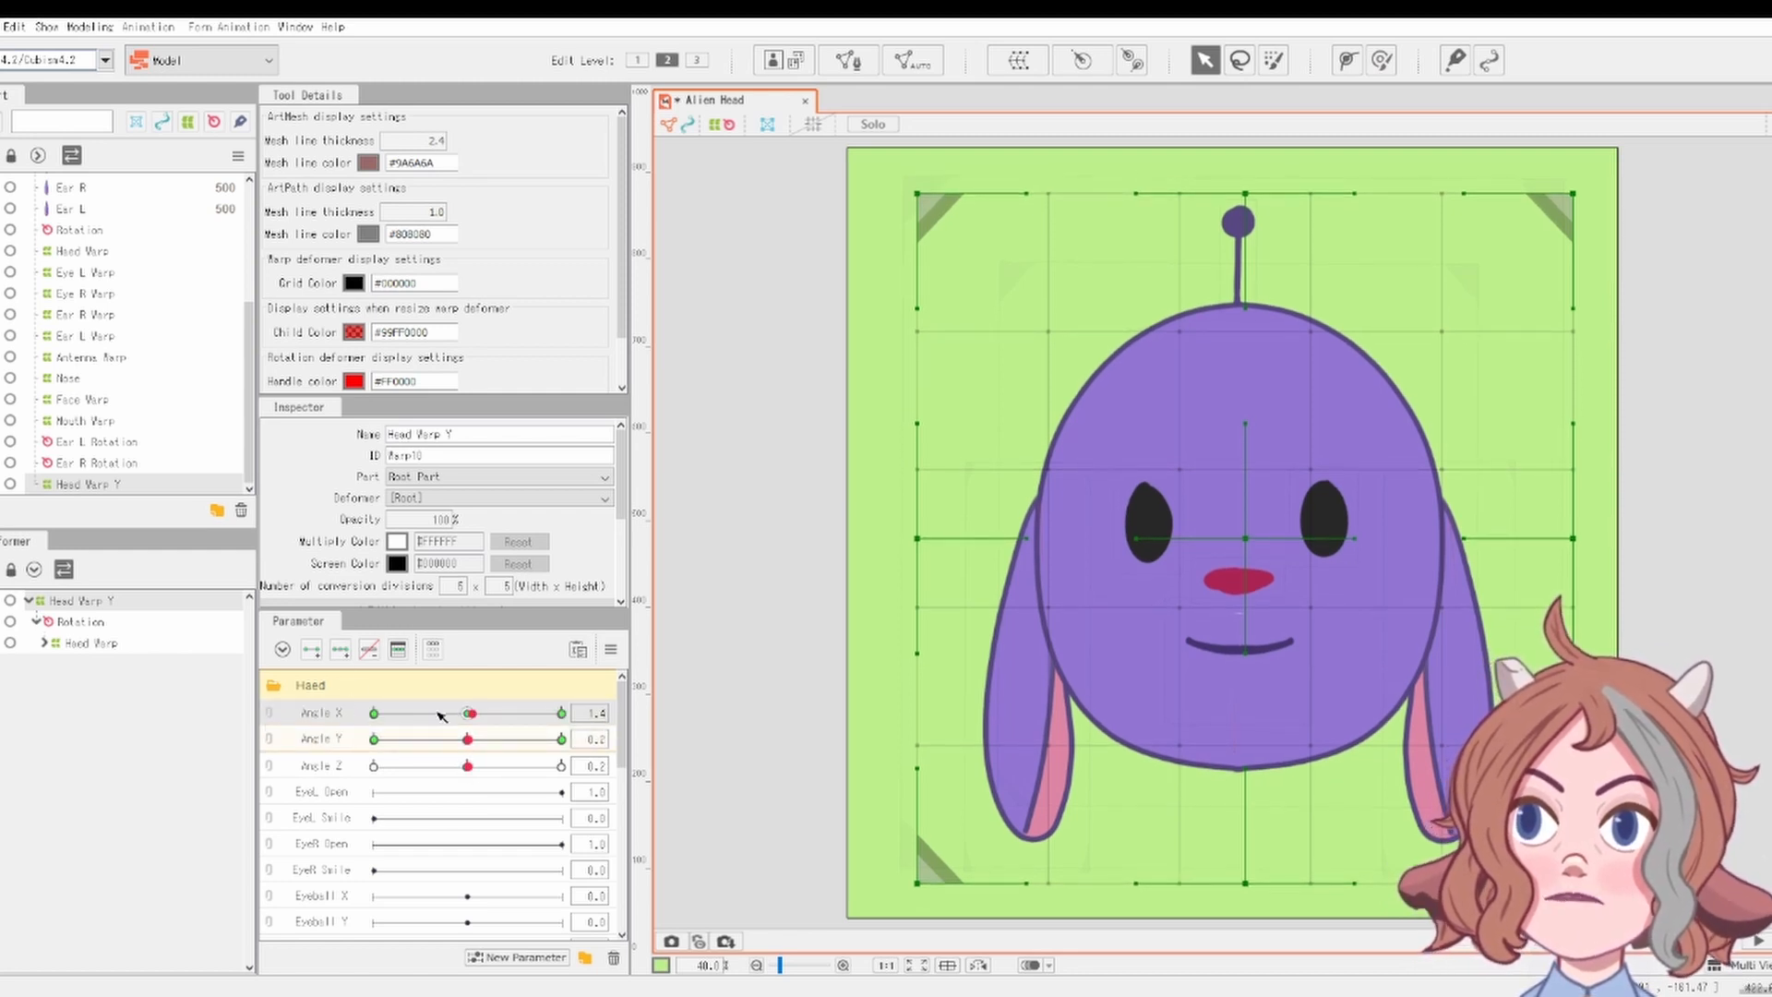
drag(467, 713, 564, 714)
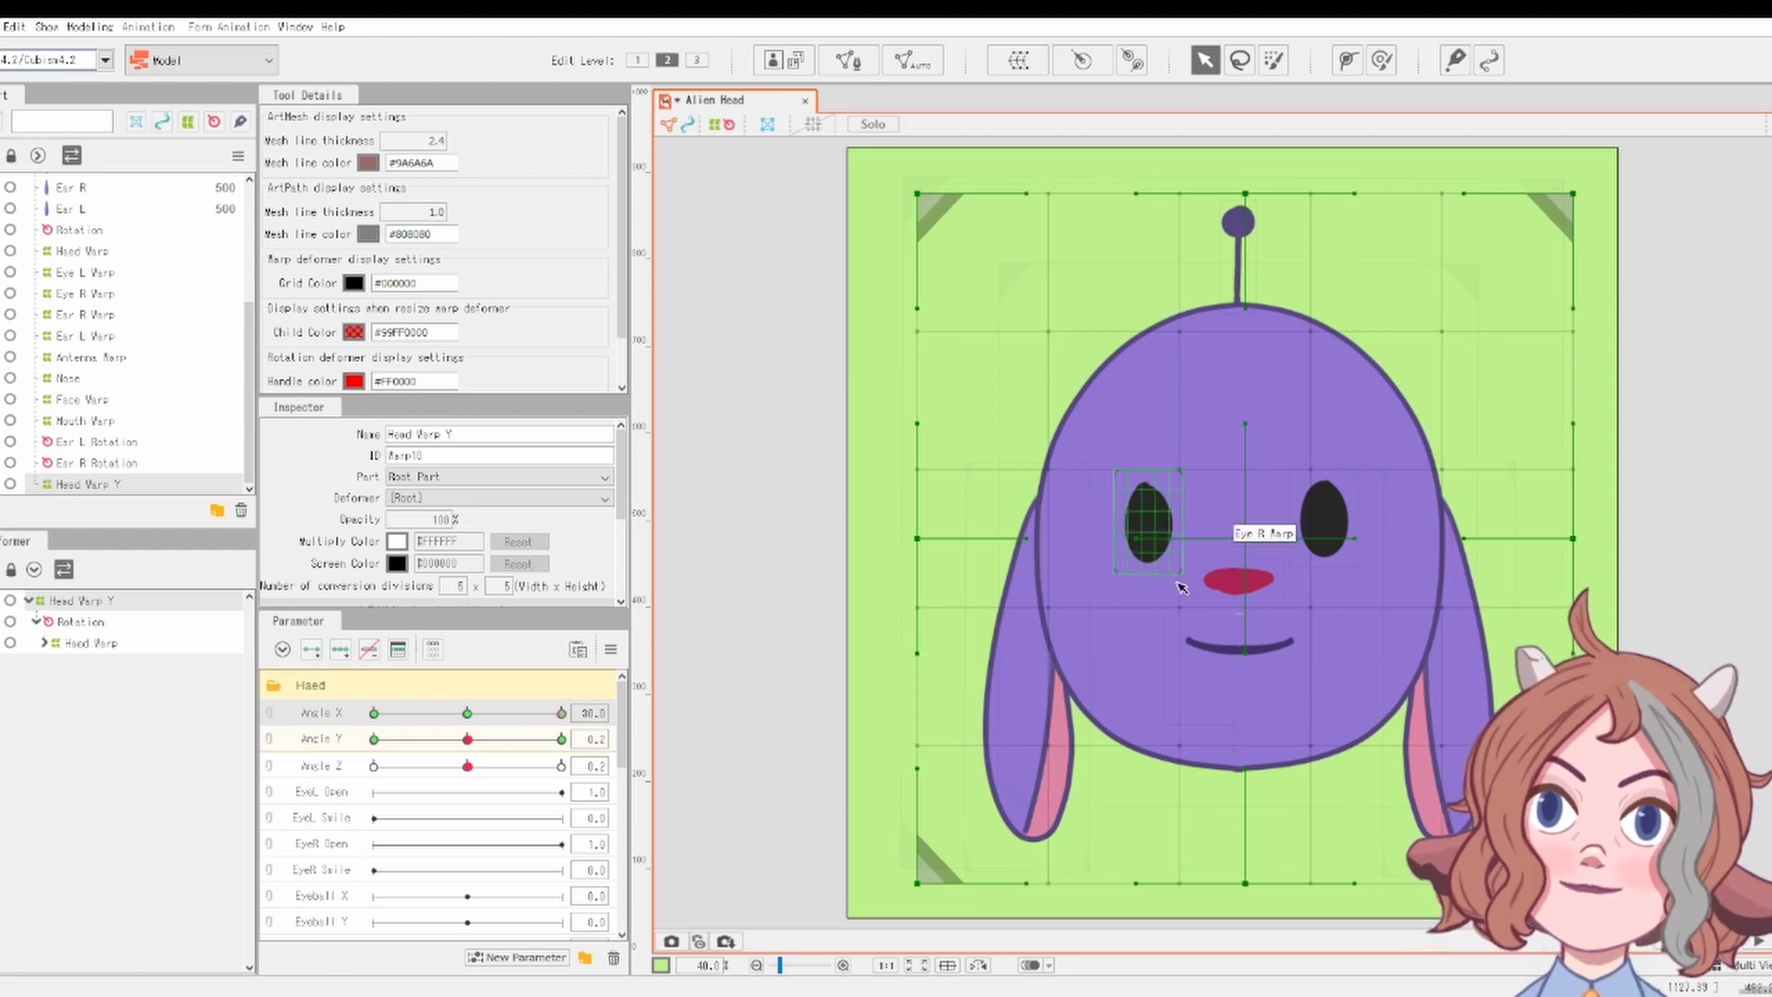
drag(1248, 545, 1315, 536)
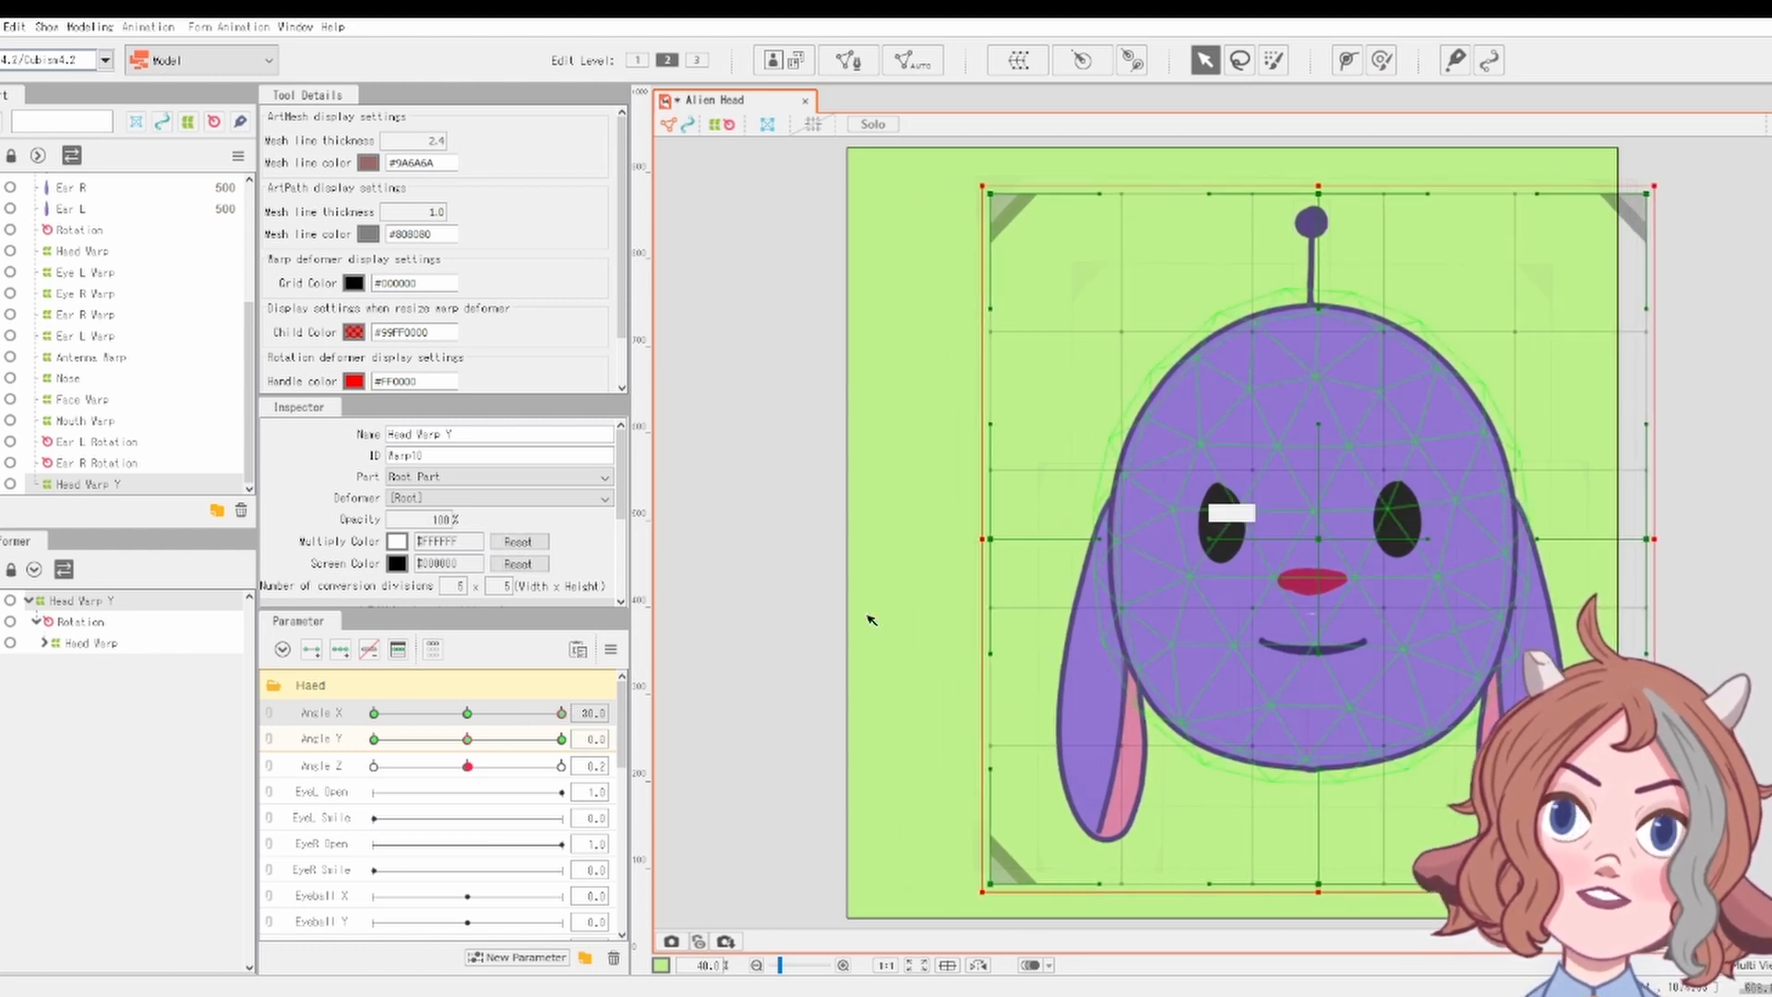
click(610, 649)
click(695, 787)
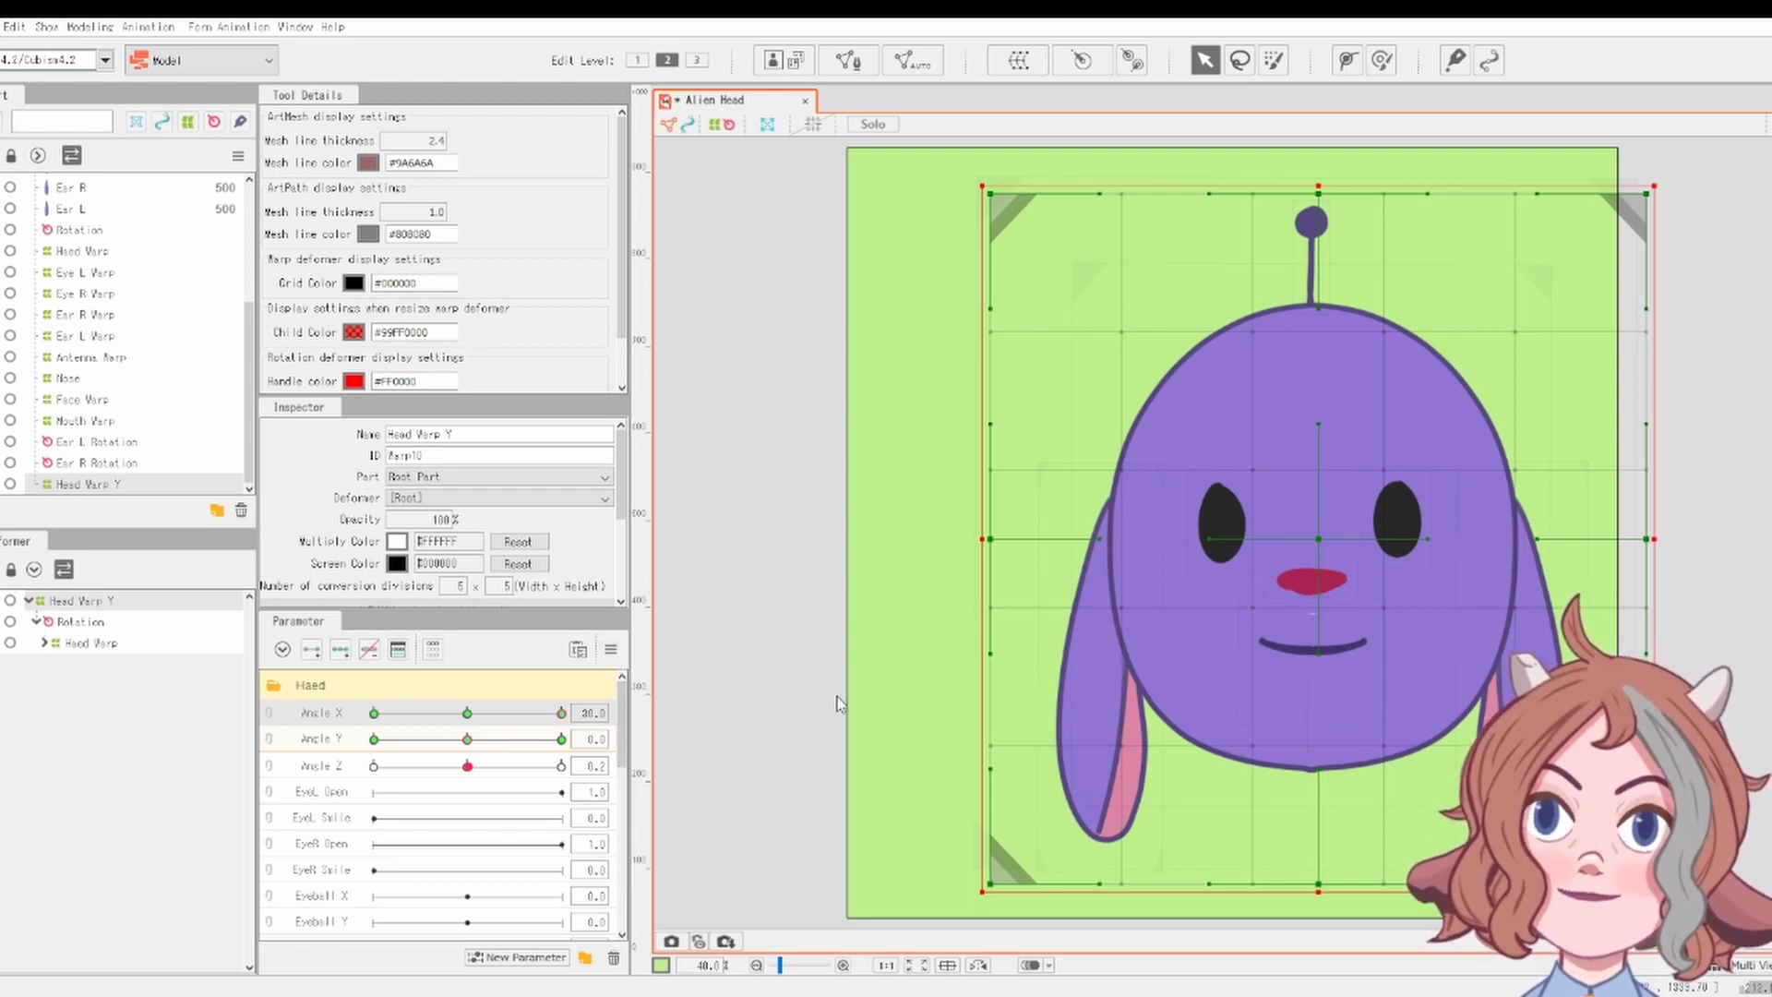
drag(561, 713, 473, 723)
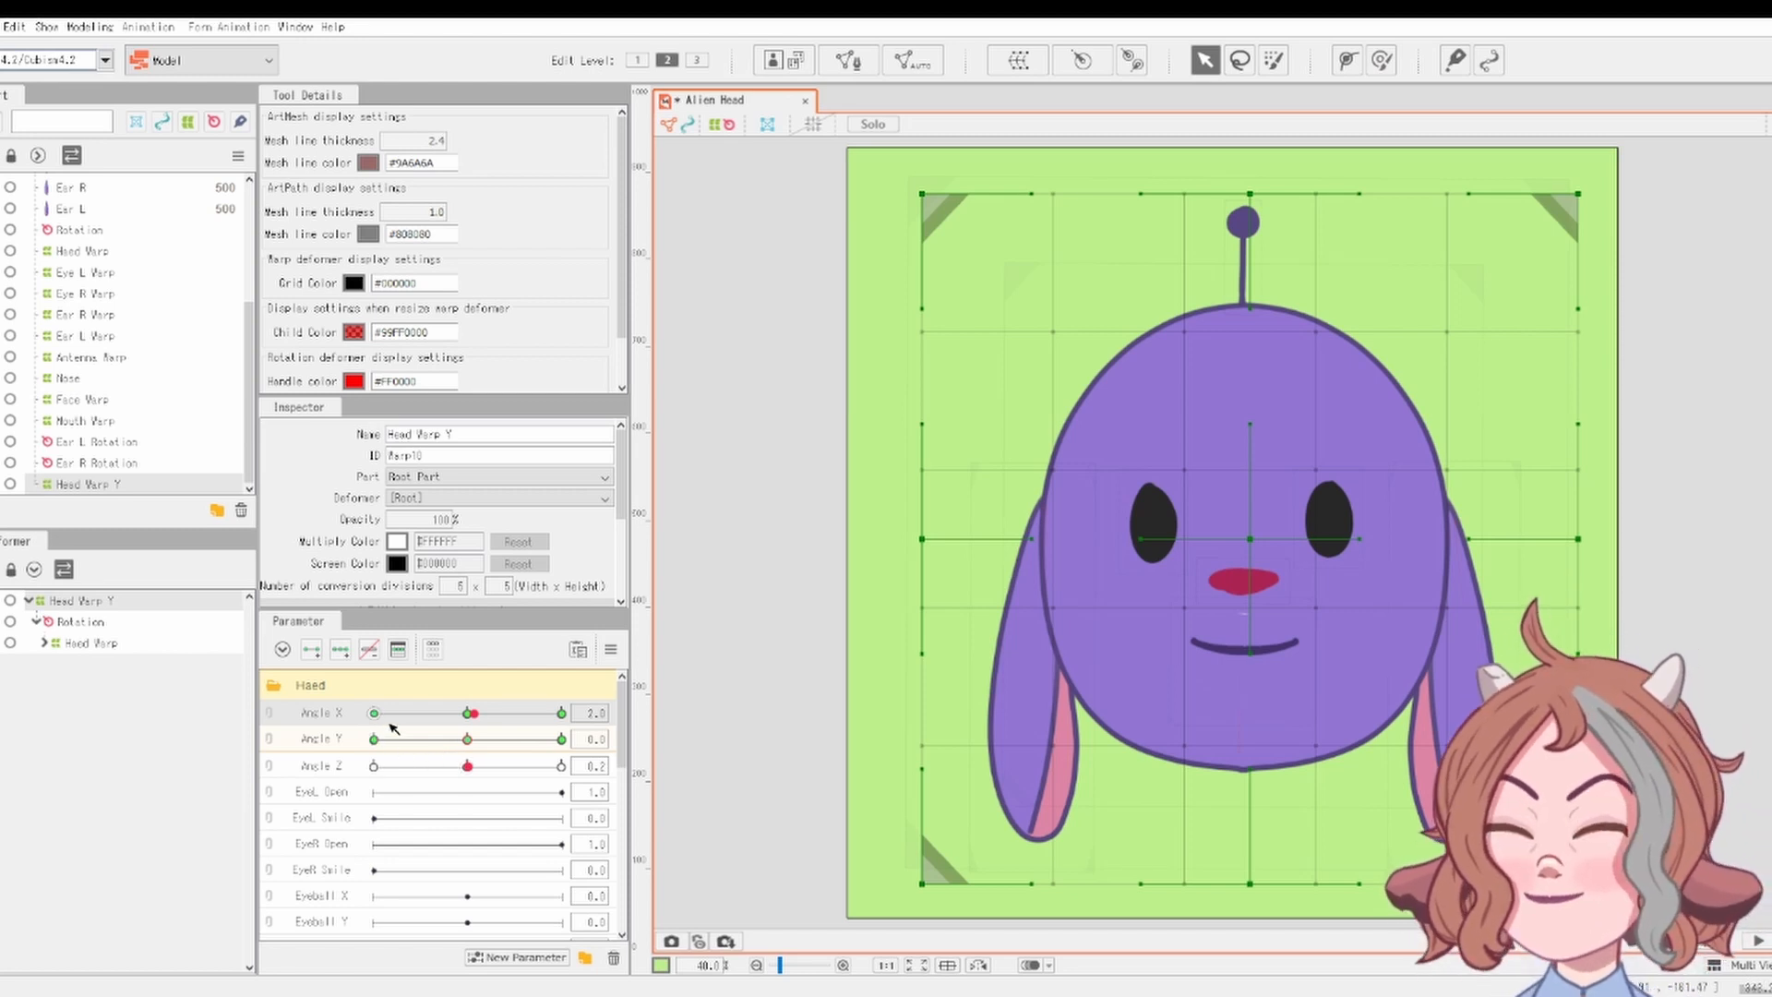
Select the Eye L Warp deformer inside Head Warp, set Angle Y to 30 and add three keys to it
click(65, 642)
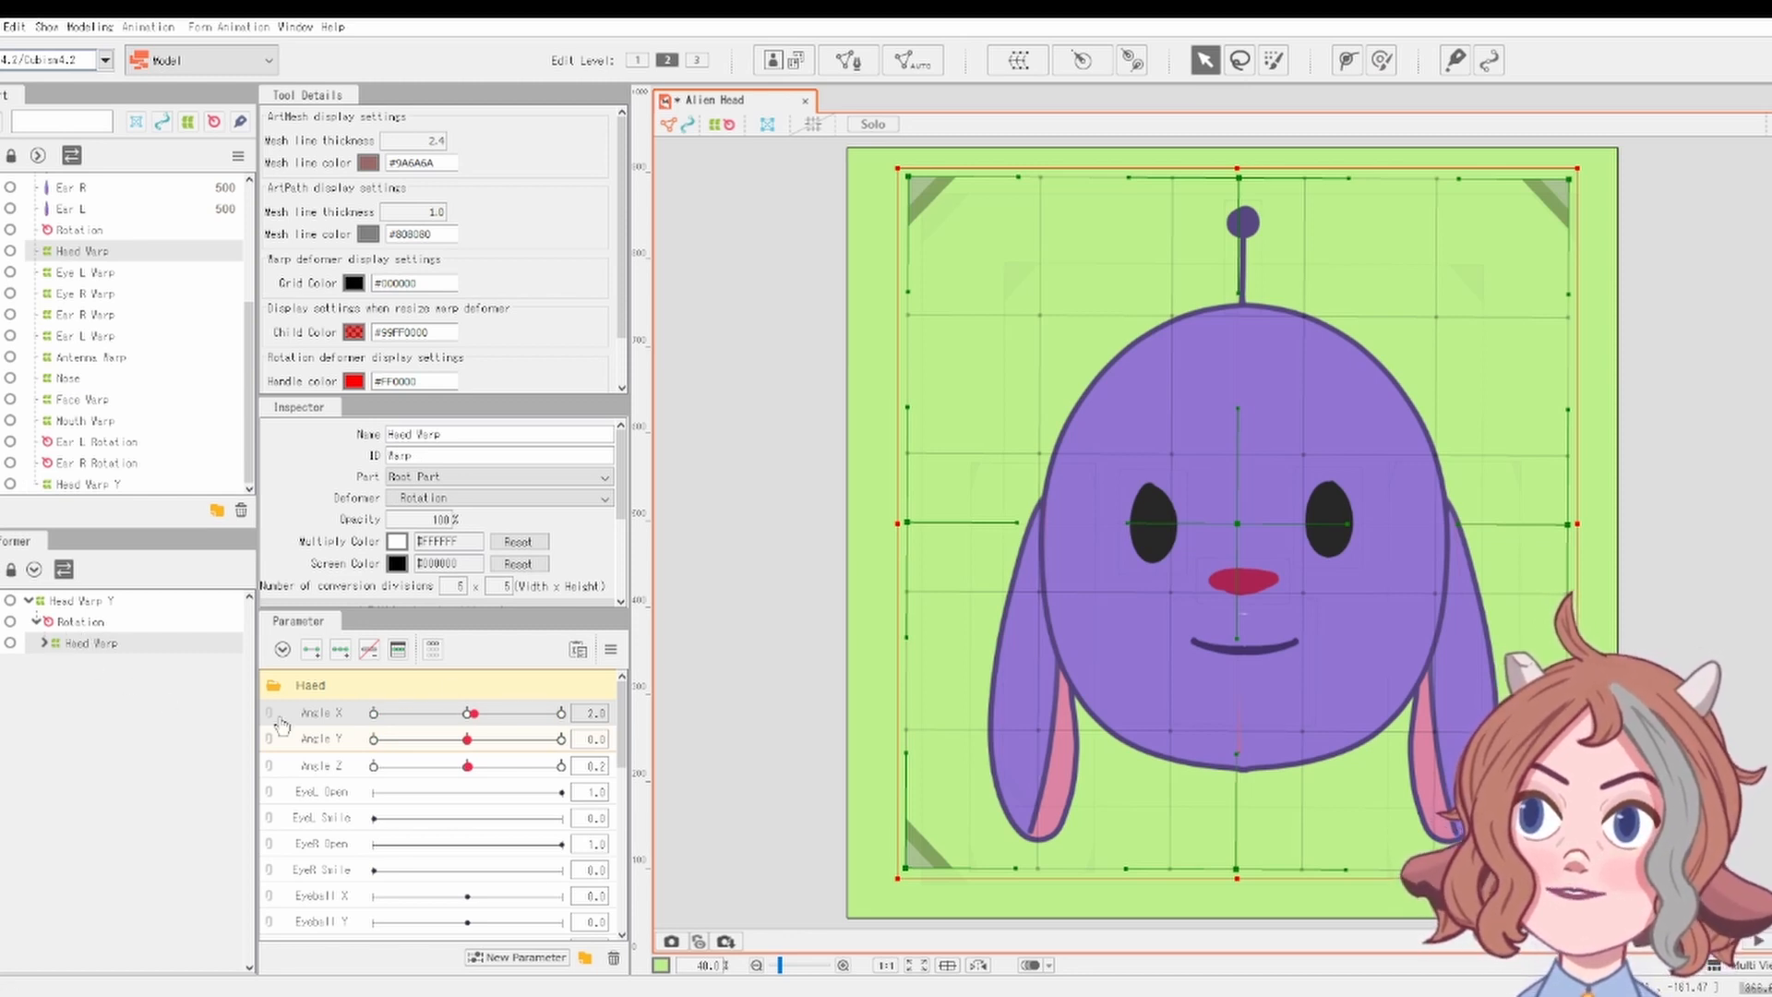
drag(468, 766, 609, 759)
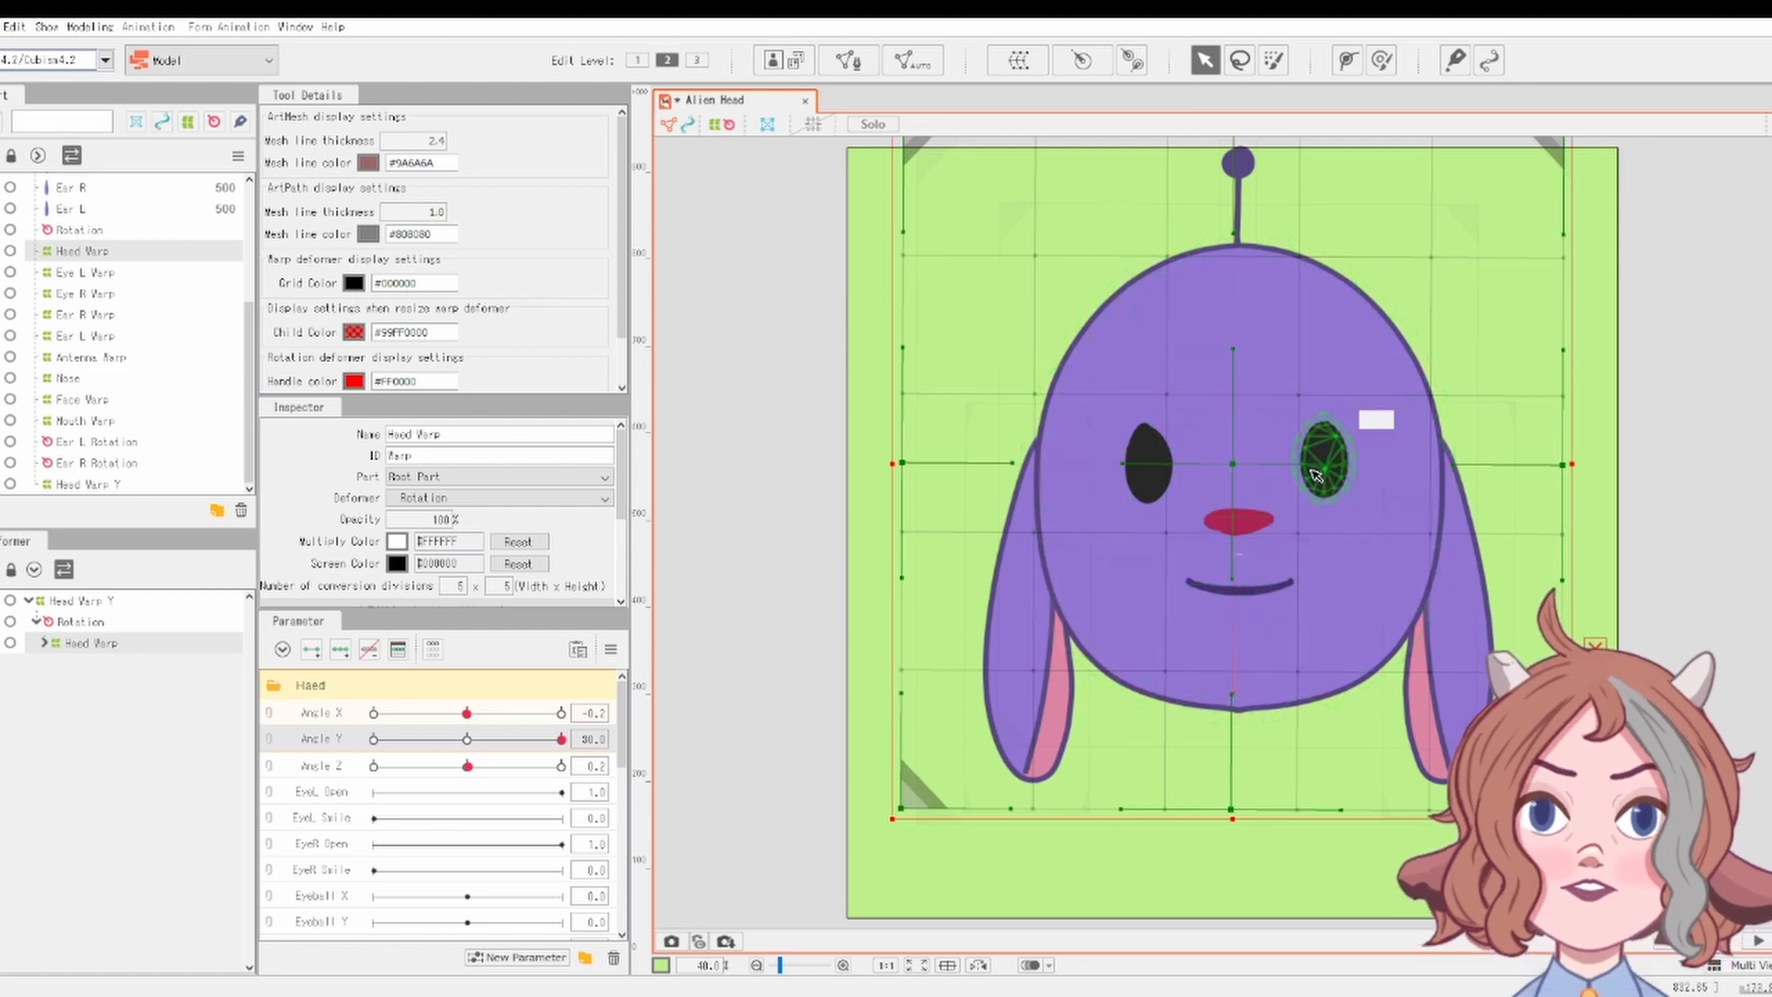
click(40, 644)
click(89, 665)
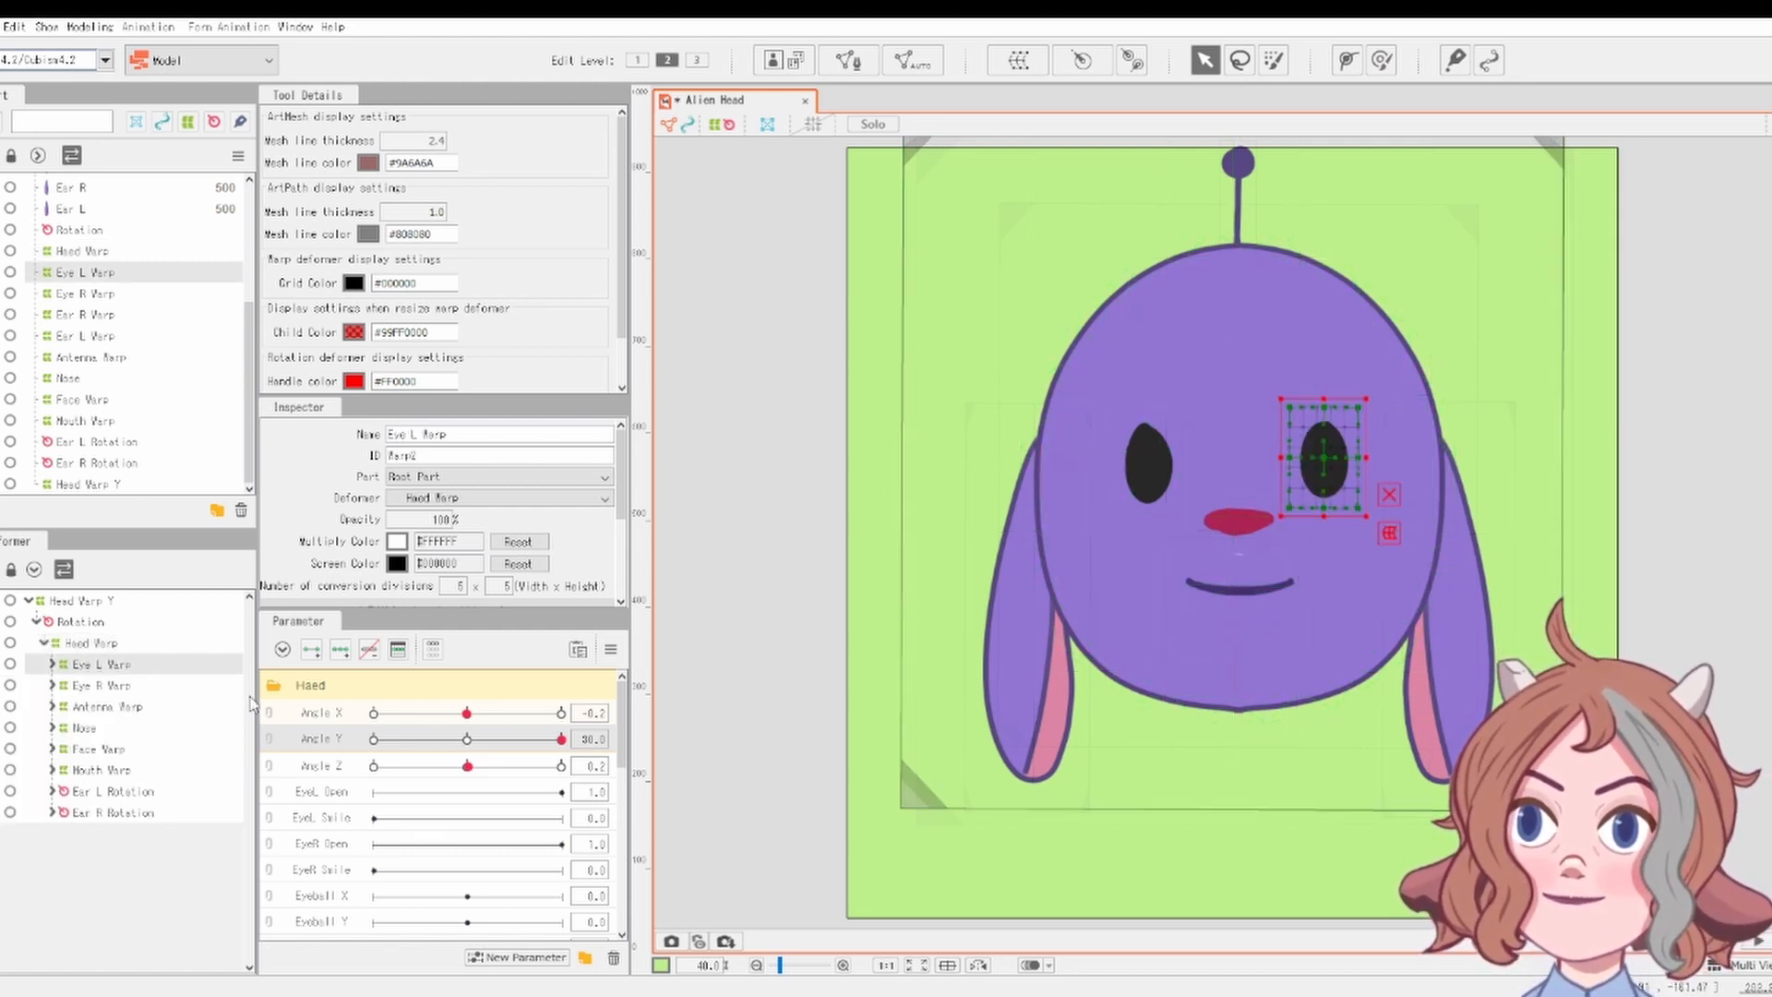
drag(399, 740, 468, 740)
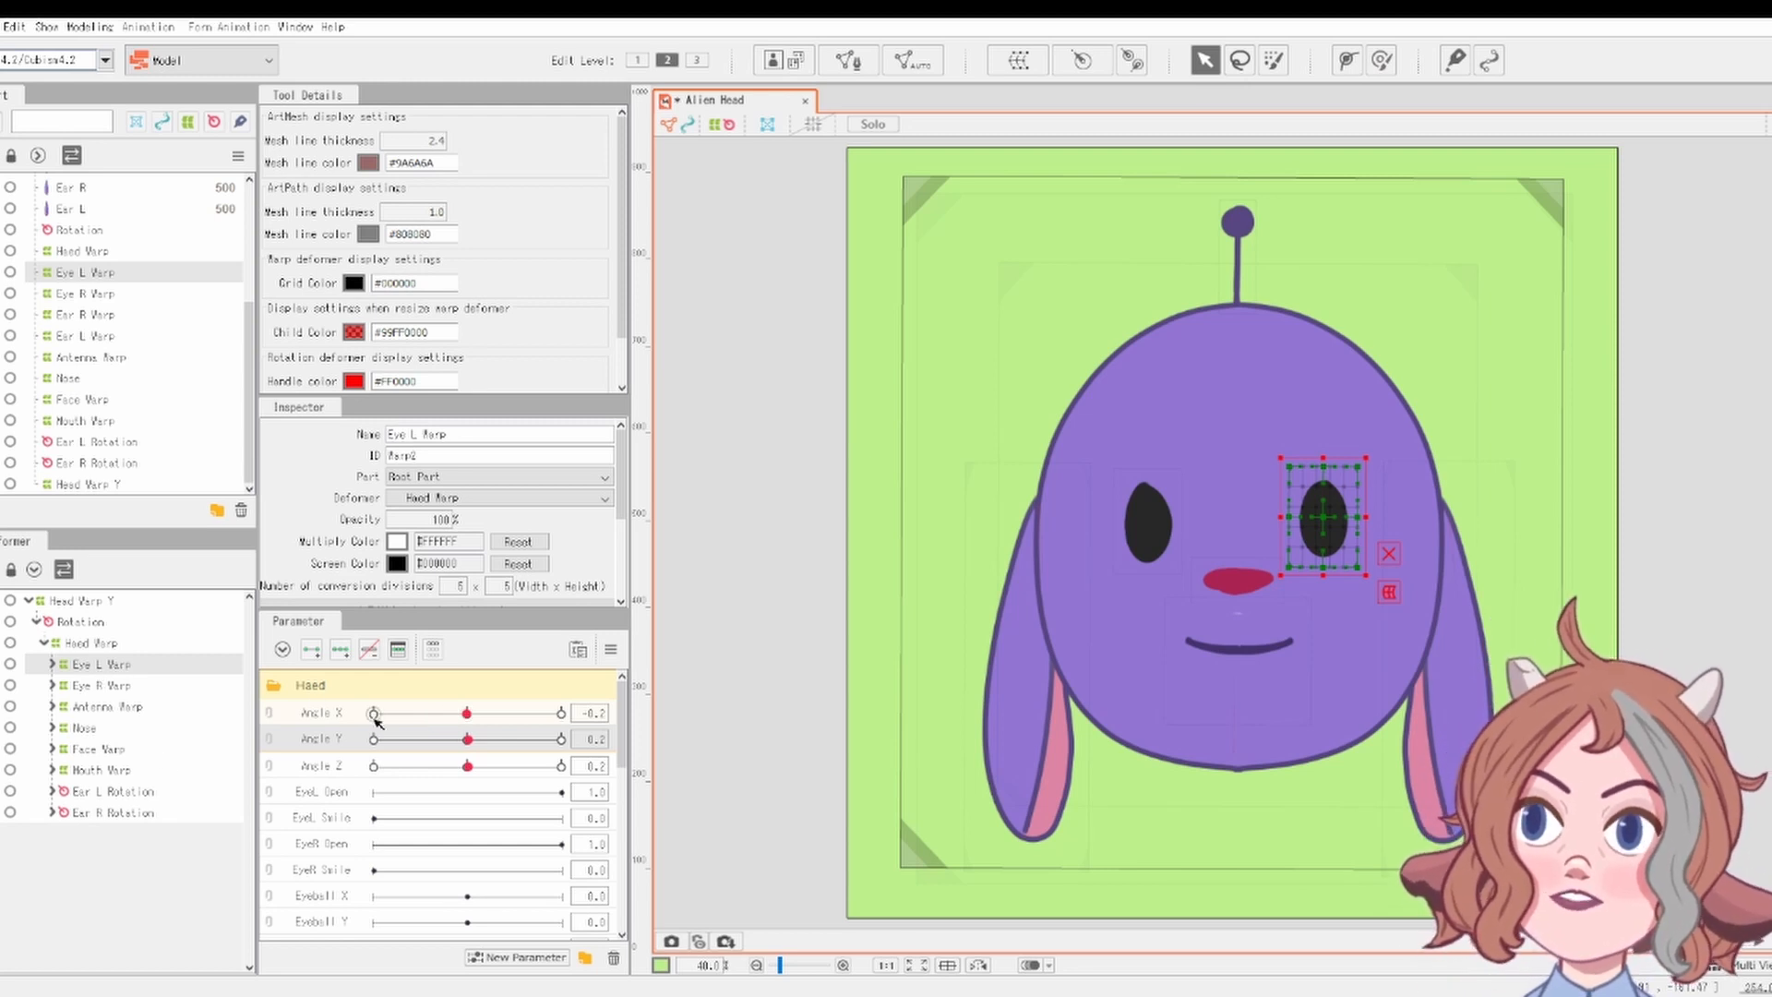
drag(455, 743, 565, 744)
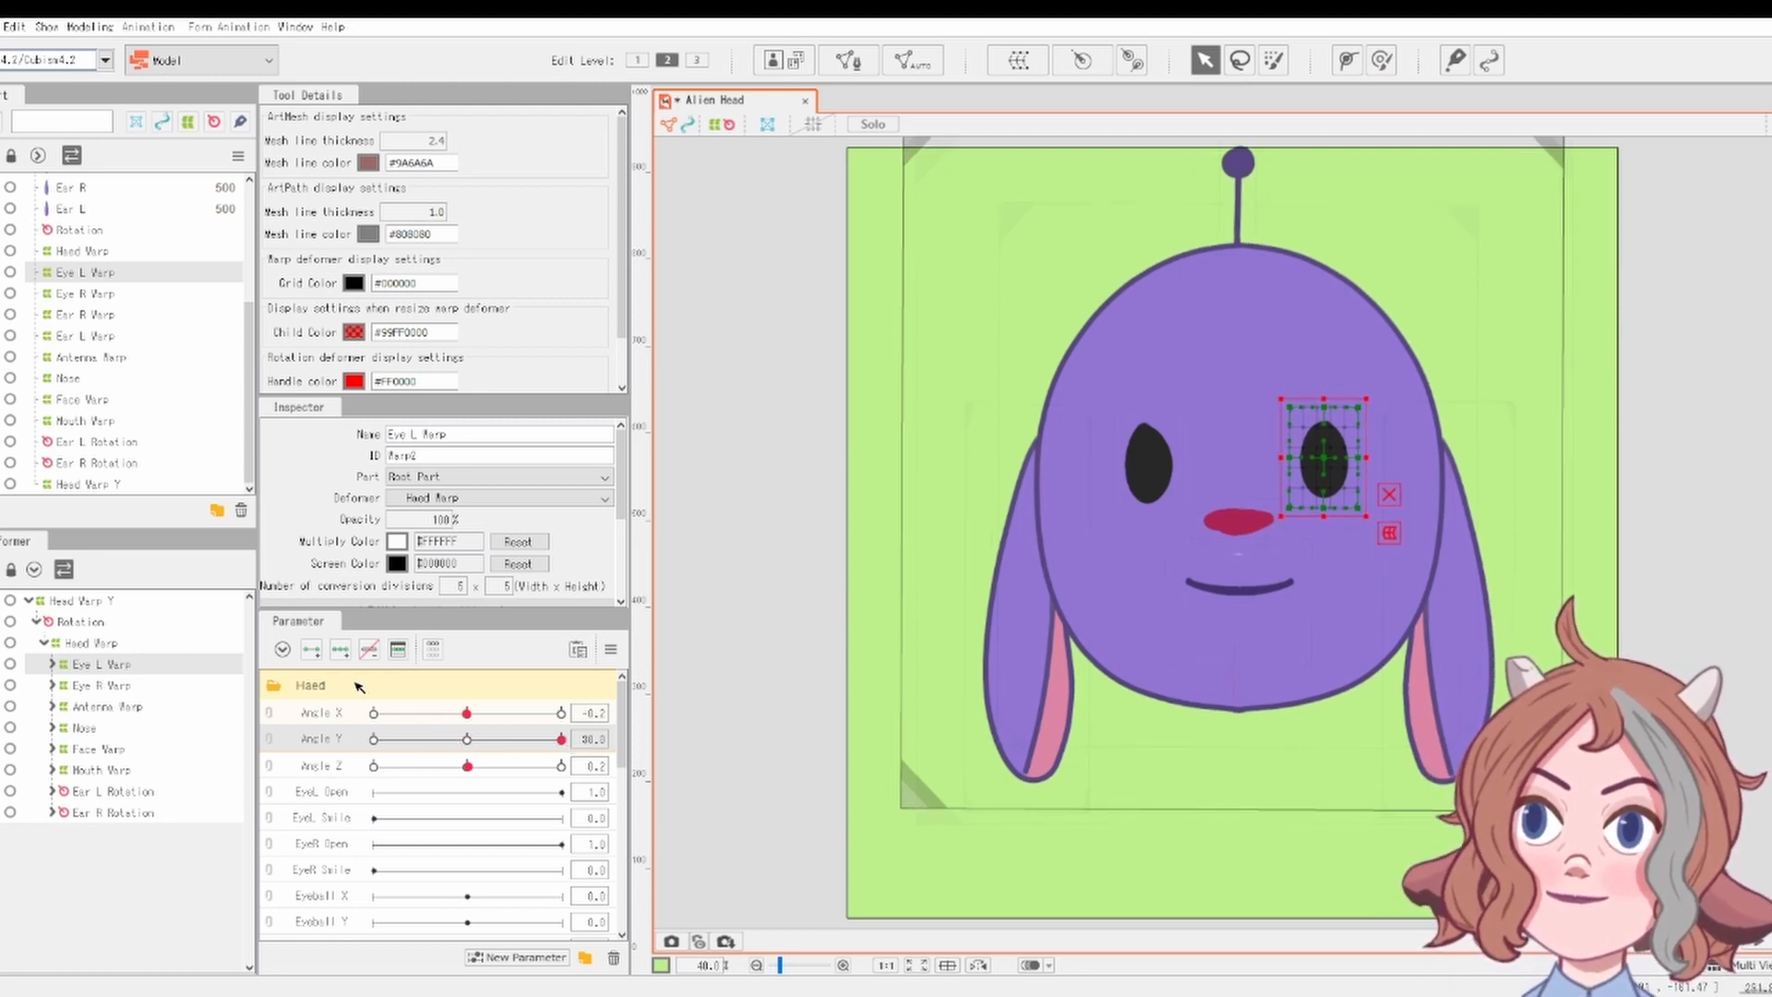
click(340, 648)
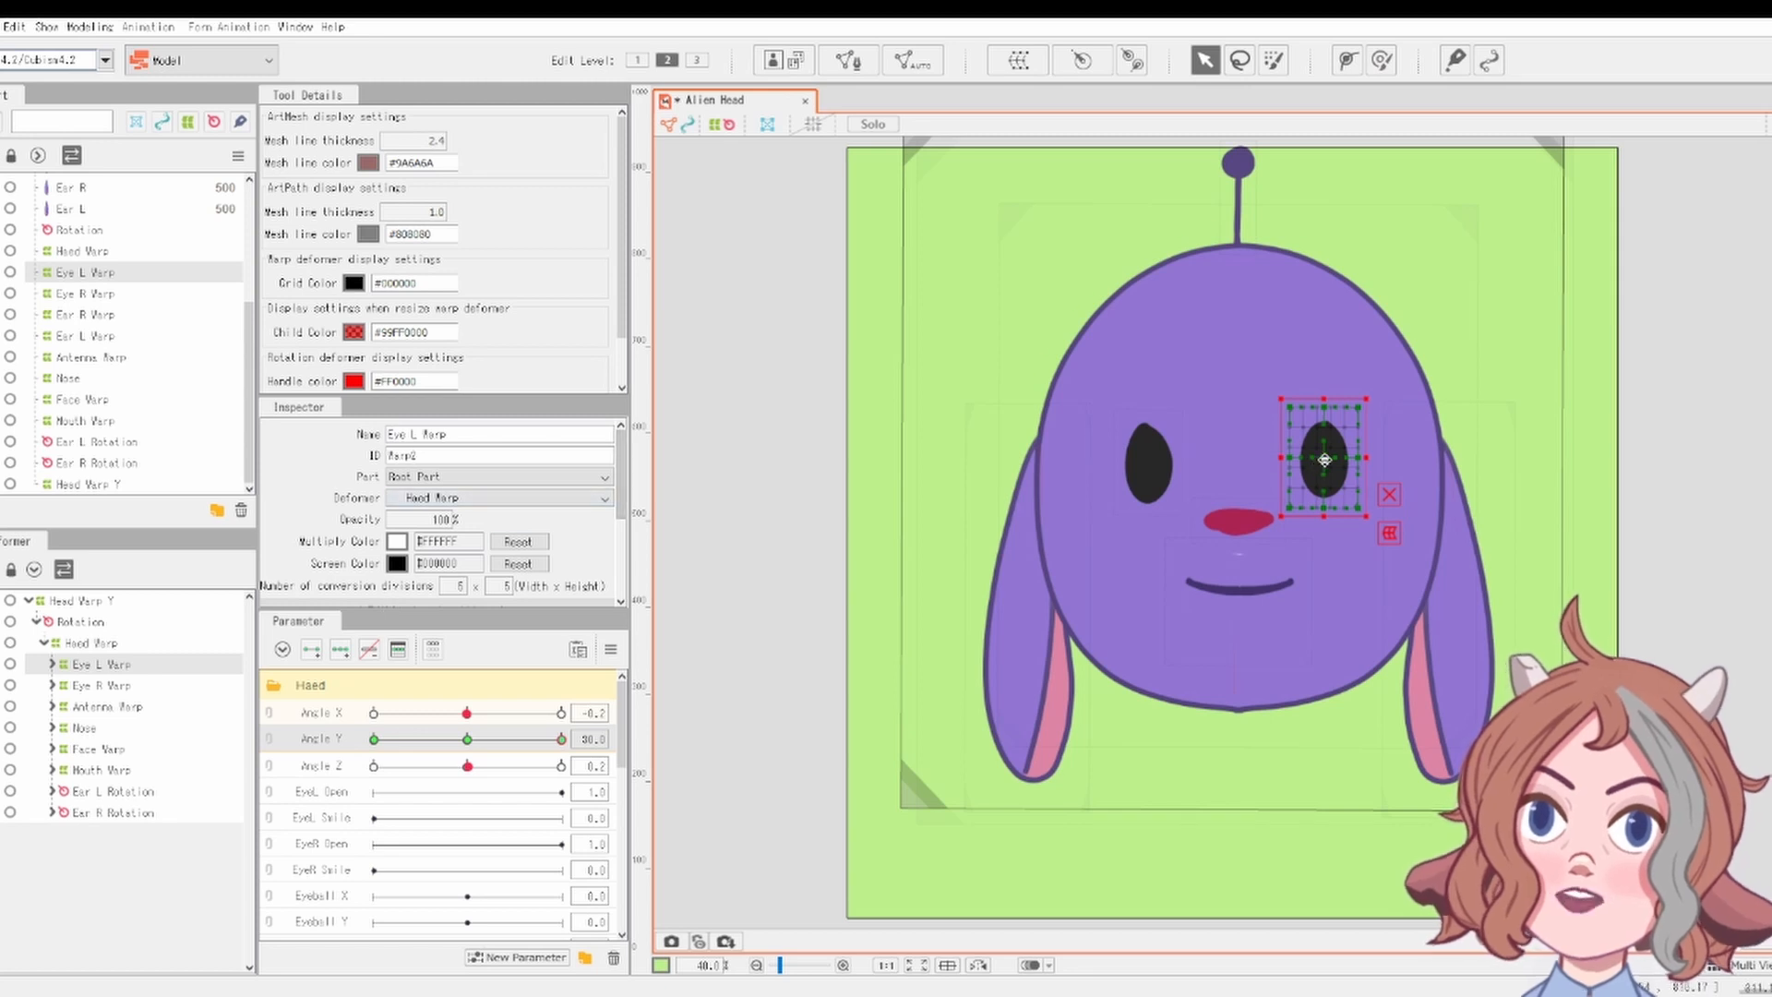
Raise Eye L Warp at Angle Y 30 and taper its grid, with the upper corners pulled inward and the lower corners spread outward
scroll(1366, 351, up, 5)
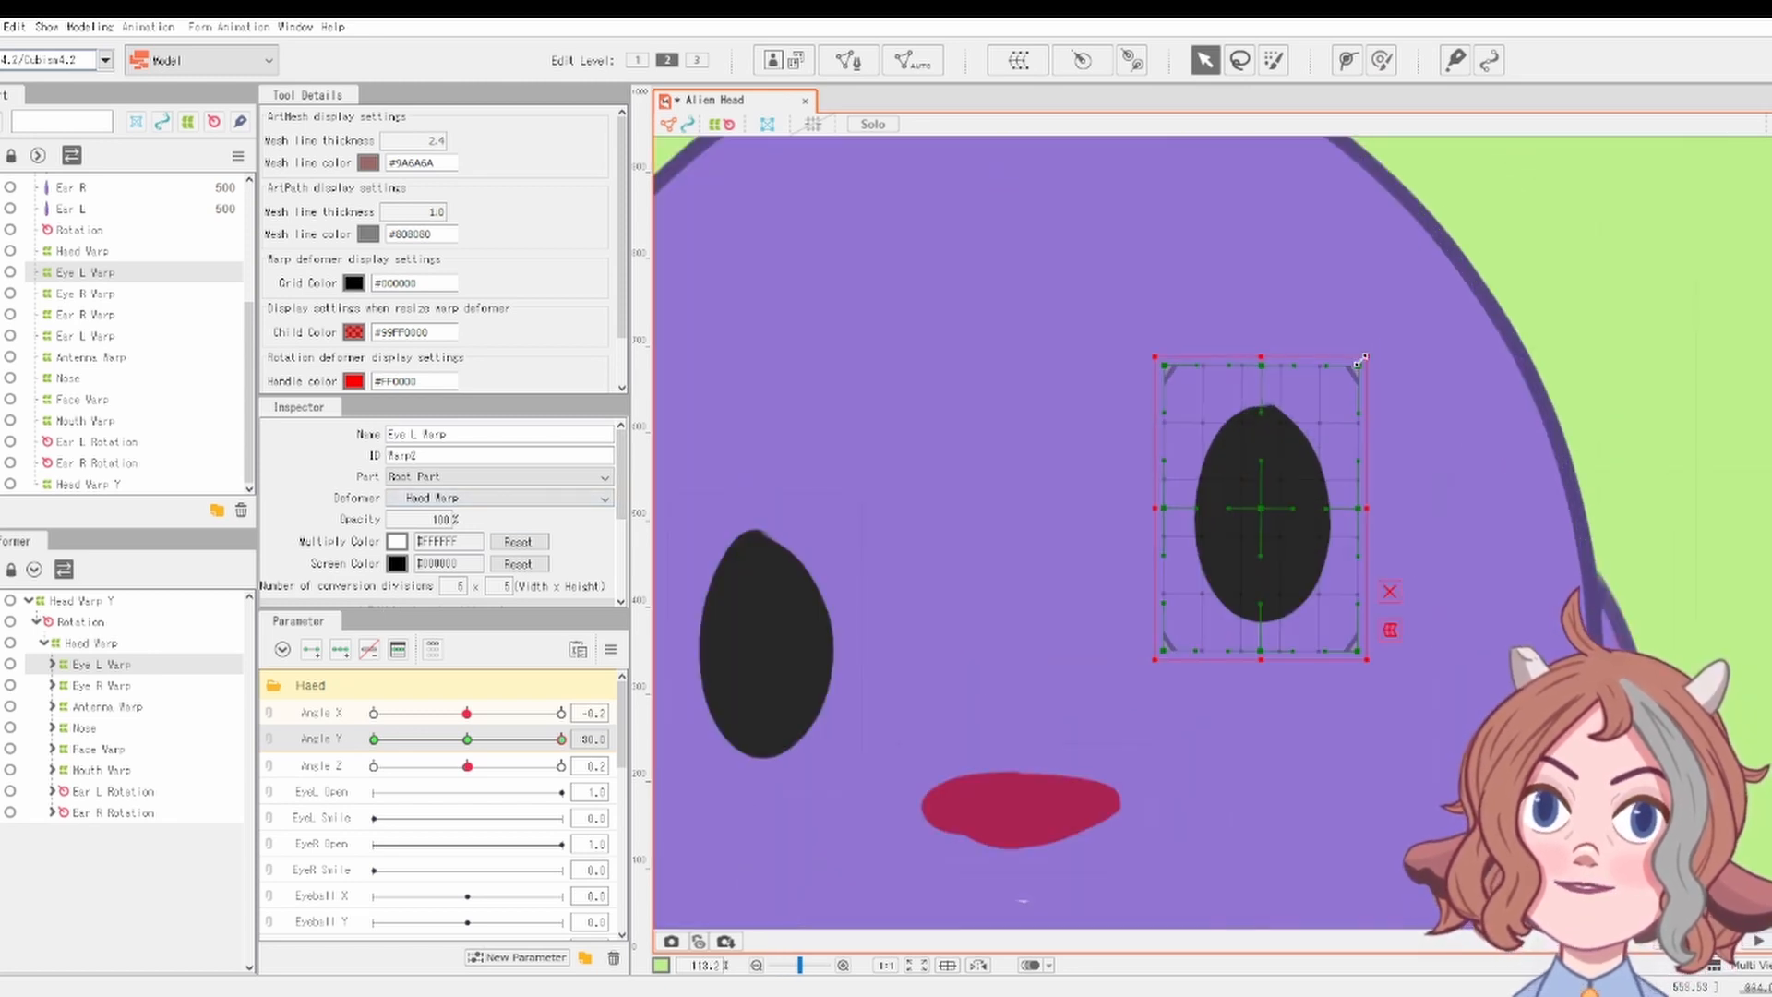
drag(1363, 367, 1320, 366)
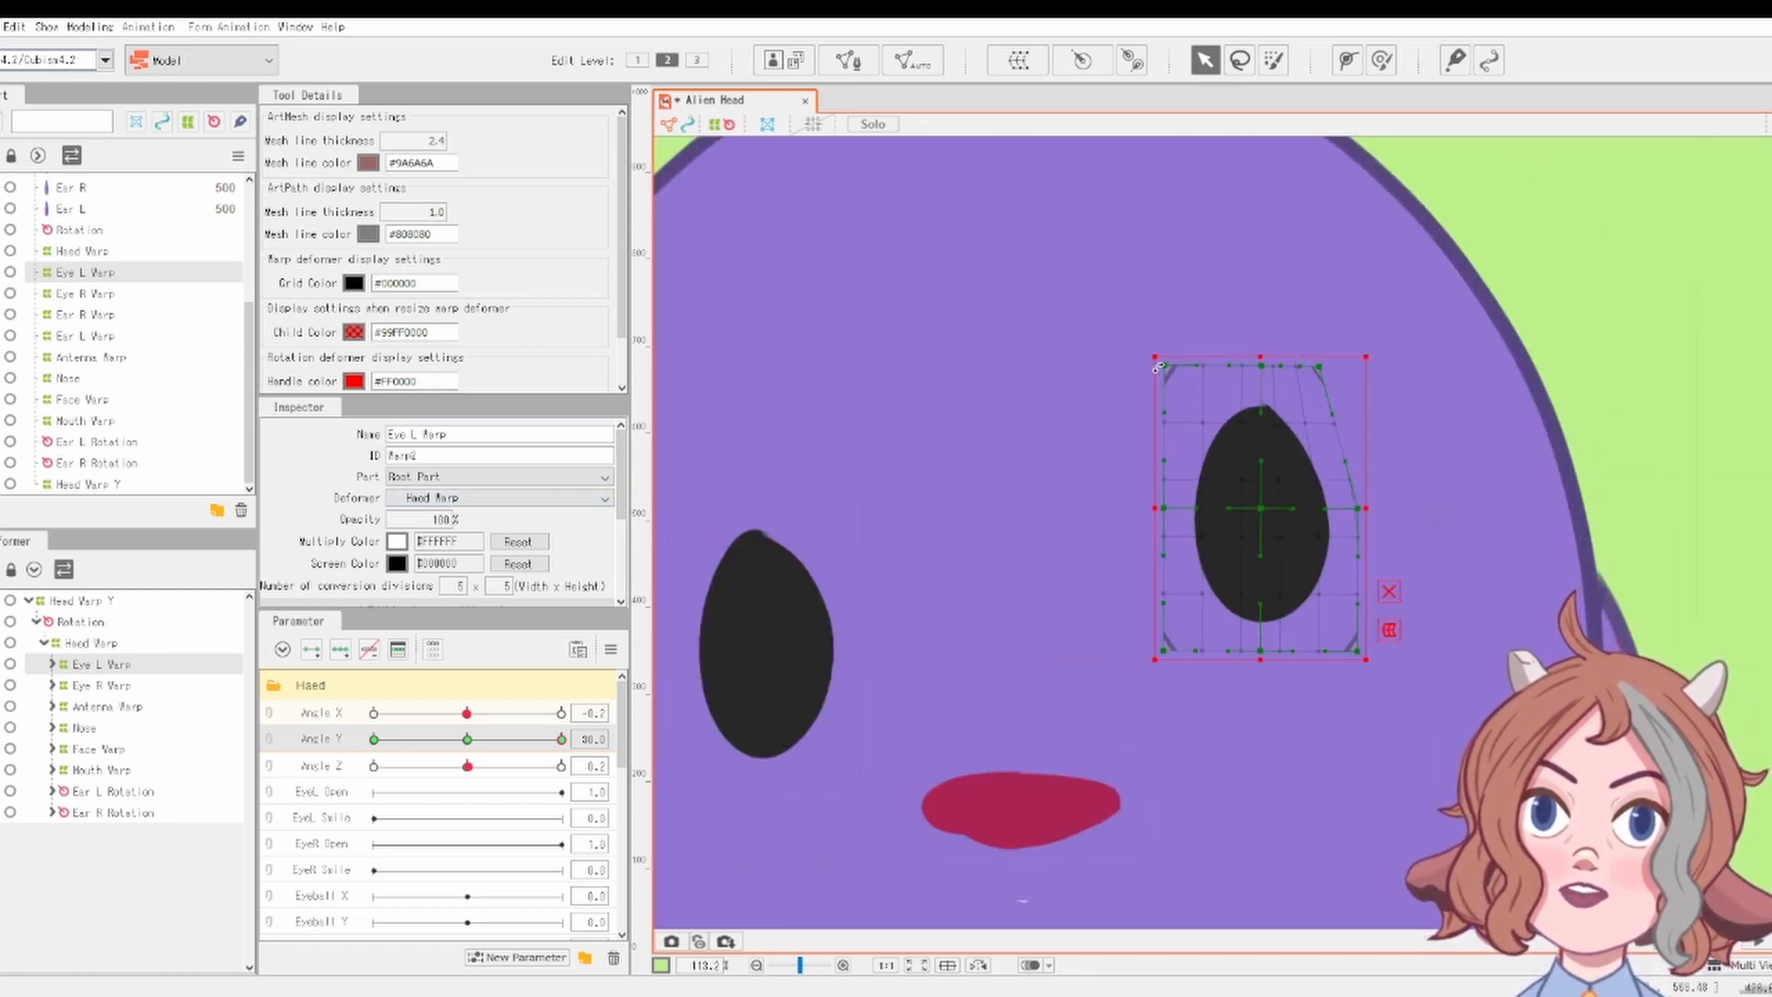
drag(1166, 366, 1195, 362)
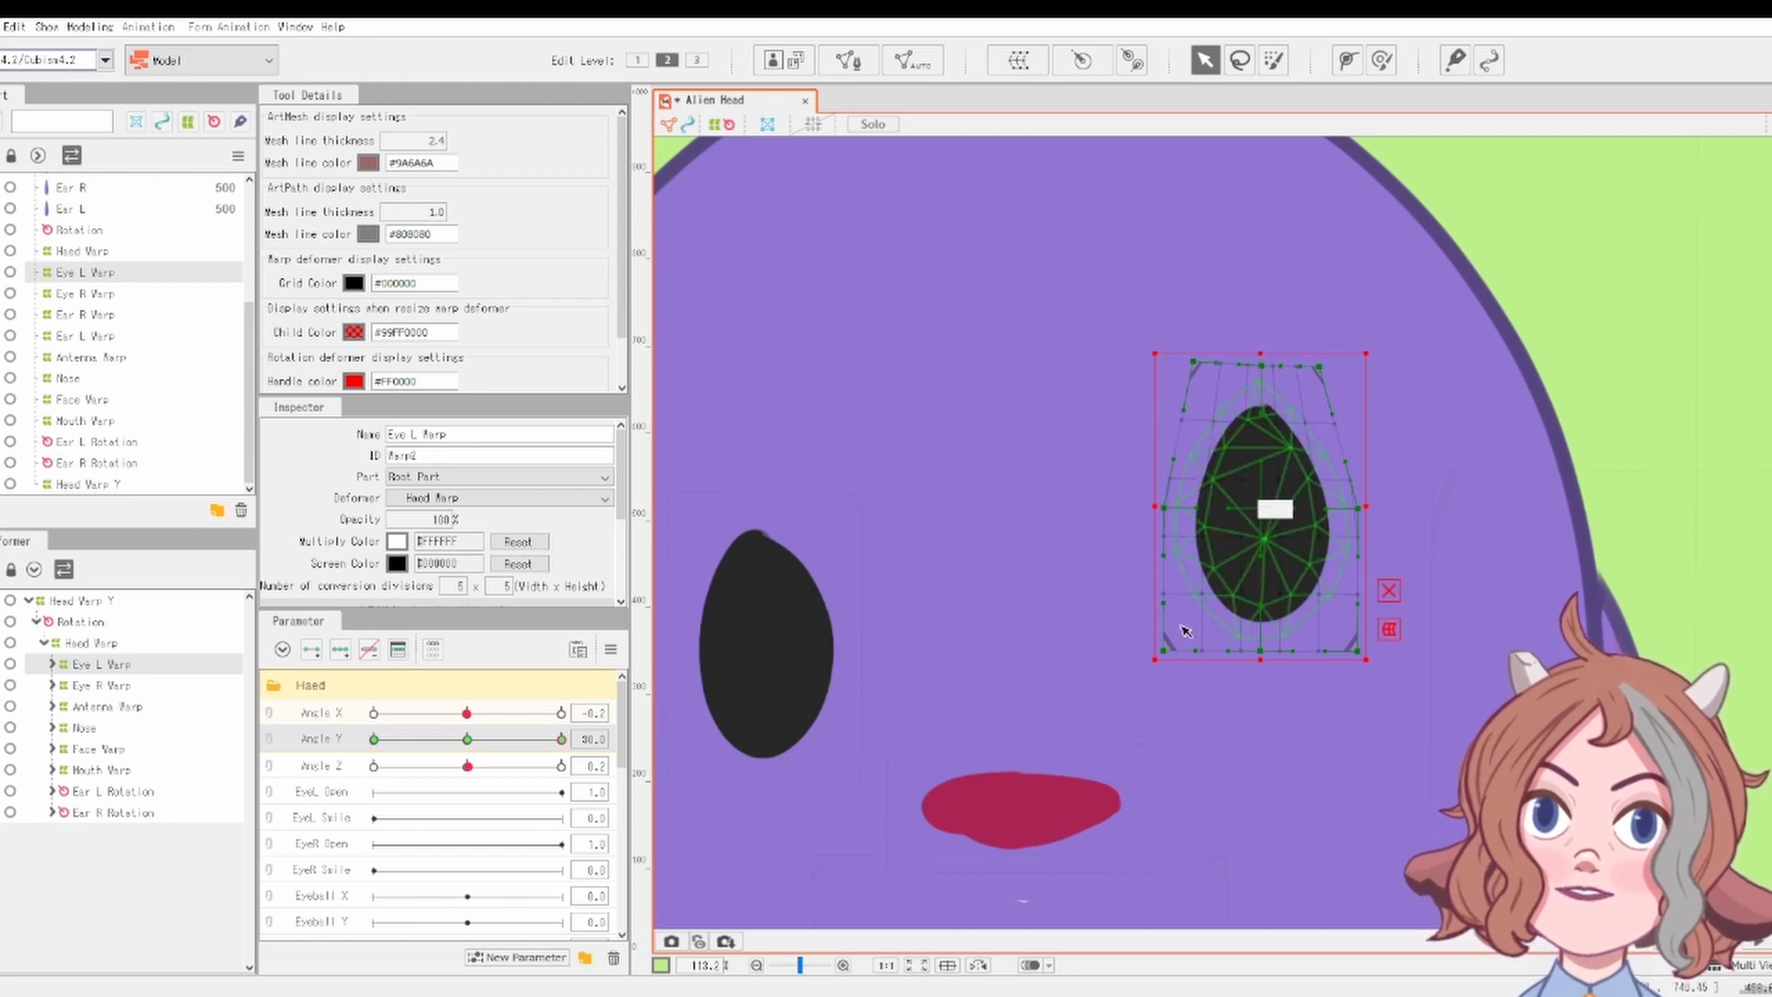
drag(1164, 651, 1149, 655)
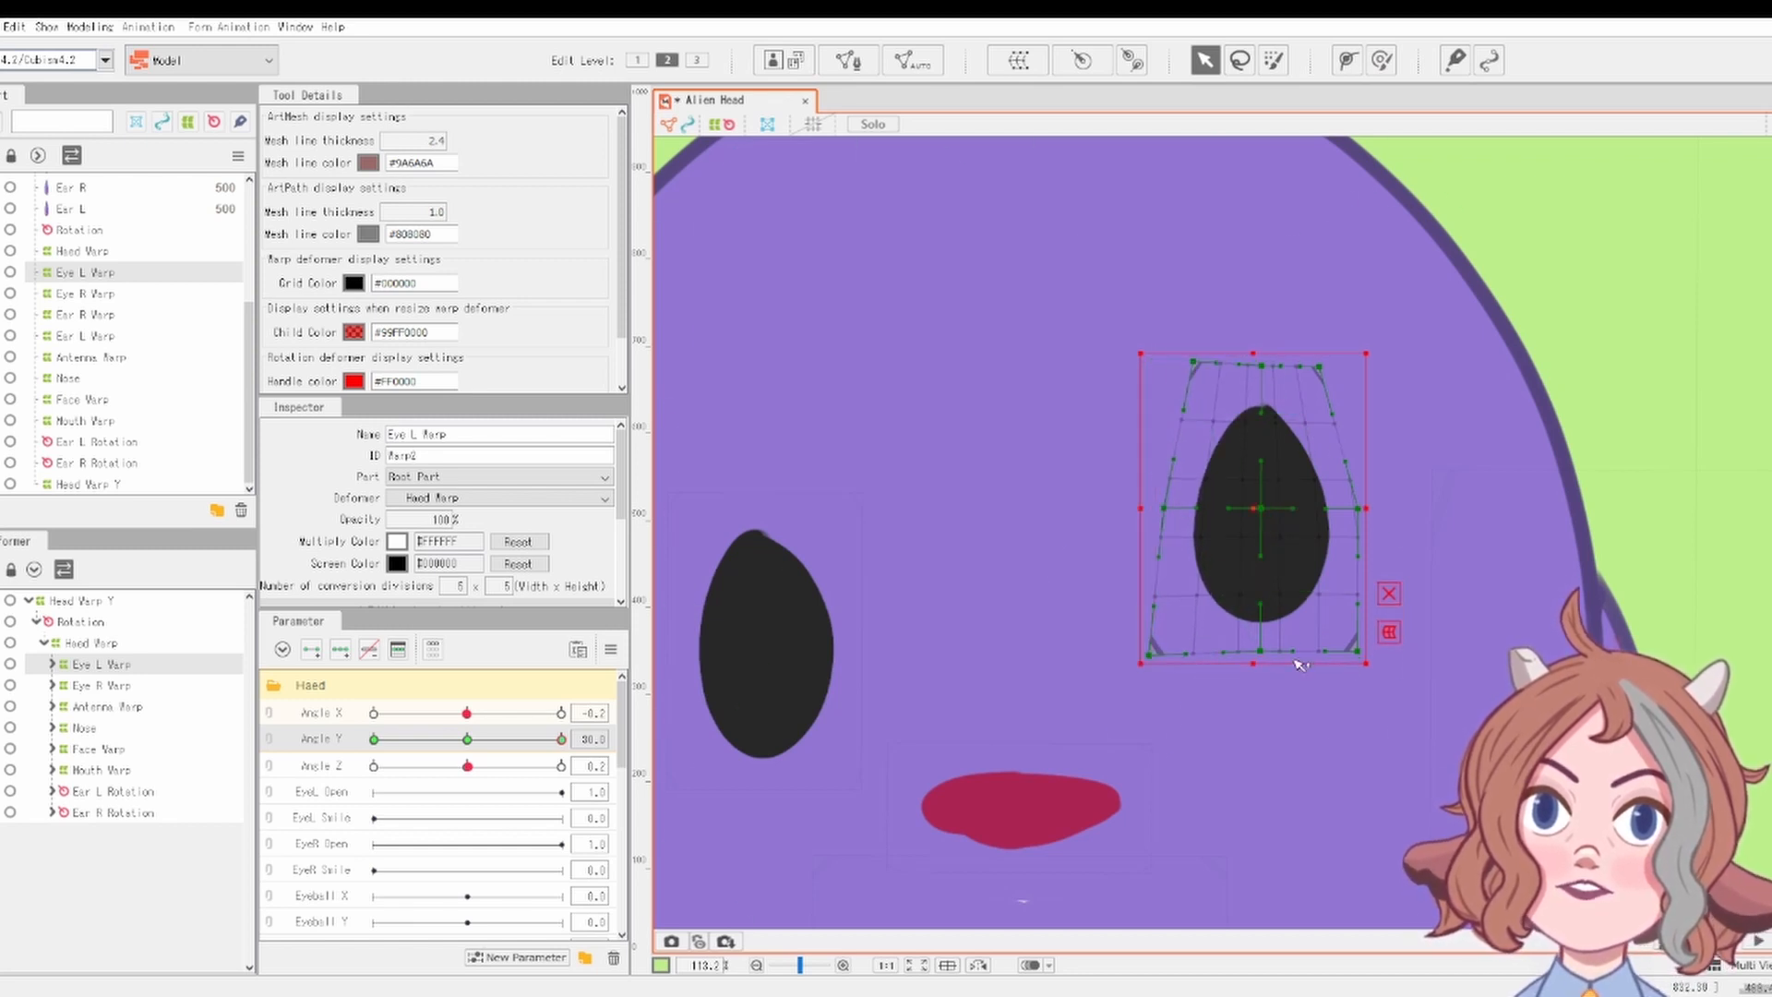
drag(1357, 651, 1368, 659)
scroll(1382, 663, down, 6)
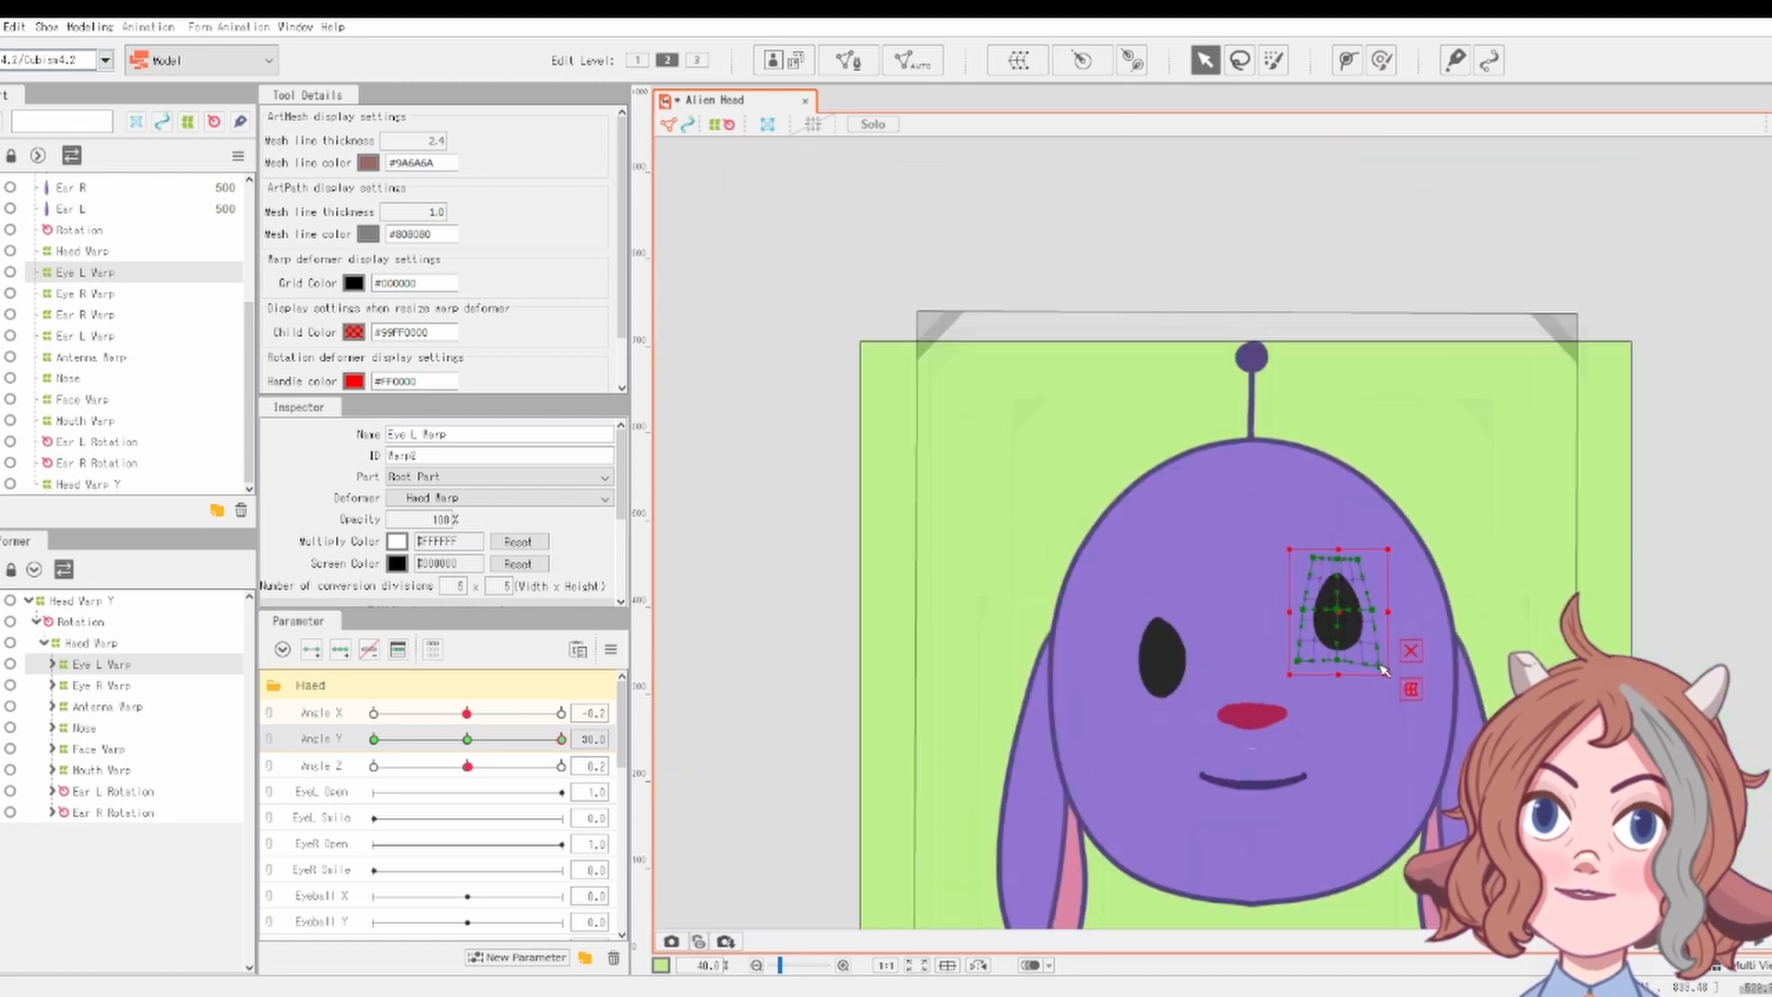
drag(476, 739, 562, 739)
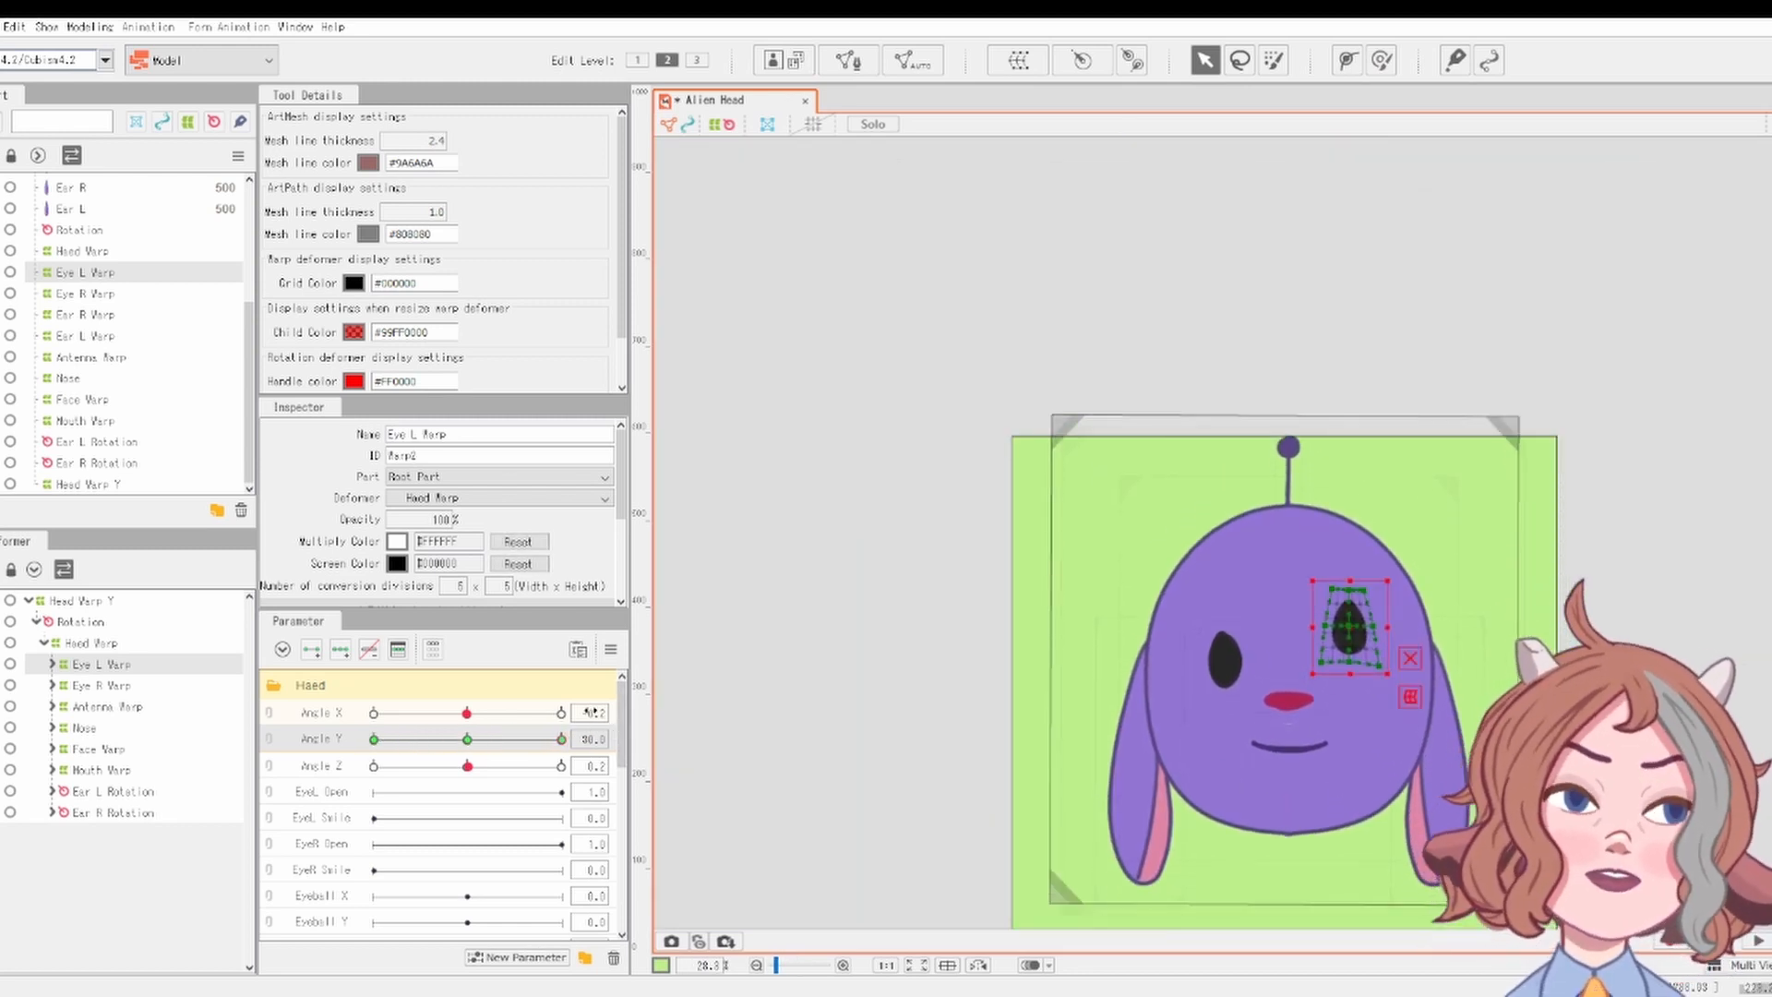
scroll(1440, 332, up, 4)
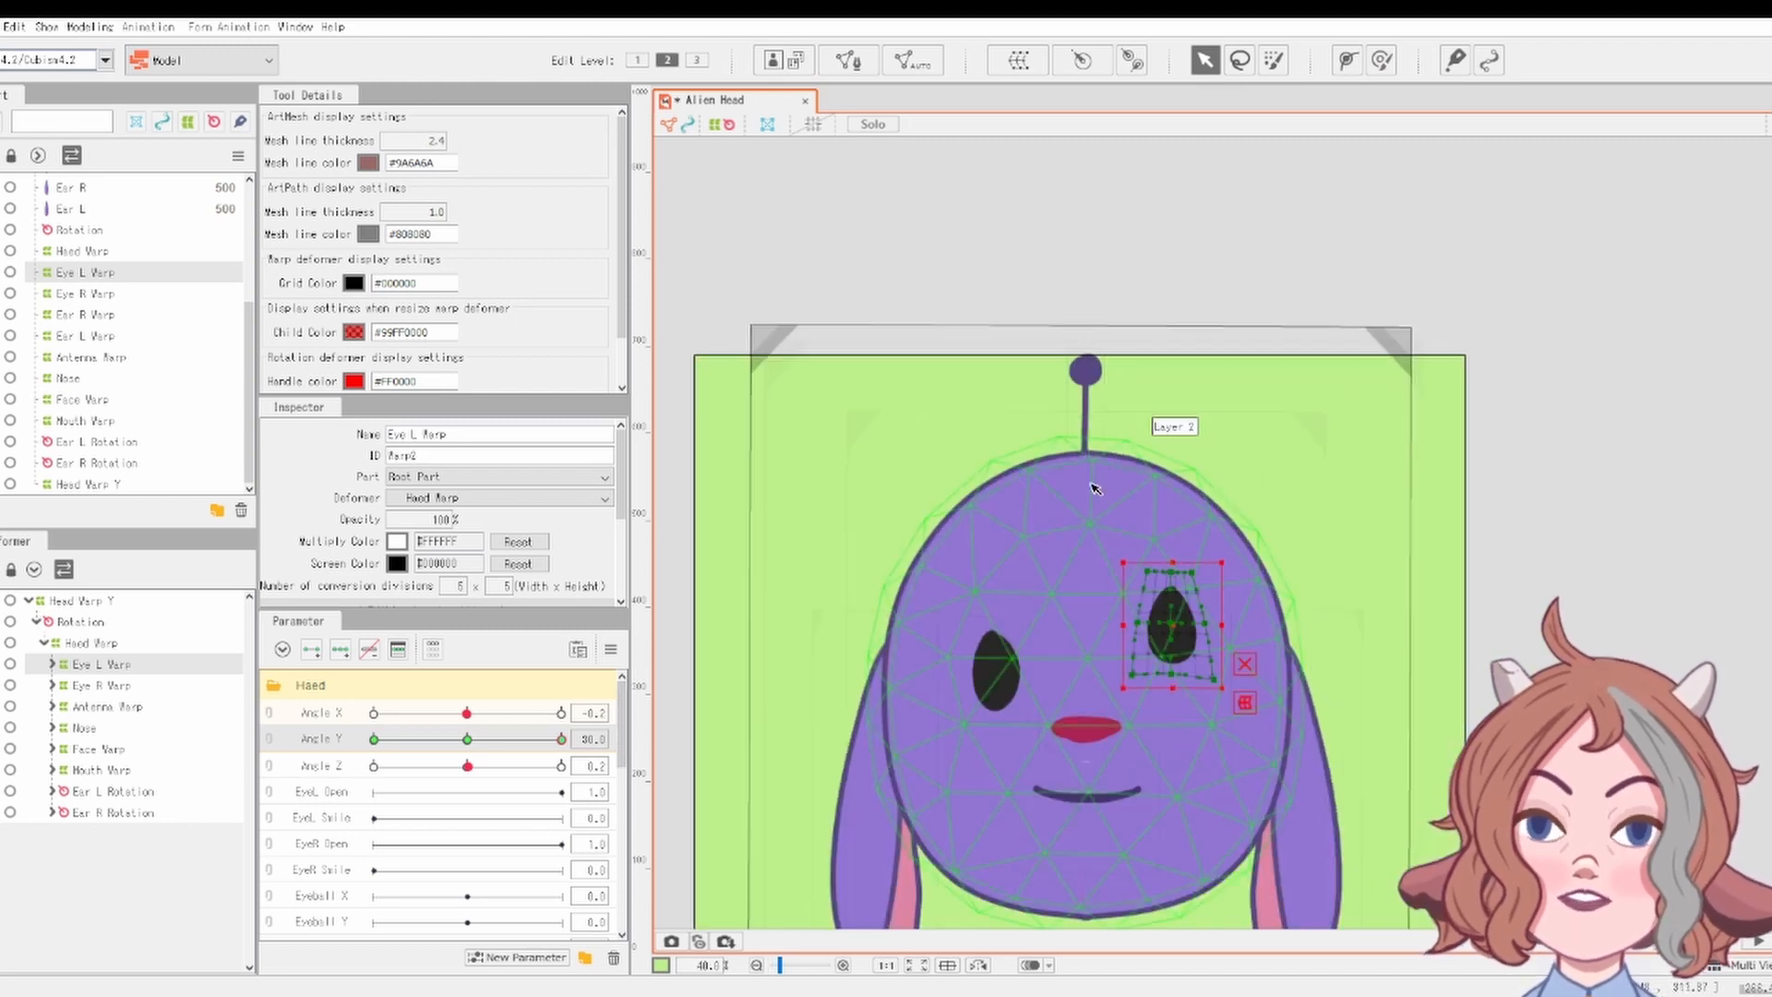
Select the Eye R Warp deformer and add three keys to Angle Y, with the parameter at 30
click(954, 750)
click(120, 684)
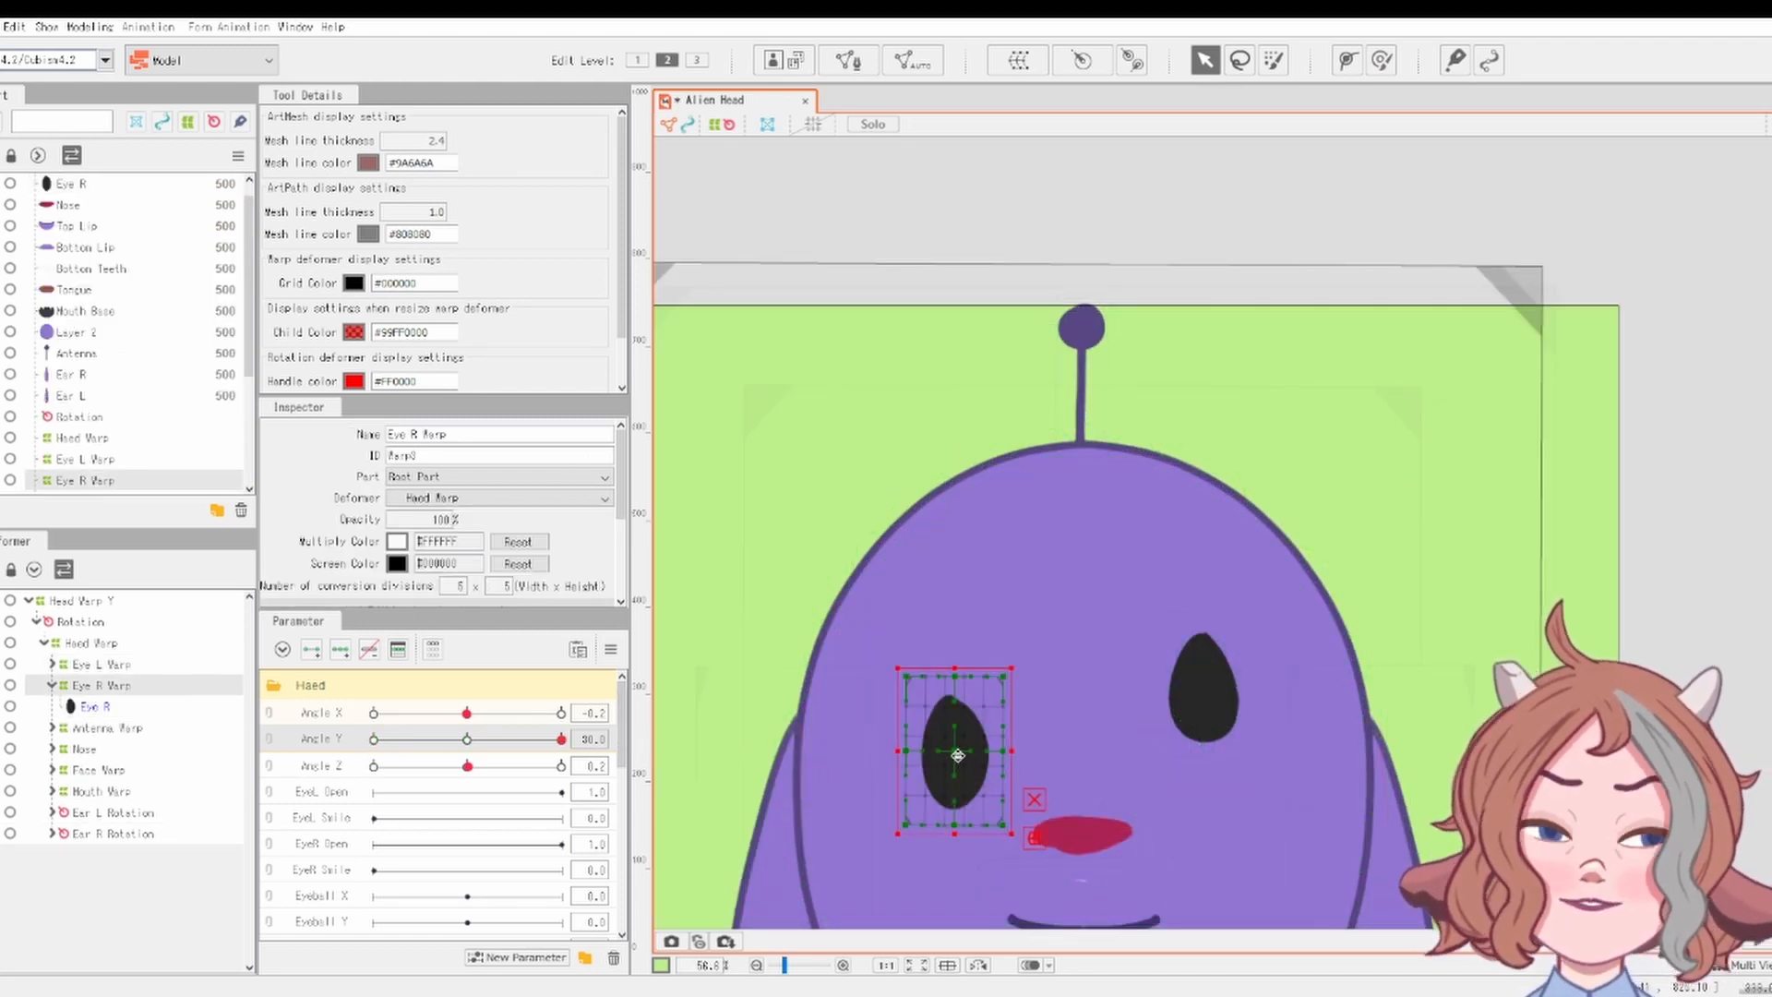
drag(958, 755, 953, 687)
key(ctrl+z)
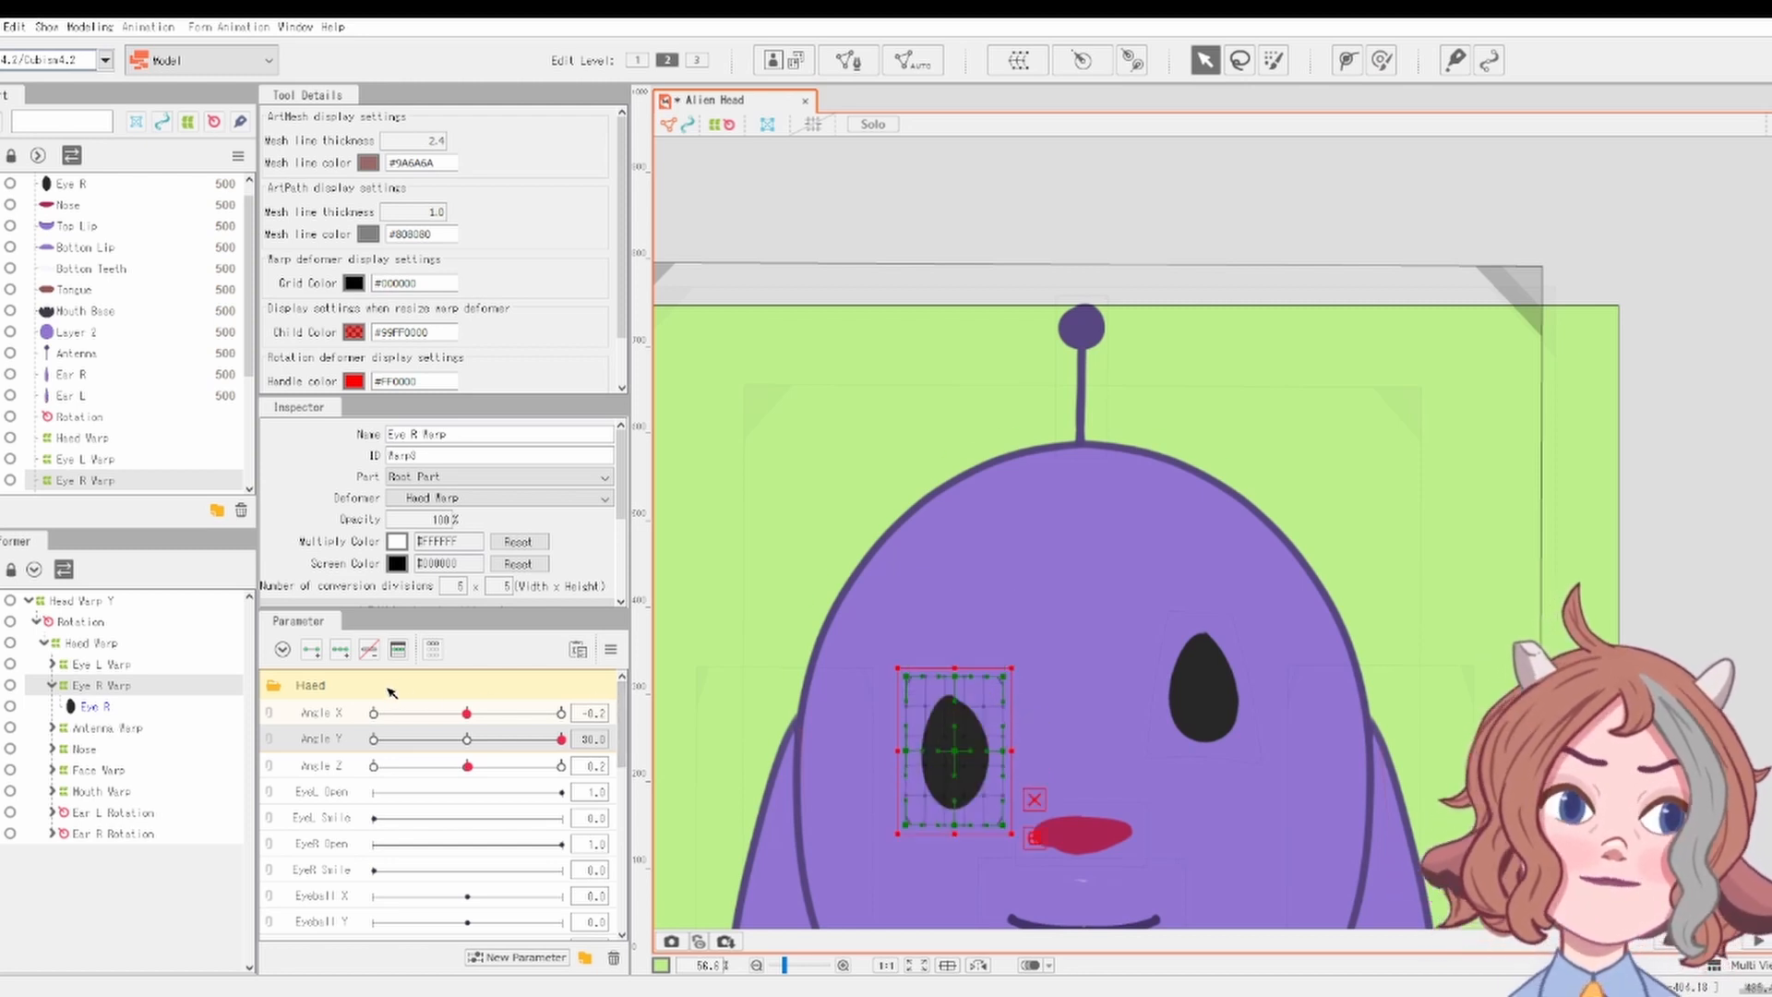
click(339, 651)
drag(466, 739, 595, 739)
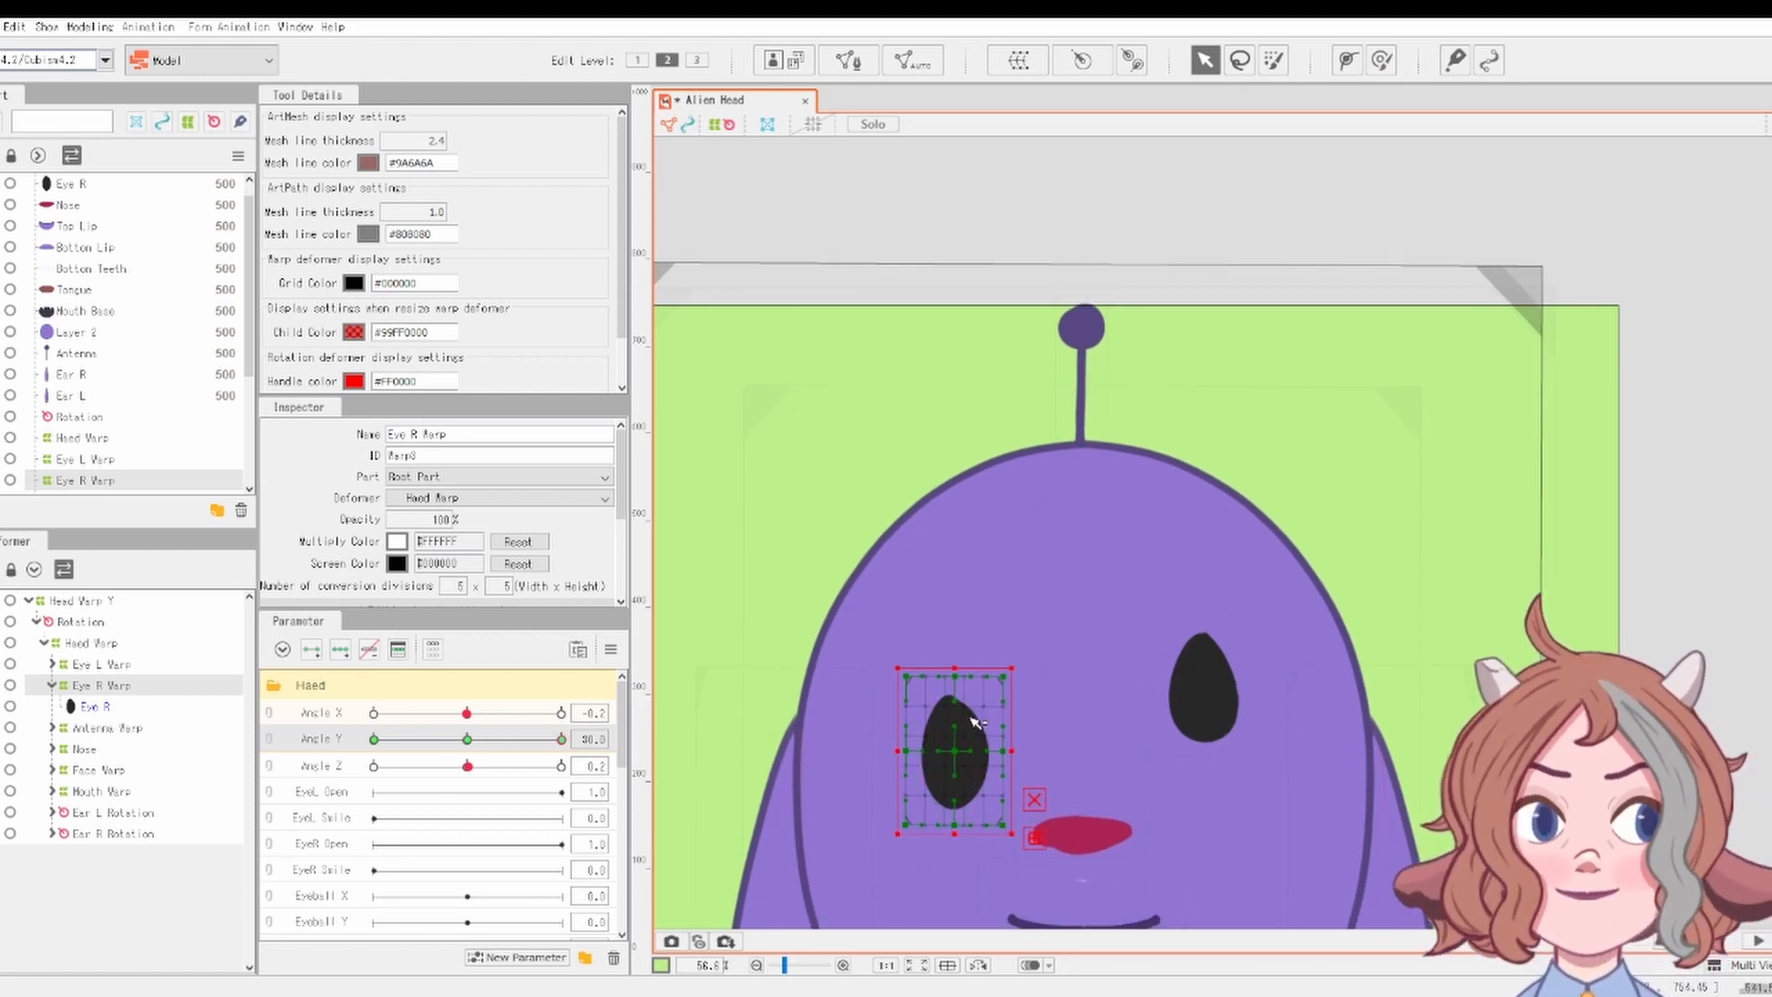
Move Eye R Warp upward at Angle Y 30 and taper it, bringing the upper corners inward and the lower corners outward to match the other eye
drag(959, 751, 956, 692)
scroll(961, 693, up, 3)
scroll(966, 695, up, 2)
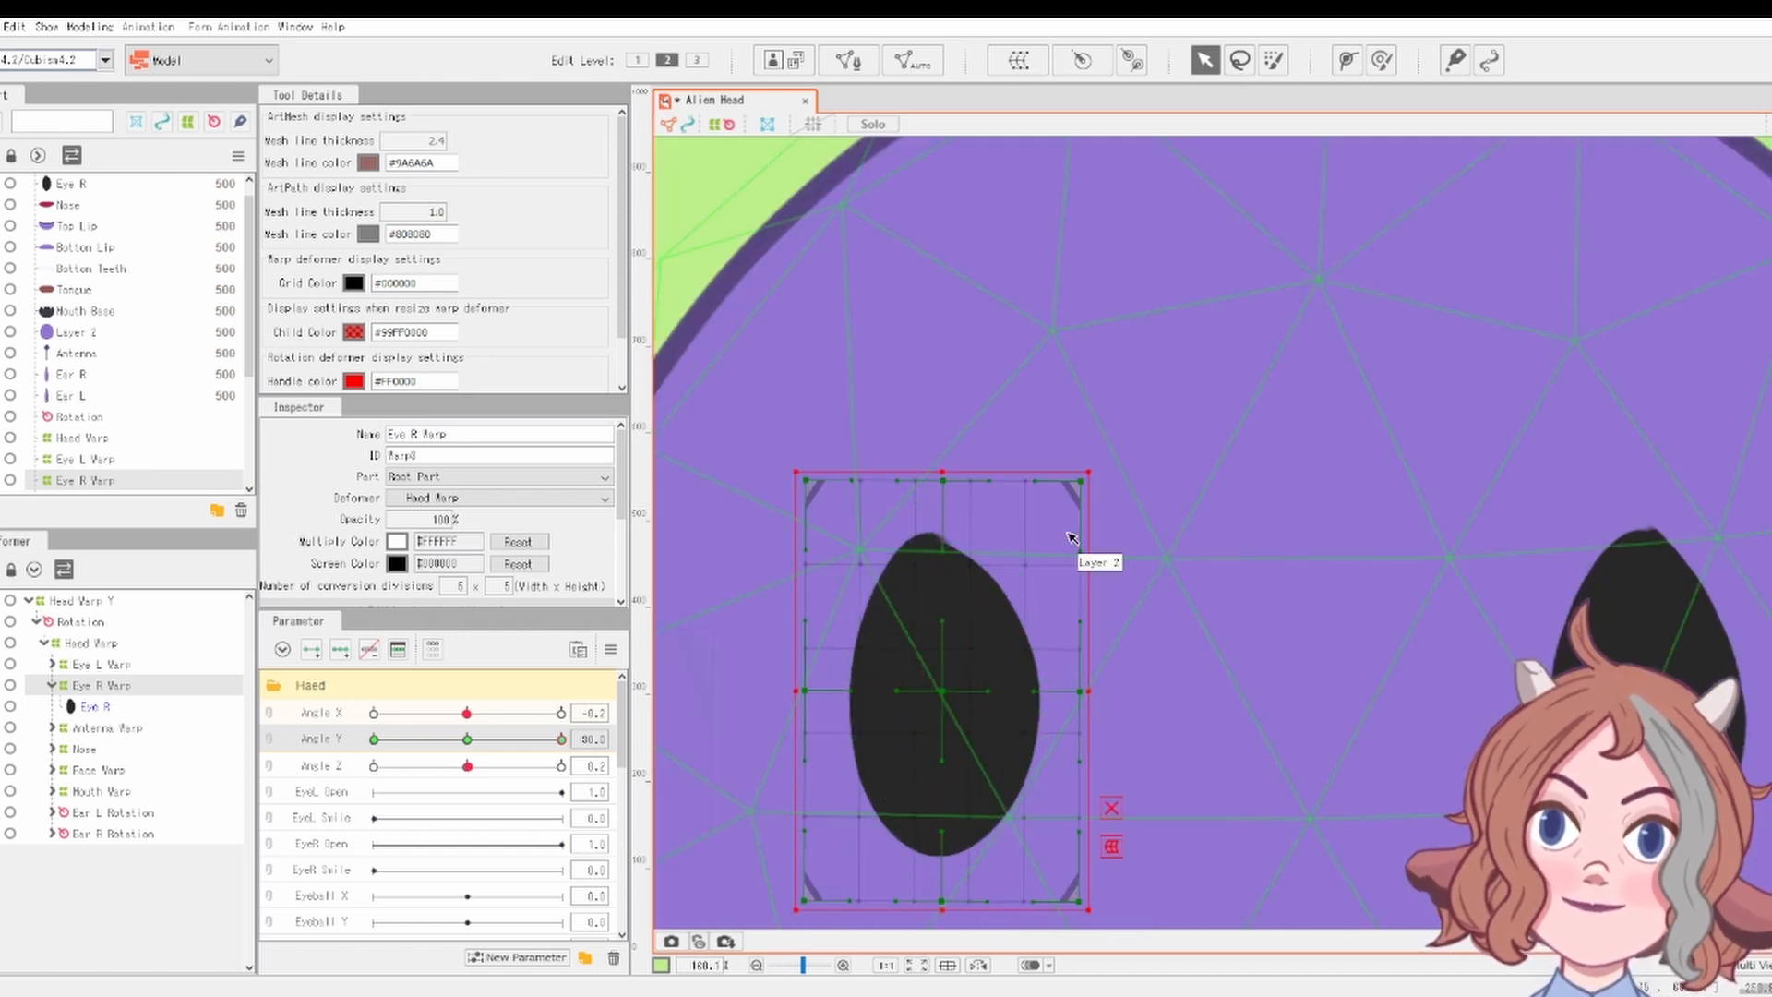
drag(1082, 484, 1022, 489)
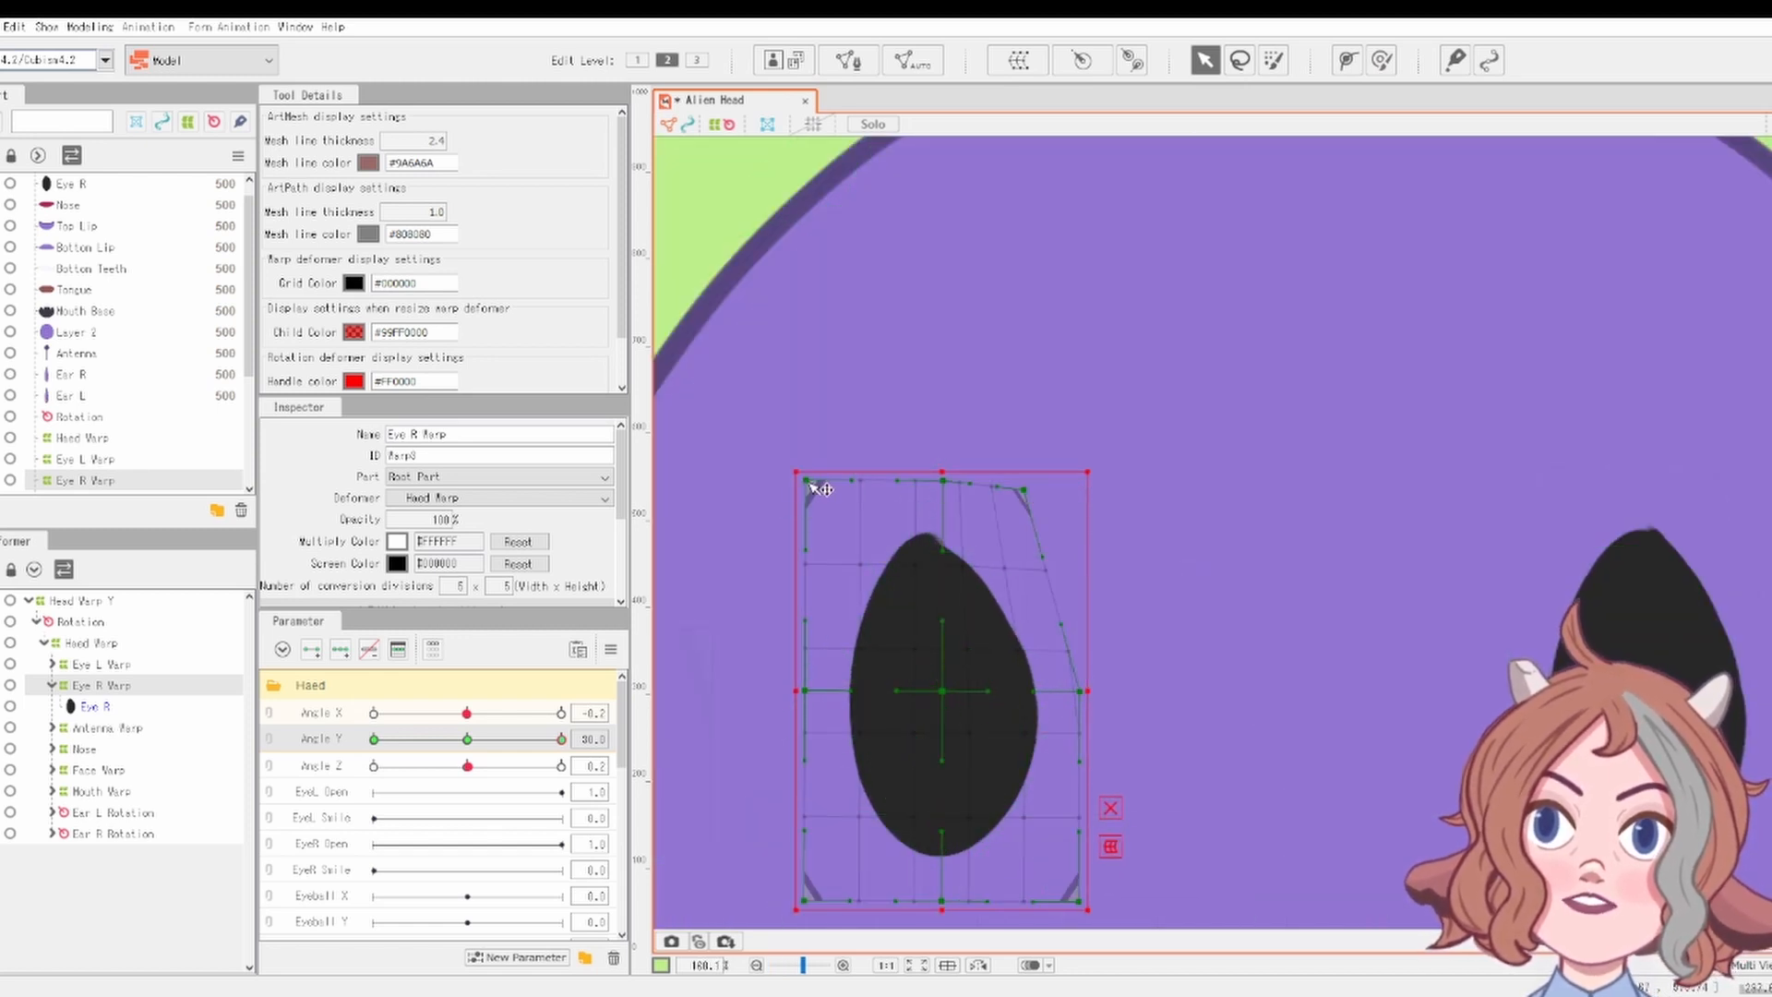
drag(808, 481, 821, 483)
drag(796, 896, 783, 910)
drag(1079, 899, 1096, 919)
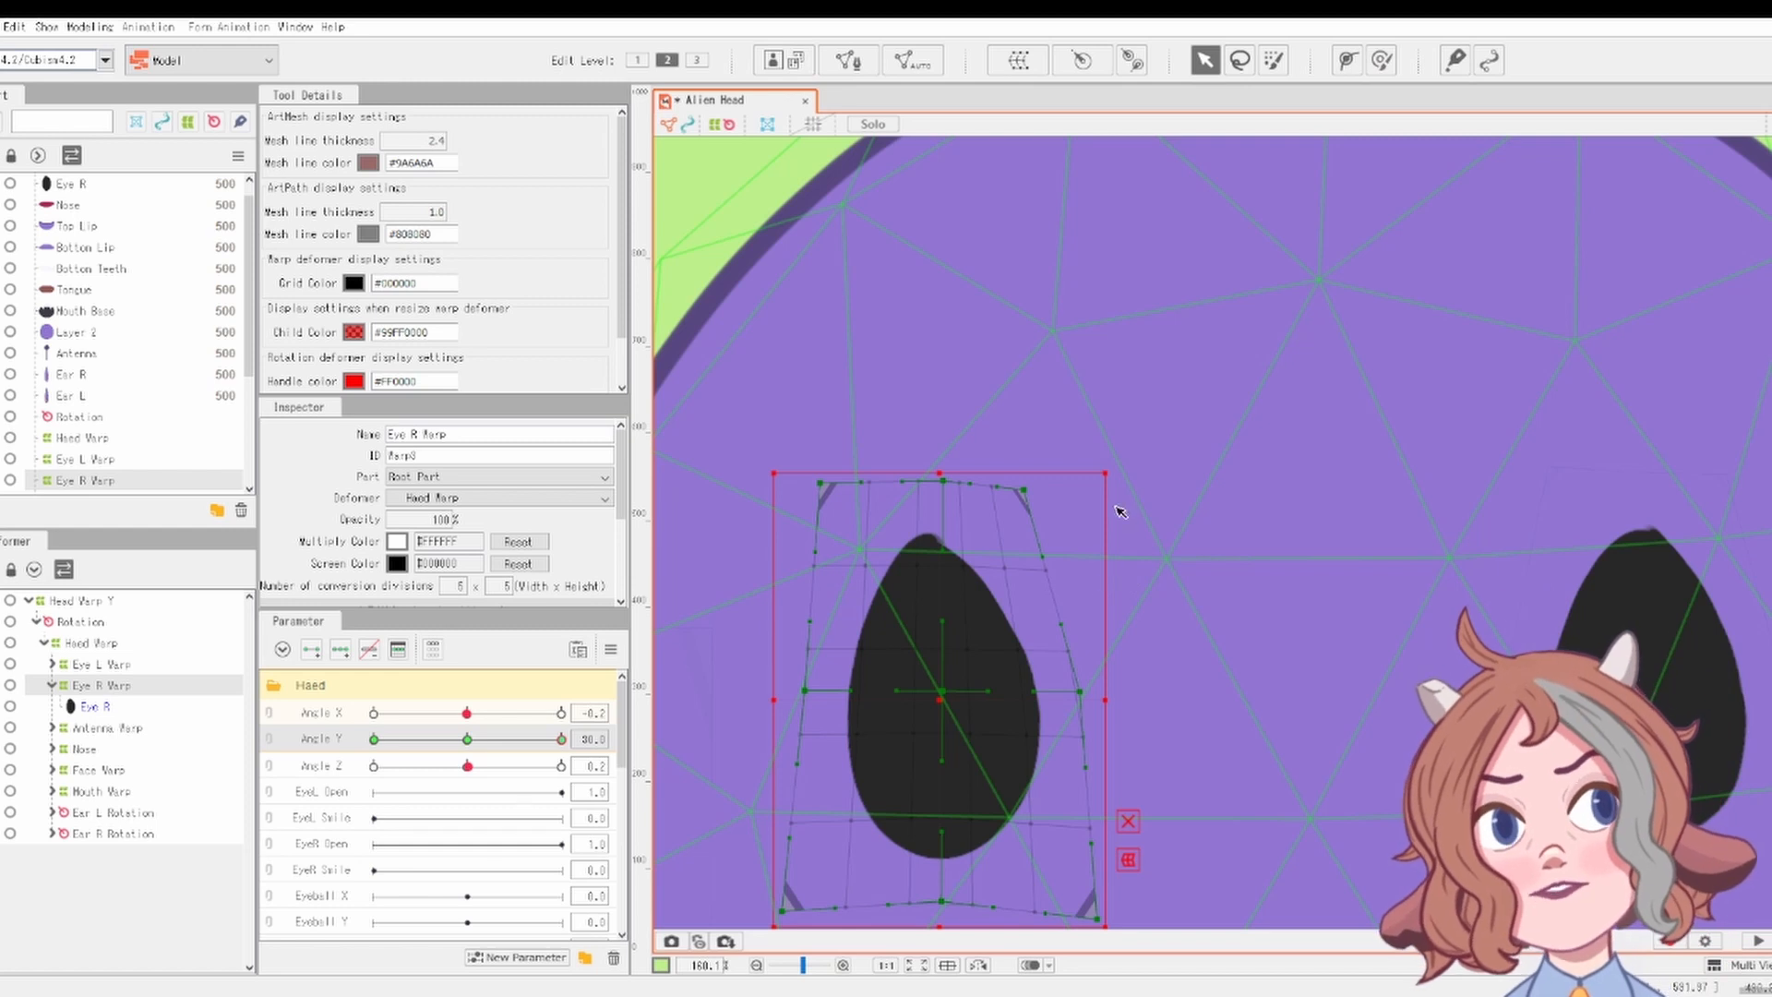
drag(1024, 489, 1059, 478)
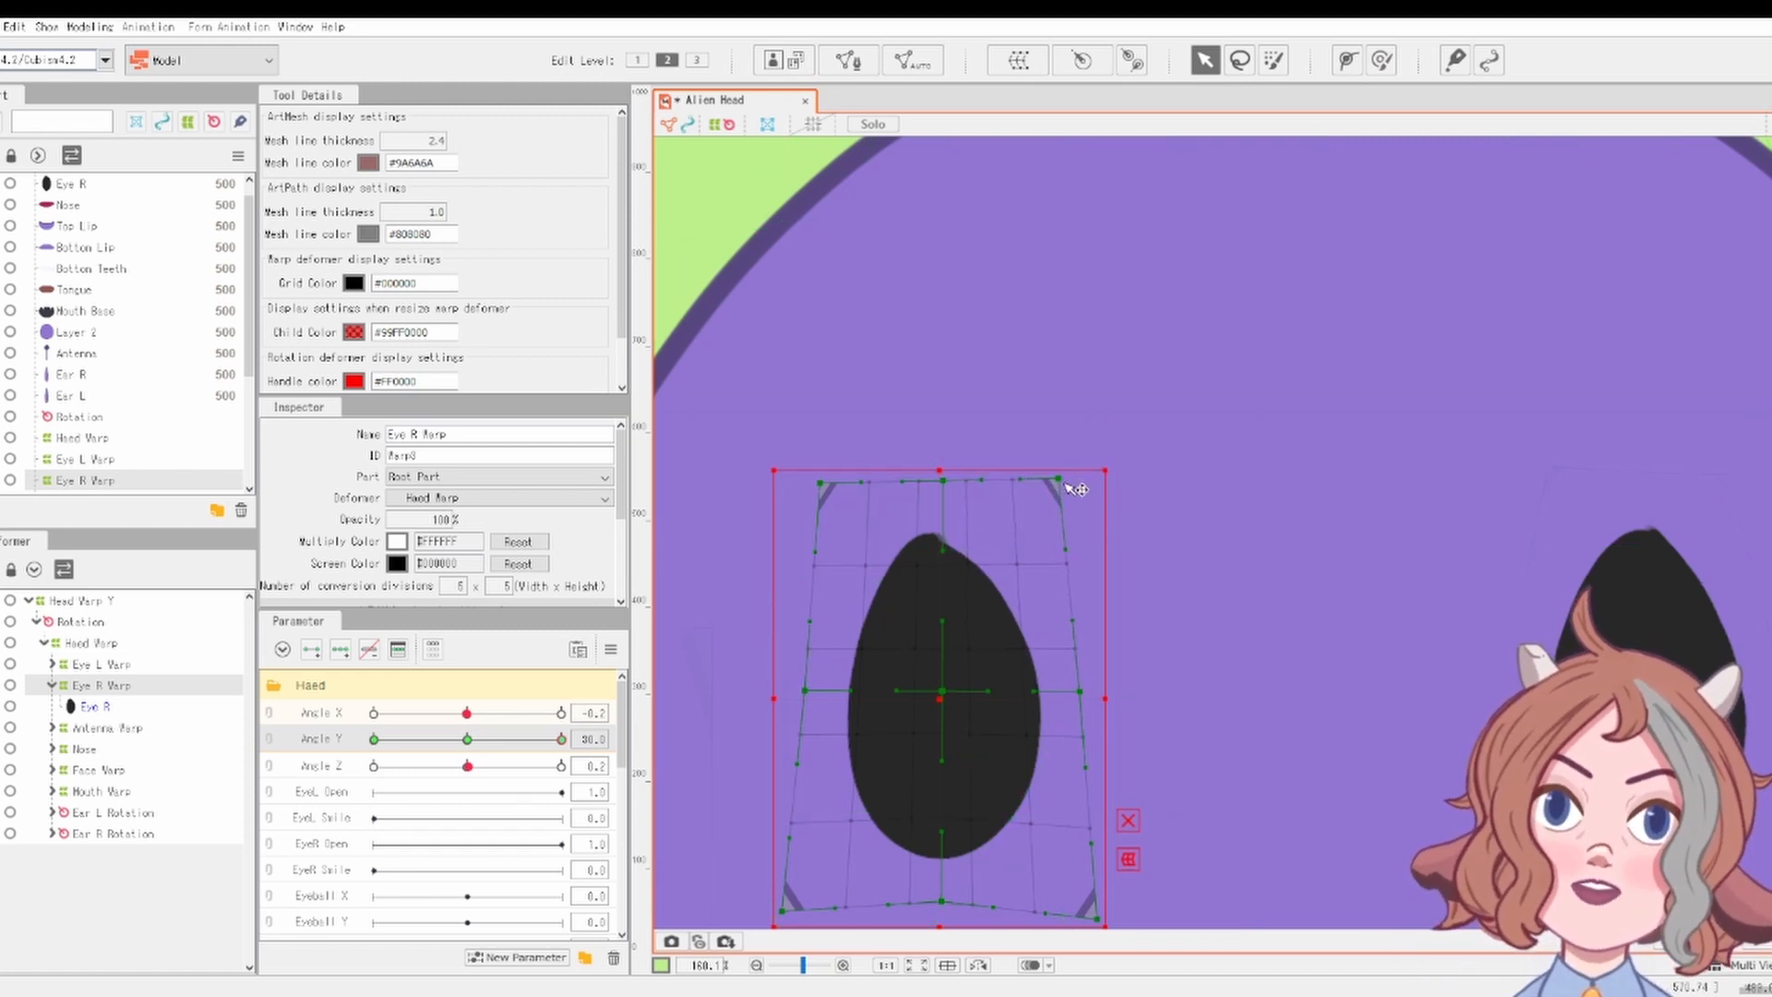
scroll(1020, 647, down, 5)
scroll(1322, 688, up, 2)
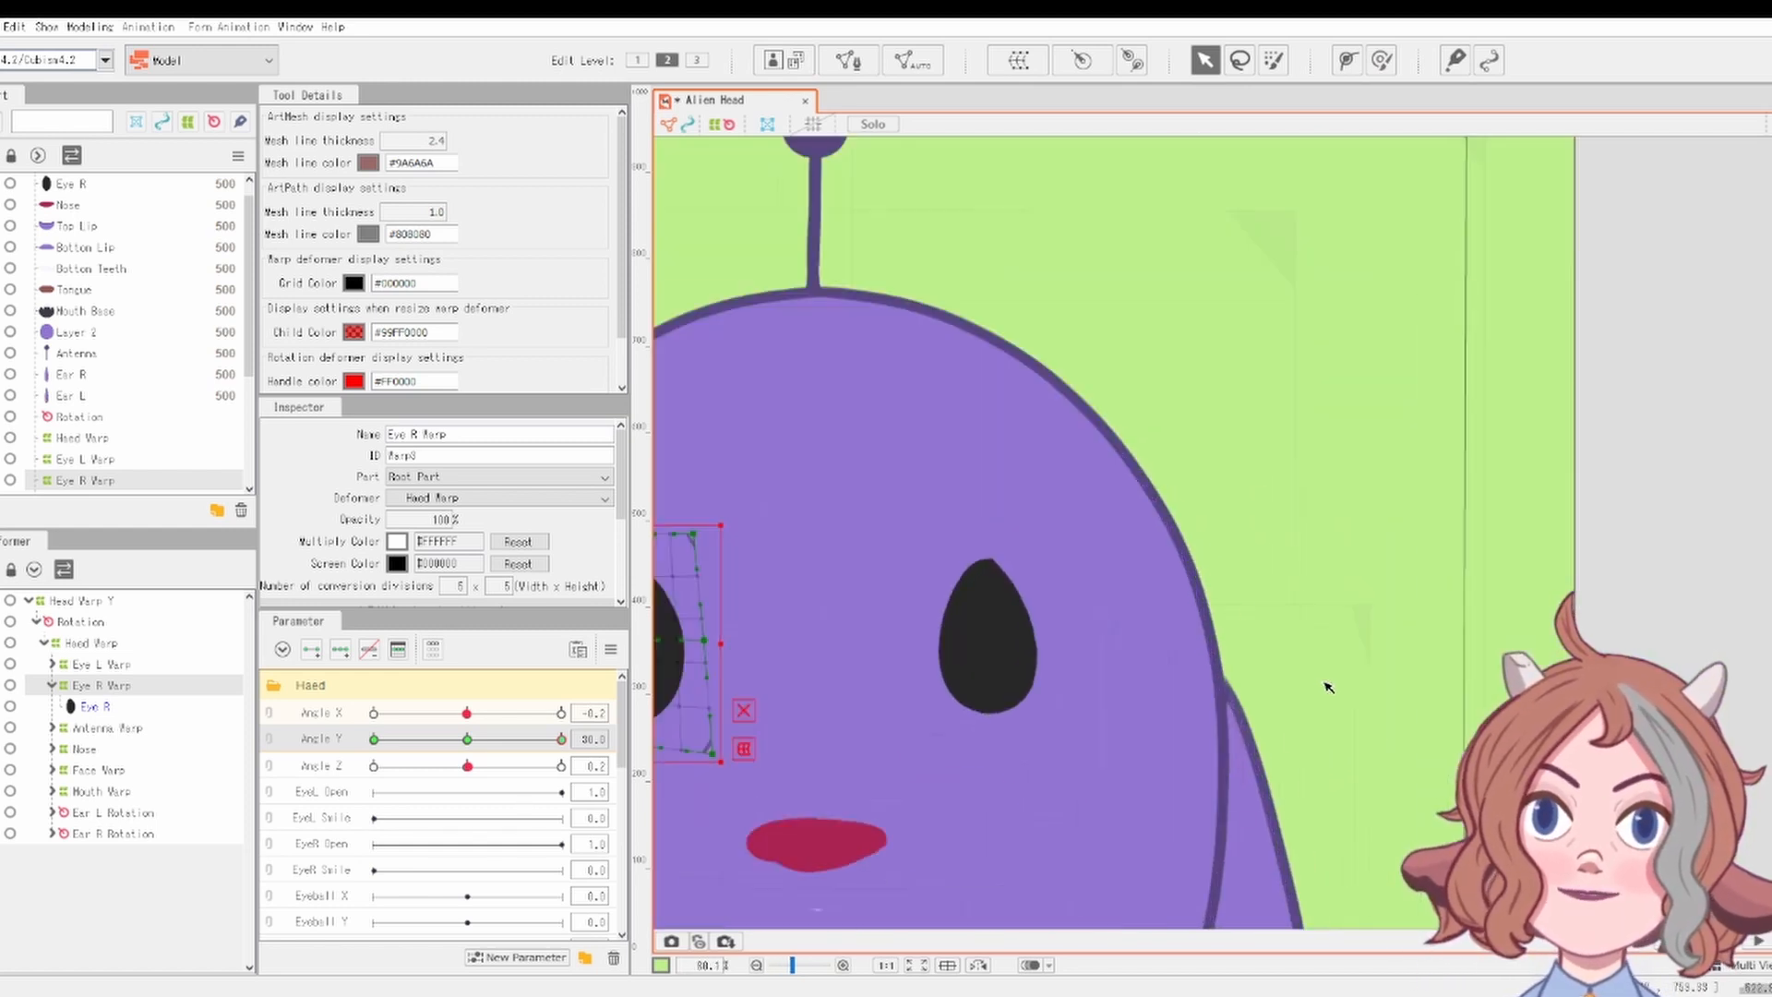
scroll(1343, 685, down, 2)
scroll(1474, 710, up, 3)
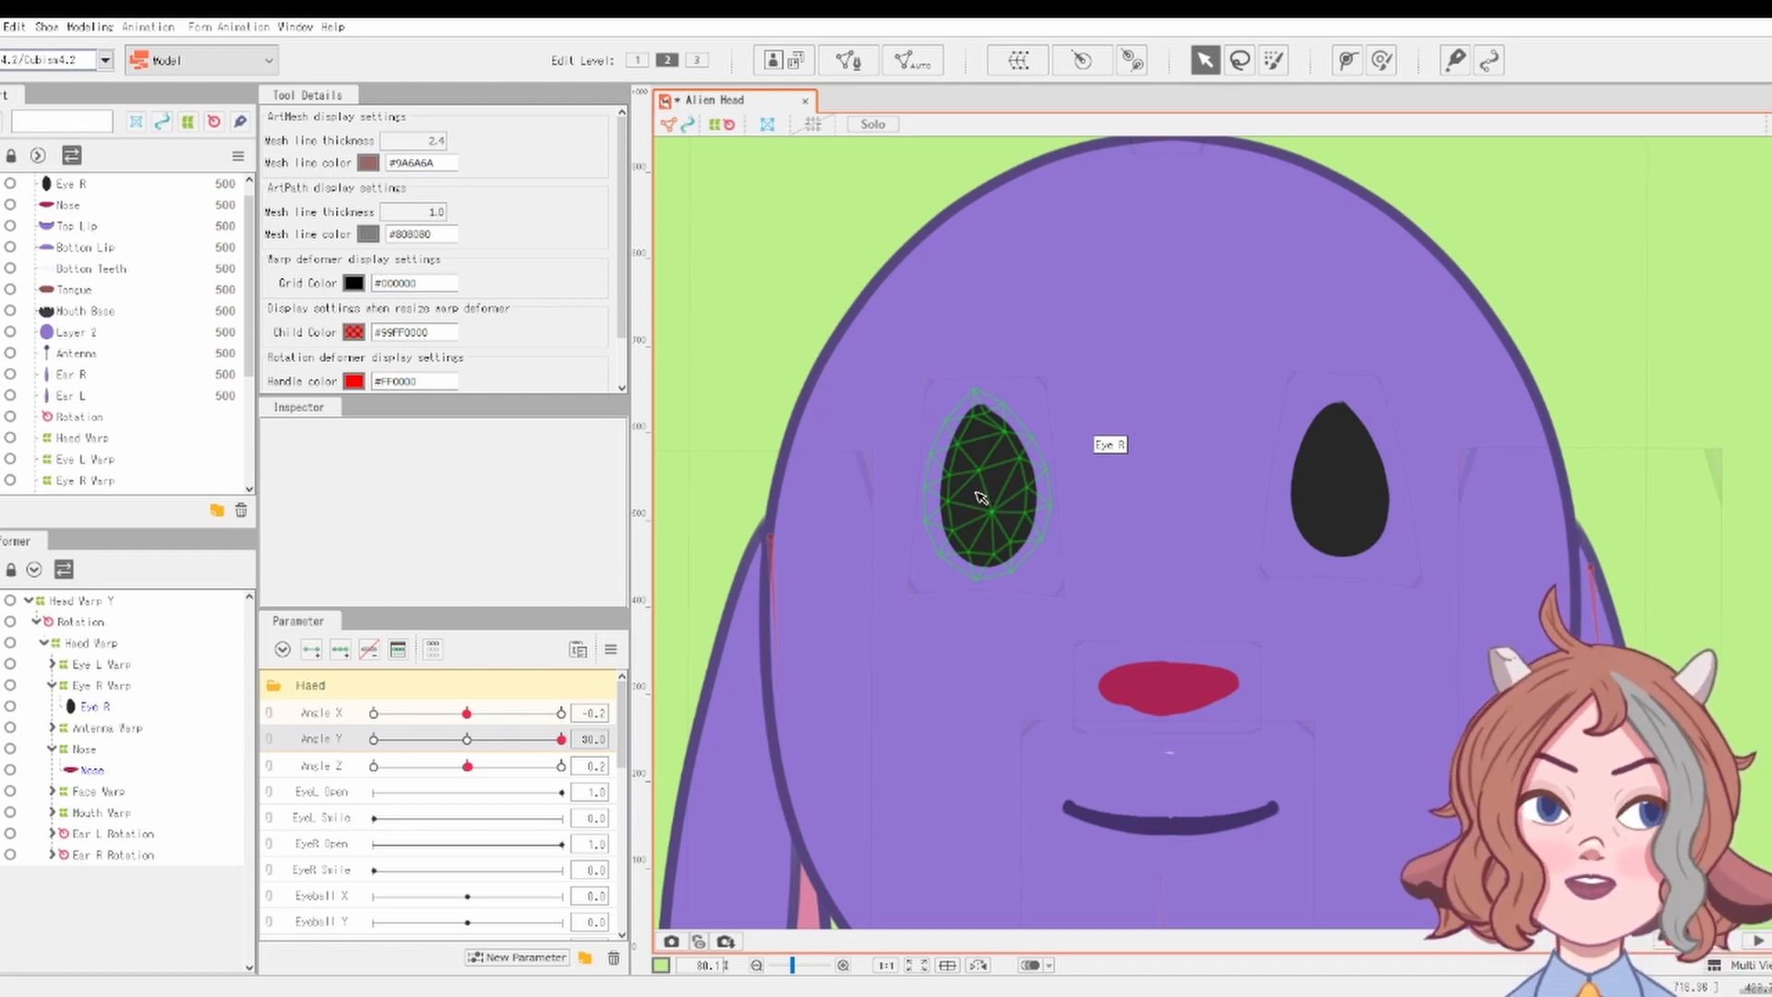
Set Angle Y to -30 and move the Eye R Warp deformer downward on the face
drag(505, 744, 609, 748)
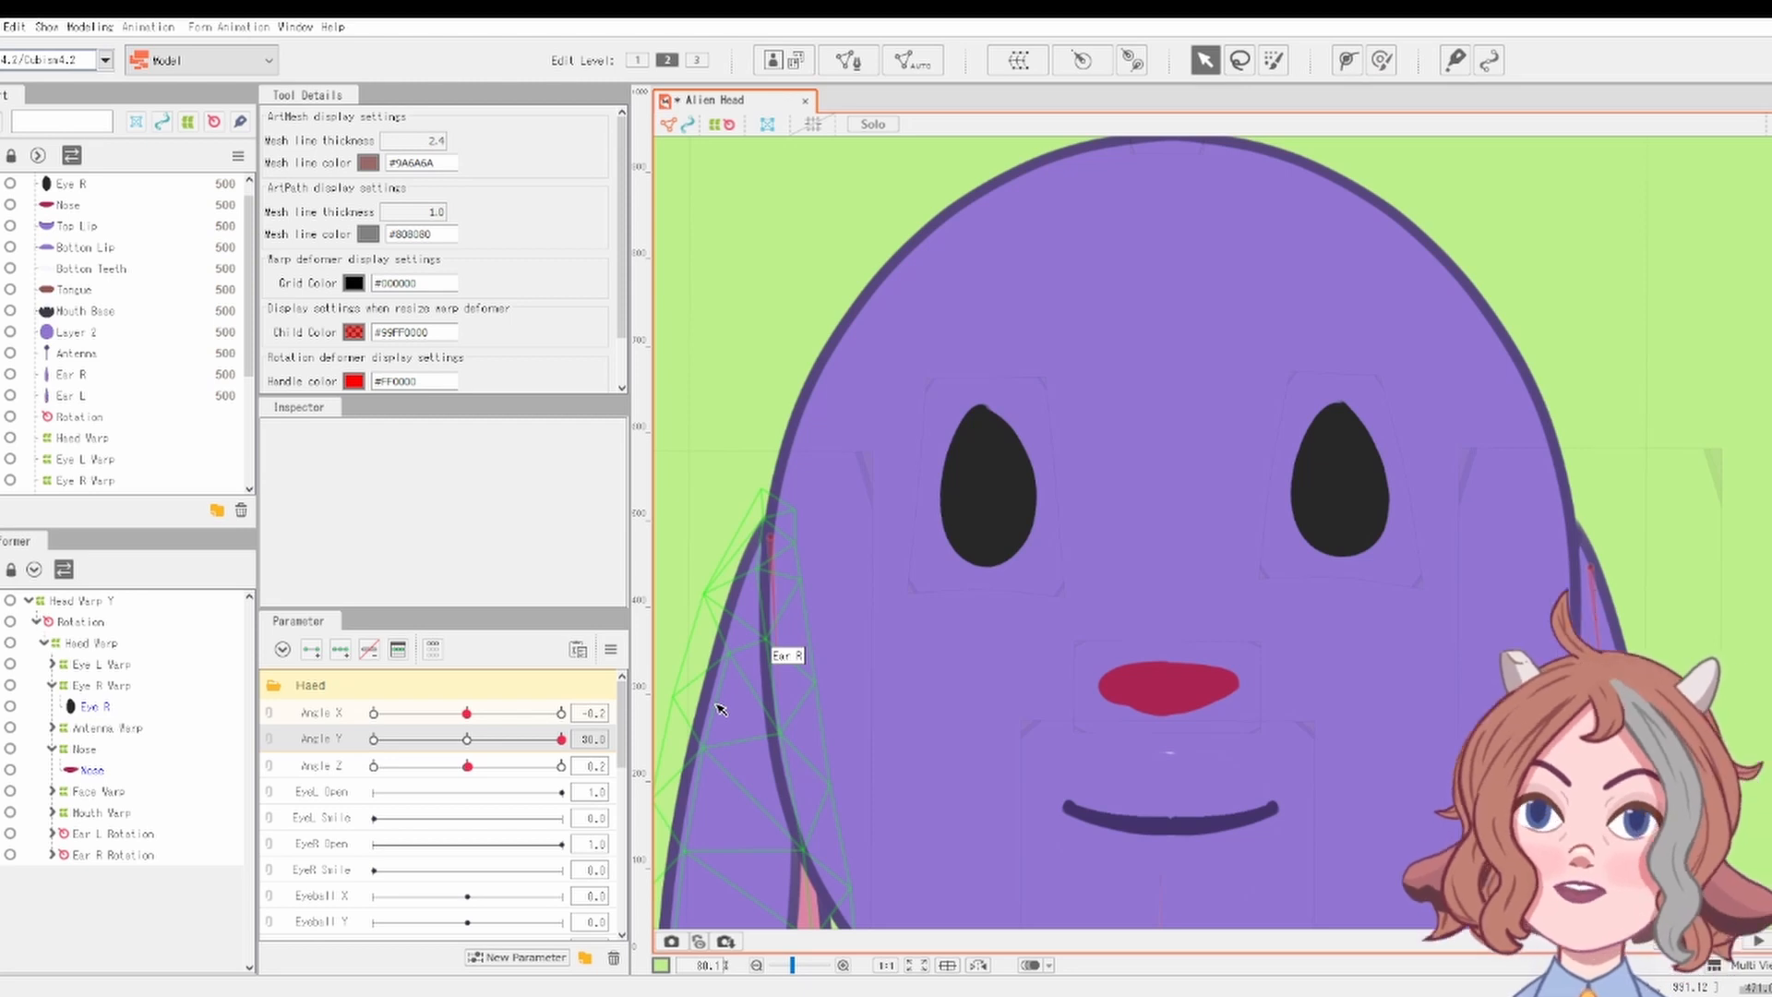
drag(561, 739, 319, 768)
scroll(1227, 598, up, 4)
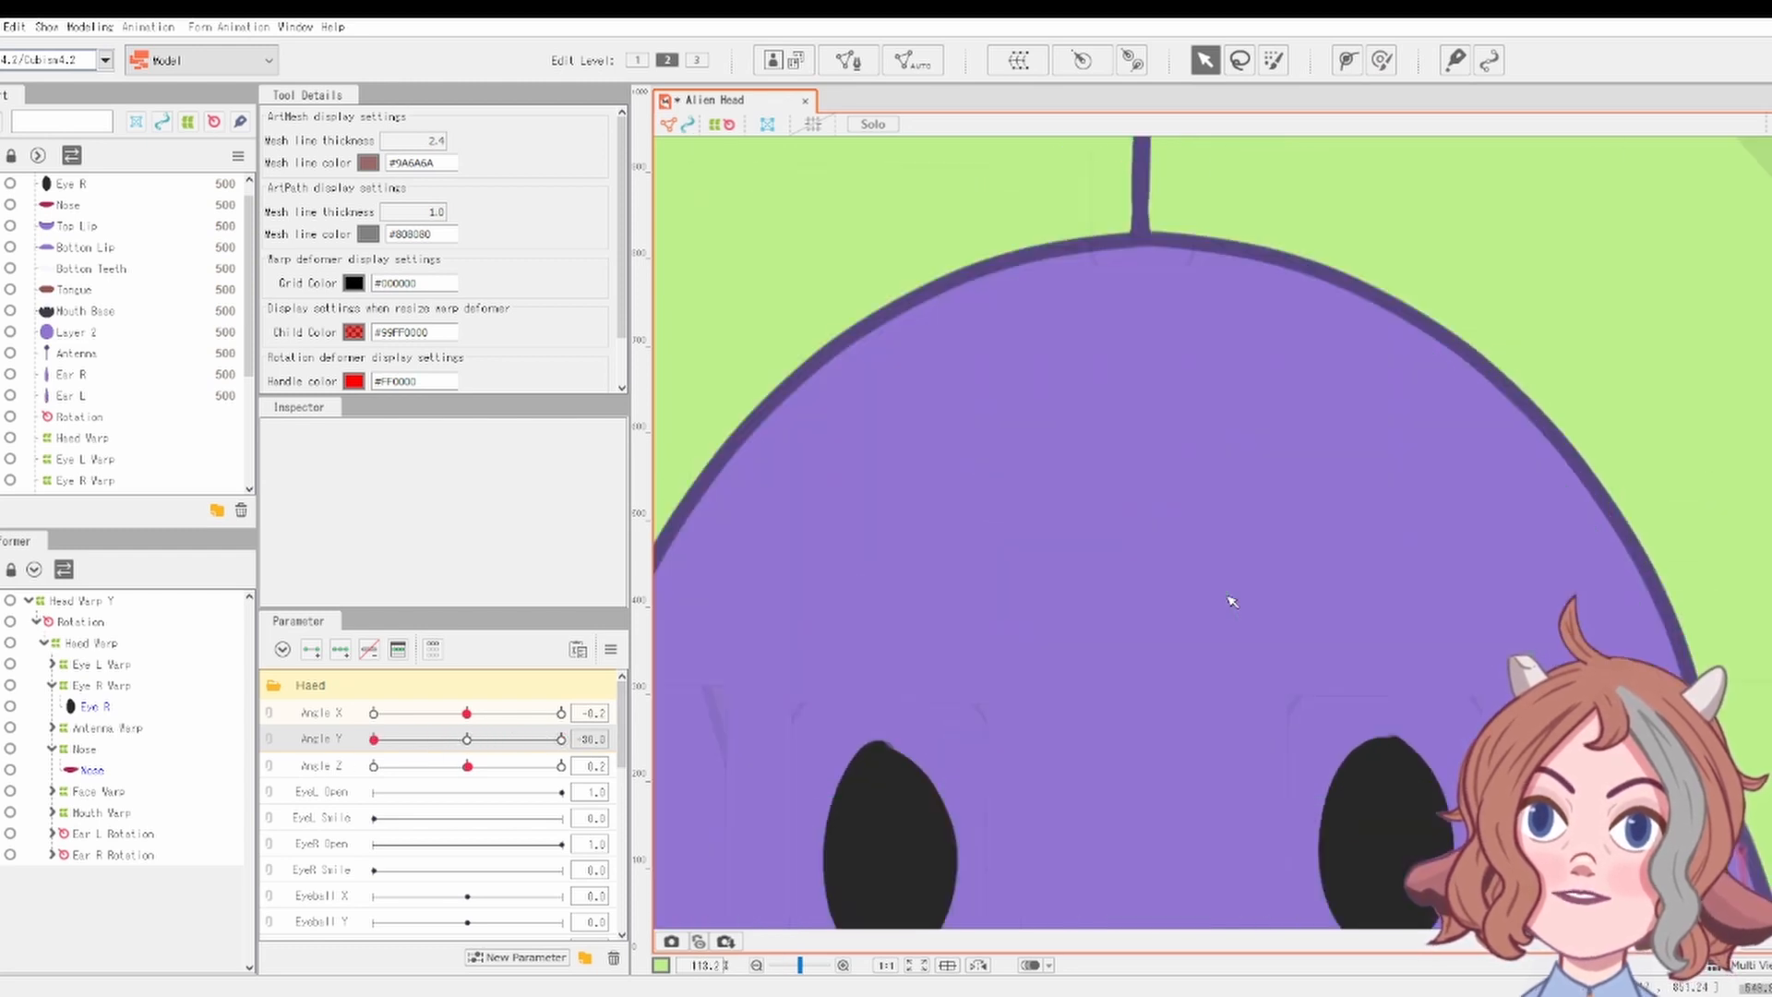
click(849, 591)
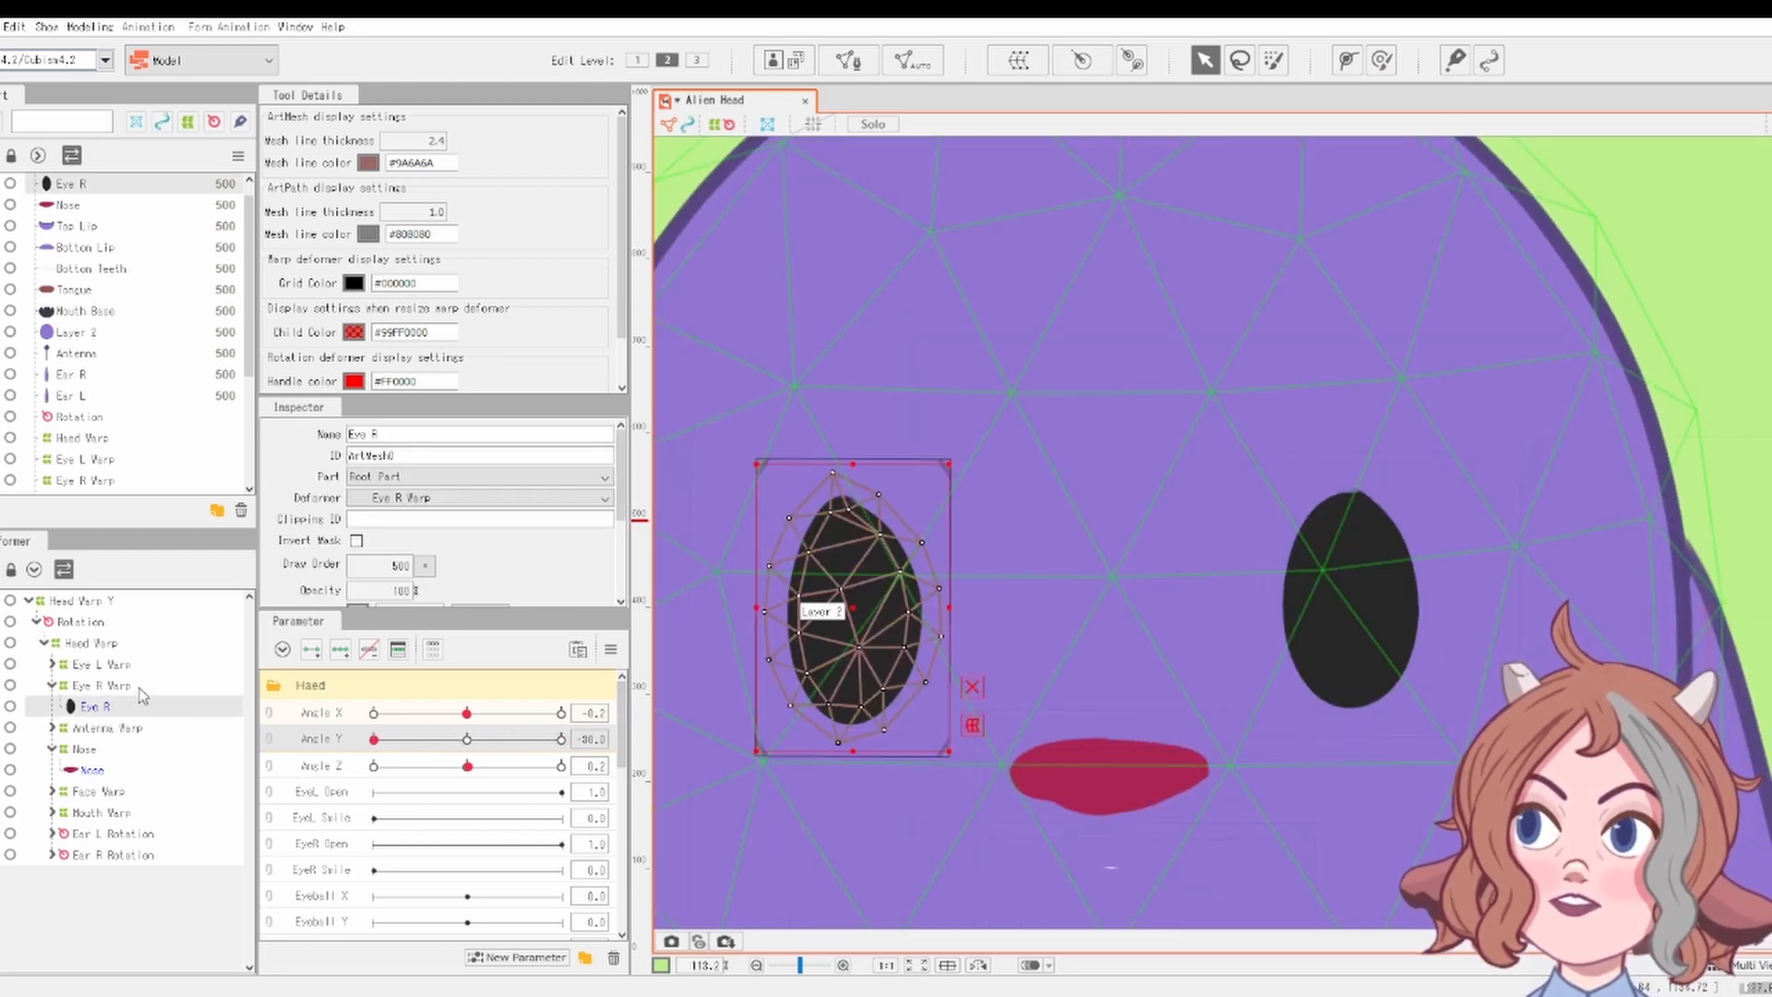
click(830, 602)
drag(850, 605, 850, 672)
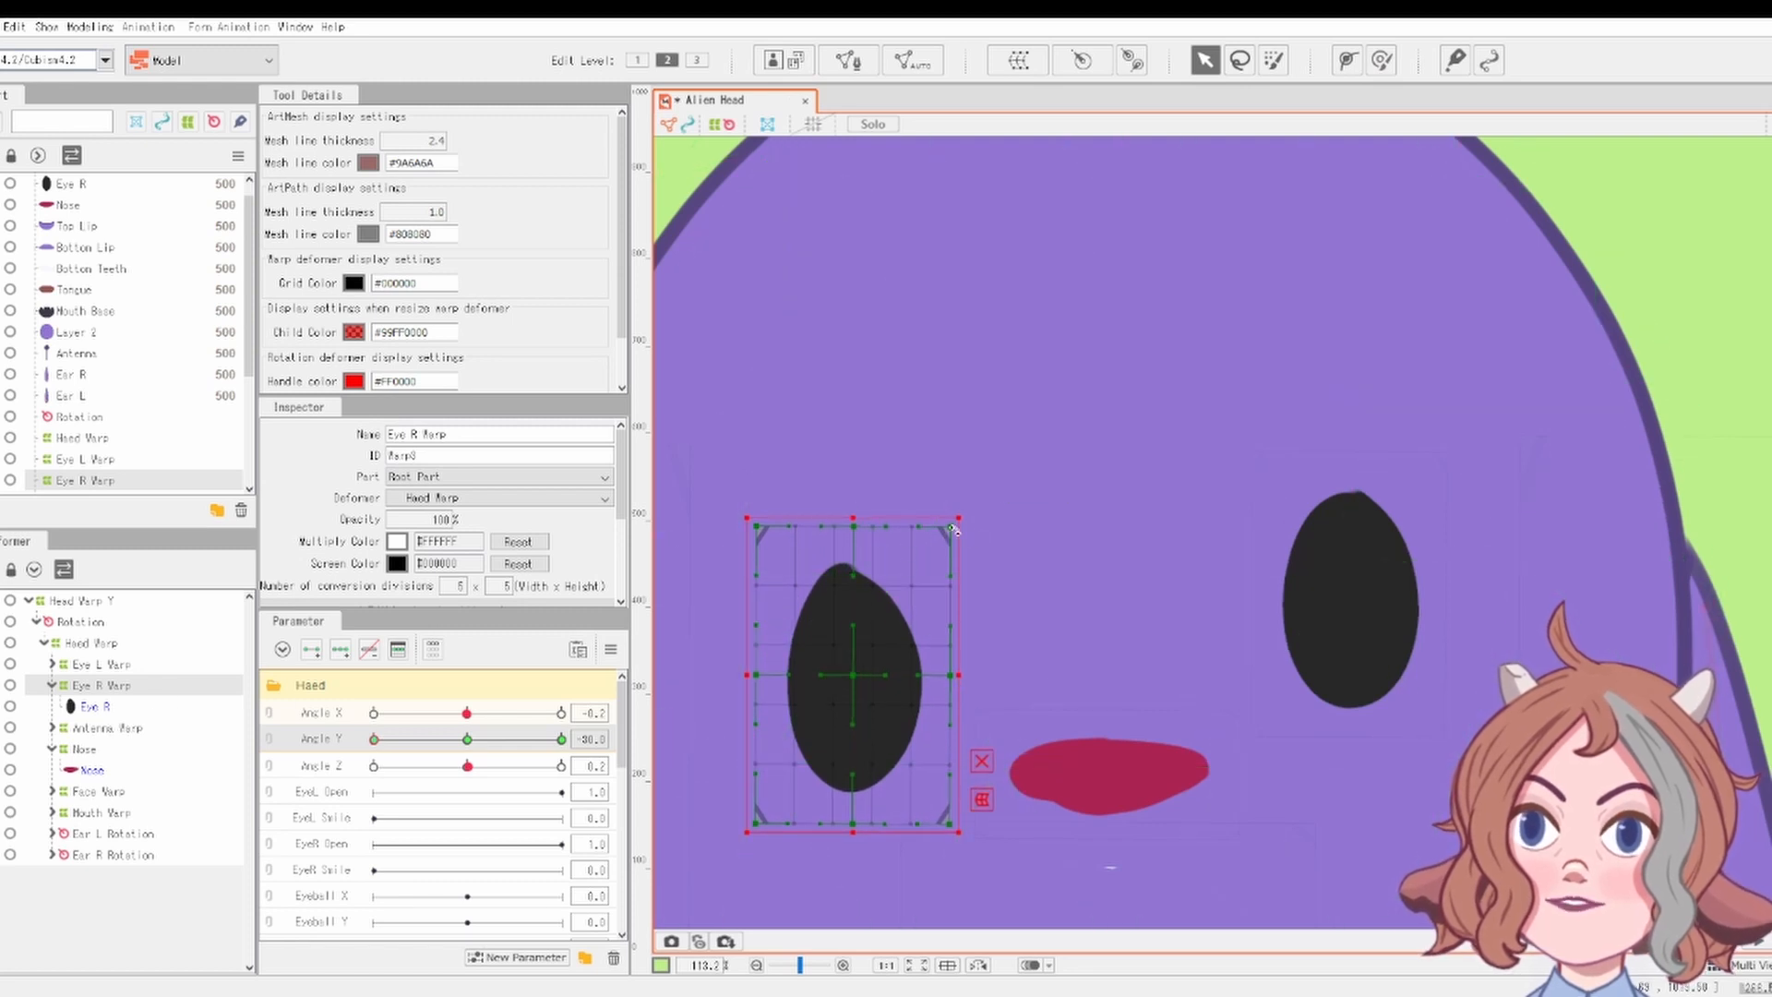
Spread the upper corners of Eye R Warp outward and pull its lower-left corner inward at Angle Y -30
drag(956, 531, 981, 526)
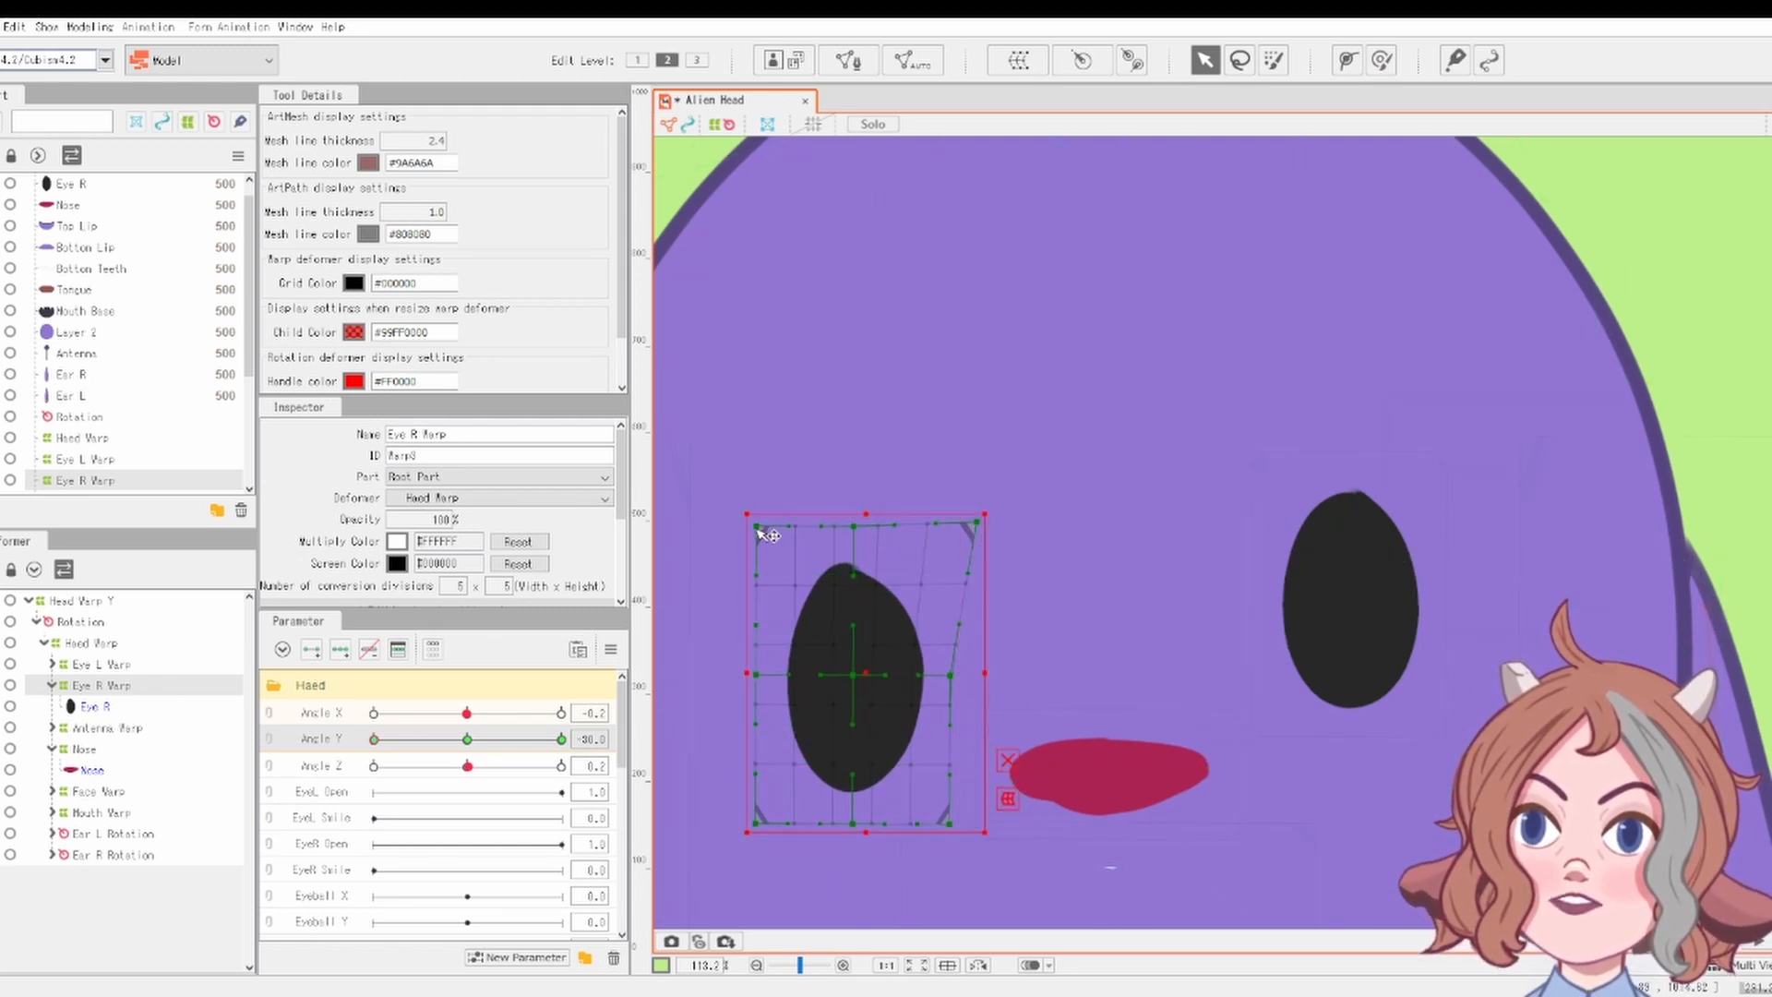
drag(759, 529, 743, 527)
drag(755, 821, 770, 823)
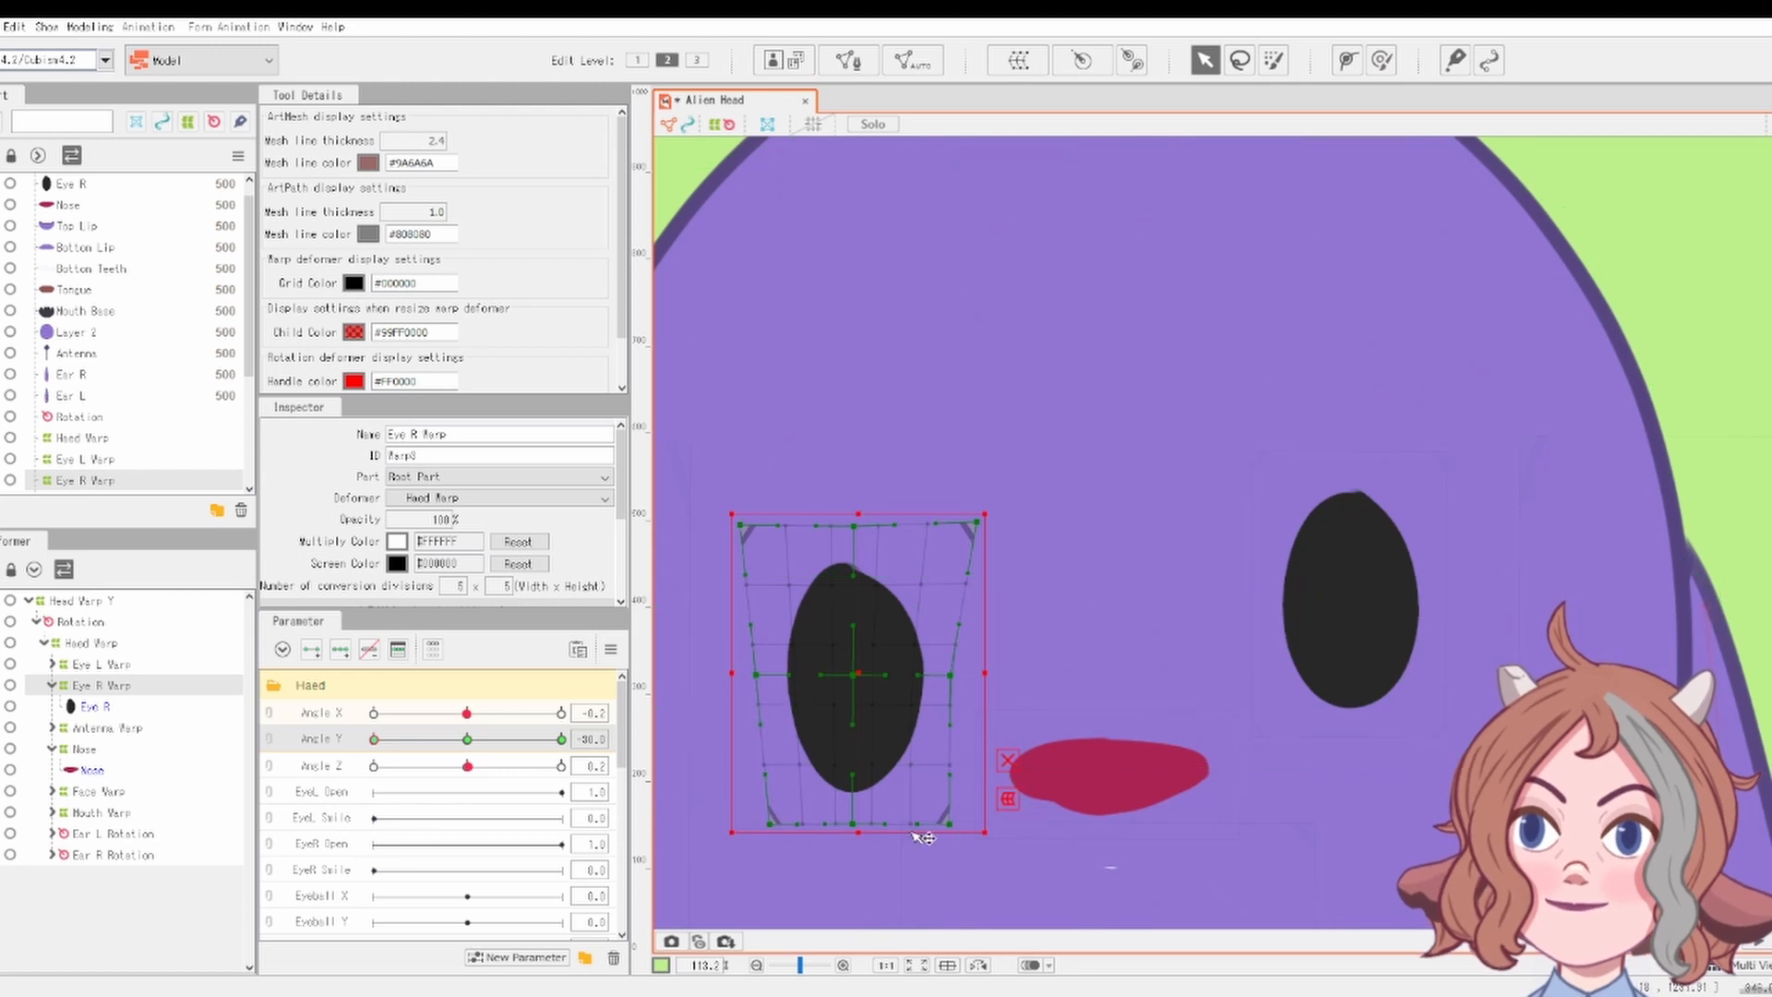
drag(960, 826, 950, 824)
Move Eye L Warp downward at Angle Y -30, spread its upper corners outward and pull its lower-left corner inward
click(1344, 594)
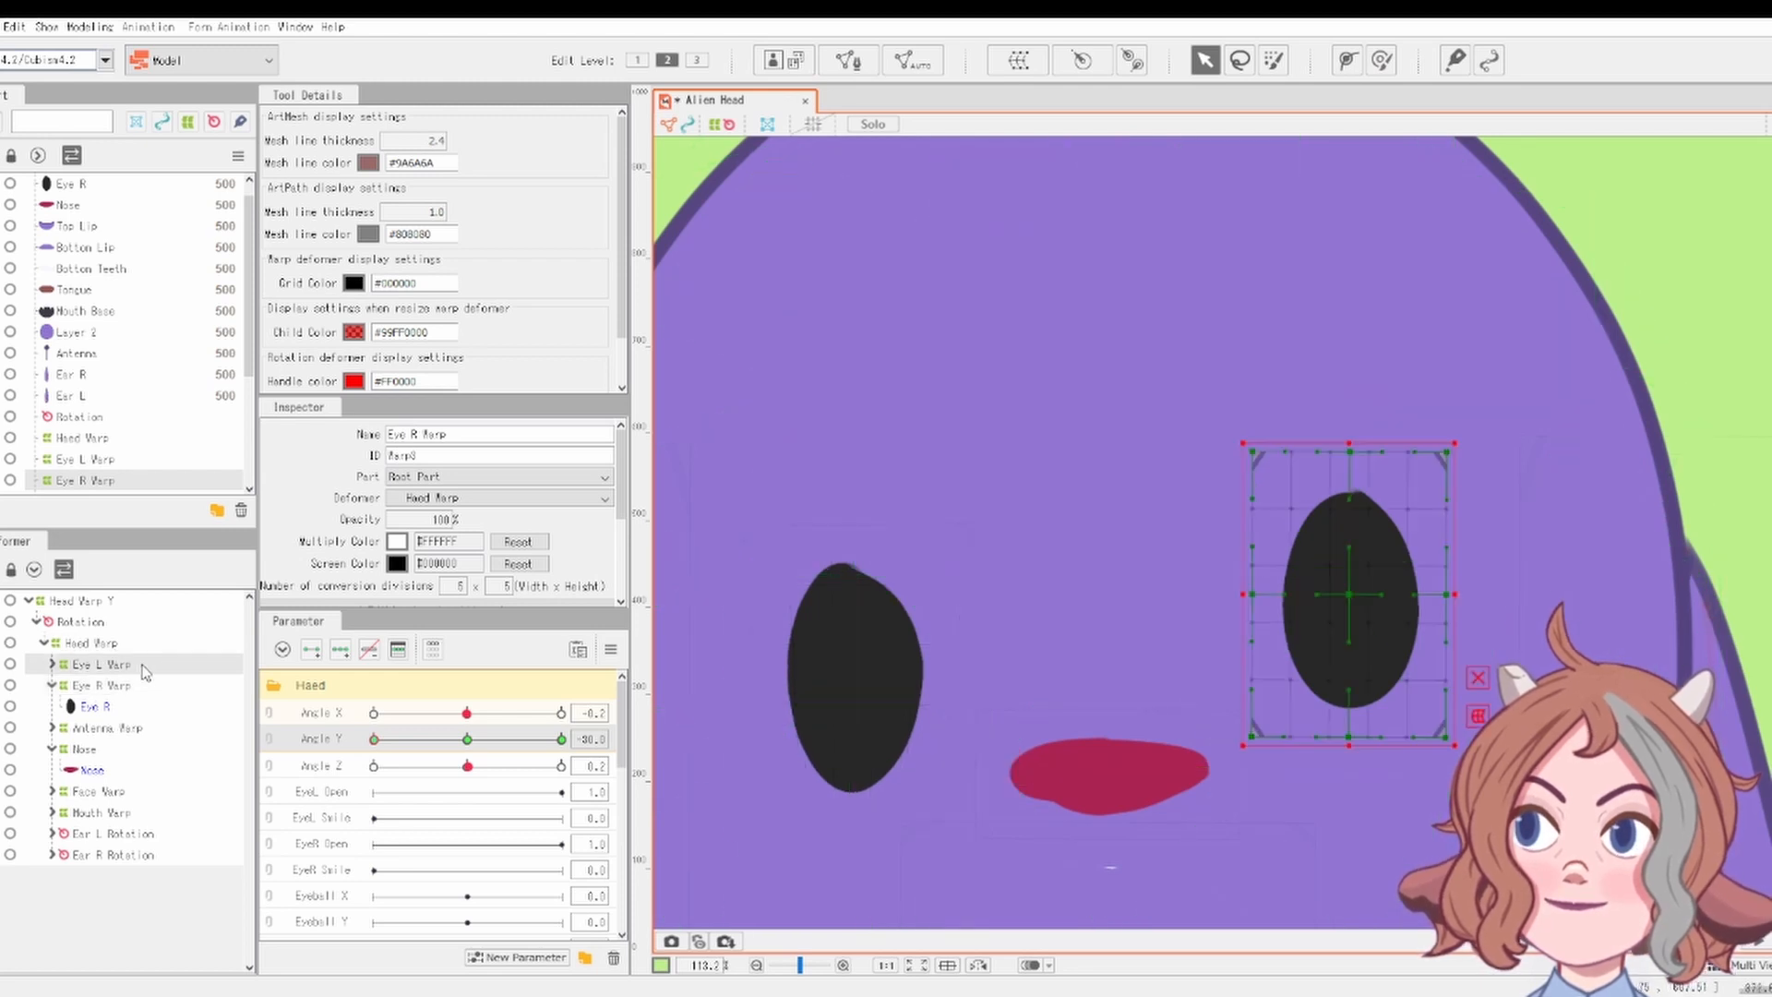
drag(1372, 573, 1373, 635)
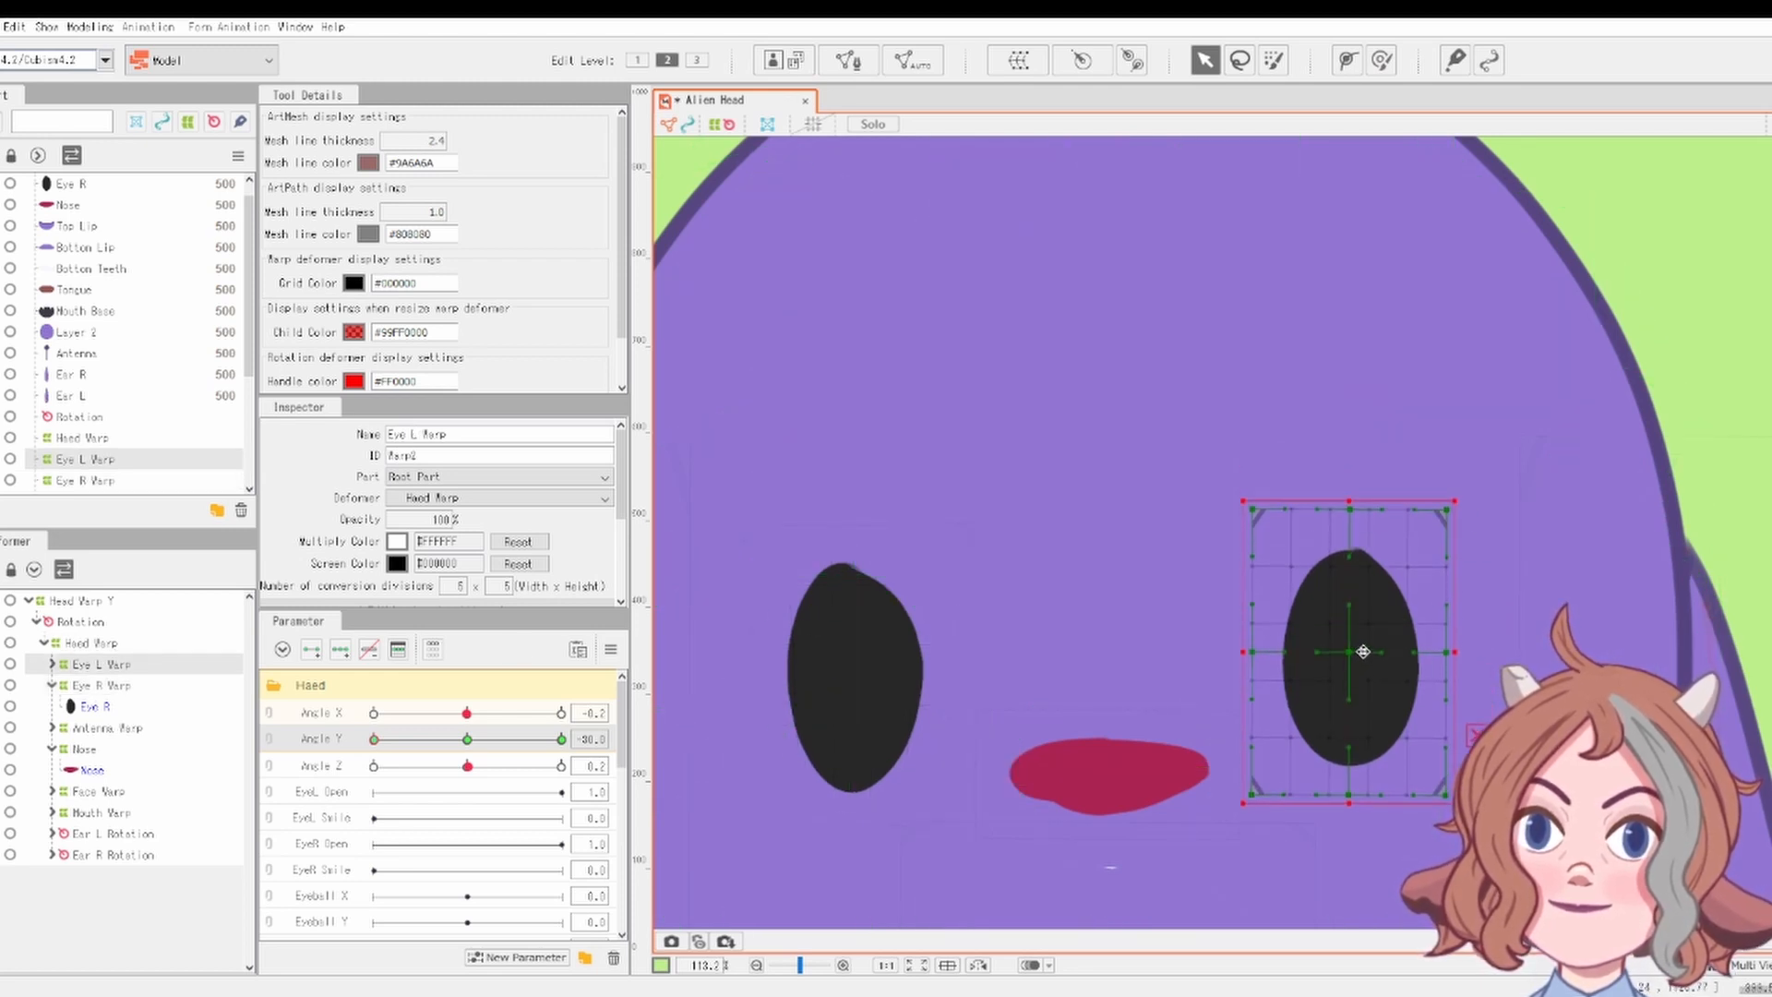
drag(1448, 513, 1461, 508)
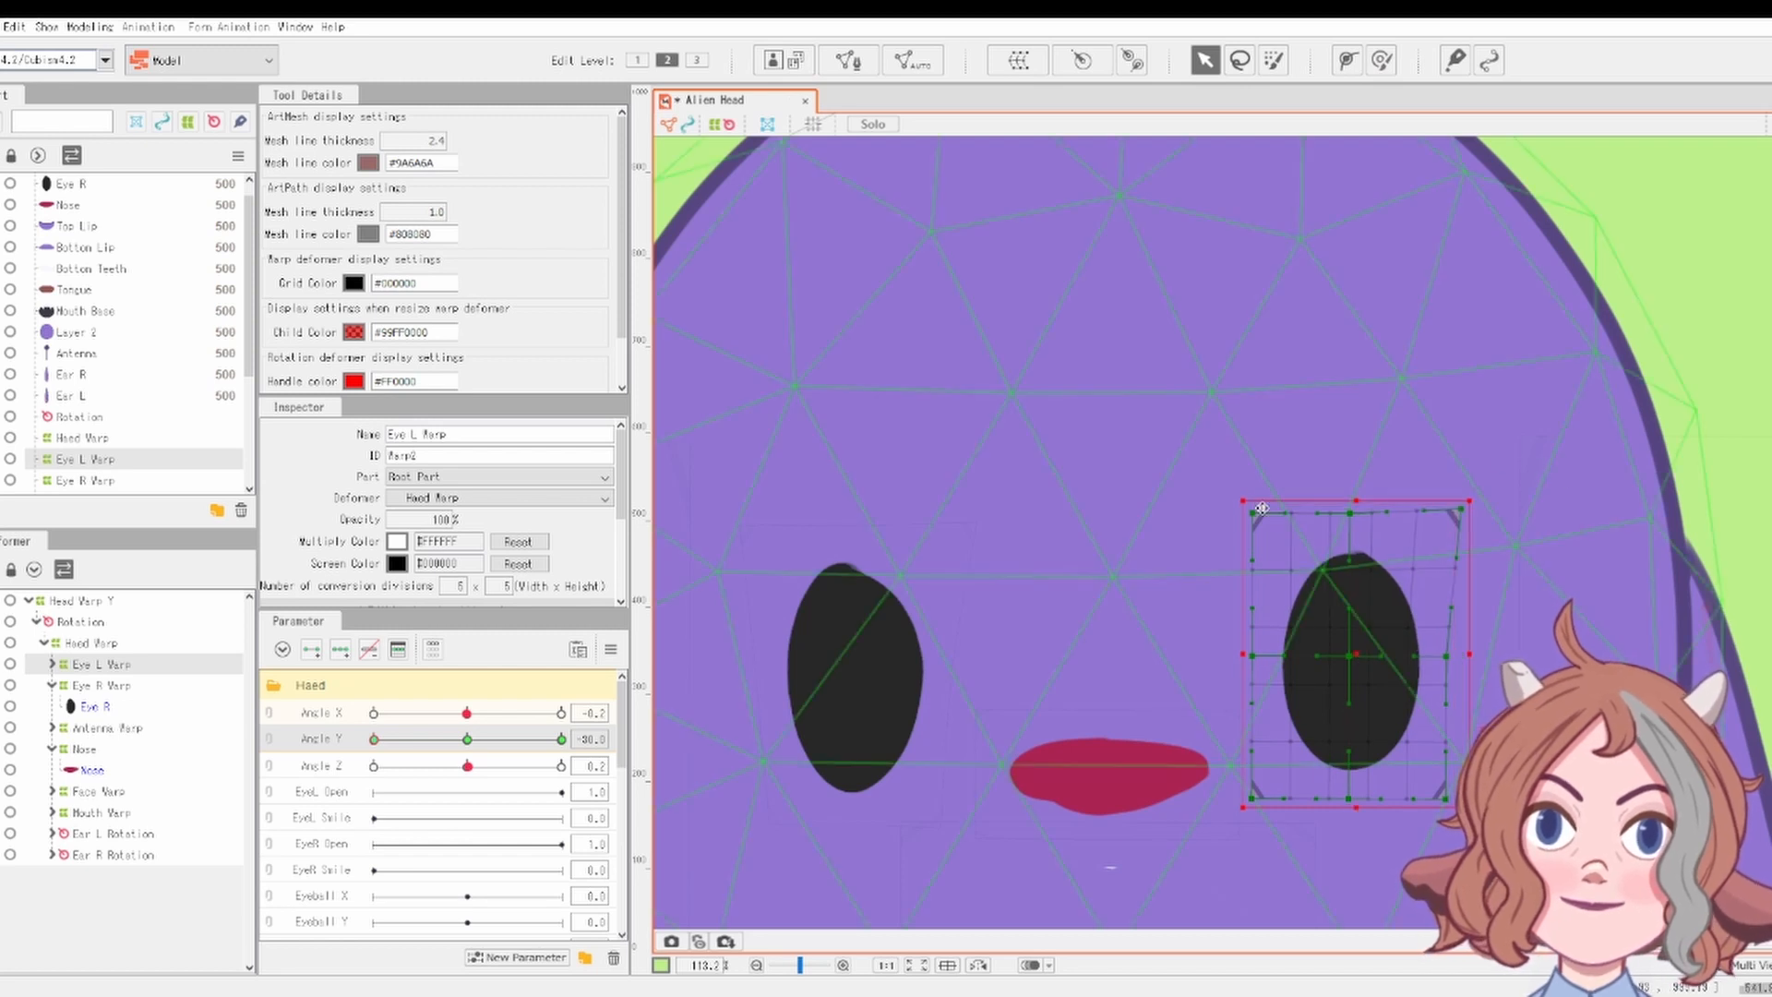
drag(1253, 512, 1238, 495)
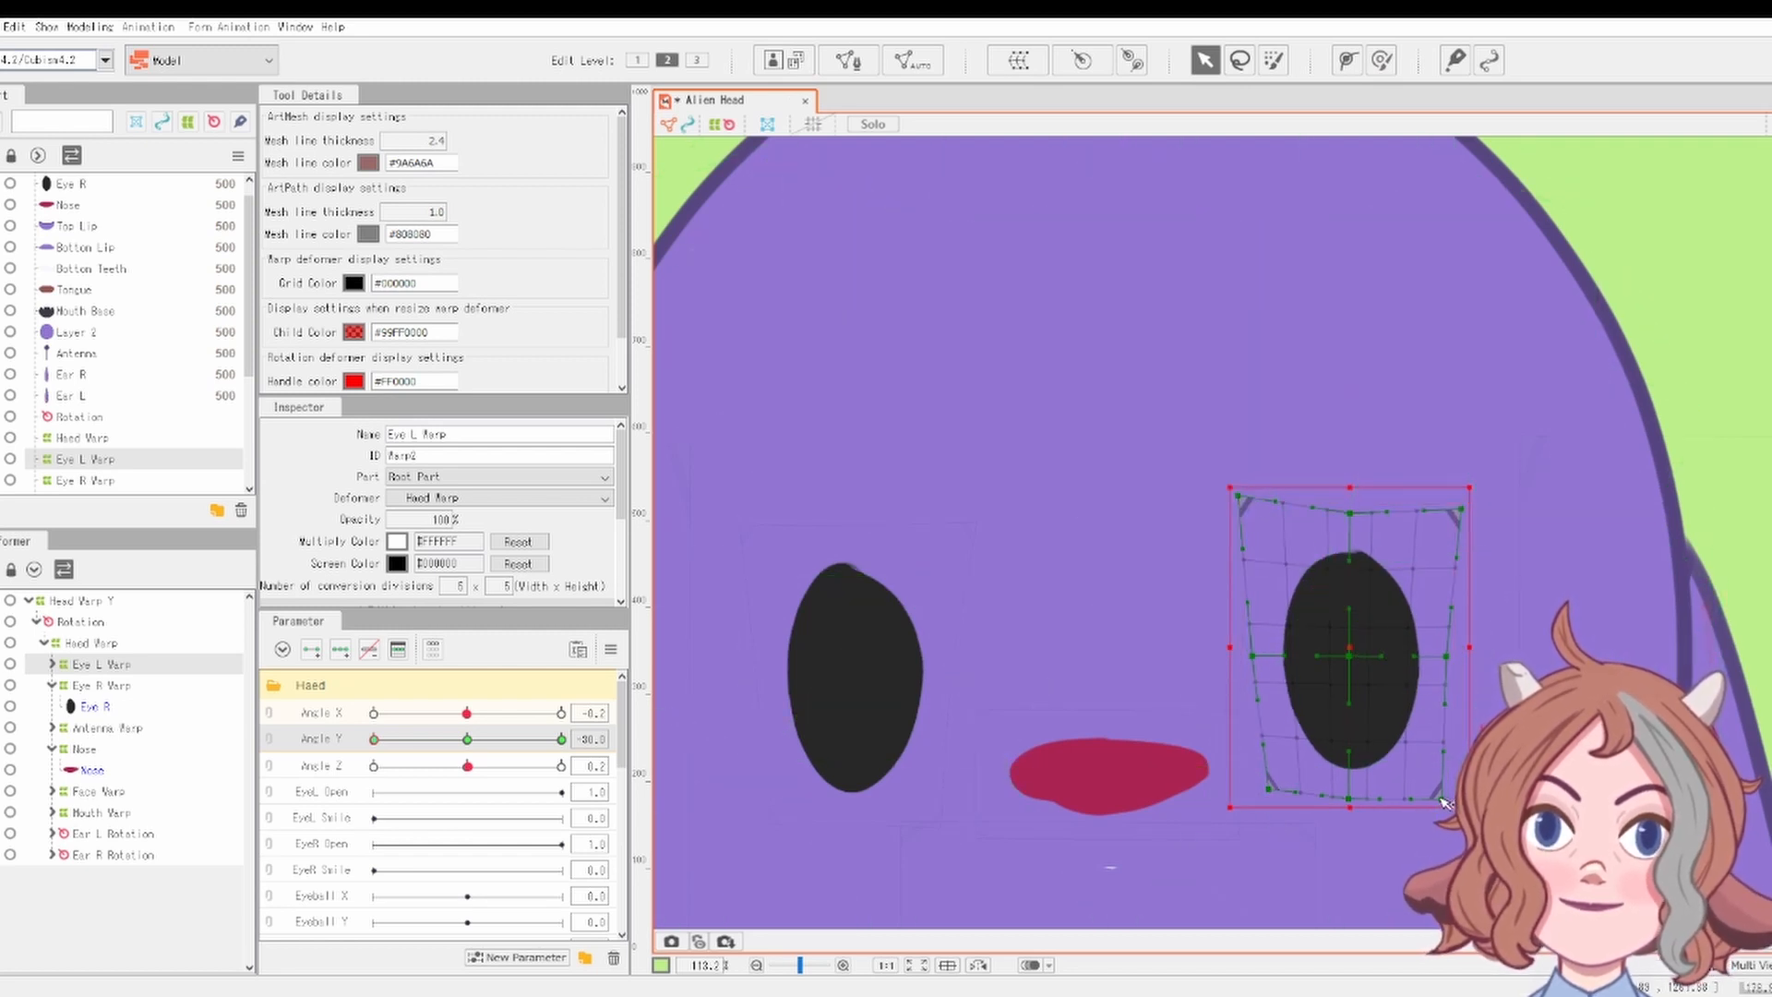
scroll(1384, 770, down, 5)
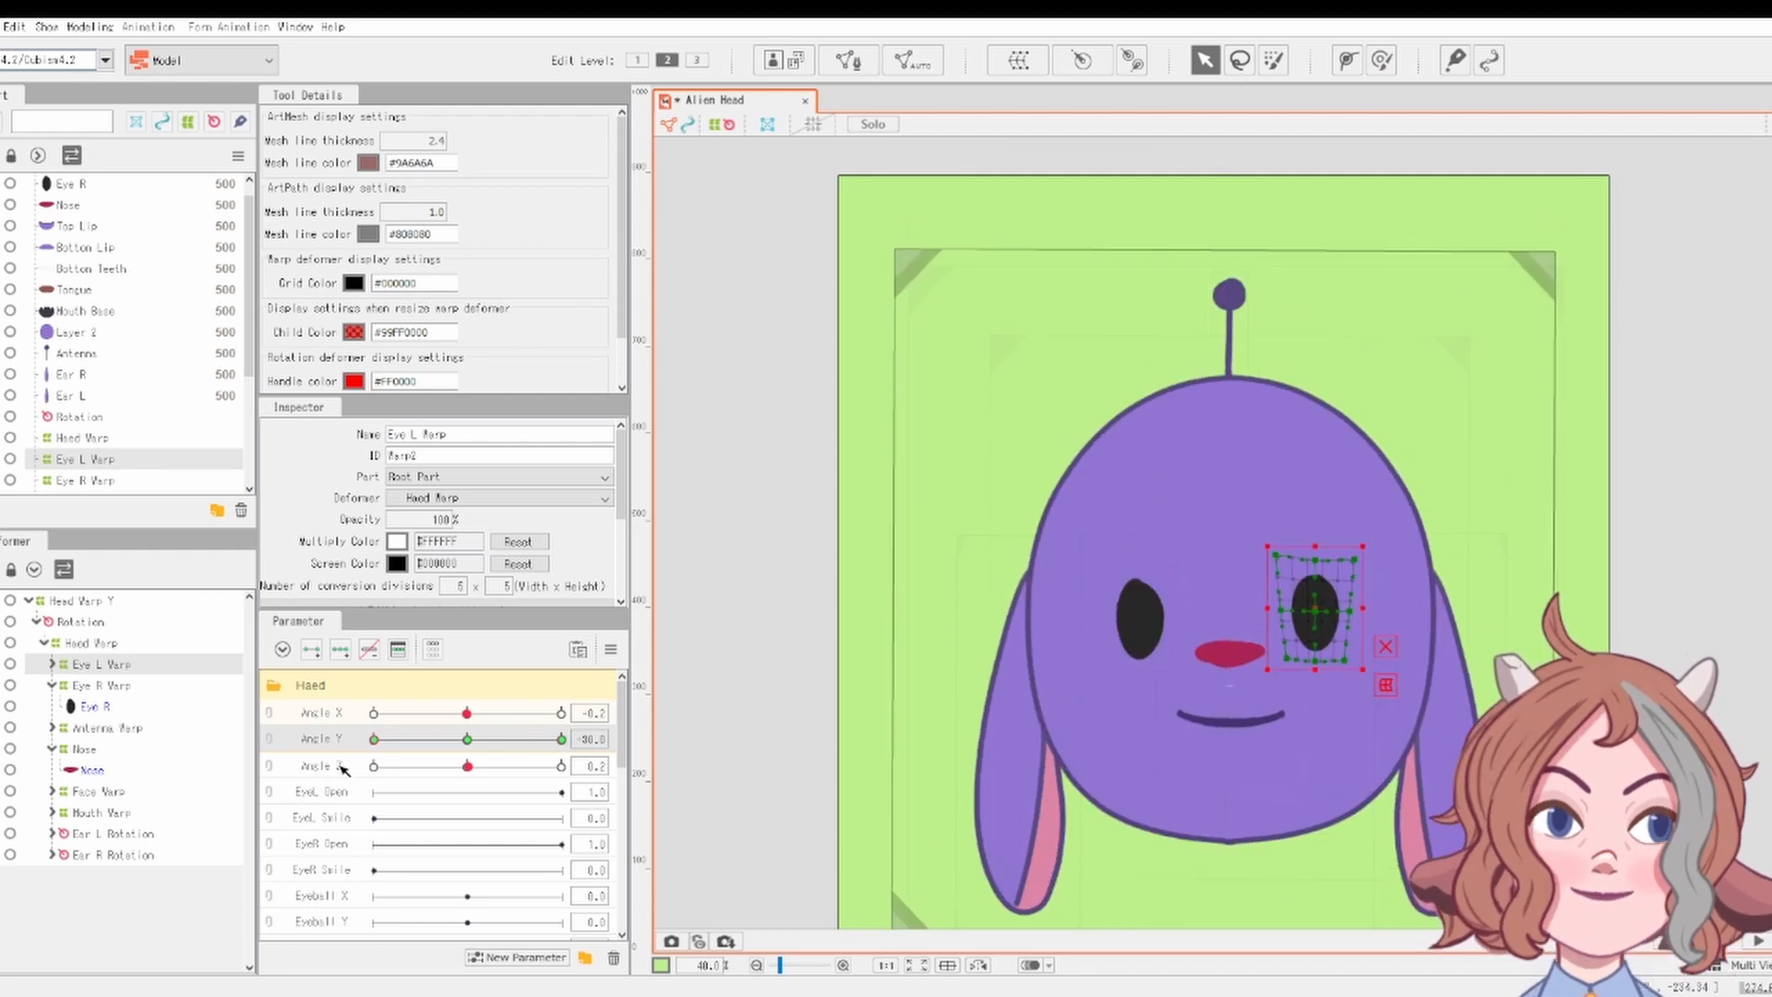
Select the Nose warp deformer, add three keys to Angle Y and set the parameter to 30
drag(560, 738, 472, 739)
click(124, 751)
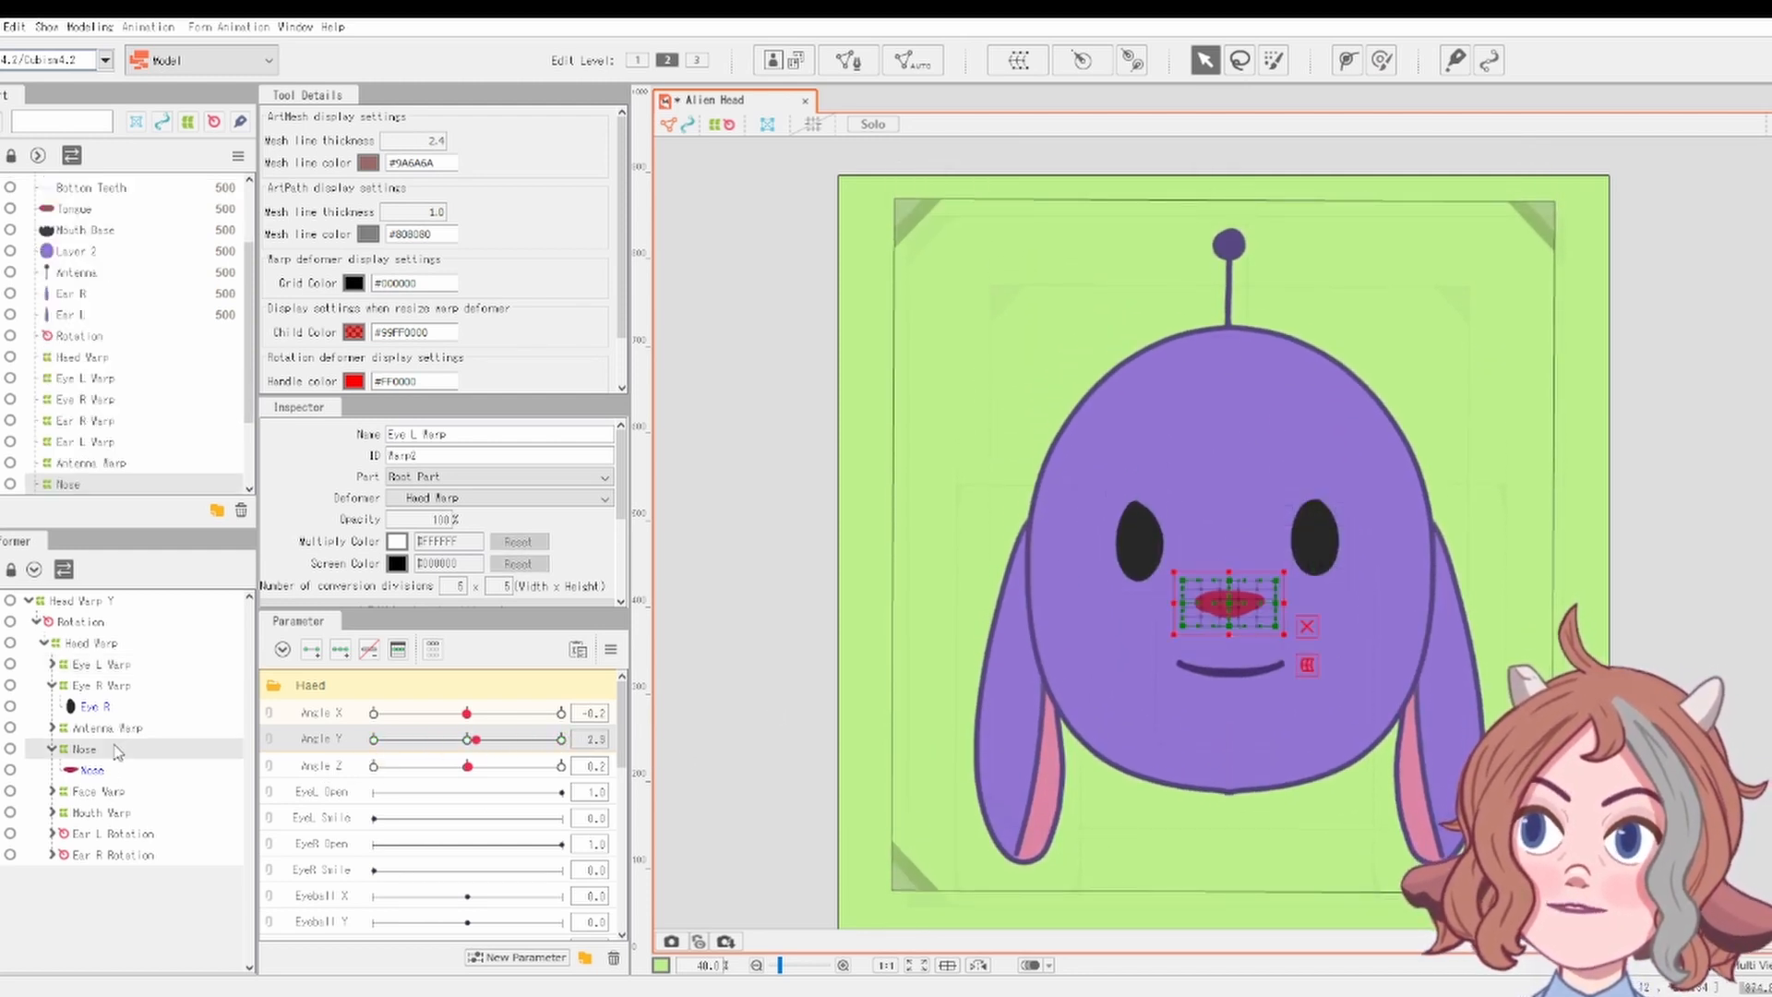
scroll(1361, 572, up, 4)
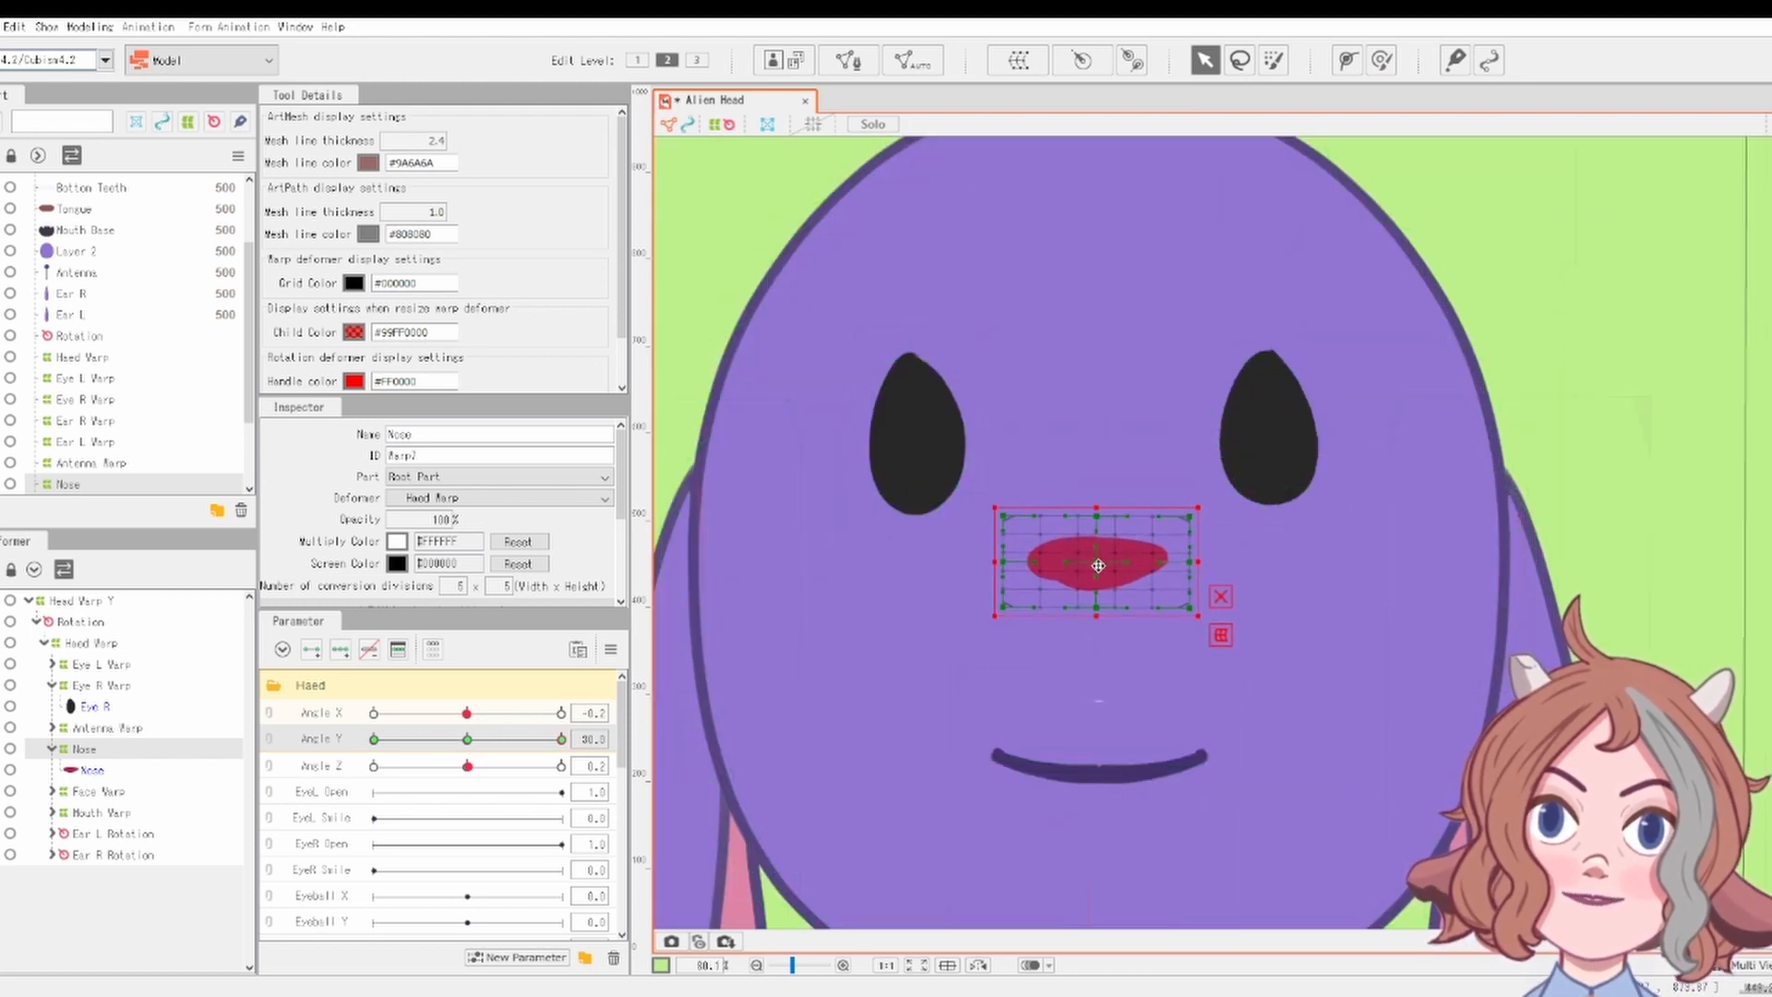
Set Angle Y to -30 and move the Nose warp downward toward the mouth
drag(557, 739, 369, 743)
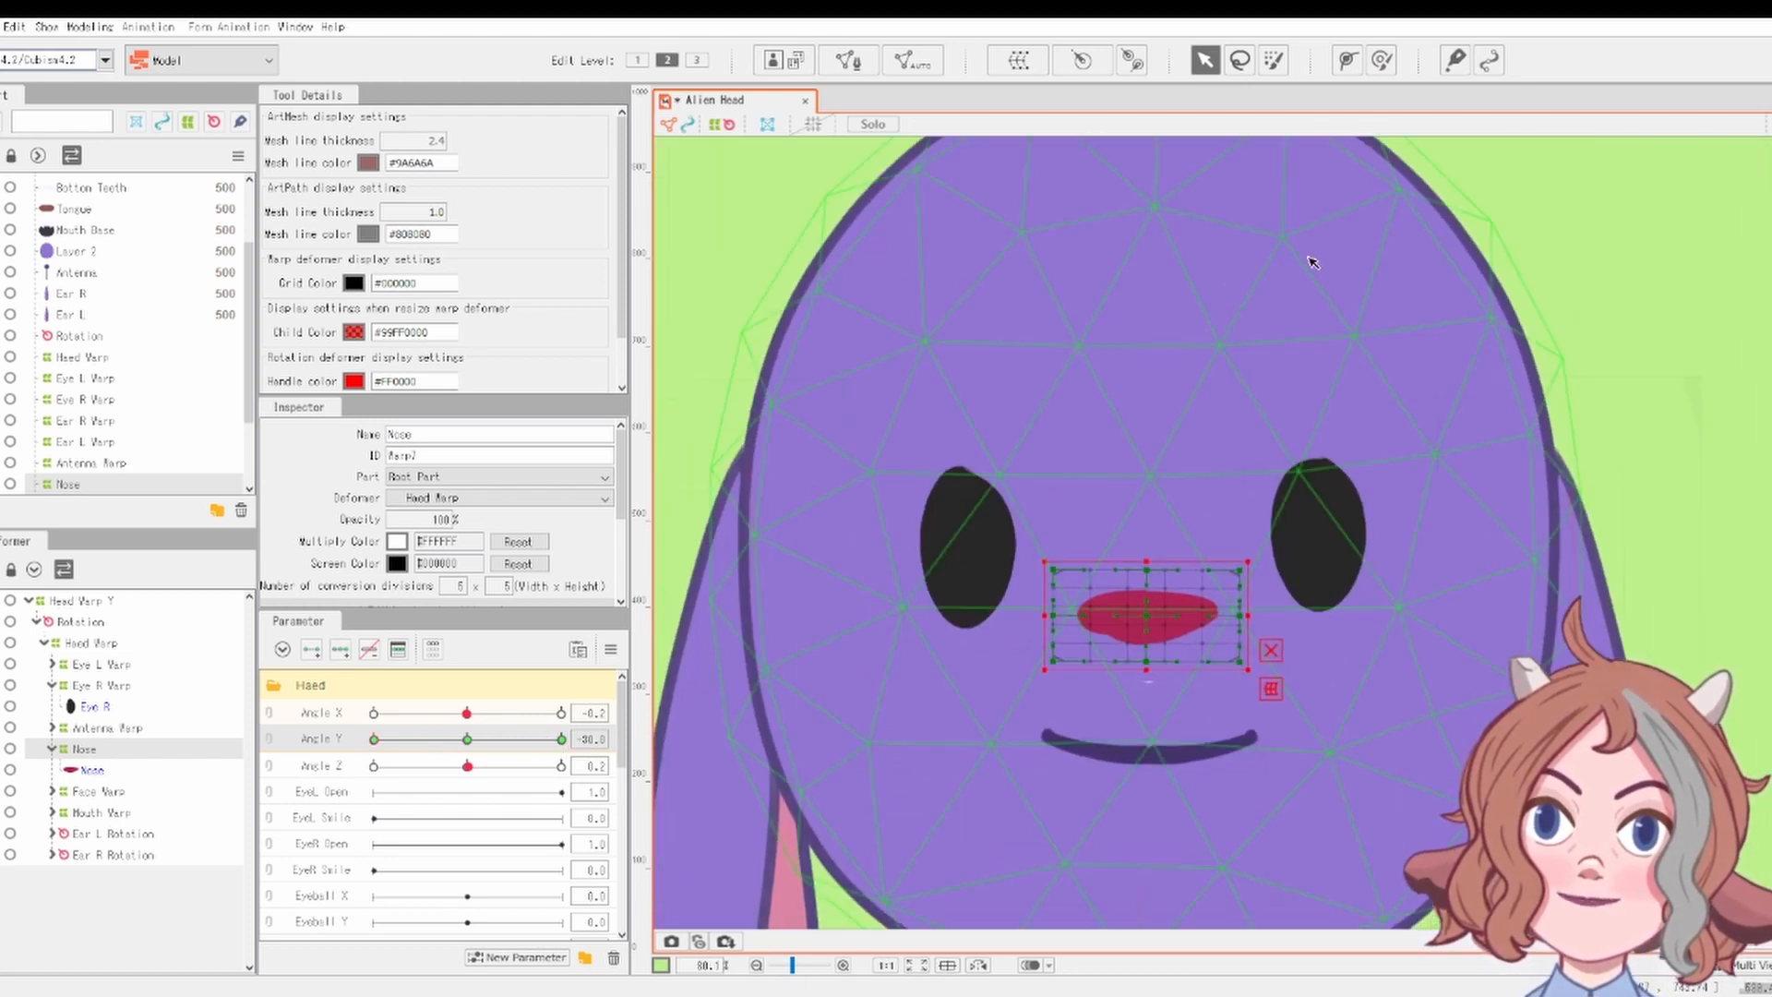
drag(1148, 622, 1149, 670)
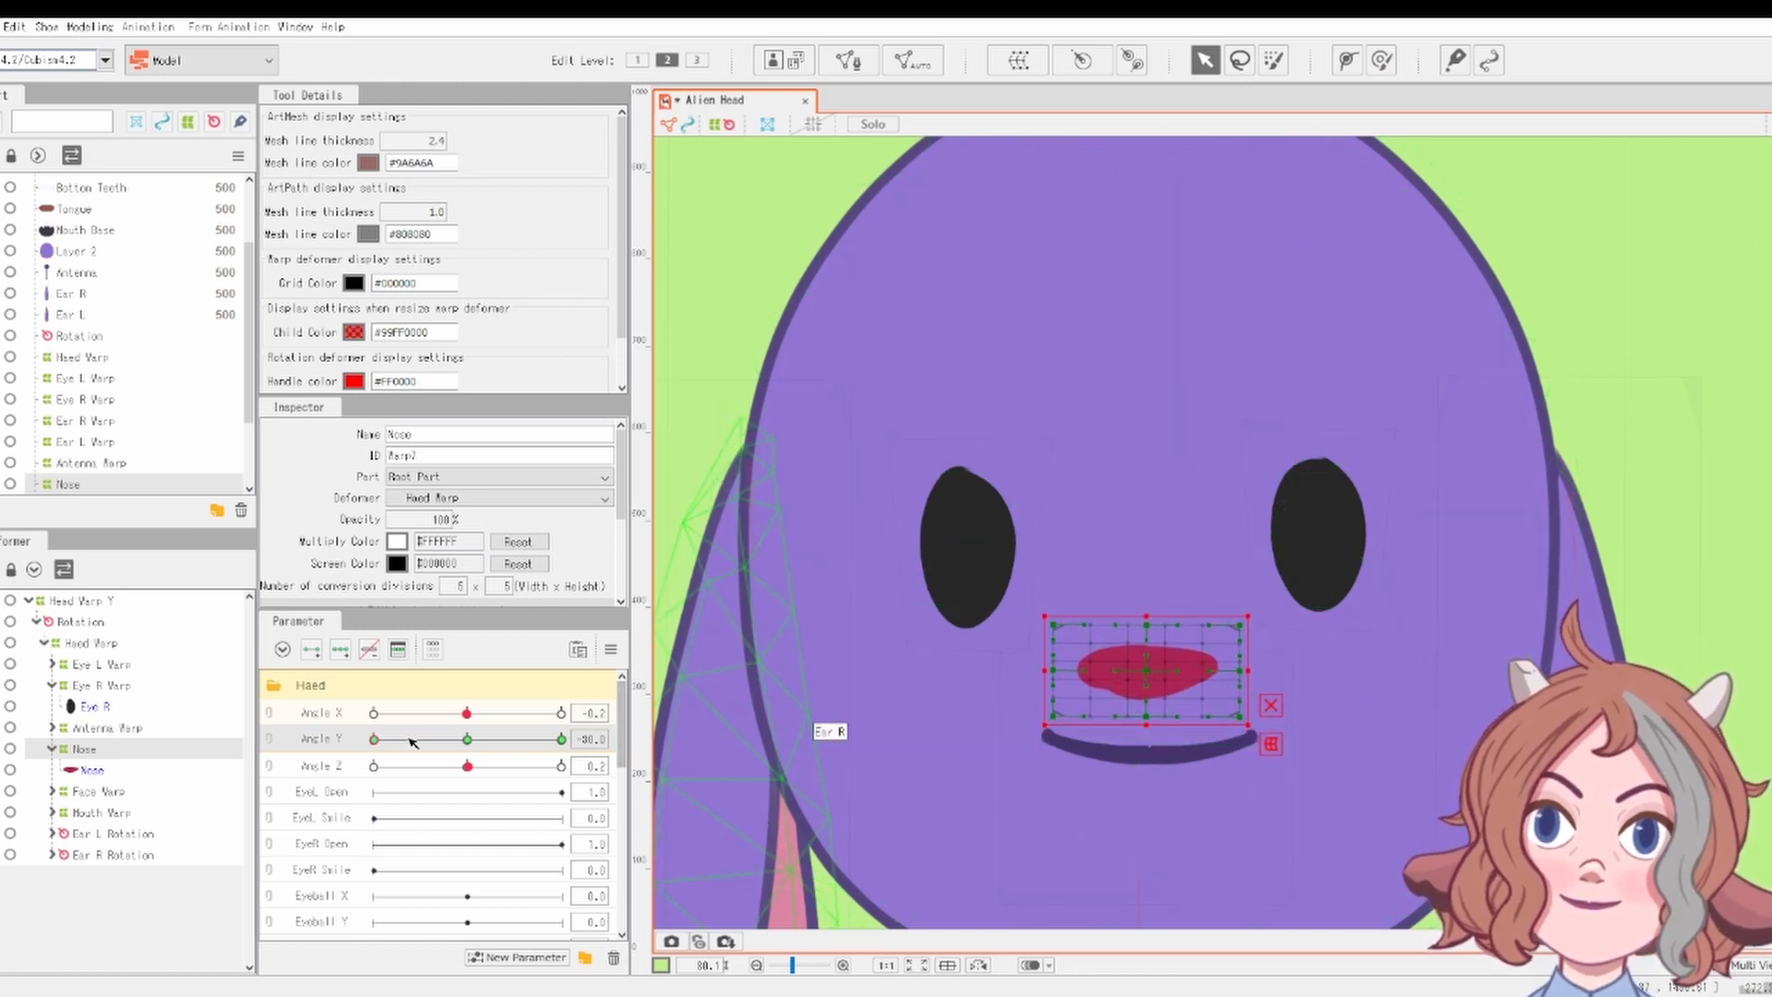
drag(414, 743, 304, 816)
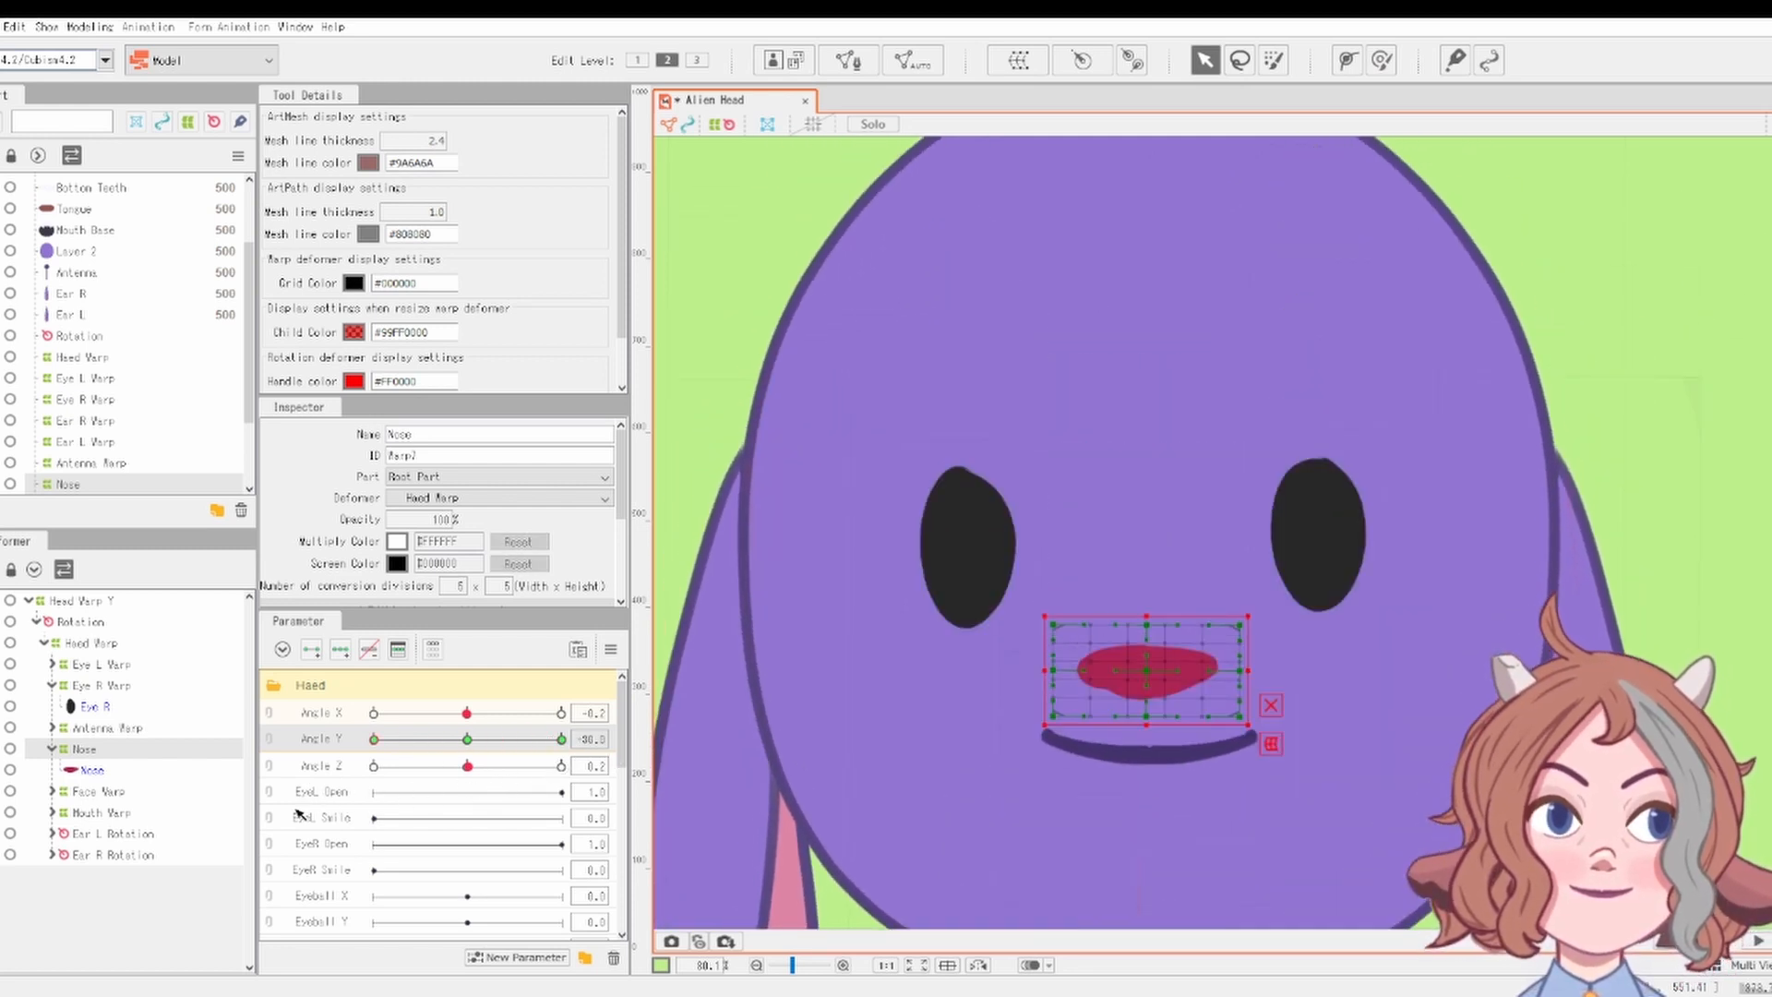
Select the Mouth Warp deformer, add three keys to Angle Y and set the parameter to 30
click(111, 814)
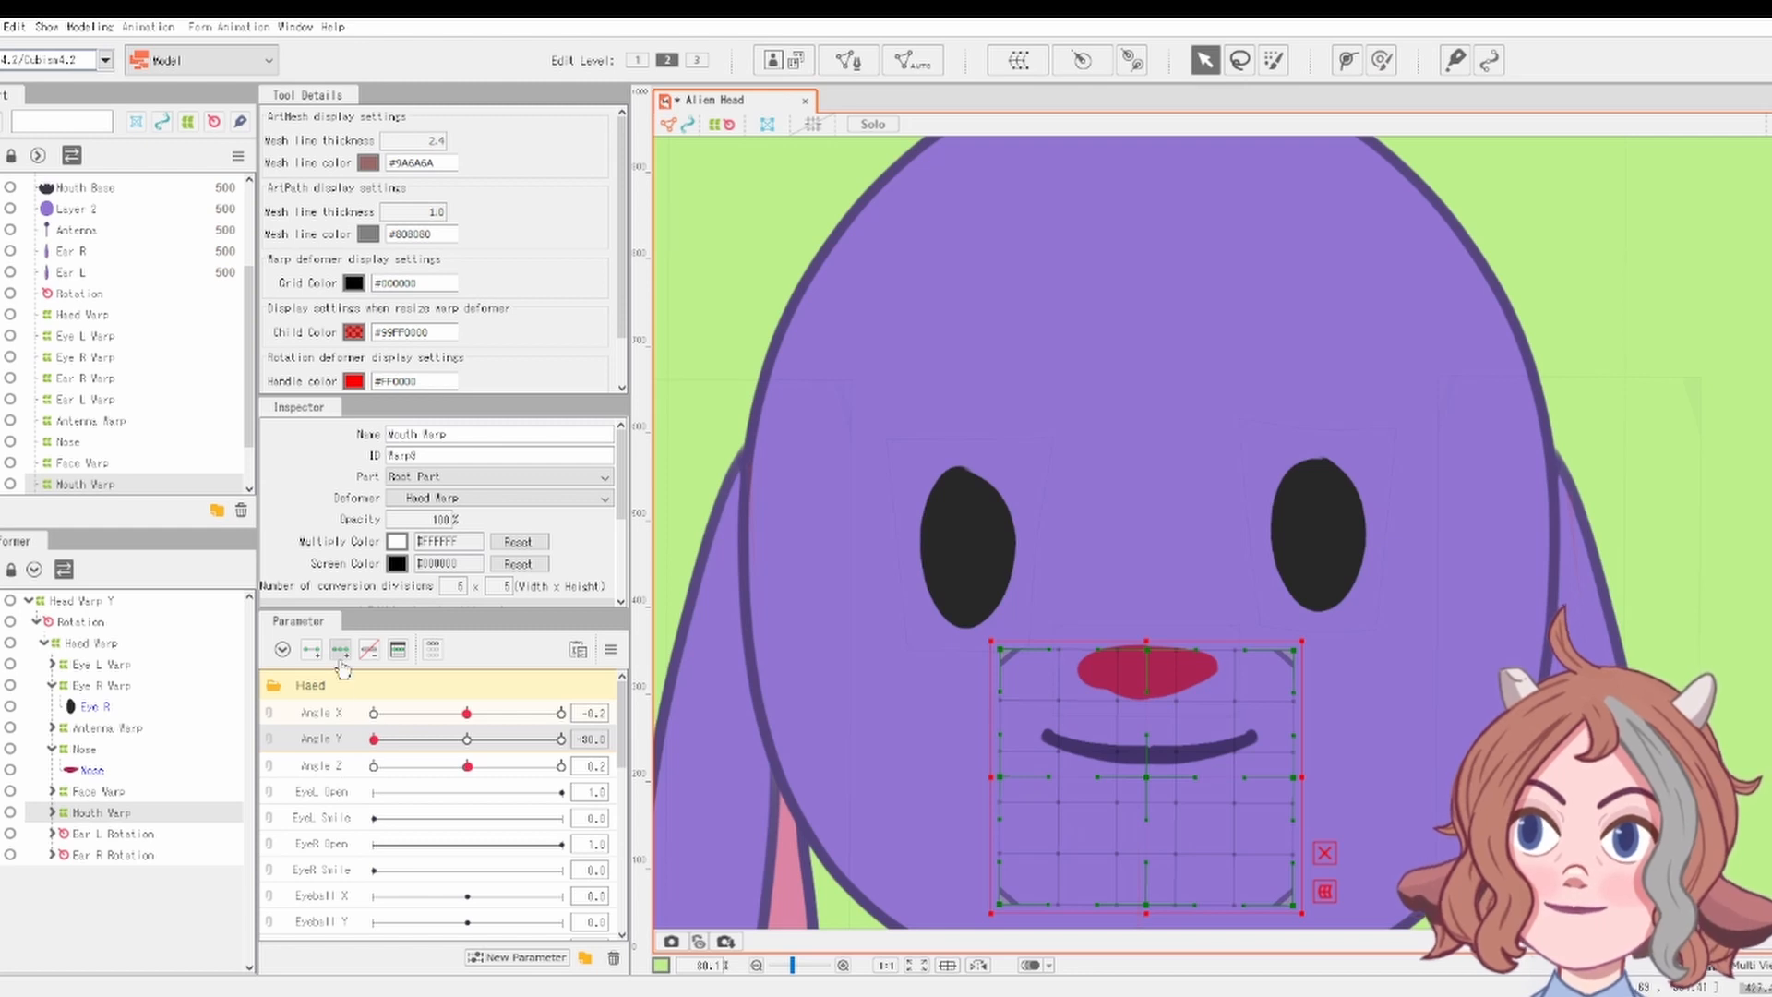
click(561, 738)
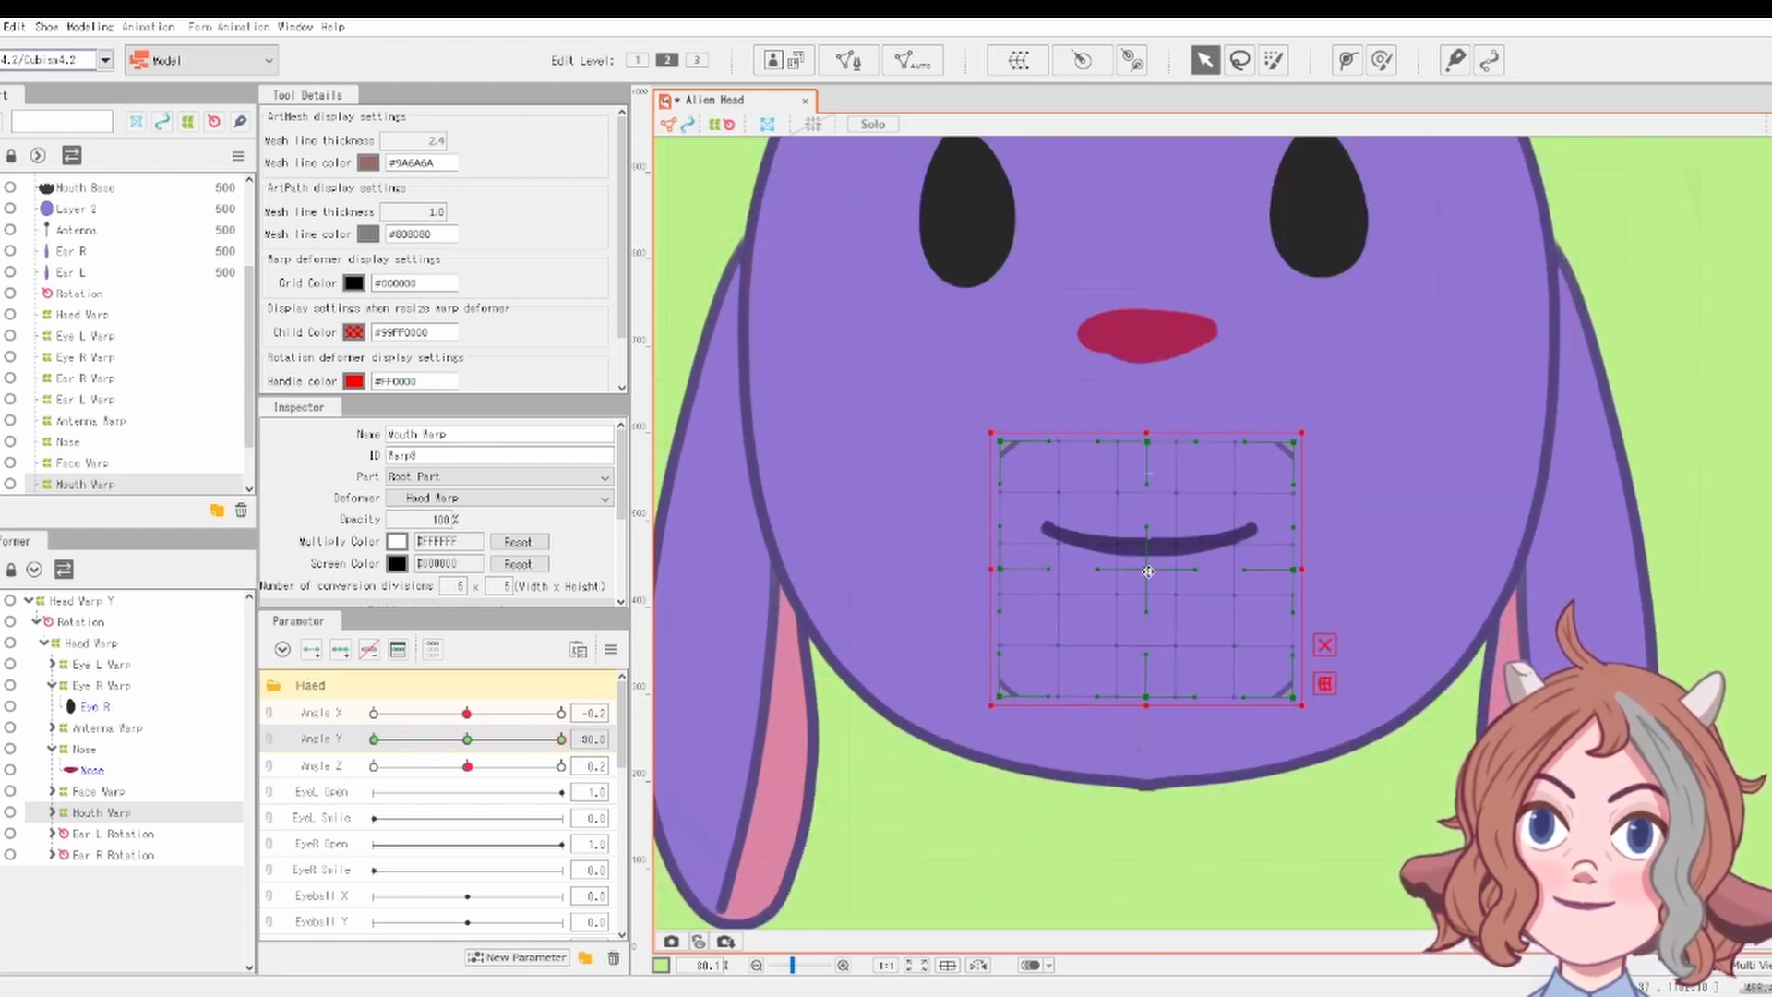
Move Mouth Warp upward at Angle Y 30 and spread its two lower corners outward
key(Up)
key(Up)
key(Up)
key(Up)
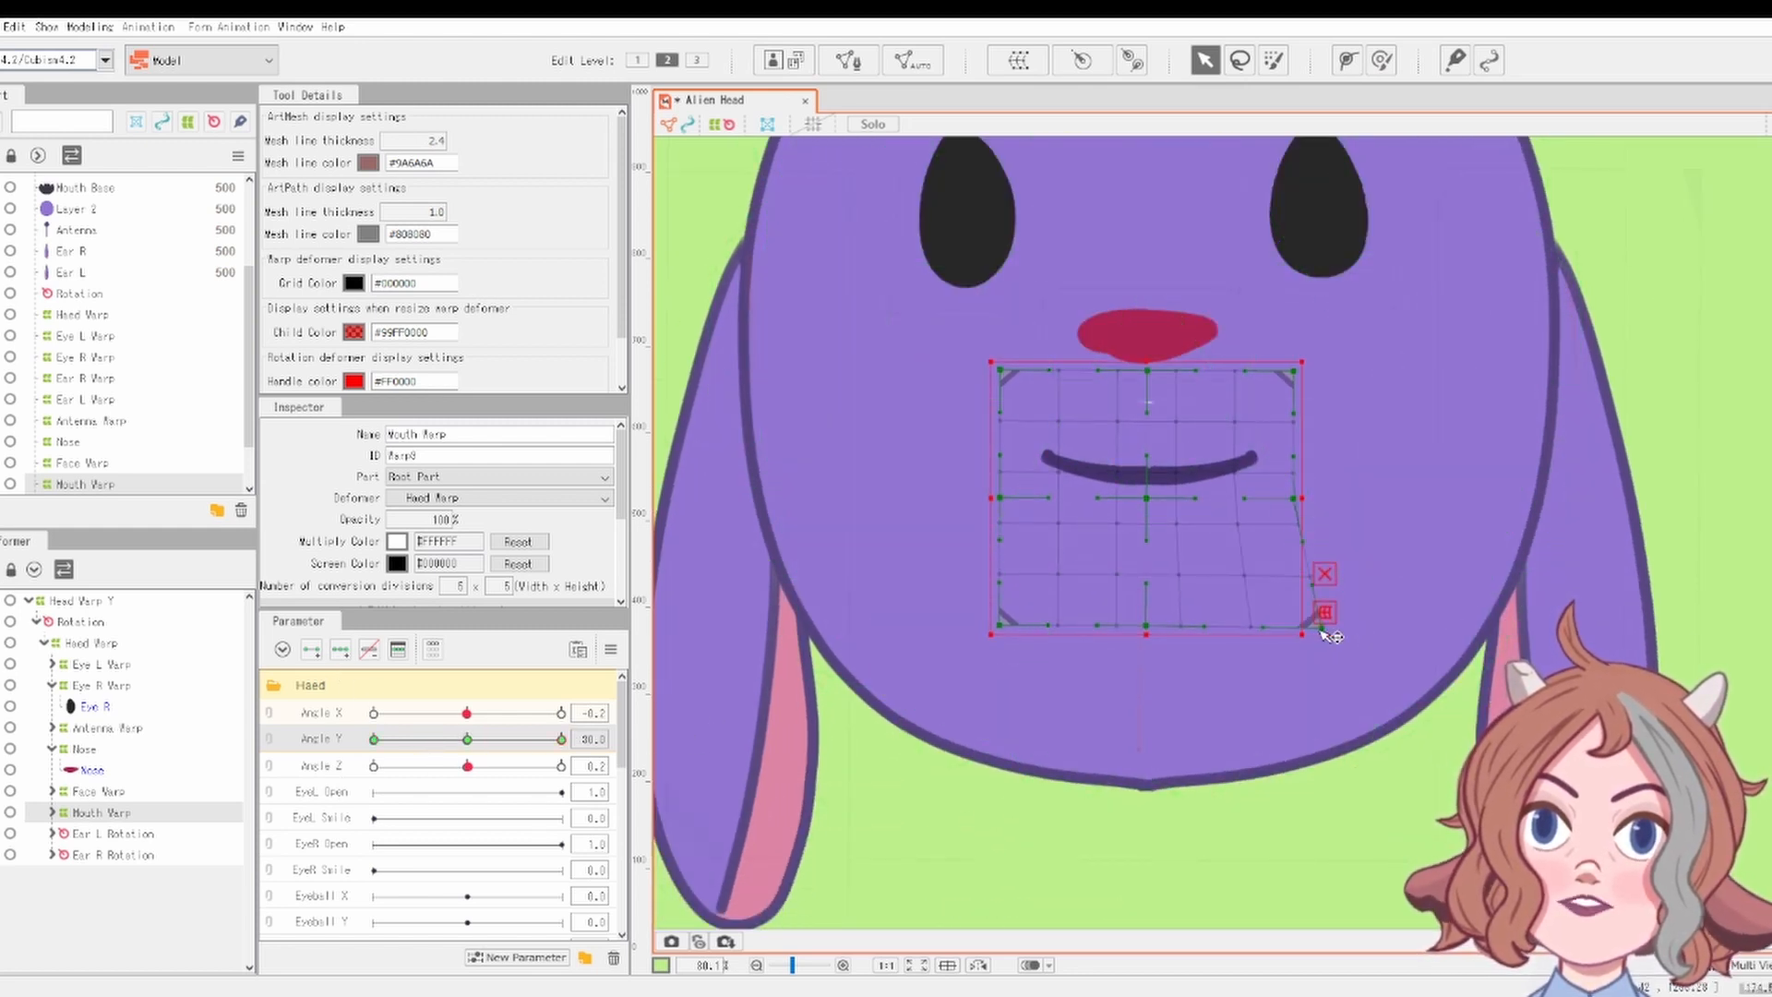
drag(1301, 634, 1338, 635)
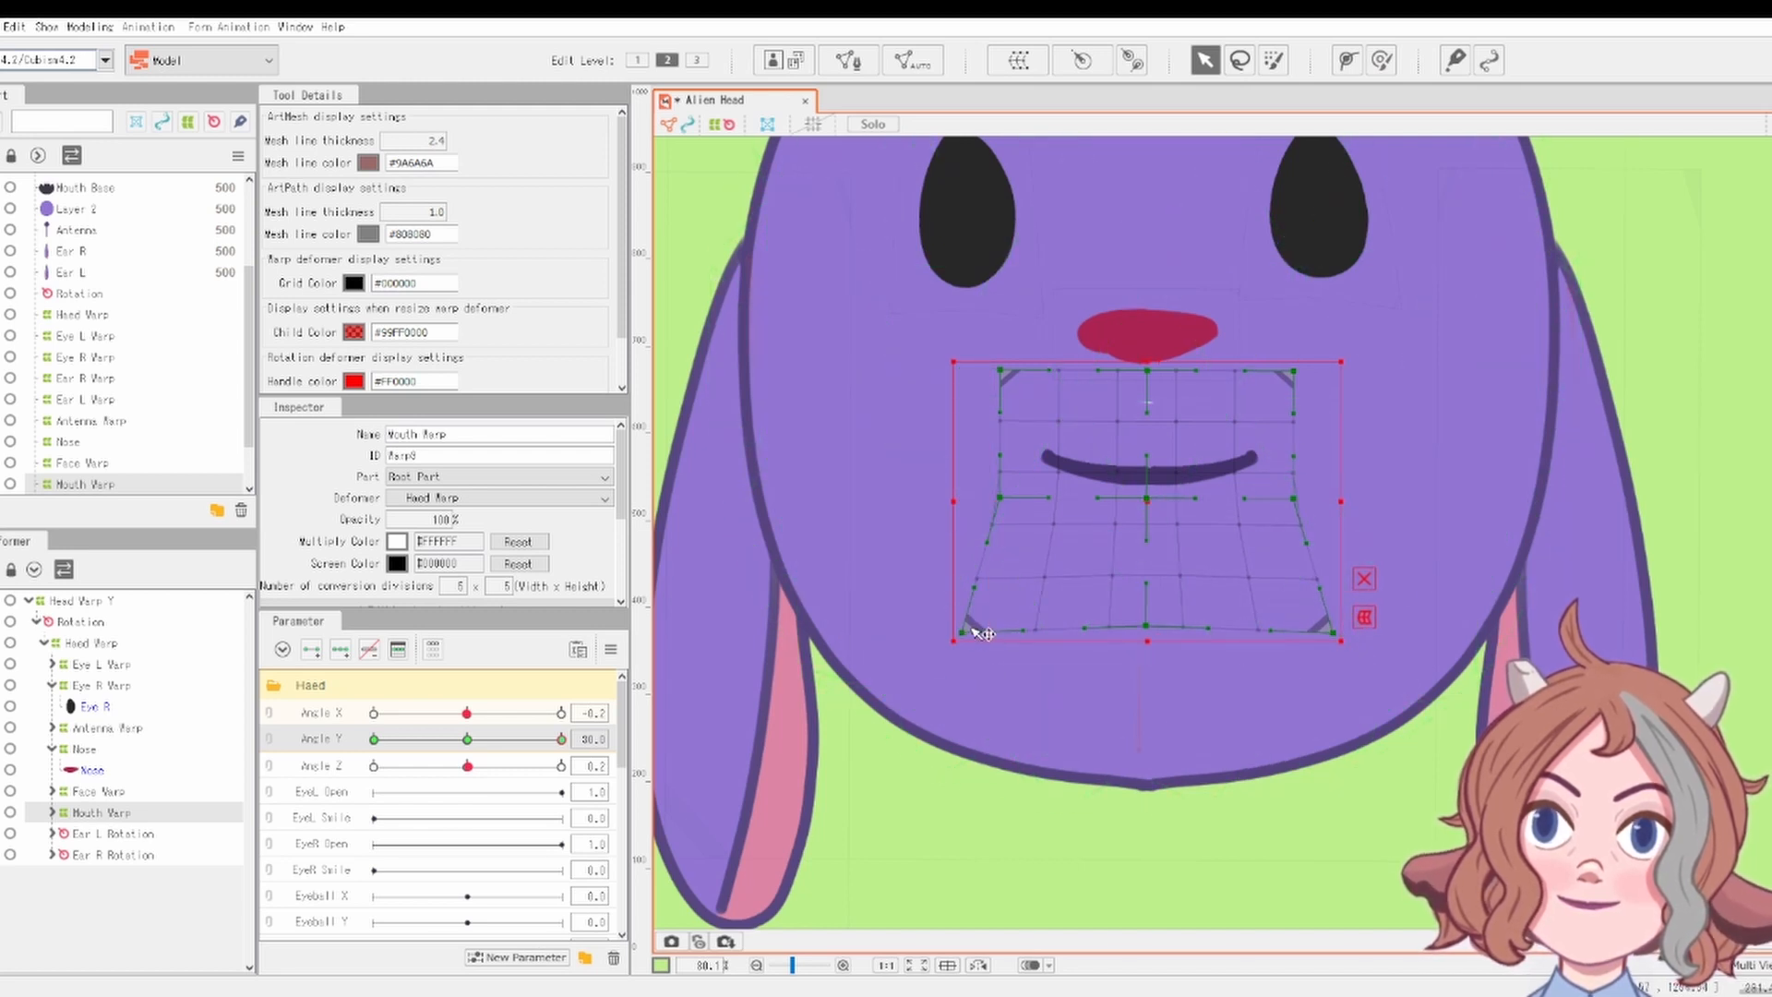
drag(962, 632, 951, 635)
Set Angle Y to -30 and move Mouth Warp downward toward the chin
click(374, 738)
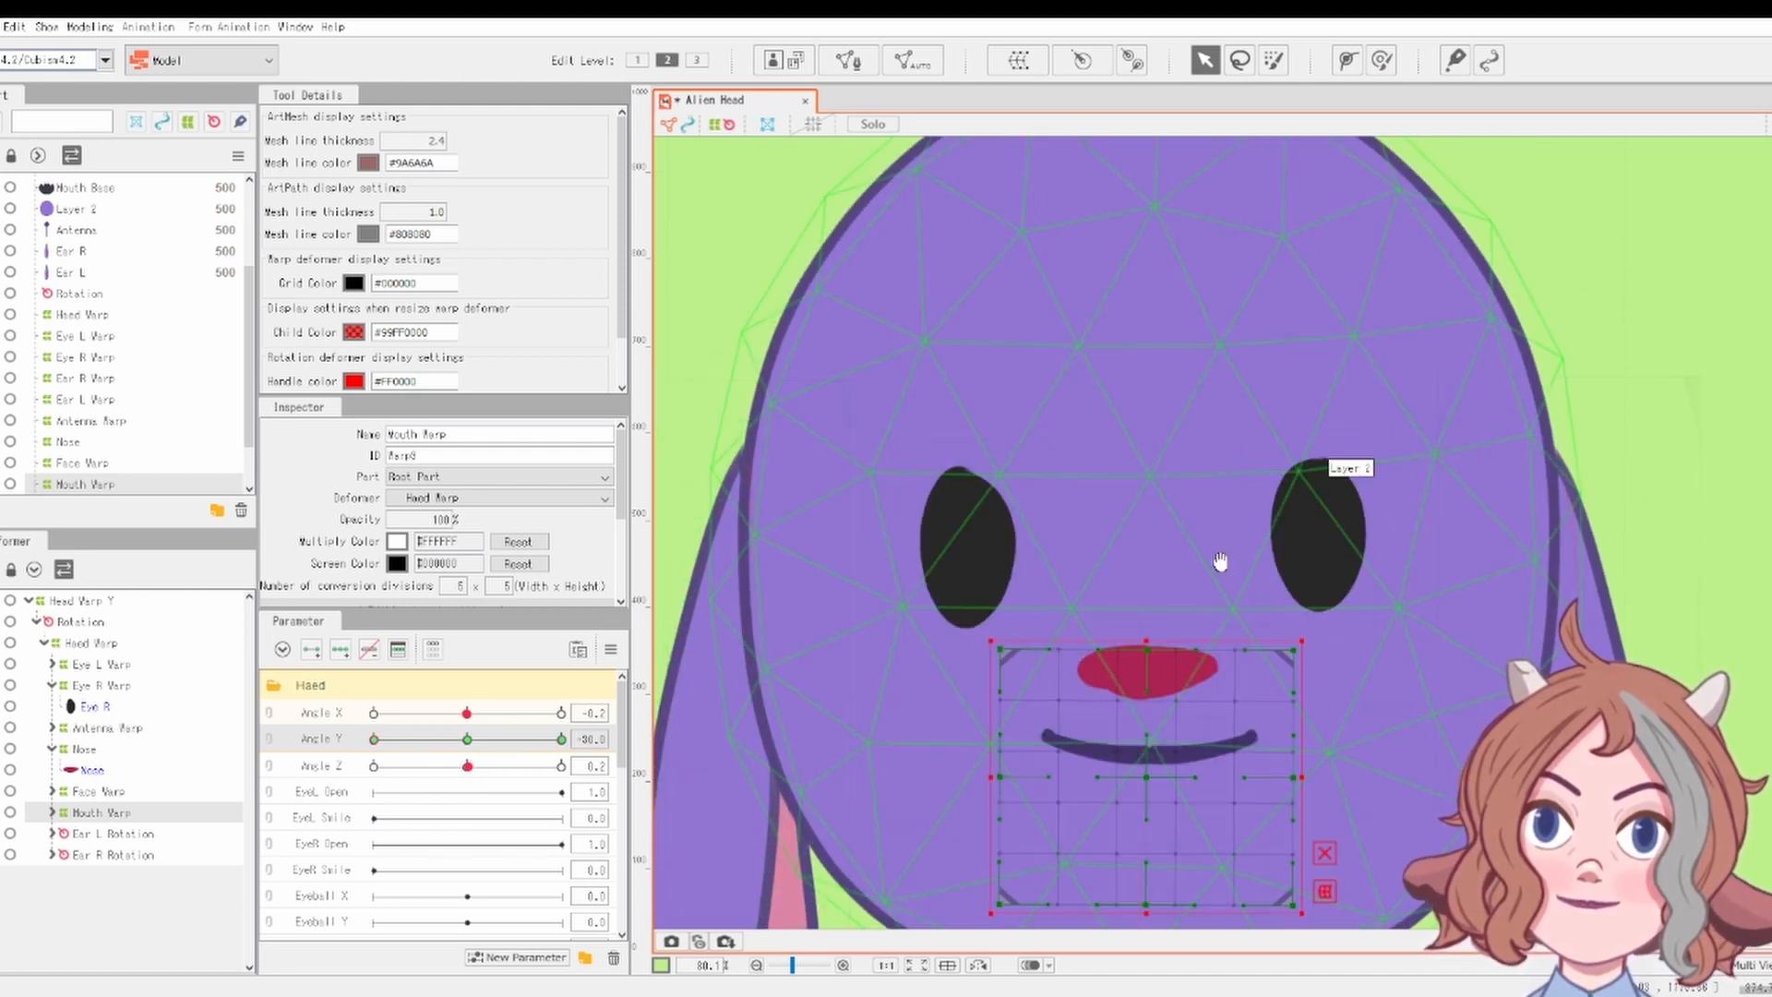
key(ctrl+z)
key(ctrl+z)
key(ctrl+z)
key(ctrl+z)
key(ctrl+z)
key(ctrl+z)
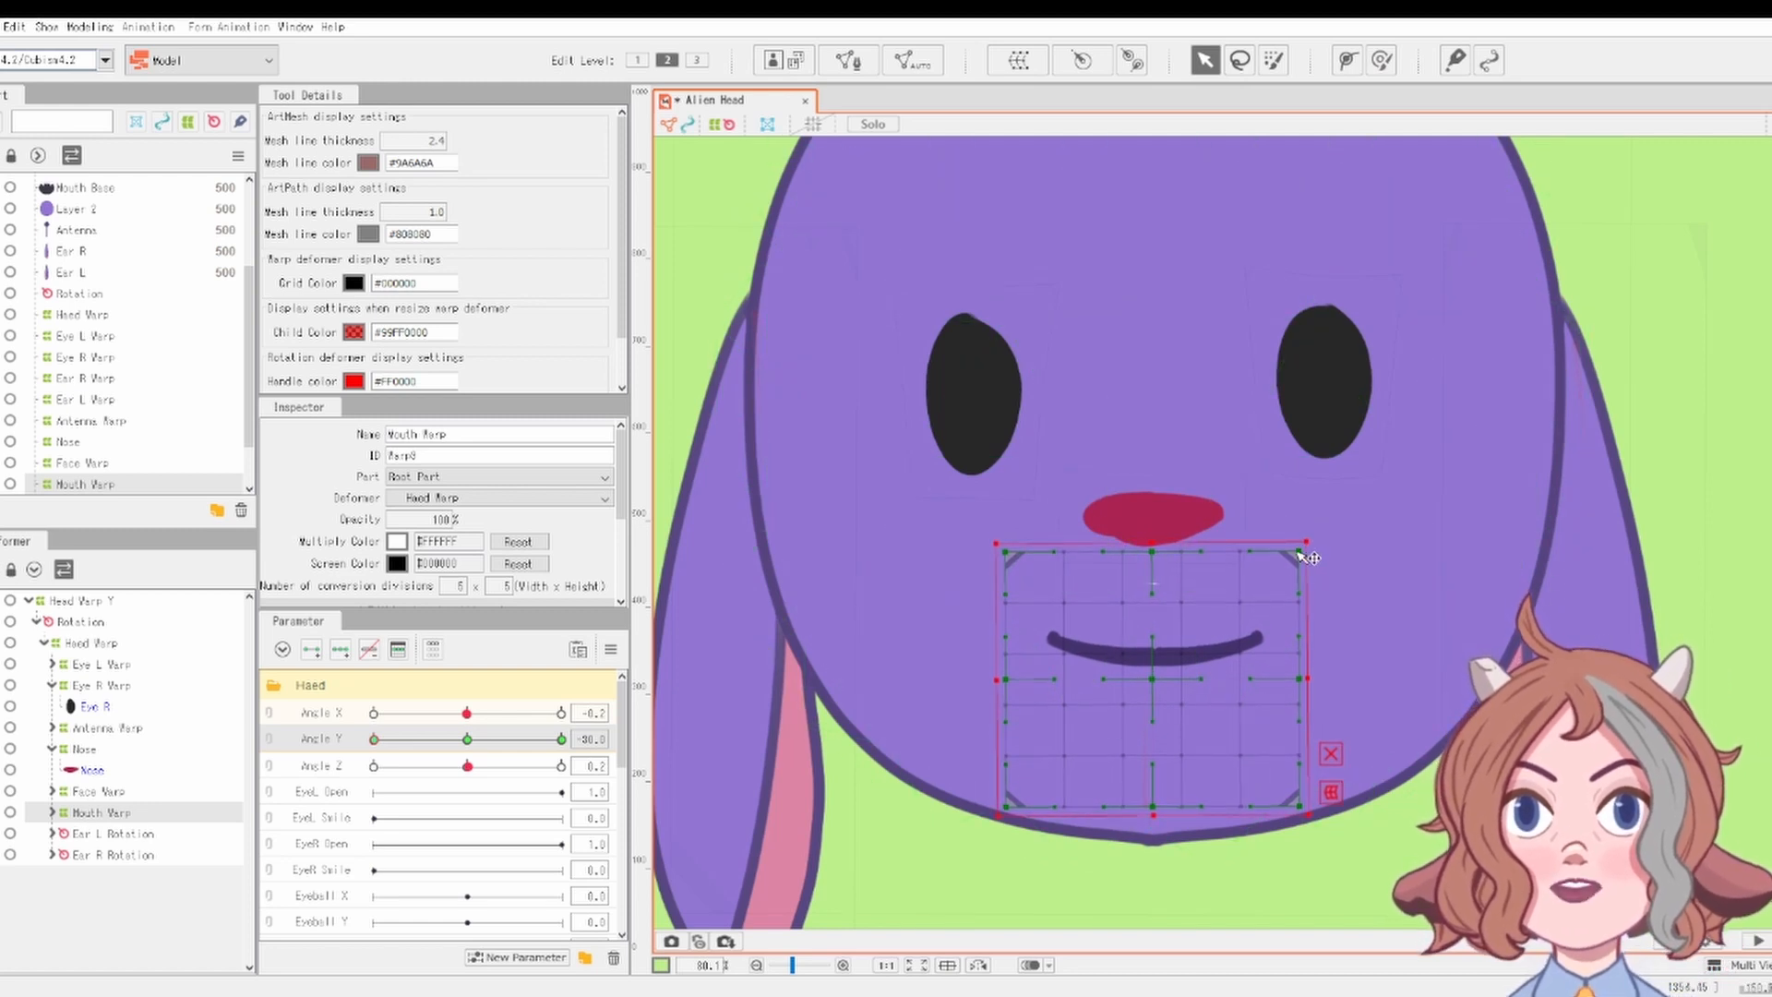
Pull both upper corners of Mouth Warp outward and upward at Angle Y -30
drag(1301, 555, 1329, 528)
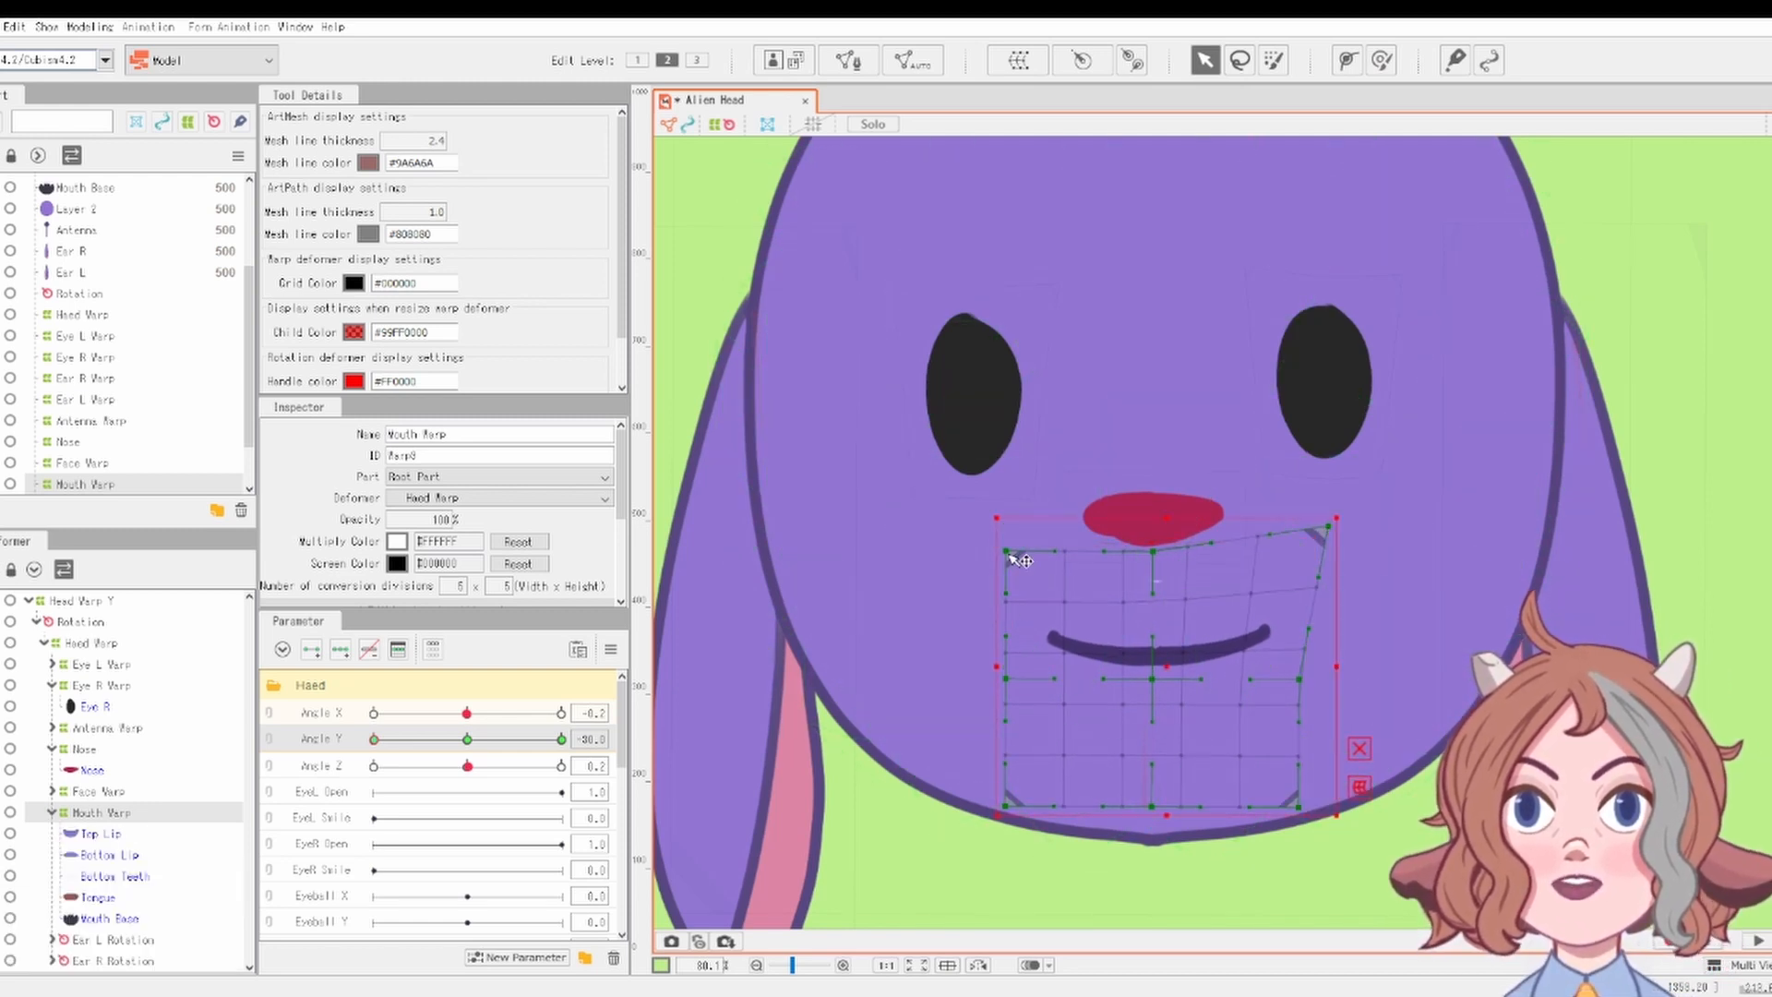
drag(1021, 560, 997, 528)
scroll(1484, 563, down, 3)
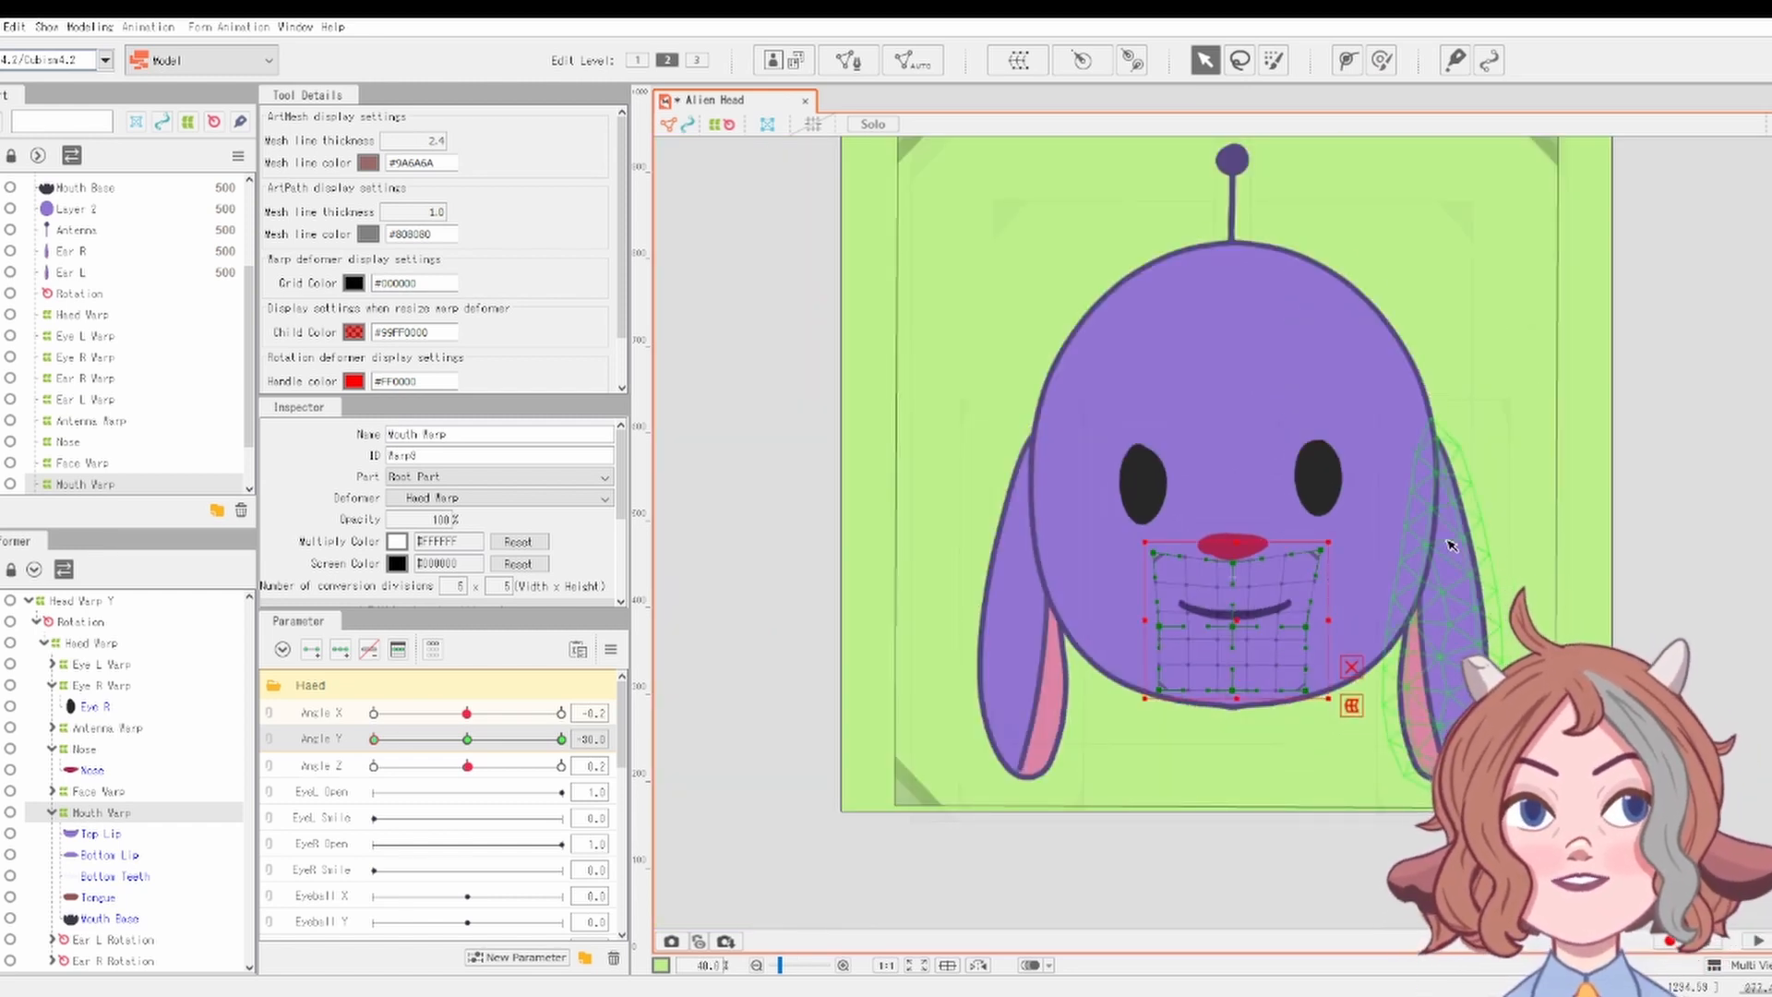
scroll(1450, 552, up, 3)
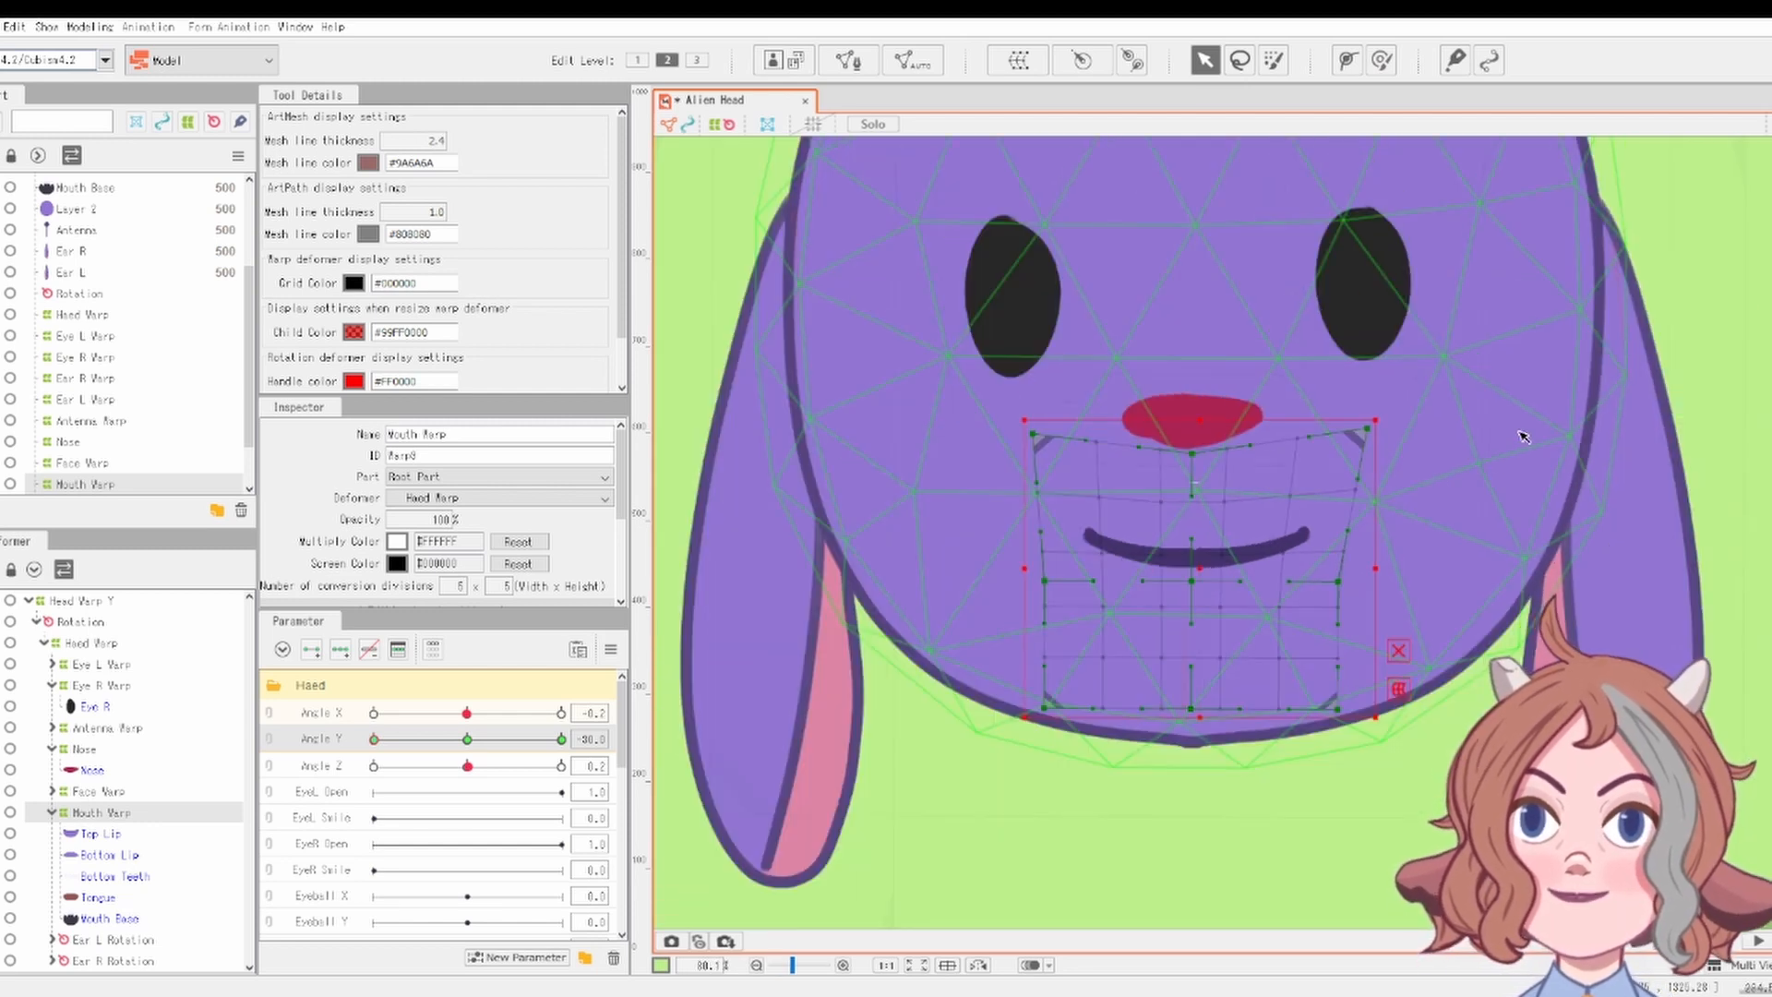
Deselect the mouth deformer and sweep Angle Y through its range to examine the head's vertical movement
scroll(1524, 437, down, 2)
click(561, 739)
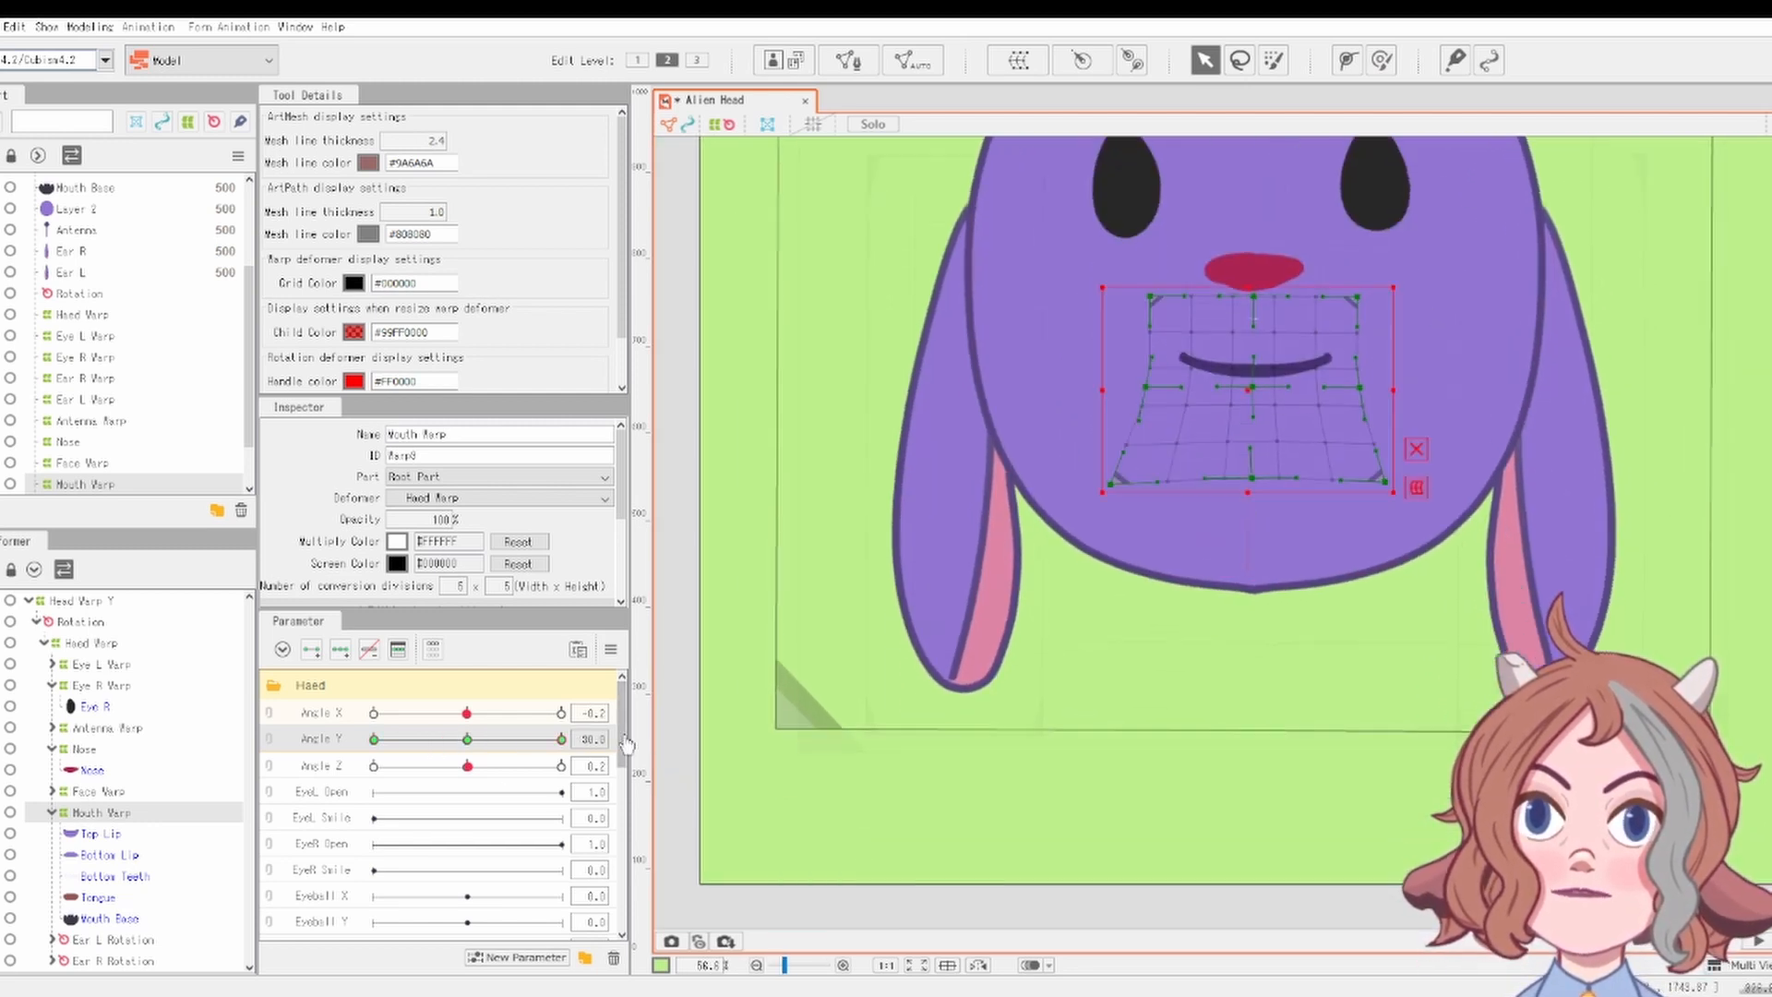
scroll(1426, 591, down, 3)
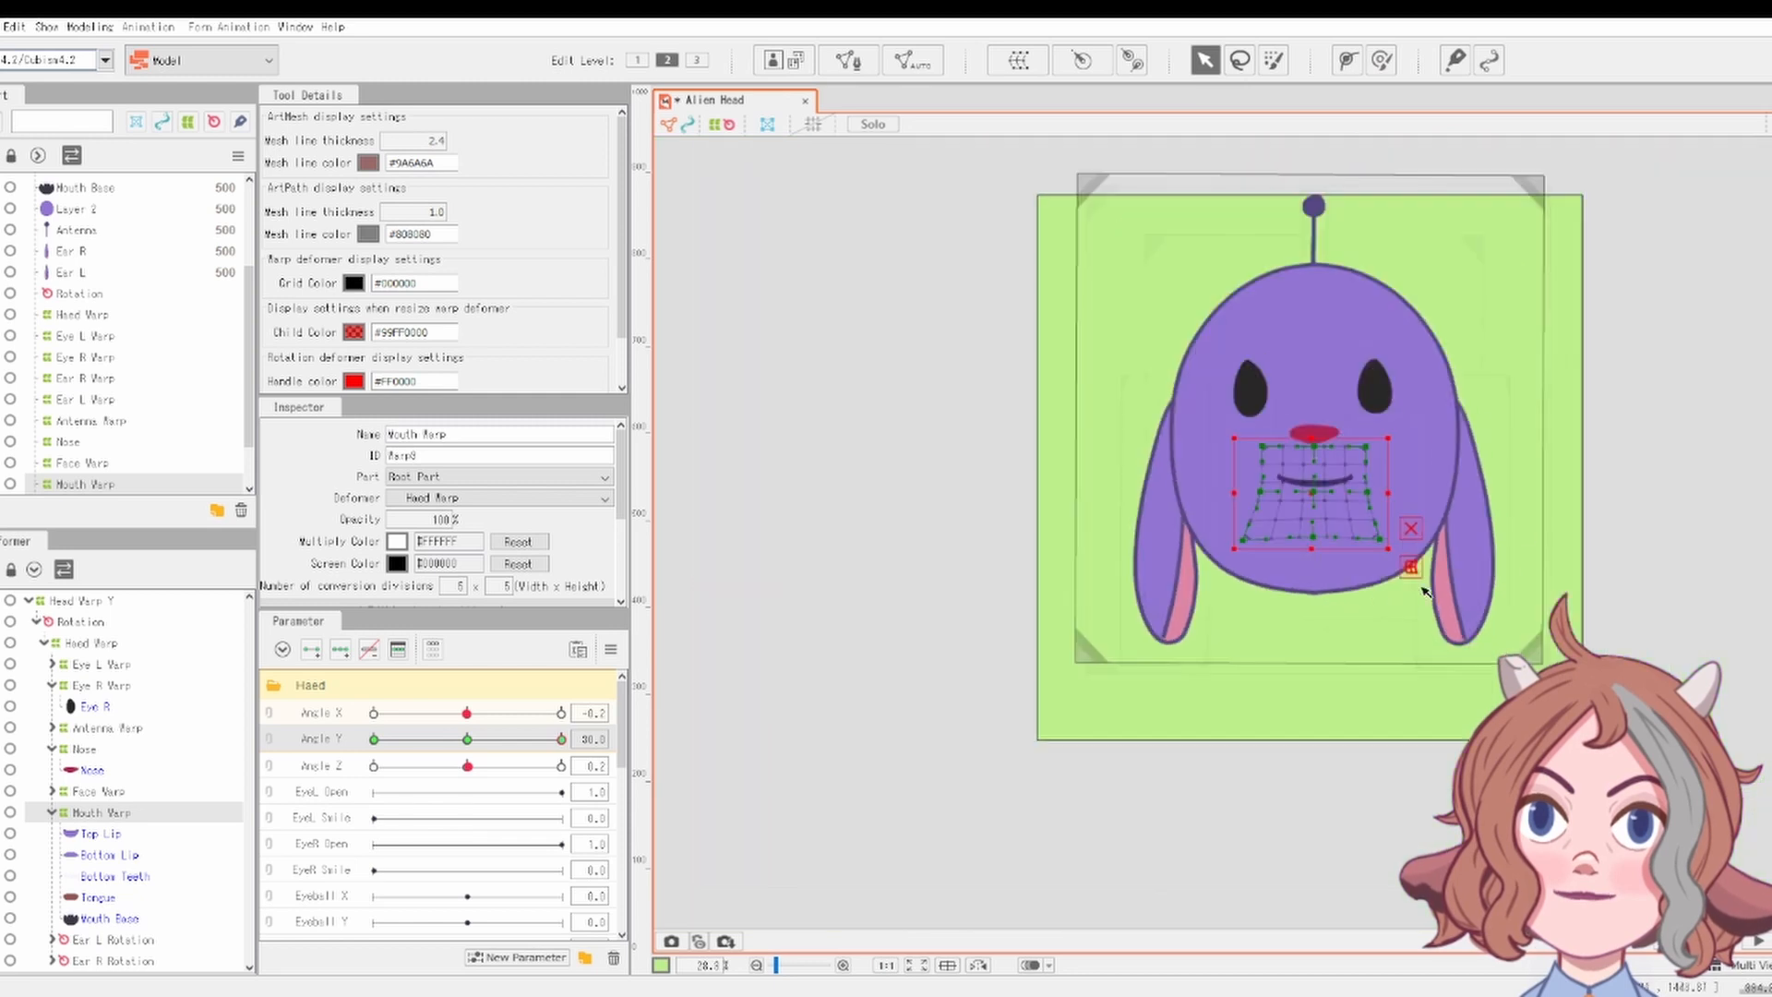
click(1648, 509)
drag(561, 739, 643, 707)
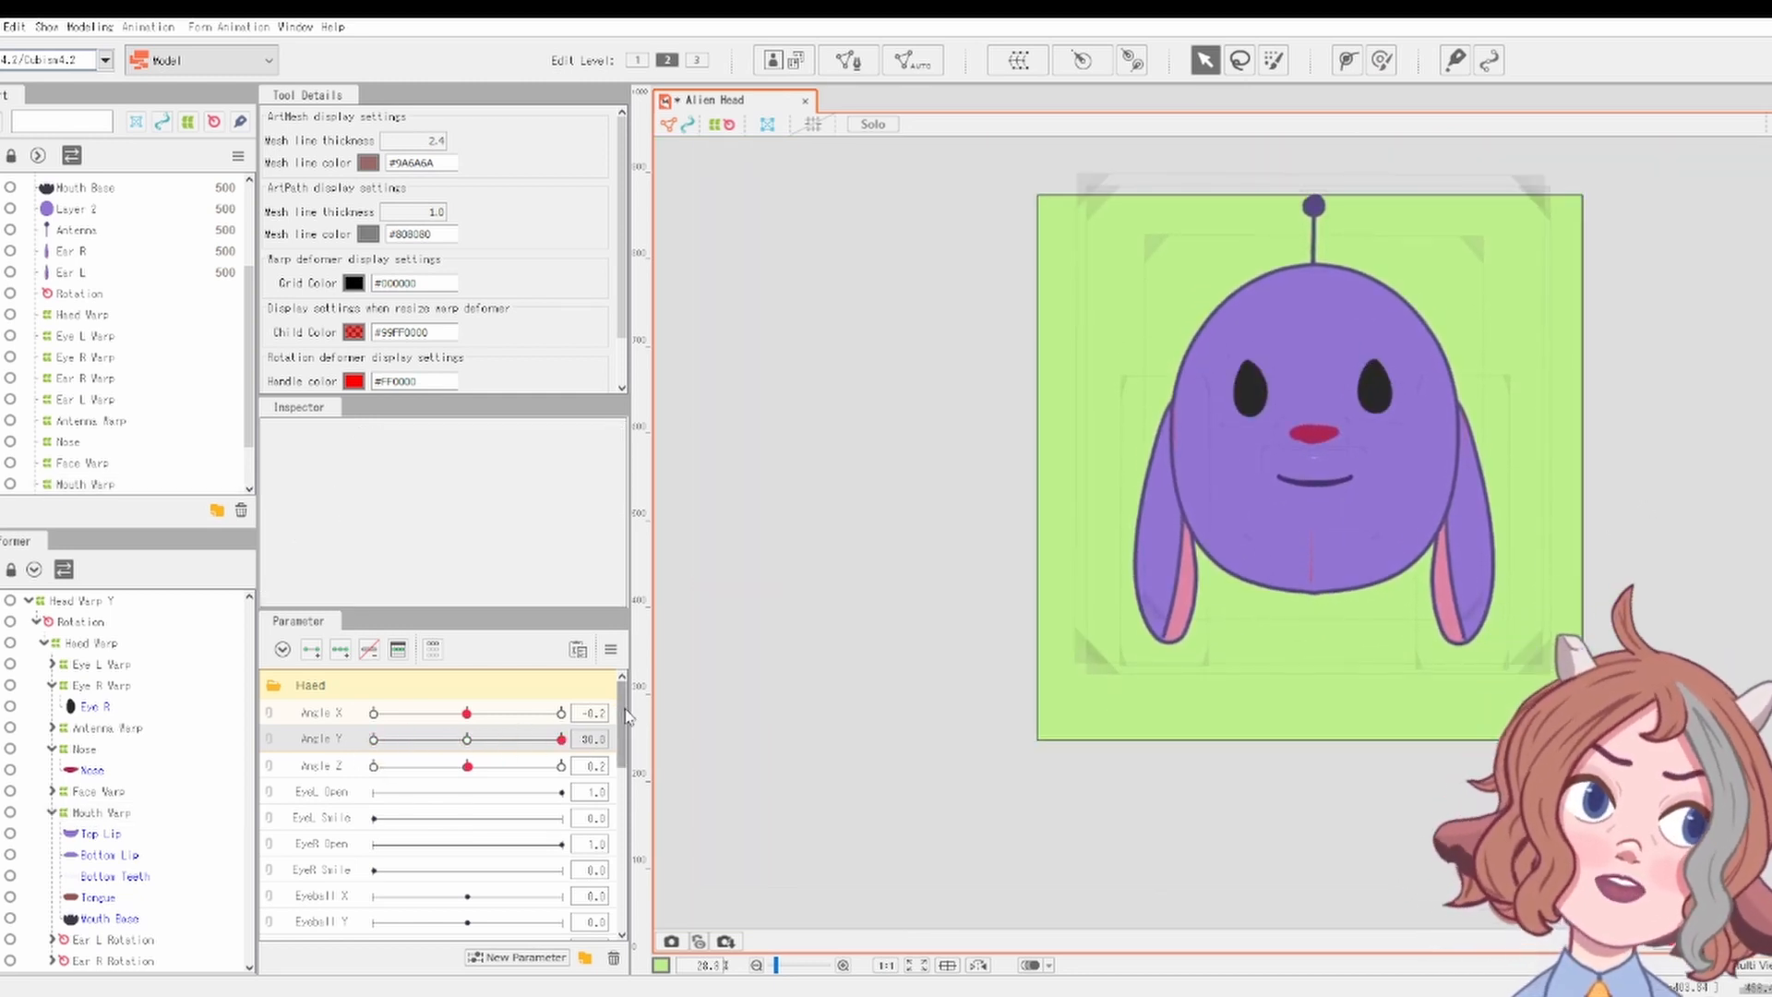
drag(471, 739, 561, 738)
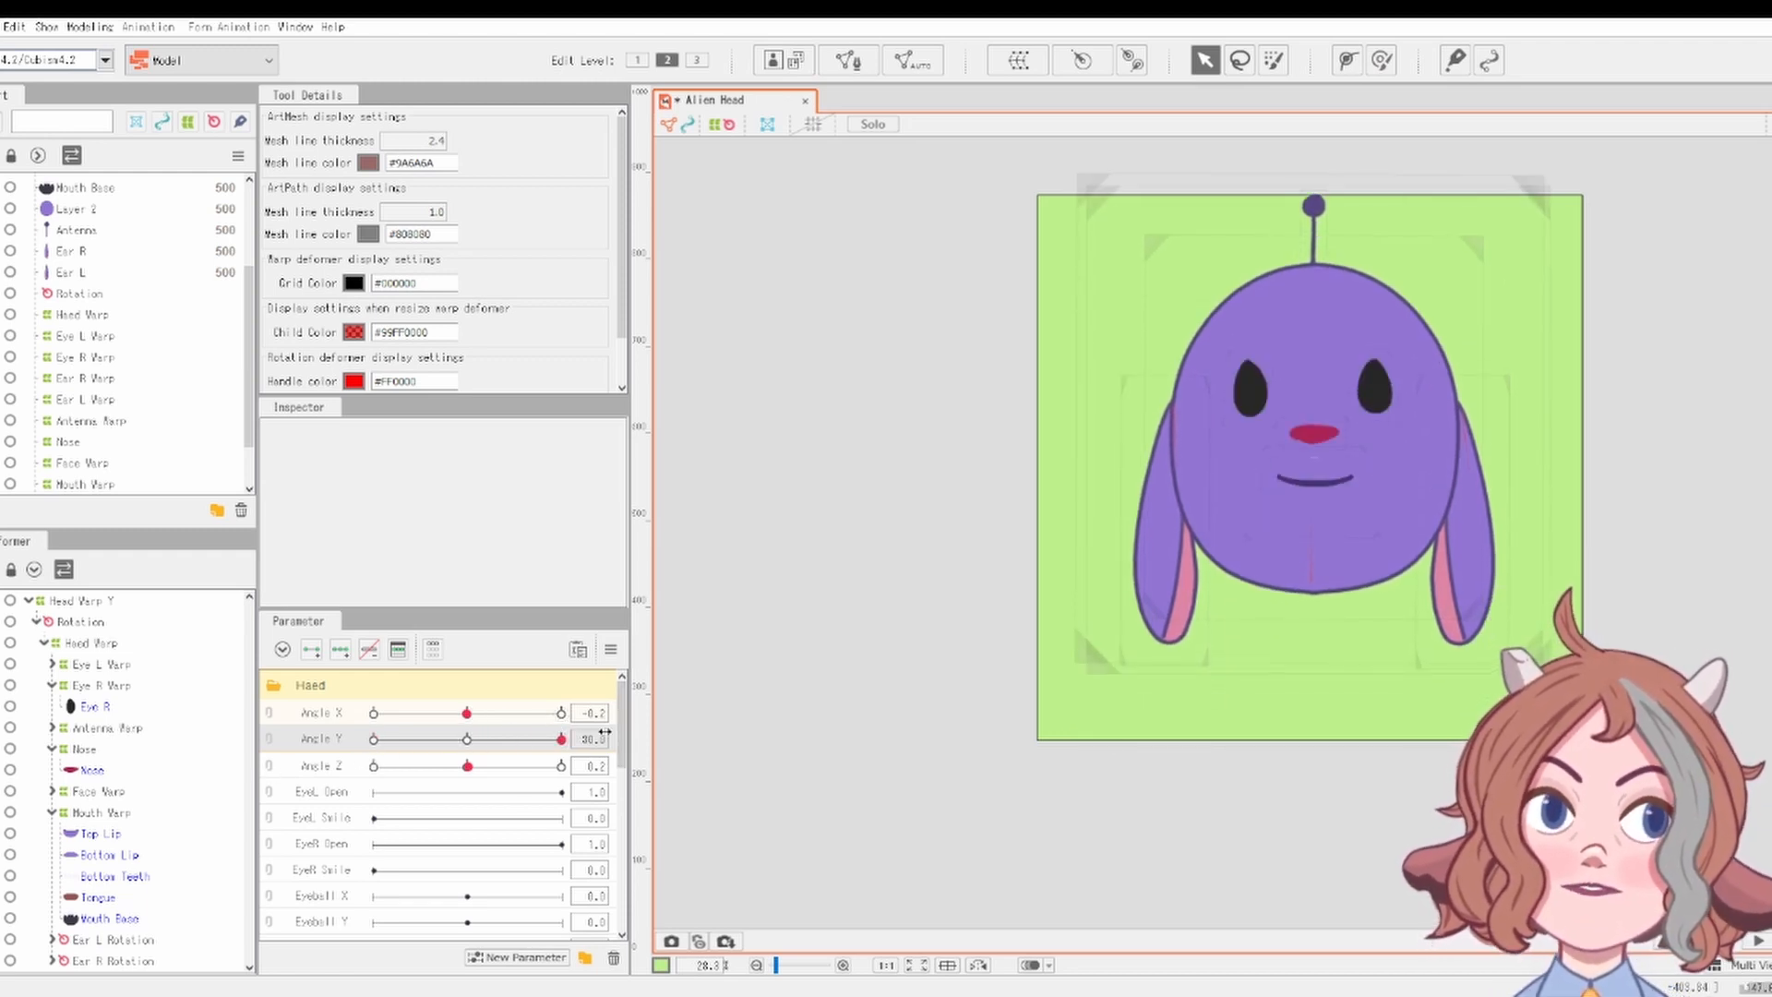
click(465, 740)
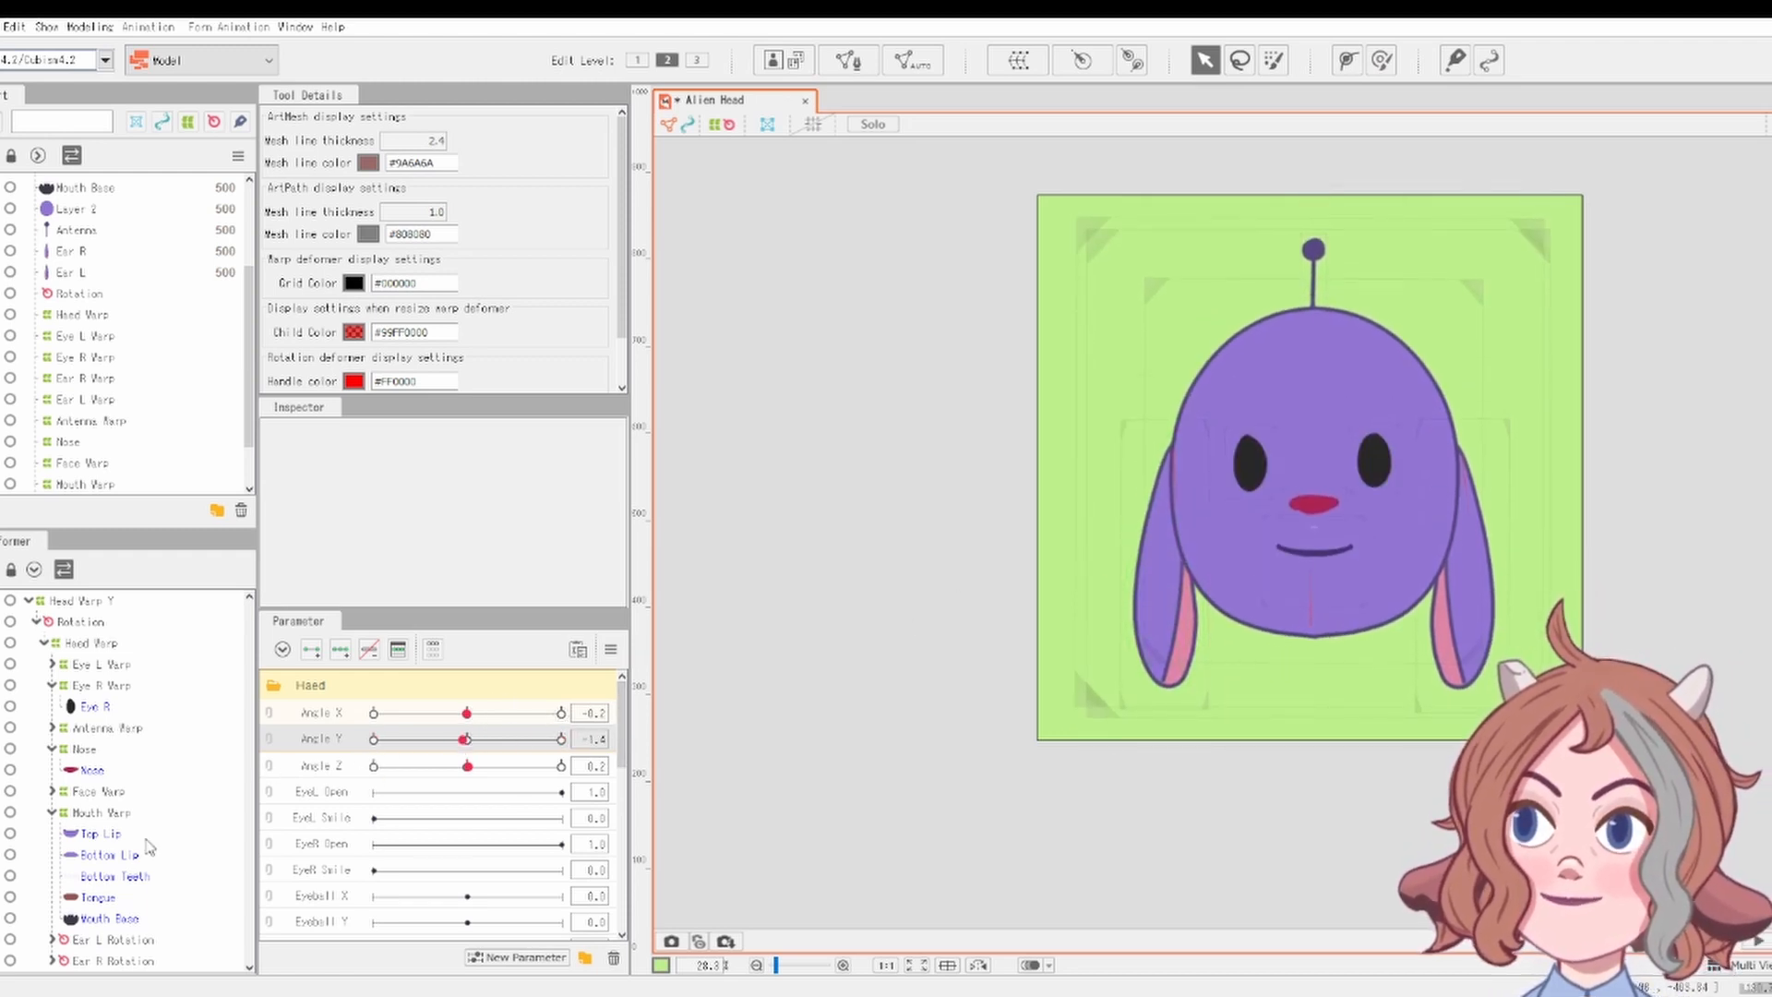
Select Ear L Warp inside Ear L Rotation, add three keys to Angle Y and set the parameter to 30
click(116, 940)
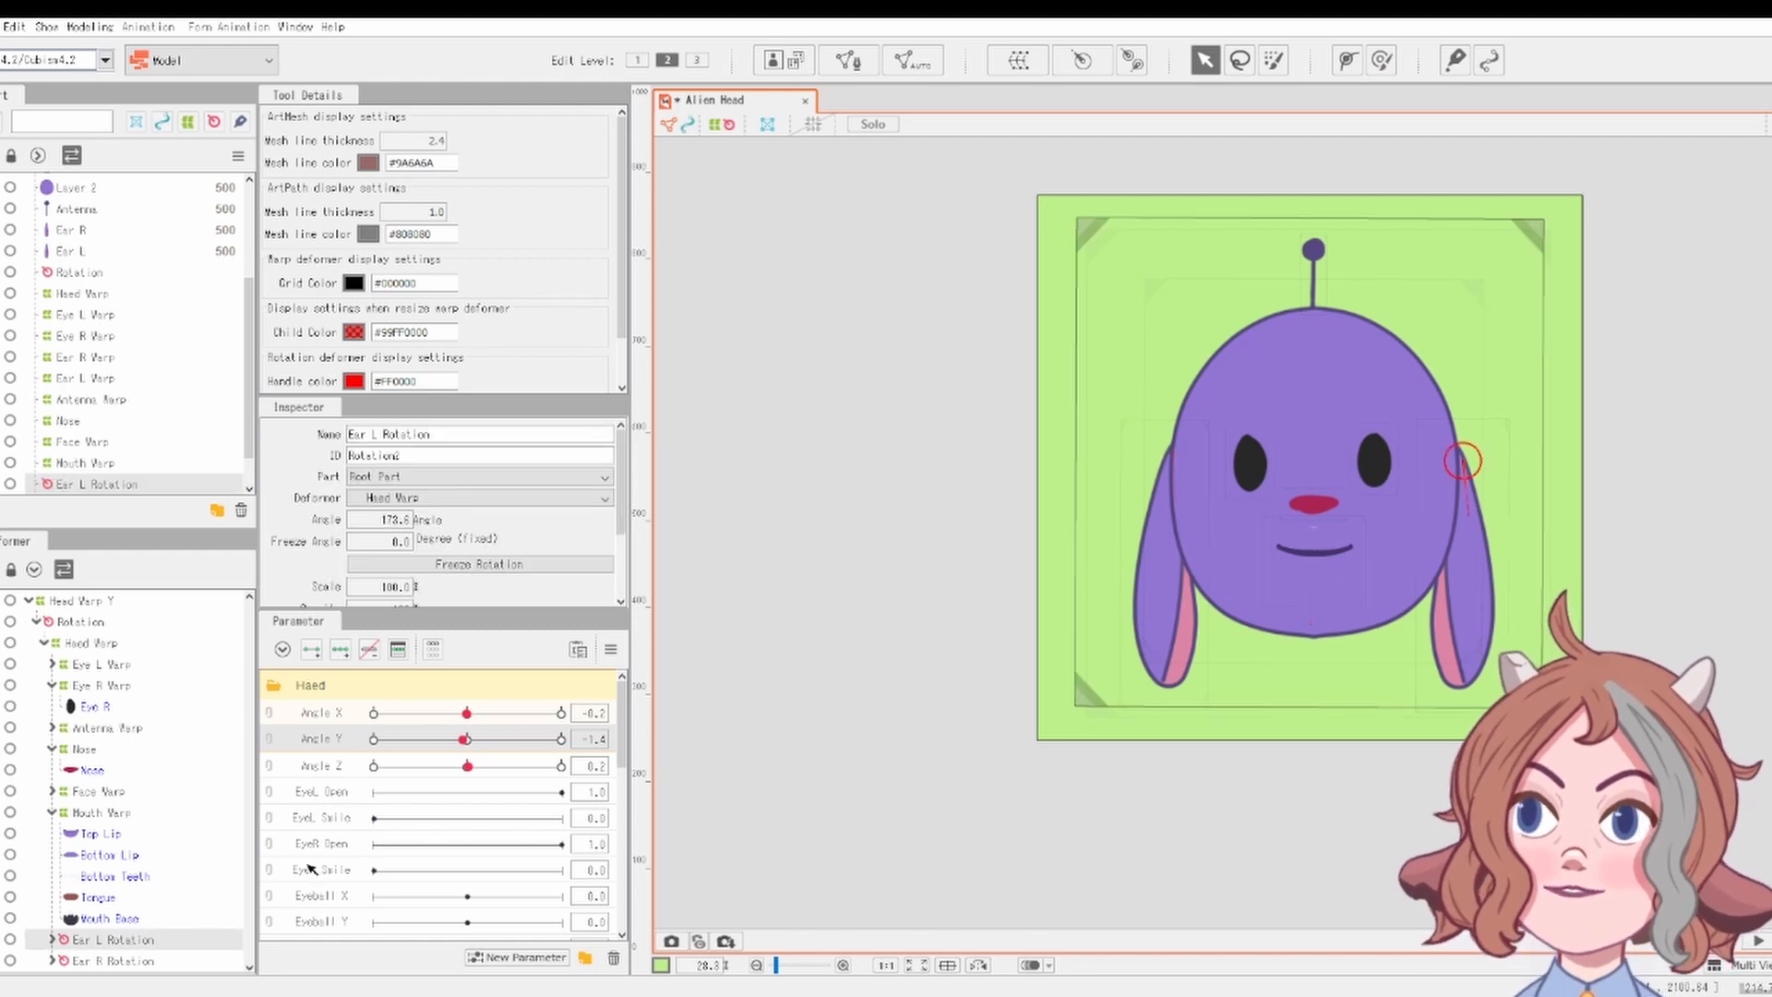
click(52, 939)
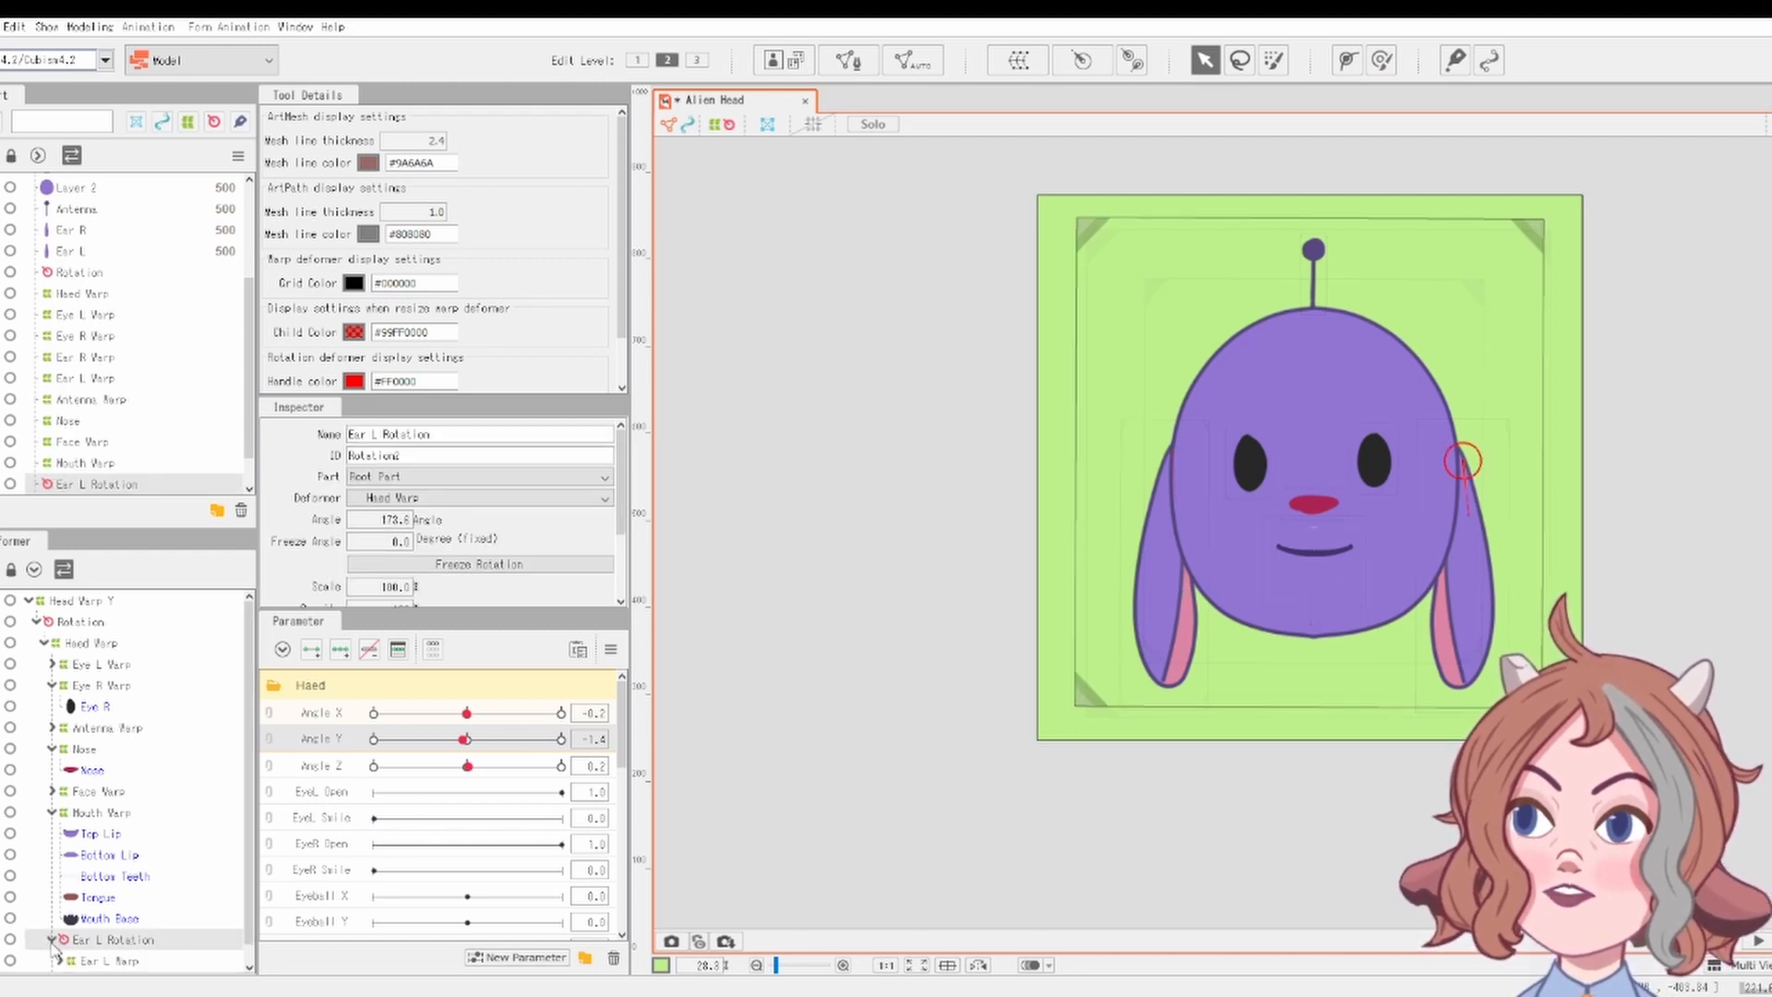
click(96, 963)
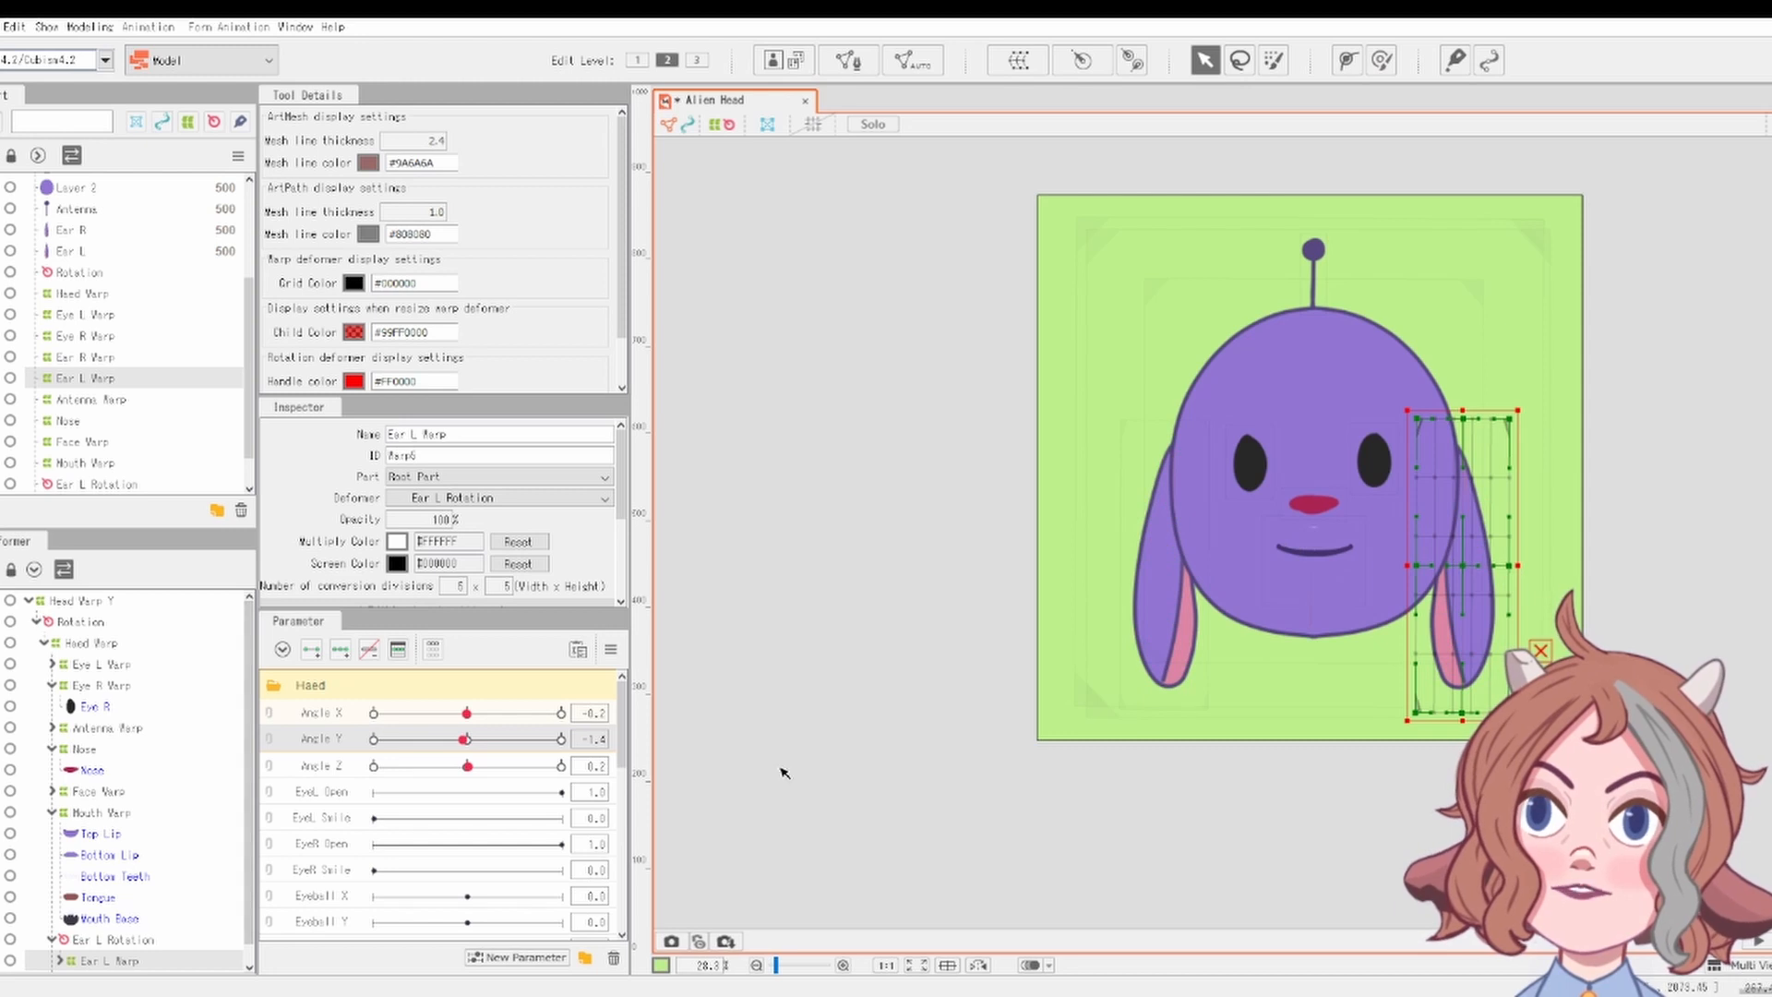
drag(466, 739, 561, 740)
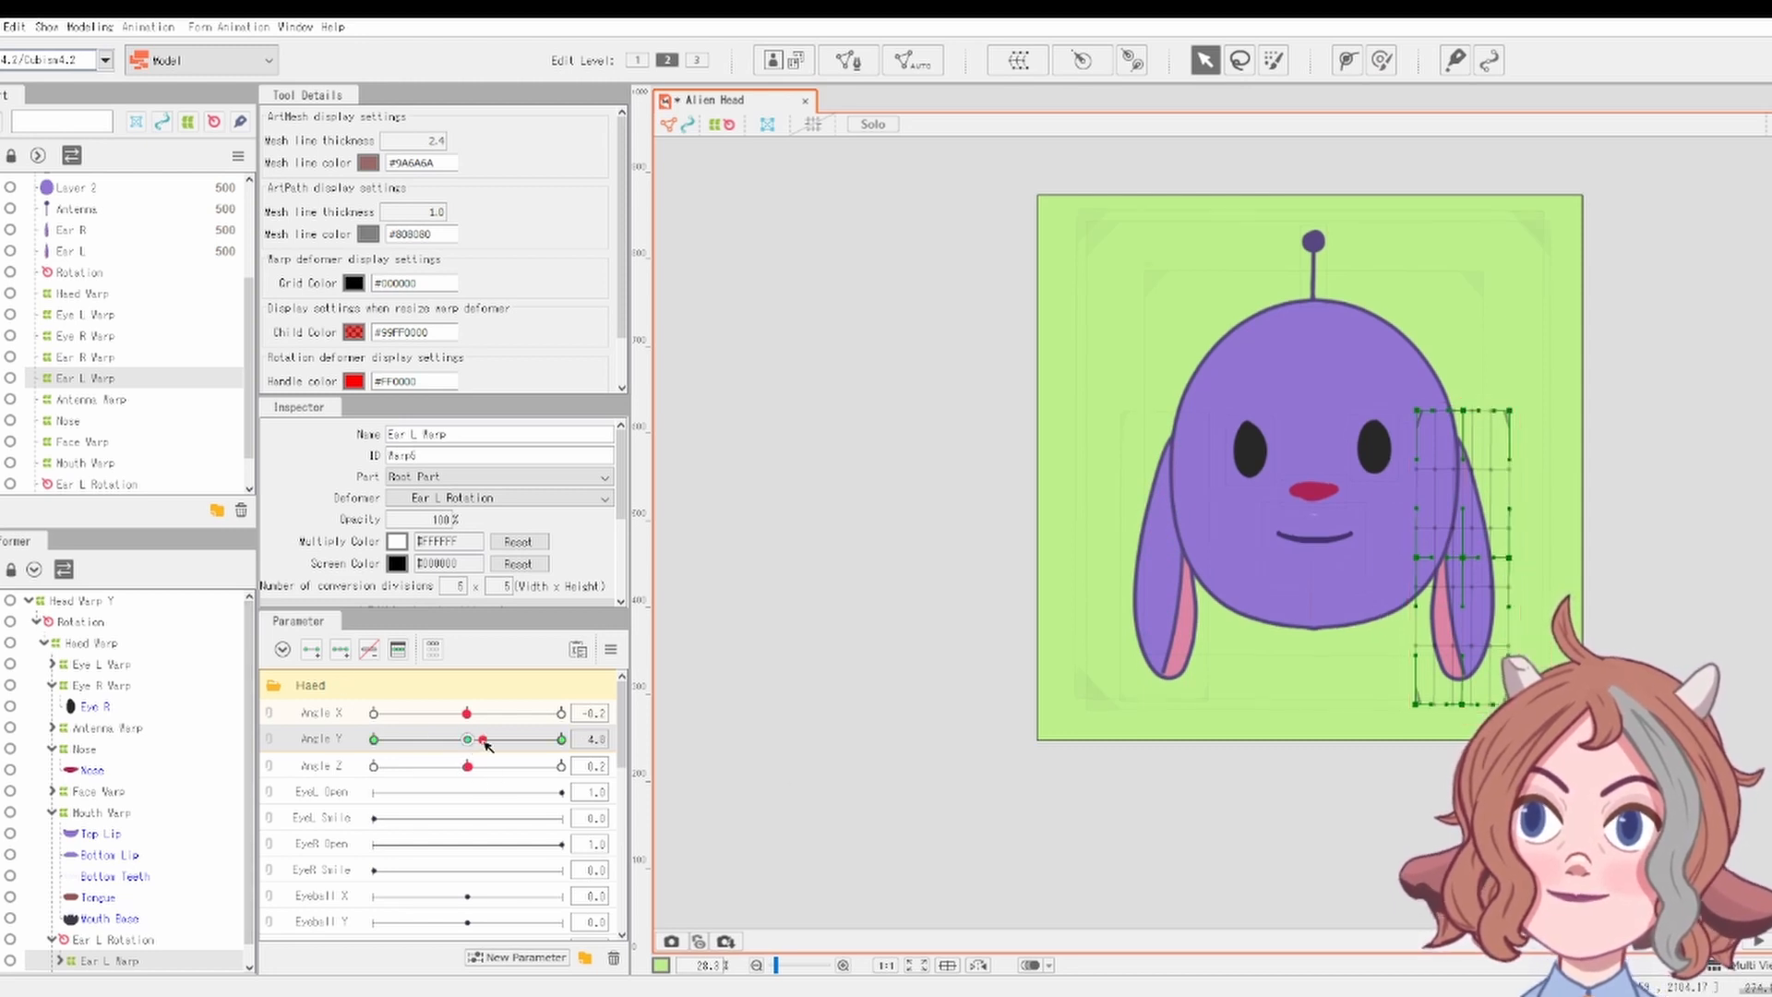
Move Ear L Warp downward at Angle Y 30
scroll(1533, 423, up, 2)
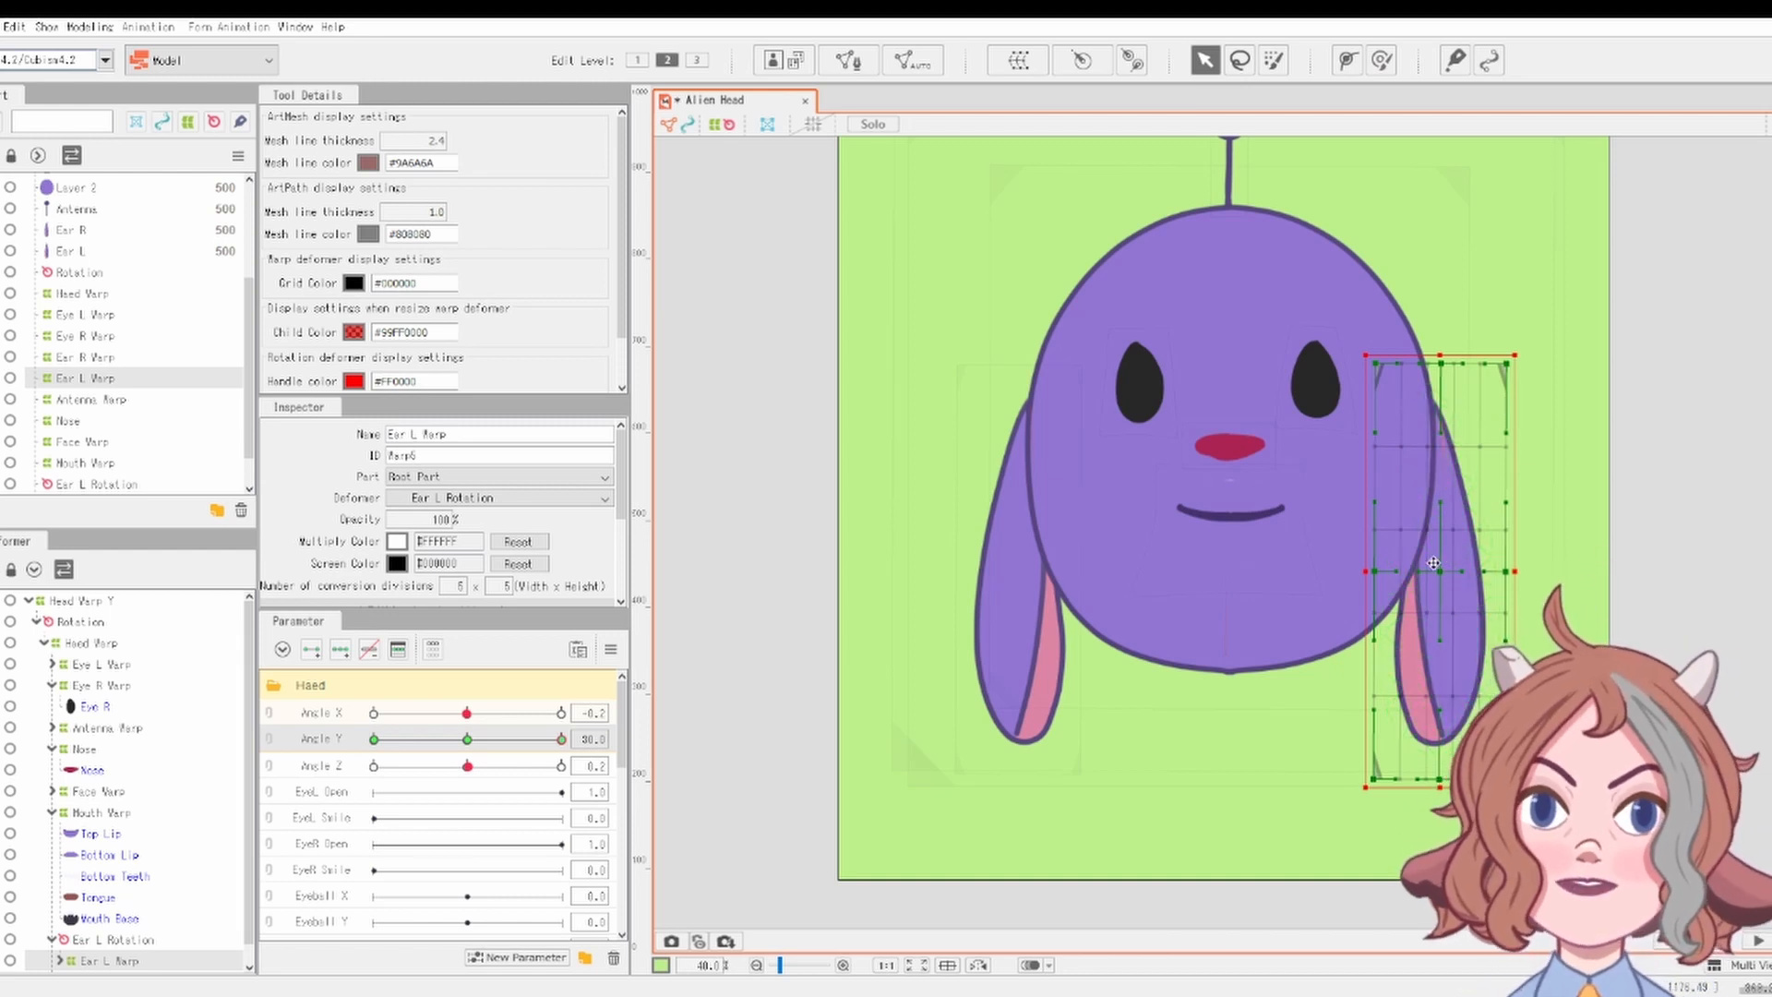
drag(1440, 566, 1445, 616)
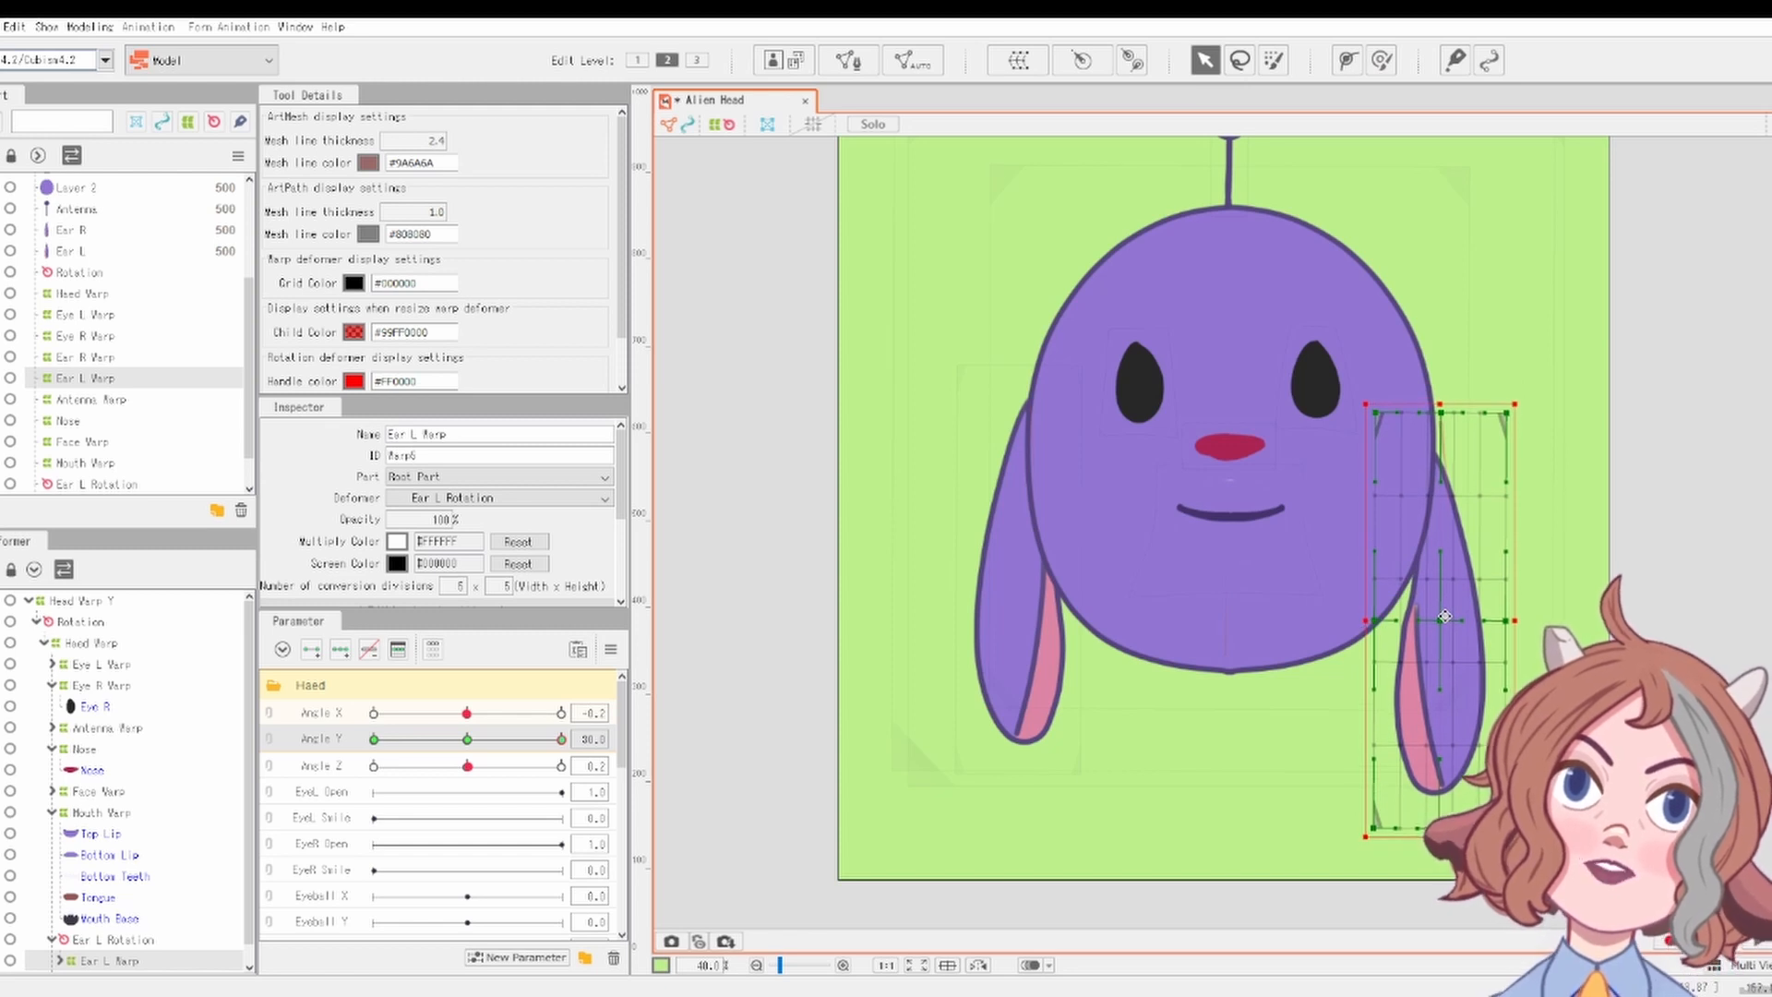
drag(549, 743, 657, 713)
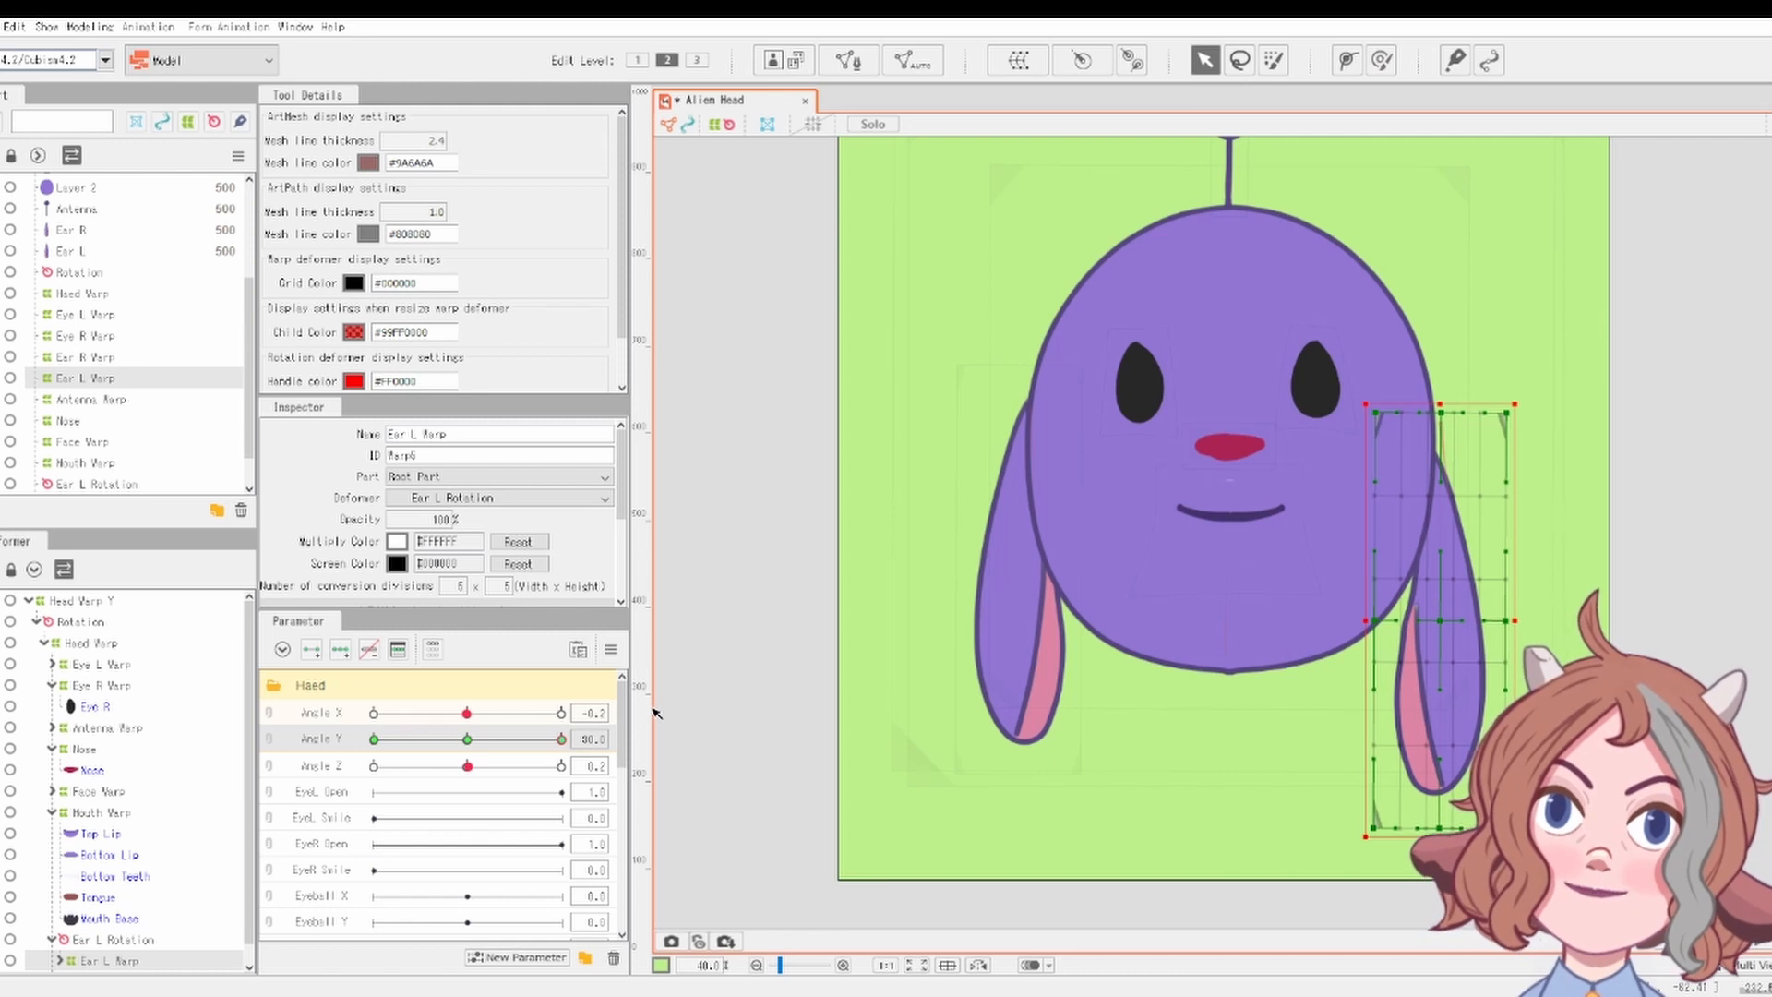
drag(562, 738, 633, 752)
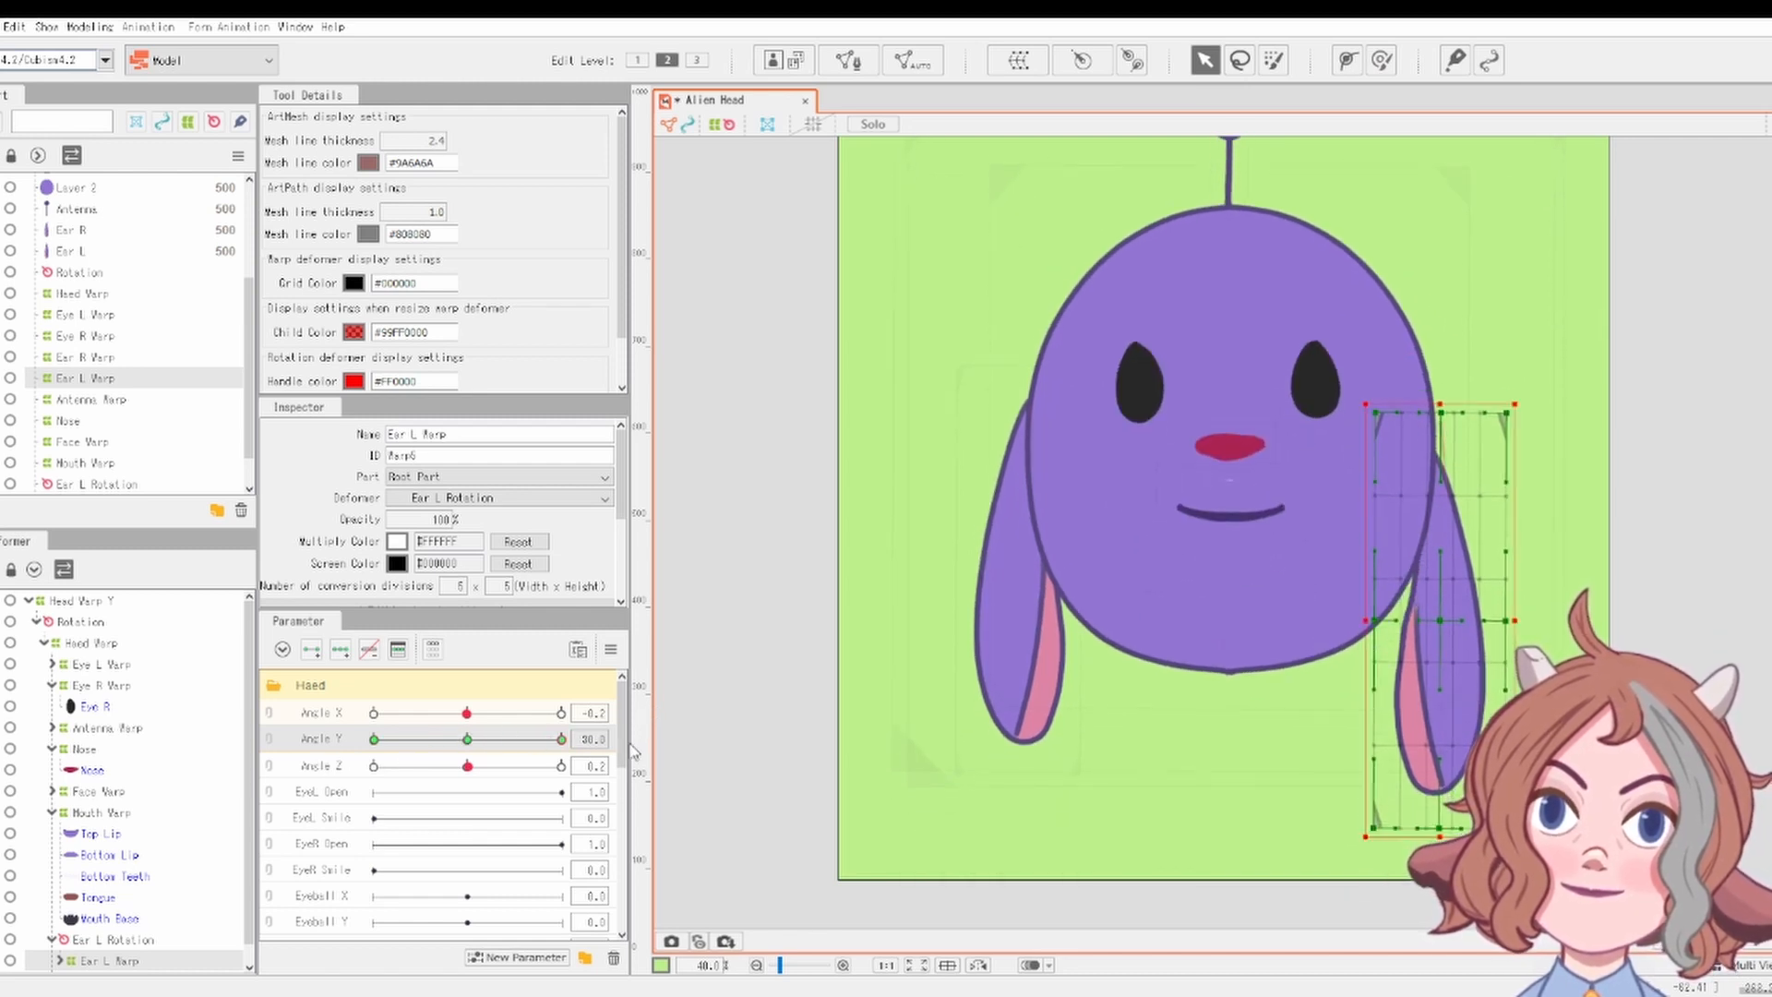
Select Ear R Warp inside Ear R Rotation, add three keys to Angle Y and move the warp downward at 30
scroll(149, 926, down, 1)
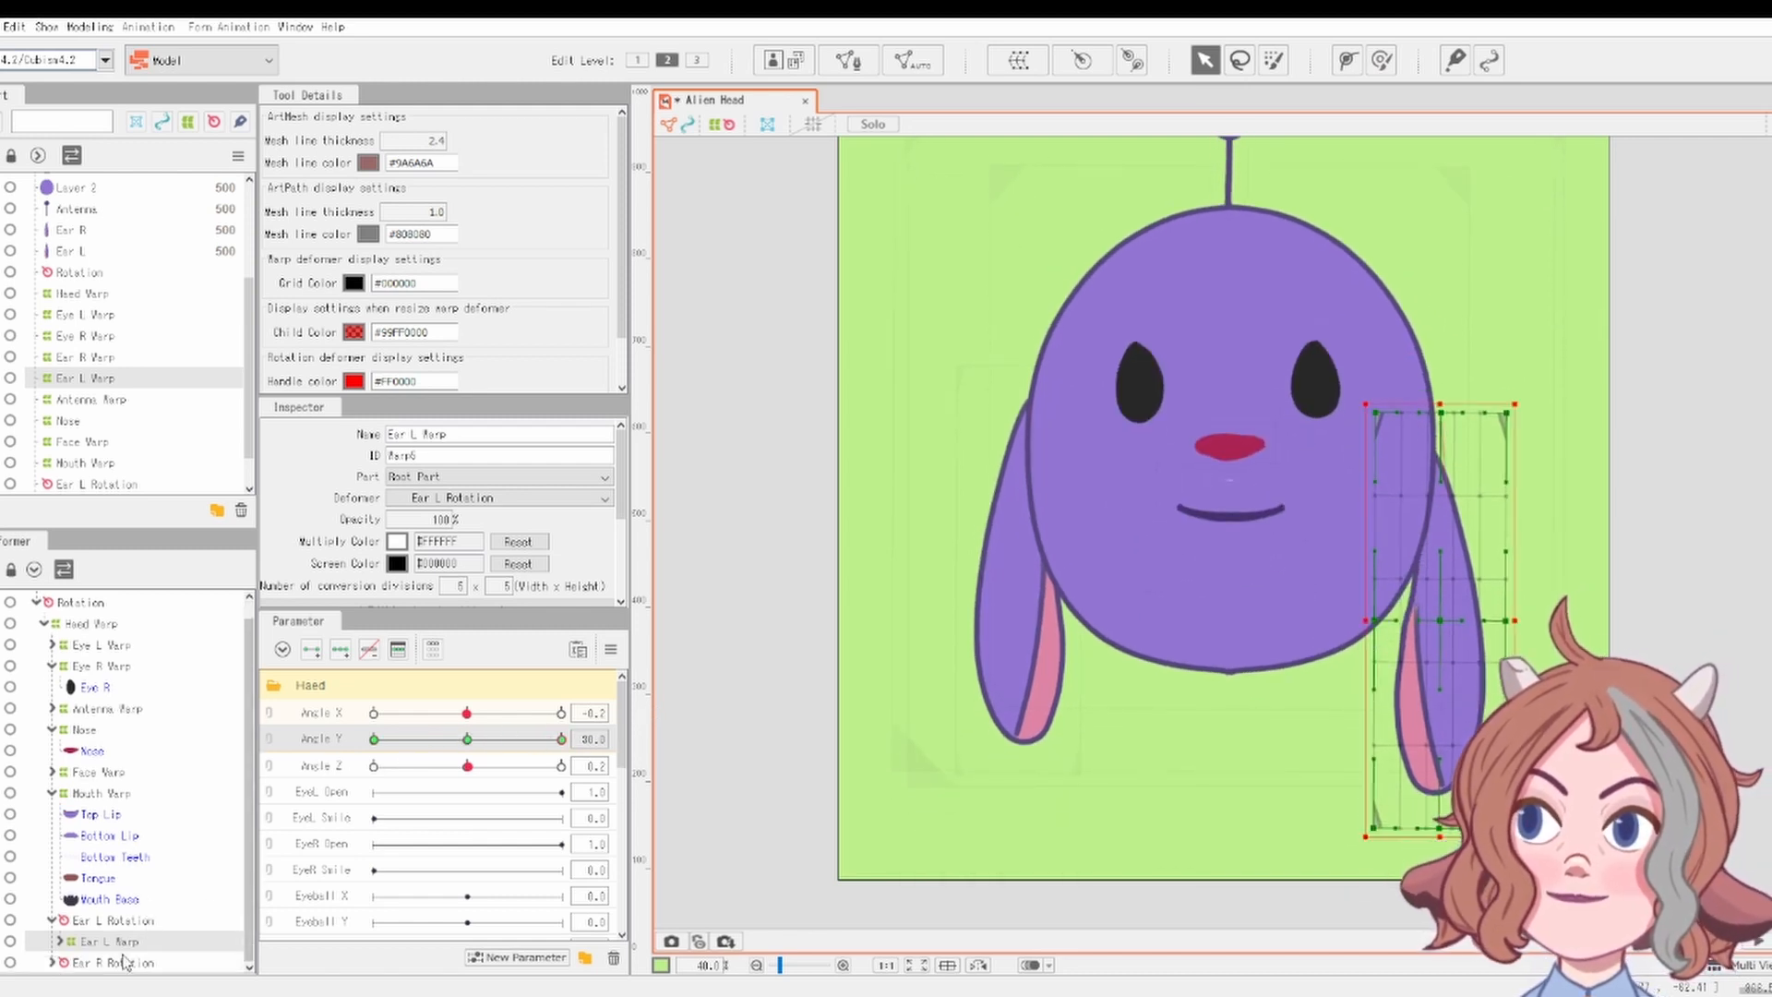
click(126, 963)
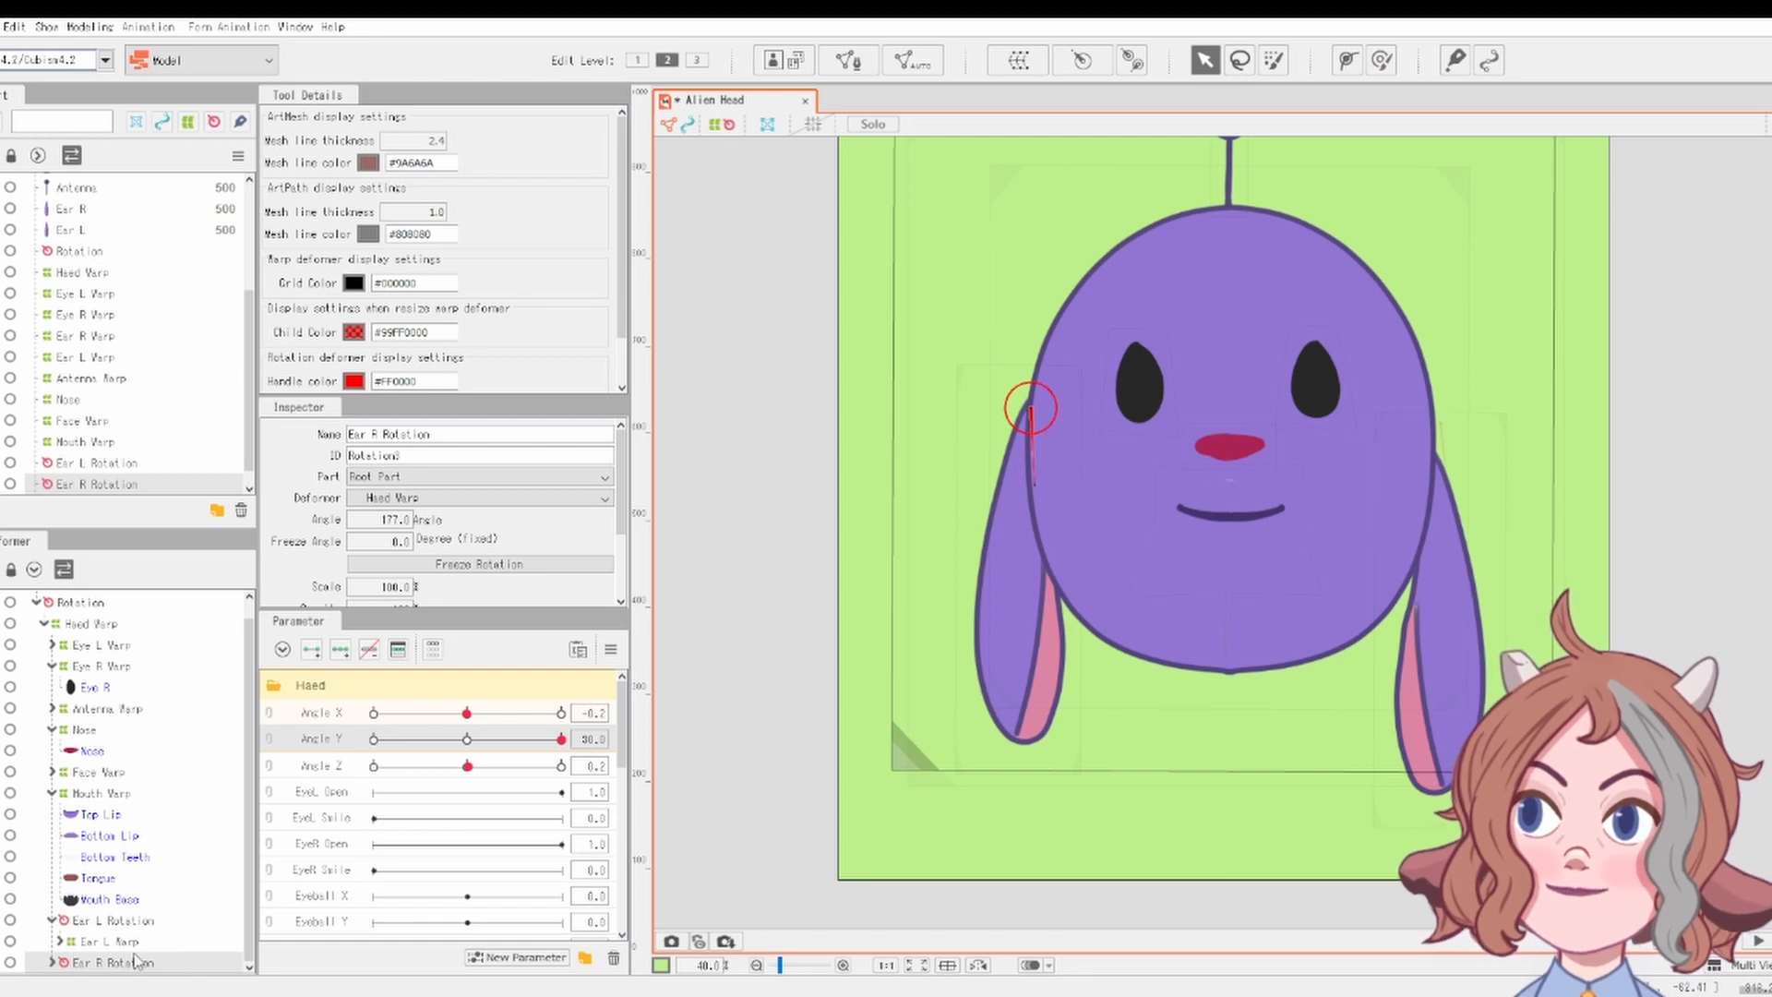
click(51, 963)
click(53, 965)
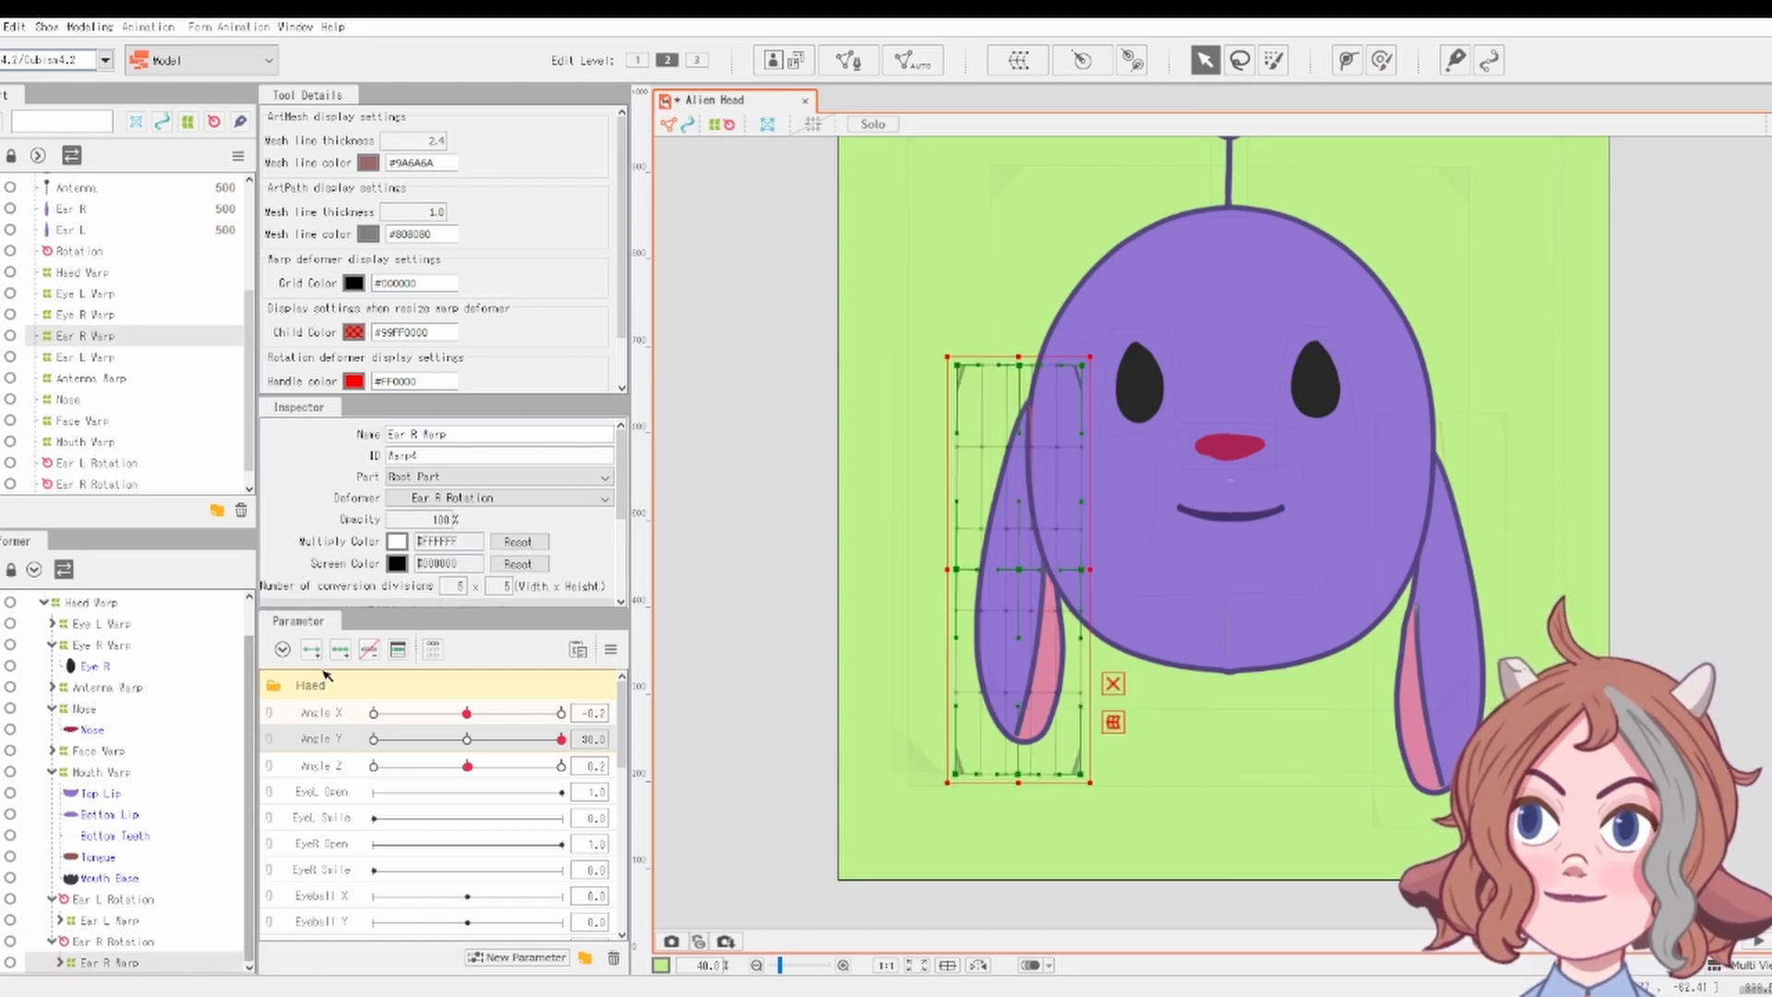
drag(1018, 570, 1018, 606)
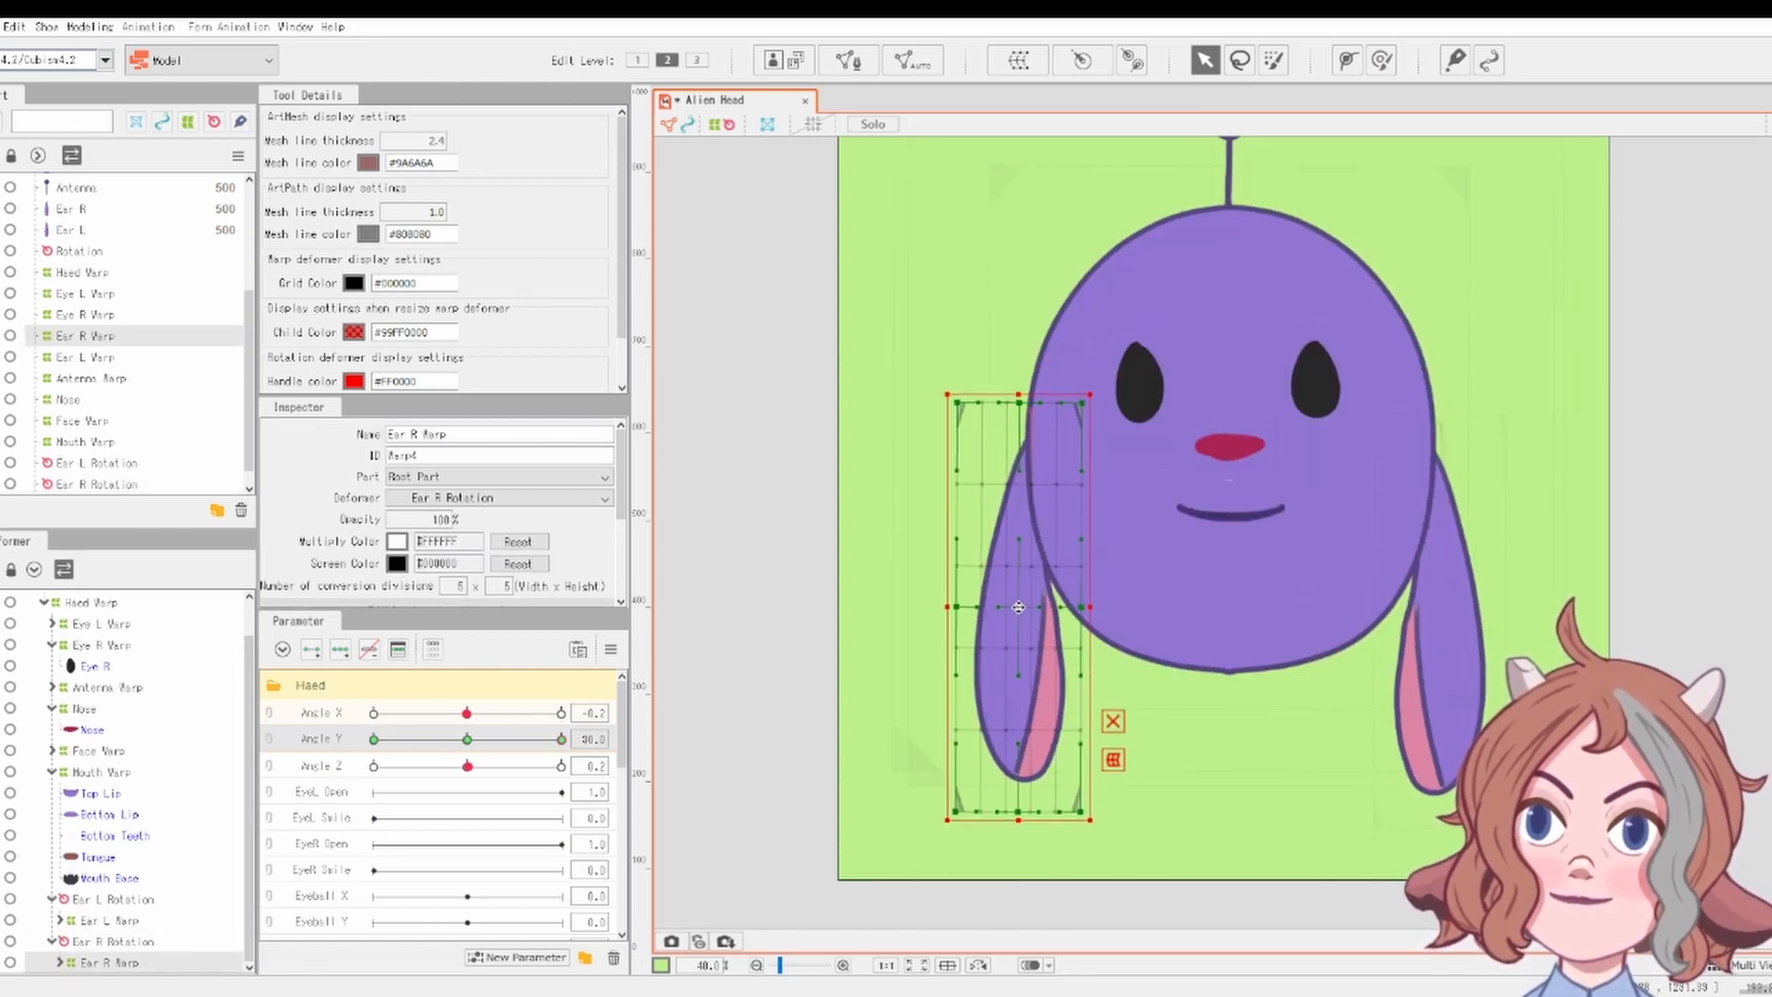
Set Angle Y to -30 and move Ear R Warp and Ear L Warp upward
drag(508, 743, 265, 805)
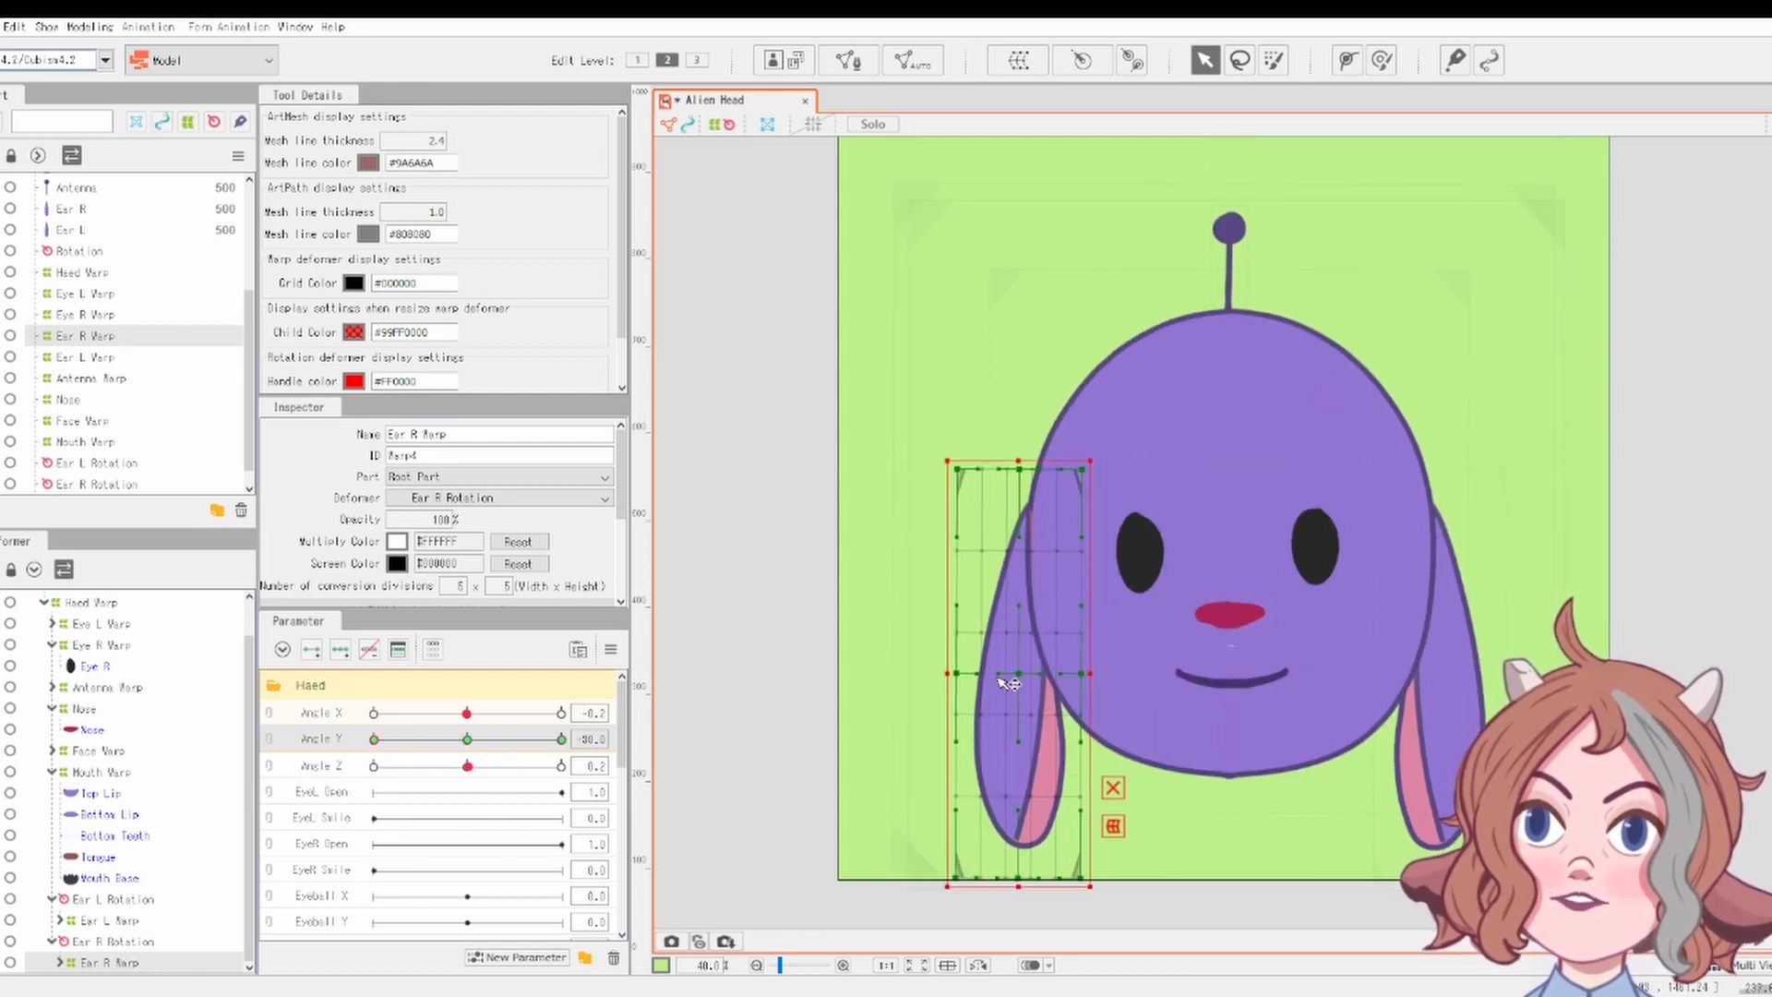
drag(1019, 672, 1019, 614)
click(1455, 663)
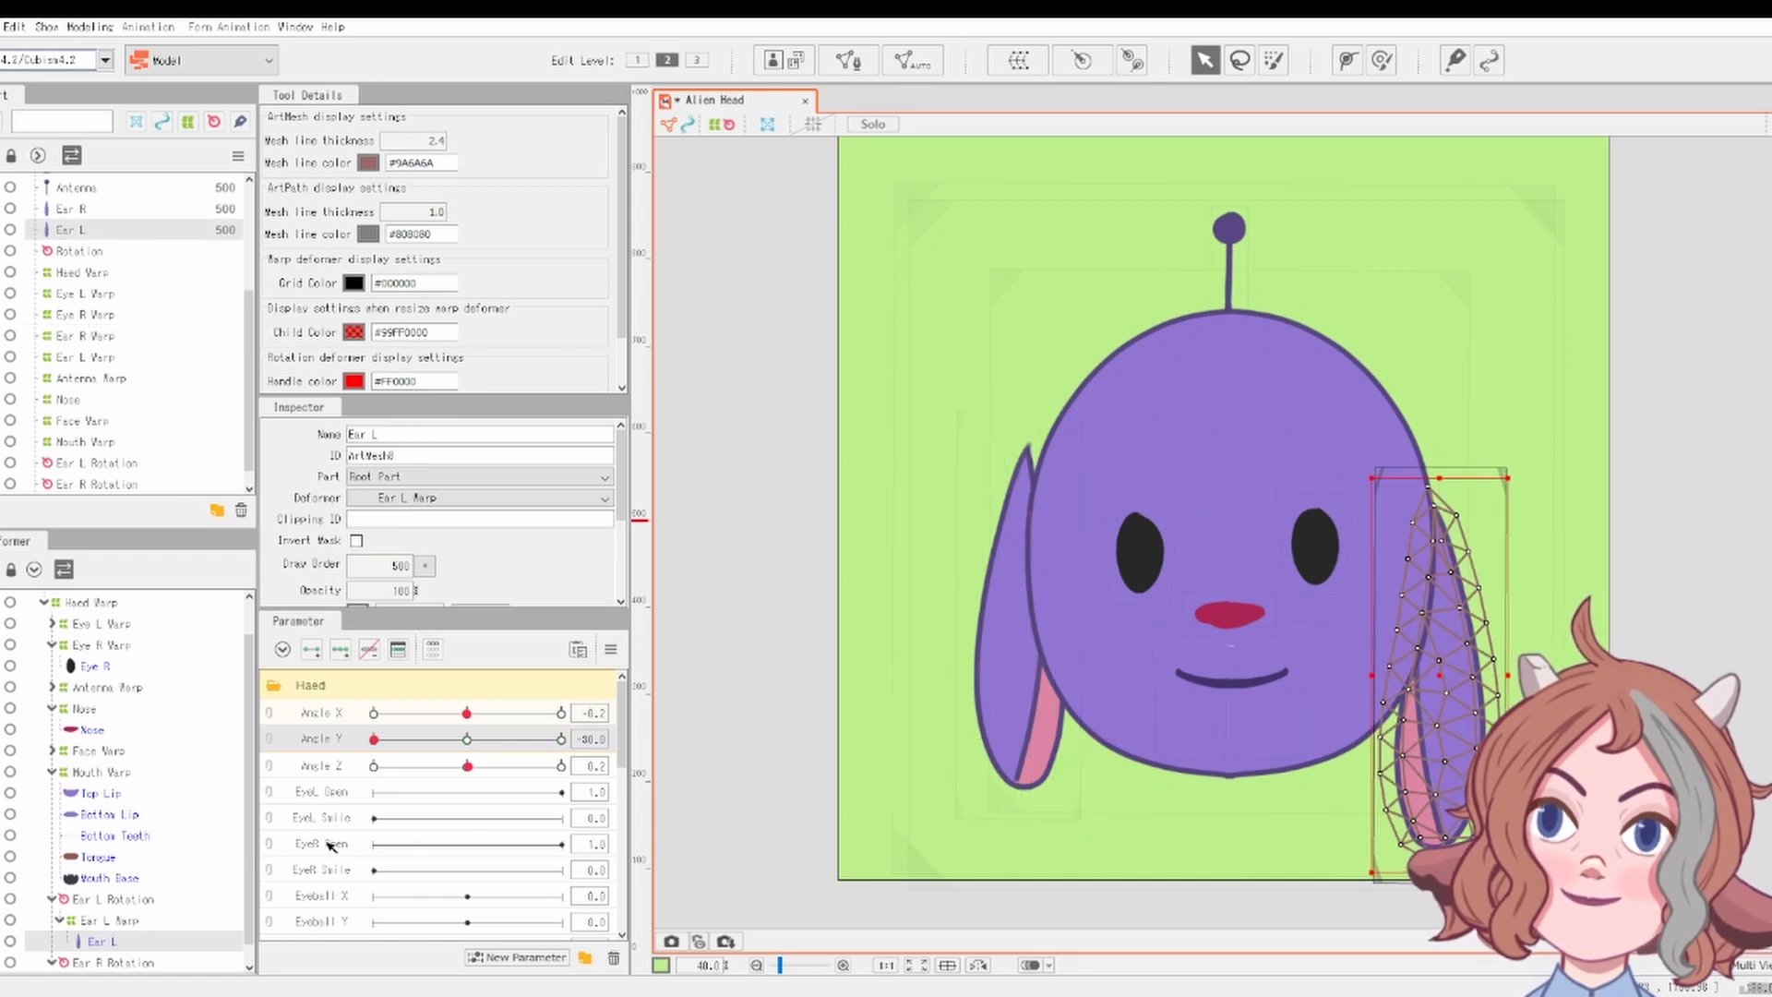
click(1476, 669)
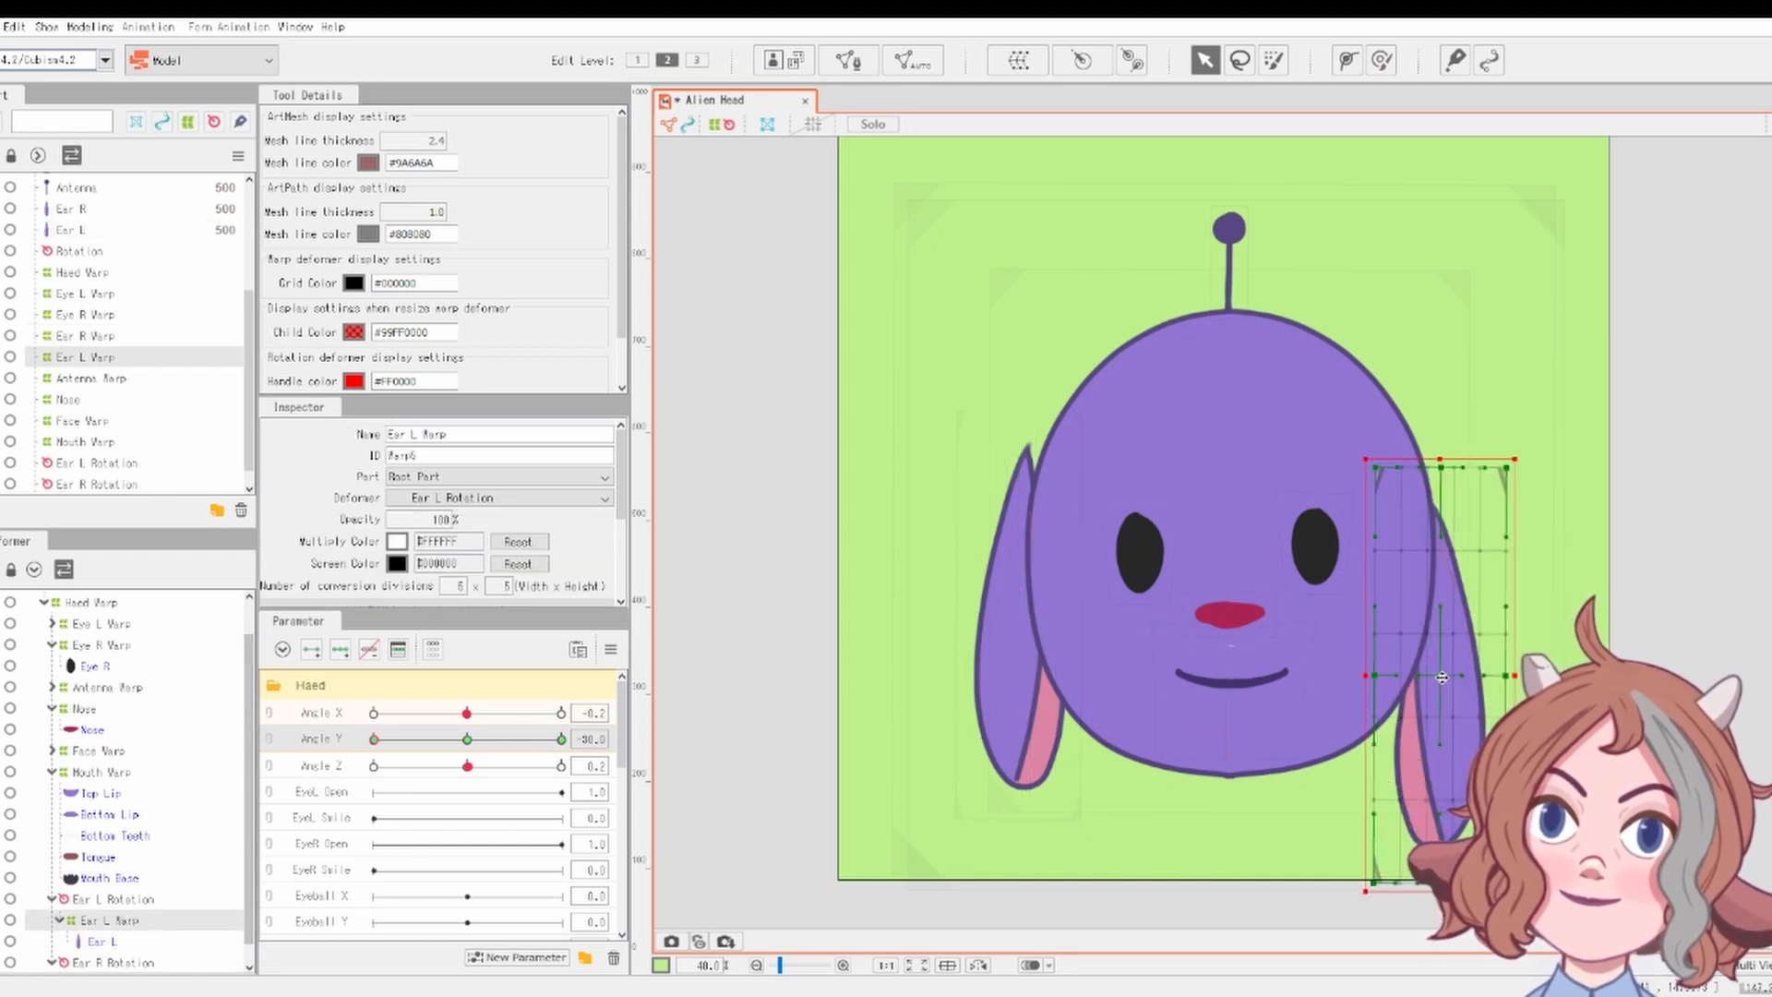
drag(1442, 676, 1444, 625)
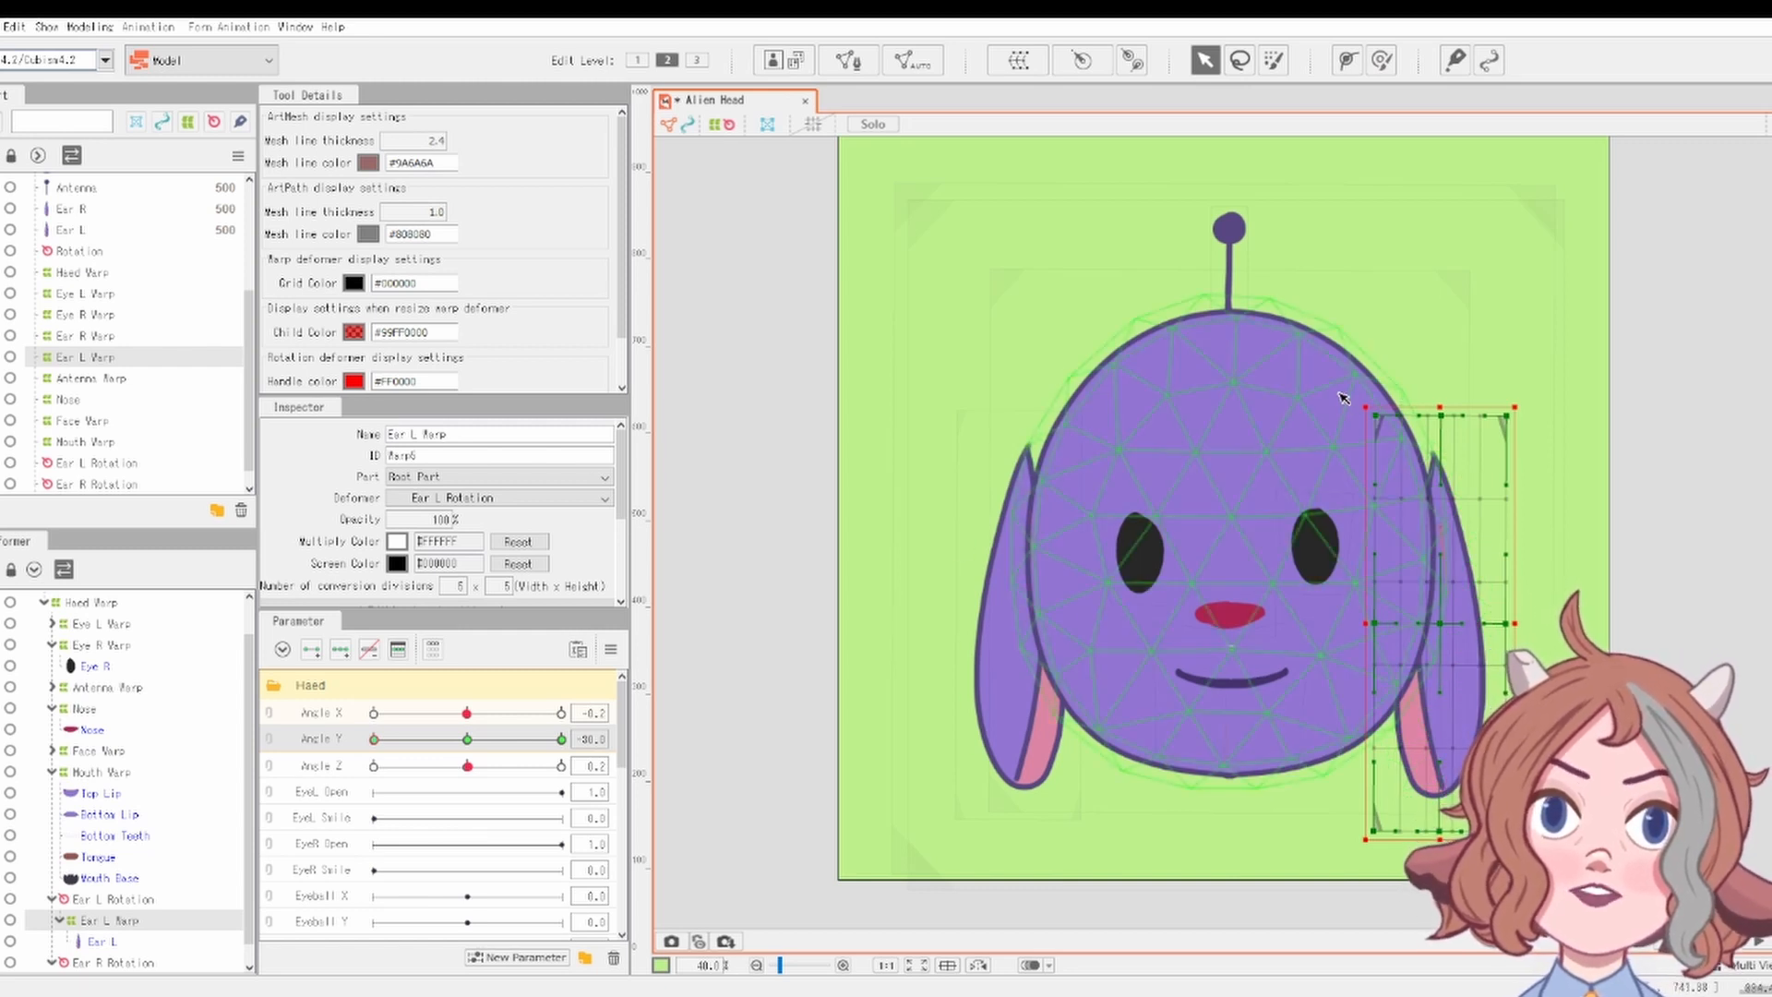
At Angle Y -30, rotate Ear L Warp and Ear R Warp so both ears flare outward from the head
drag(1358, 395, 1306, 436)
scroll(221, 884, down, 1)
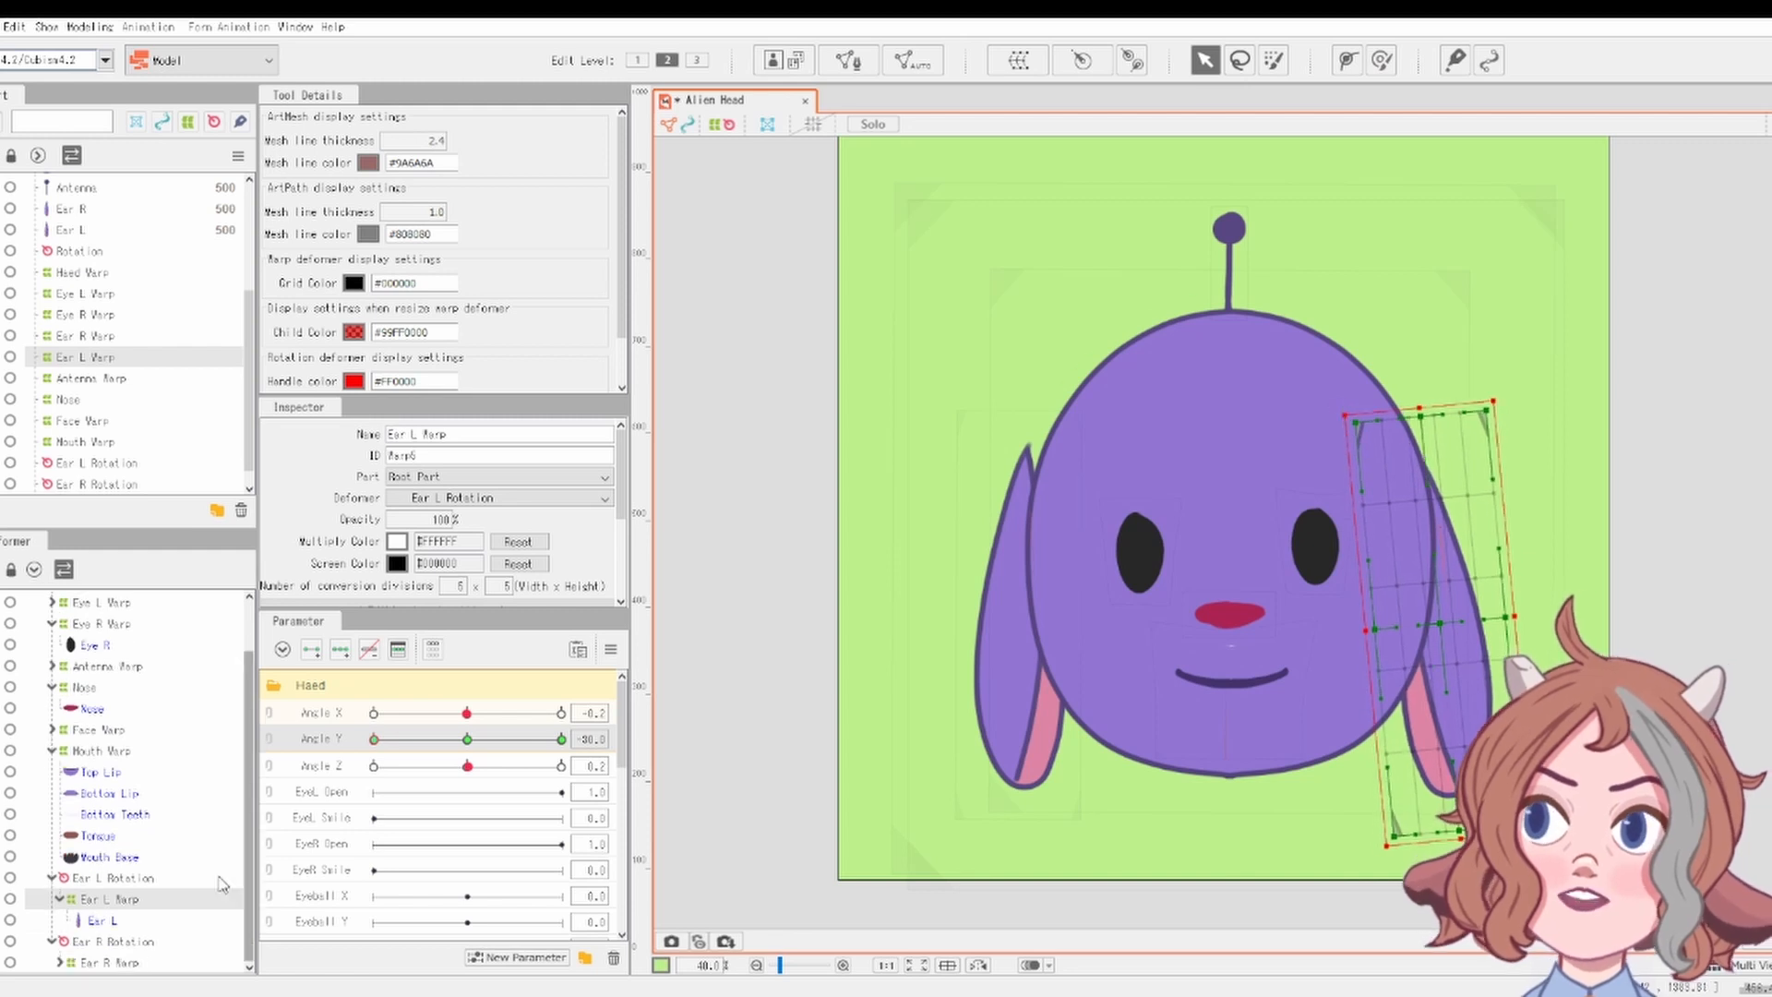
click(140, 944)
click(134, 965)
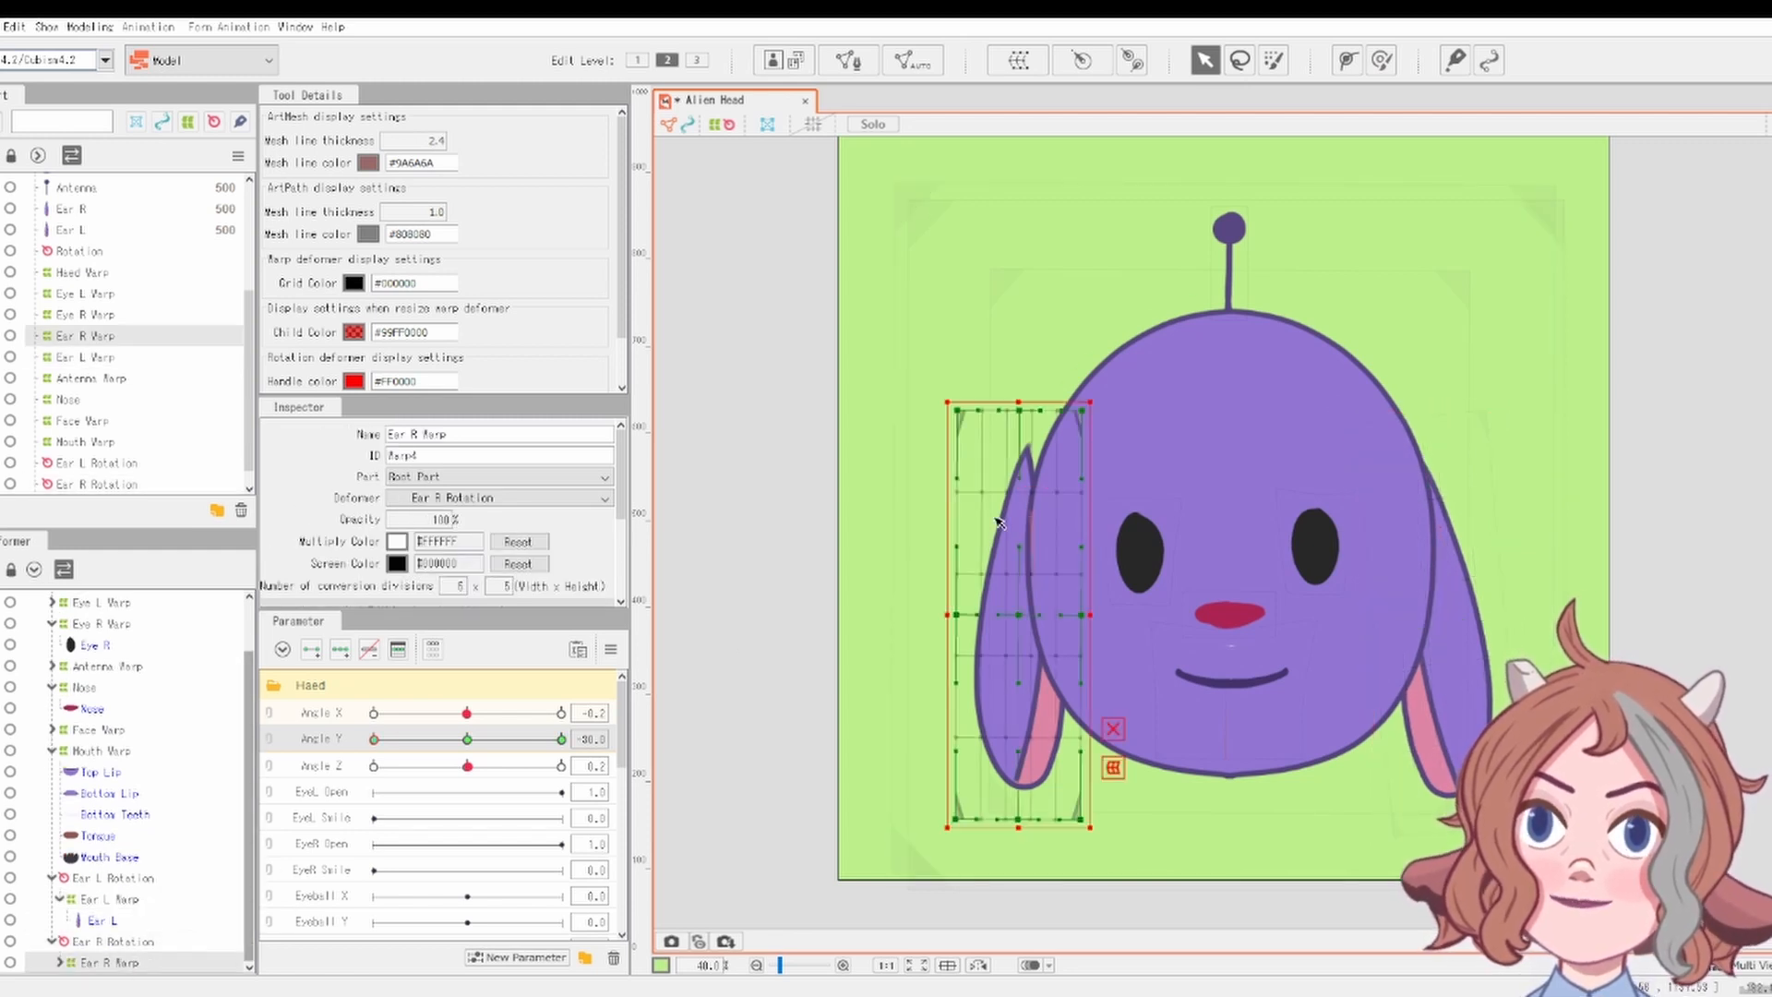
drag(1094, 389, 1125, 397)
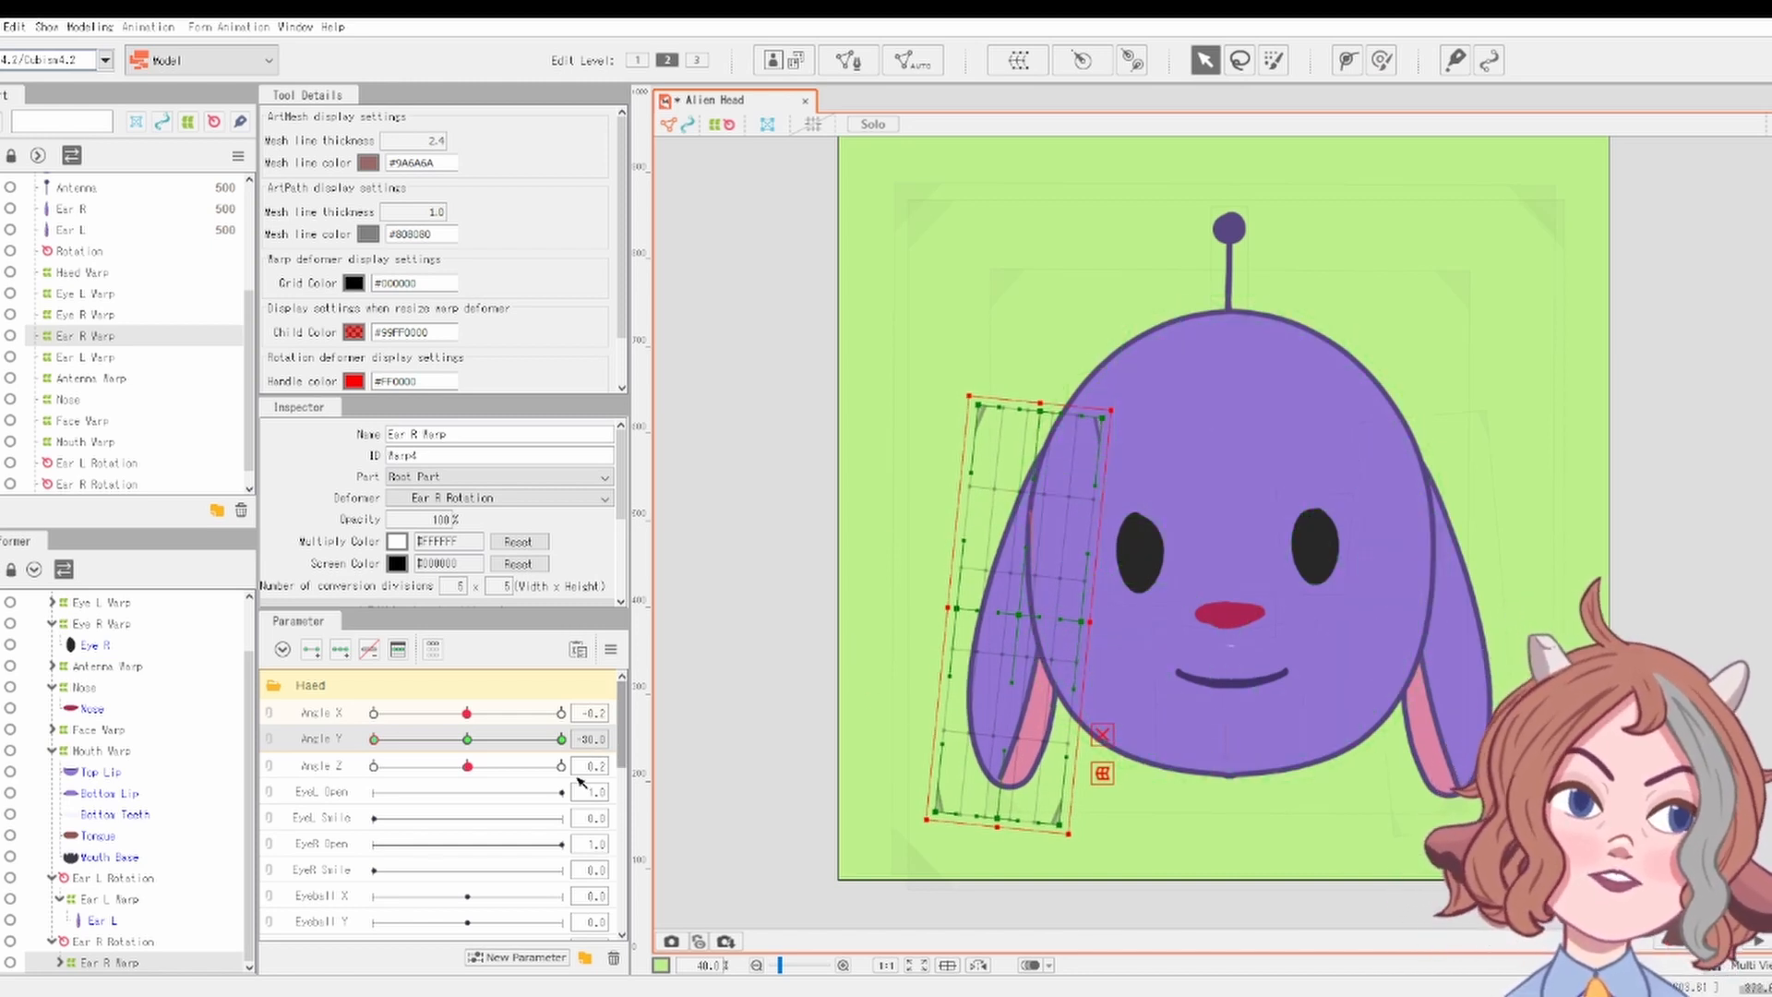
drag(468, 744, 666, 723)
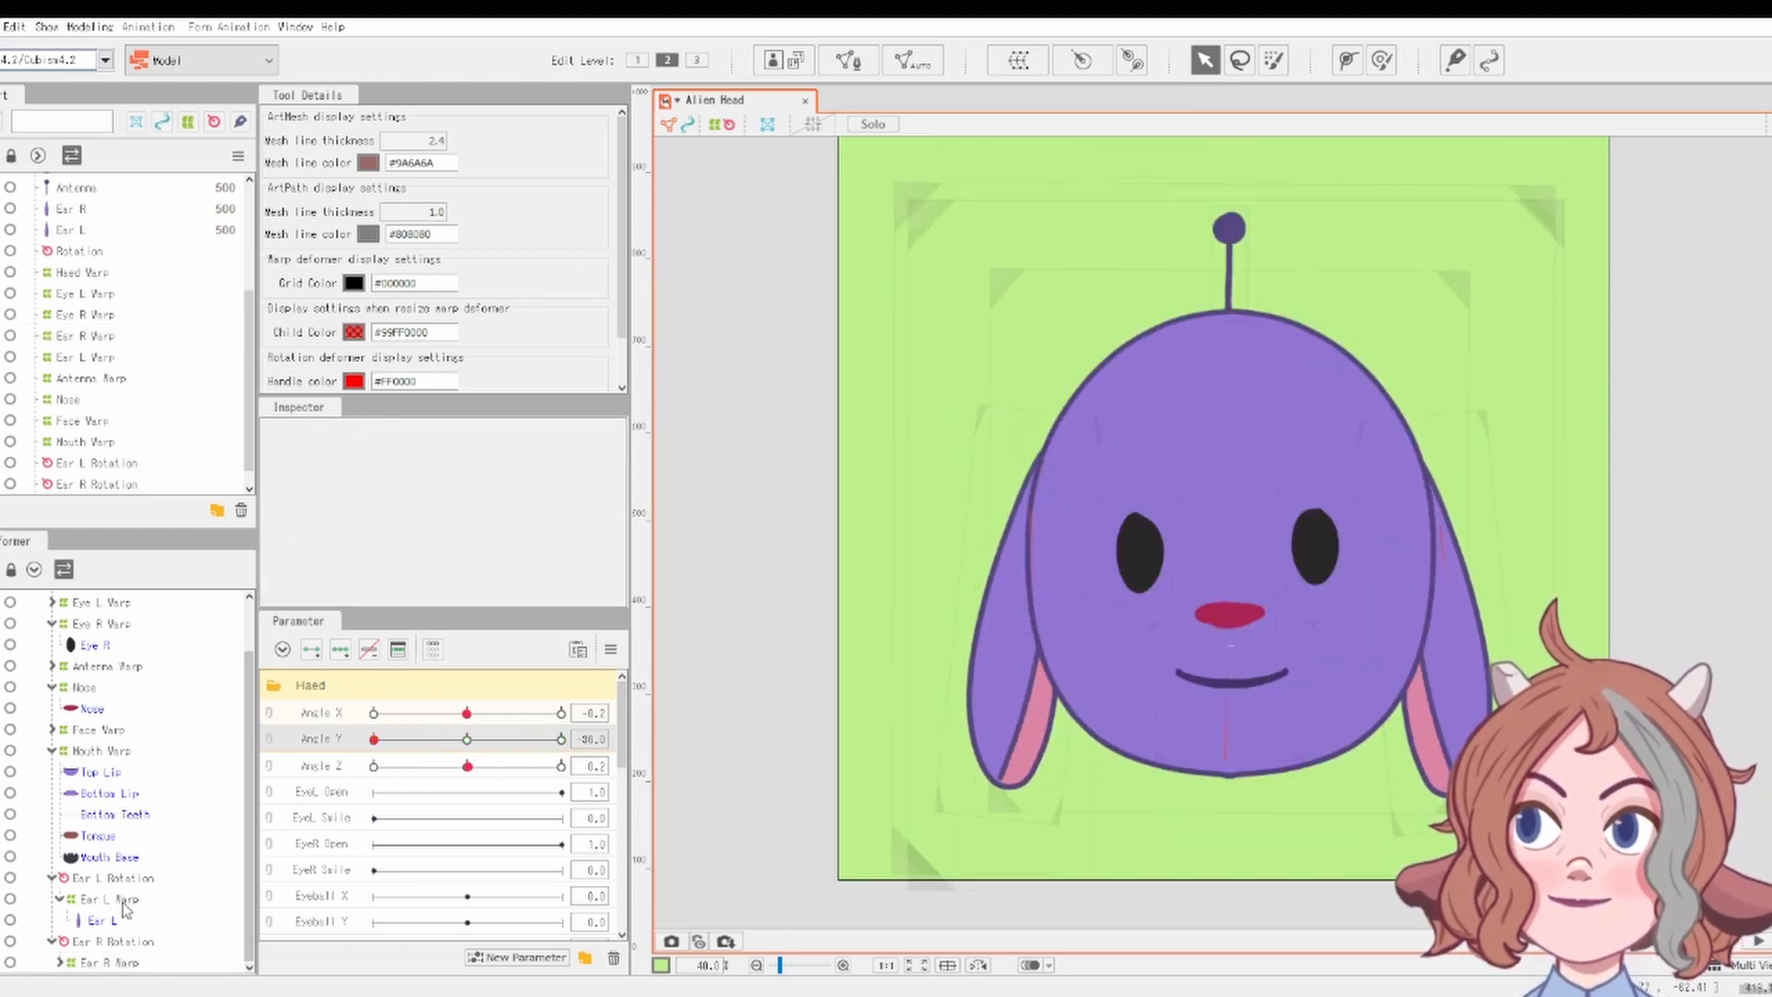
Select Ear L Warp, move it straight up and rotate it further outward at Angle Y -30
click(122, 901)
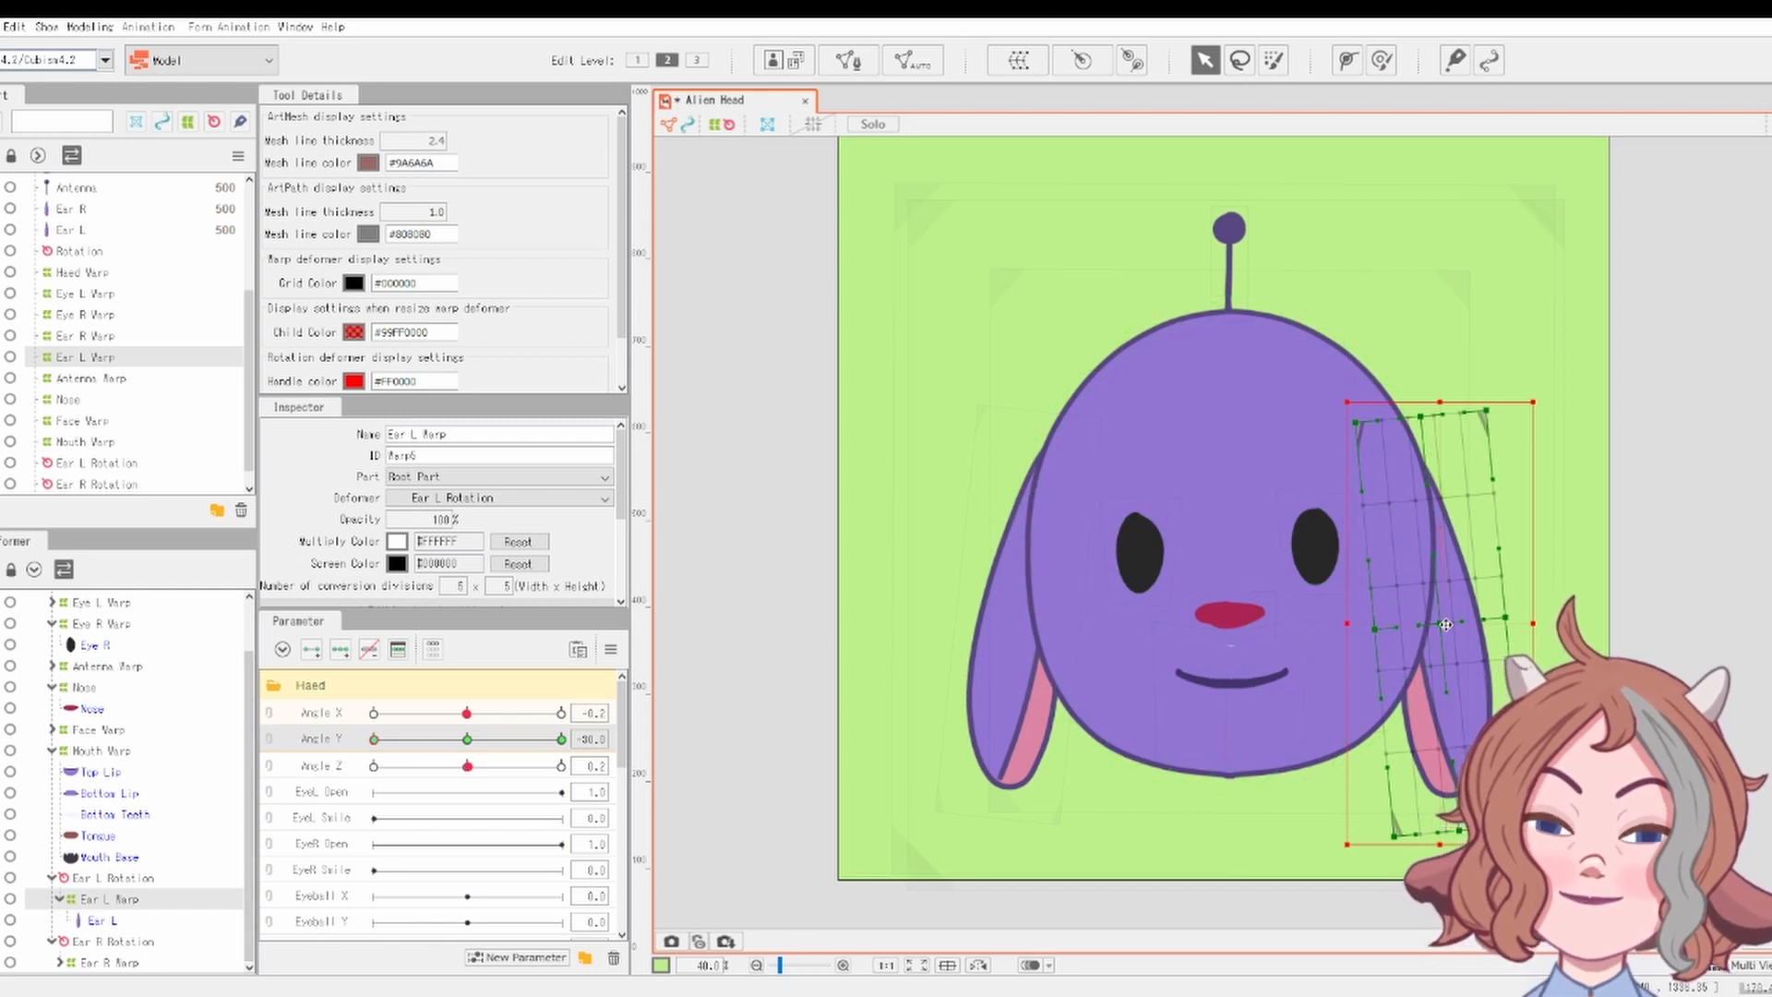
drag(1445, 625, 1436, 577)
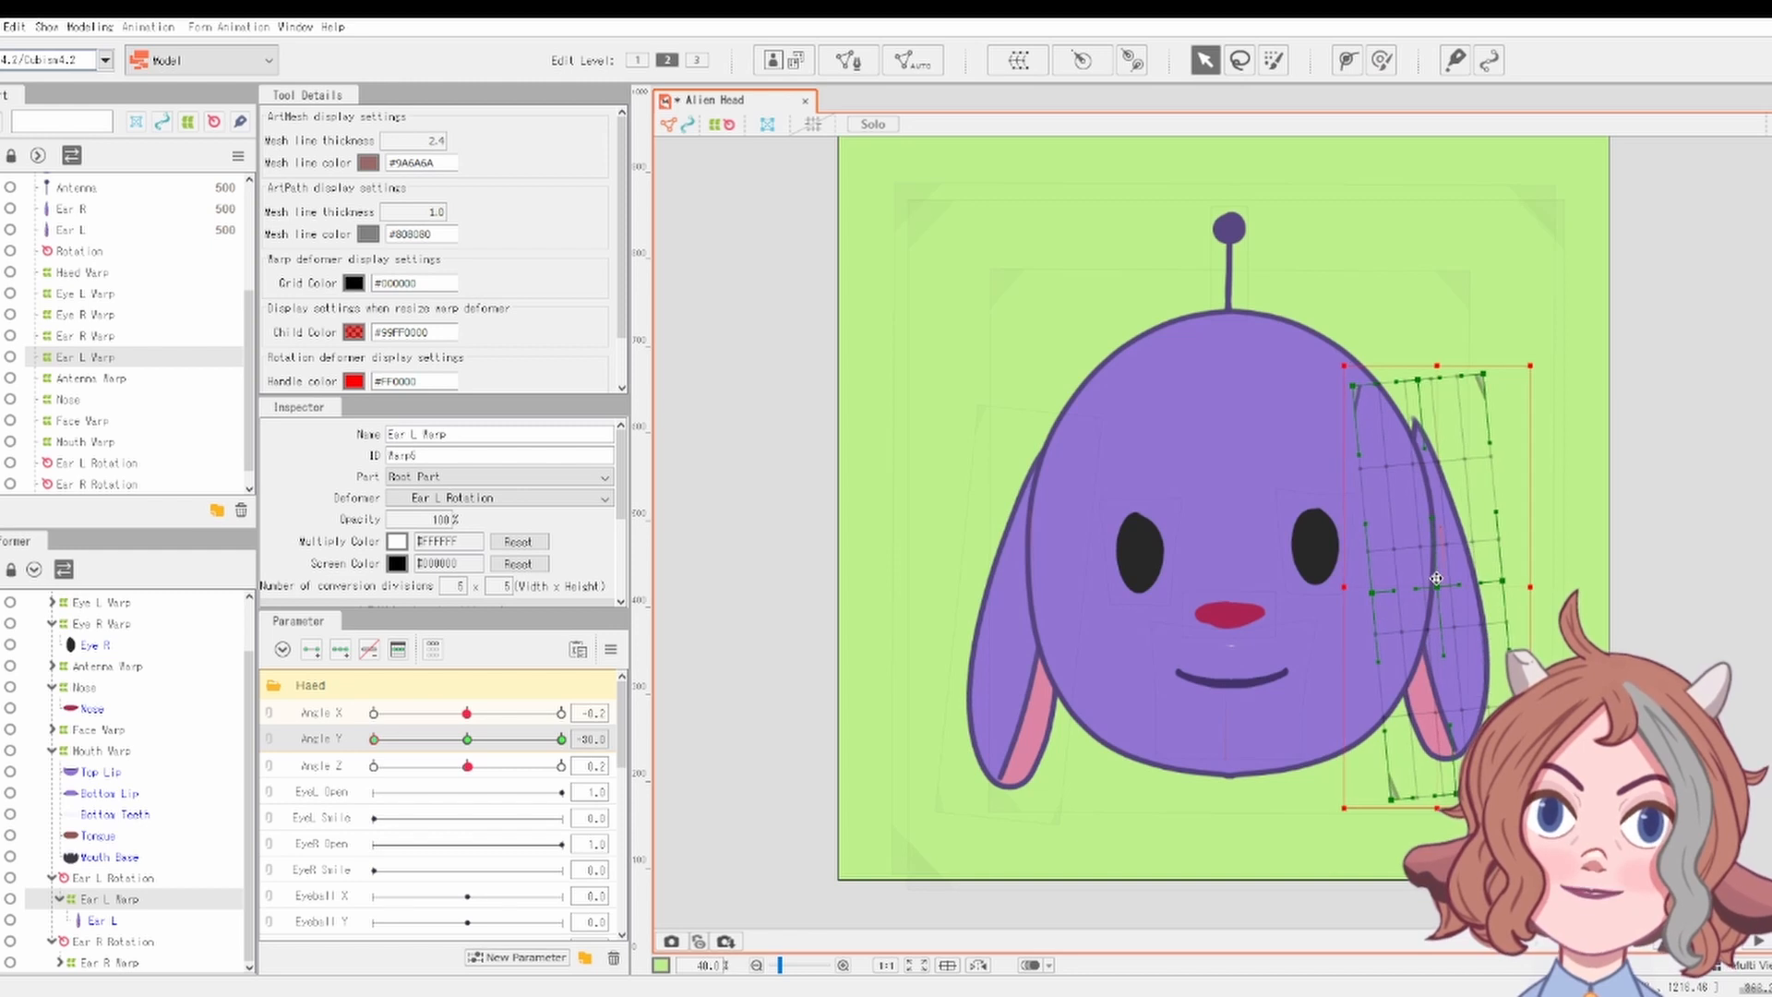
key(ctrl+z)
drag(480, 739, 365, 794)
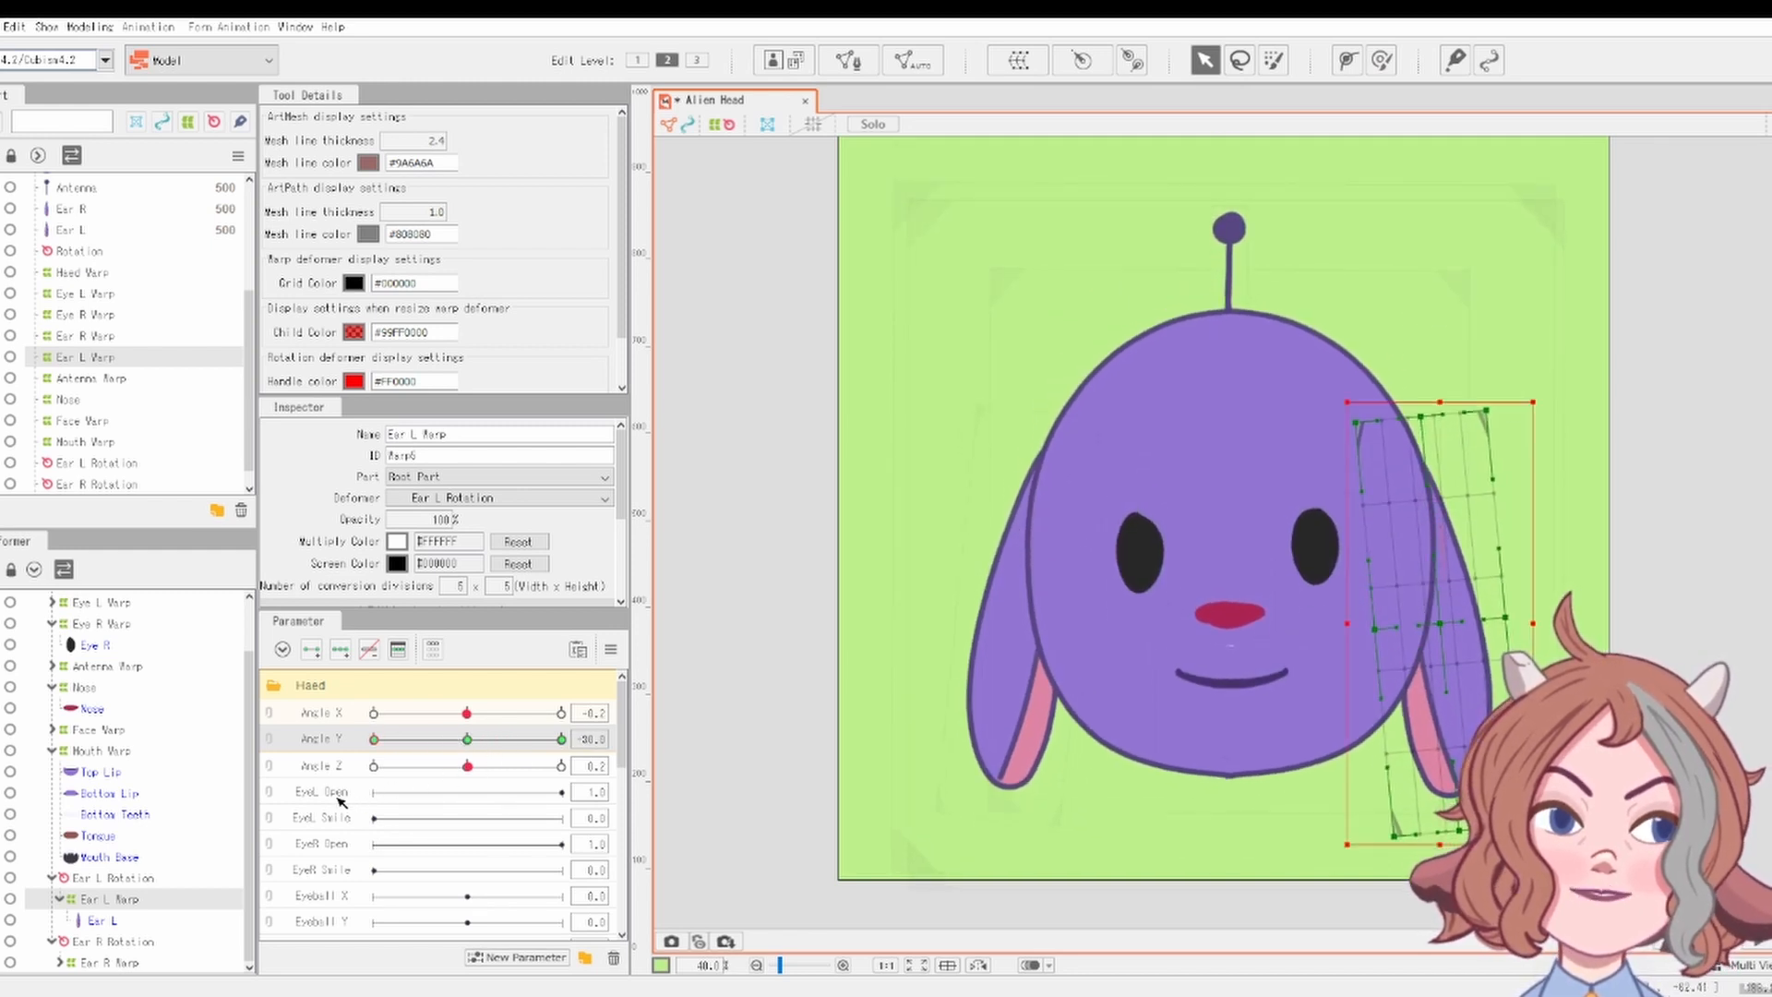
drag(1443, 621, 1443, 579)
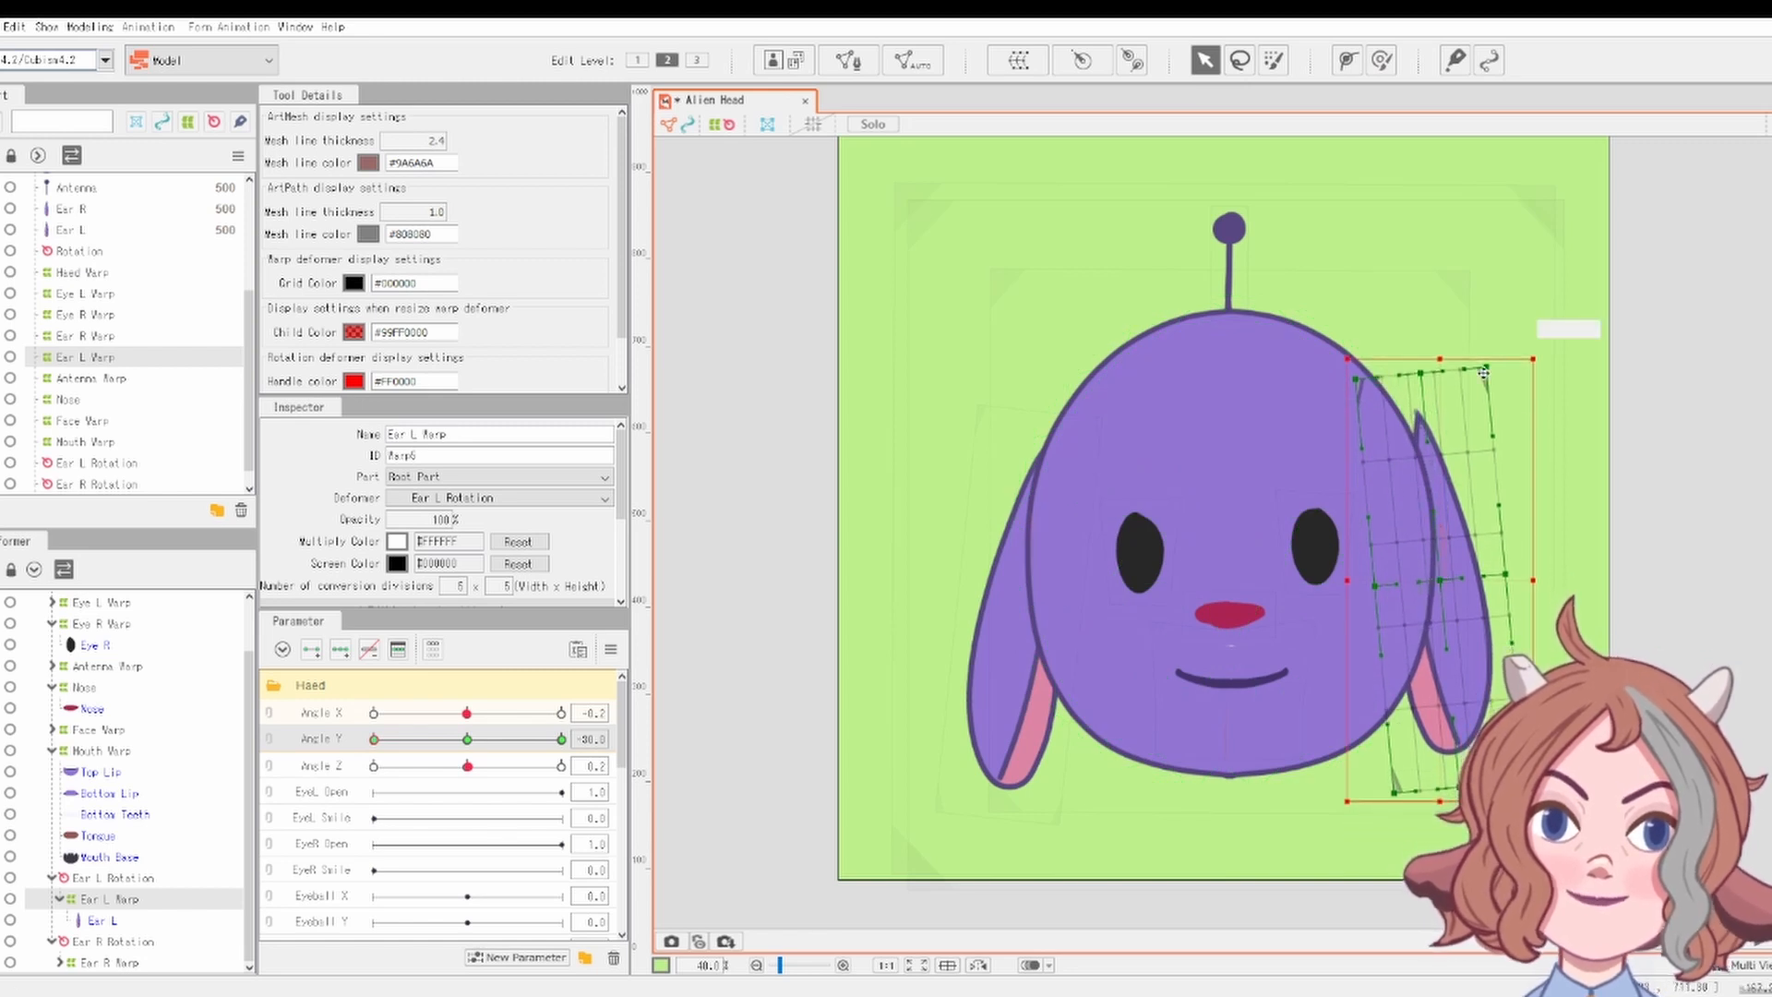
drag(1339, 349, 1318, 372)
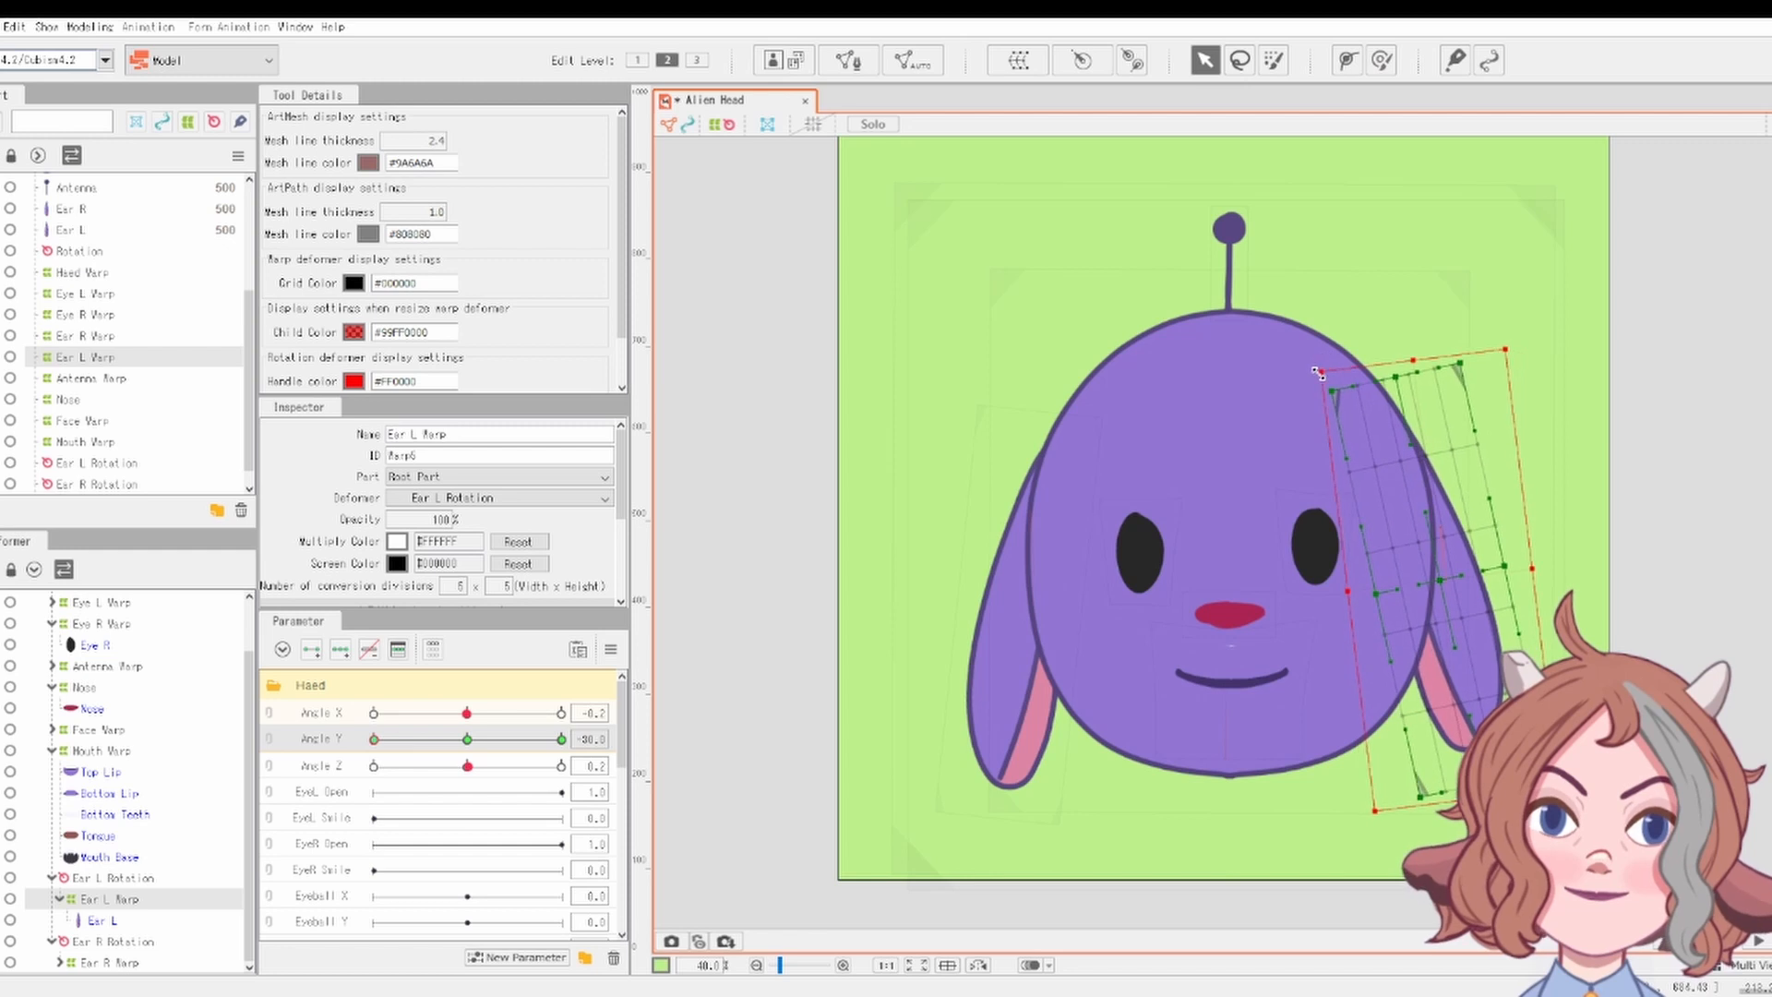
Select Ear R Warp, move it upward to match the other ear and rotate it further outward at Angle Y -30
click(109, 943)
click(88, 962)
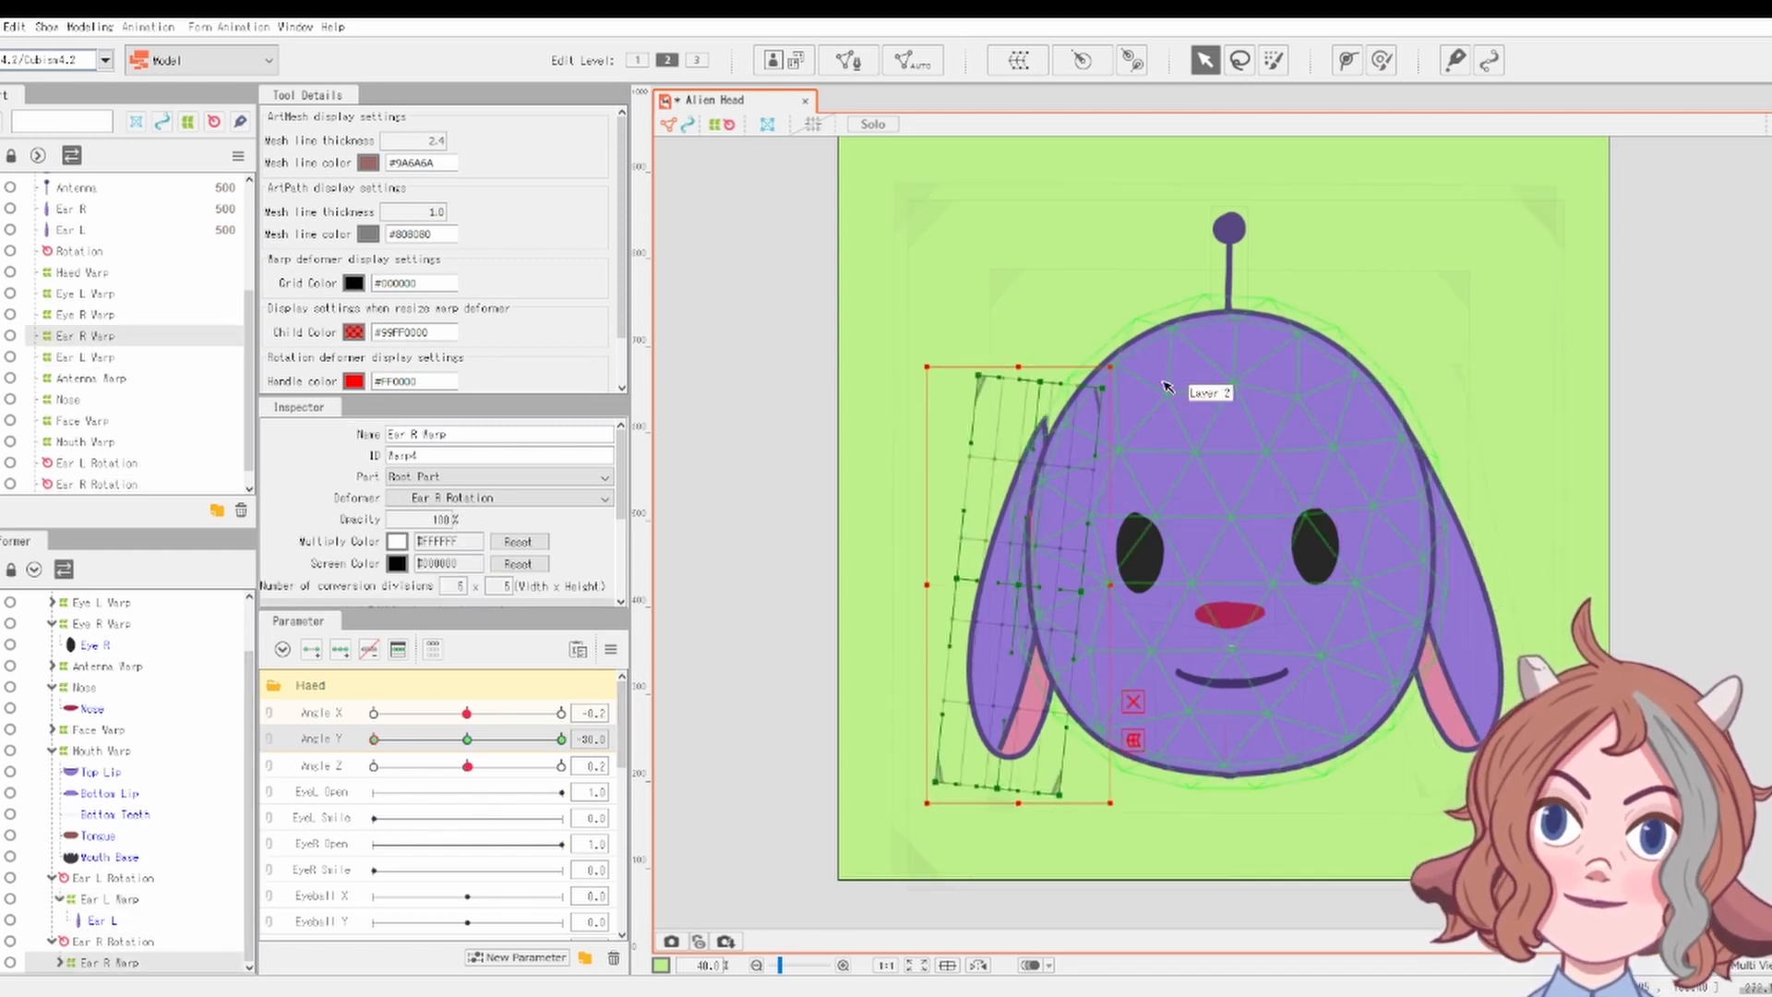
drag(1117, 361, 1138, 369)
drag(560, 739, 347, 849)
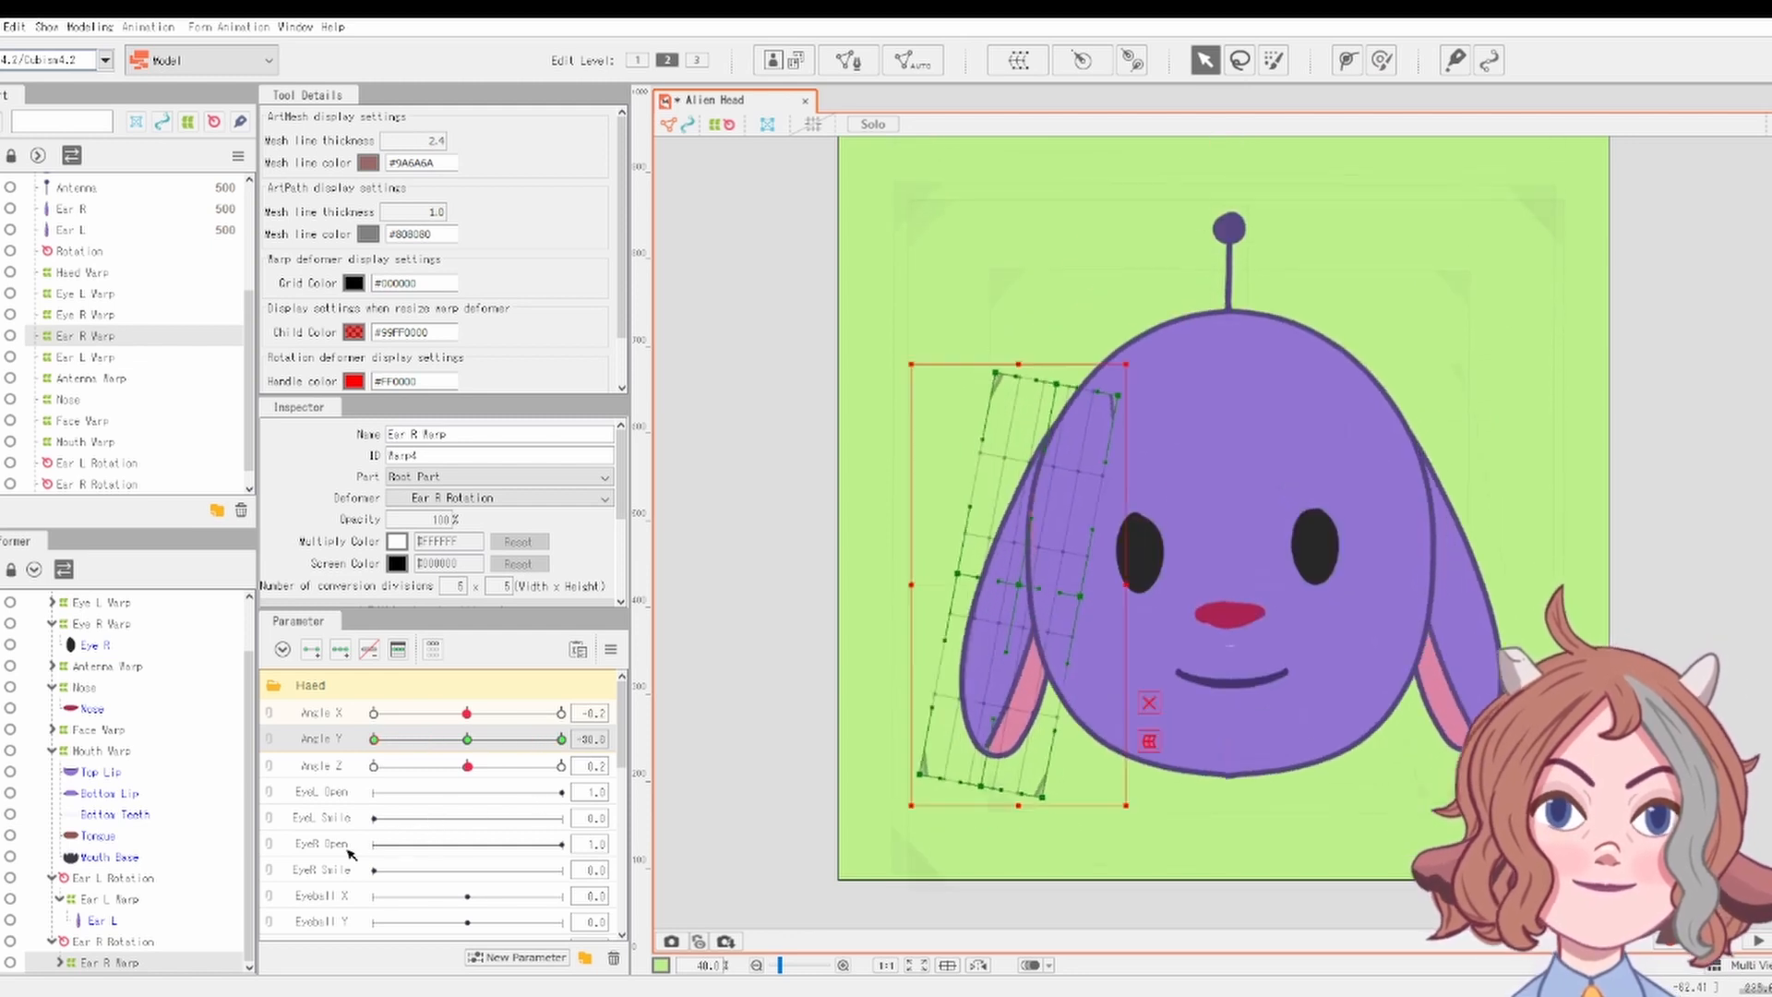
Sweep Angle Y to check the ears and try rotating Ear R Warp back inward at -30
scroll(1460, 498, down, 2)
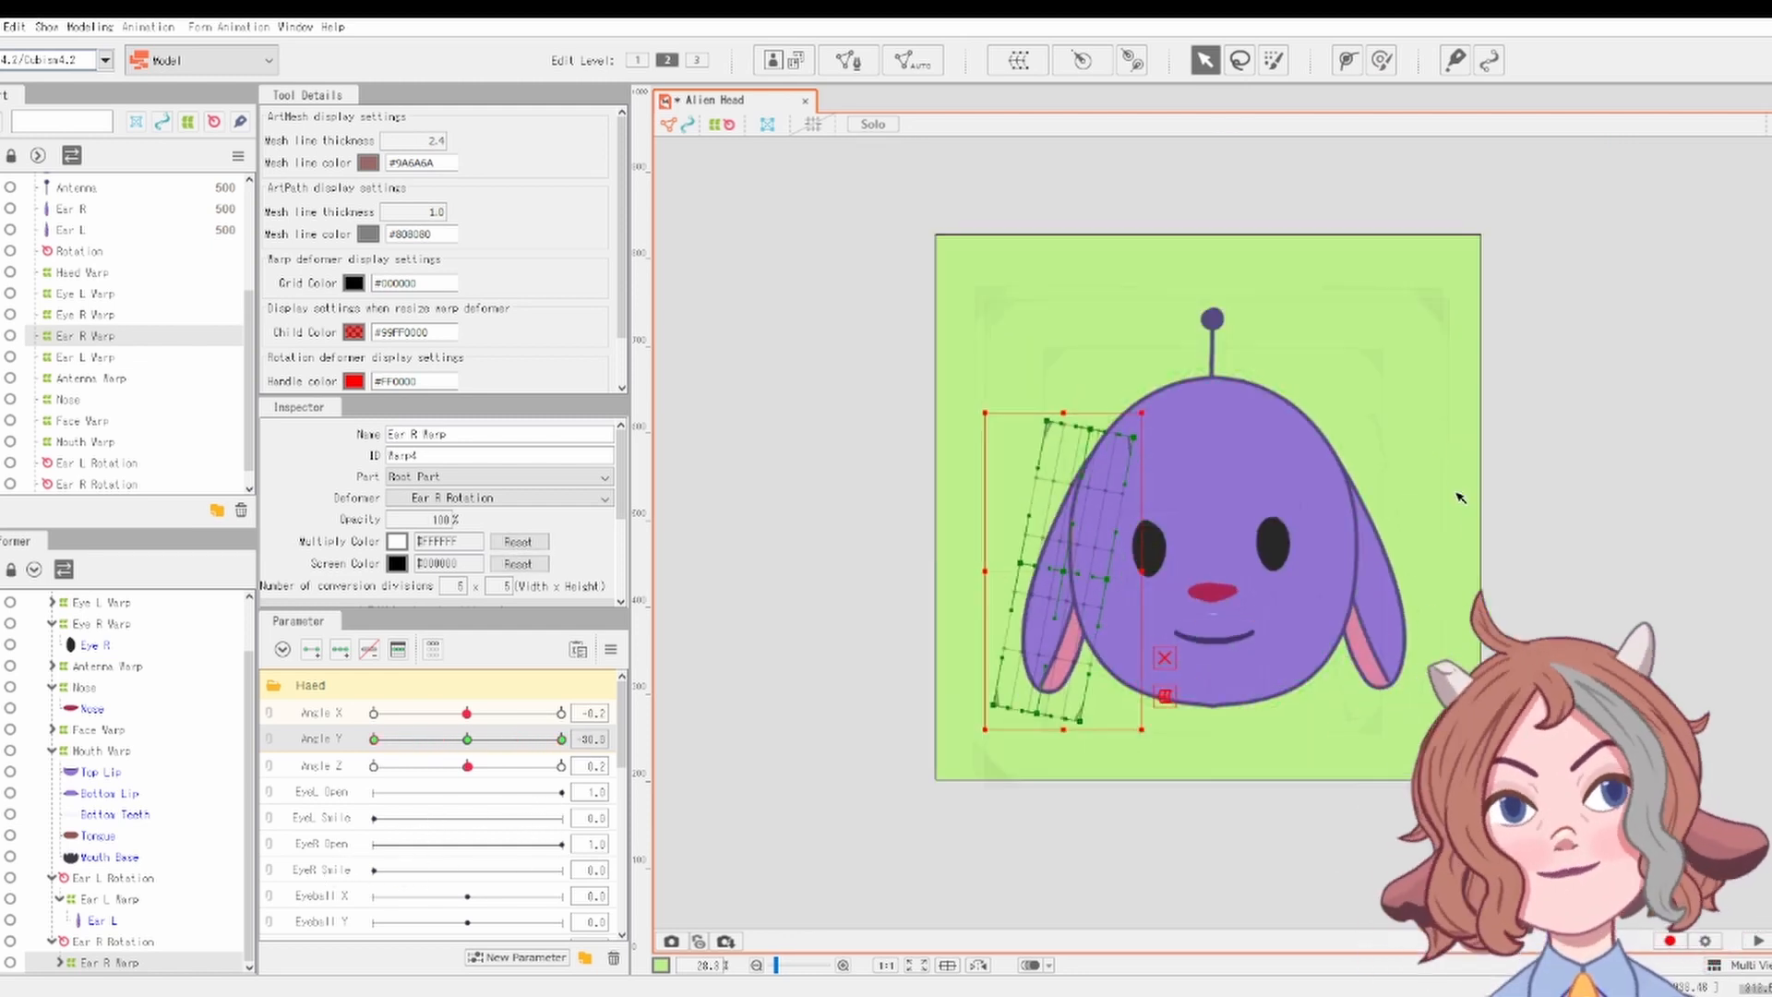
drag(1460, 499, 1444, 435)
drag(560, 738, 360, 849)
drag(958, 684, 984, 696)
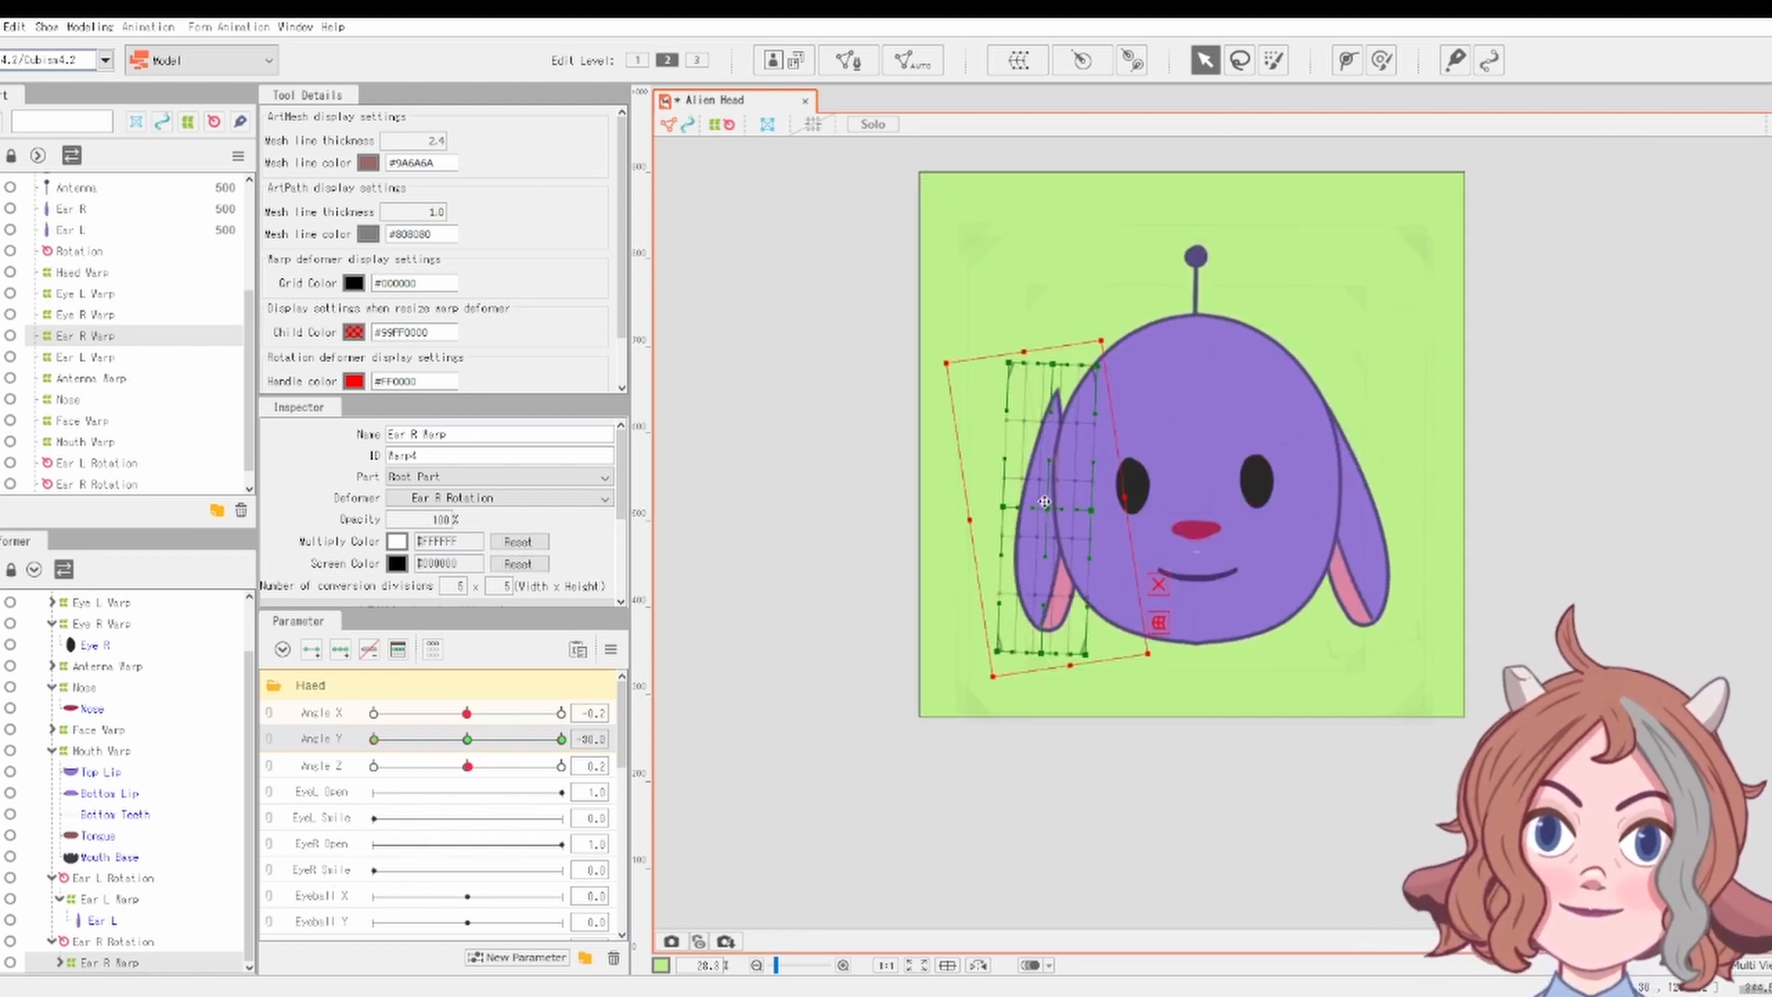
drag(373, 739, 353, 869)
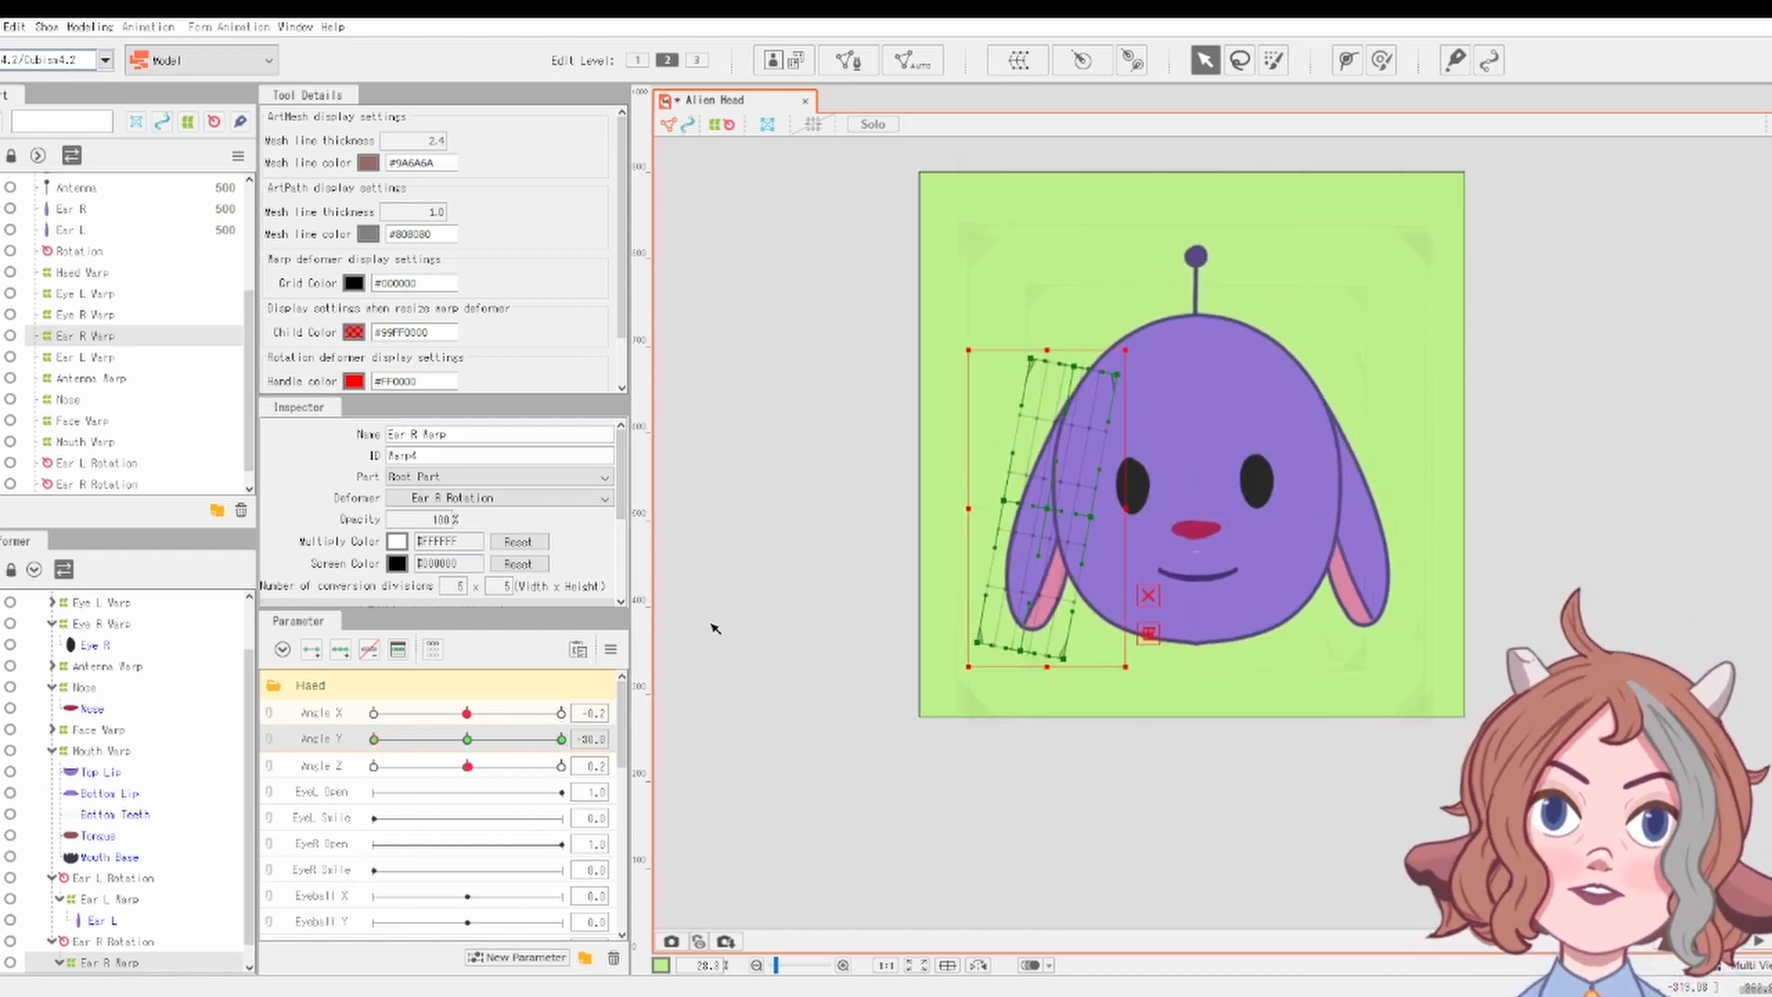
Select Antenna Warp, set Angle Y to 30 and move the warp down into the head
scroll(1194, 285, up, 5)
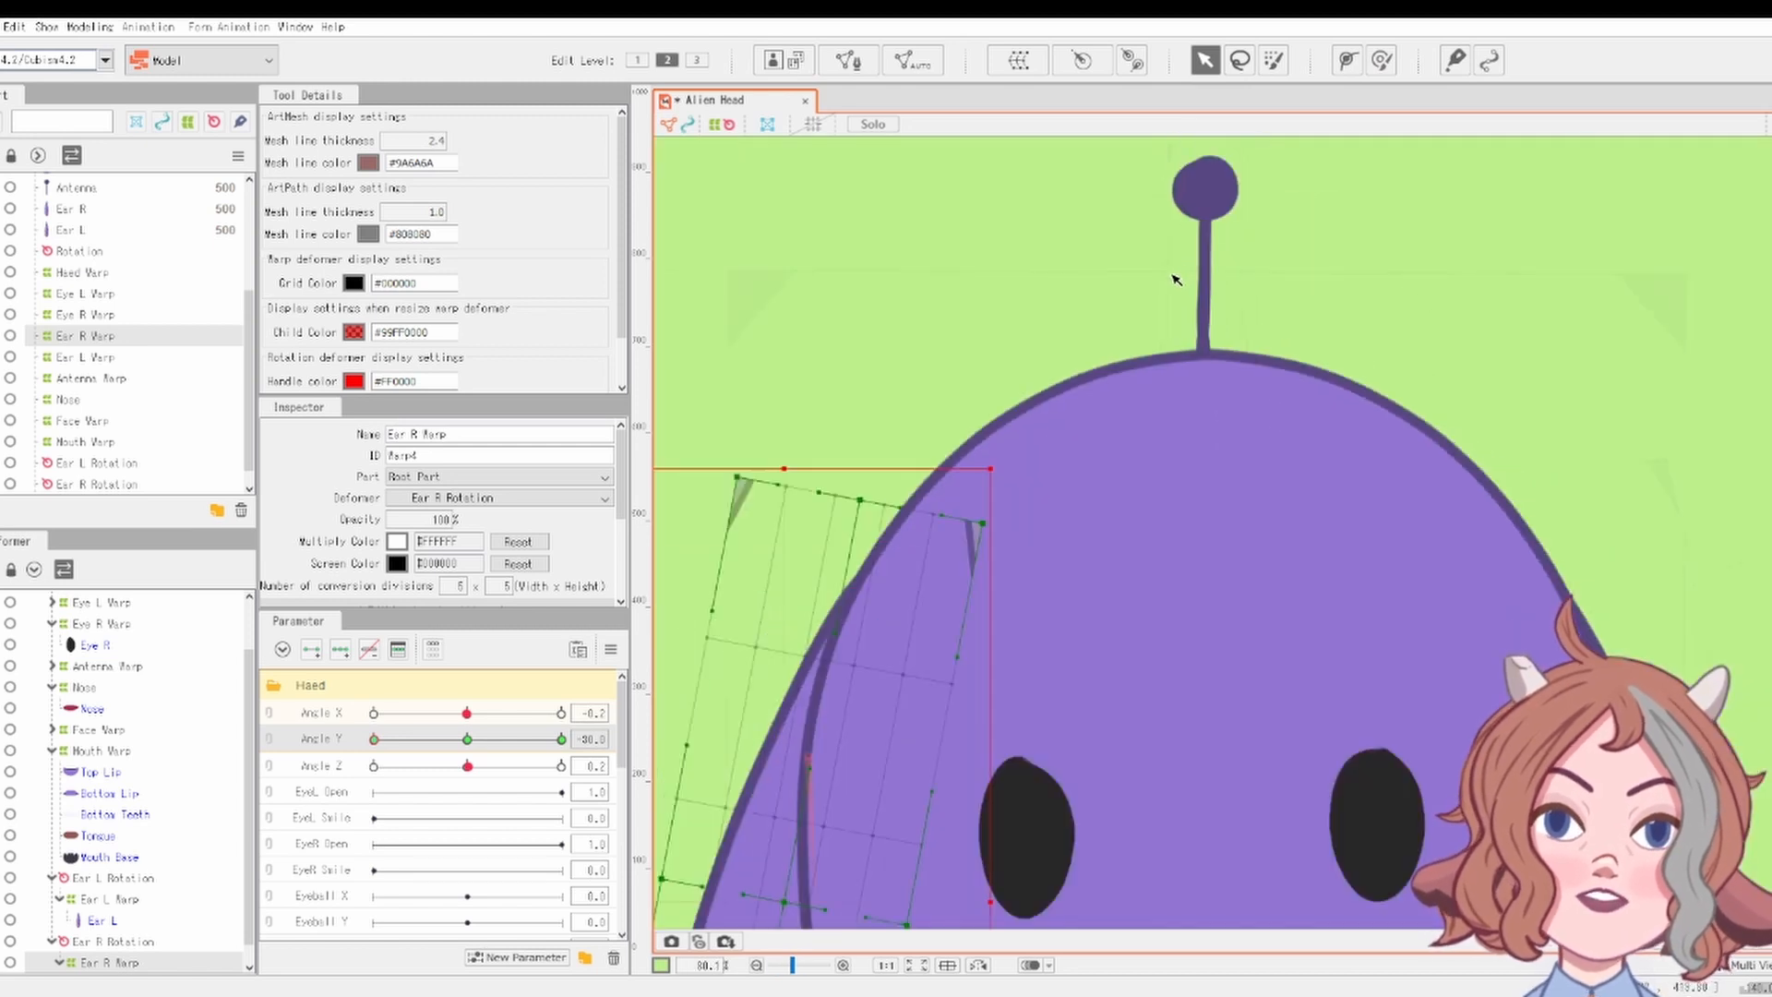
scroll(1160, 308, down, 4)
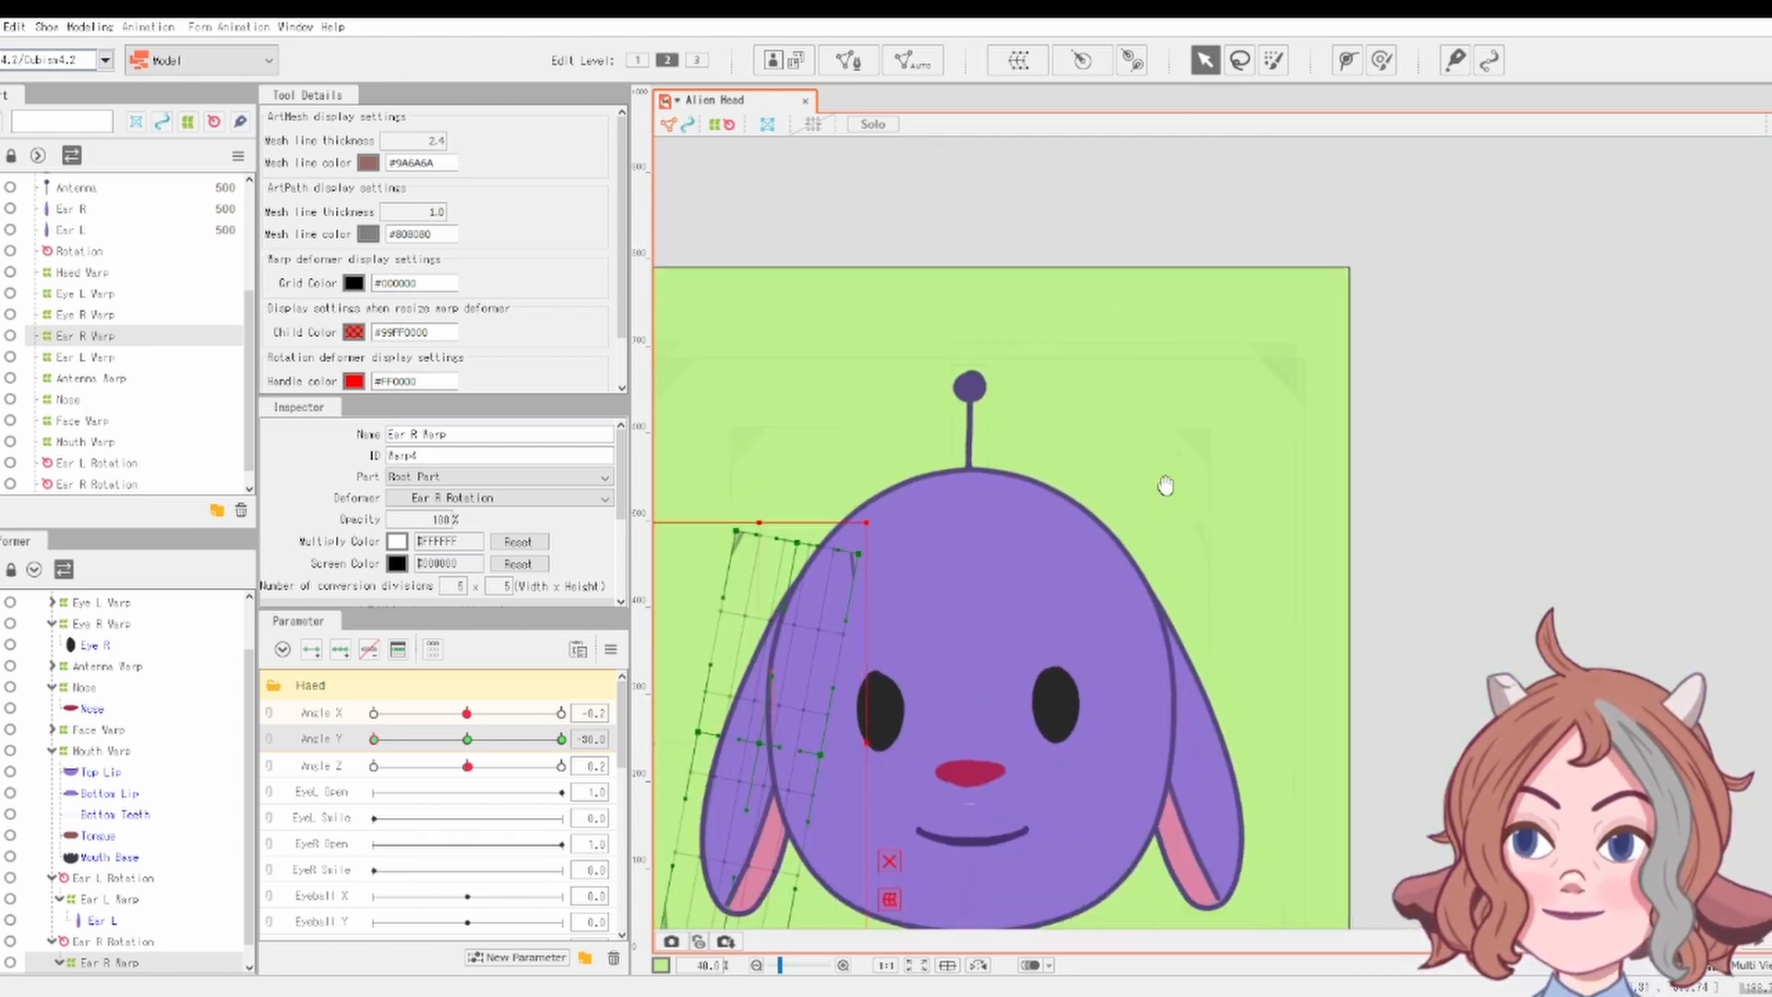
scroll(117, 902, down, 1)
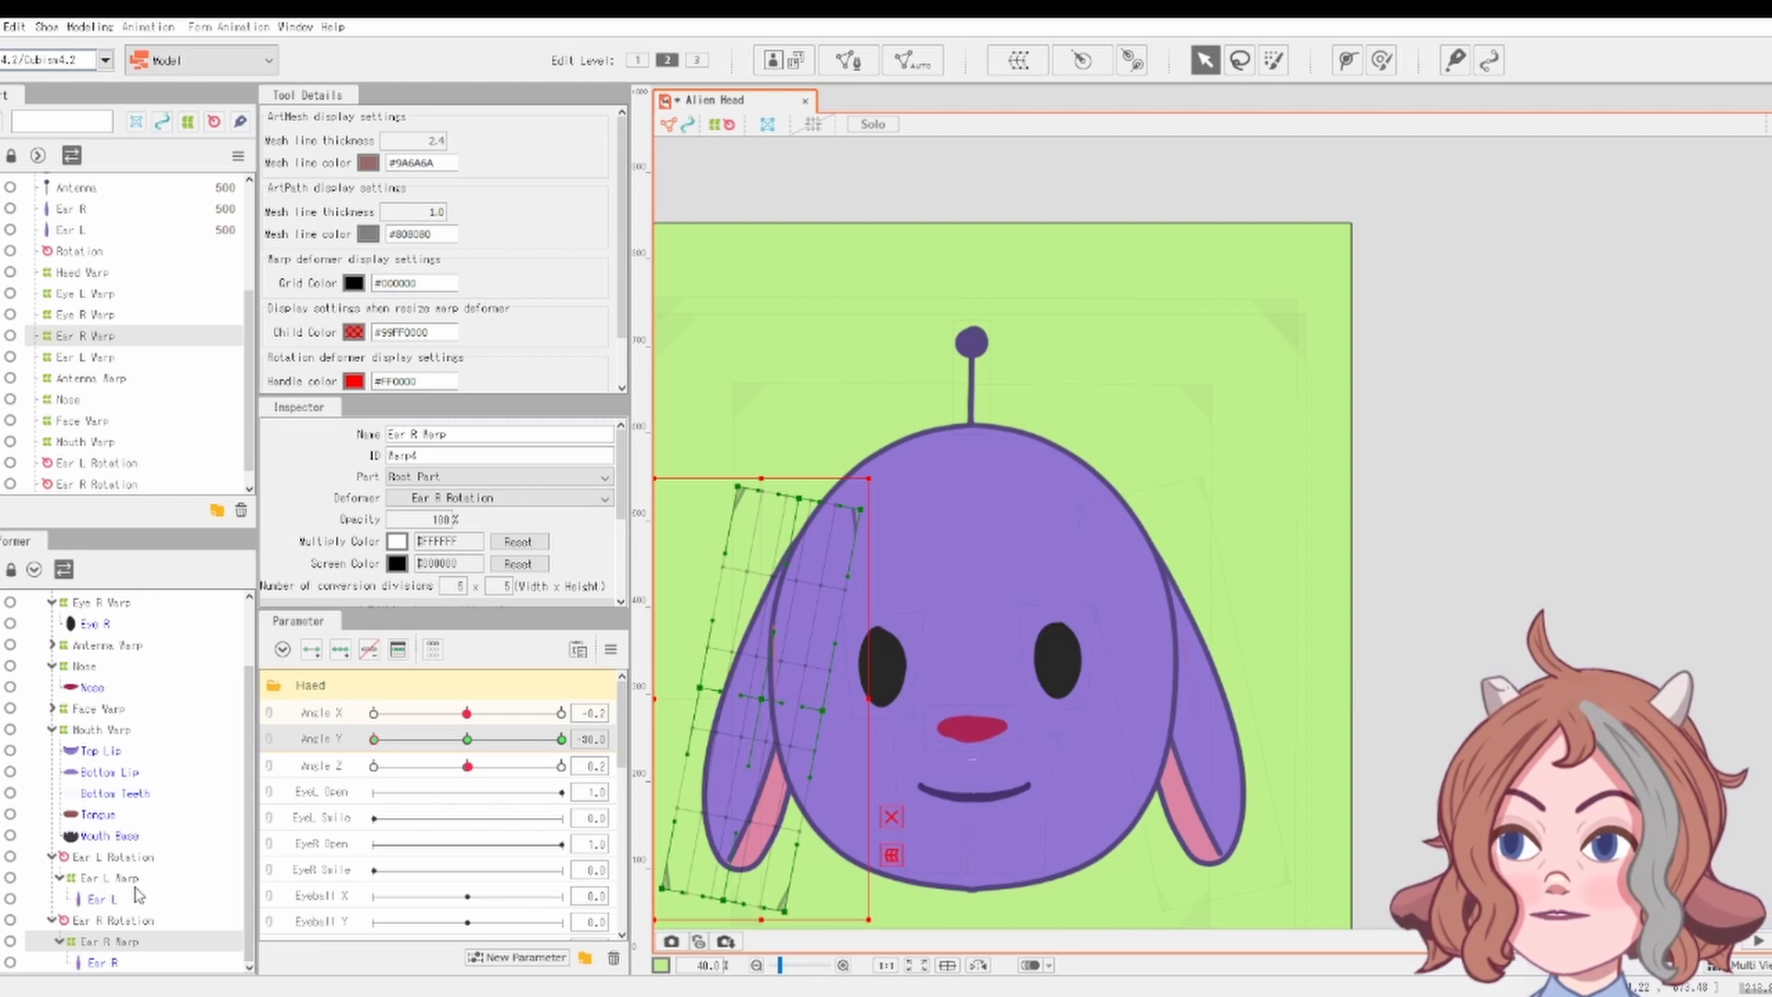
scroll(138, 893, up, 4)
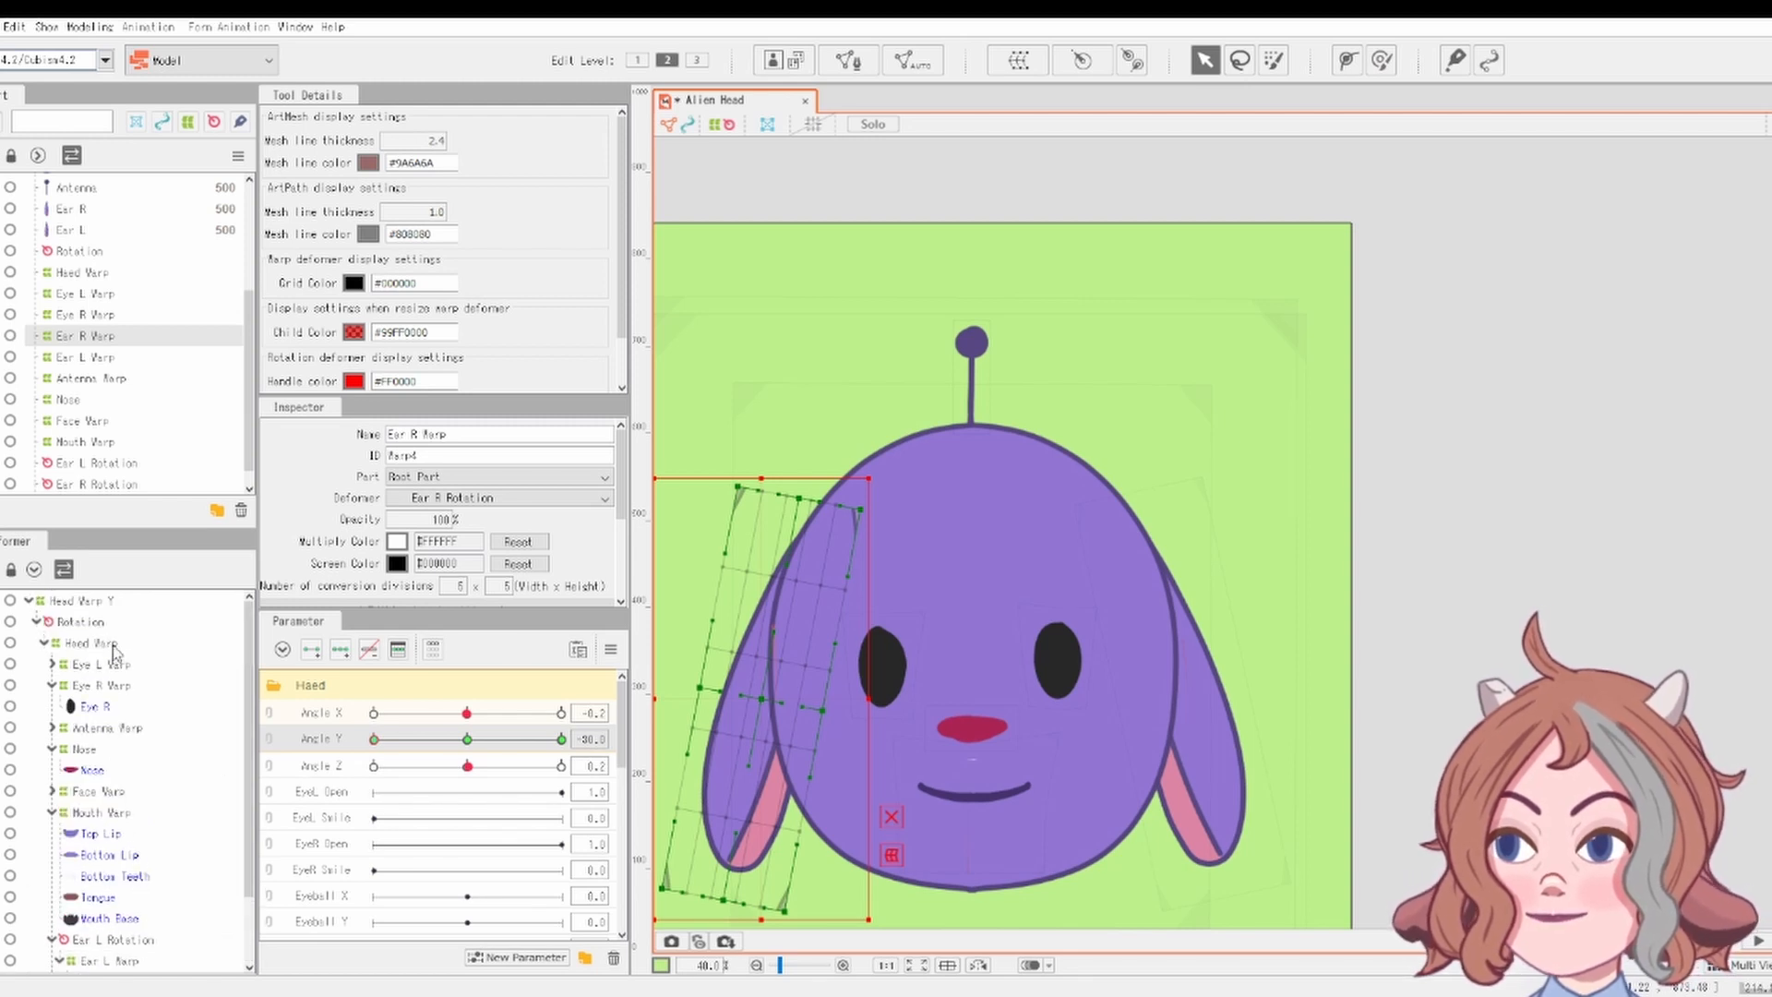
click(130, 729)
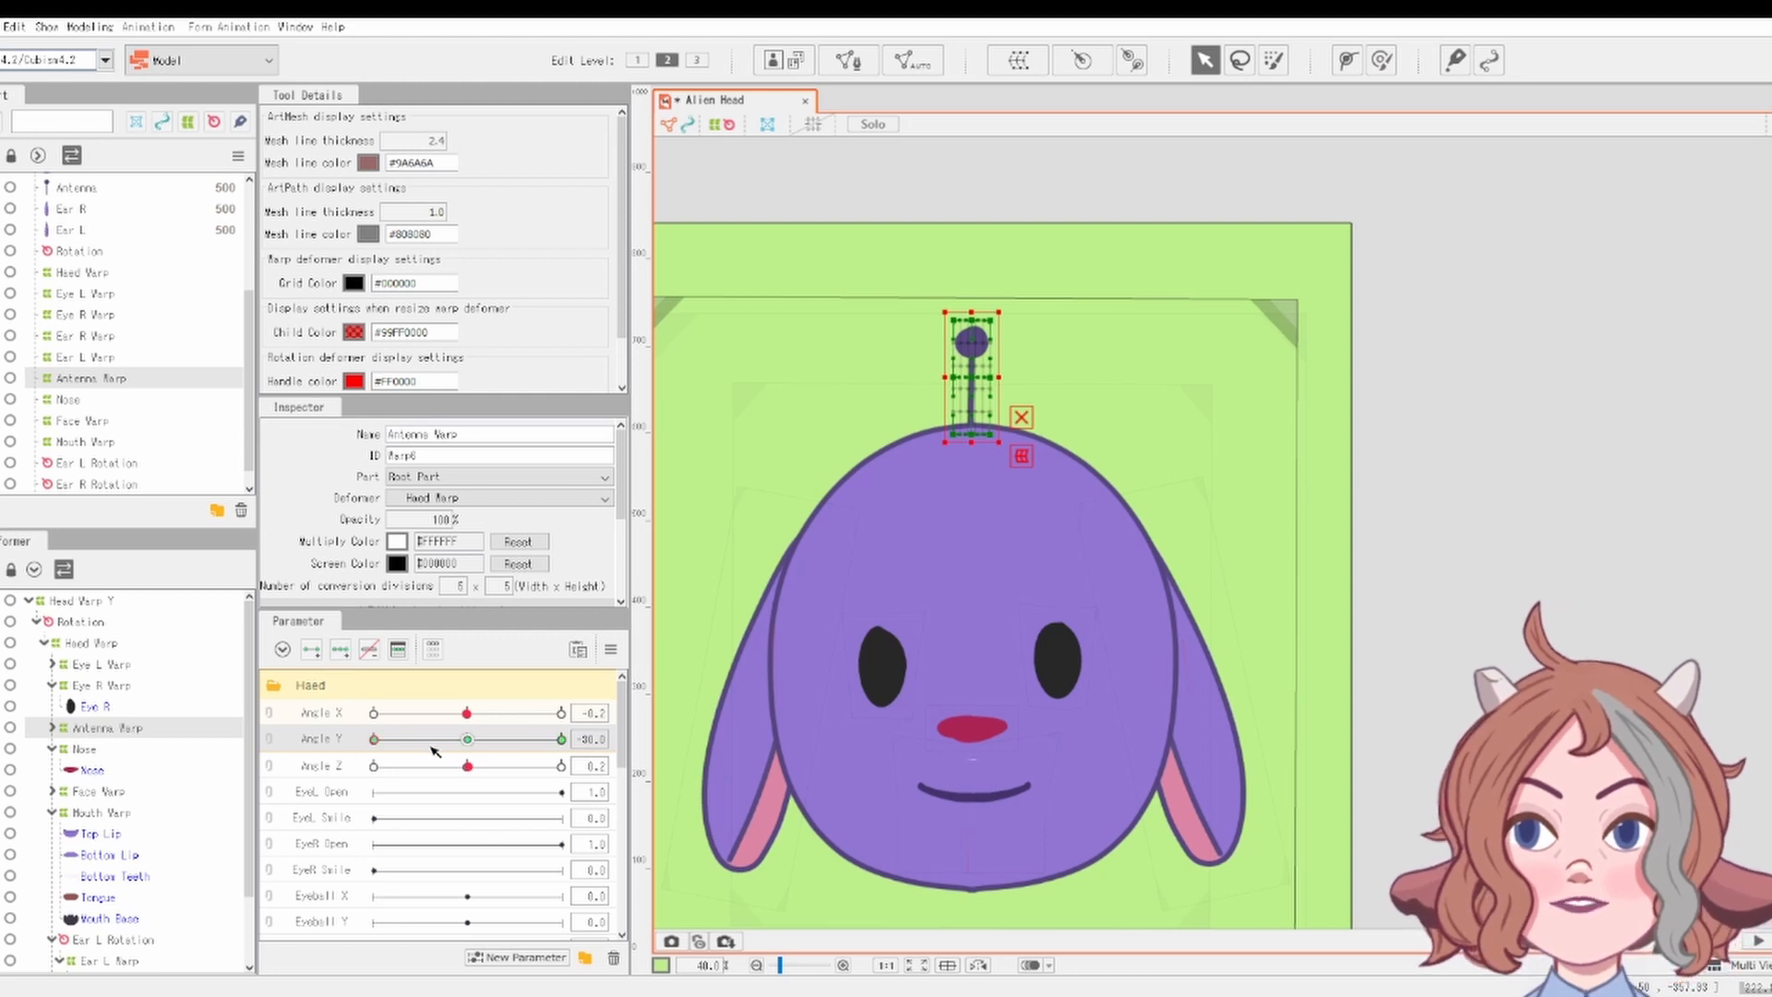
drag(431, 746, 608, 744)
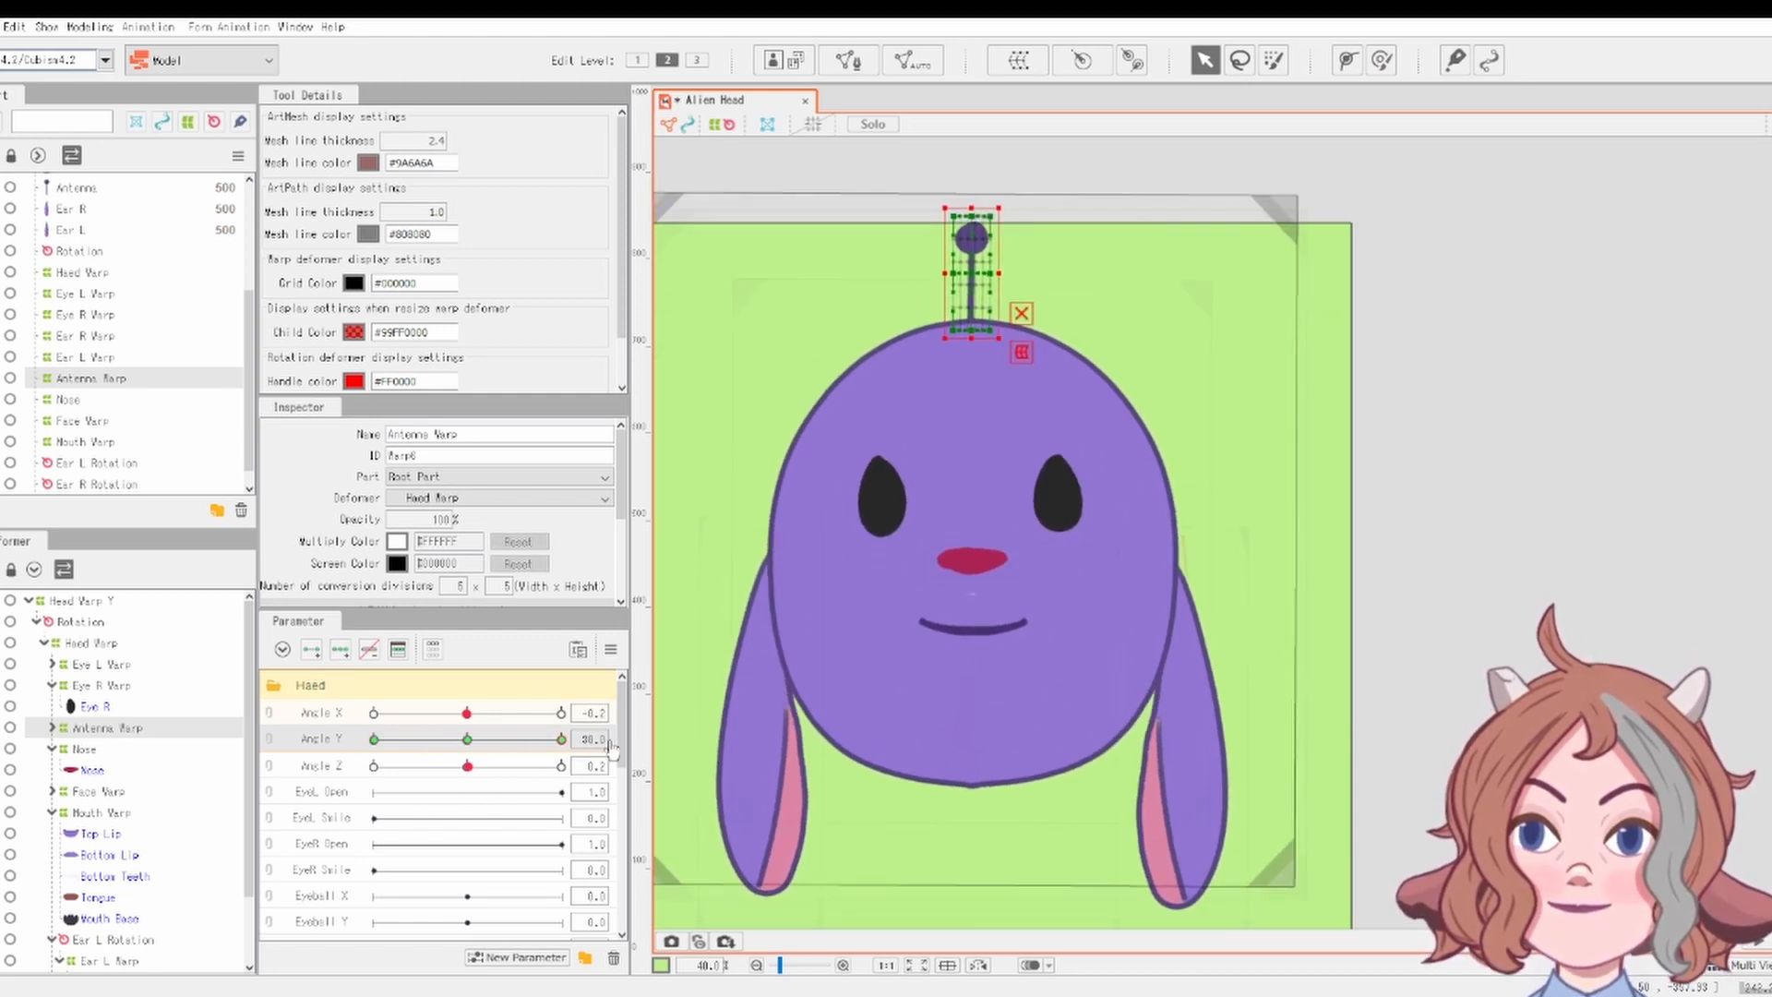
drag(974, 273, 974, 313)
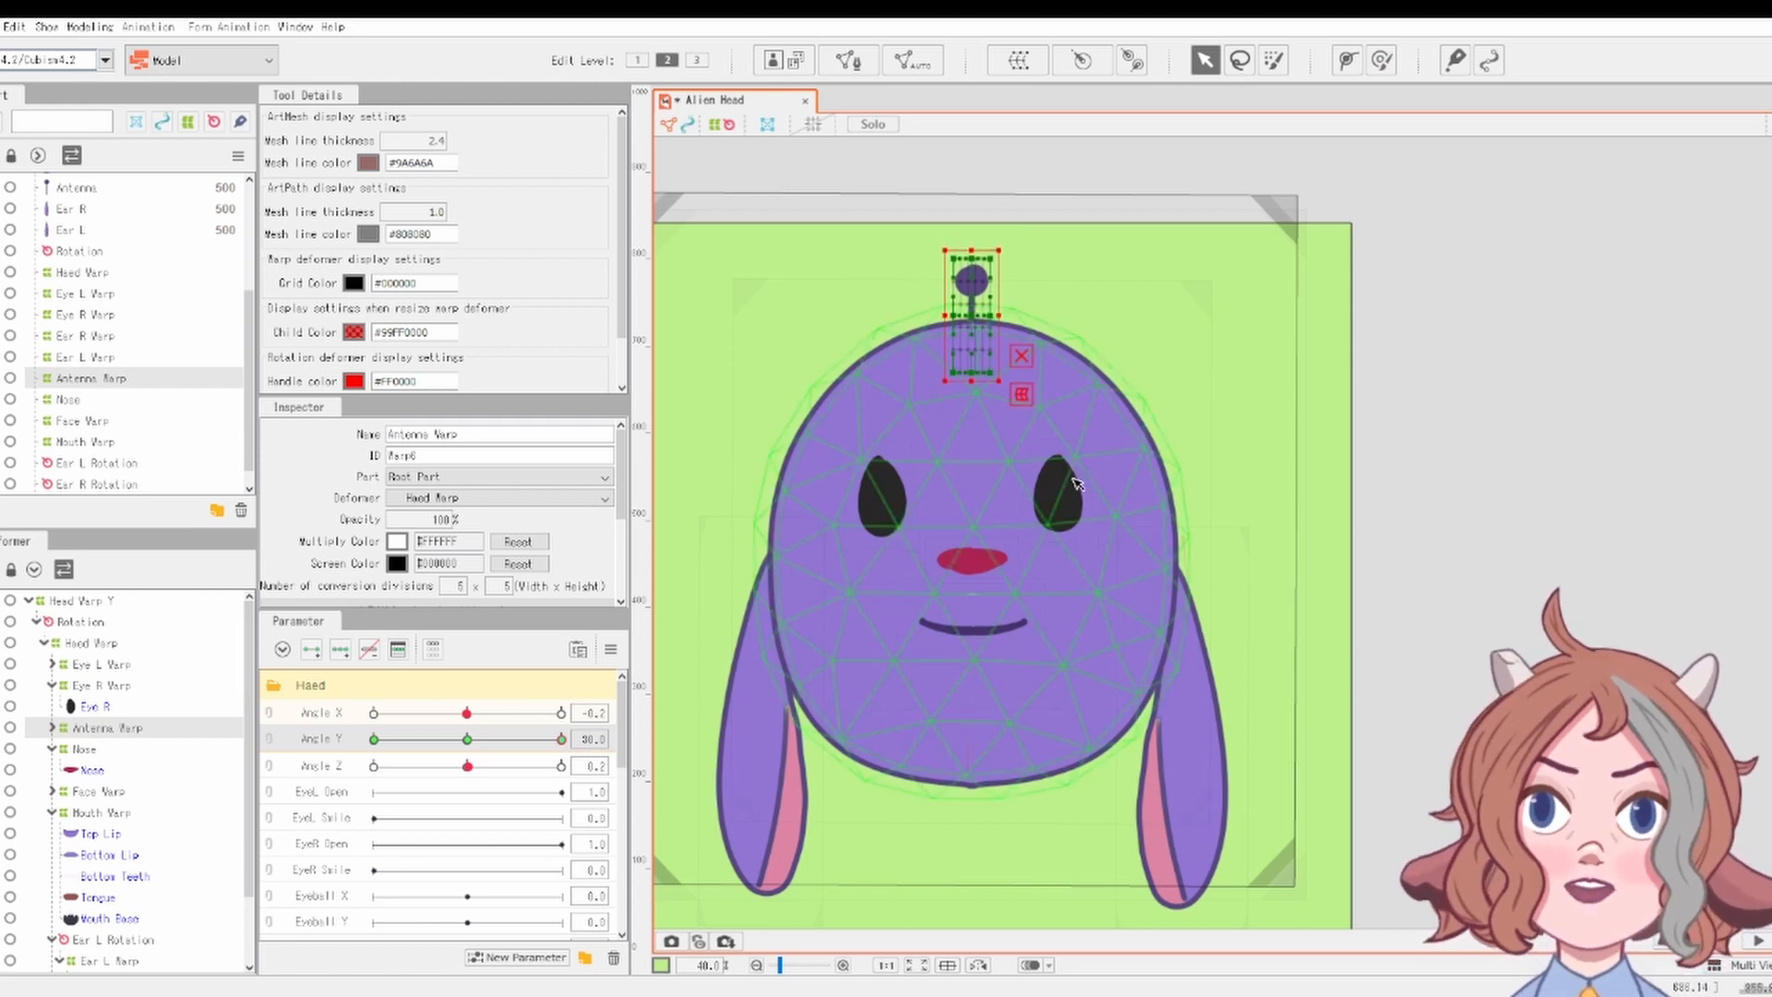
Set Angle Y to -30, move Antenna Warp slightly downward and preview the head across Angle Y
drag(507, 750, 470, 786)
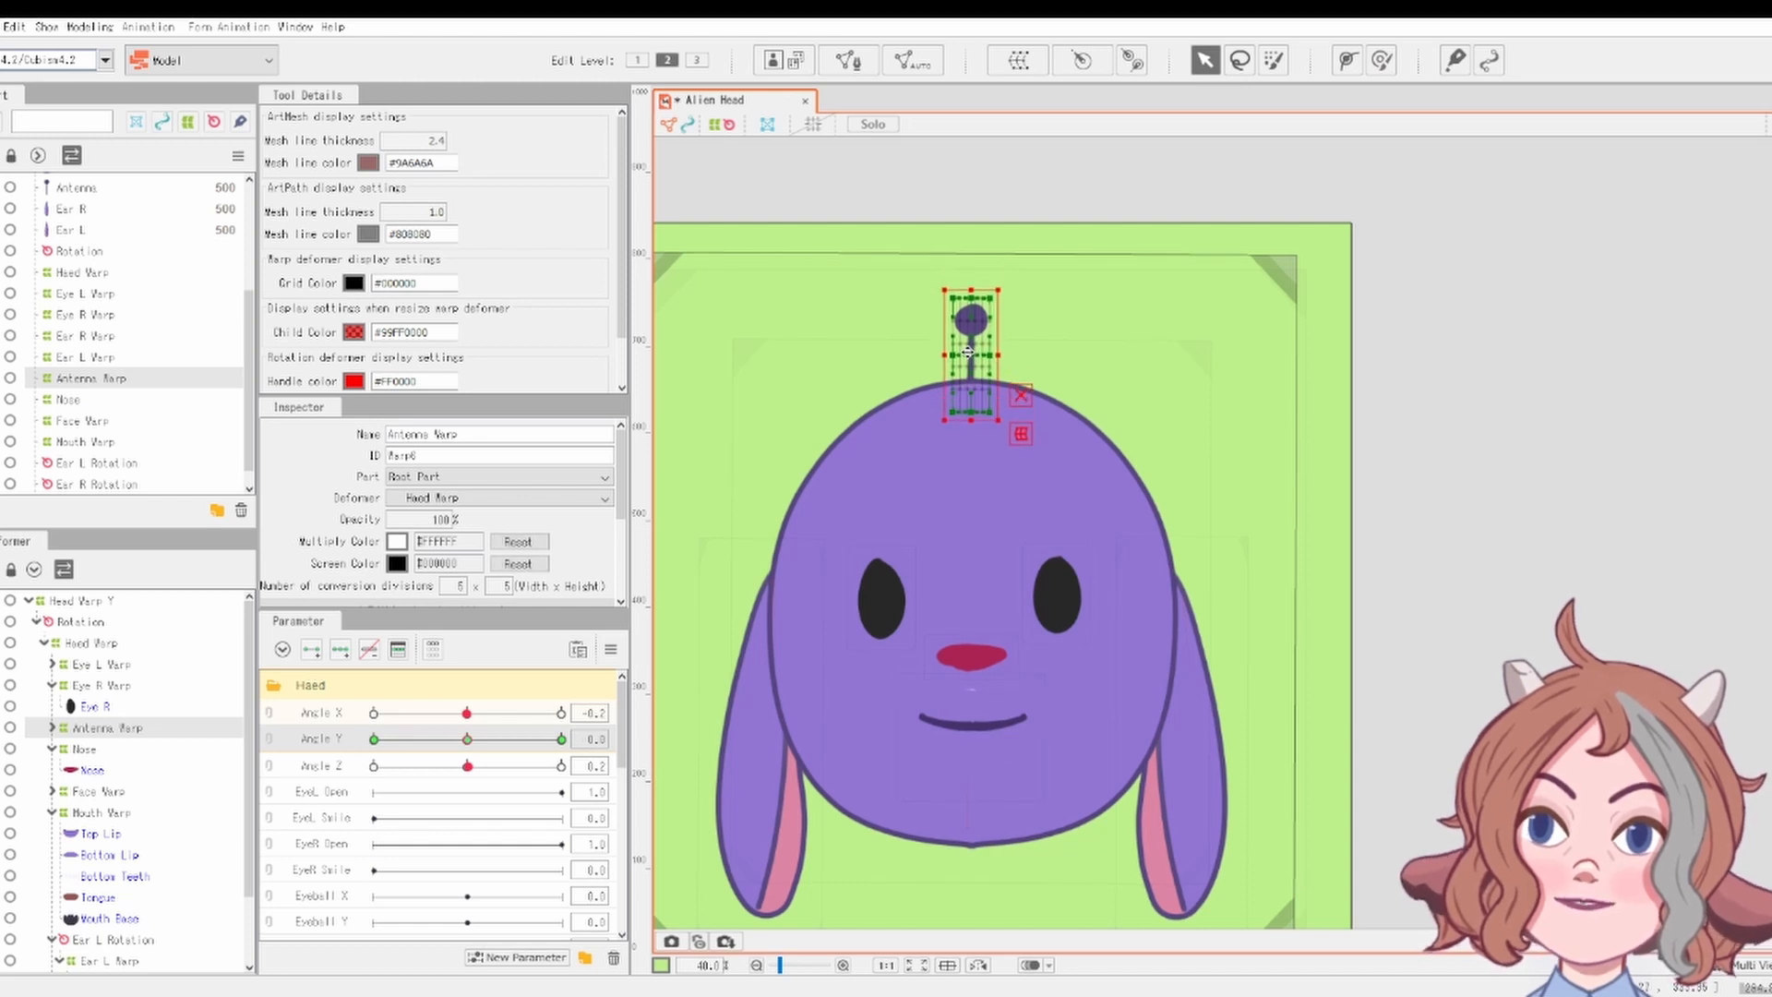
drag(504, 738, 334, 799)
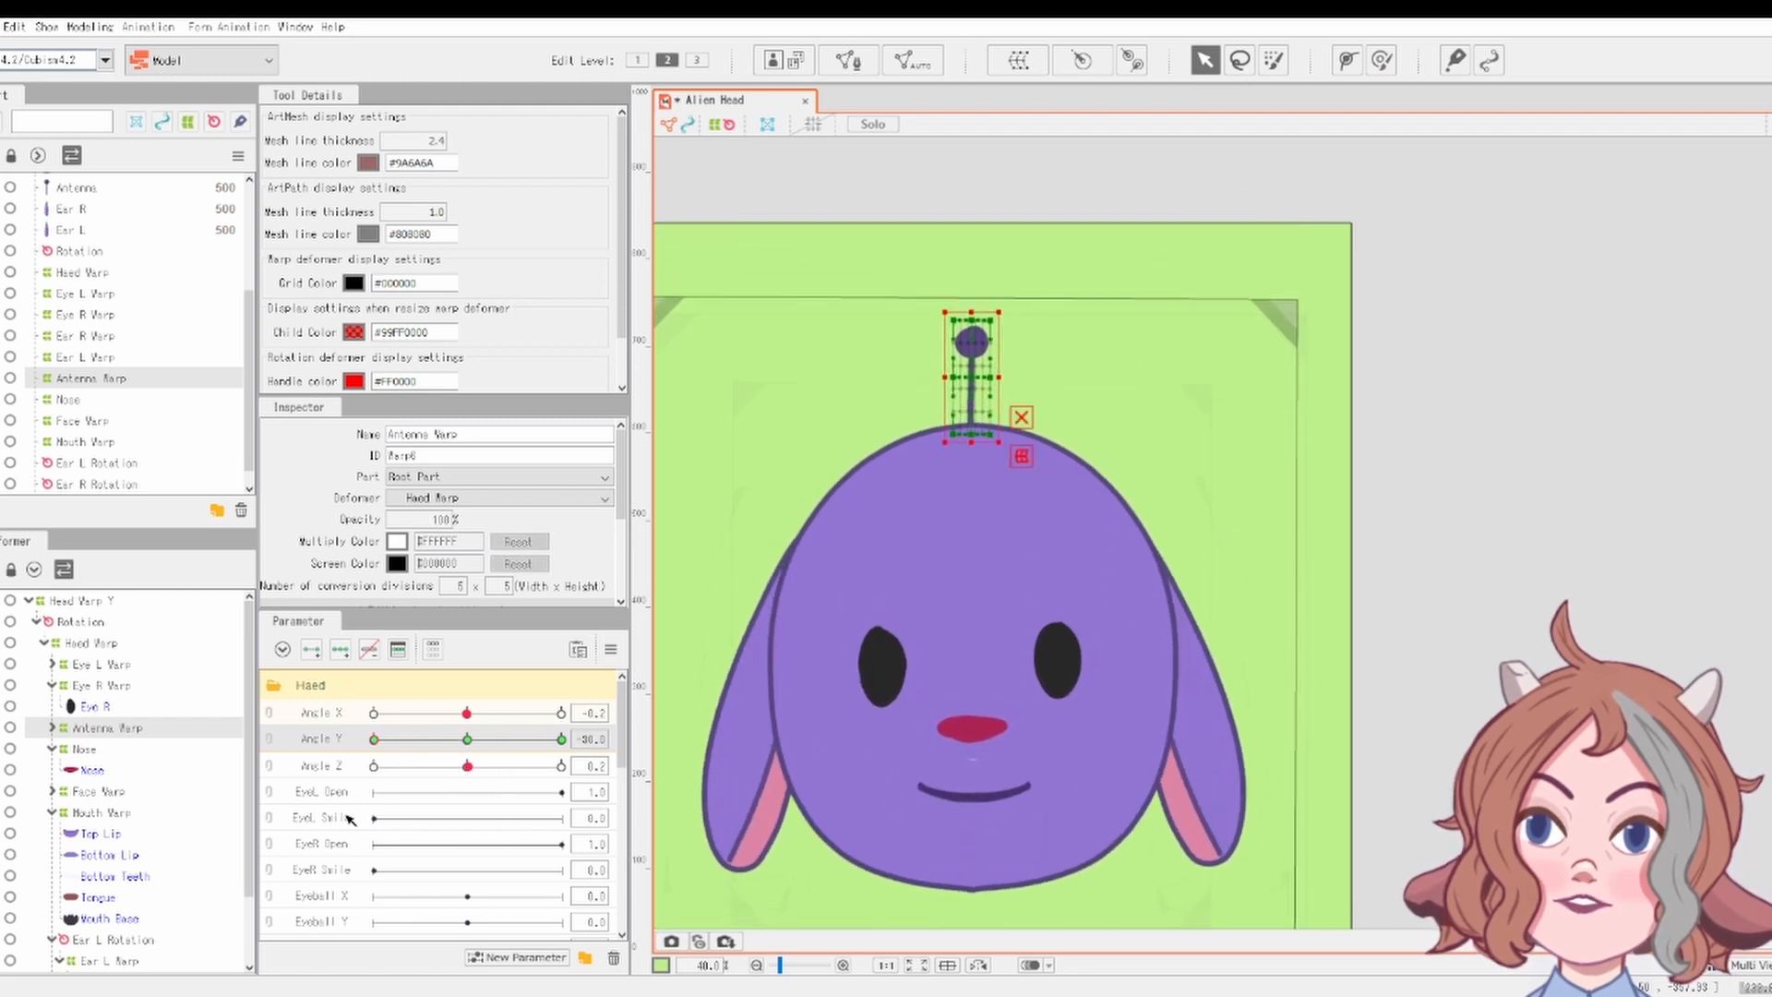
drag(982, 367, 978, 377)
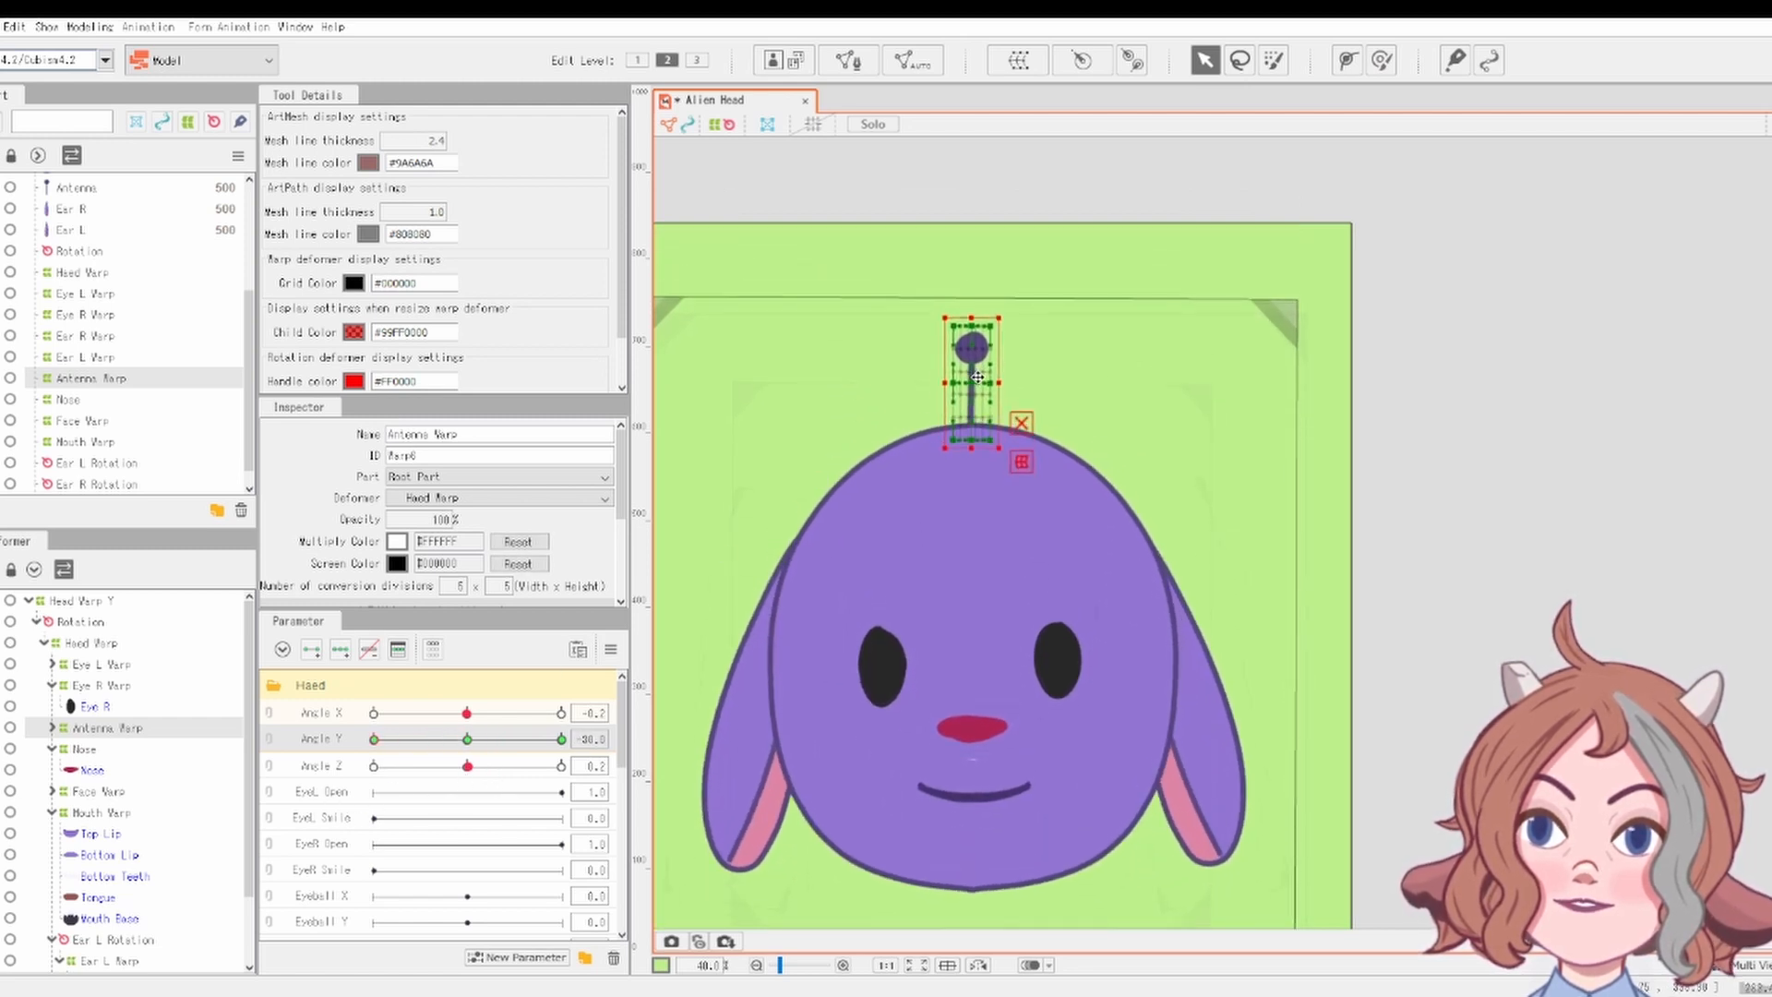
drag(402, 741, 358, 841)
click(1353, 570)
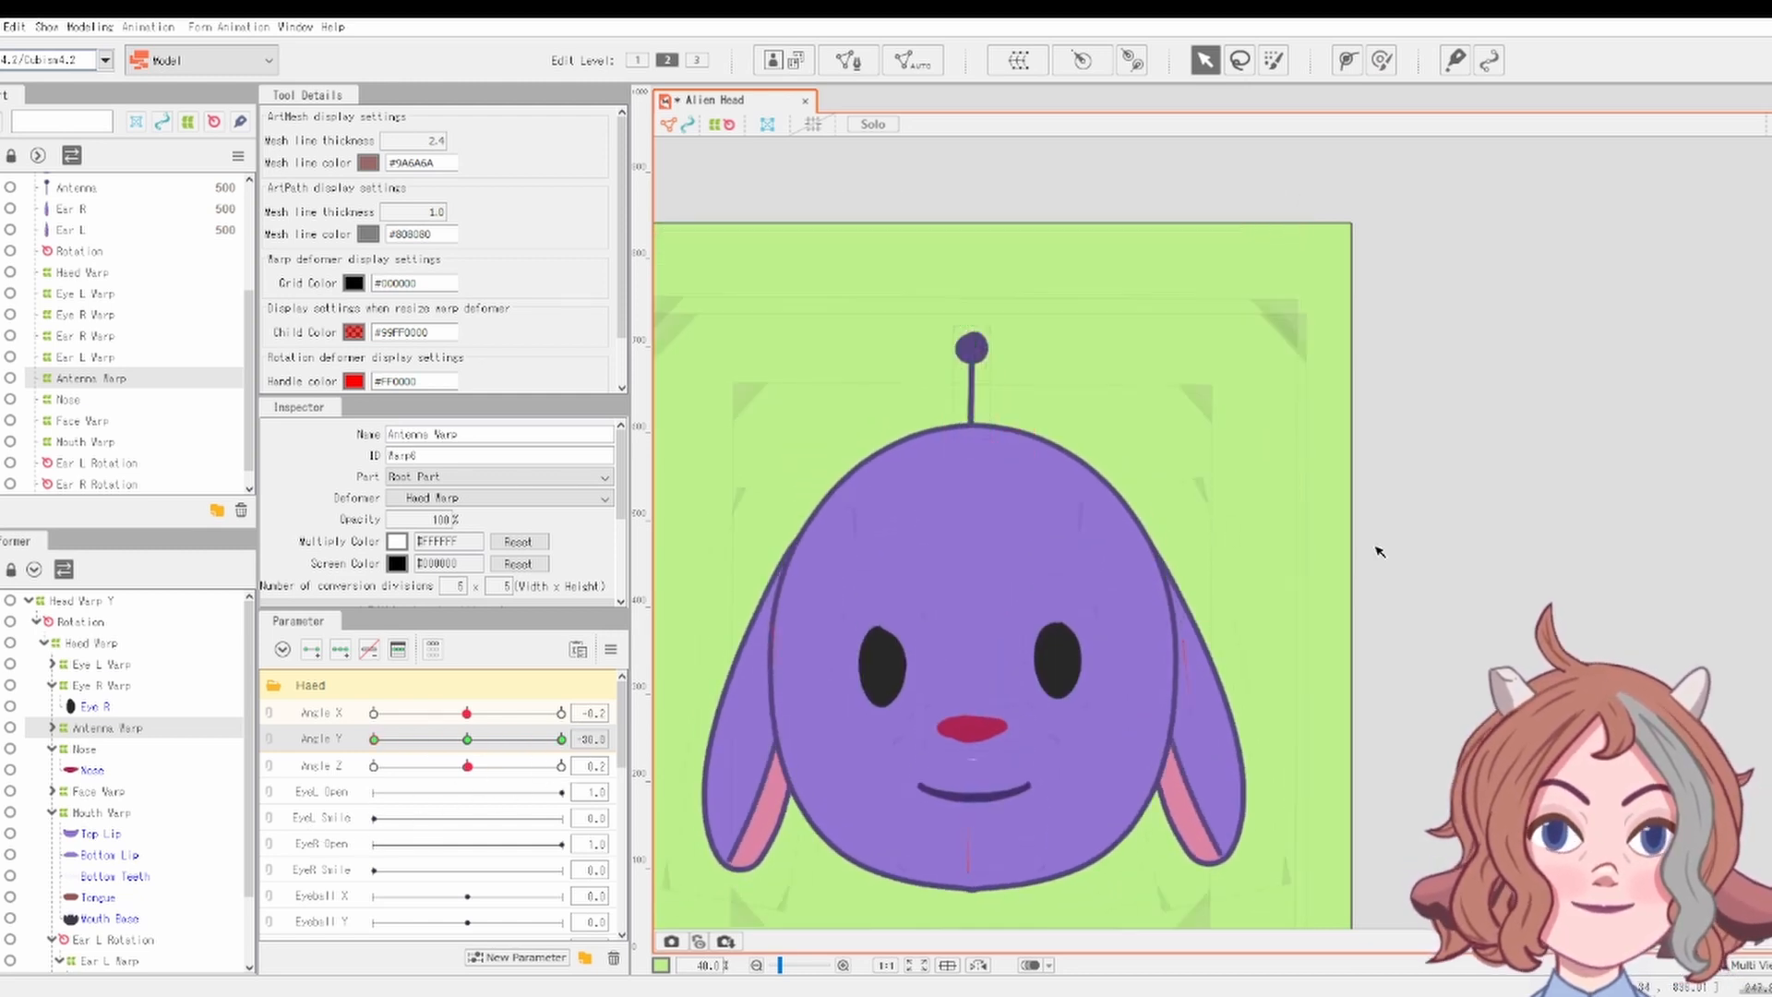
scroll(1352, 572, down, 3)
drag(1389, 618, 1392, 512)
drag(482, 742, 311, 873)
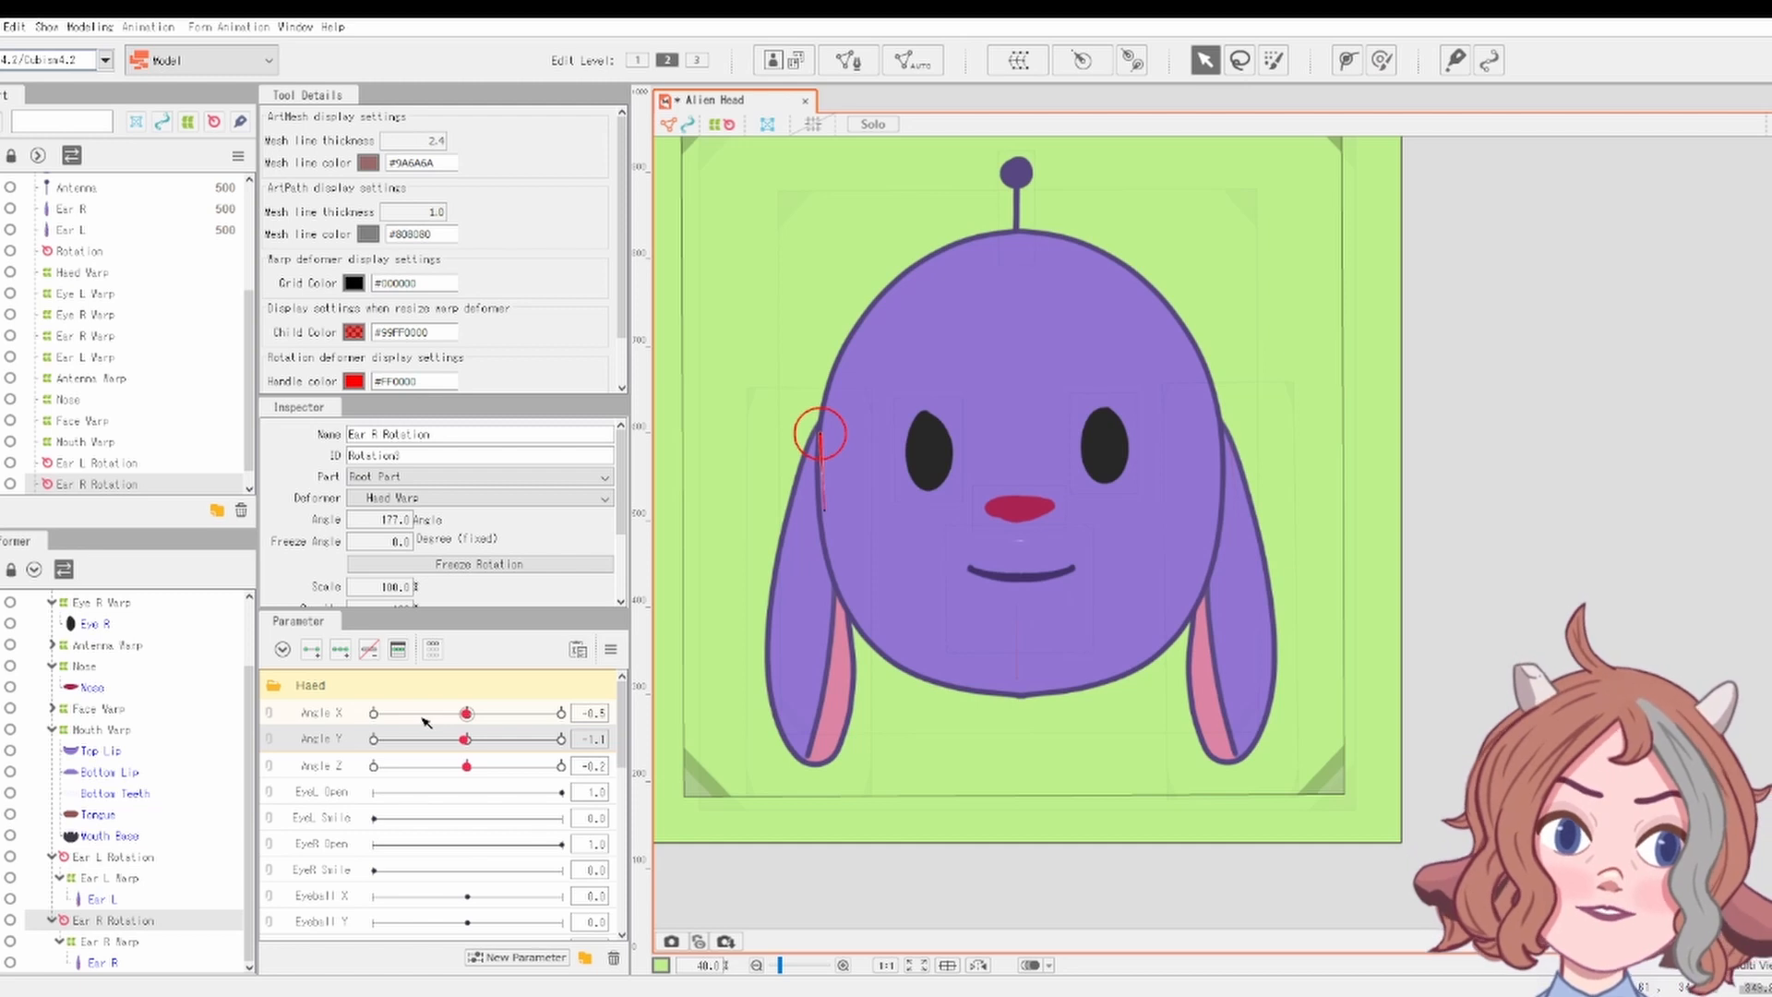
Set Angle X to 30 and move the nose sideways in the direction the head turns
drag(434, 718, 554, 713)
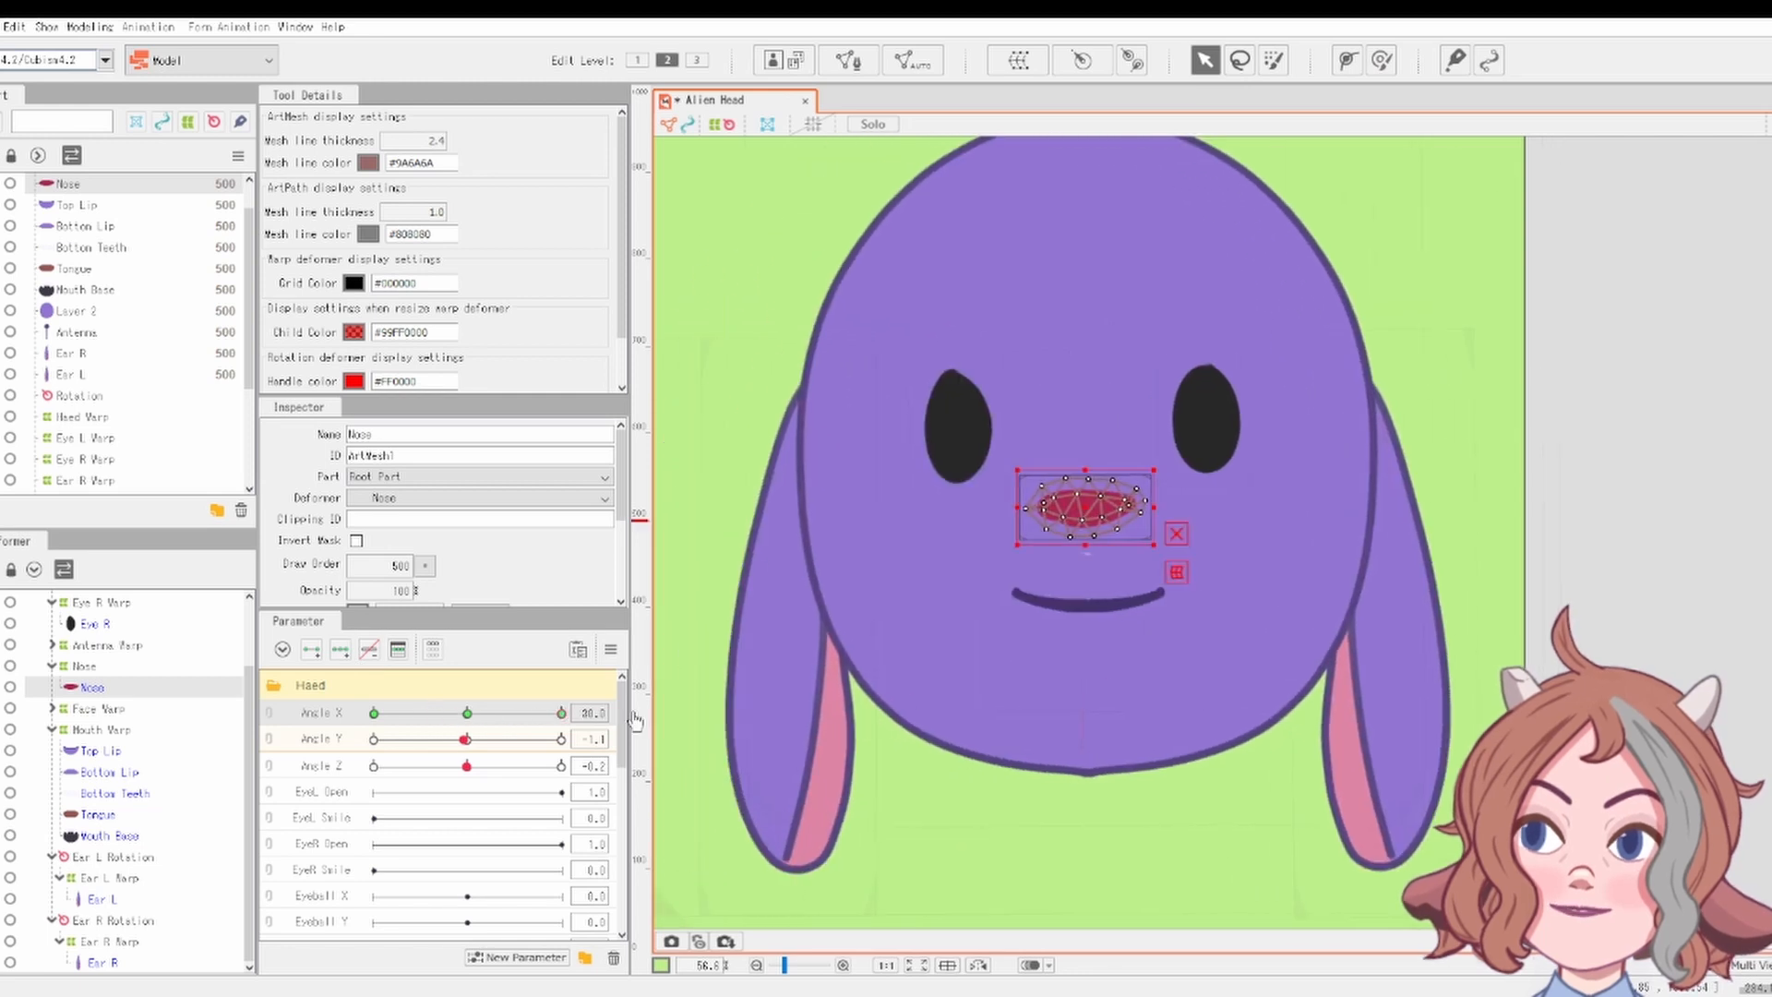
scroll(1117, 564, up, 3)
drag(1071, 485, 1180, 481)
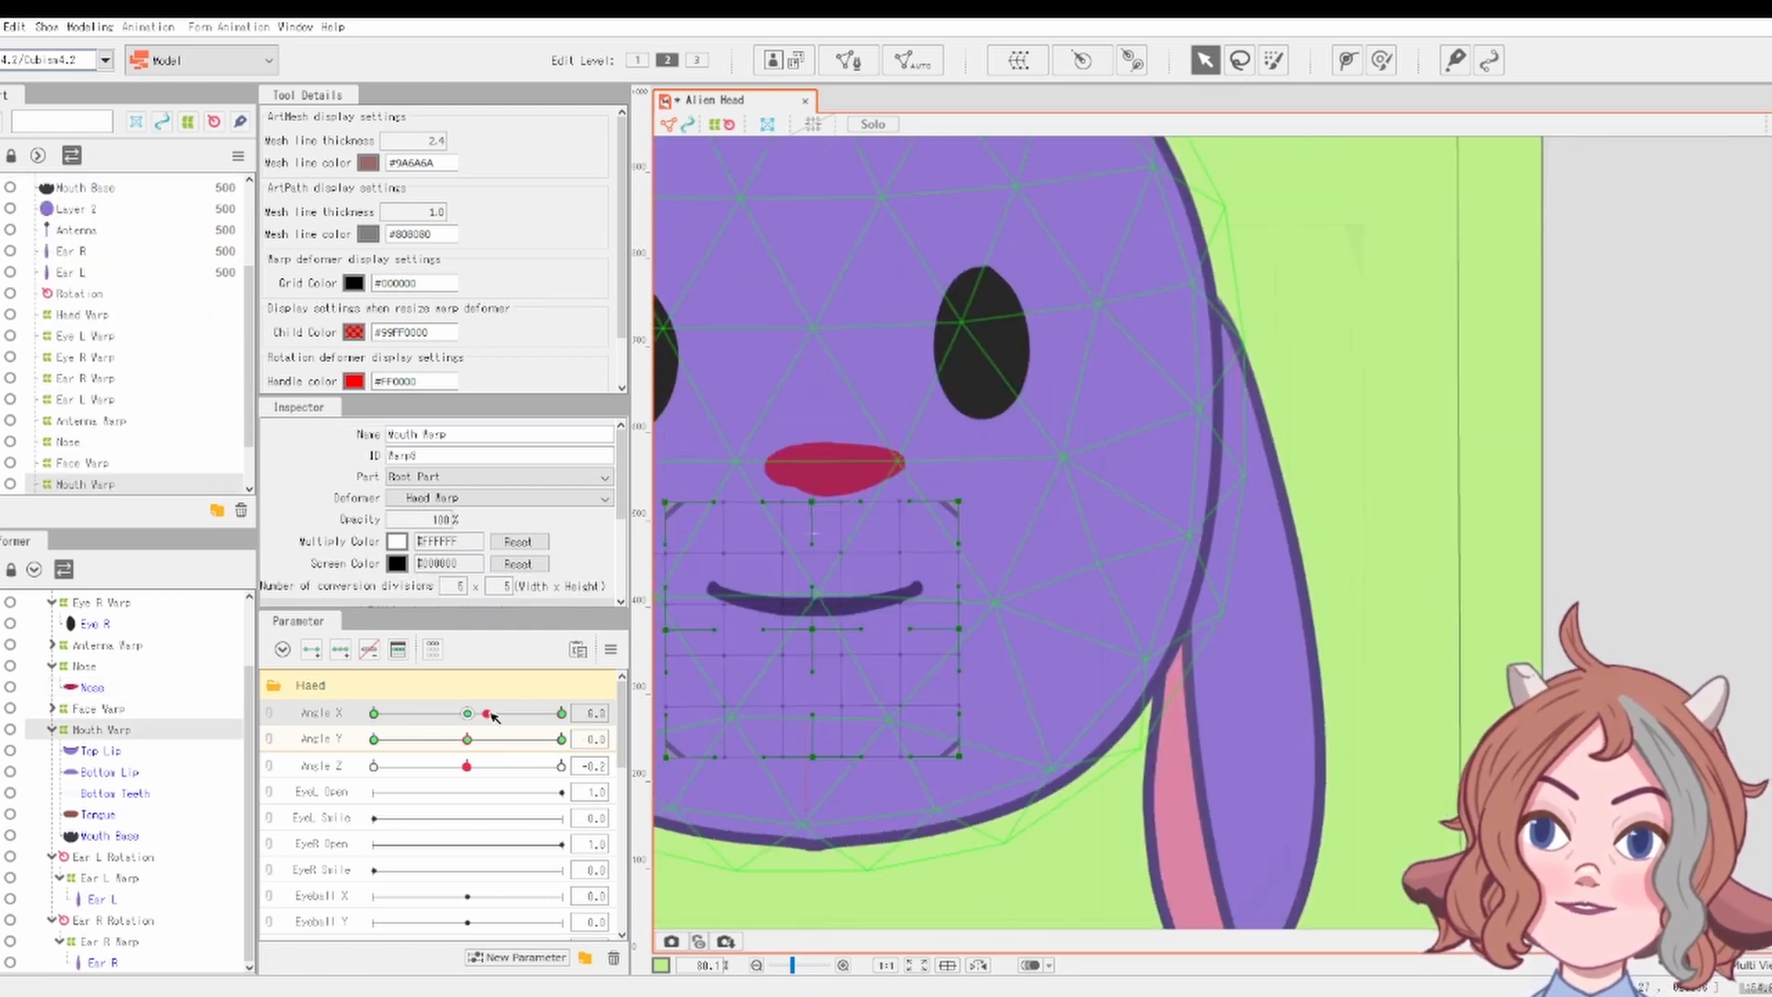
At Angle X 30, shift Mouth Warp in the turn direction, lower its trailing side's middle control point and preview Angle X
drag(924, 625, 1032, 624)
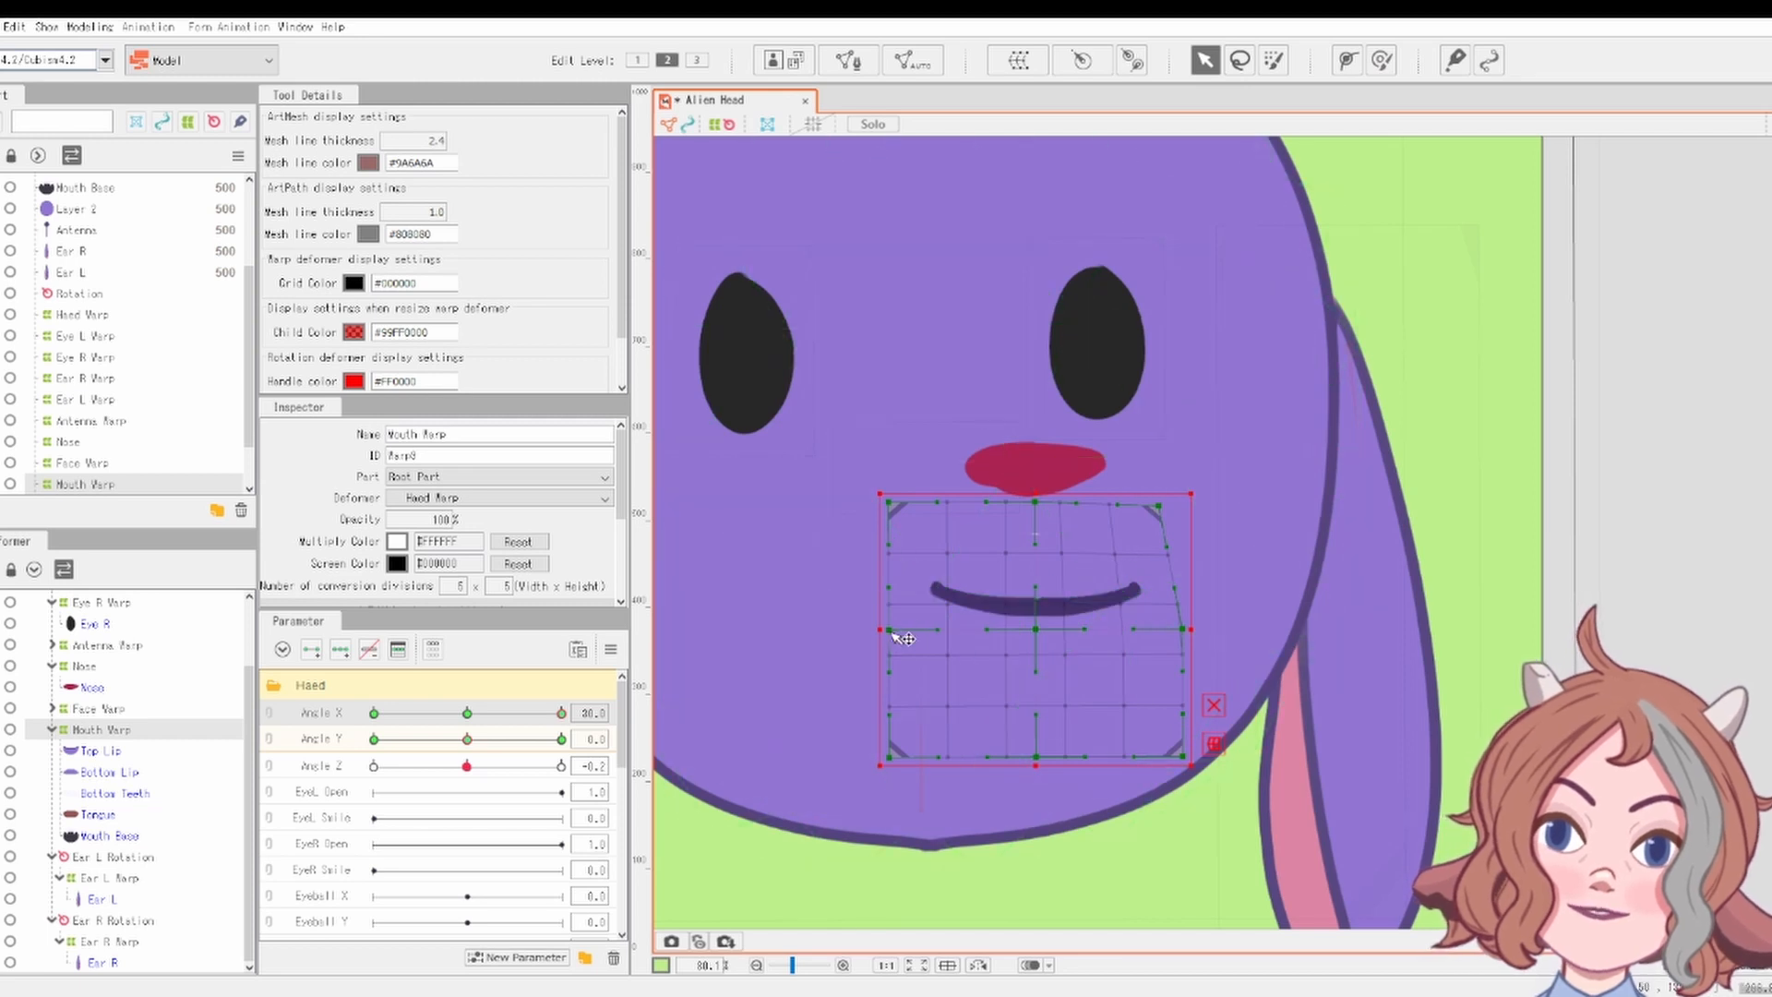
drag(900, 638, 893, 654)
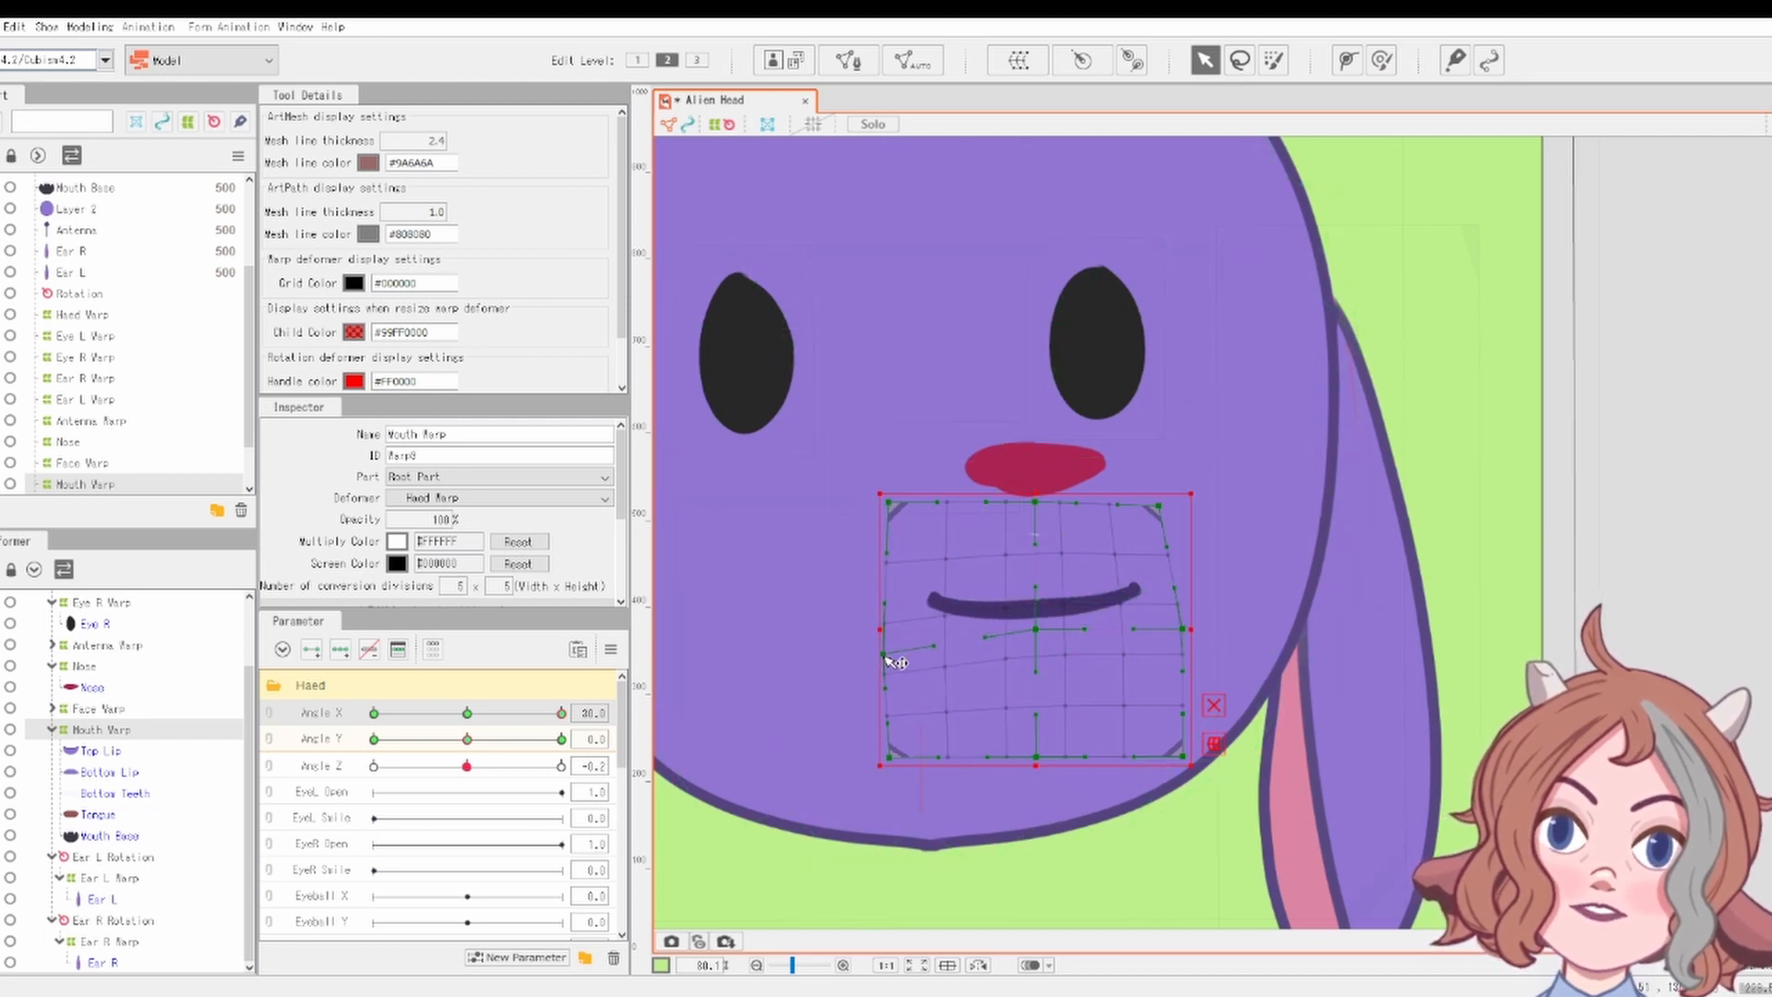
scroll(902, 656, down, 2)
click(466, 739)
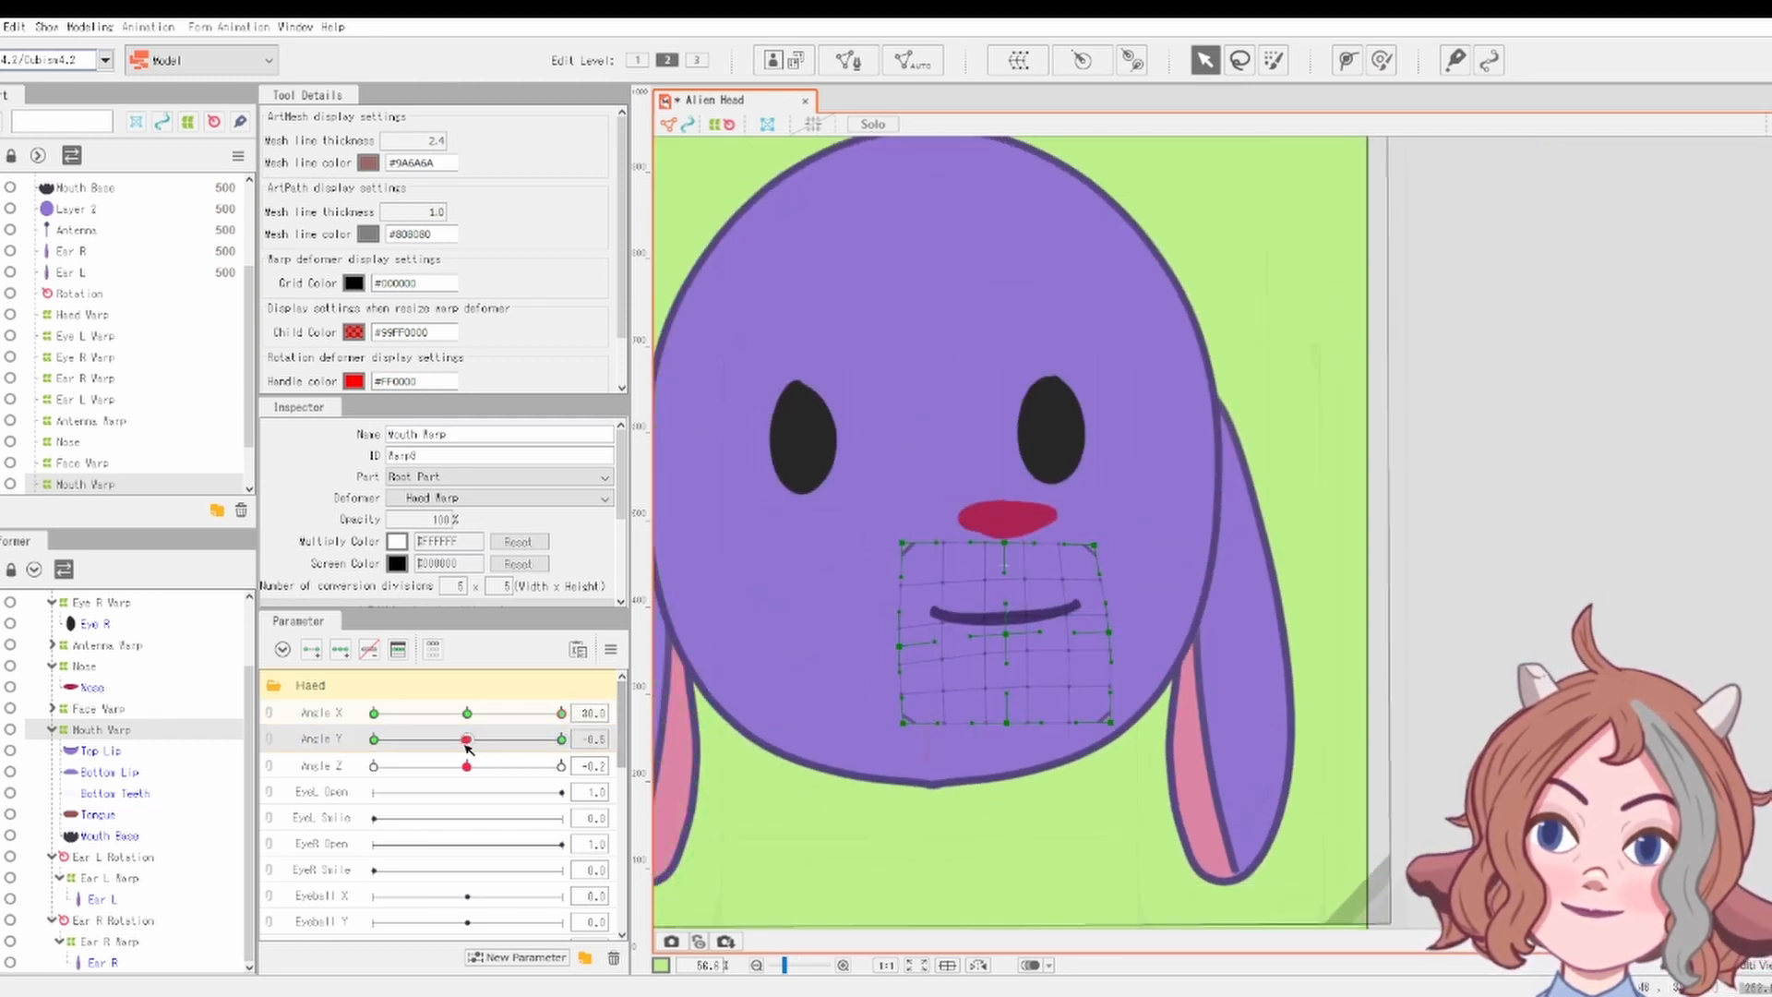
drag(467, 714, 562, 714)
Select Eye L Warp and Eye R Warp and shift each in the turn direction at Angle X 30
click(1050, 425)
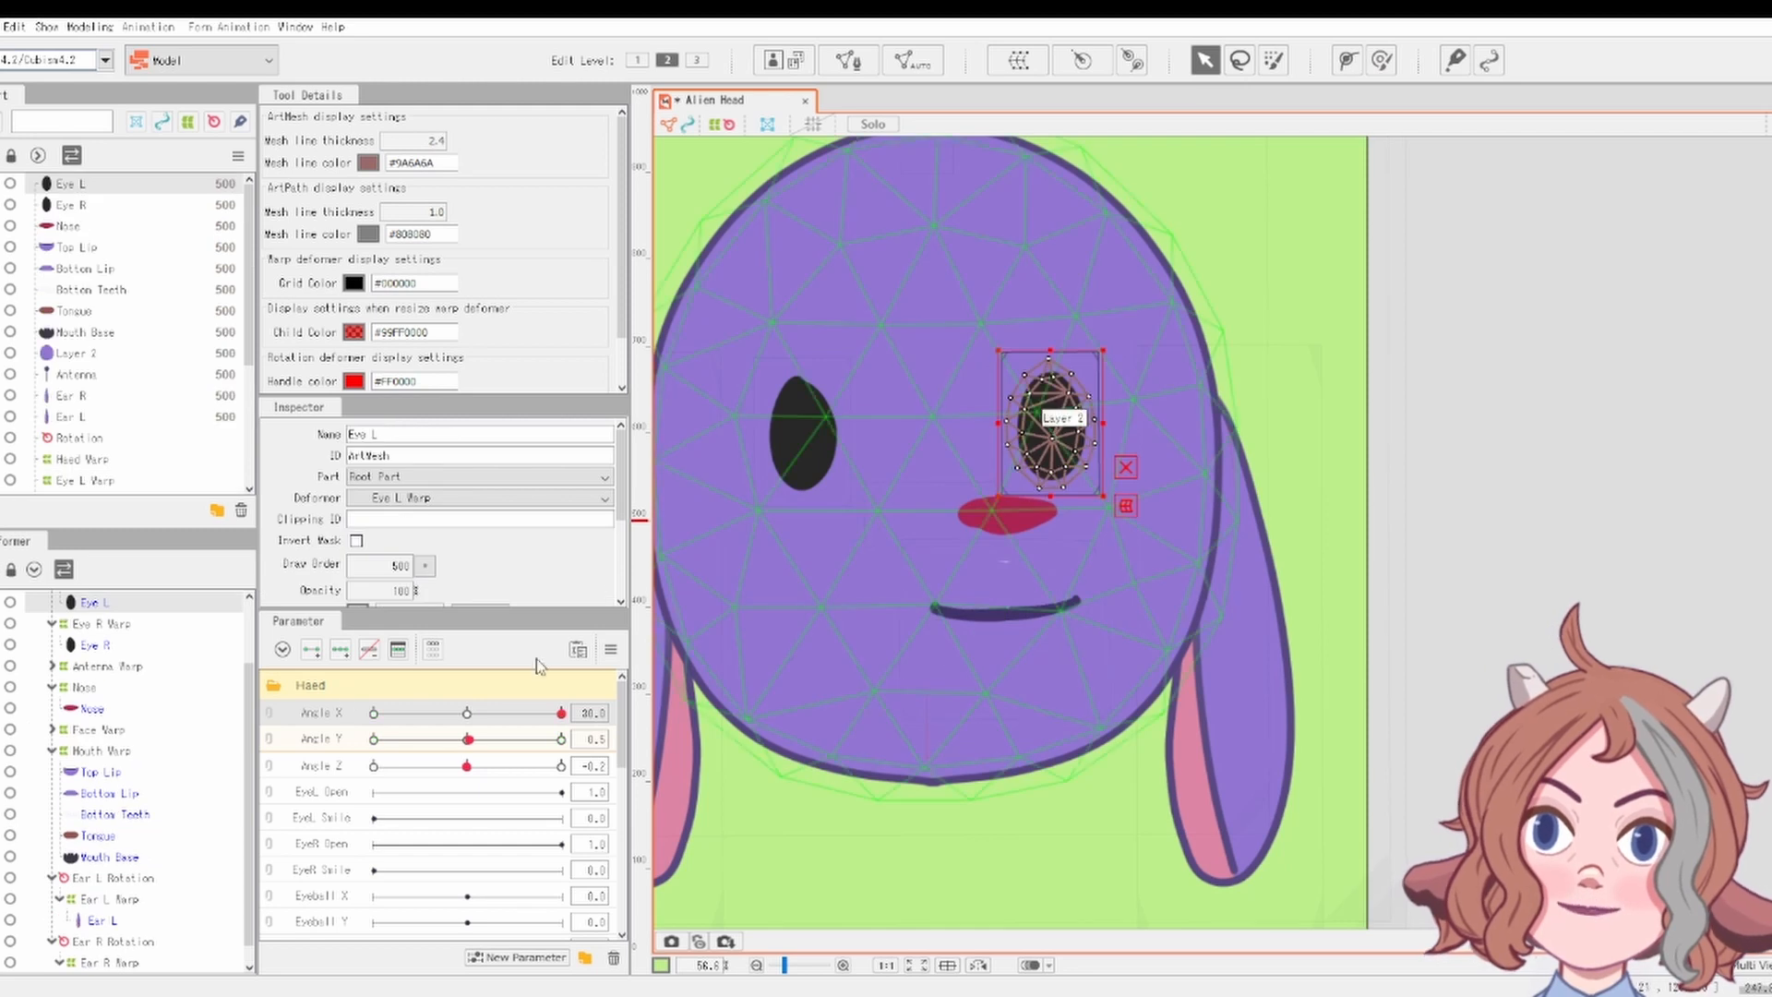
scroll(207, 713, up, 2)
click(101, 664)
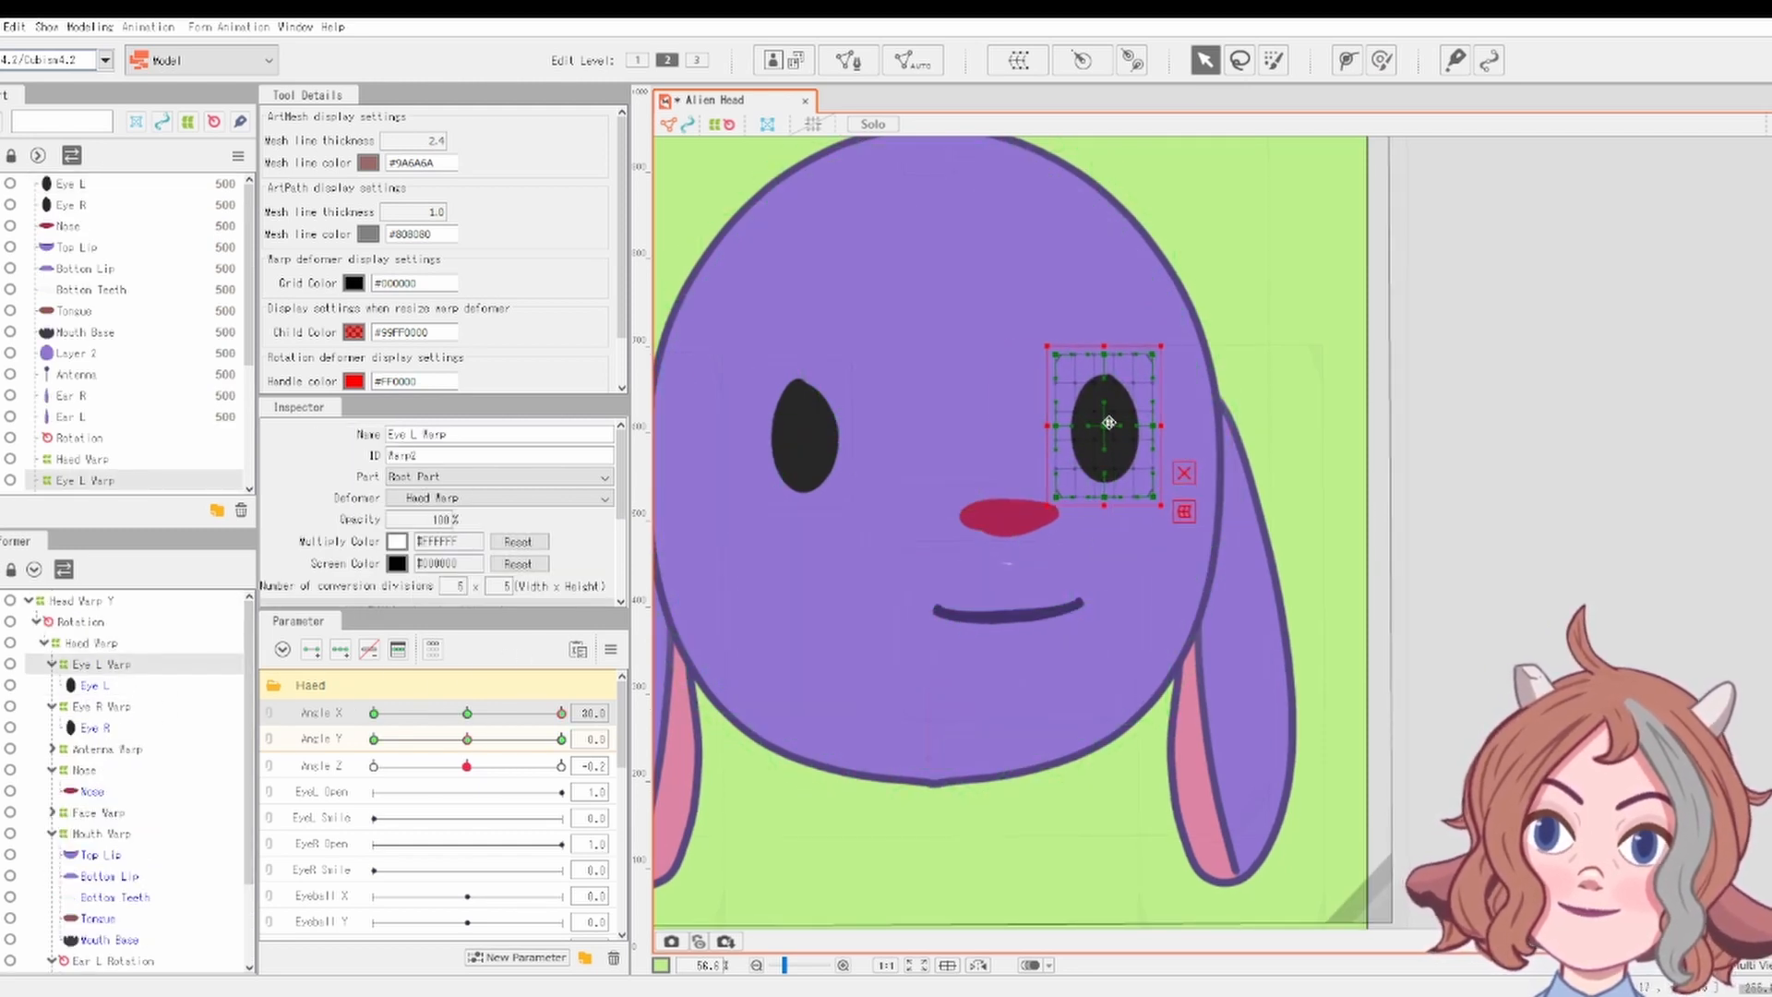
click(97, 706)
scroll(1346, 457, down, 3)
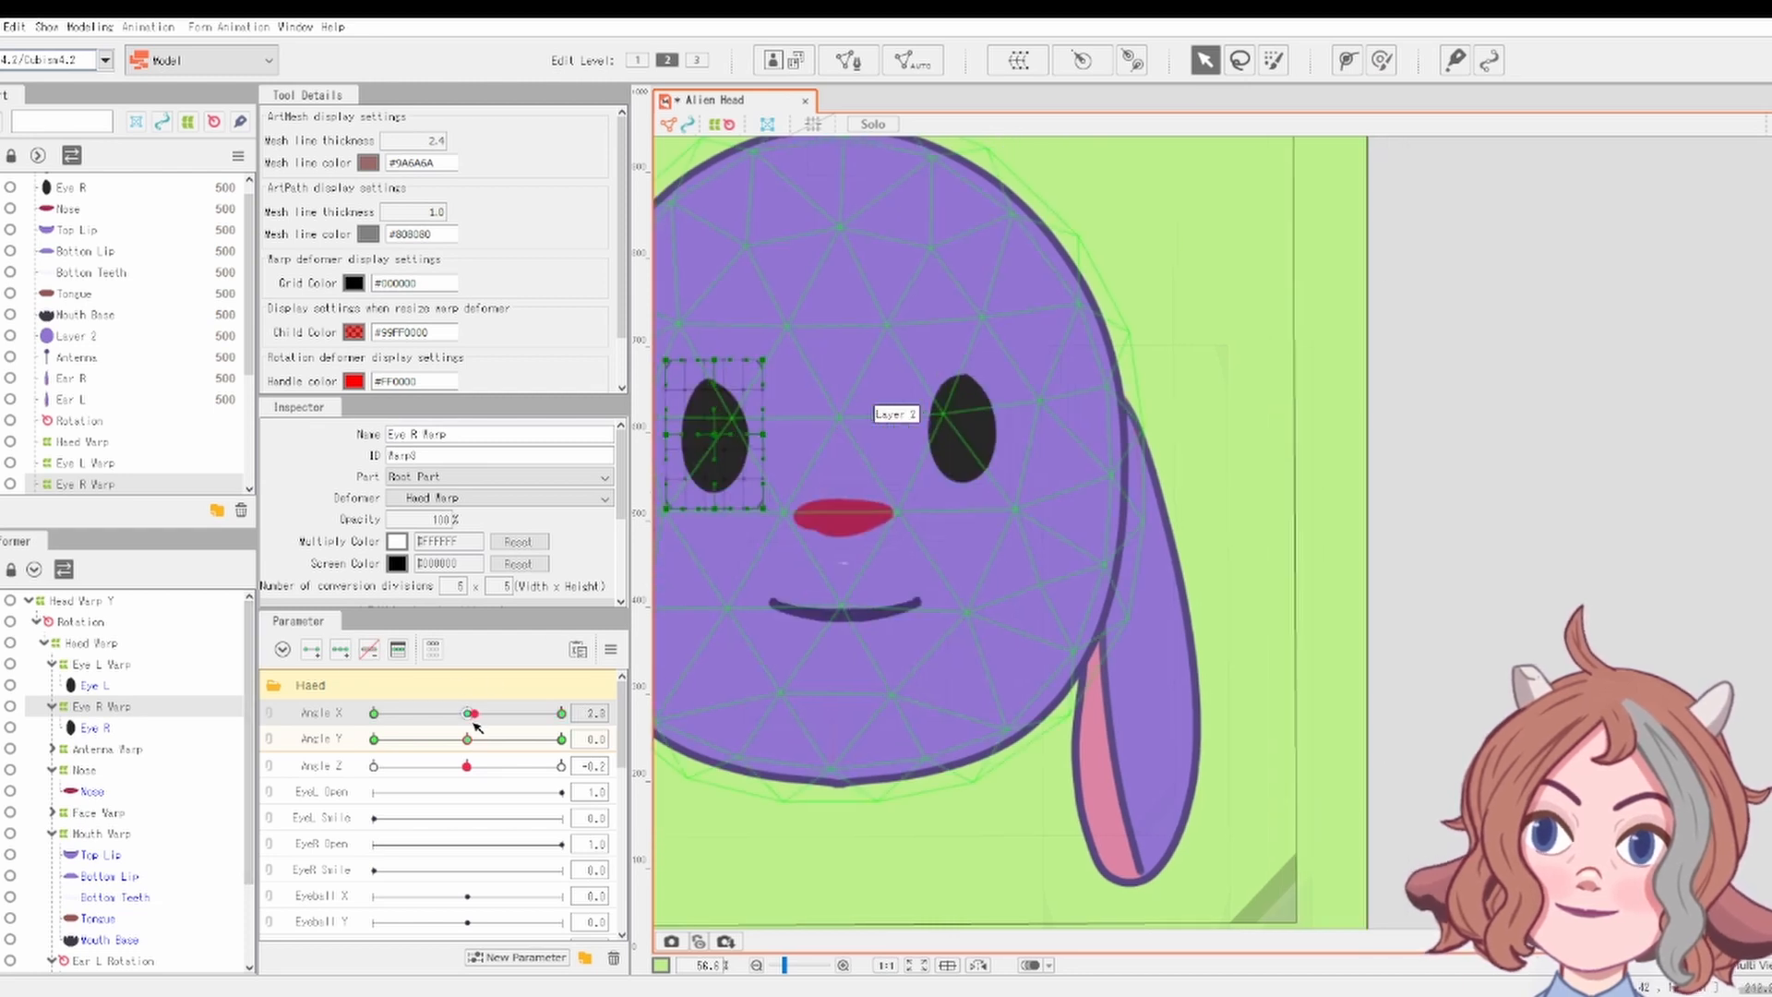
Add Angle X keys to Layer 2, push the face's trailing edge inward with a large deform brush at Angle X 30 and preview it
scroll(130, 785, down, 3)
click(101, 941)
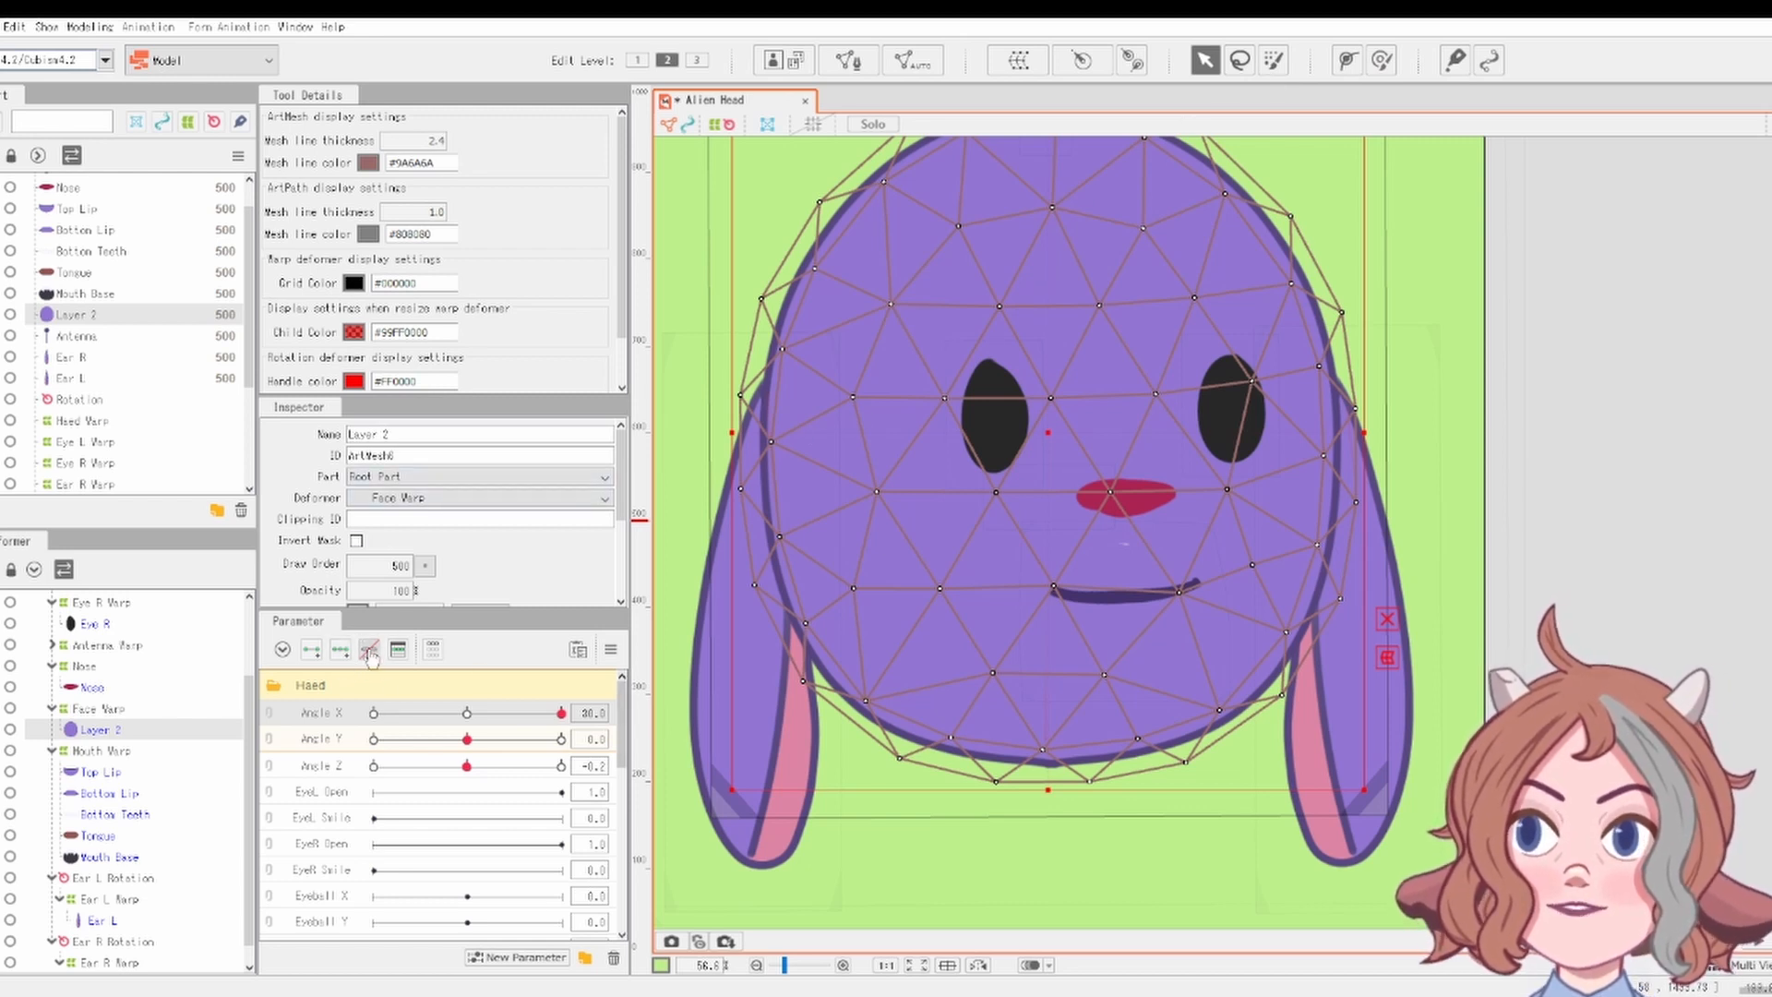
click(1382, 60)
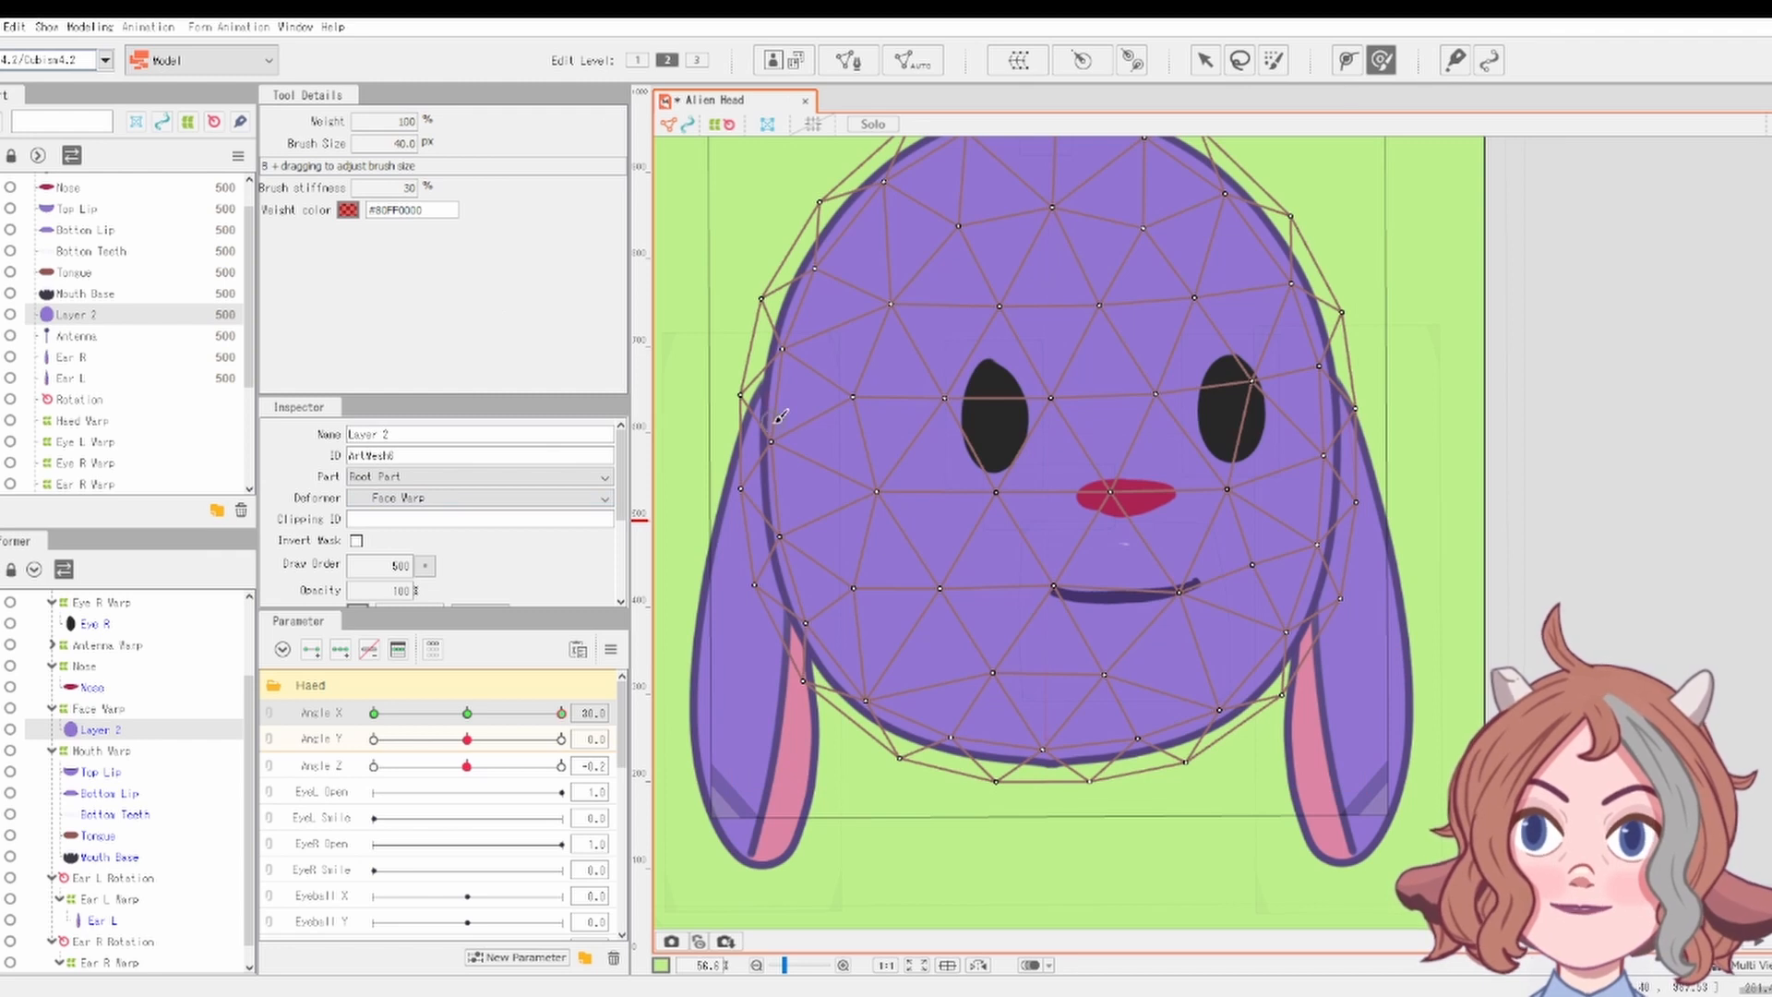
key(b)
mouse_move(1373, 391)
mouse_down()
mouse_move(1444, 462)
mouse_move(1444, 646)
mouse_move(817, 473)
mouse_move(770, 480)
mouse_move(796, 482)
mouse_up()
drag(808, 637, 823, 635)
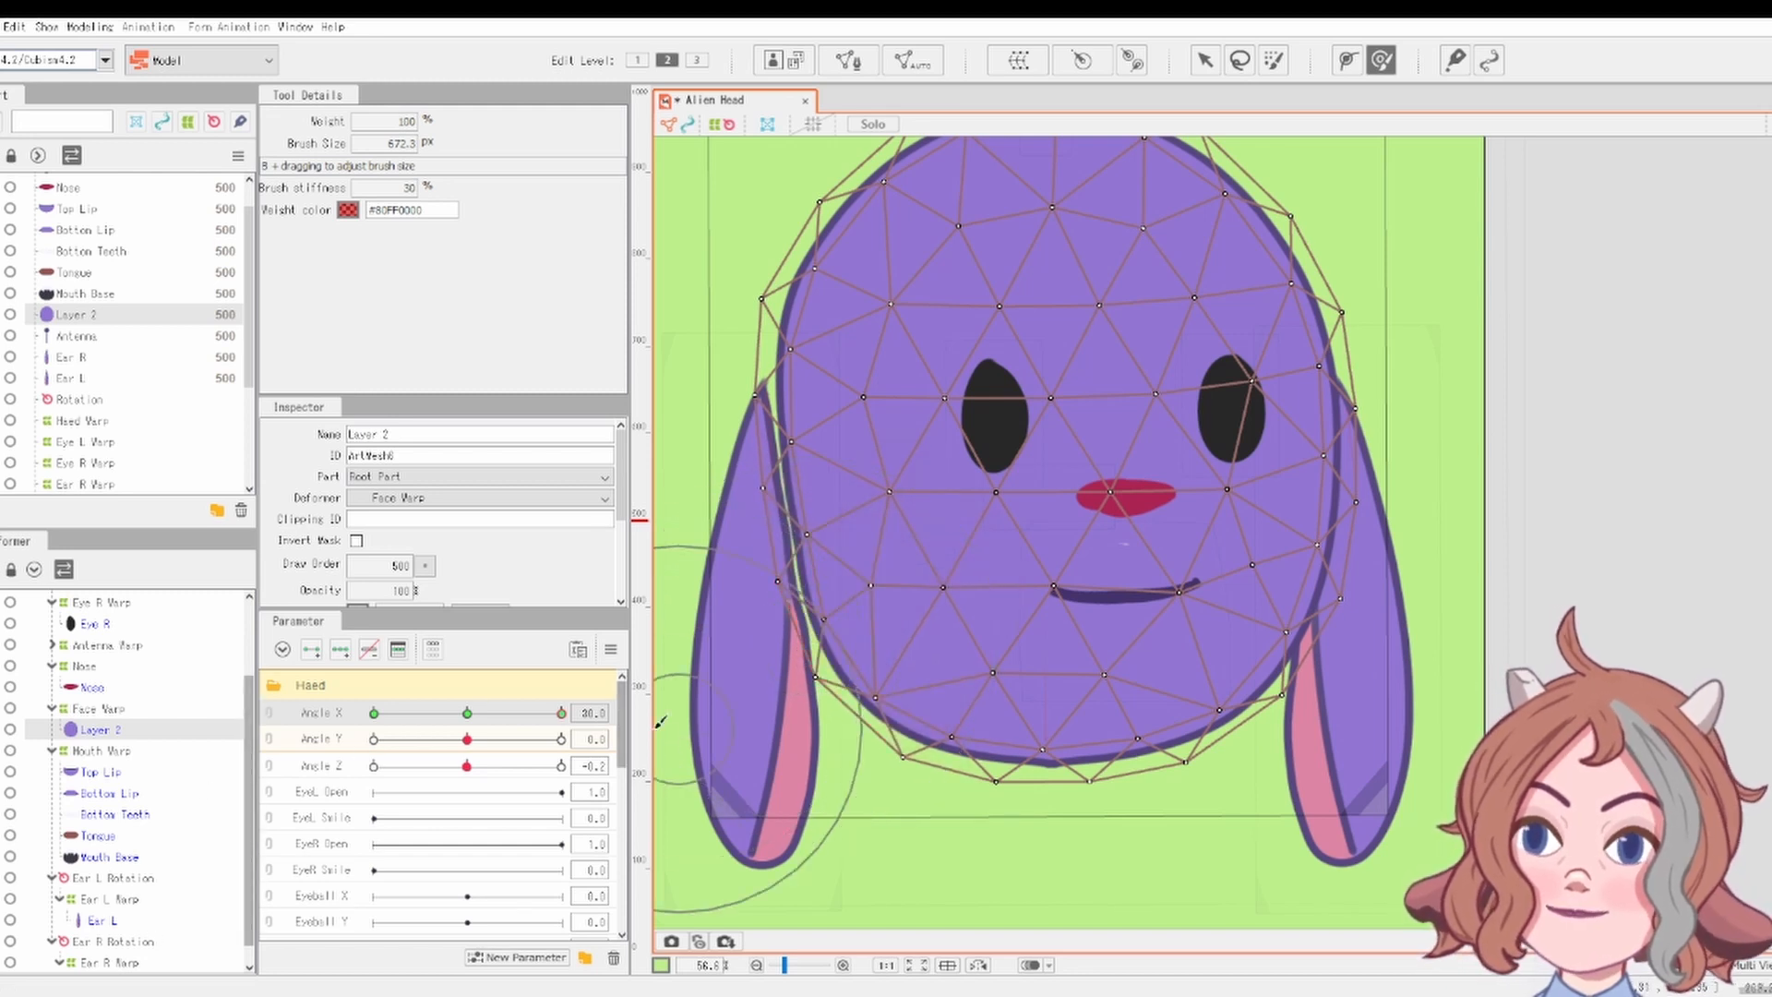
mouse_move(562, 712)
mouse_down()
mouse_move(467, 712)
mouse_move(583, 711)
mouse_up()
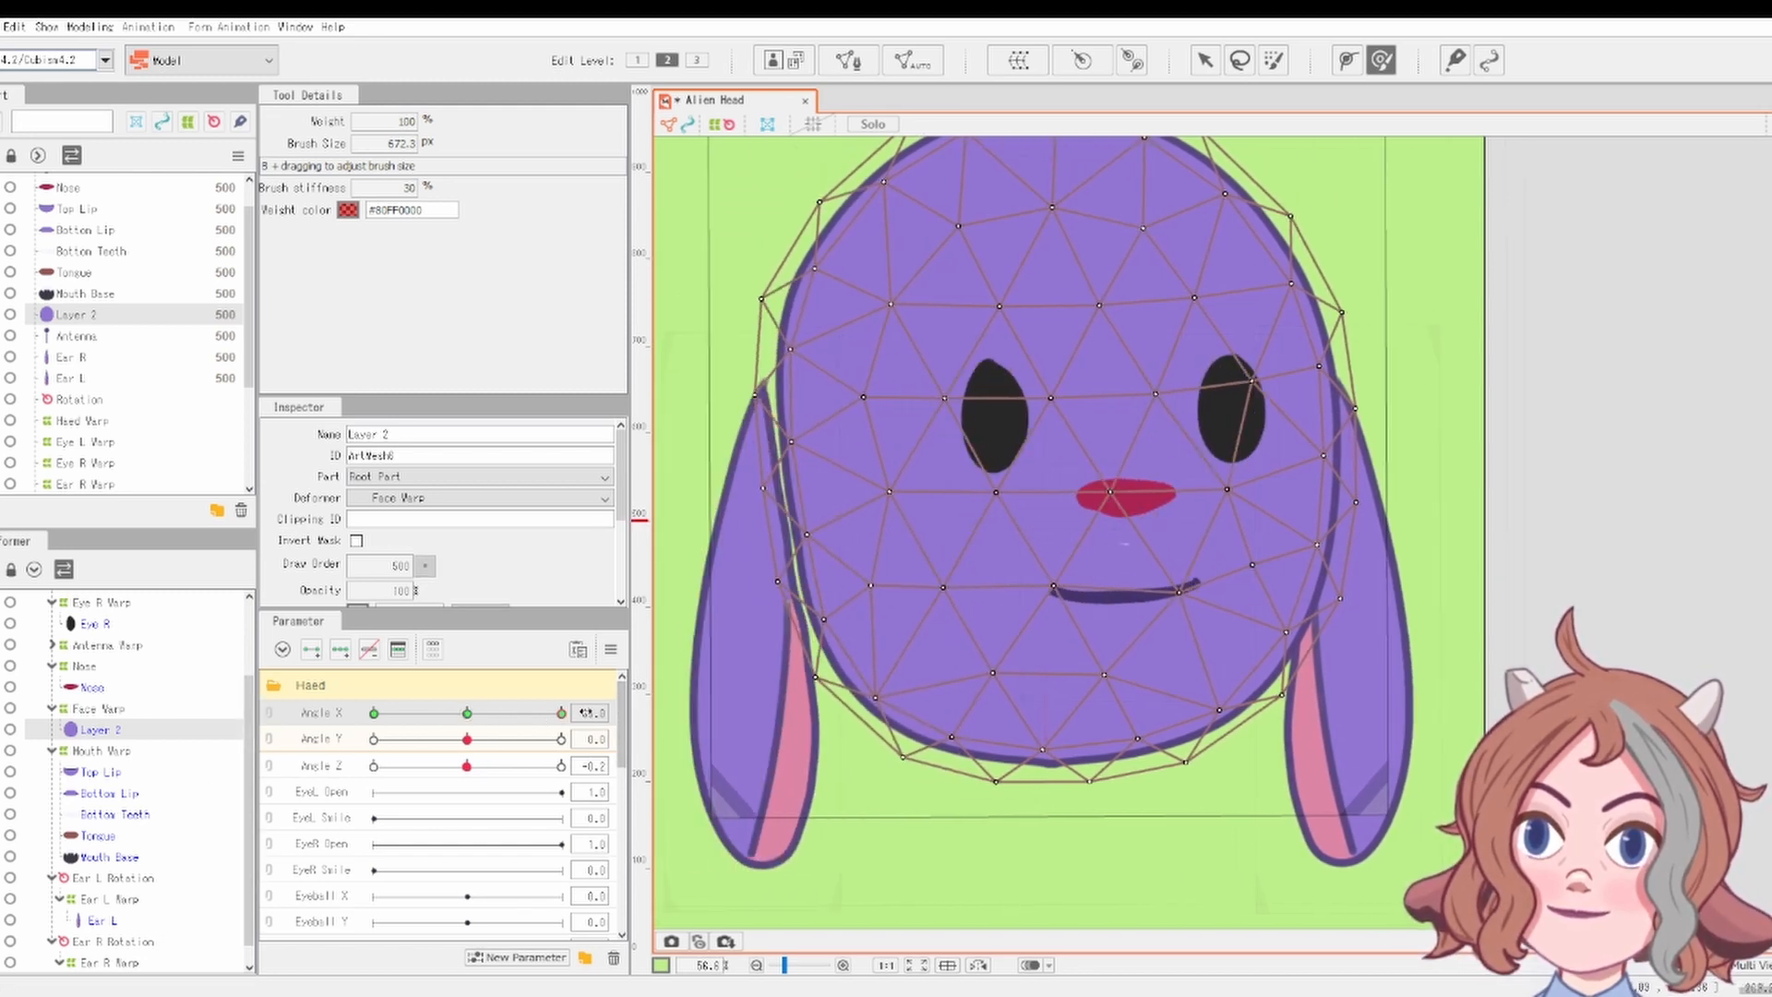
Add Angle X keys to Ear R Warp, move it inward behind the face at Angle X 30 and preview the head turn
click(1207, 60)
scroll(129, 785, down, 1)
click(109, 941)
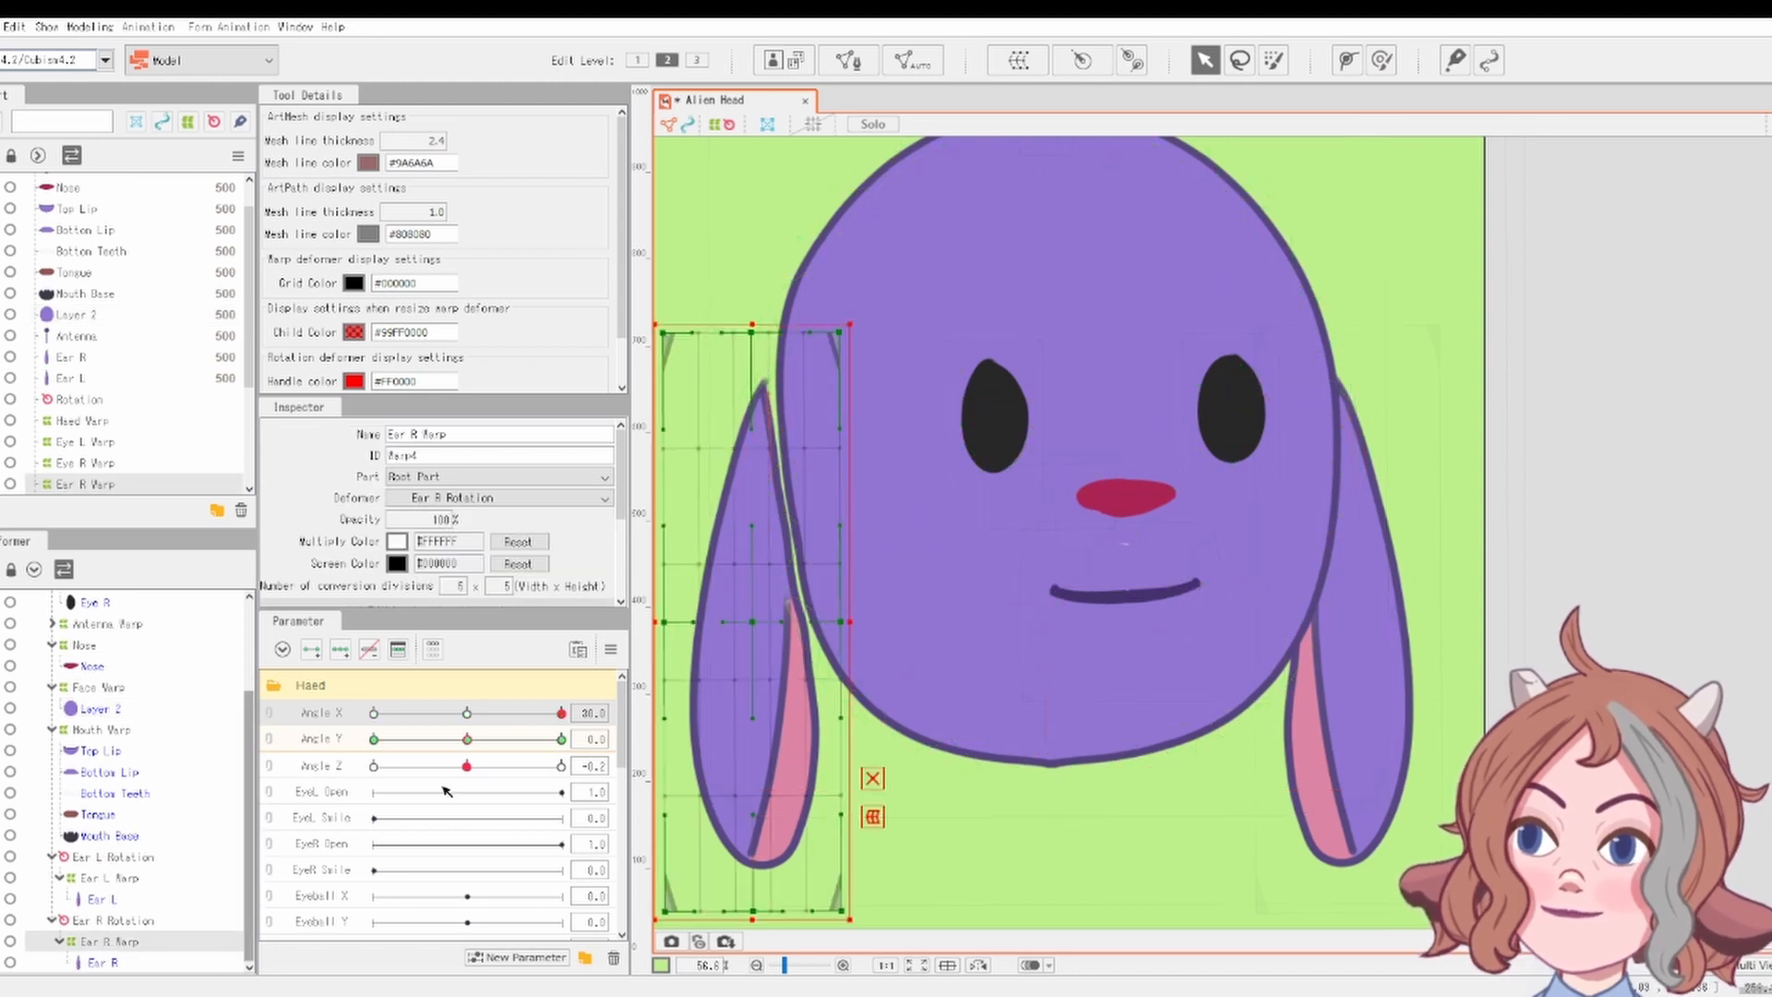
drag(749, 621, 765, 617)
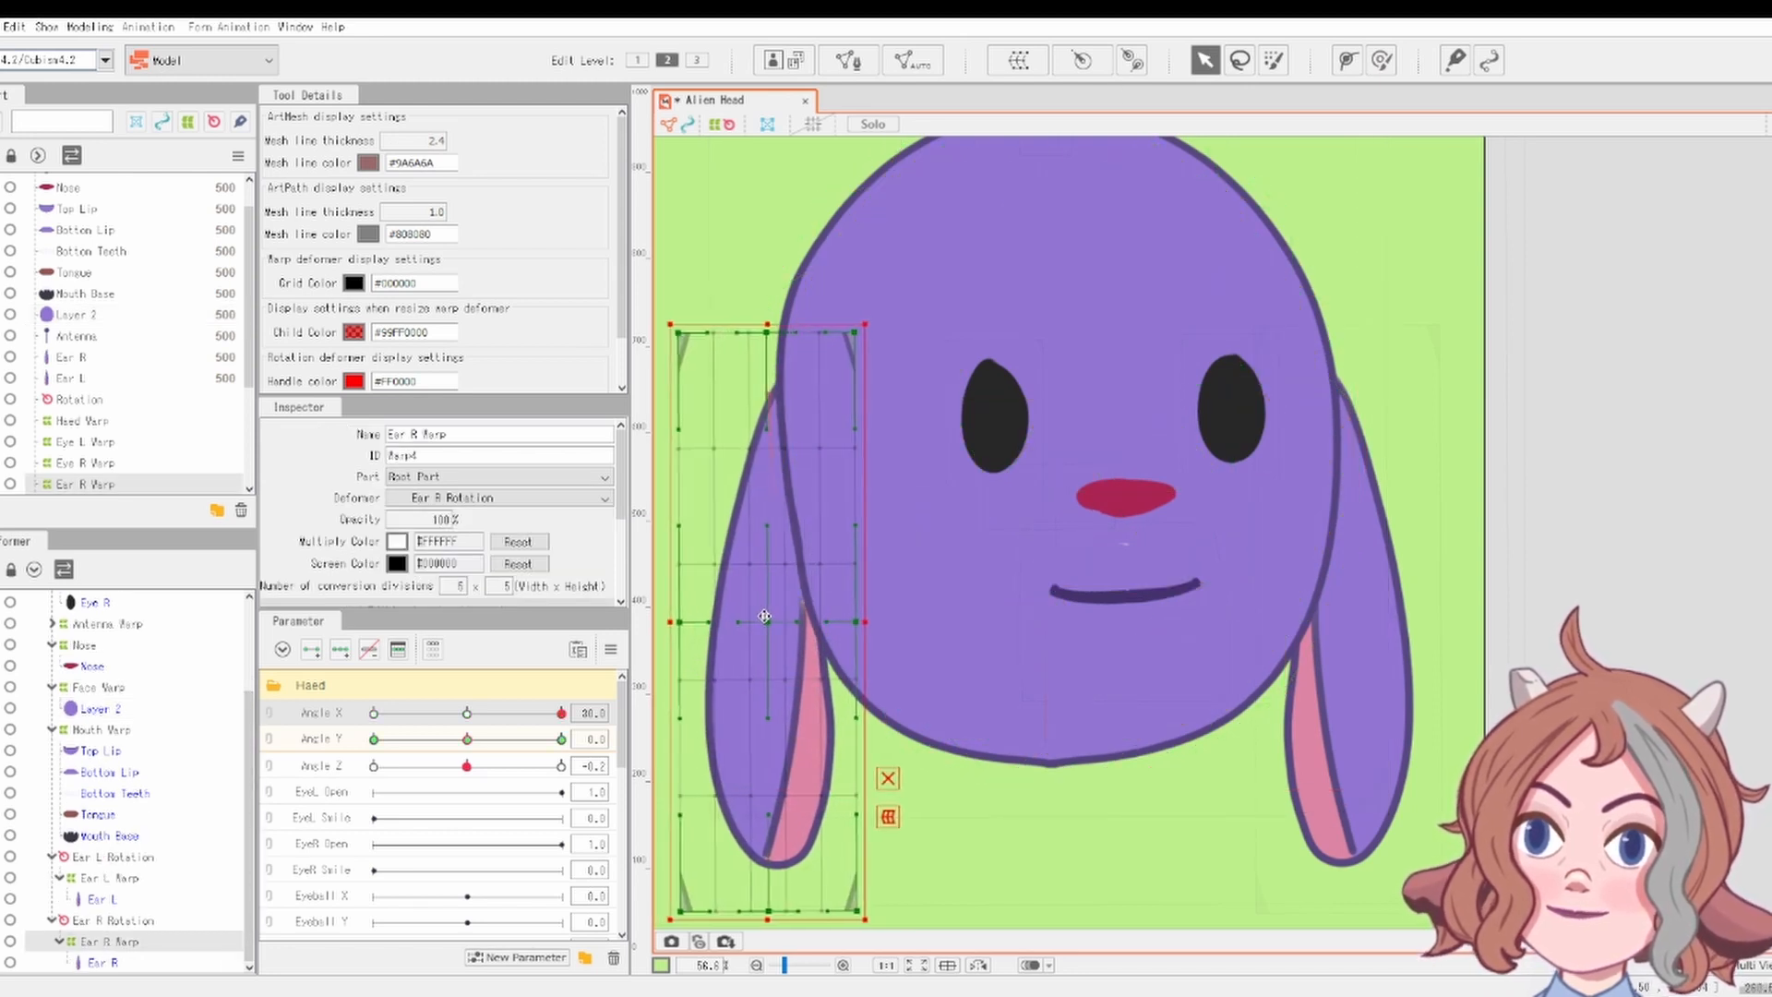
key(ctrl+z)
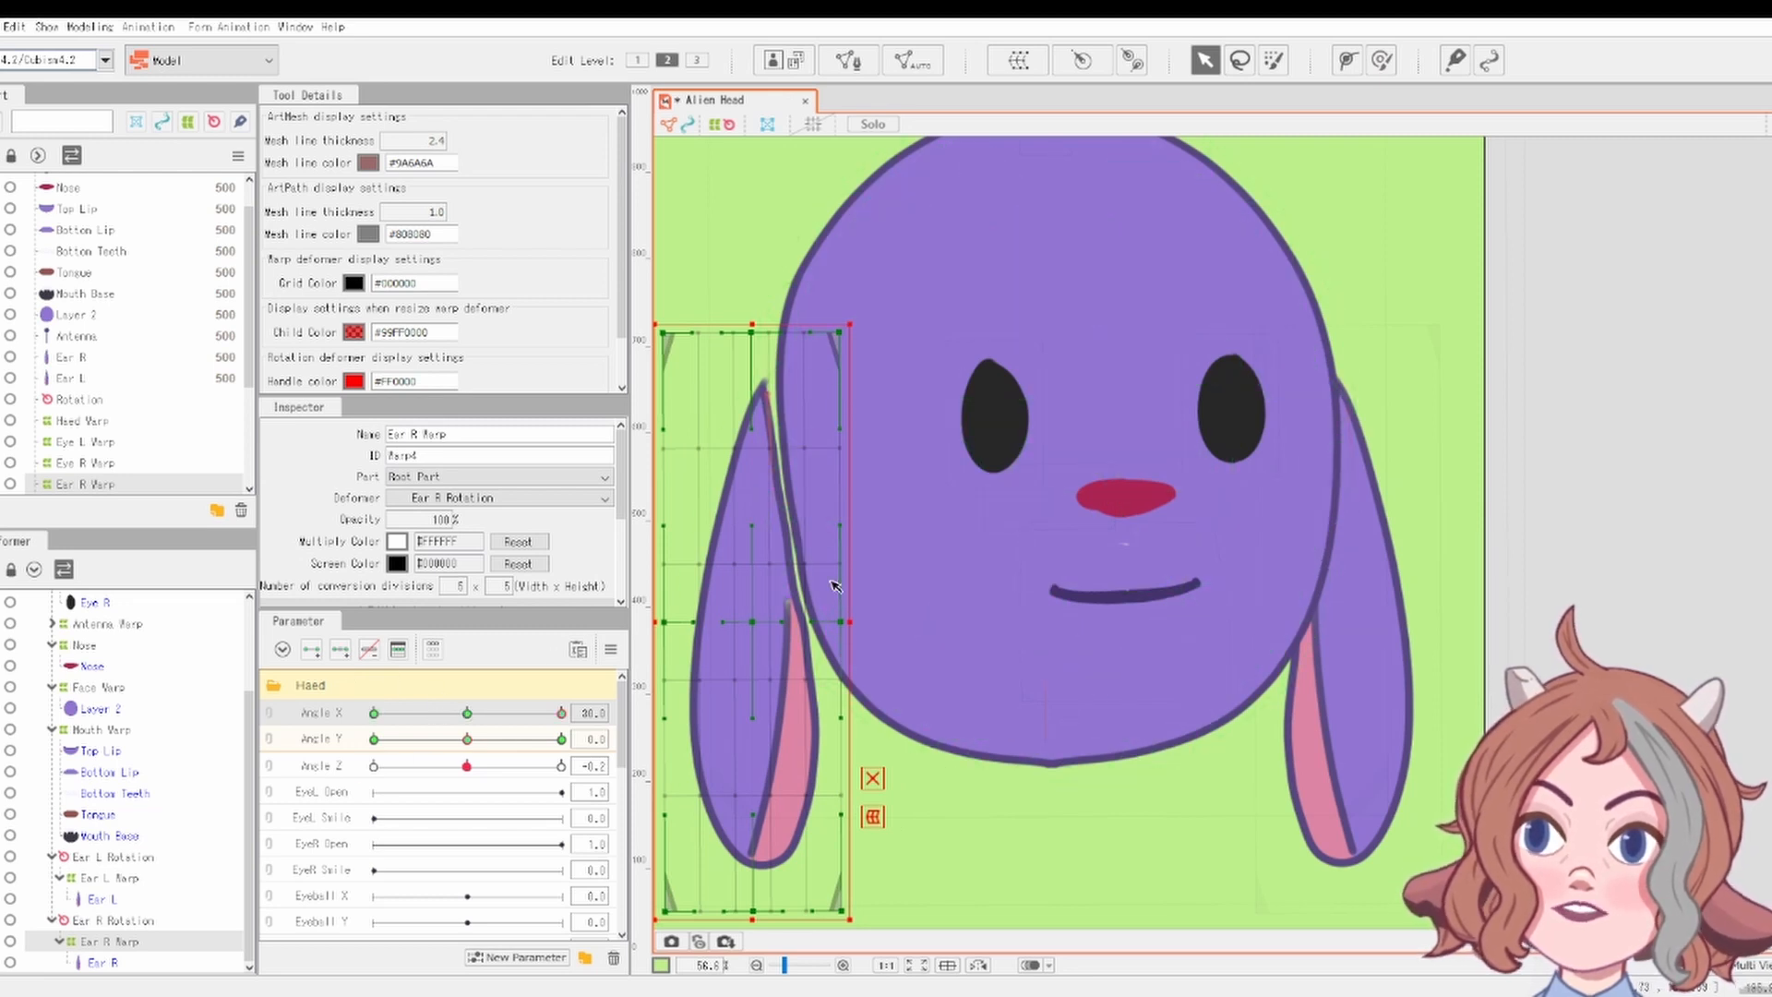
drag(754, 618, 767, 618)
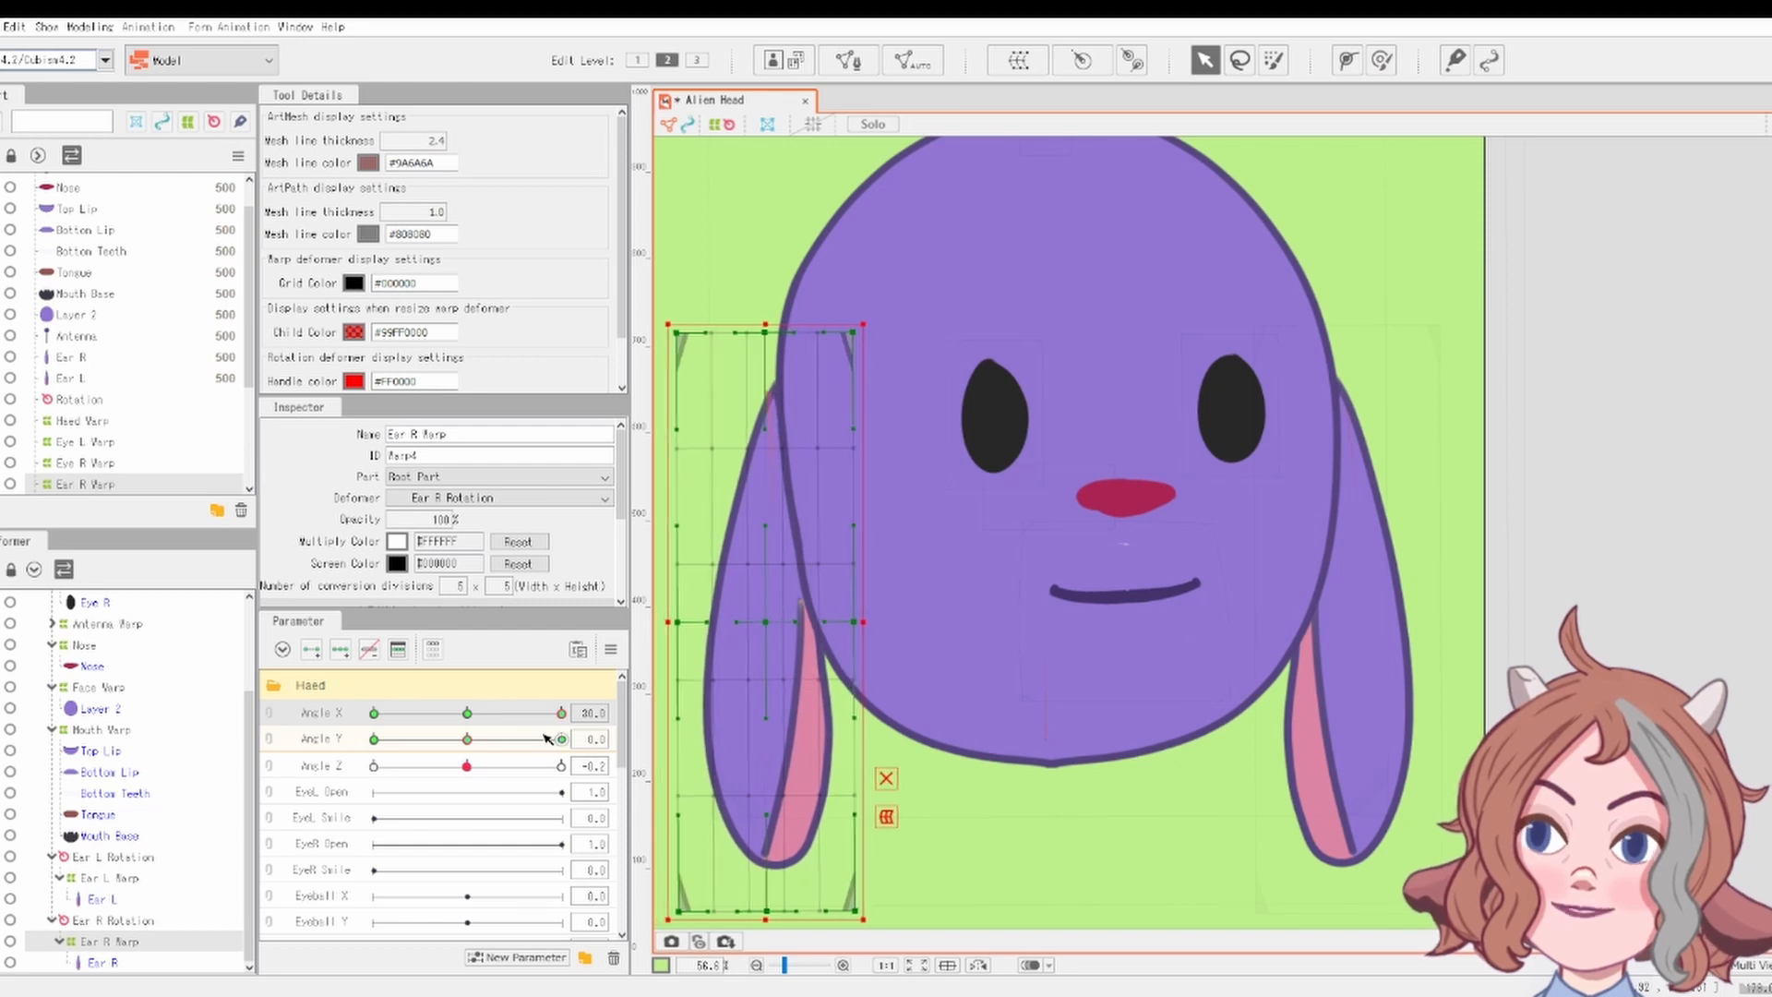
mouse_move(562, 712)
mouse_down()
mouse_move(388, 712)
mouse_move(561, 714)
mouse_up()
scroll(752, 630, down, 4)
drag(399, 728, 612, 713)
scroll(1018, 574, up, 2)
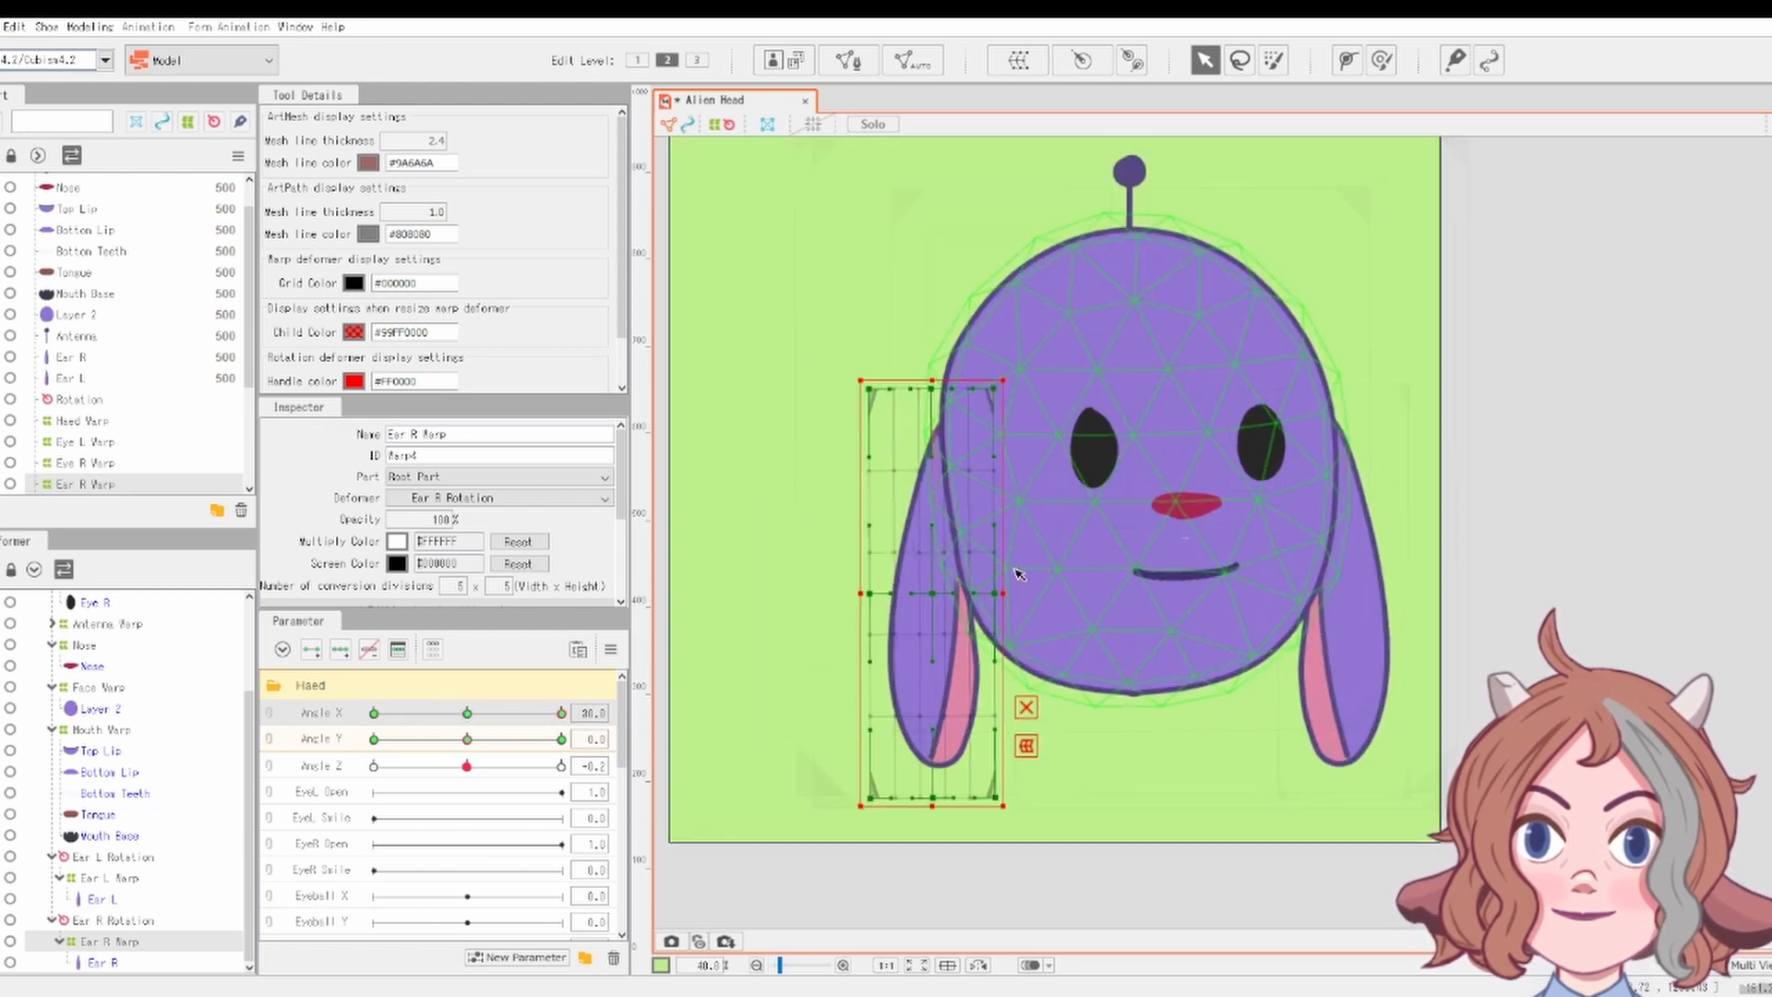
At Angle X 30, refine Layer 2's lower trailing cheek with the deform brush and nudge Ear R Warp slightly outward
click(1085, 631)
click(1382, 60)
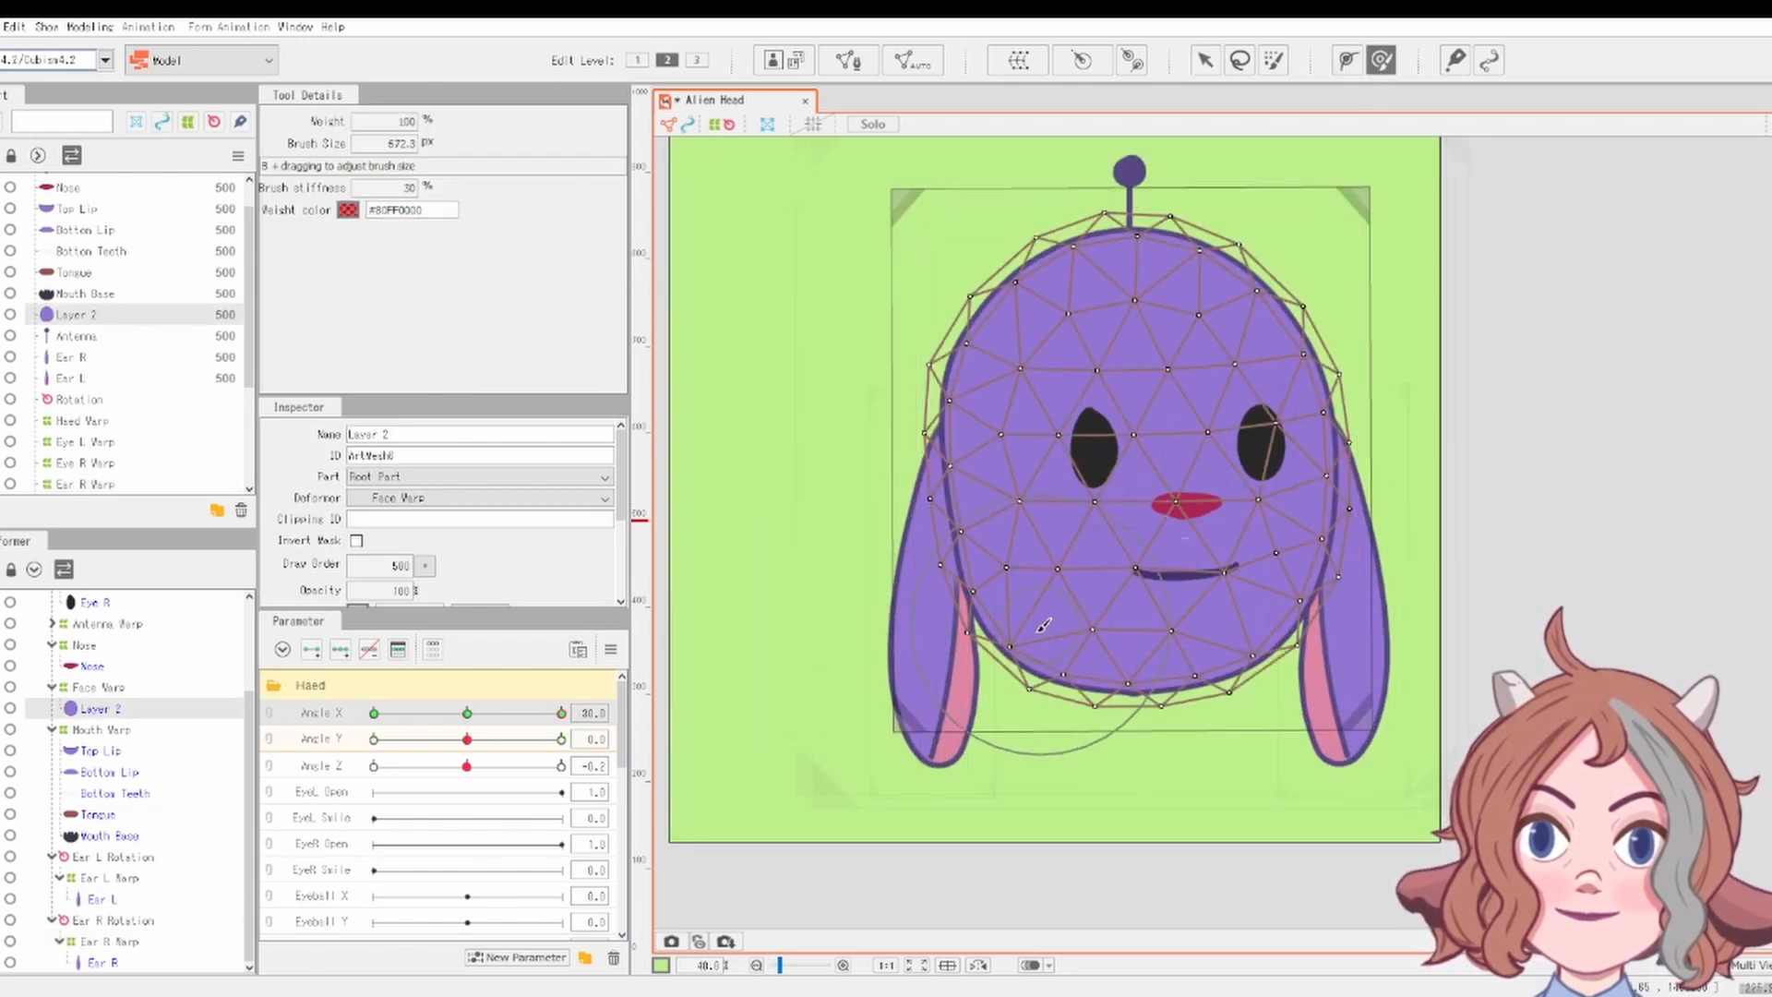
mouse_move(1052, 609)
mouse_down()
mouse_move(1027, 650)
mouse_move(1083, 685)
mouse_move(1038, 662)
mouse_up()
drag(978, 600, 973, 561)
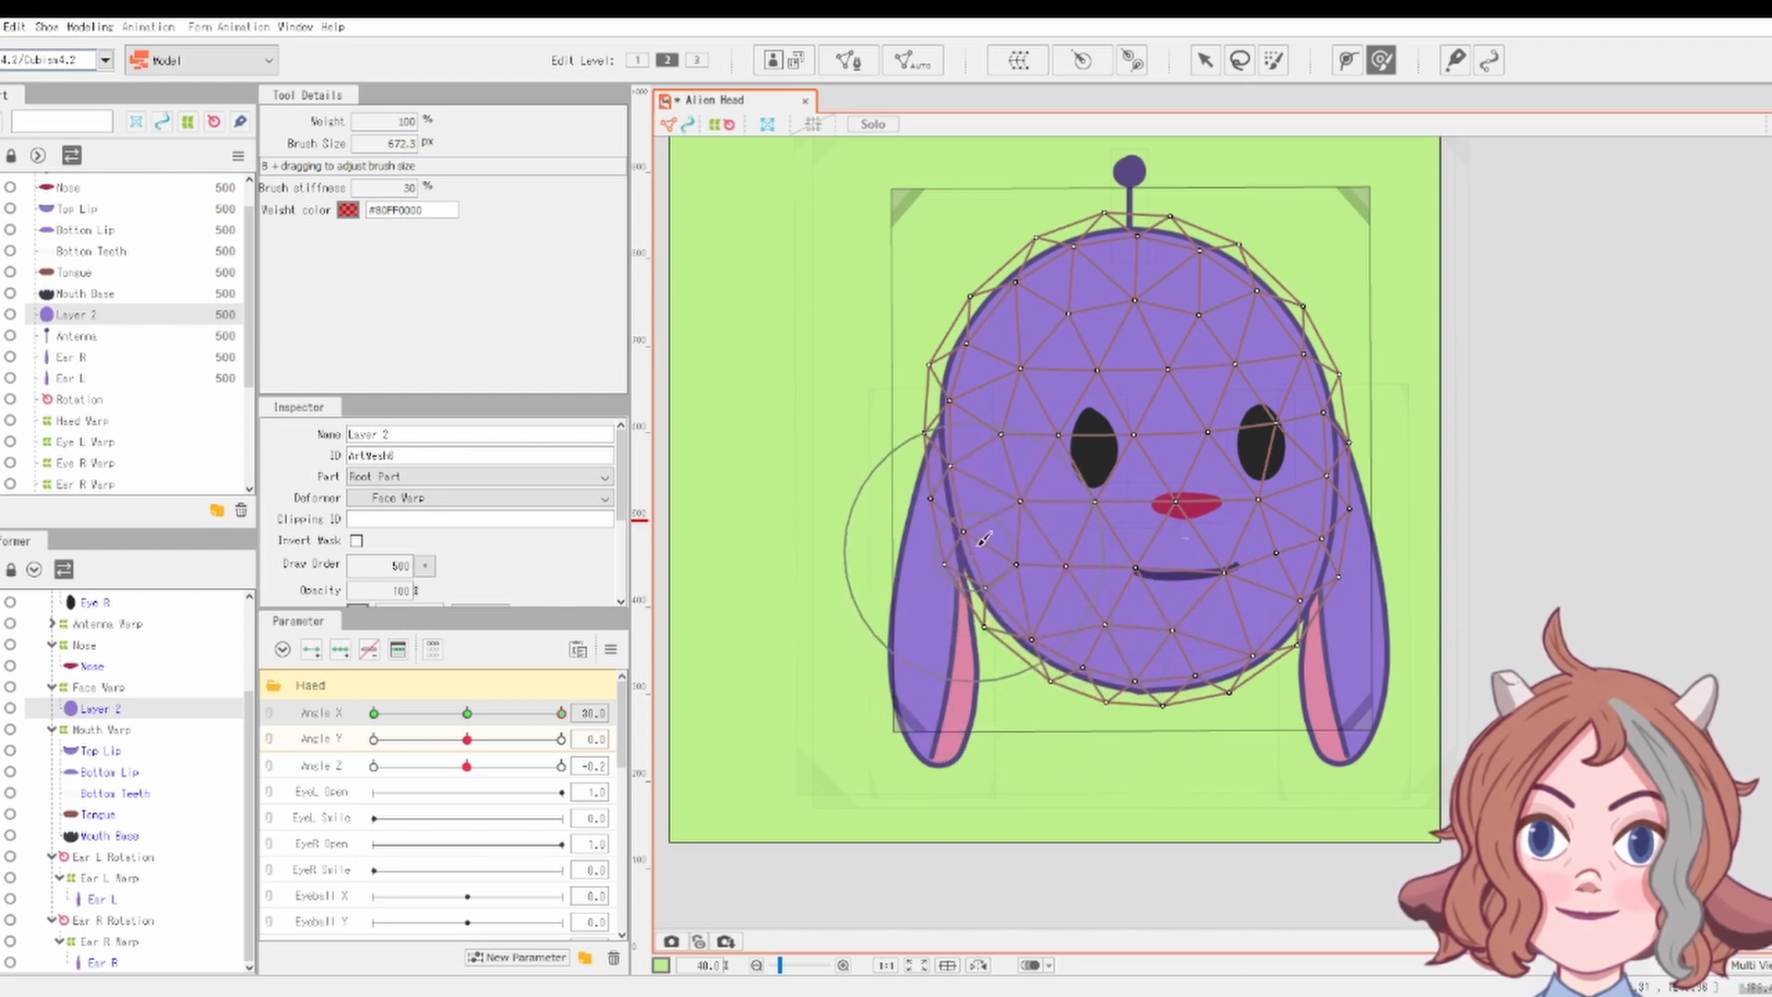
click(1204, 60)
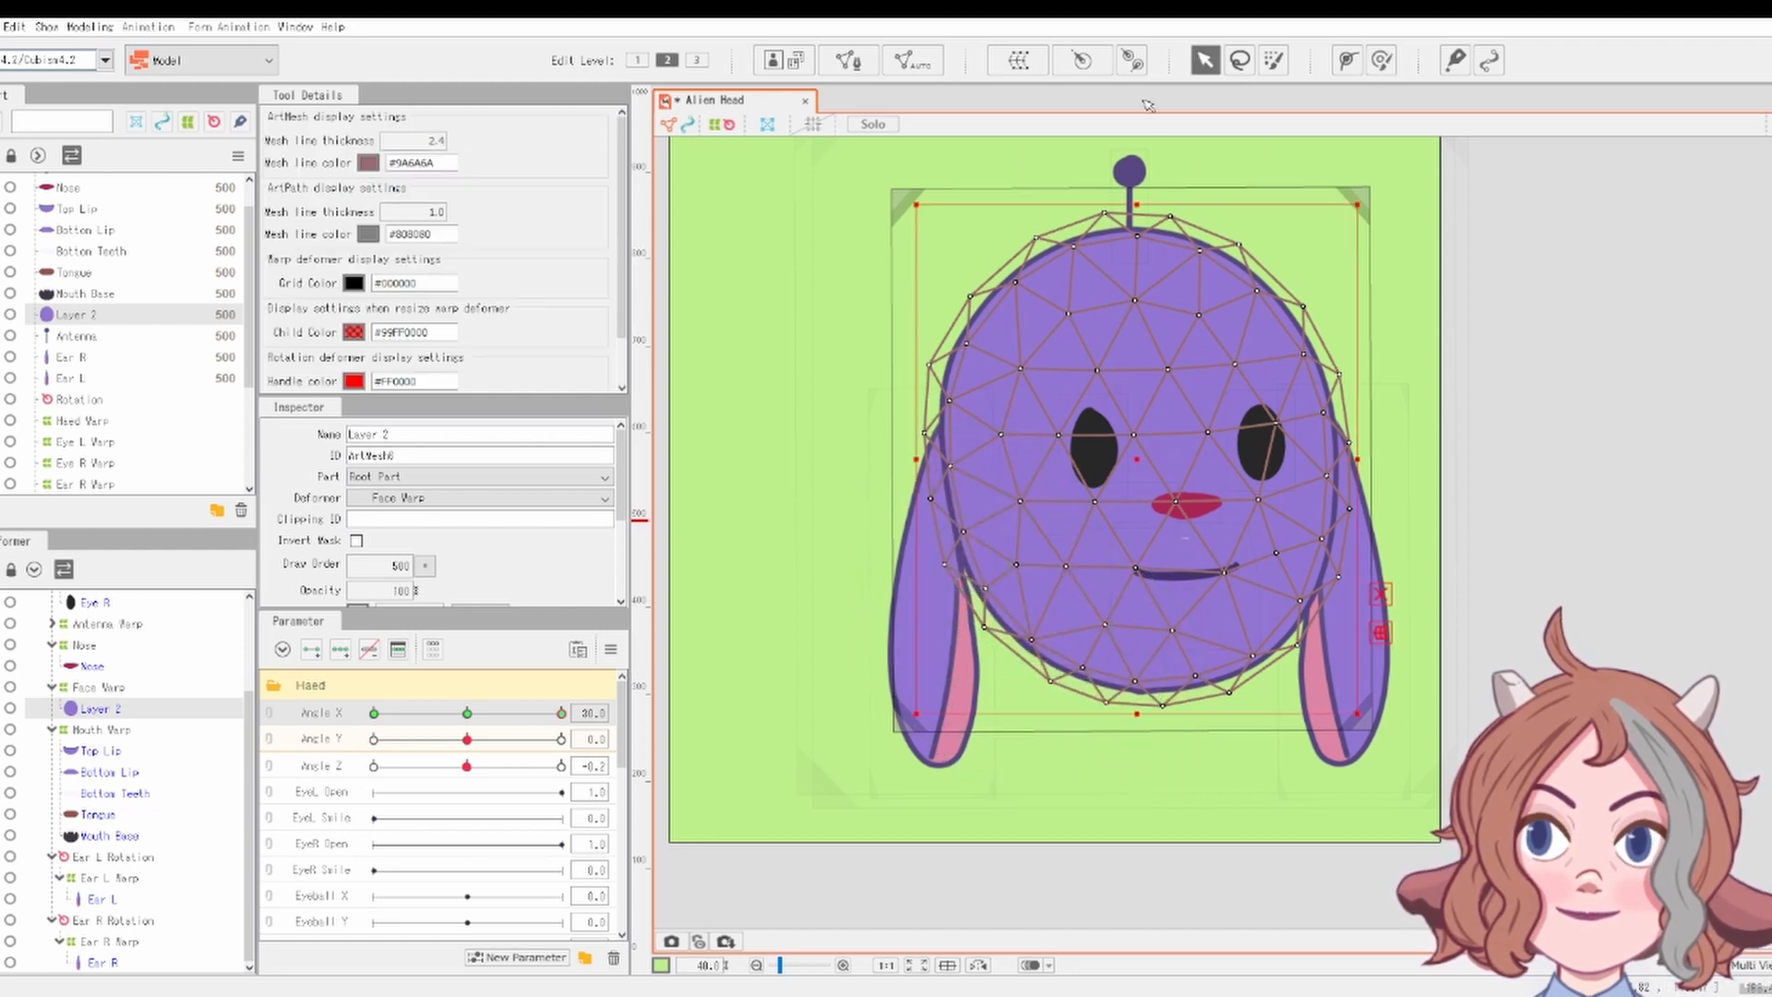
click(112, 941)
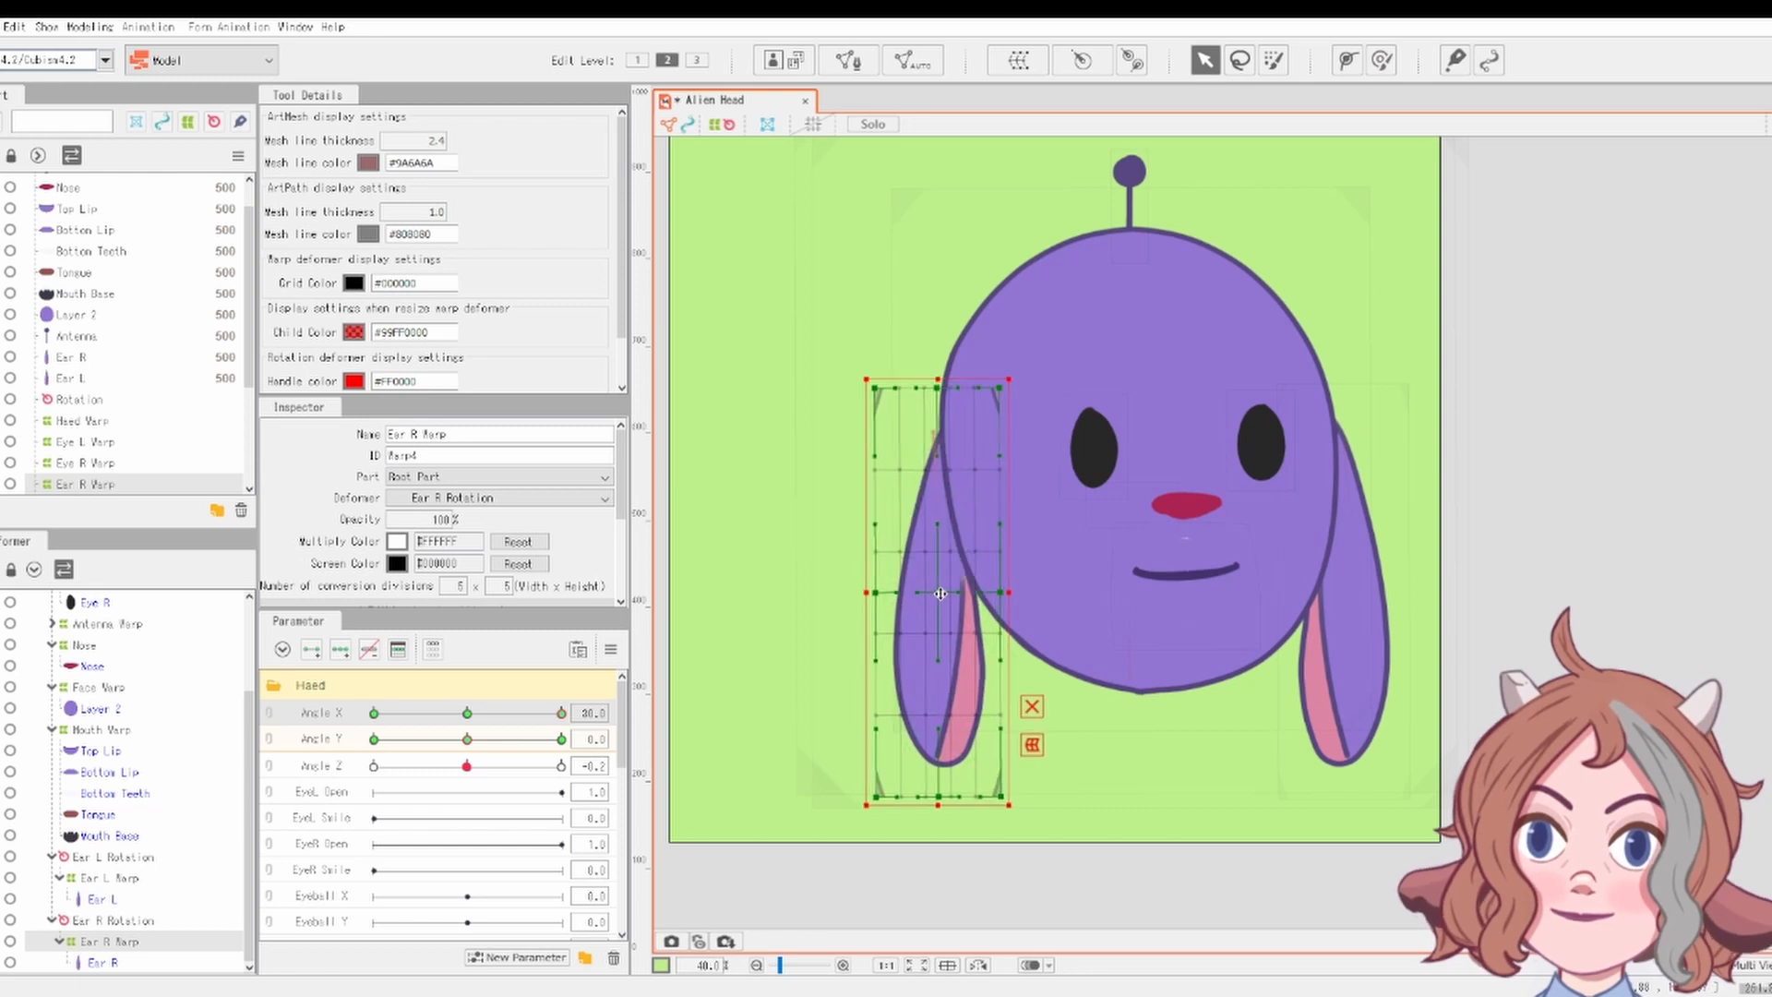
drag(941, 593, 935, 593)
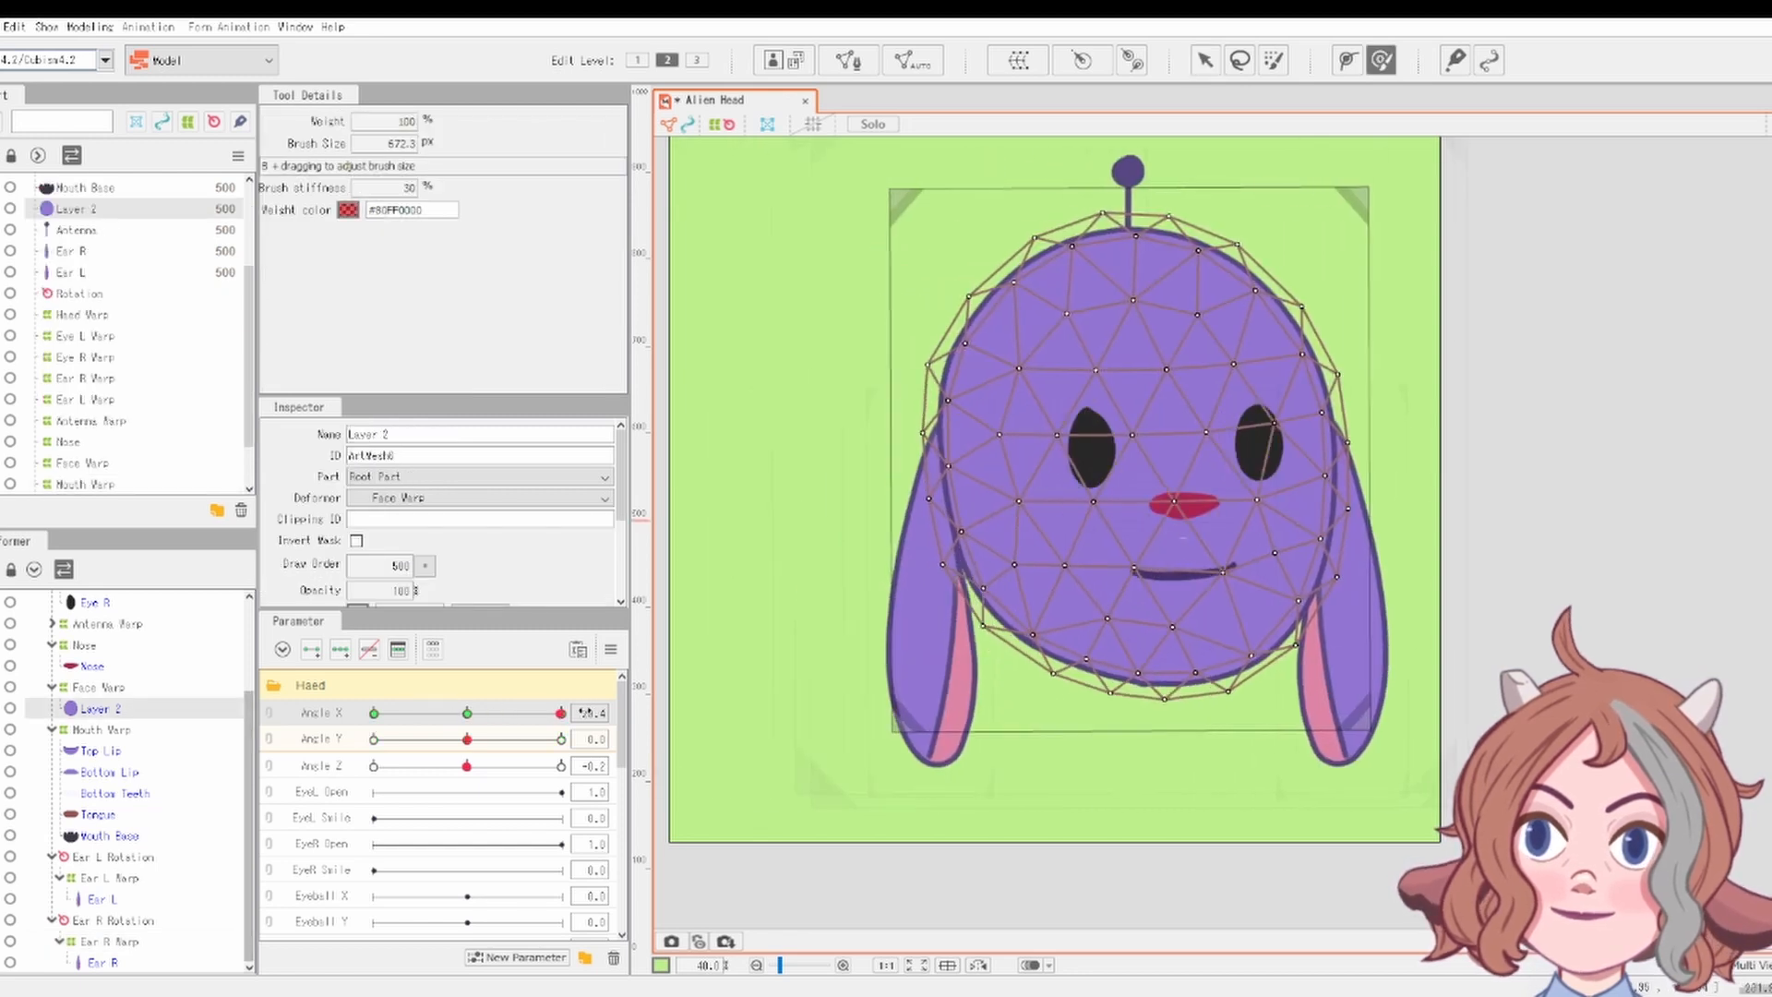
Use Reflect Motion to mirror Layer 2's Angle X 30 shape onto -30 and preview the opposite turn
click(610, 648)
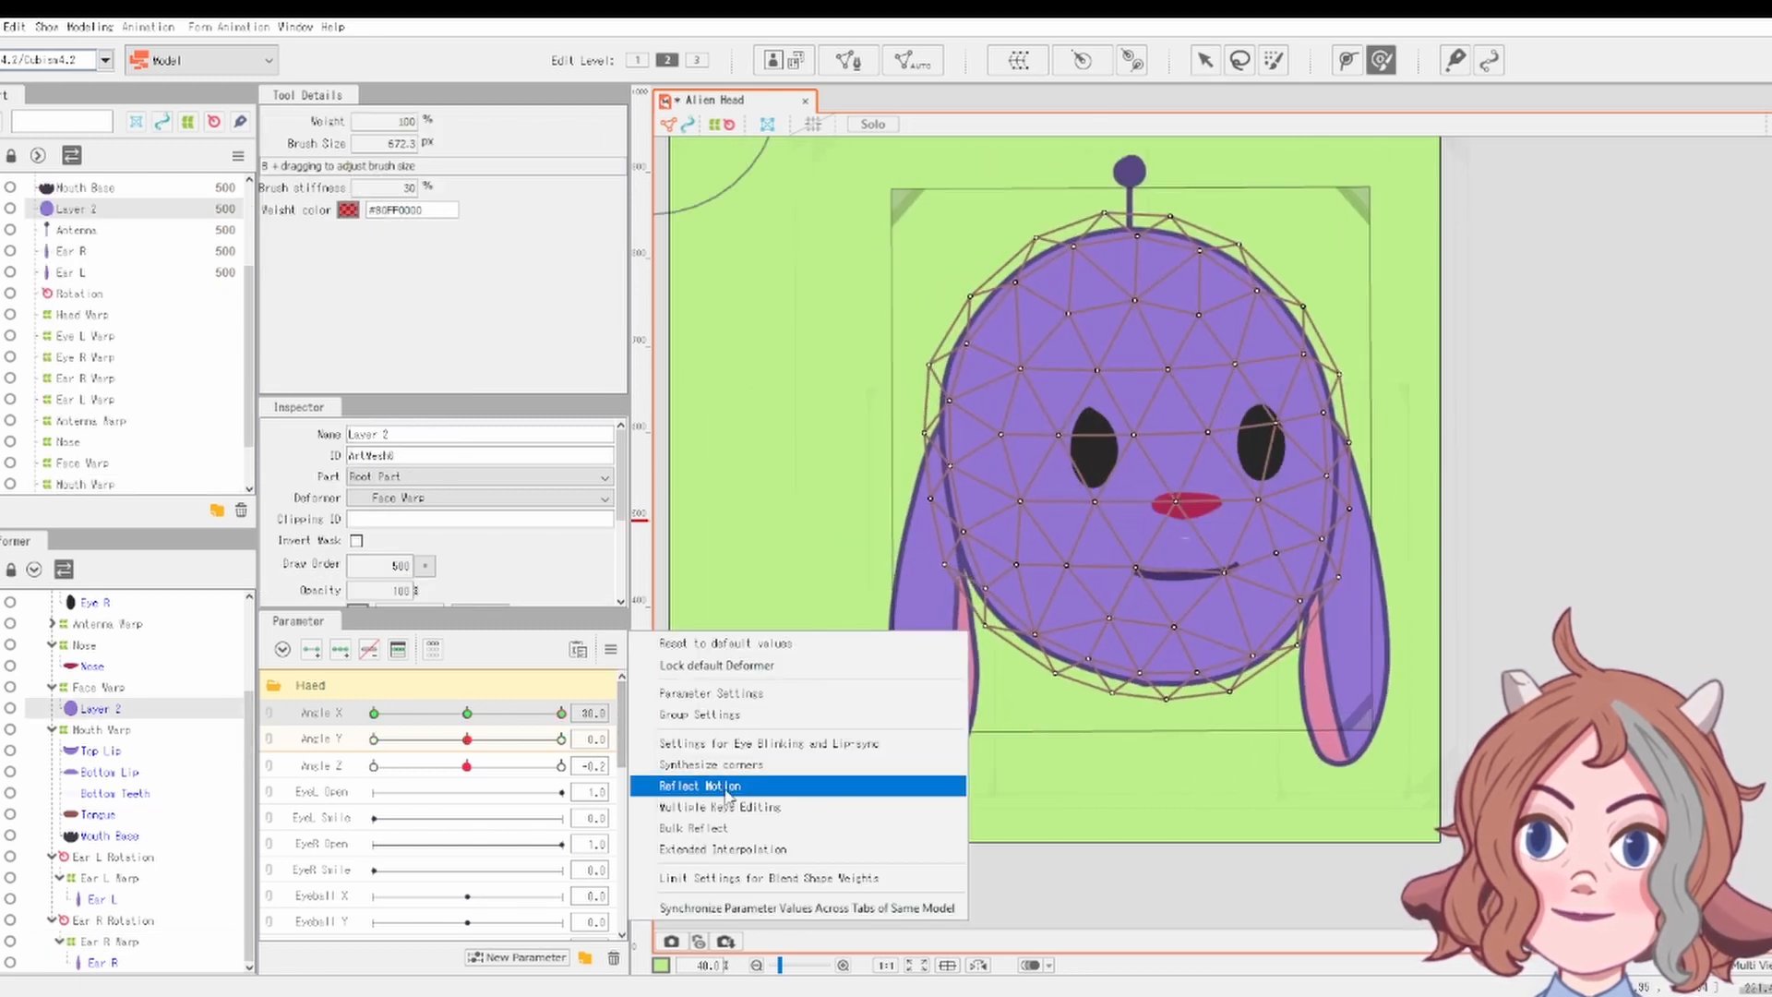
click(726, 790)
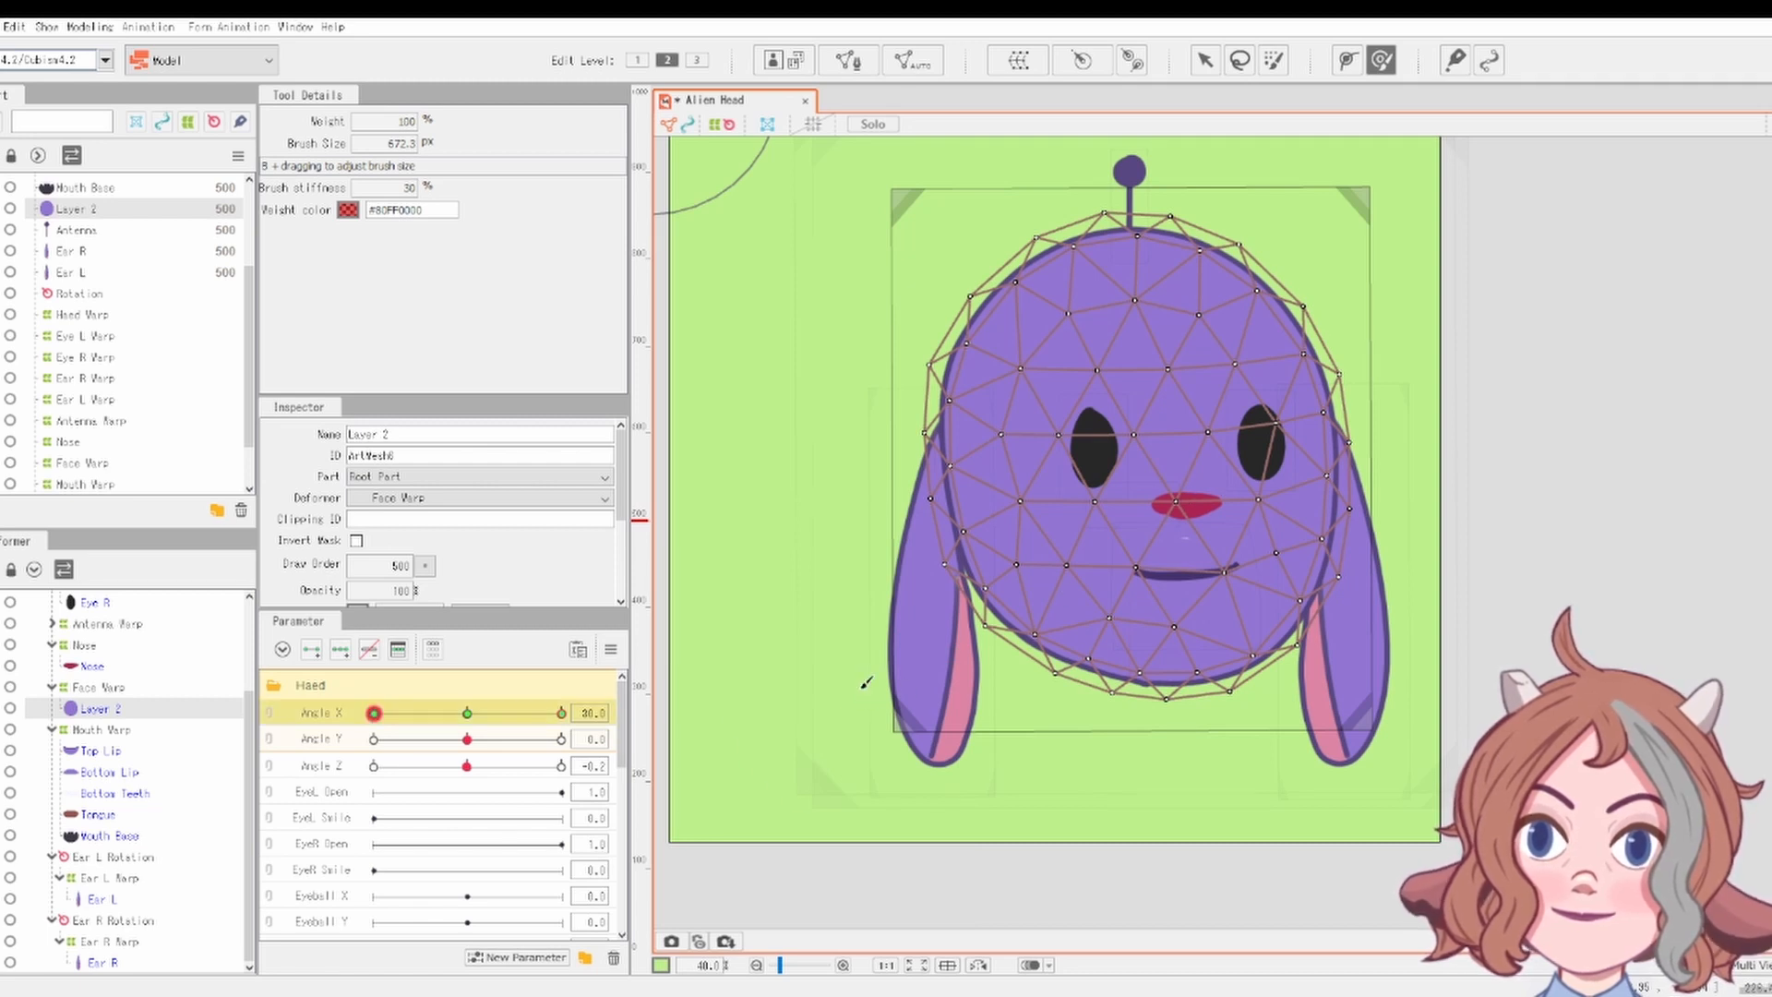
drag(374, 713, 297, 737)
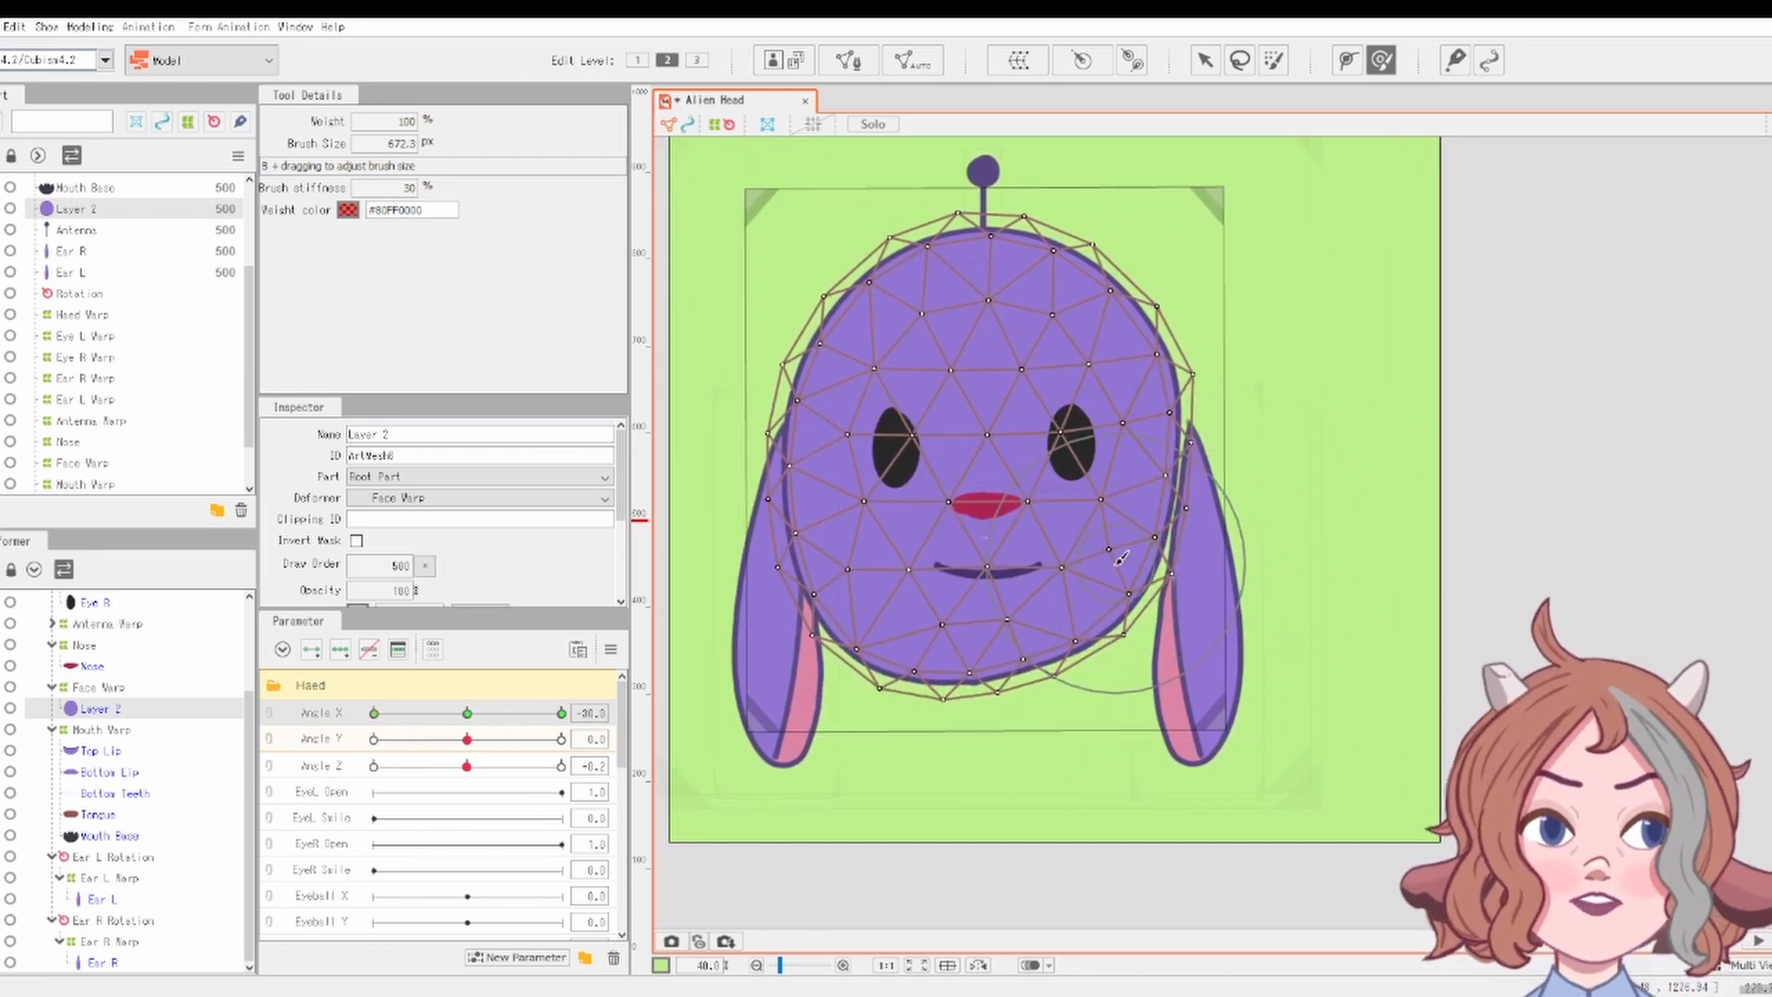
Select Ear L Warp and move it inward behind the face at Angle X -30
click(109, 942)
click(109, 878)
click(111, 857)
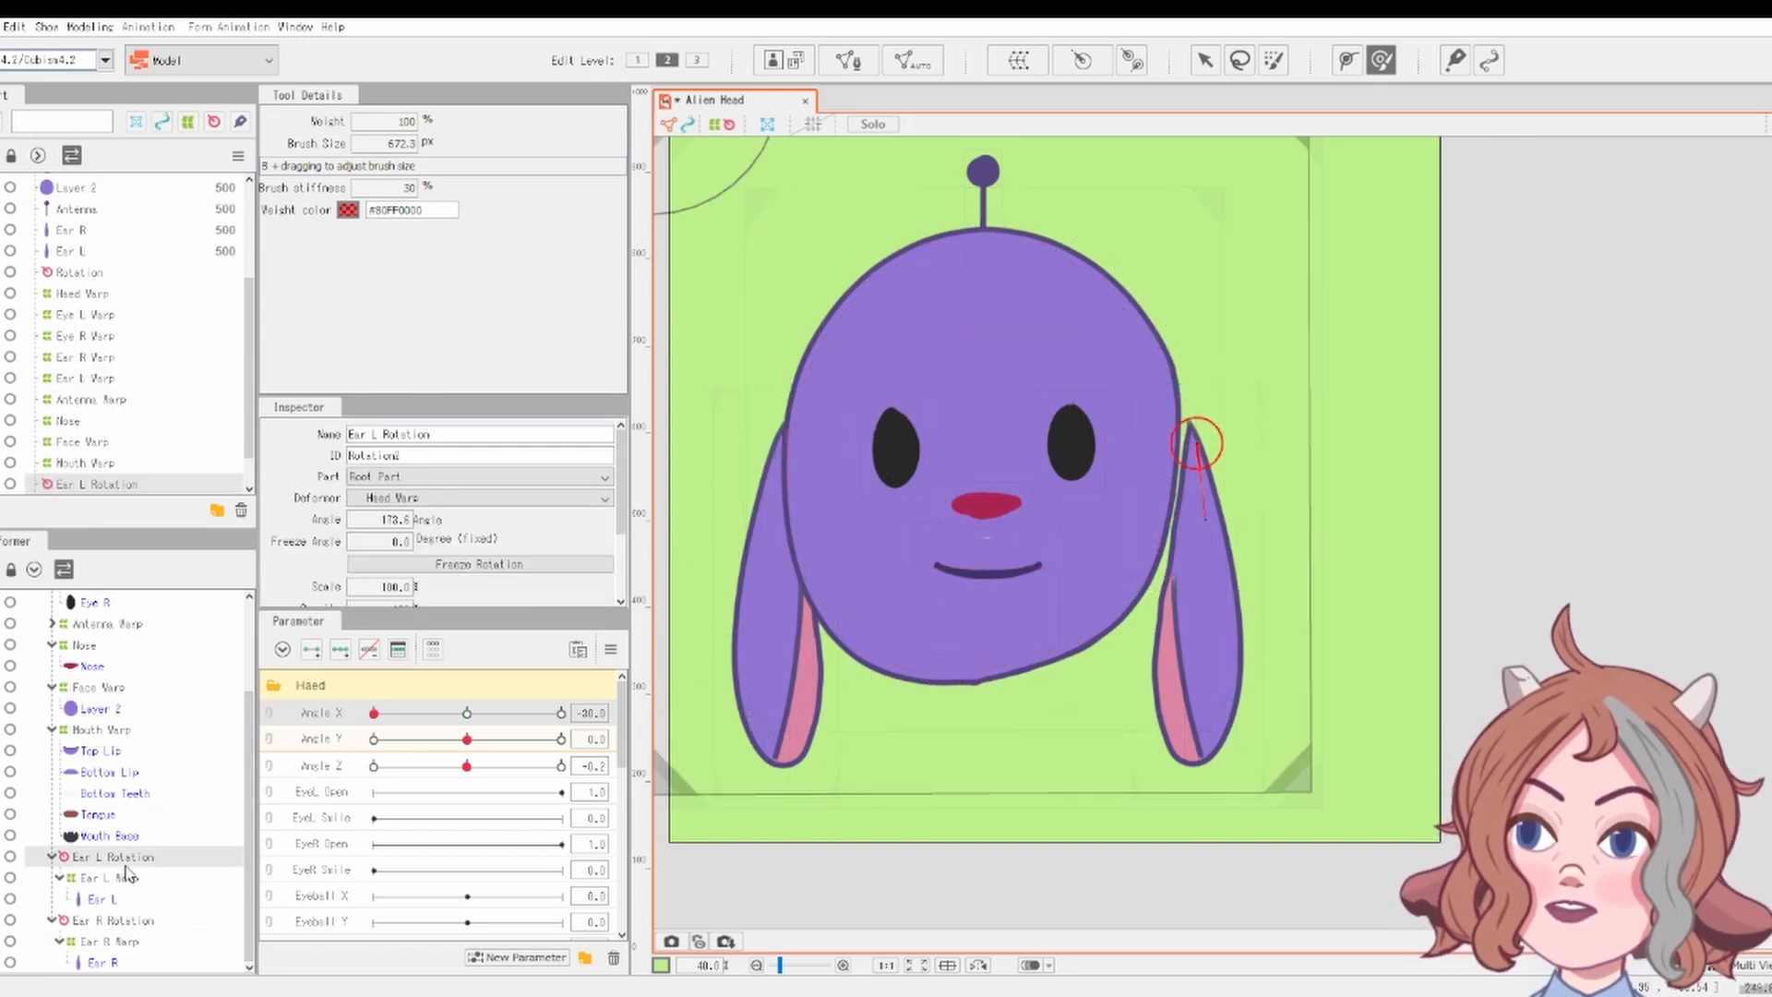
click(130, 881)
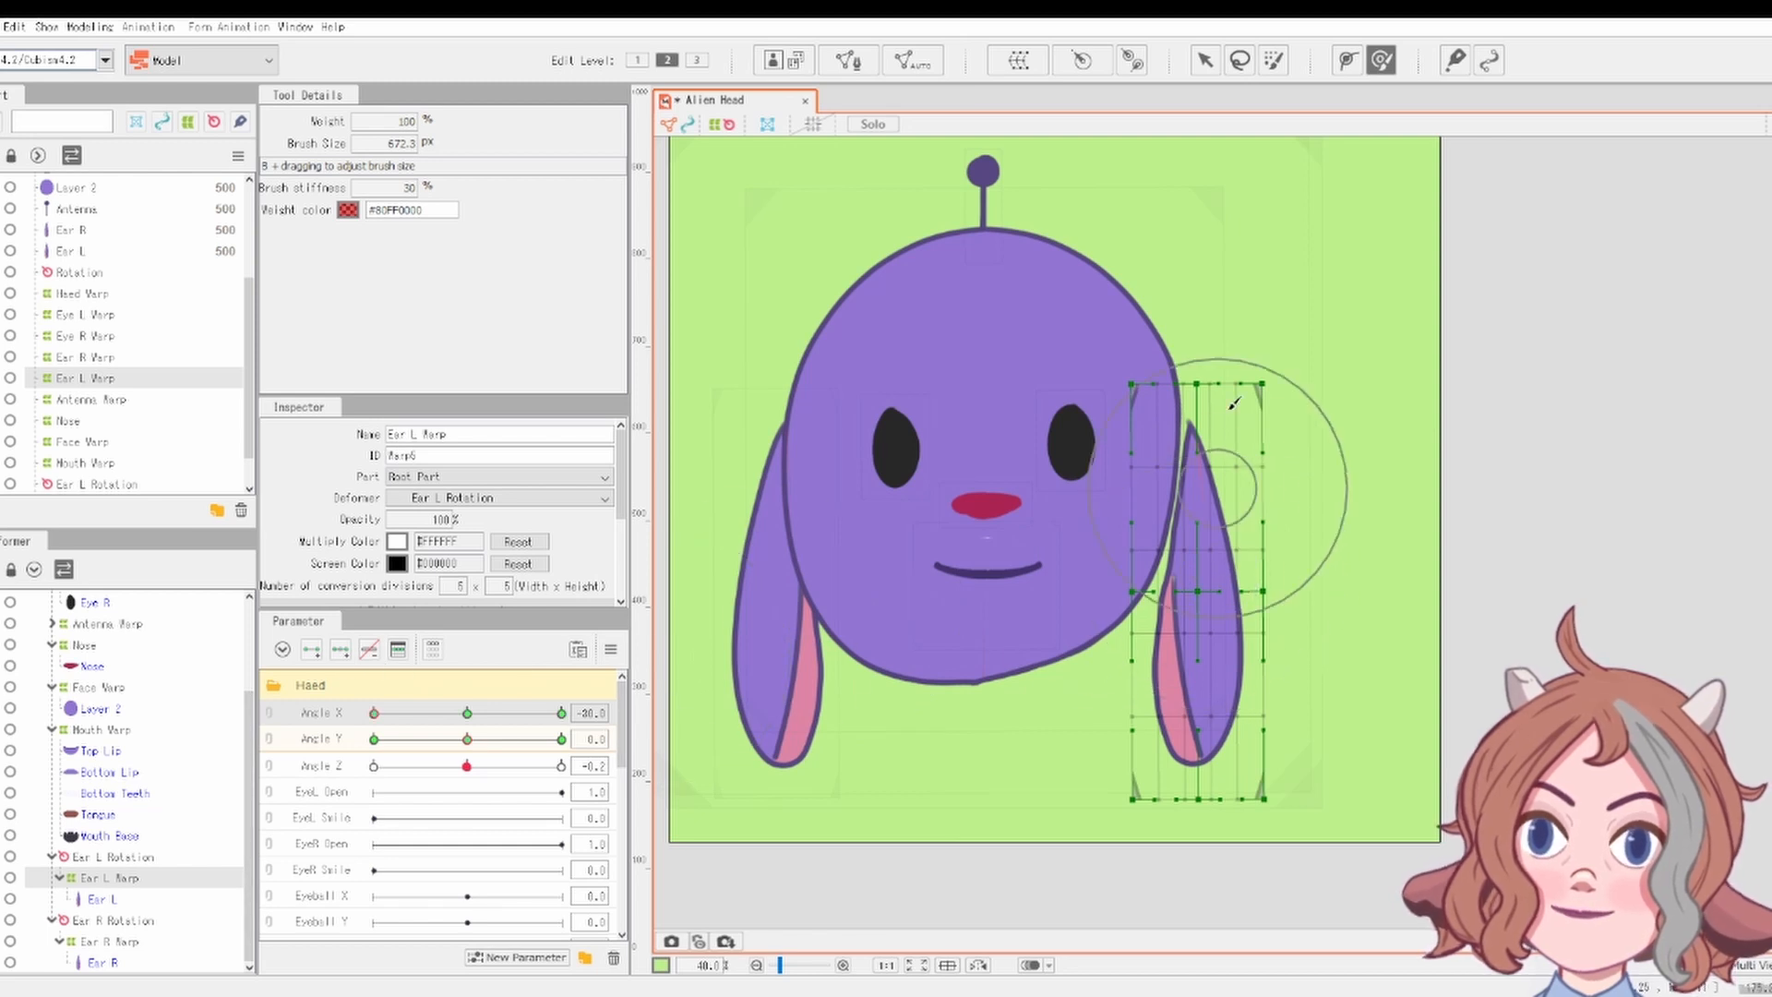
click(1239, 60)
click(1207, 61)
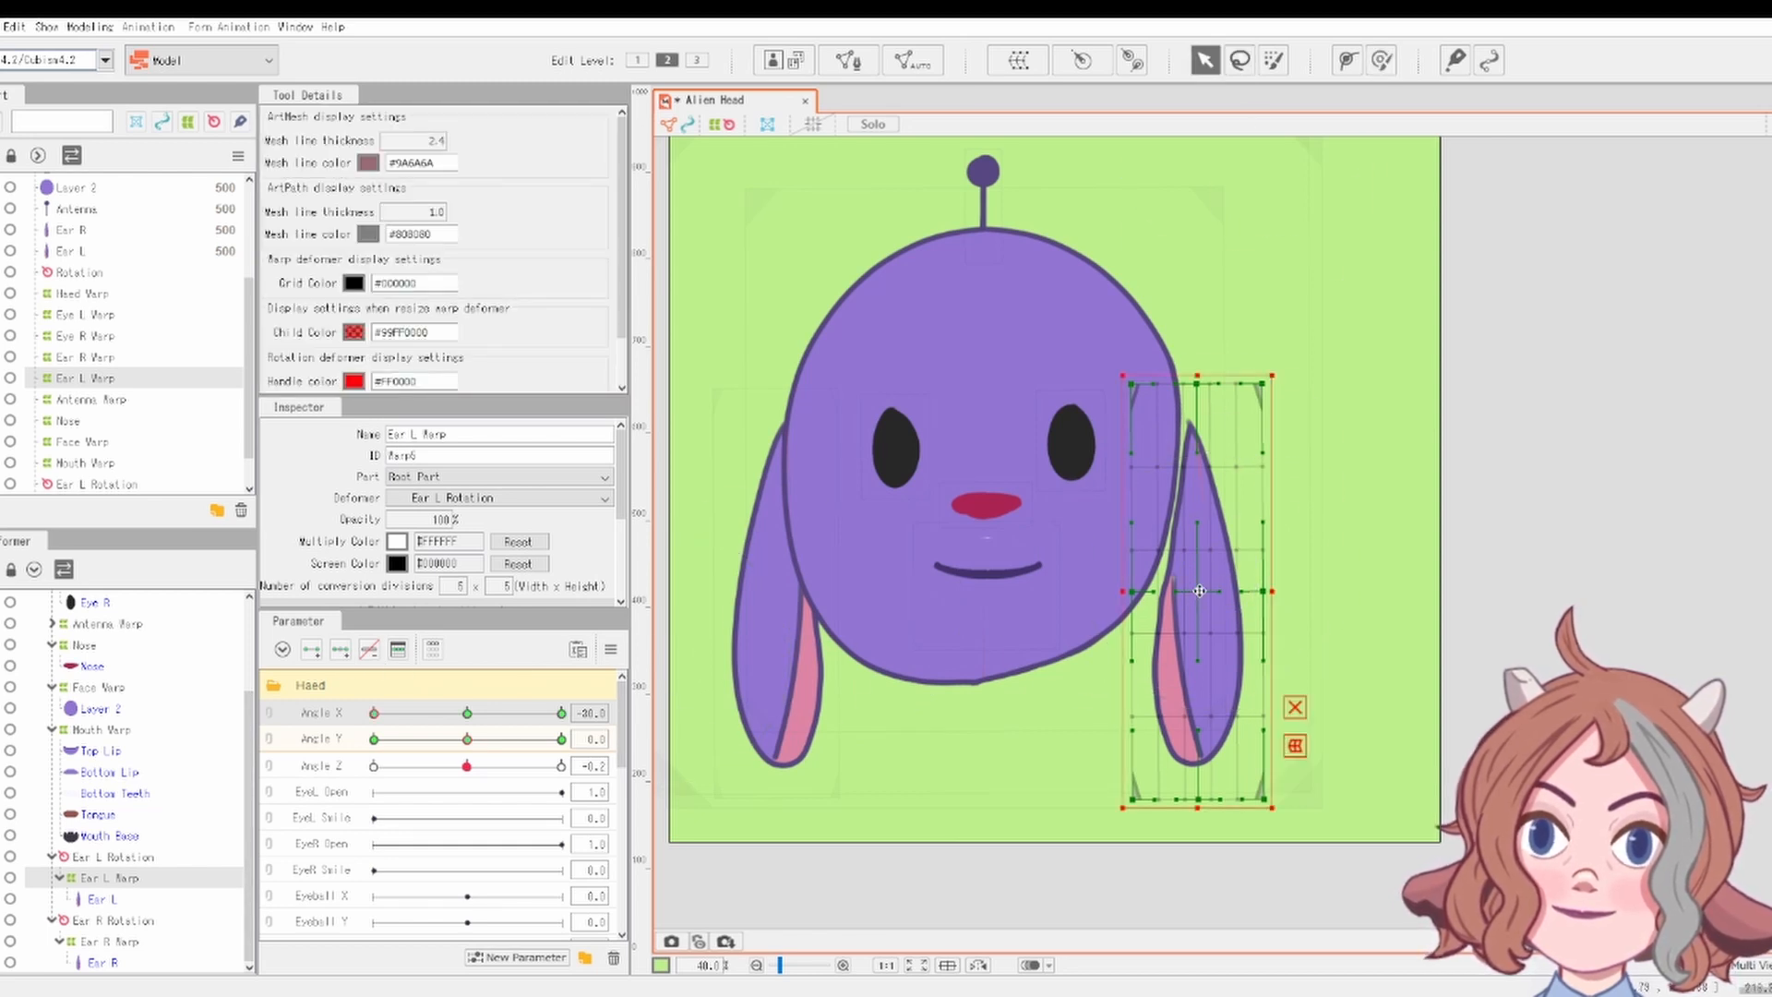
drag(1200, 591, 1184, 595)
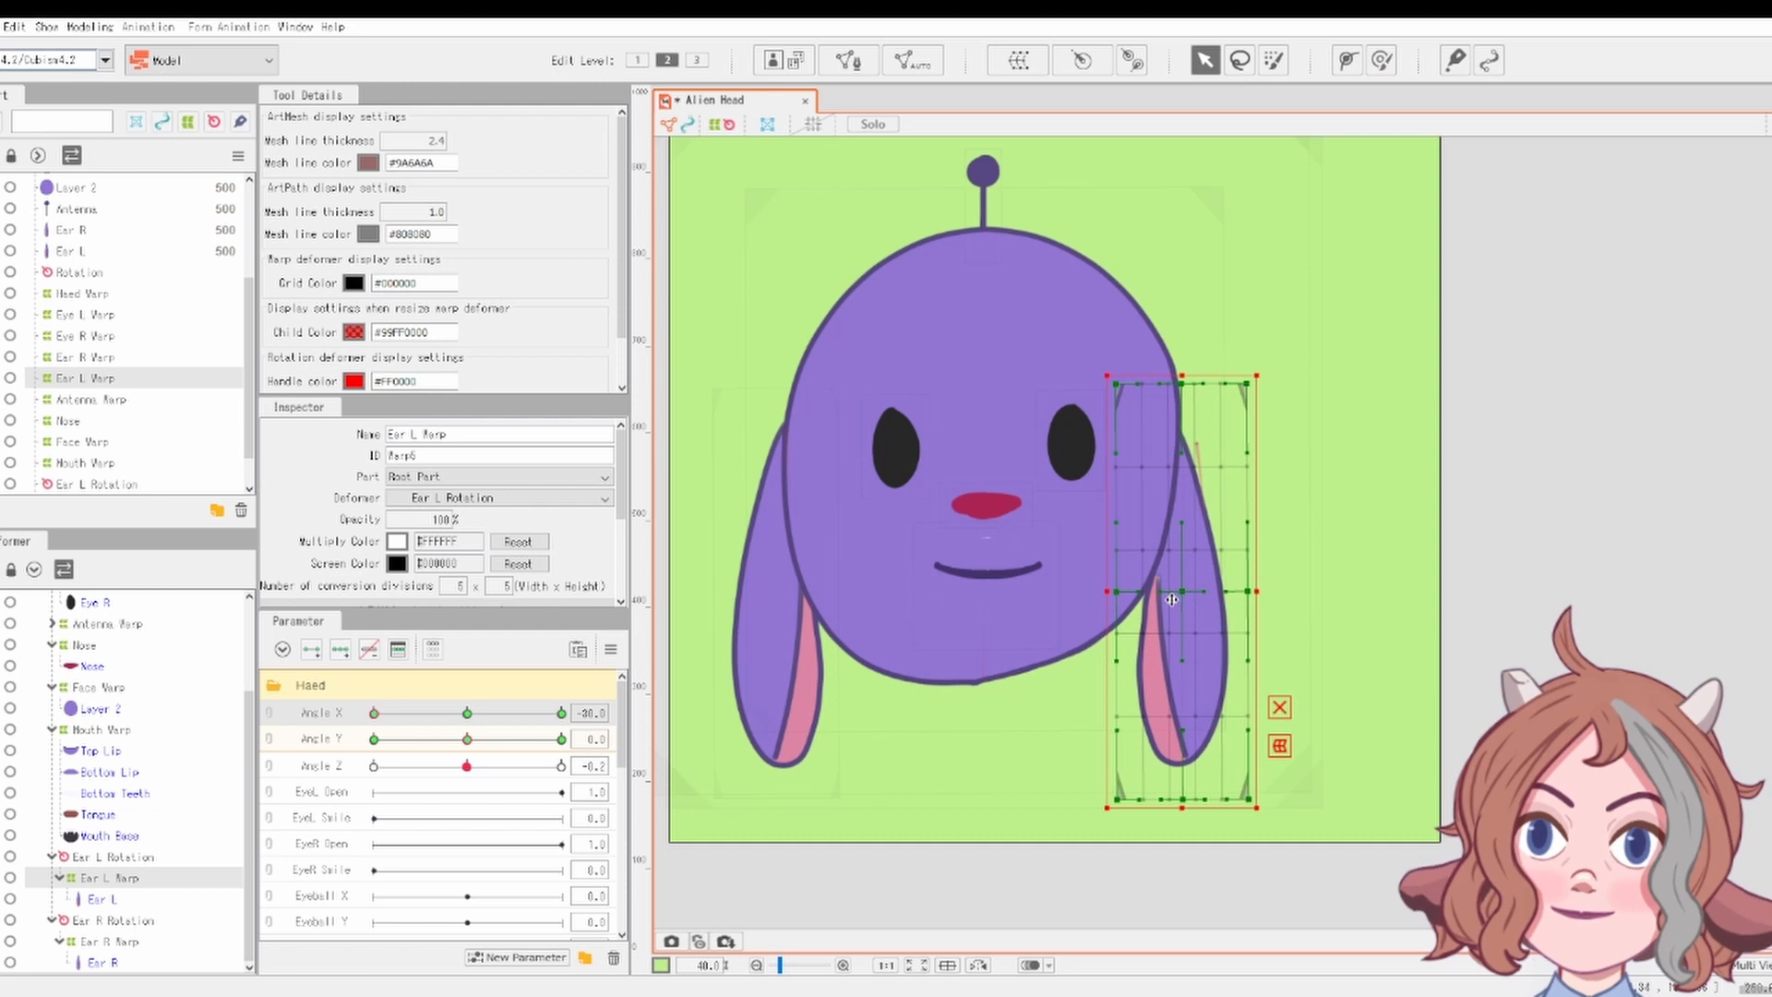
drag(388, 720, 297, 738)
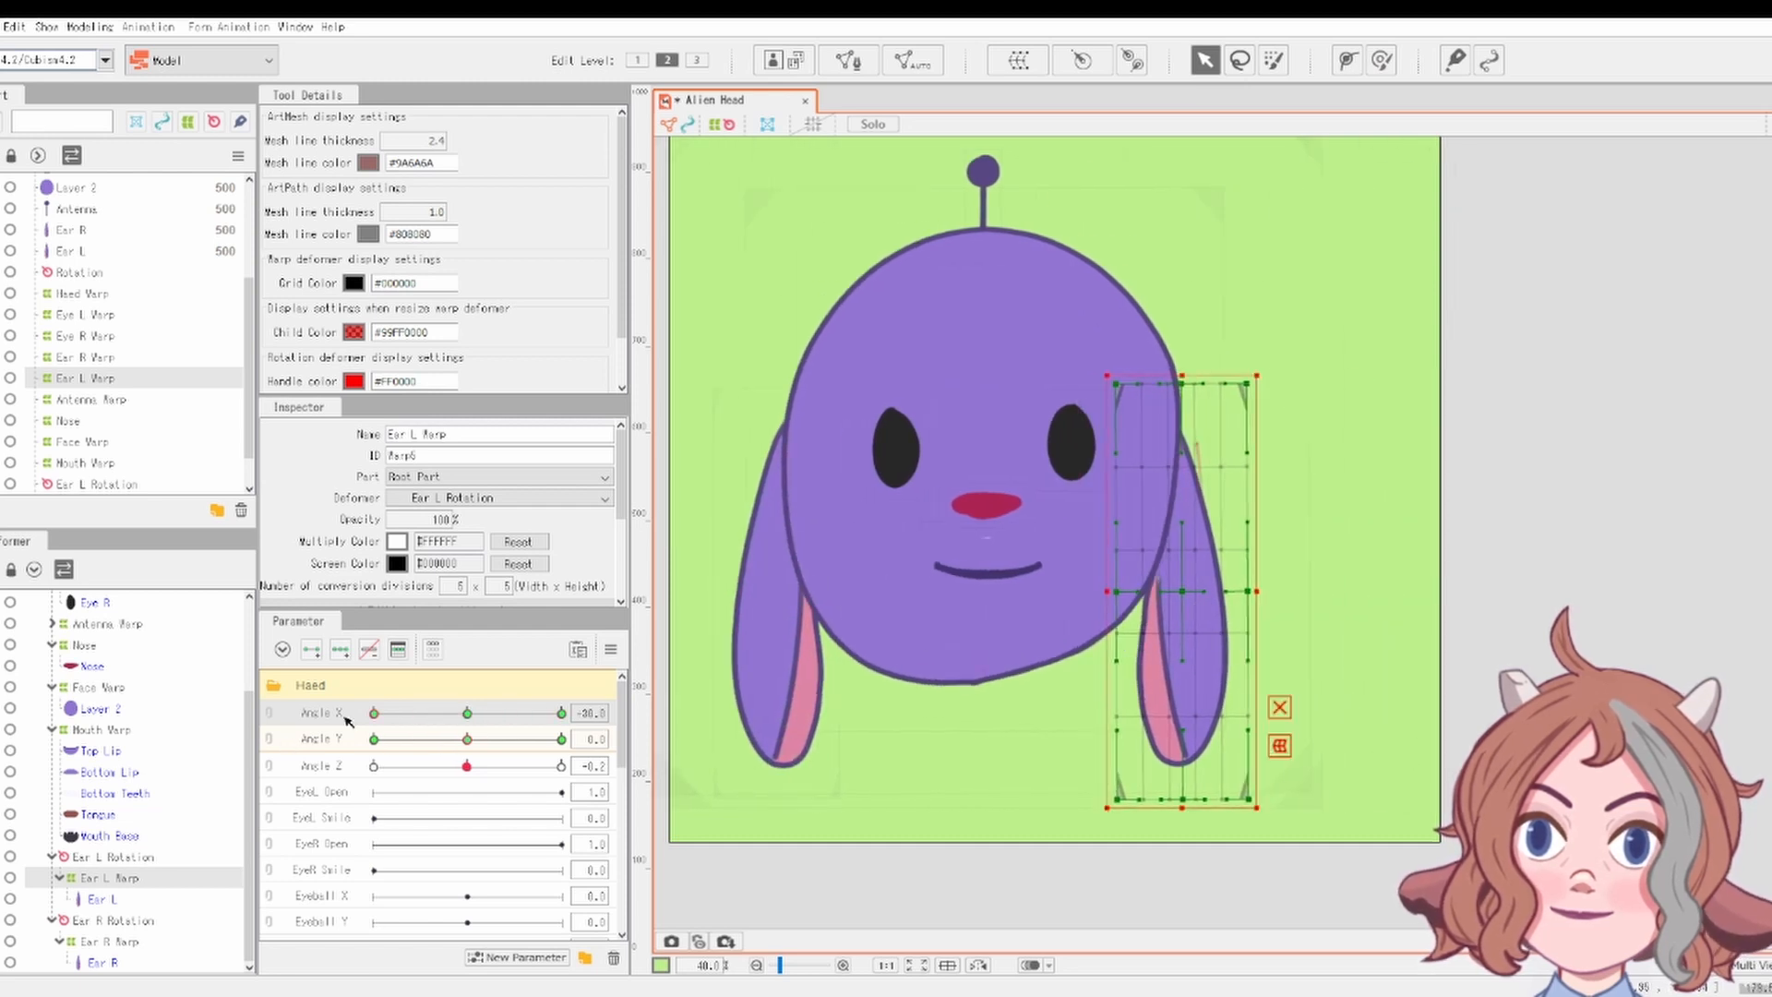
Try to reflect the Angle X motion of Eye L Warp and Eye R Warp from 30 to -30 and undo it
drag(432, 720, 561, 720)
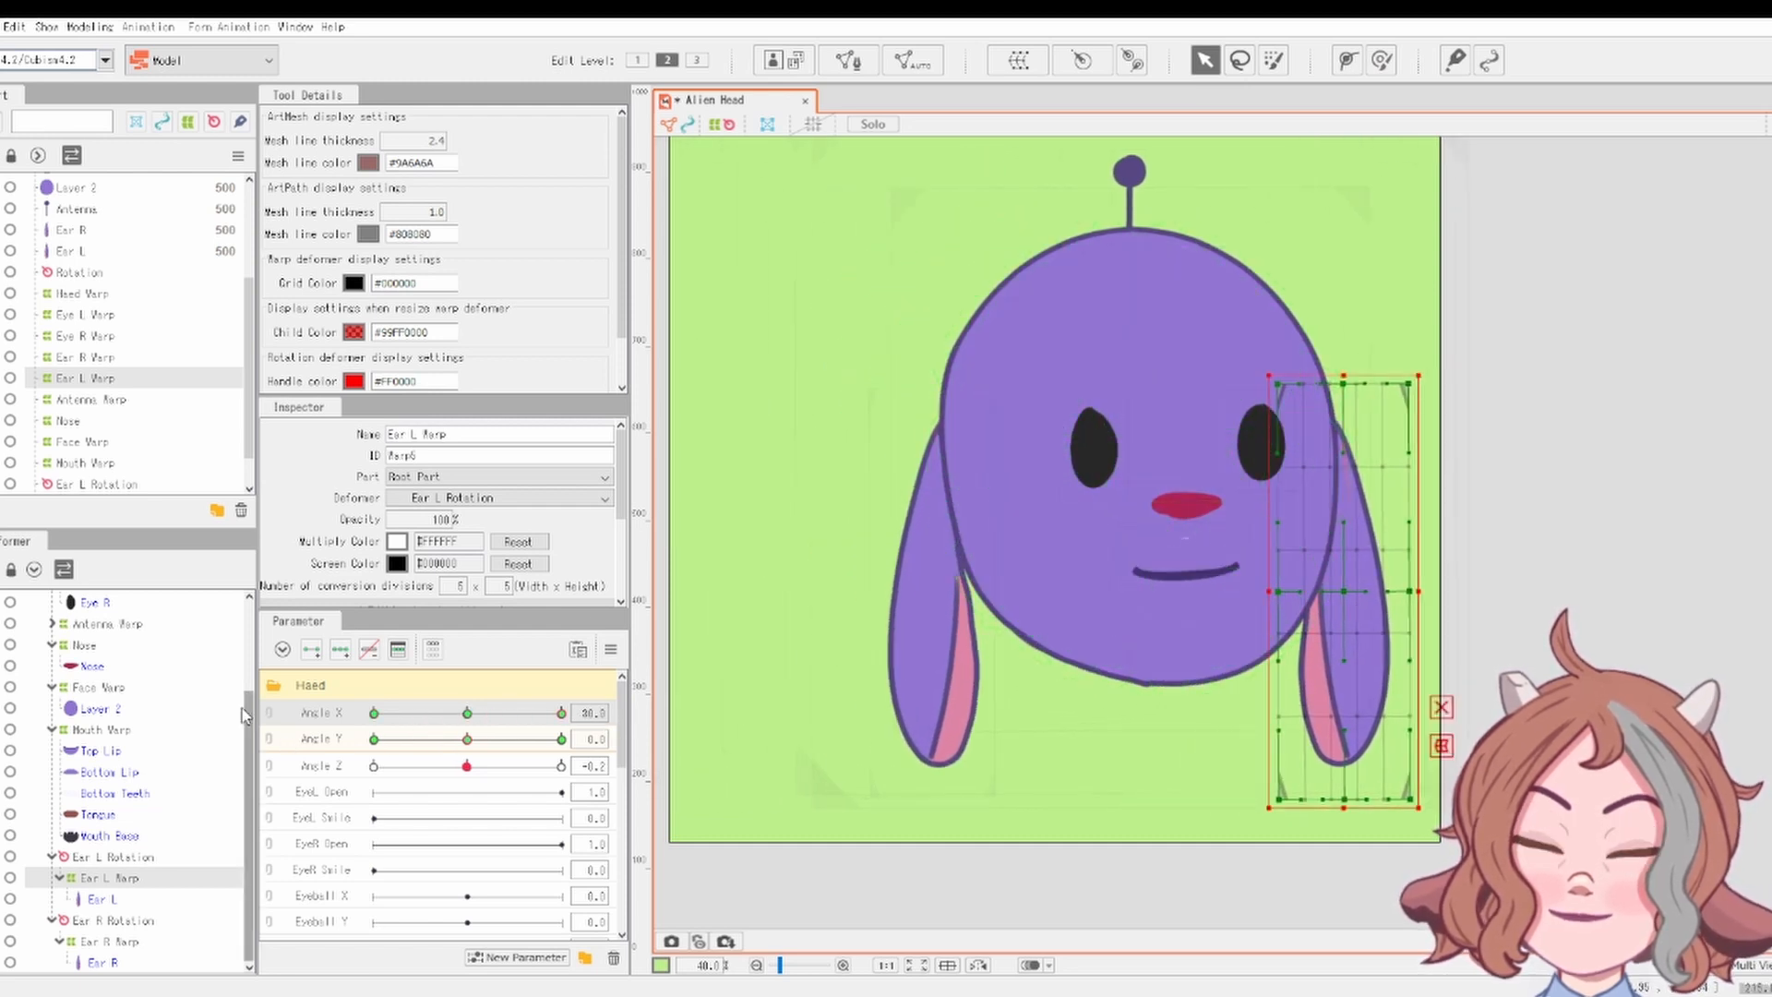
scroll(242, 713, up, 2)
click(109, 665)
ctrl+click(113, 707)
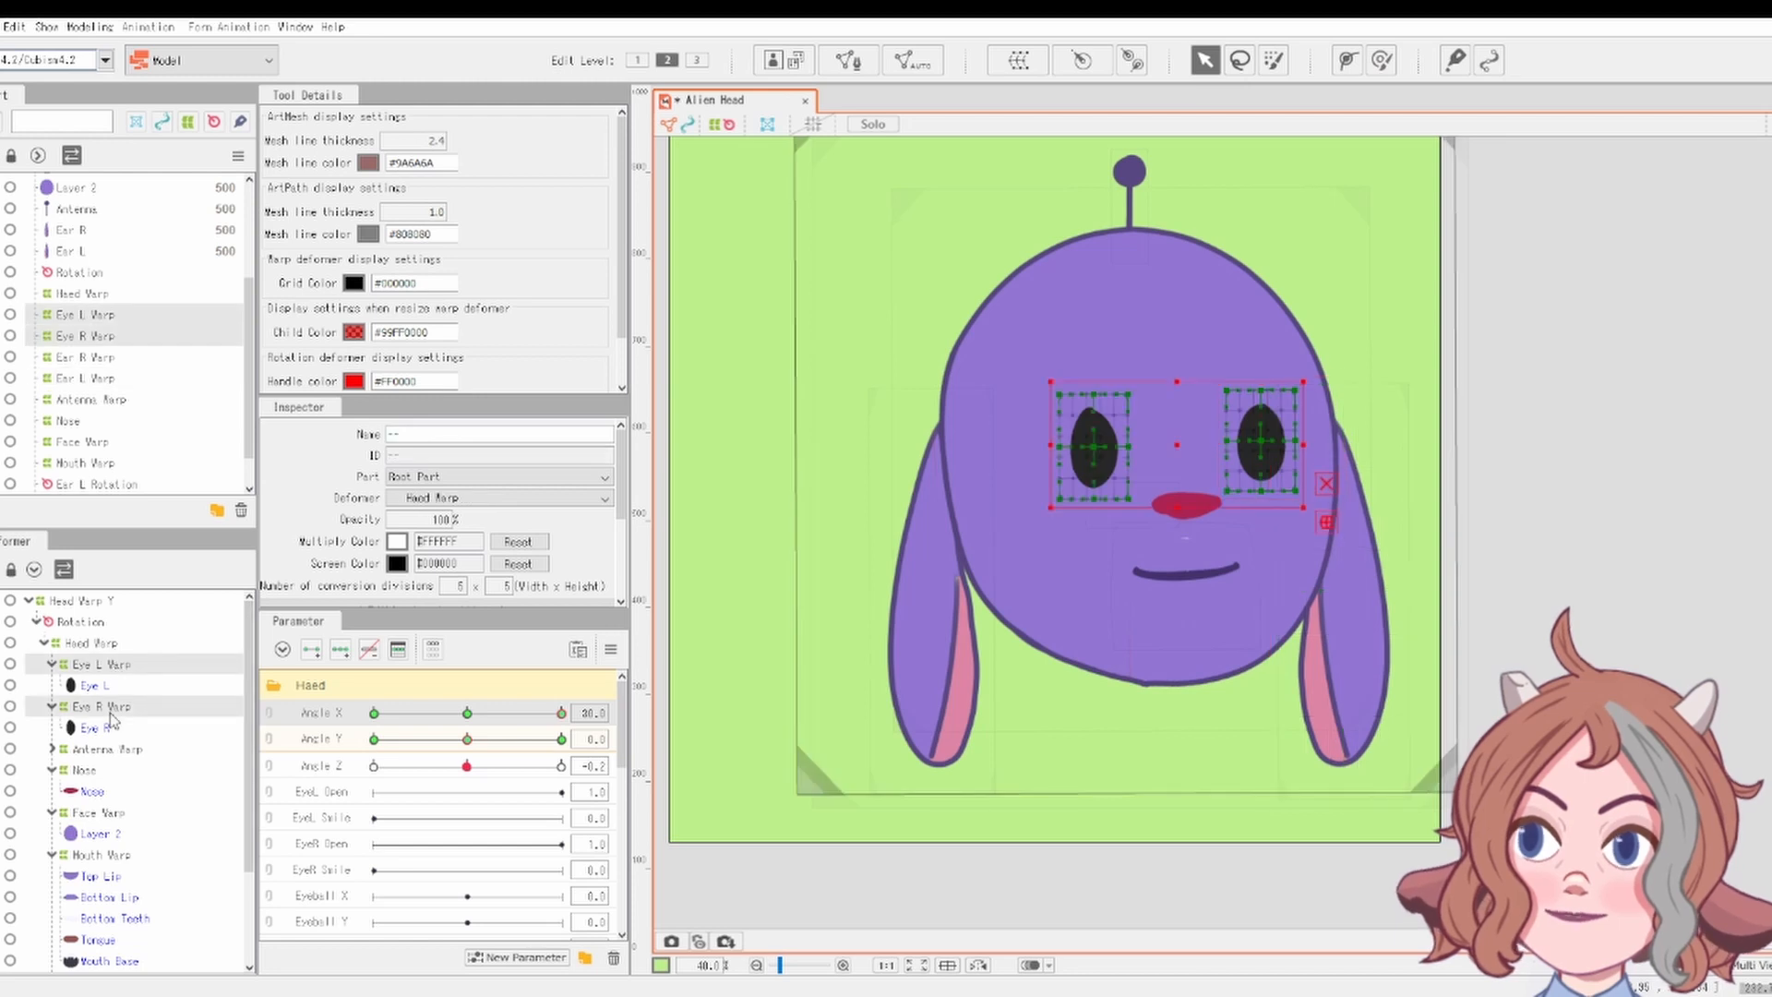
click(610, 649)
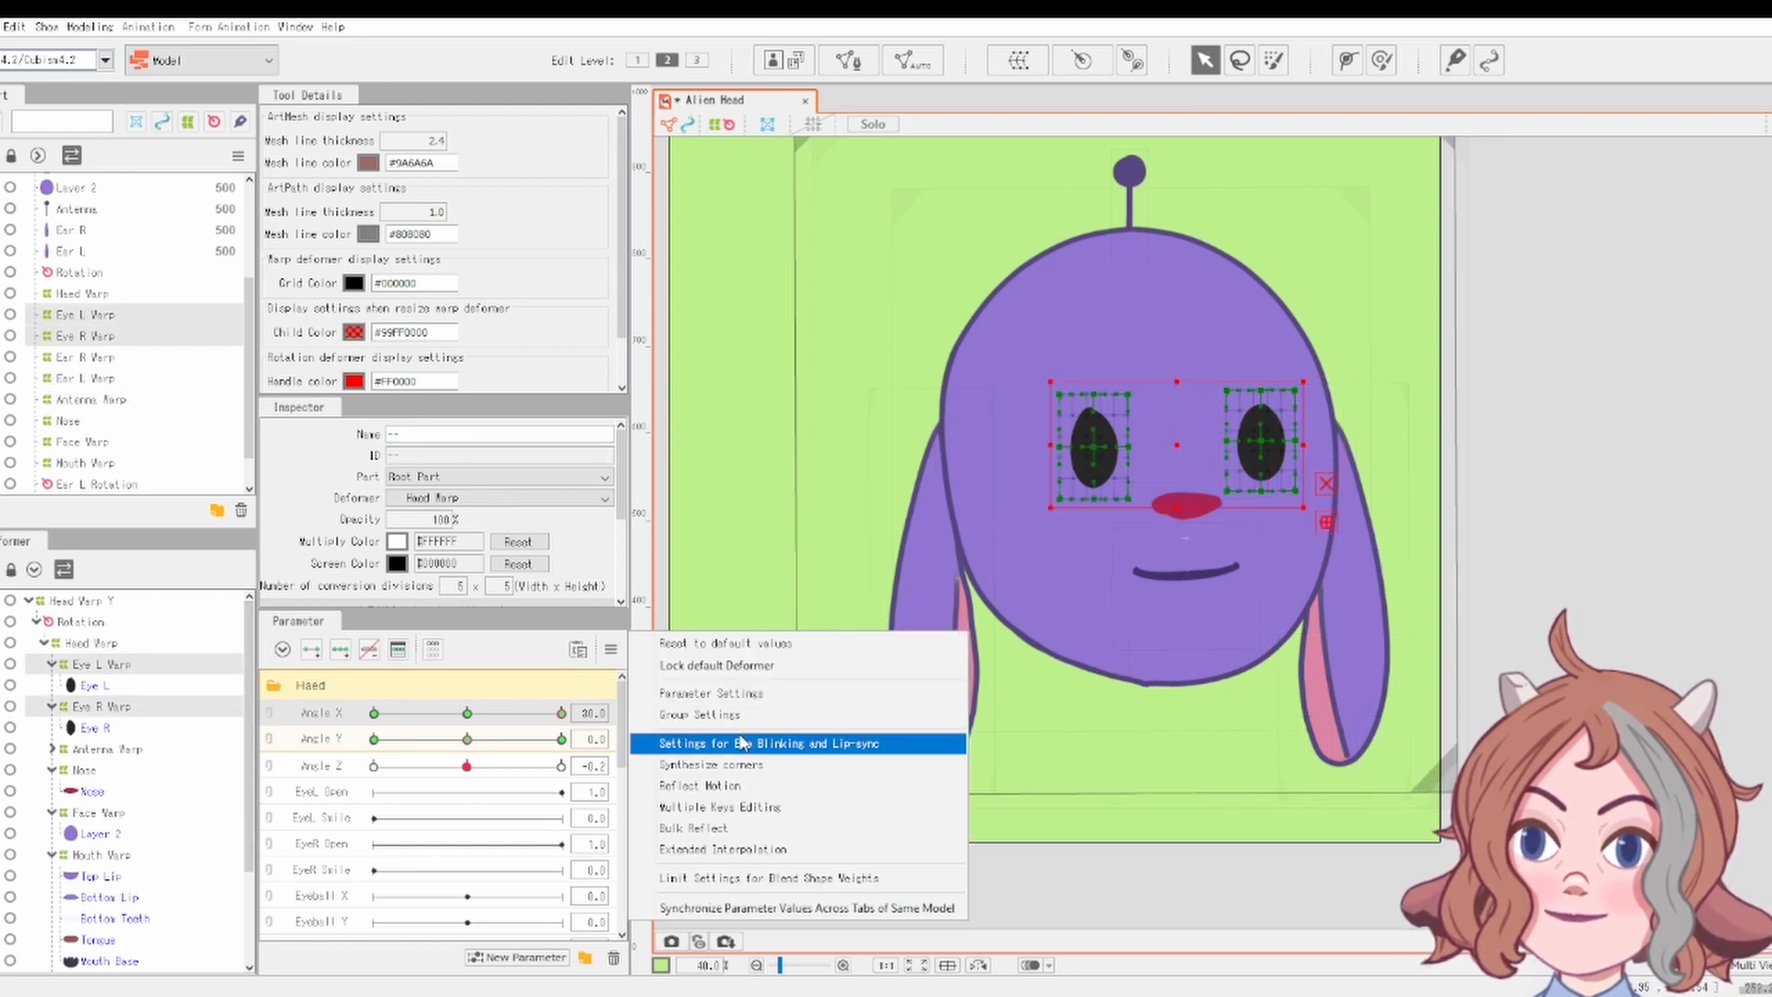
click(741, 787)
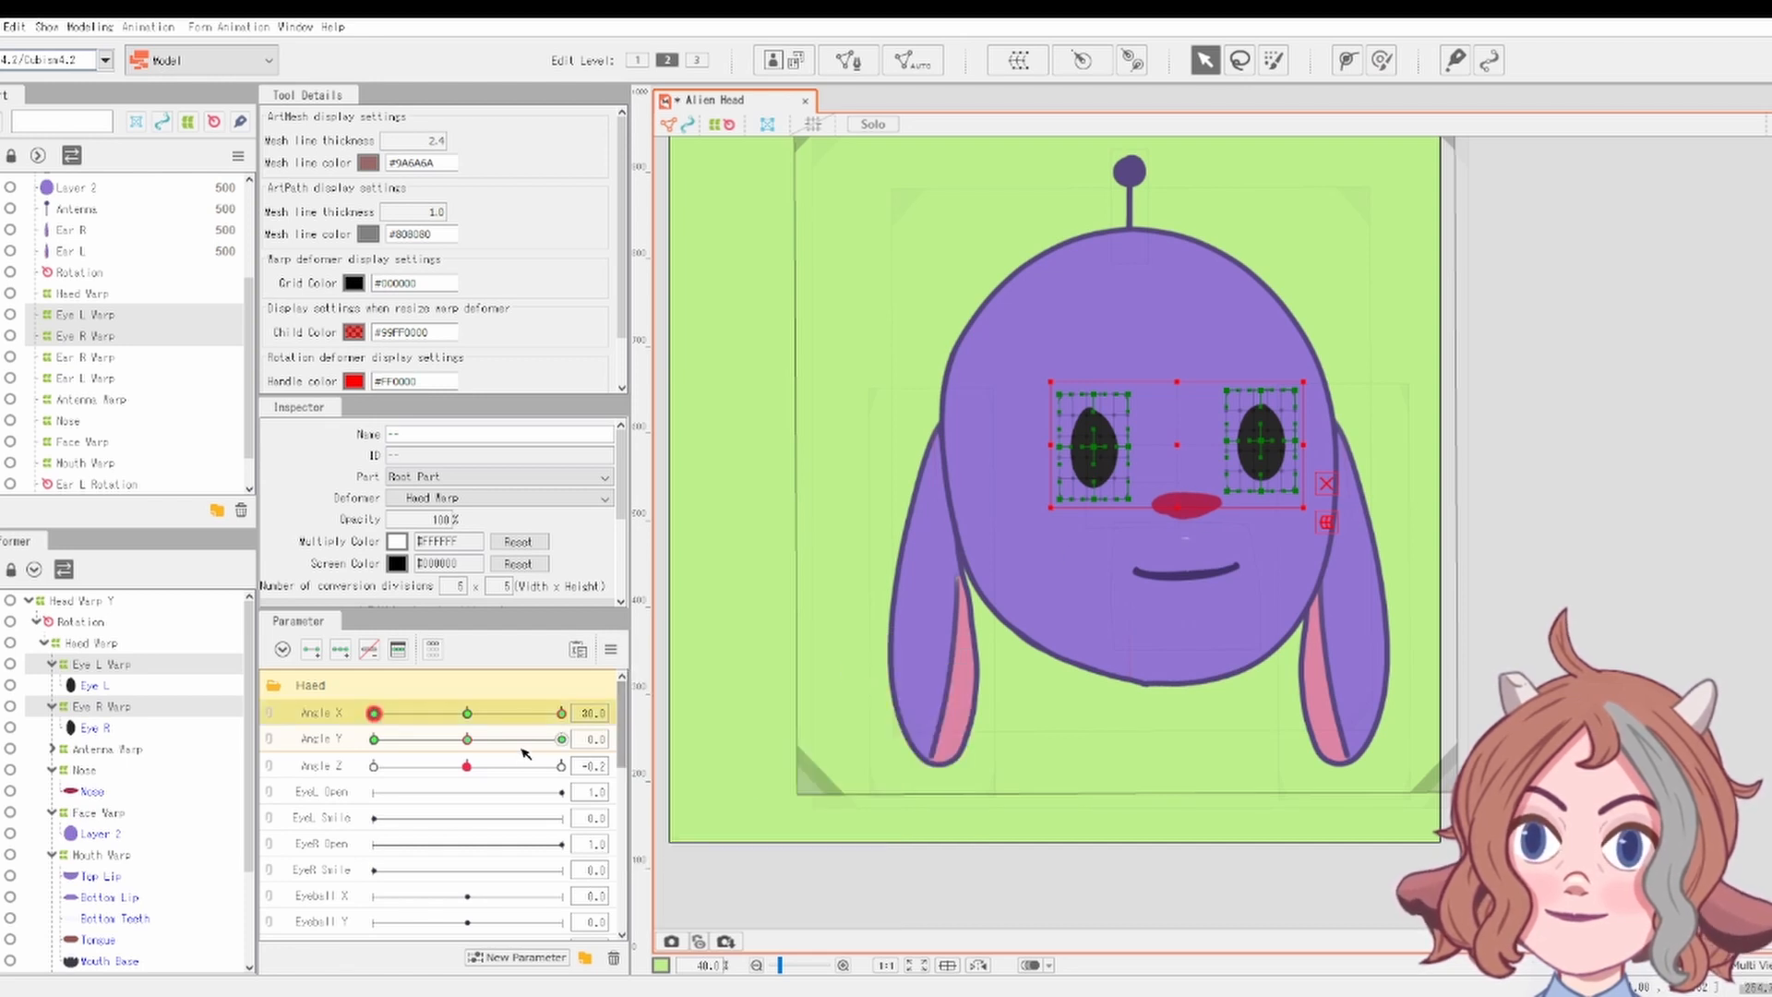
drag(480, 716, 374, 720)
click(1011, 503)
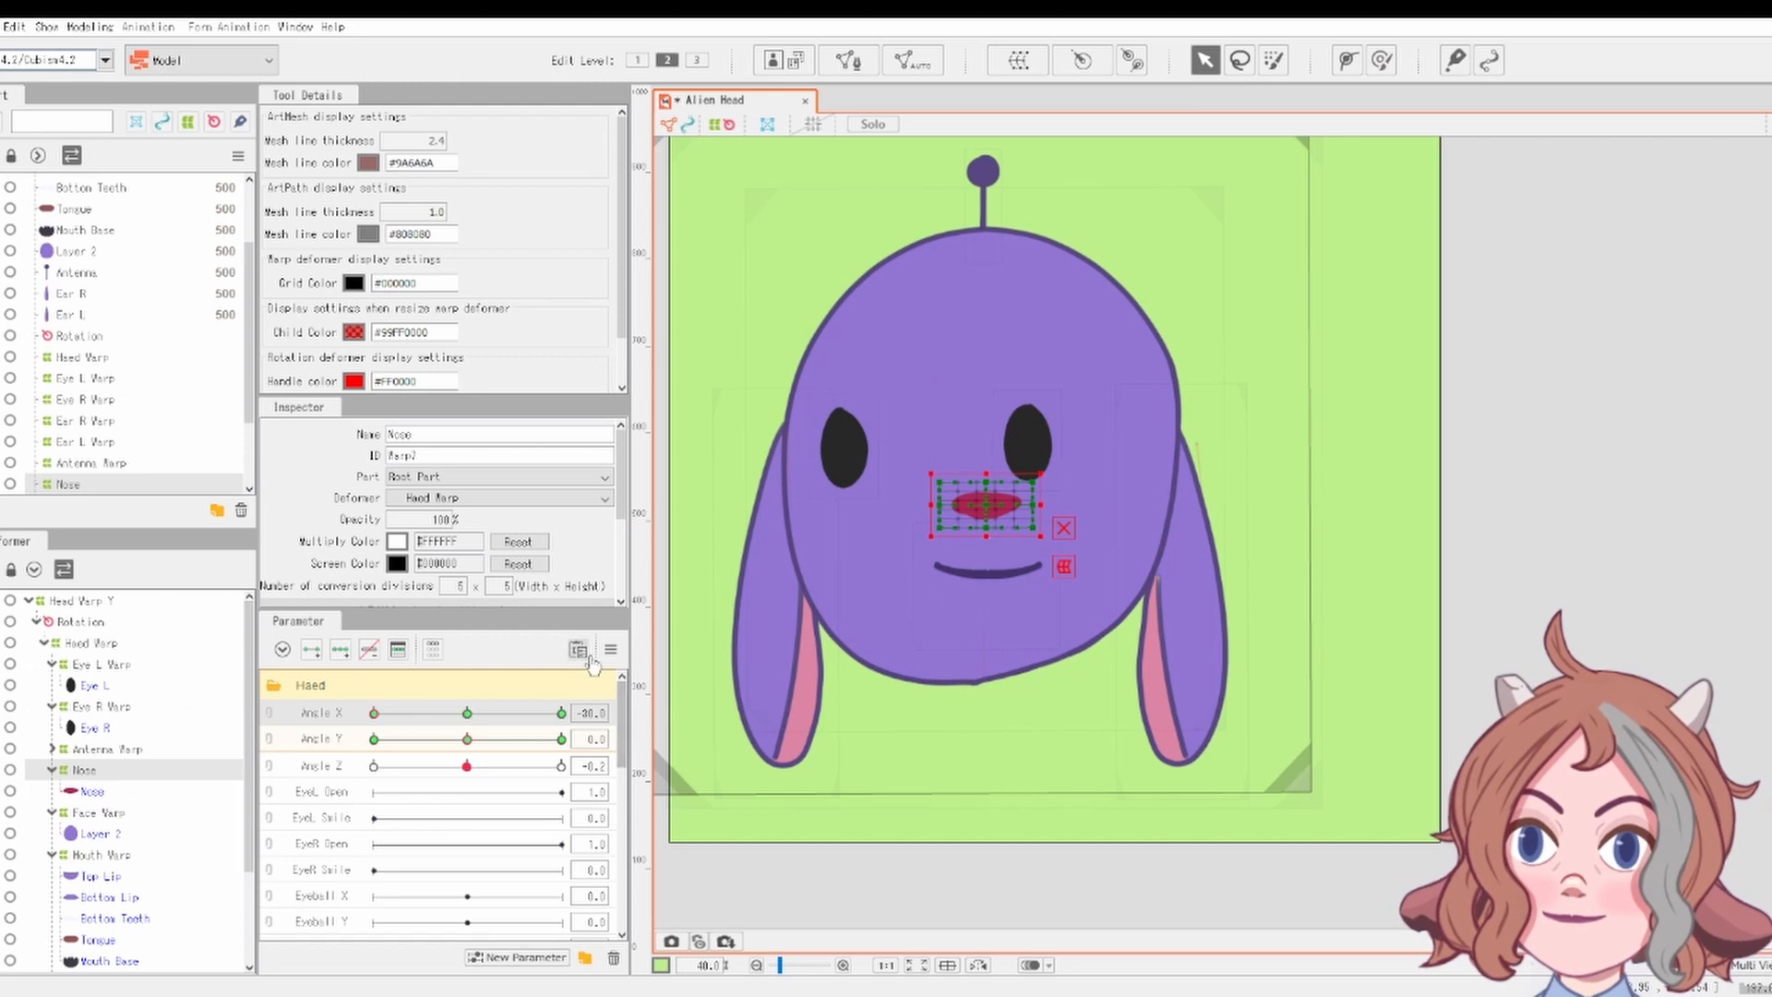
key(ctrl+z)
key(ctrl+z)
key(ctrl+z)
Reflect the Angle X motion of the Nose mesh and Mouth Warp from 30 to -30 and preview the turn
drag(363, 755, 829, 662)
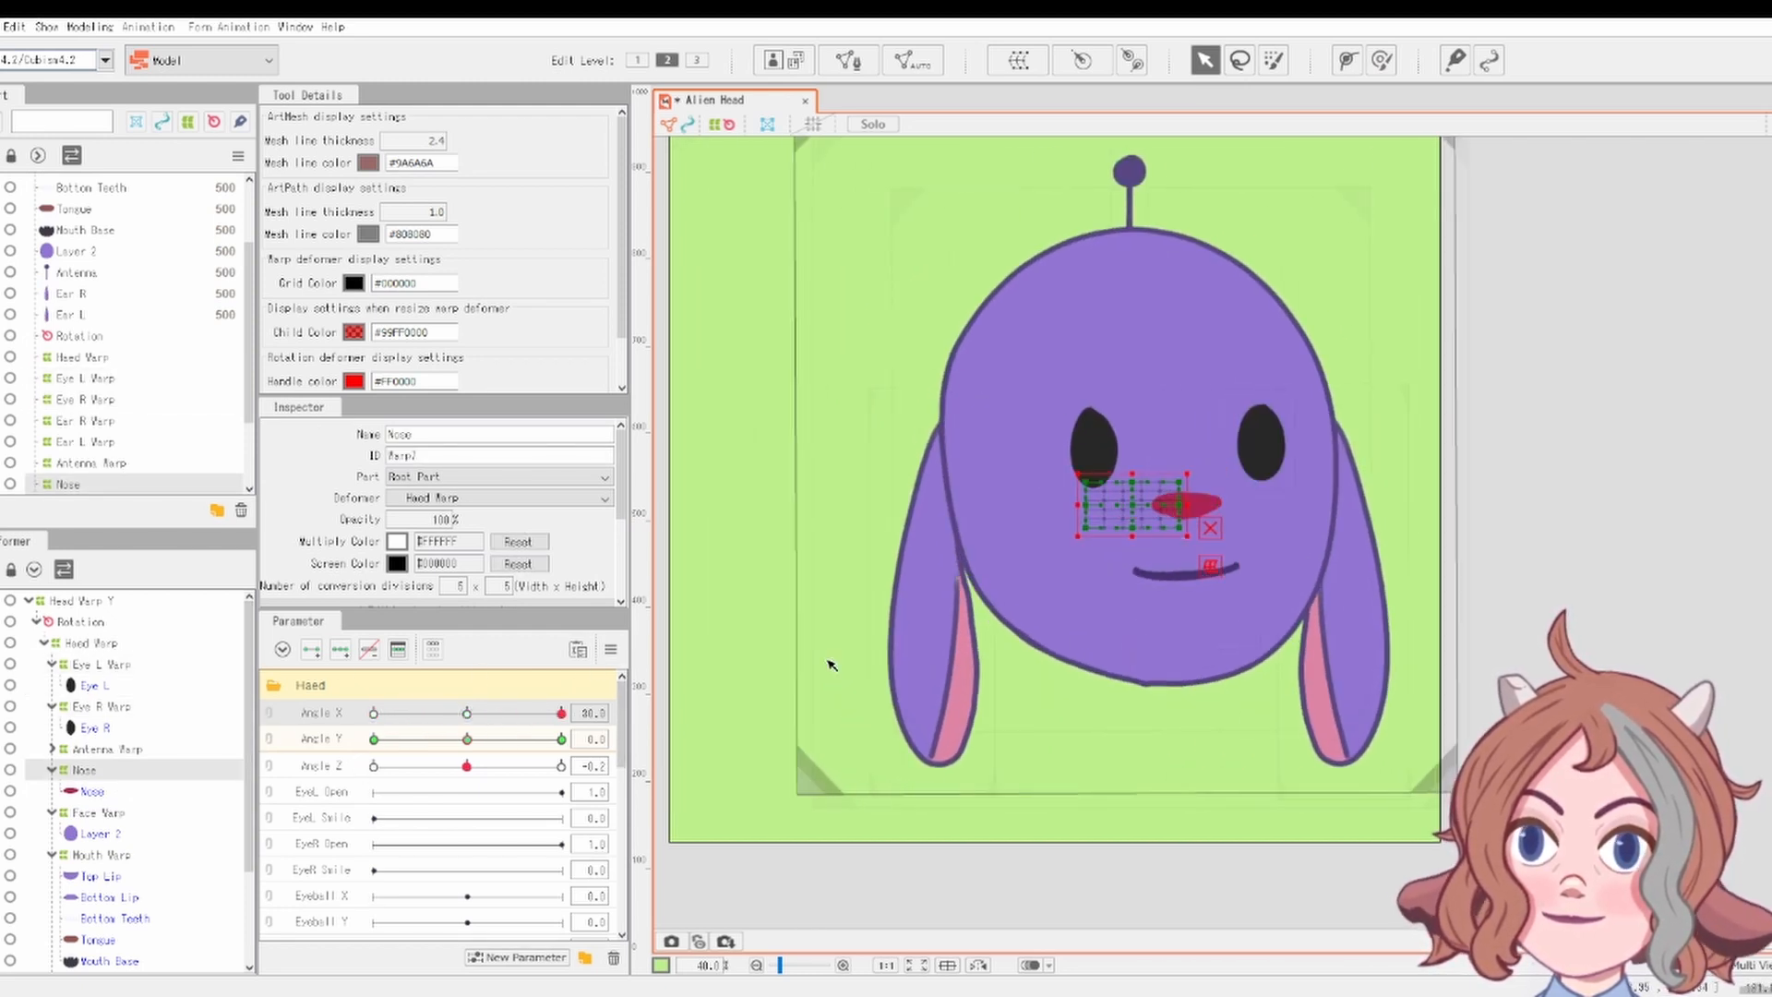
click(87, 787)
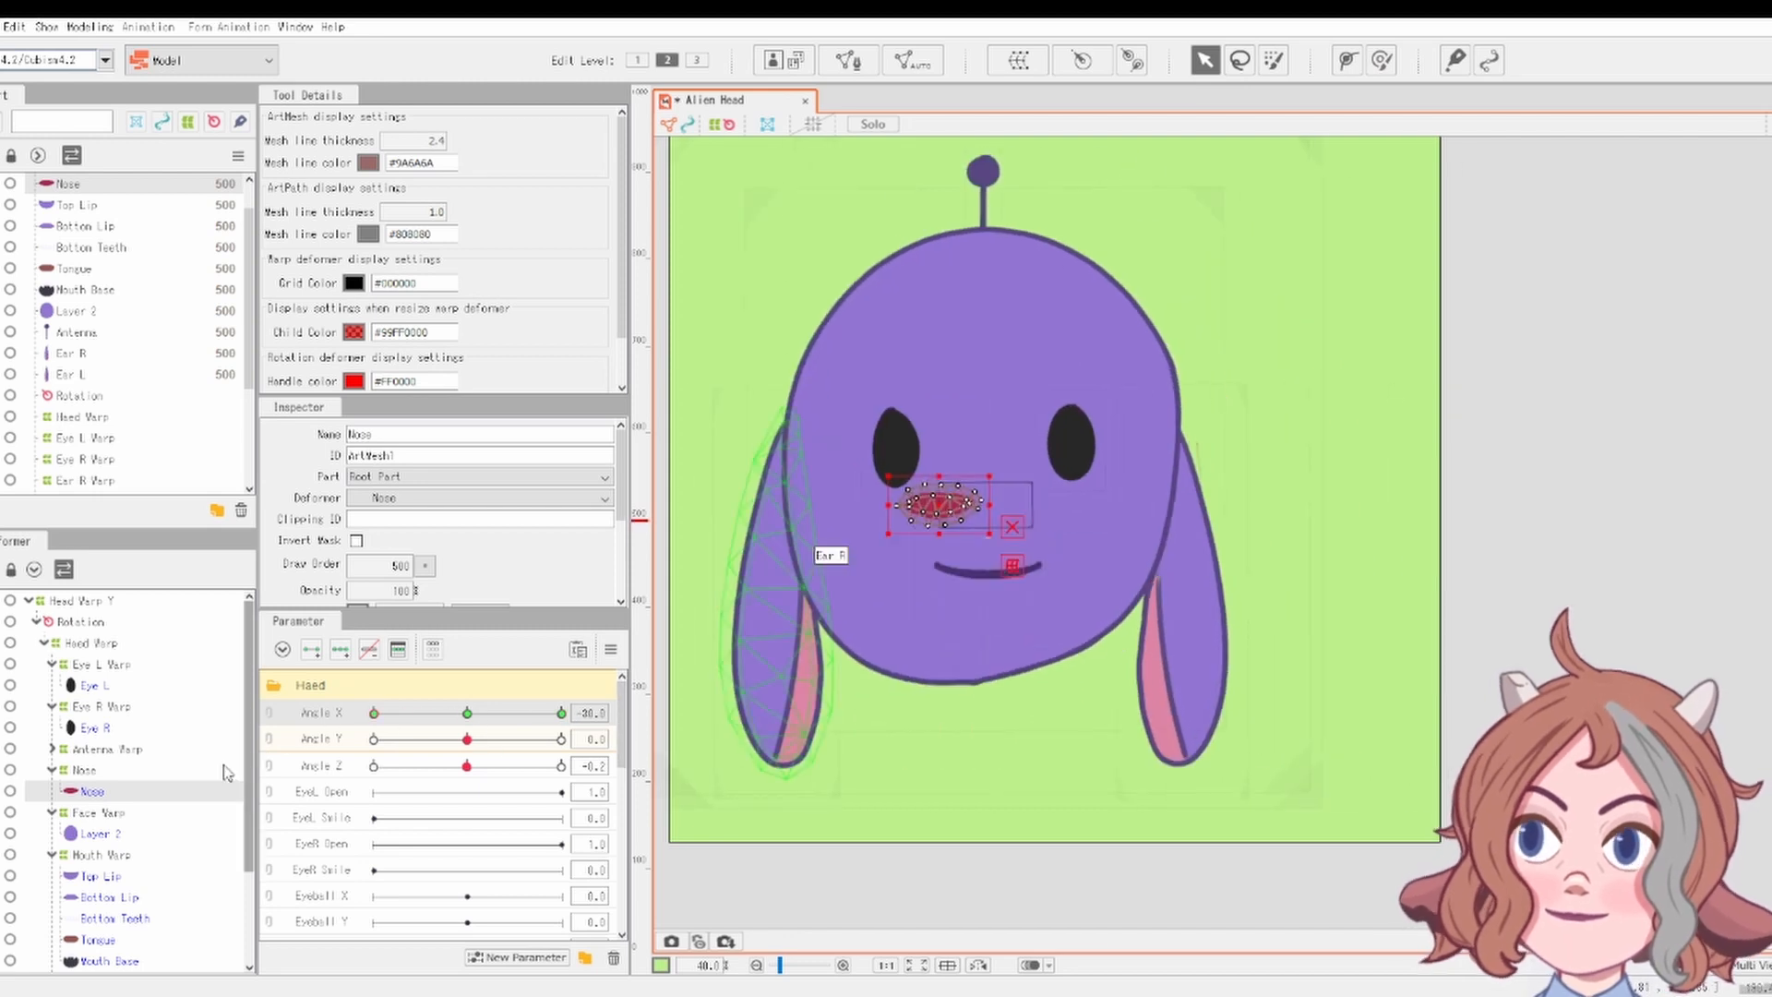
click(102, 855)
click(561, 712)
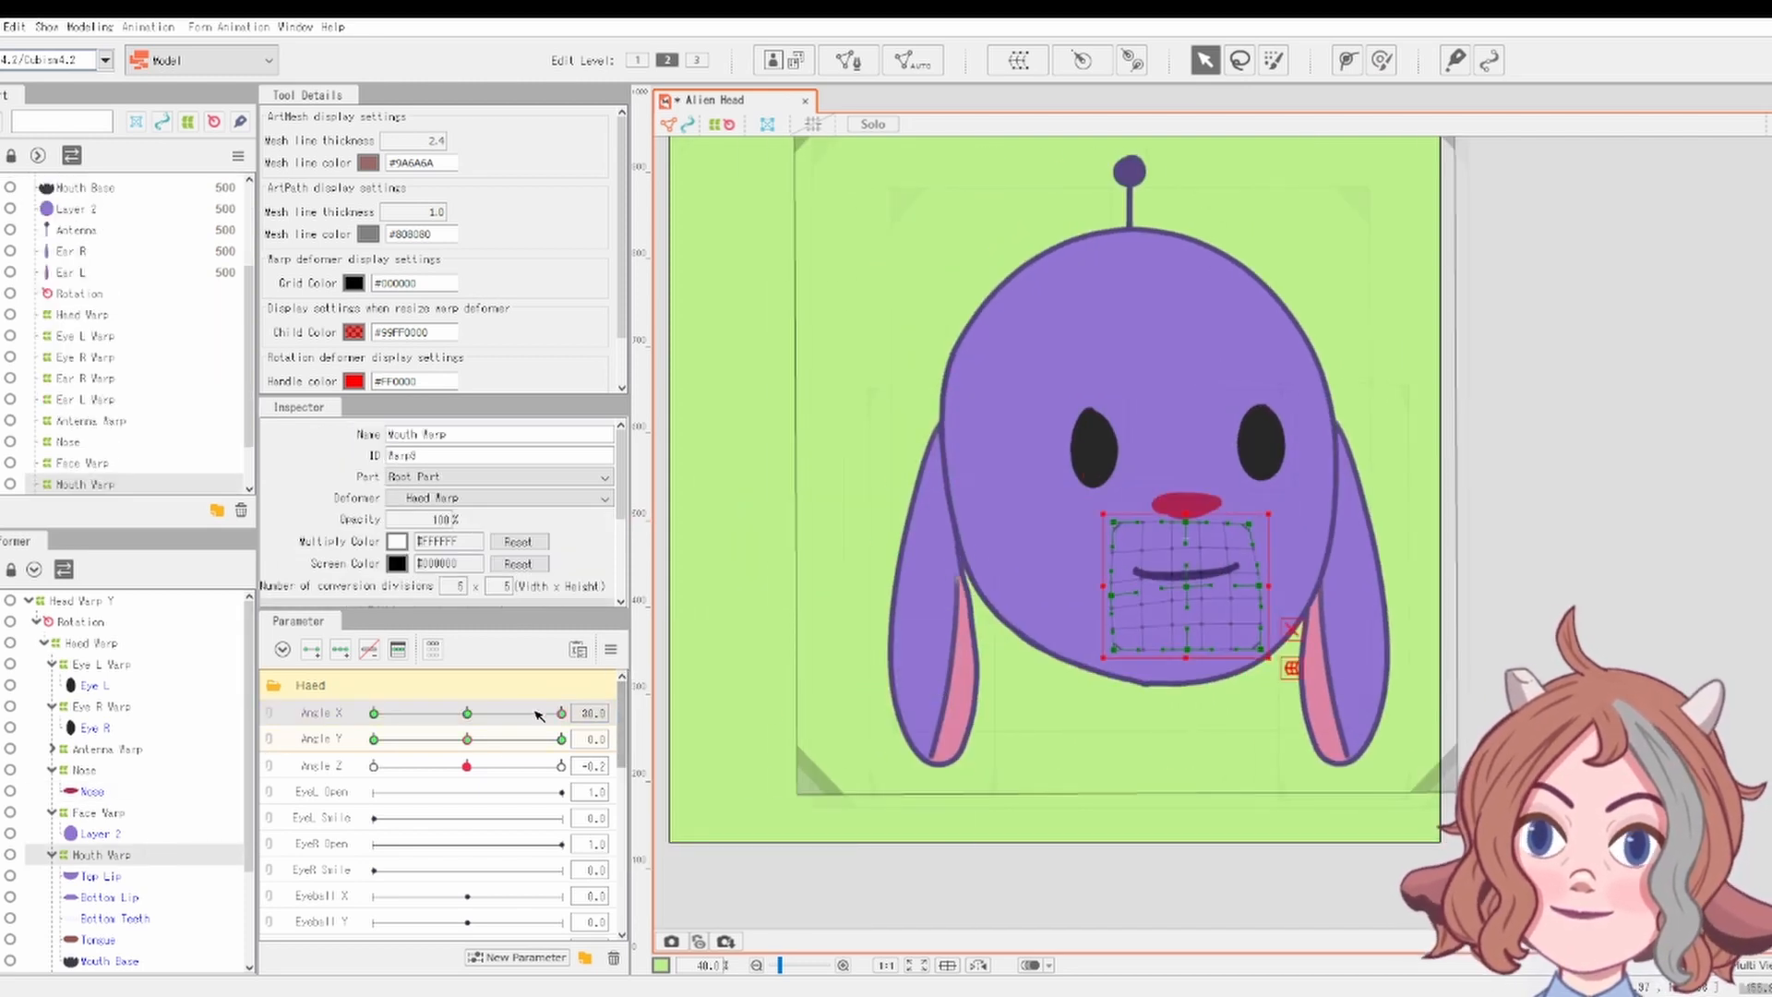
drag(539, 715, 284, 732)
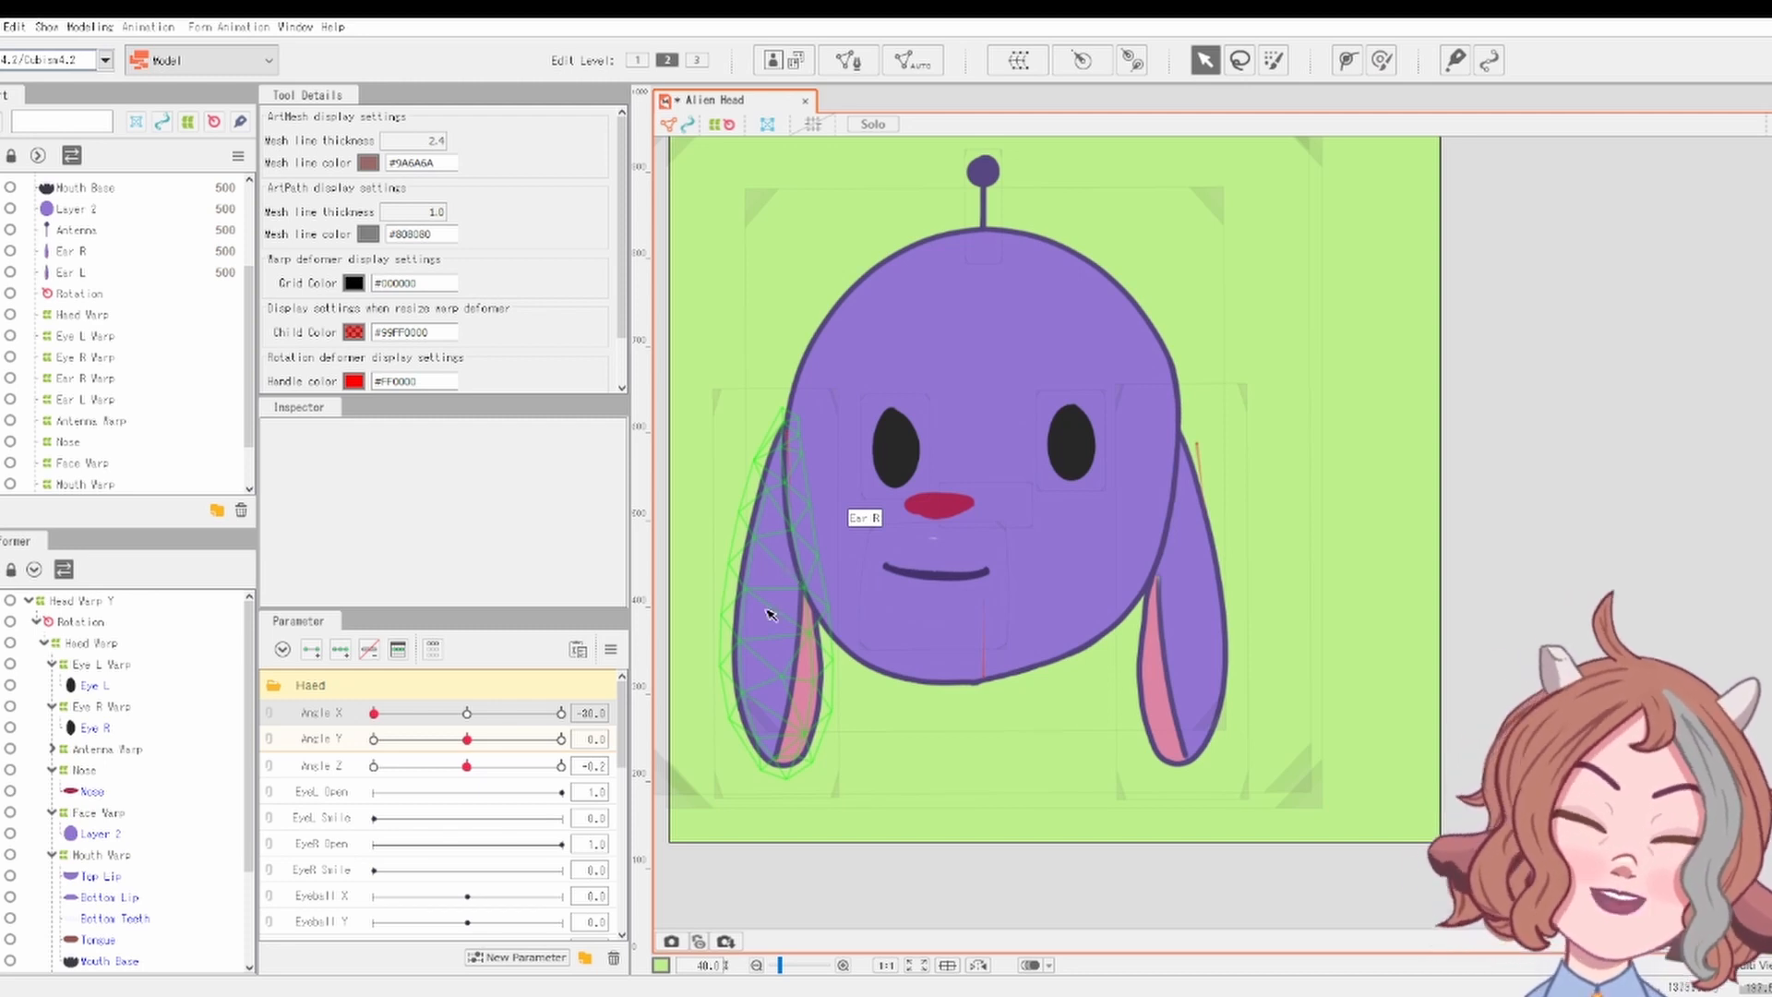
At Angle X -30, move Eye R Warp and Eye L Warp individually in the turn direction to line up with the nose
click(900, 457)
scroll(899, 457, up, 3)
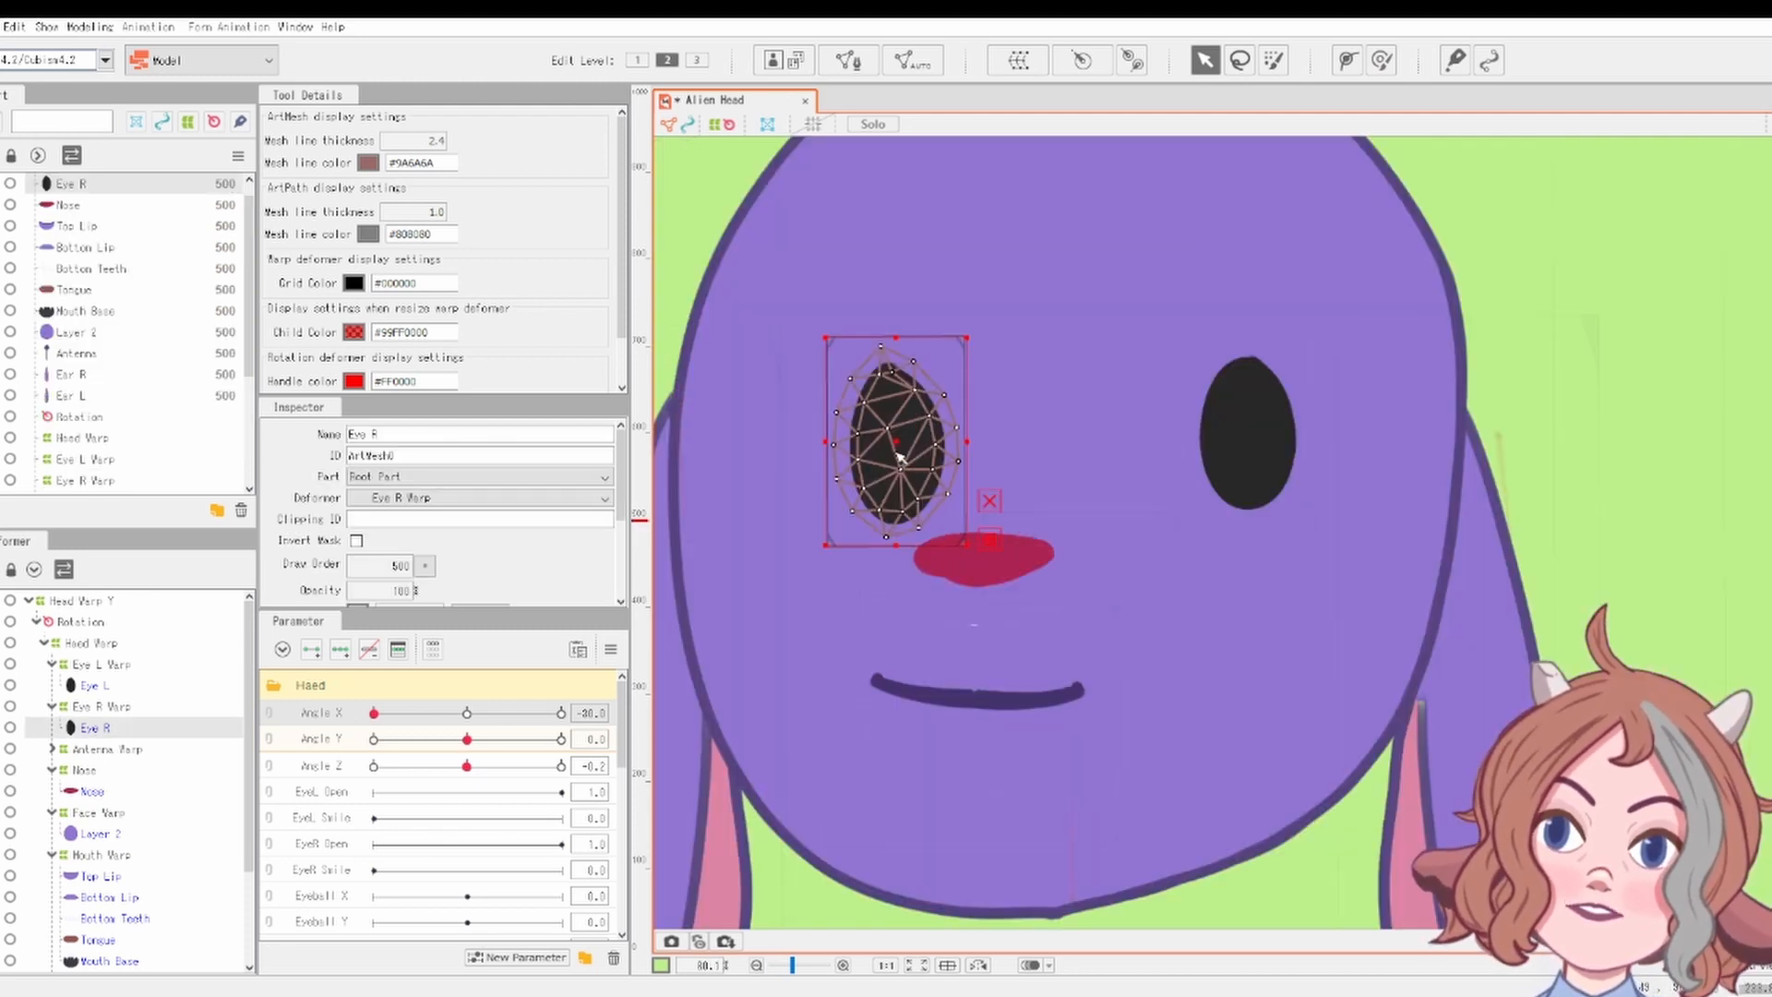
click(138, 707)
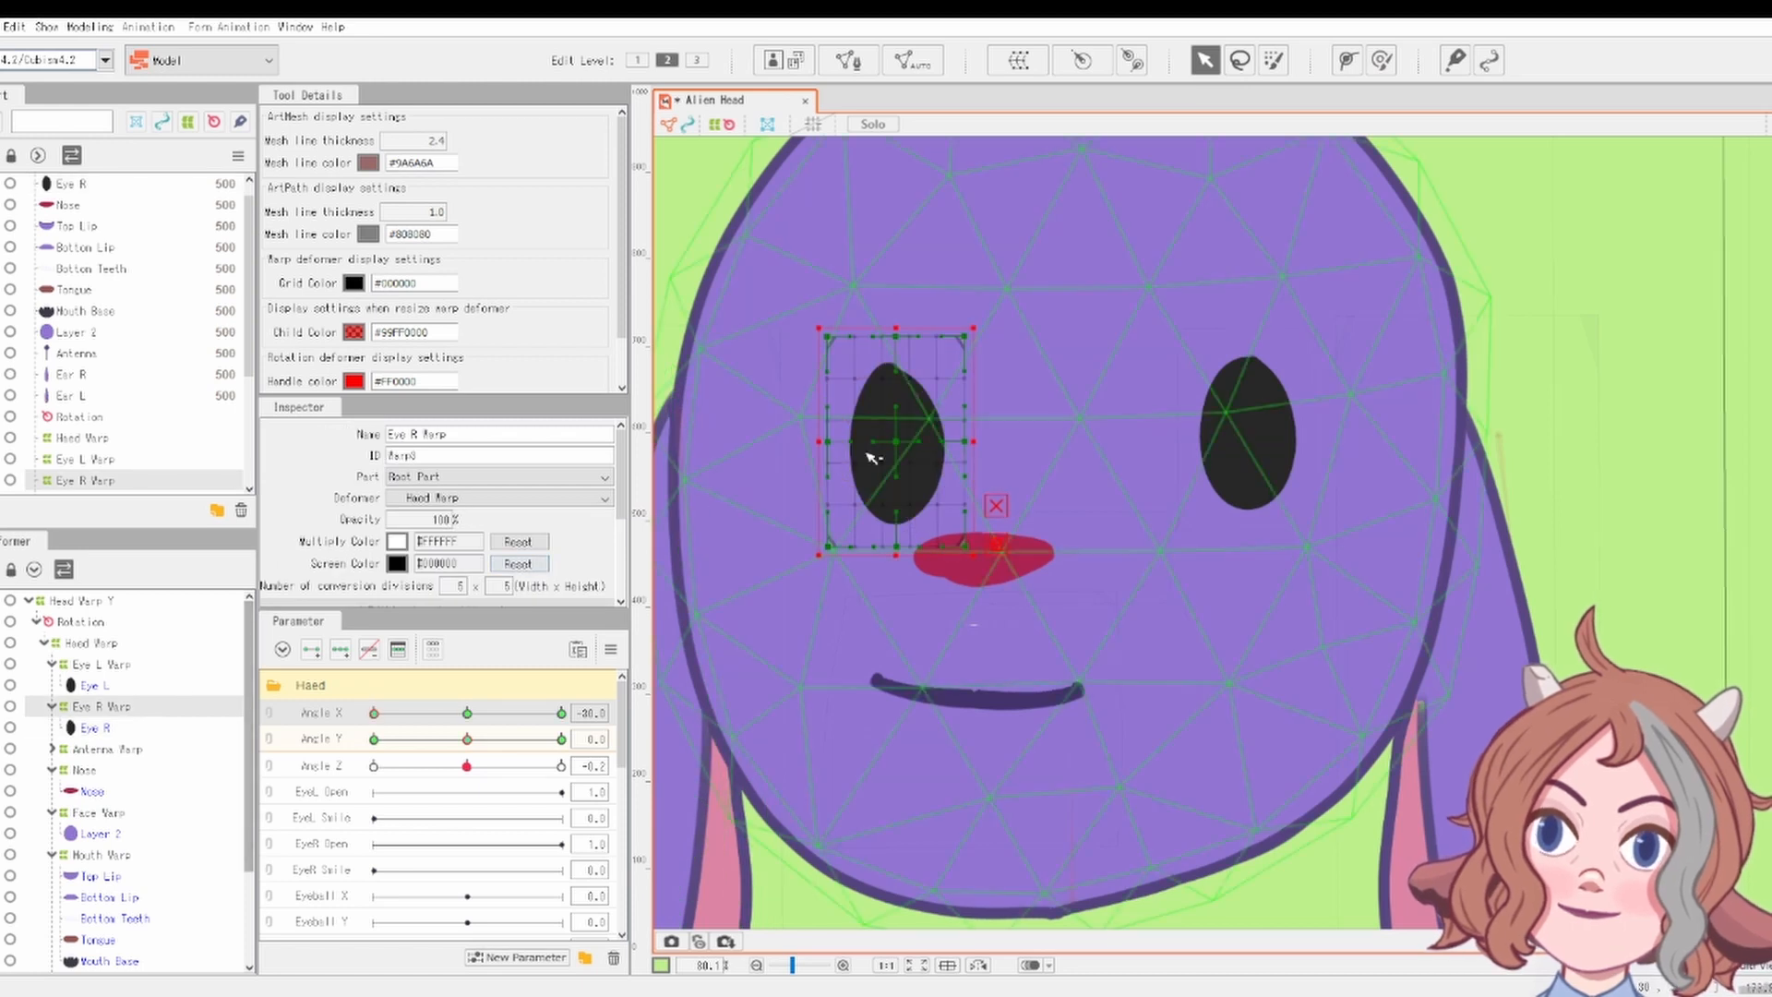
drag(900, 443, 833, 442)
click(120, 663)
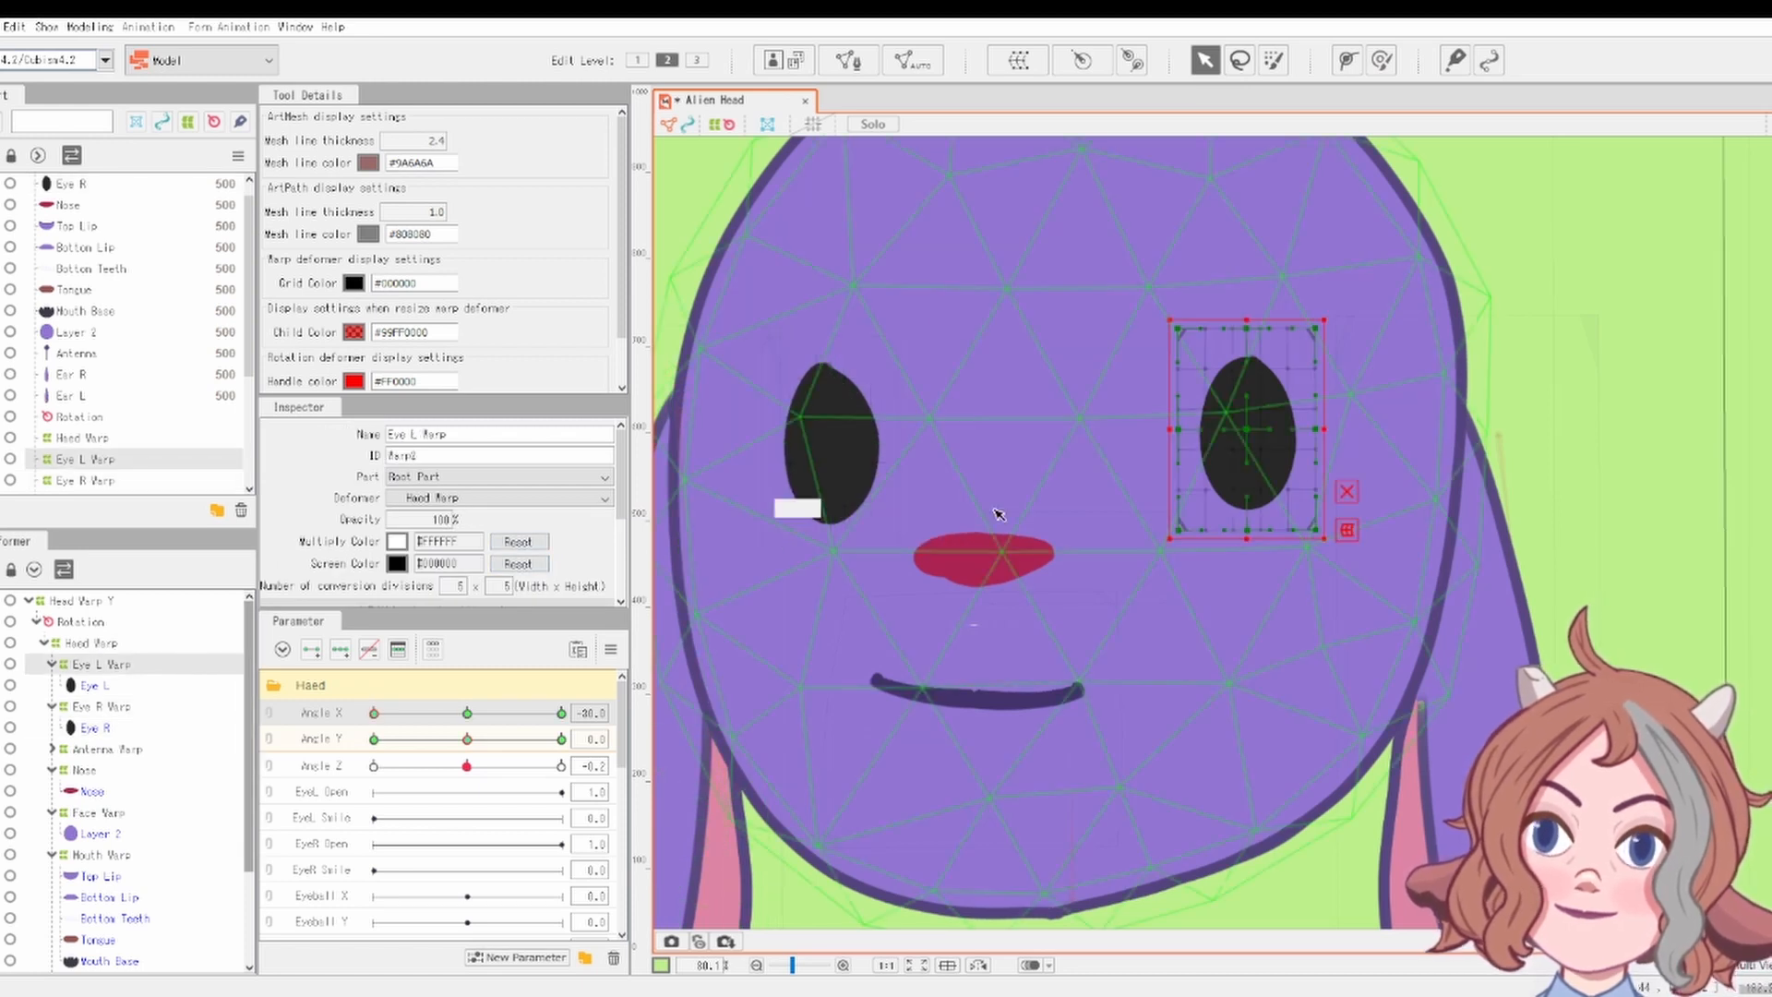
drag(1262, 429, 1181, 430)
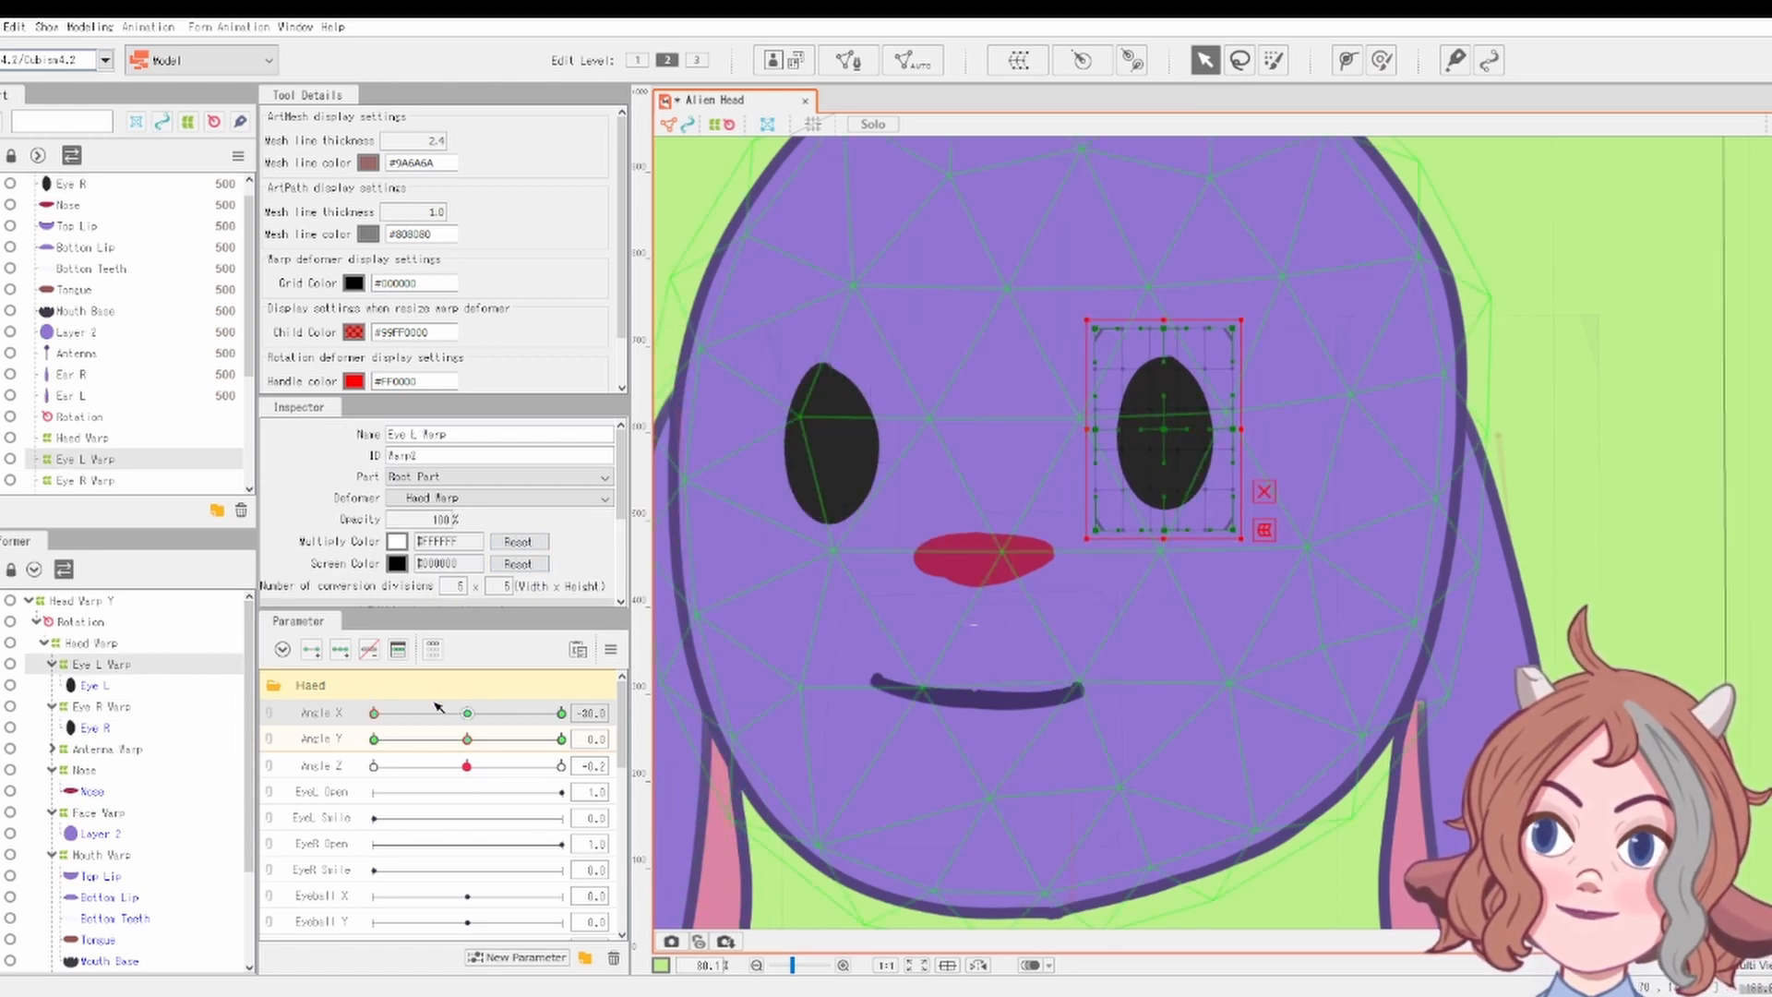
Adjust the chin of the Layer 2 face mesh with the deform brush at Angle X 30 and -30, and preview the turn
mouse_move(374, 713)
mouse_down()
mouse_move(640, 720)
mouse_move(285, 716)
mouse_move(416, 720)
mouse_move(373, 715)
mouse_up()
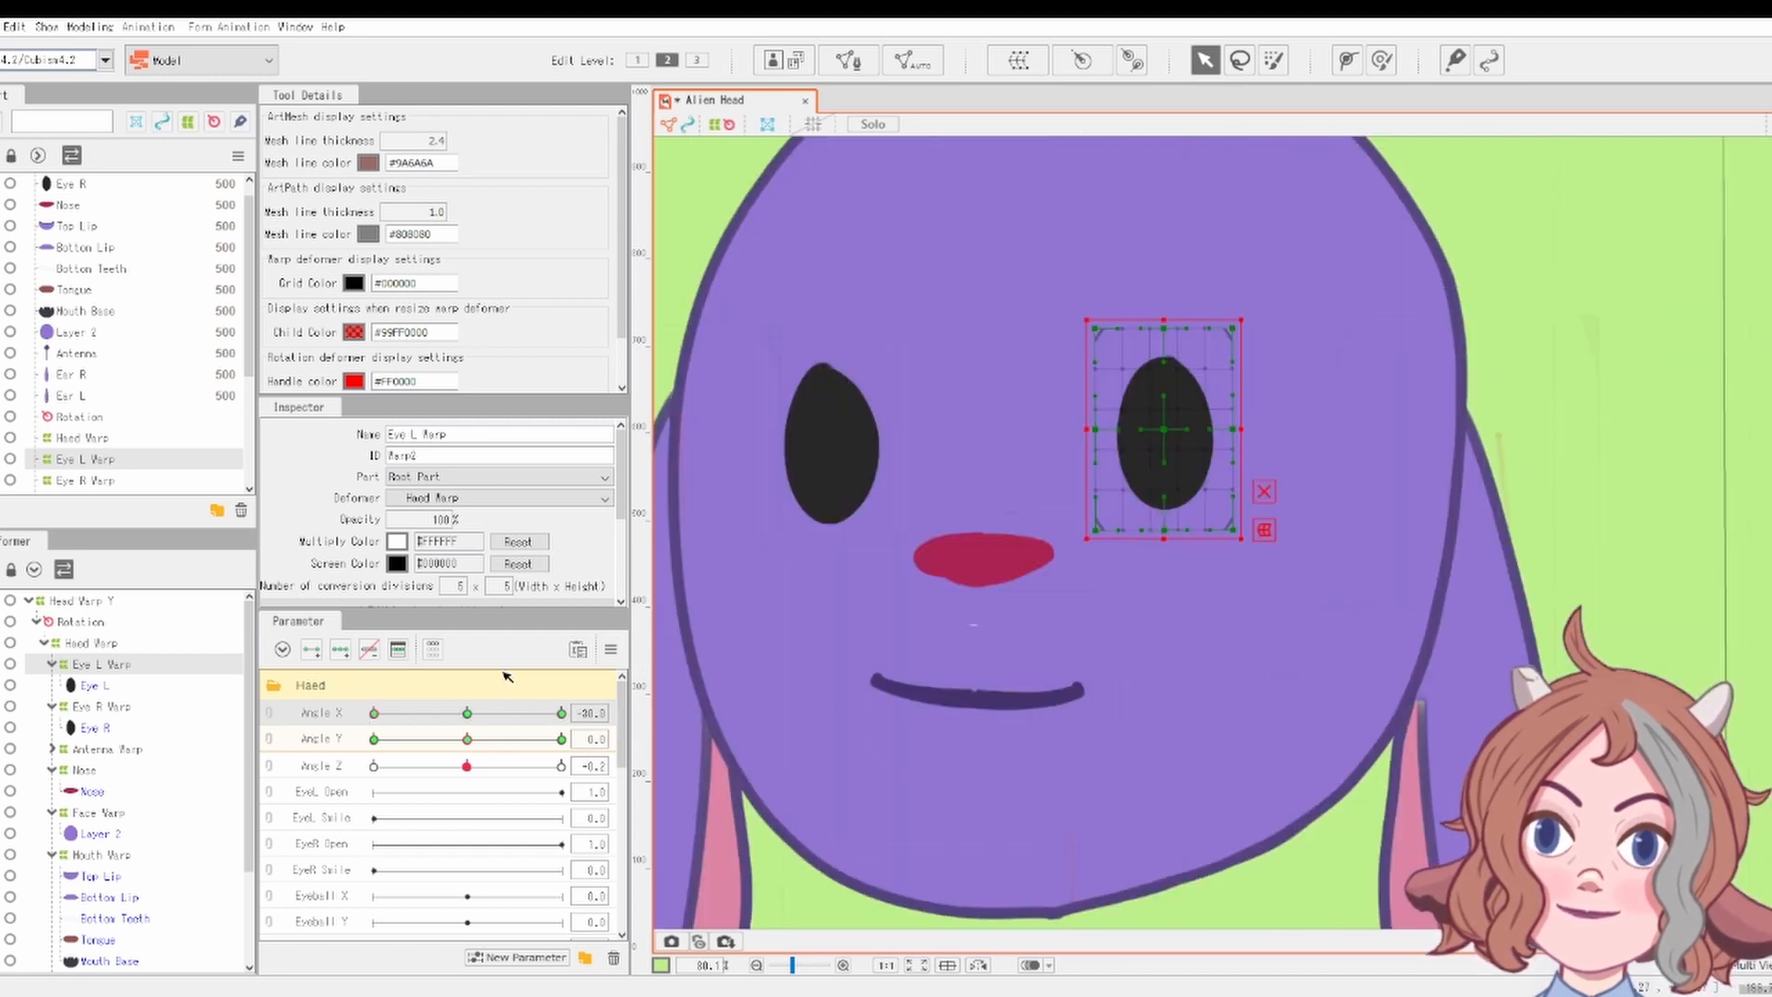
scroll(753, 636, down, 3)
click(142, 837)
key(b)
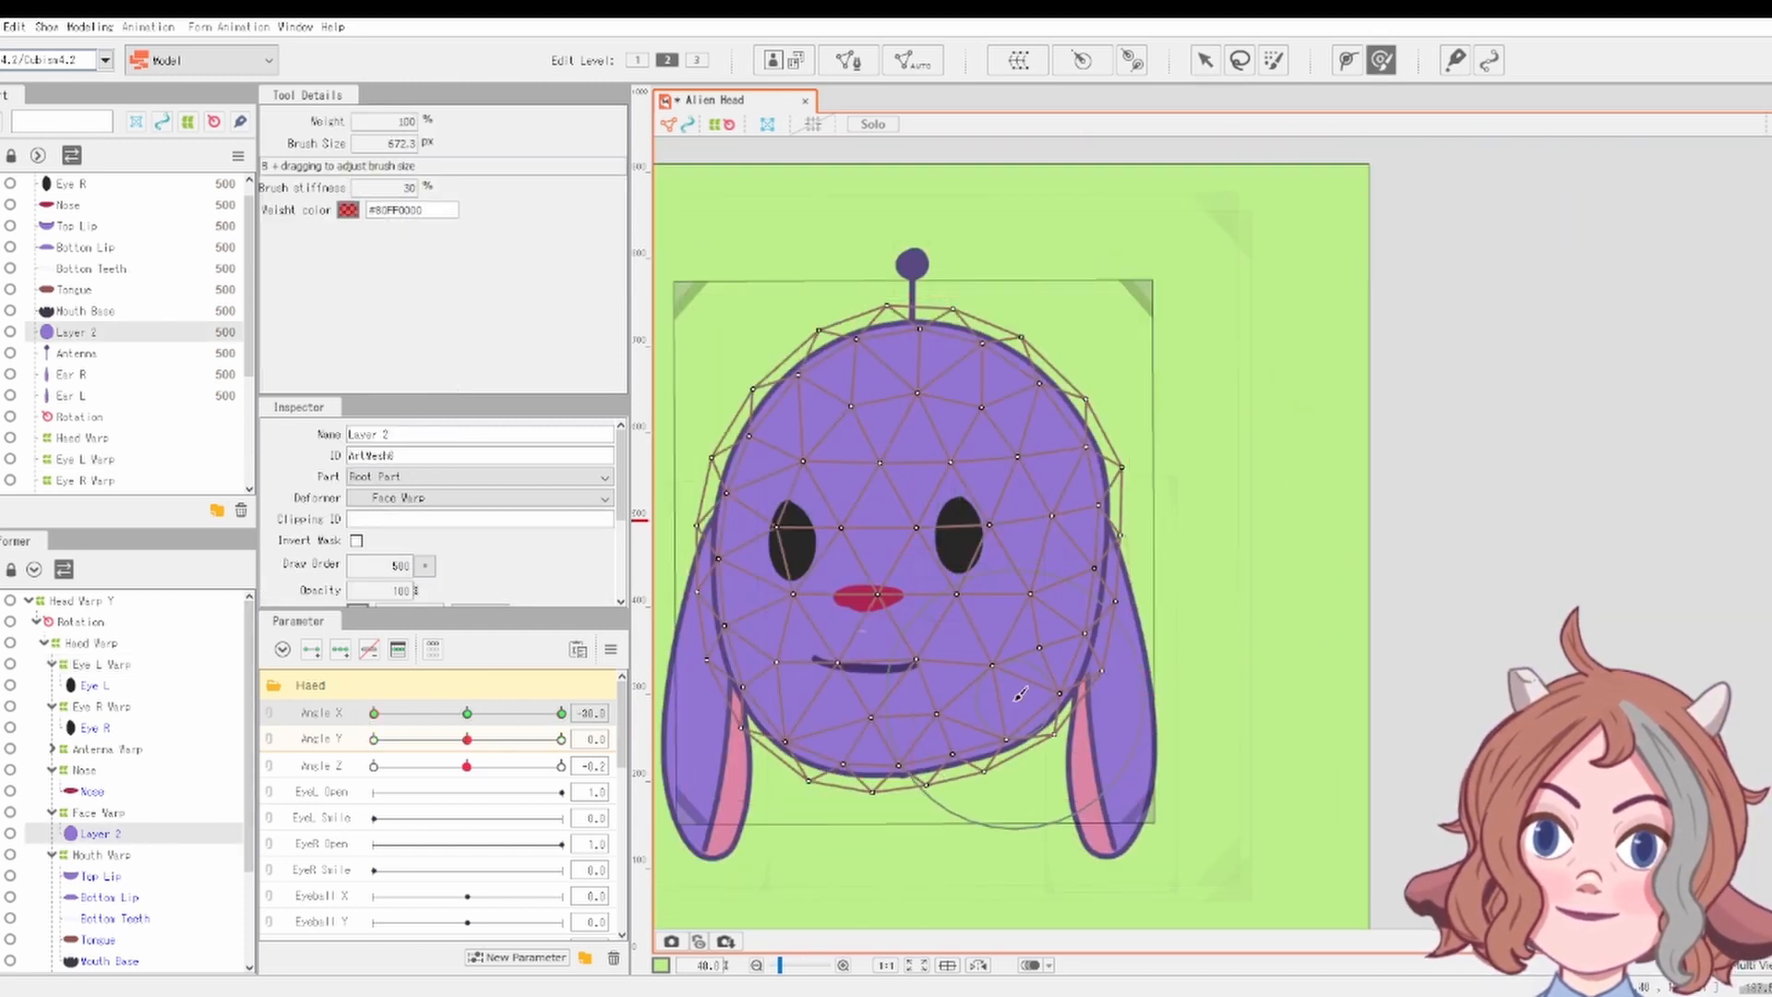
mouse_move(557, 714)
mouse_down()
mouse_move(618, 721)
mouse_move(342, 749)
mouse_move(617, 743)
mouse_up()
drag(919, 736, 947, 729)
drag(559, 715, 365, 725)
mouse_move(951, 743)
mouse_down()
mouse_move(940, 714)
mouse_move(928, 738)
mouse_up()
drag(377, 715, 536, 742)
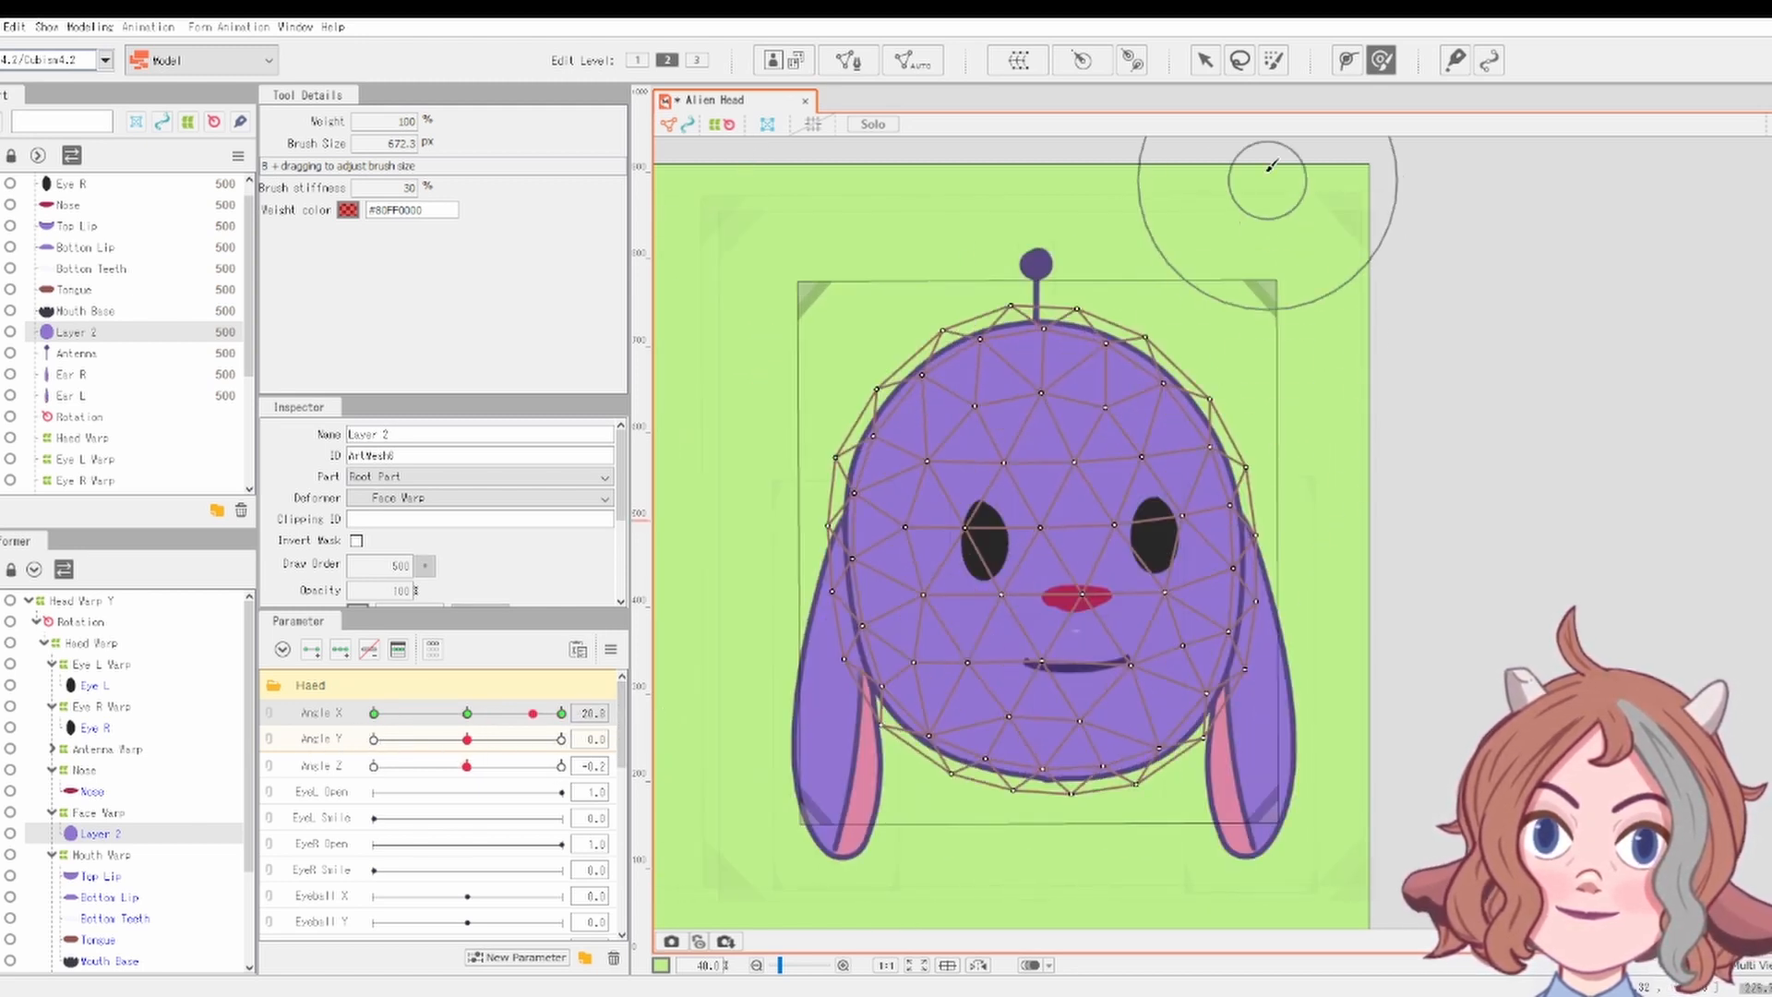
click(1205, 63)
click(1188, 270)
drag(420, 722, 466, 722)
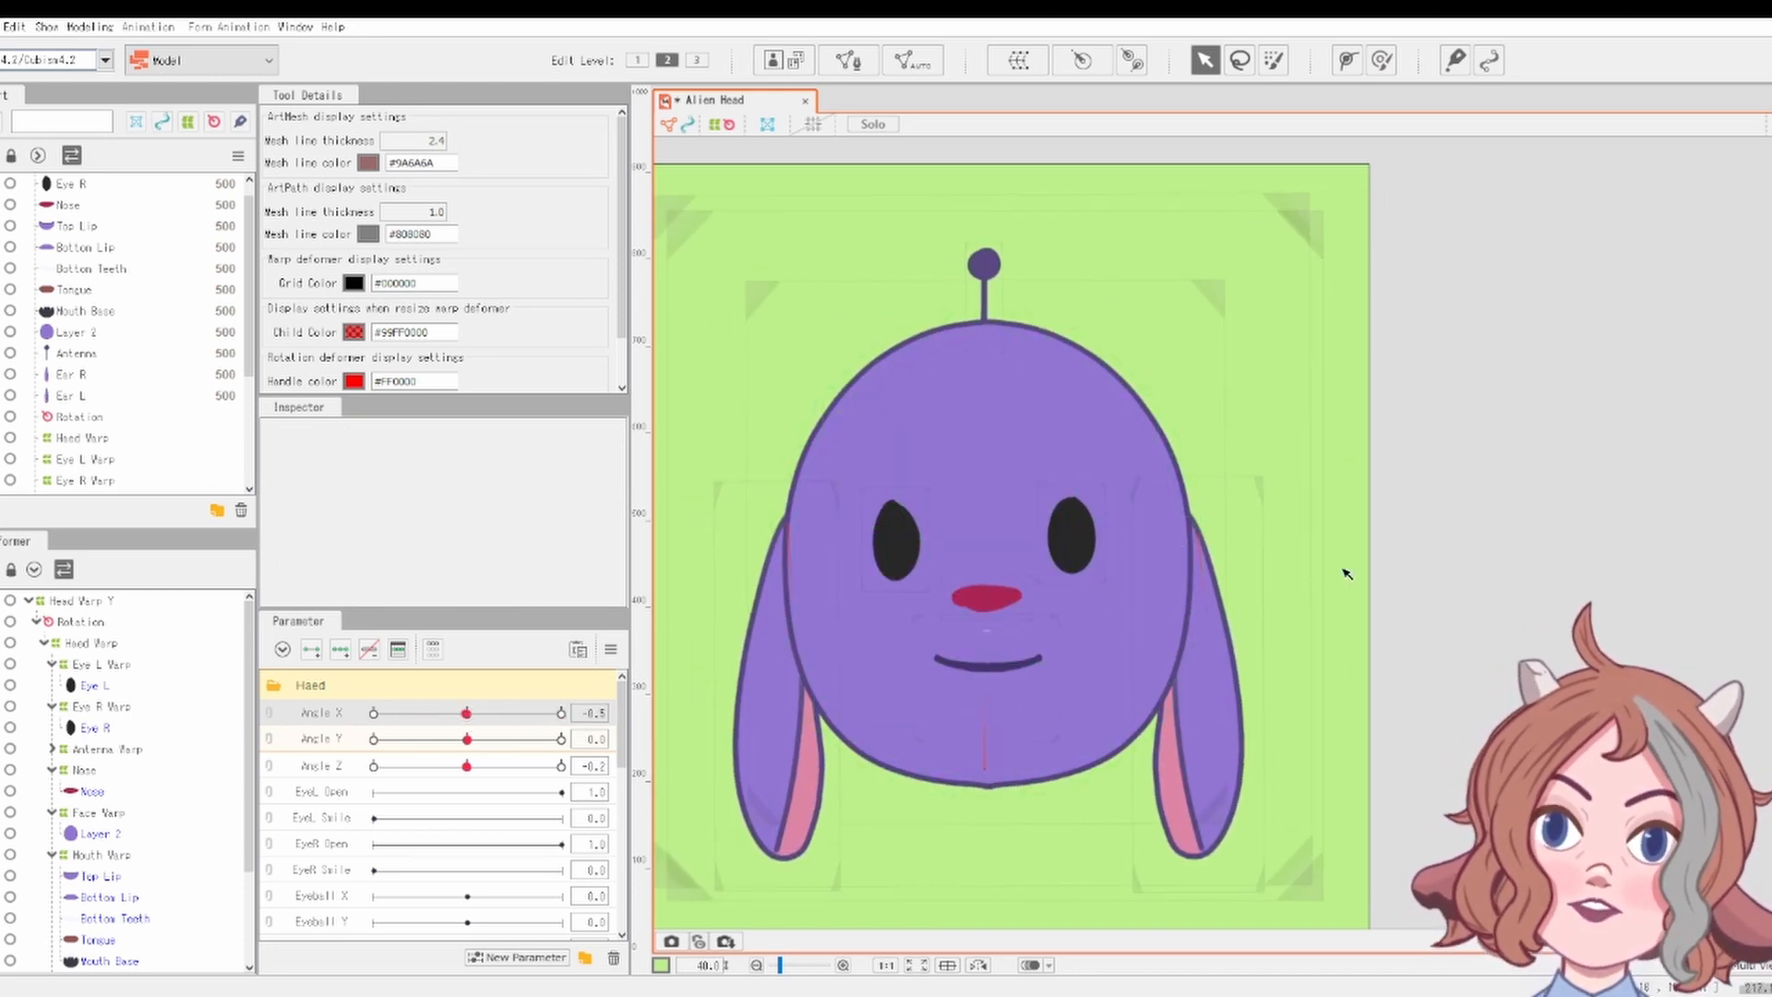
Combine Angle X and Angle Y into one linked parameter grid and pose the head at the 30, 30 corner
scroll(1440, 443, down, 2)
click(305, 738)
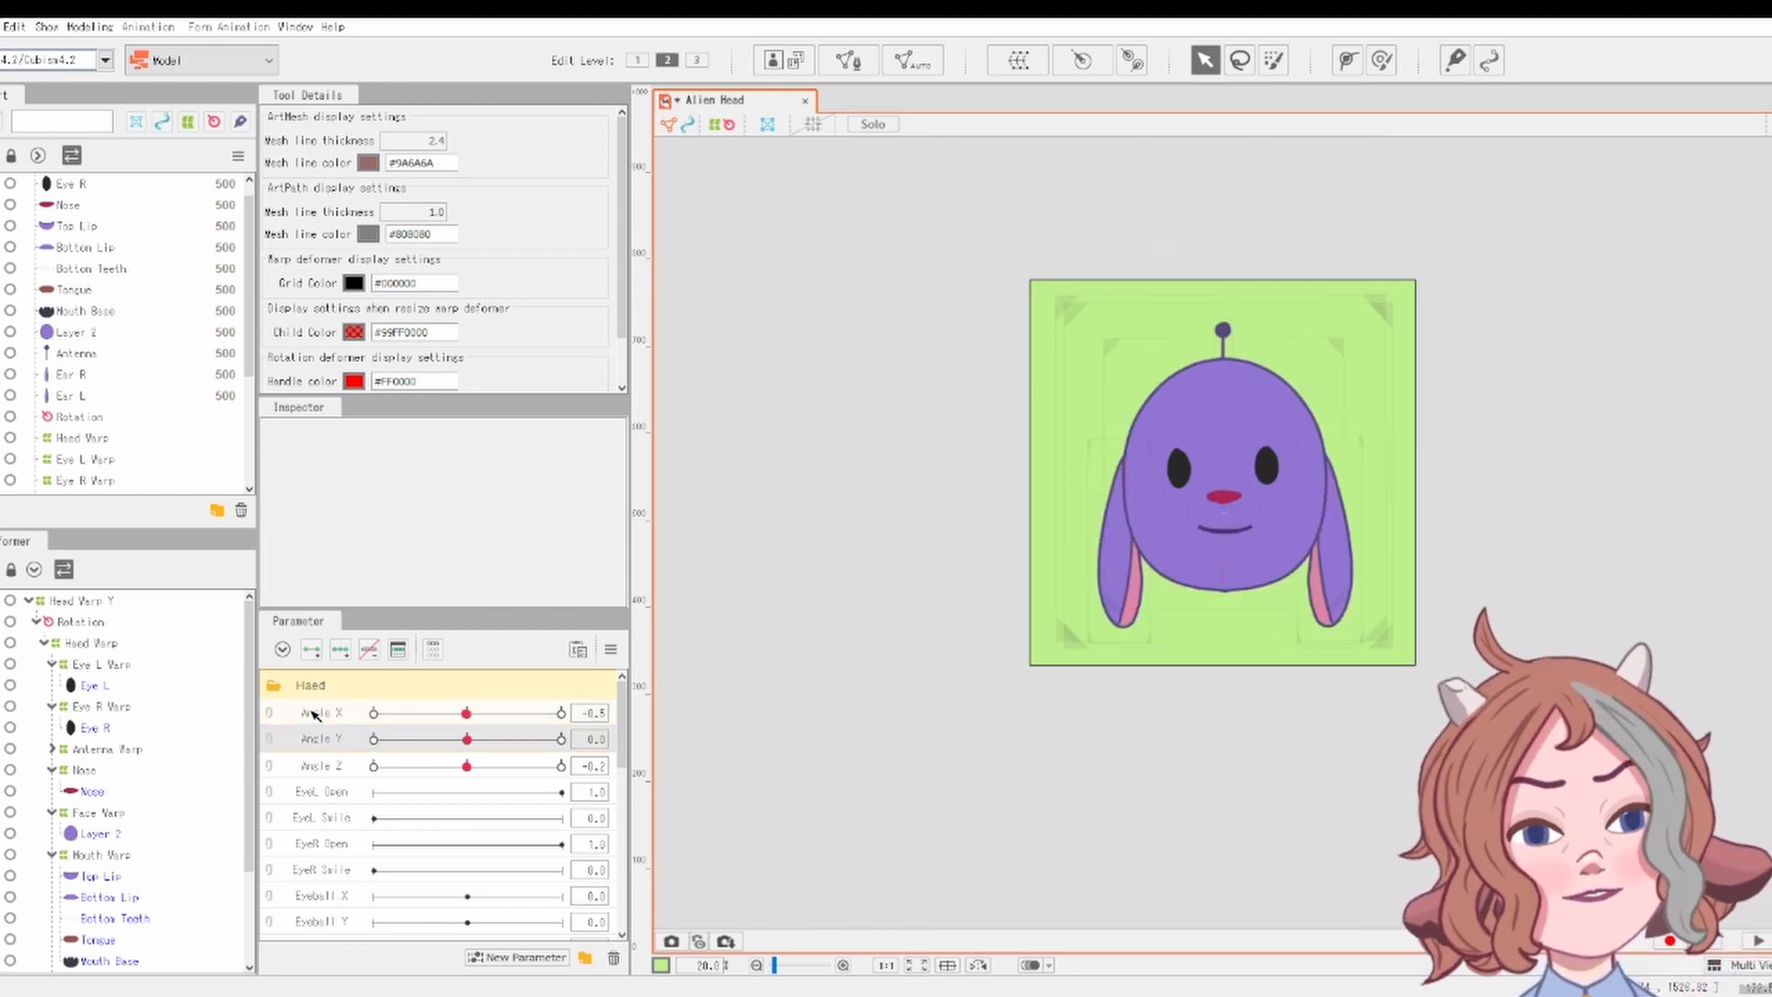
click(313, 711)
ctrl+click(313, 734)
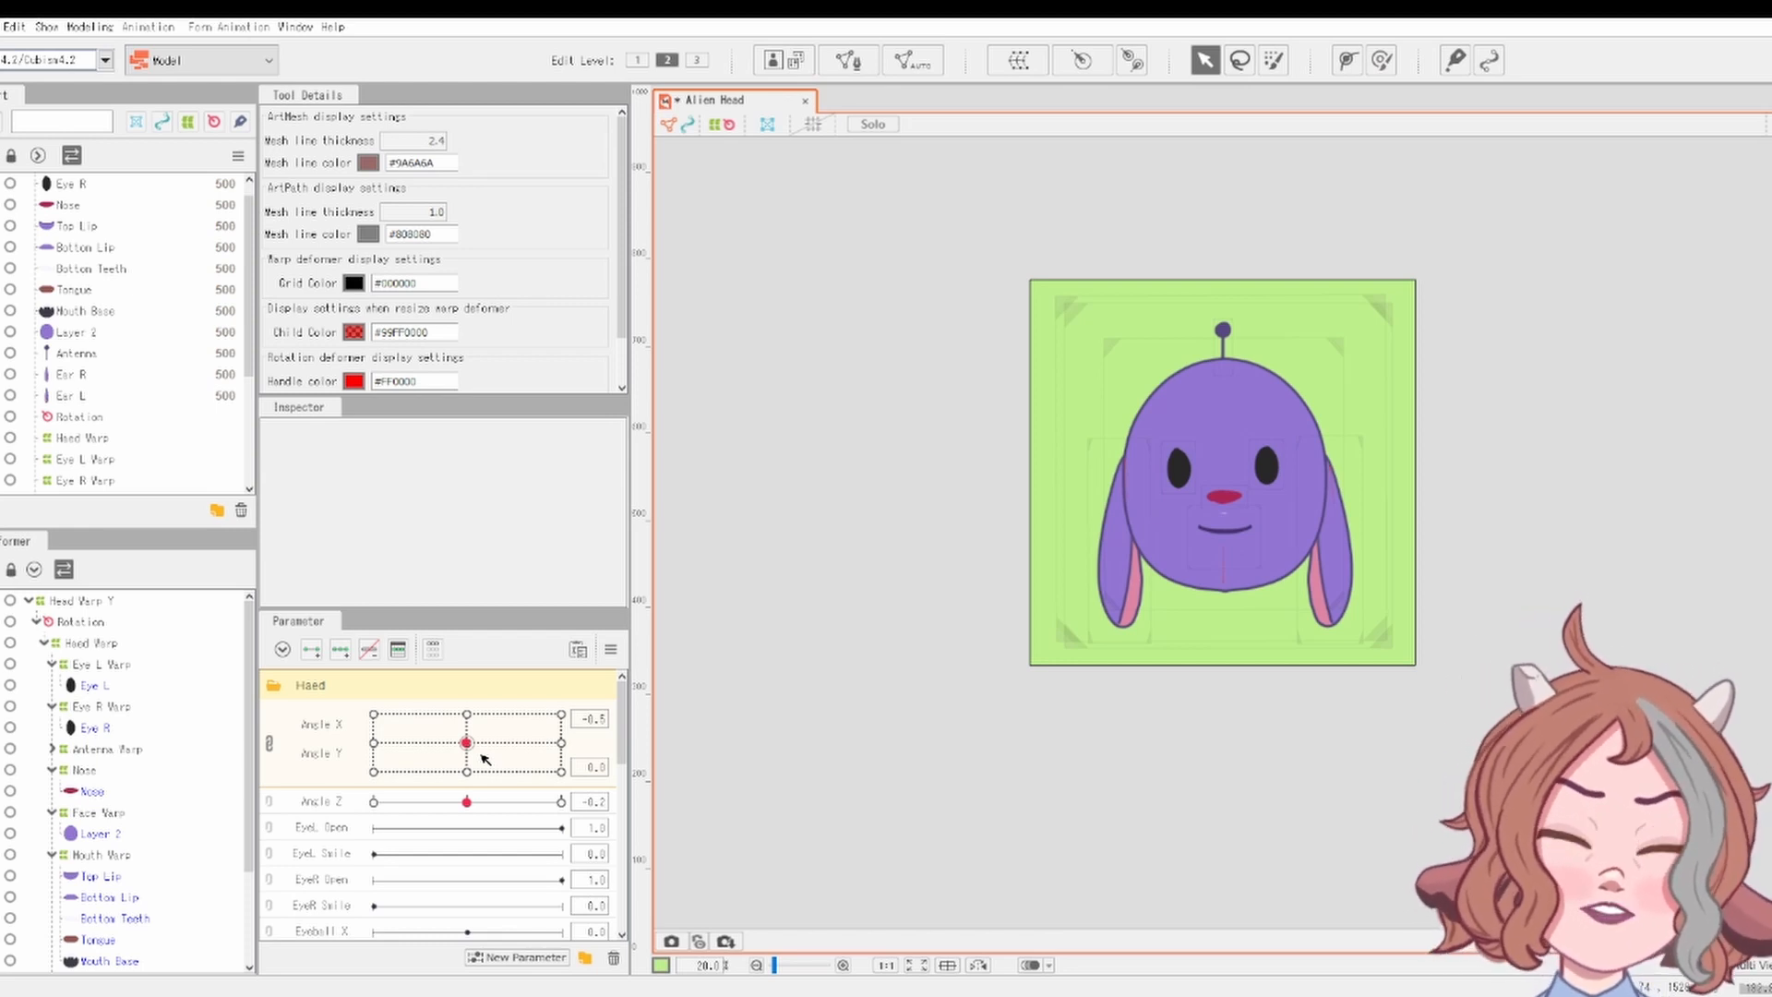
drag(496, 737, 592, 671)
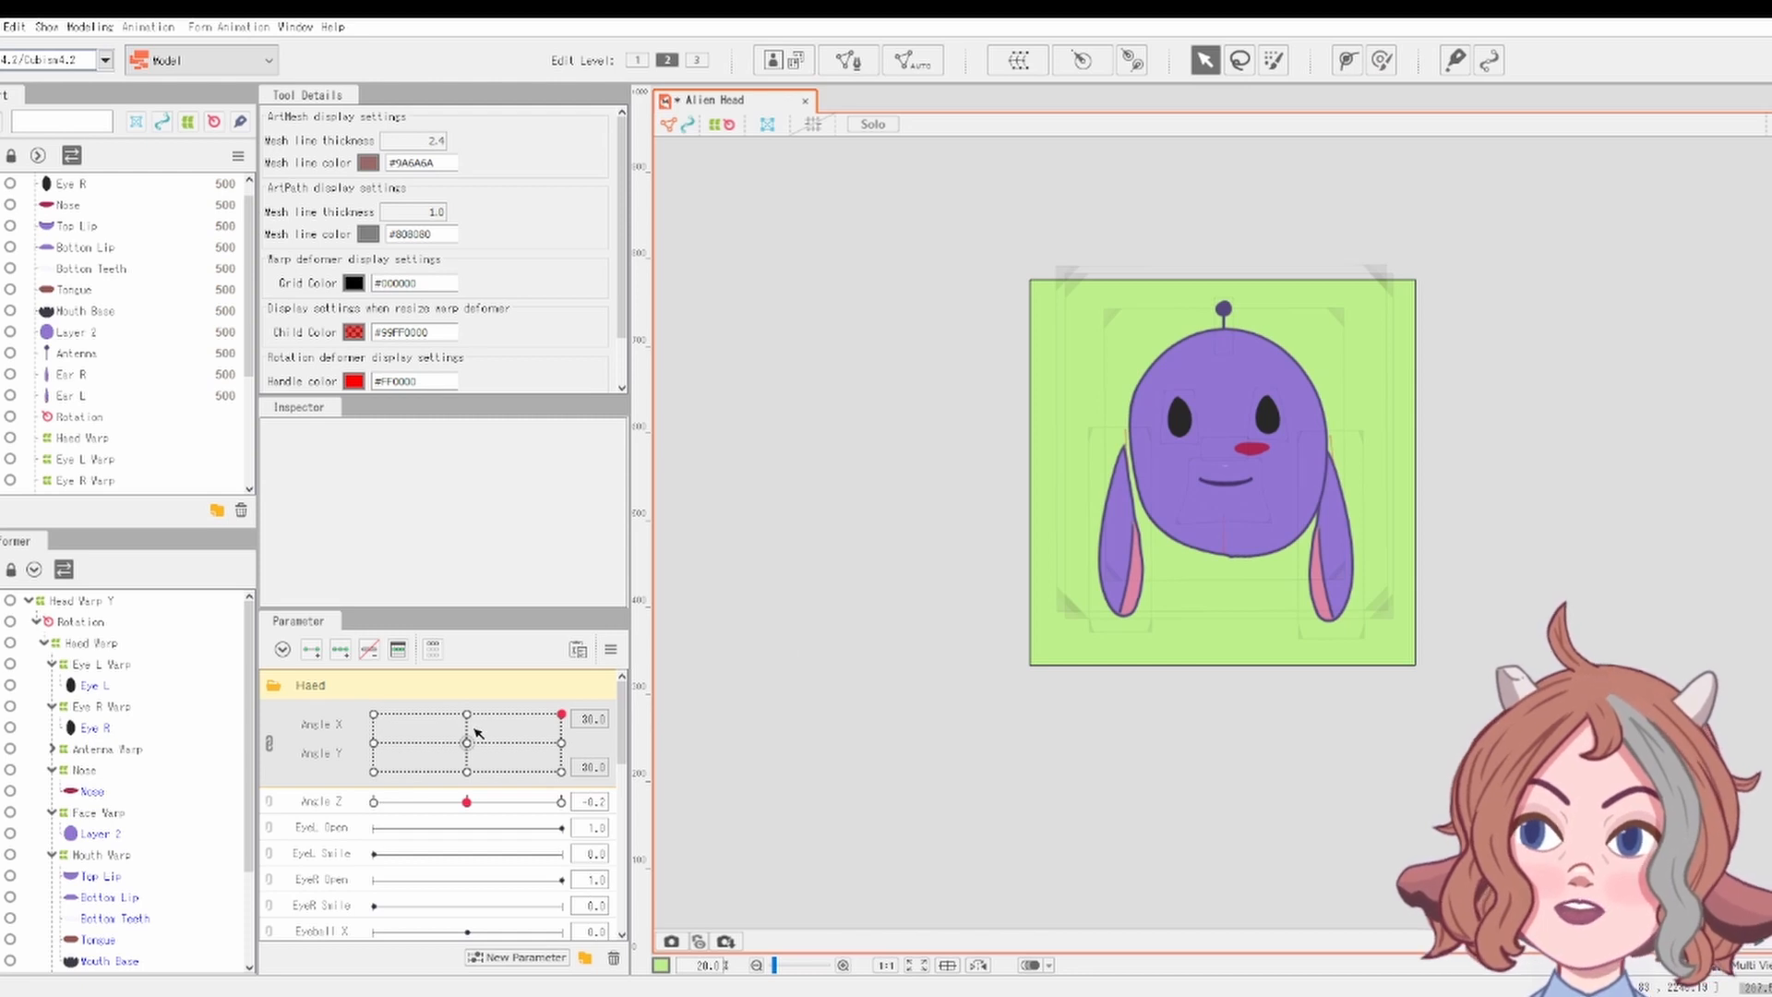
scroll(1035, 607, up, 2)
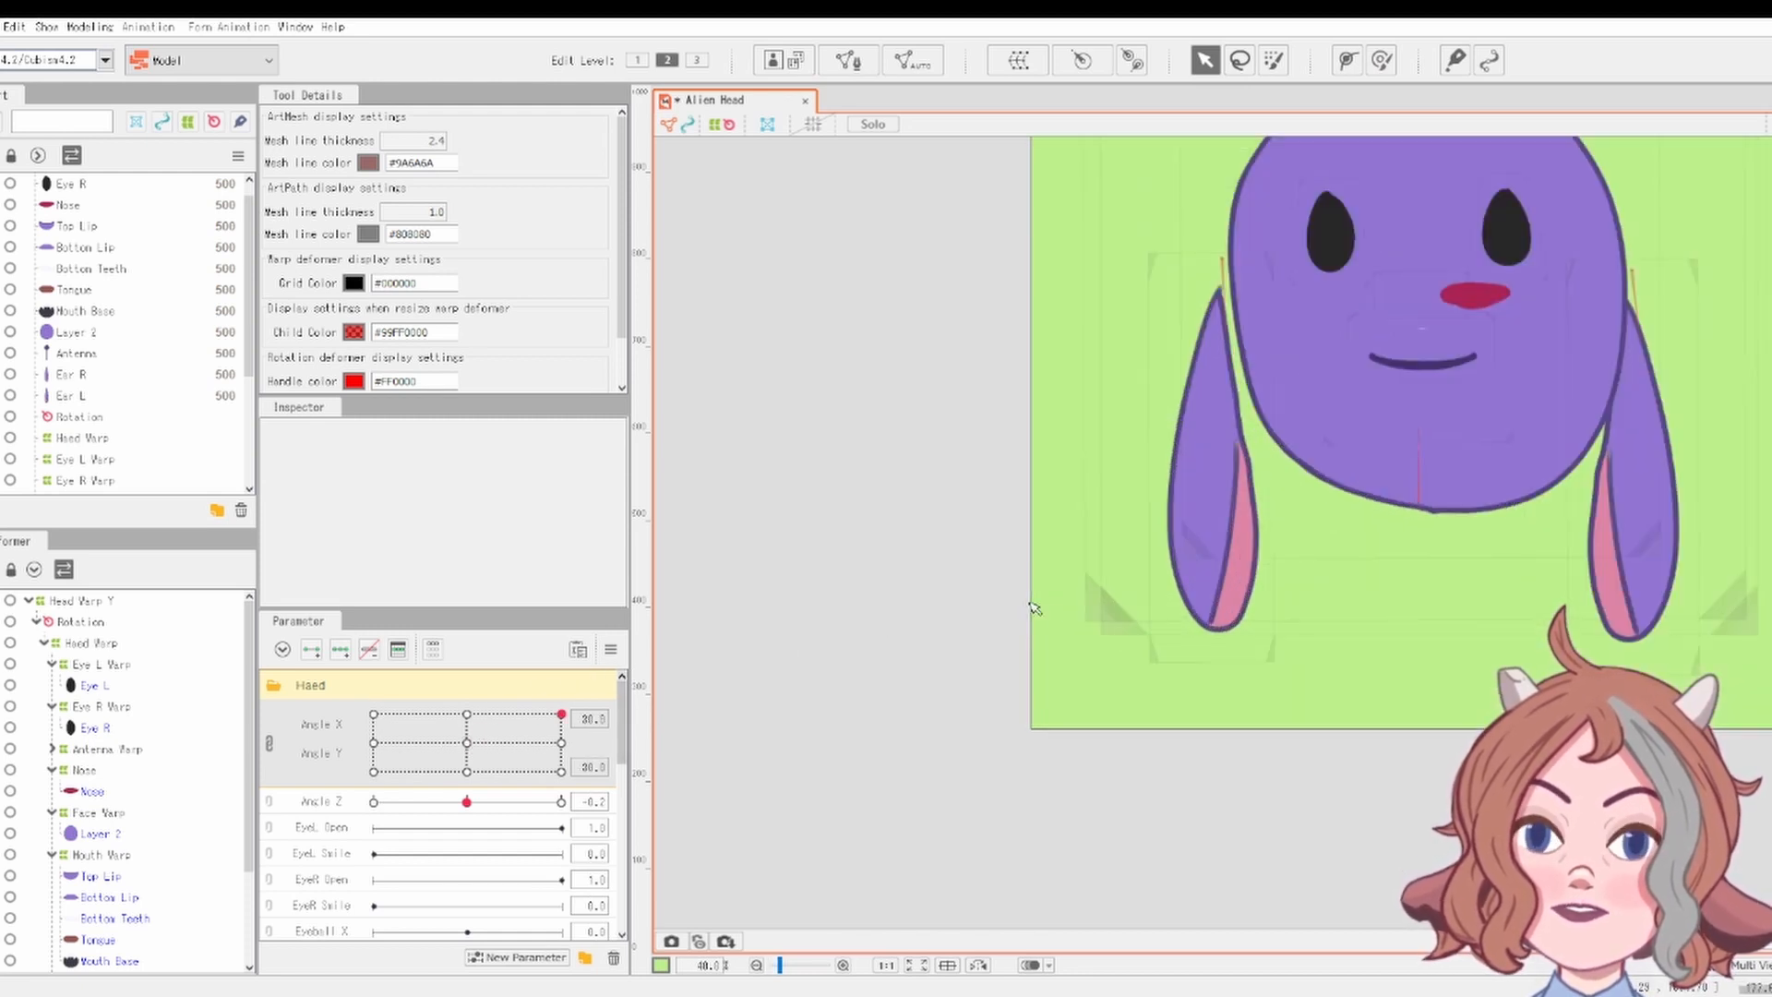
scroll(944, 616, down, 2)
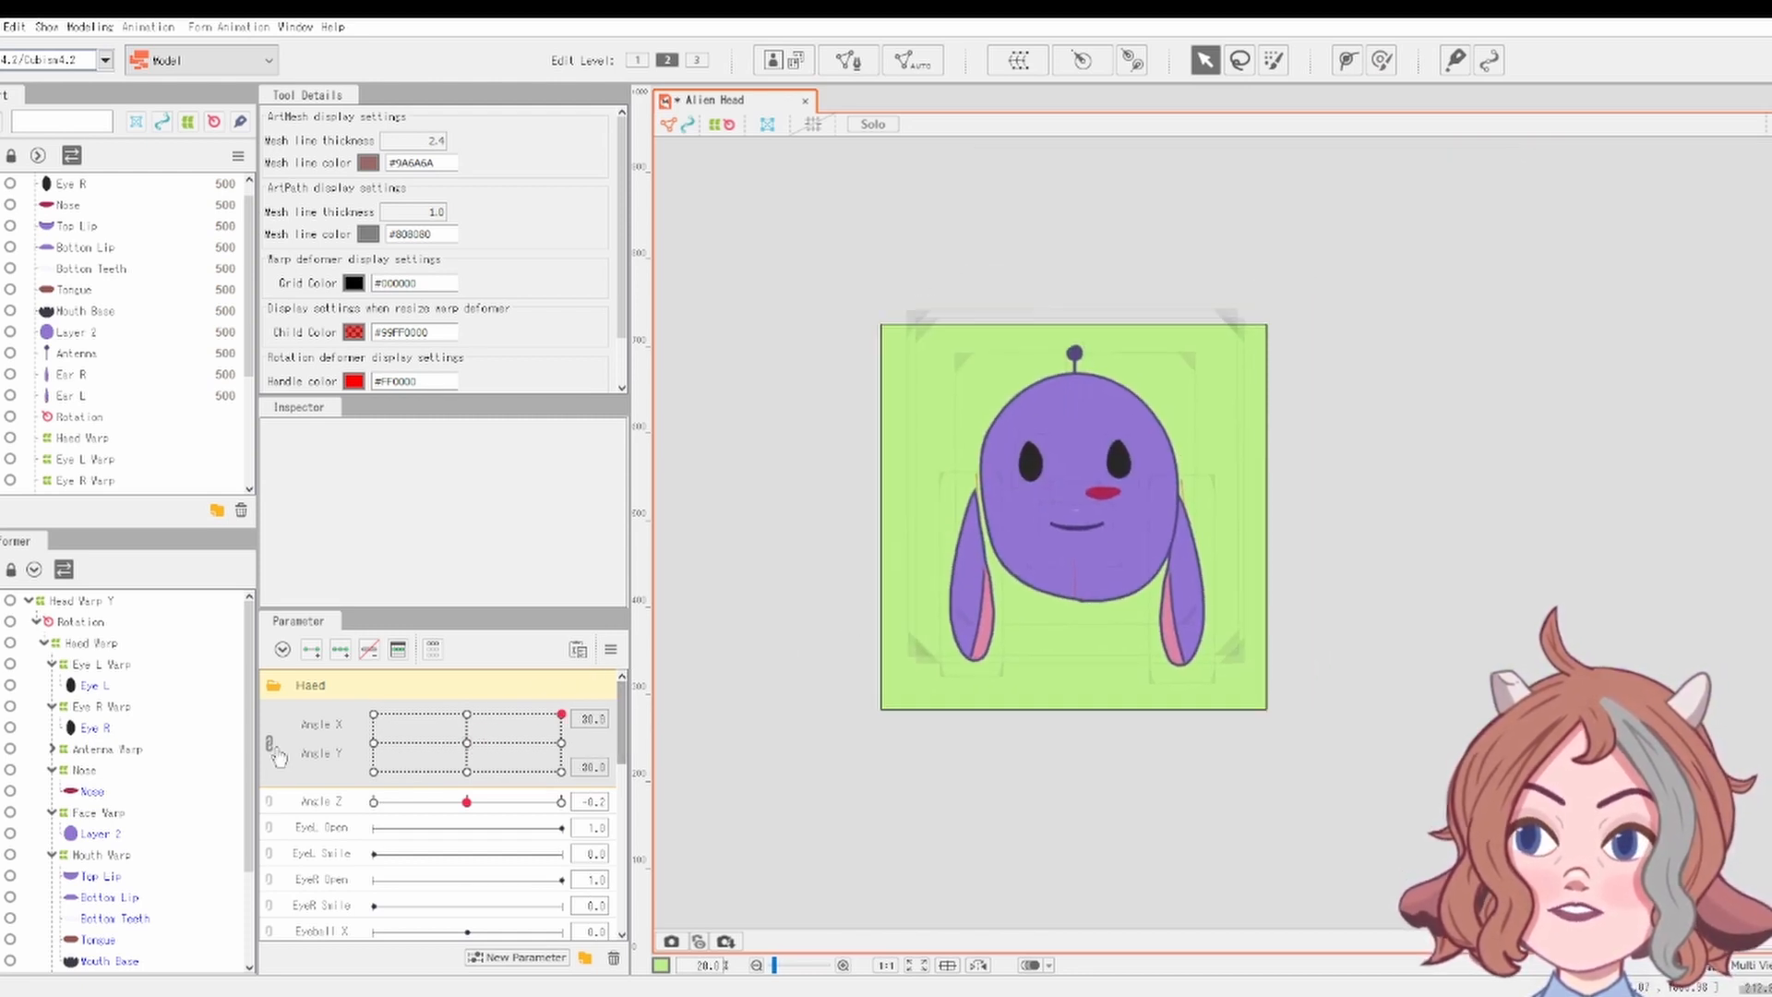
At Angle X 30 and Angle Y 30, move Eye L Warp and Eye R Warp upward in the turn direction
click(118, 666)
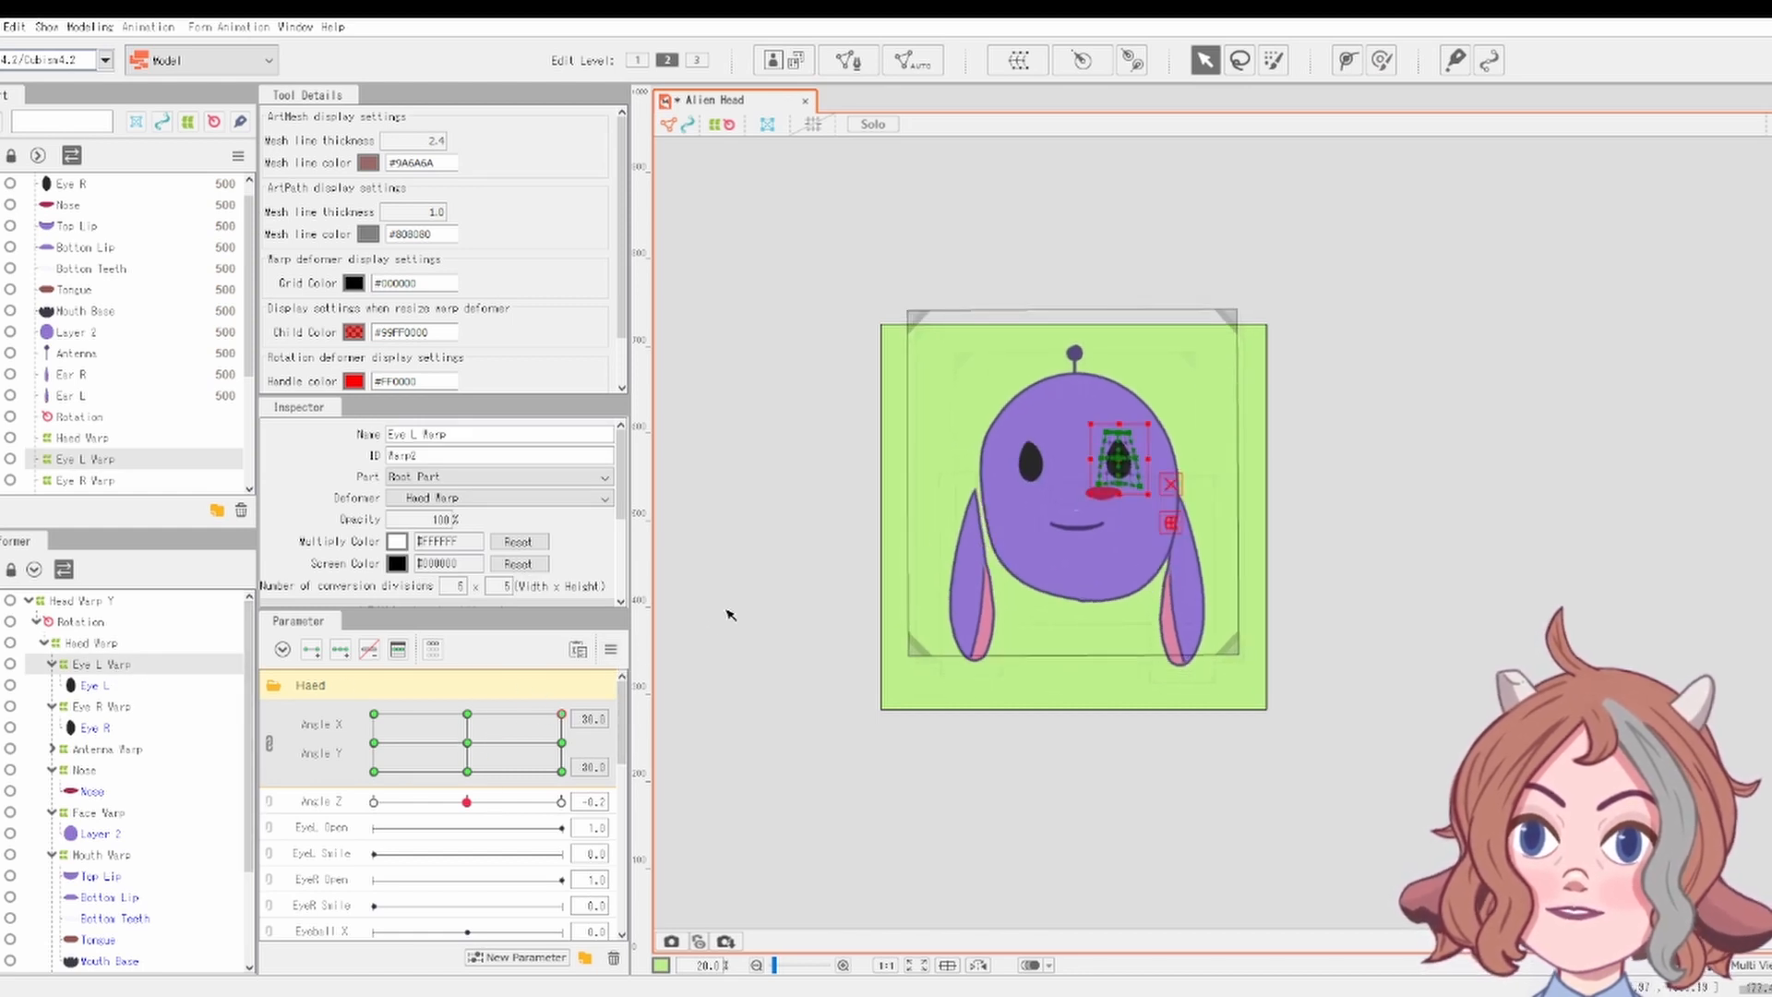
scroll(729, 614, up, 2)
scroll(881, 466, up, 1)
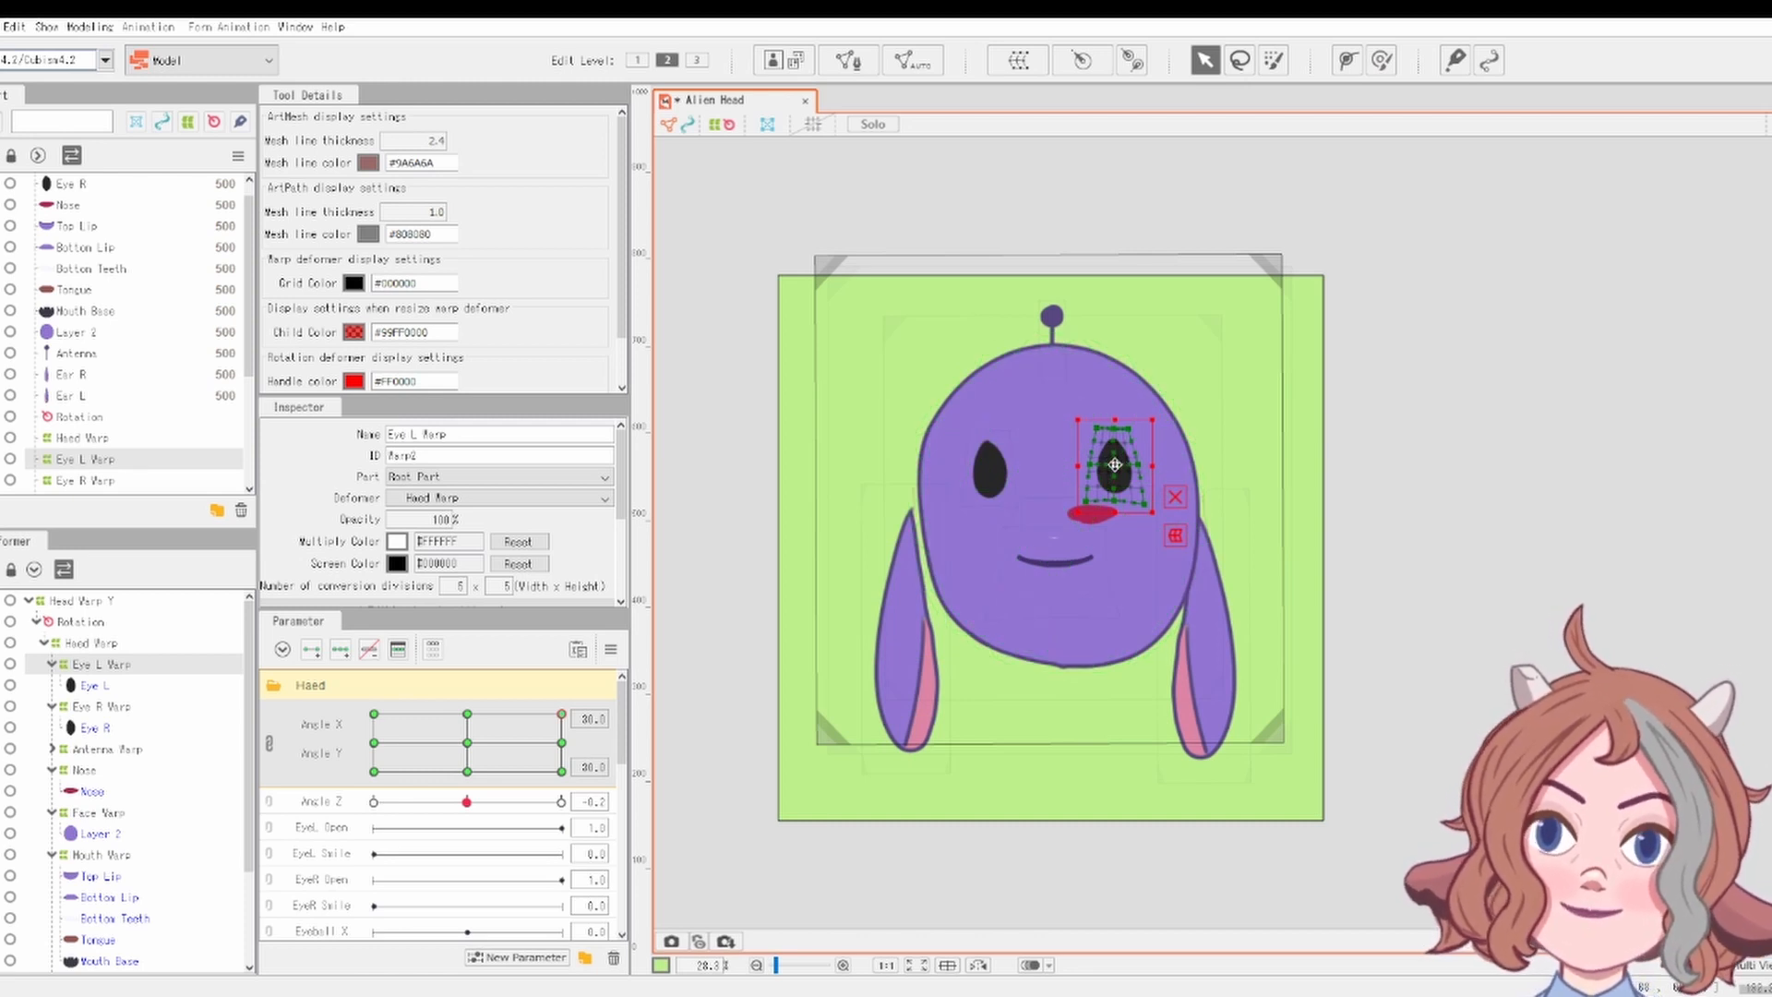
drag(1115, 464, 1137, 455)
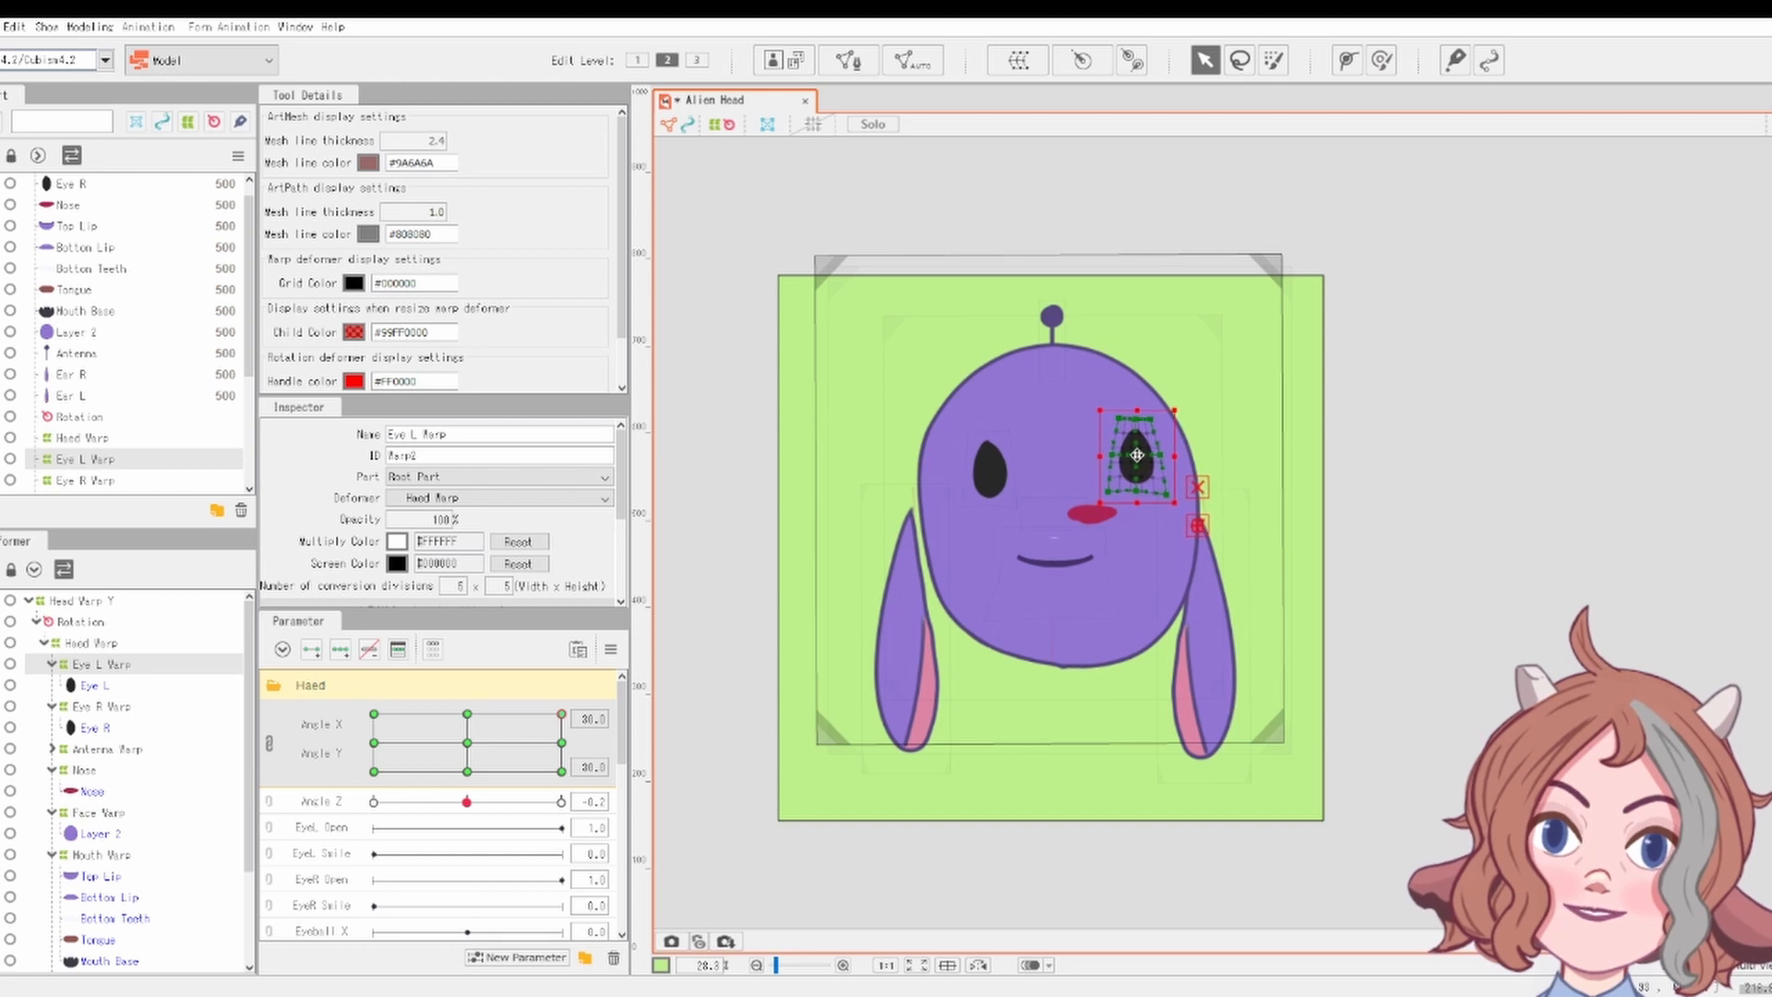
click(92, 706)
drag(987, 458, 1014, 444)
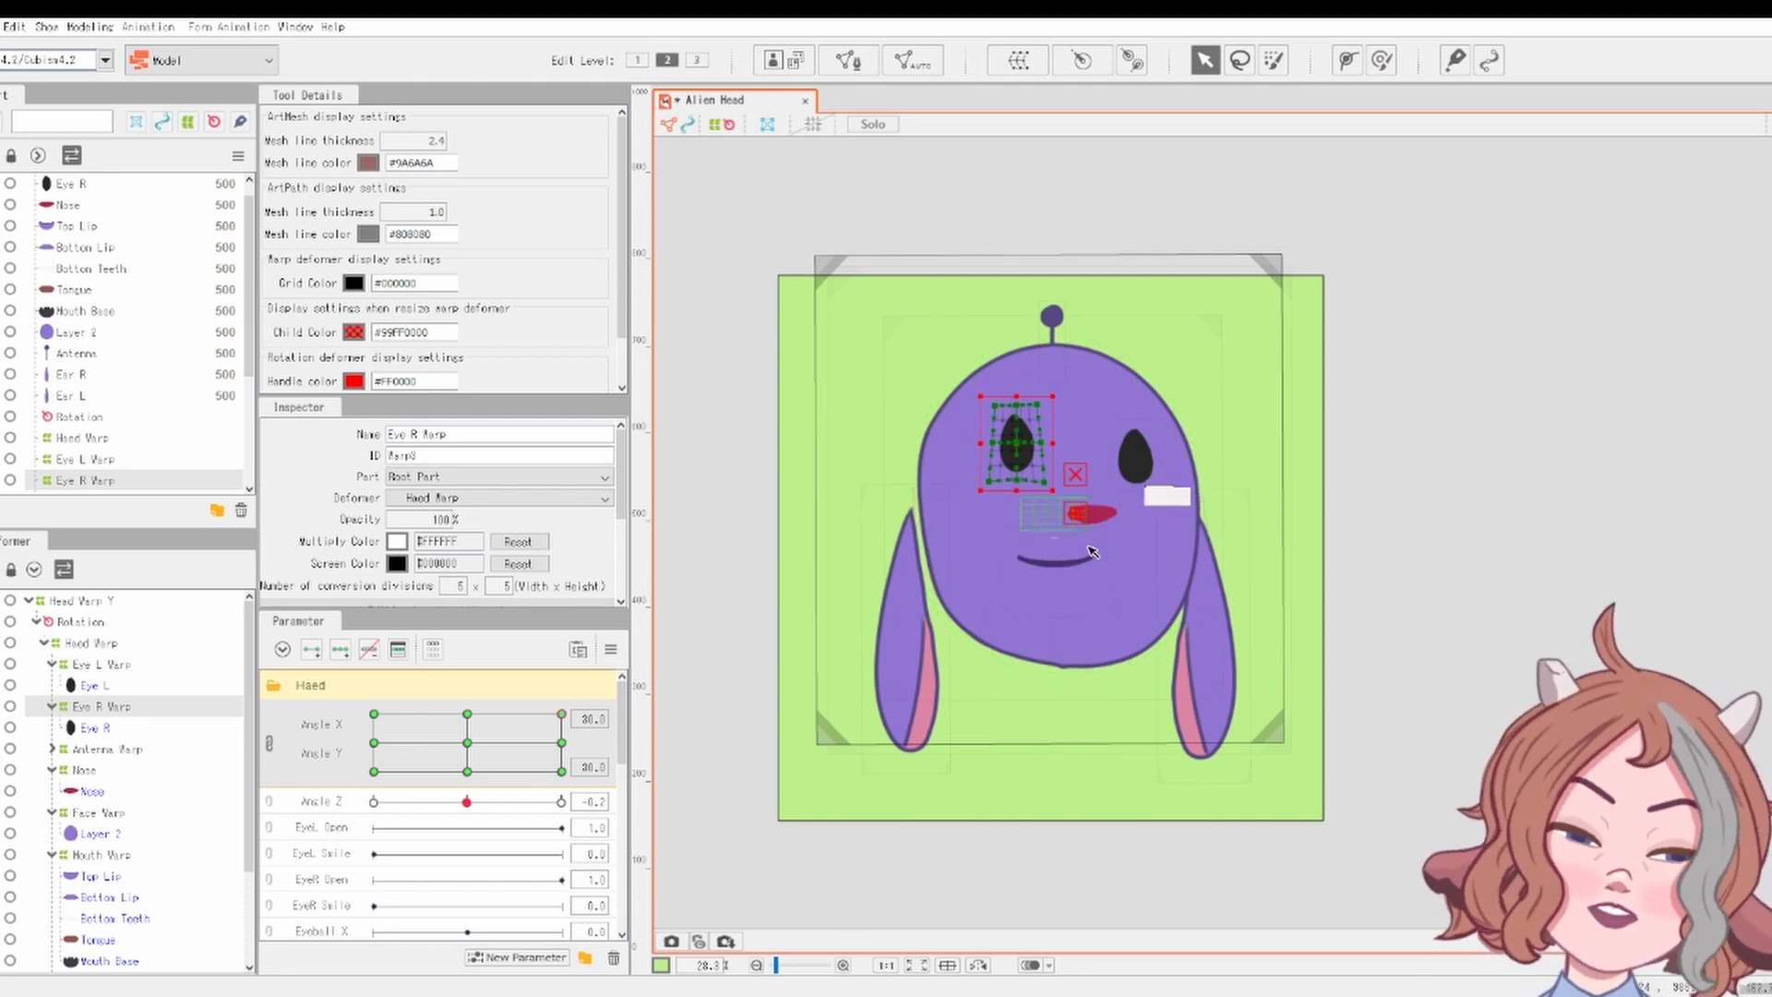
Move the Nose mesh up between the eyes at Angle X 30, Angle Y 30 and rotate it slightly clockwise
click(1096, 513)
scroll(1096, 513, up, 3)
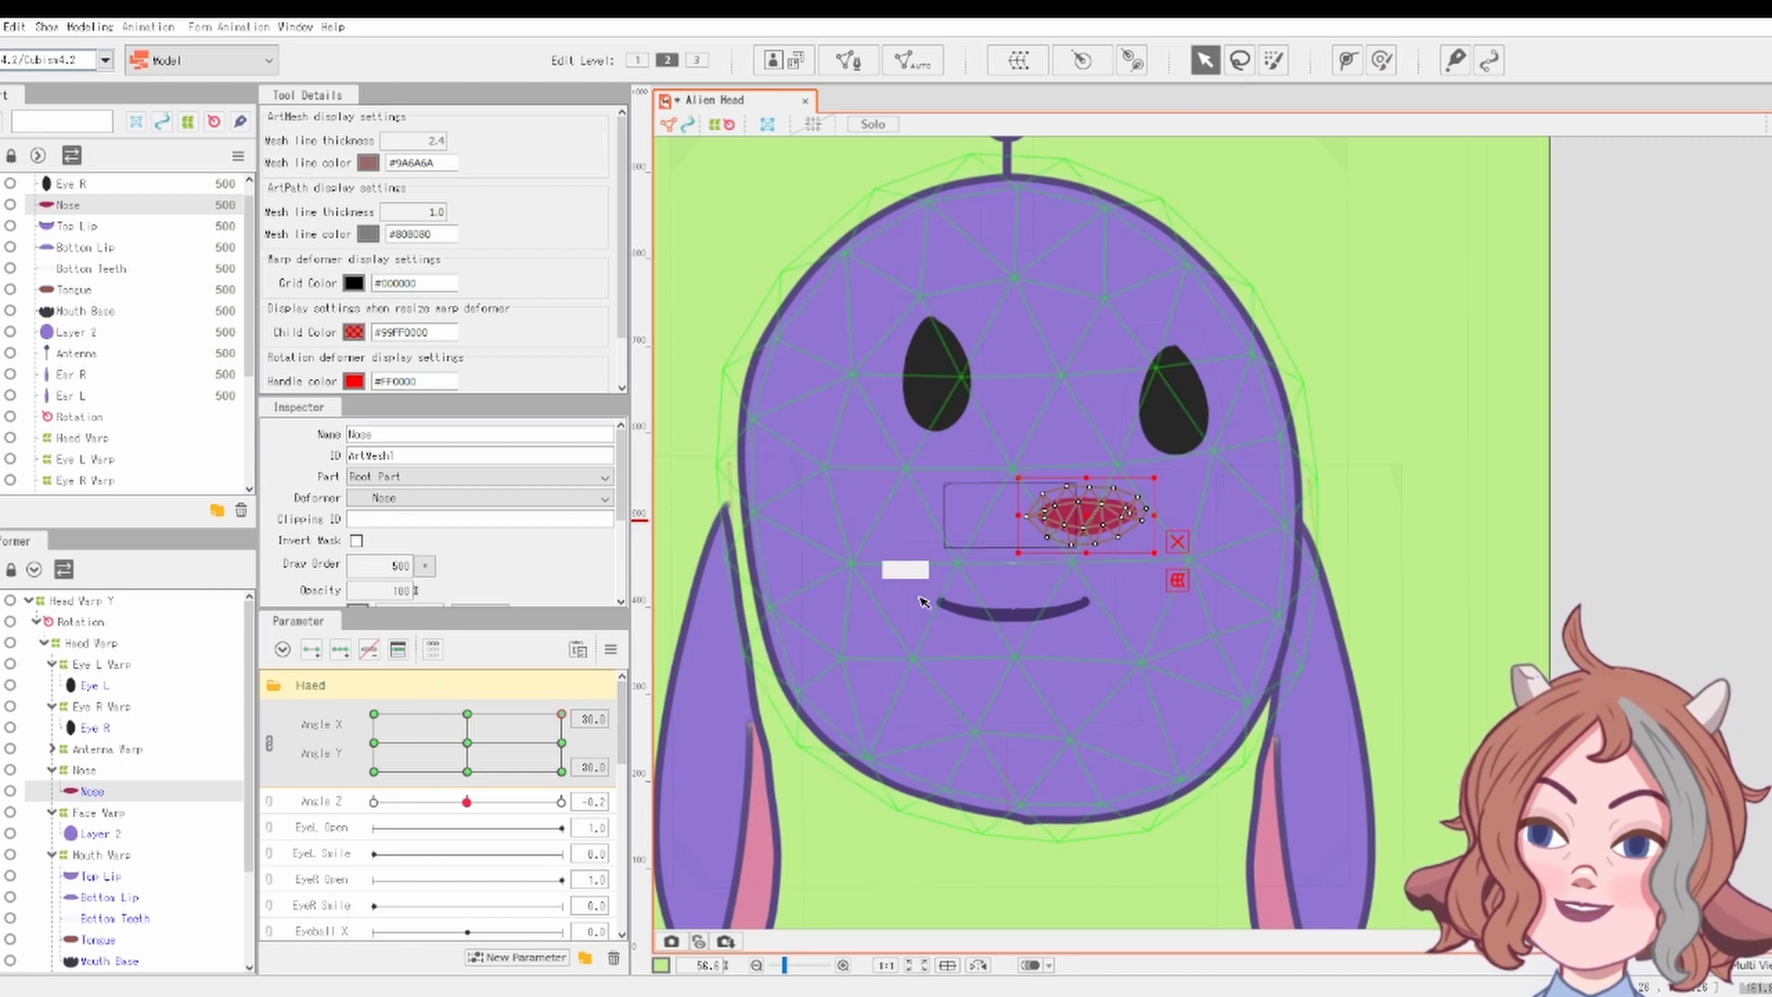
click(1112, 523)
drag(1089, 521, 1073, 479)
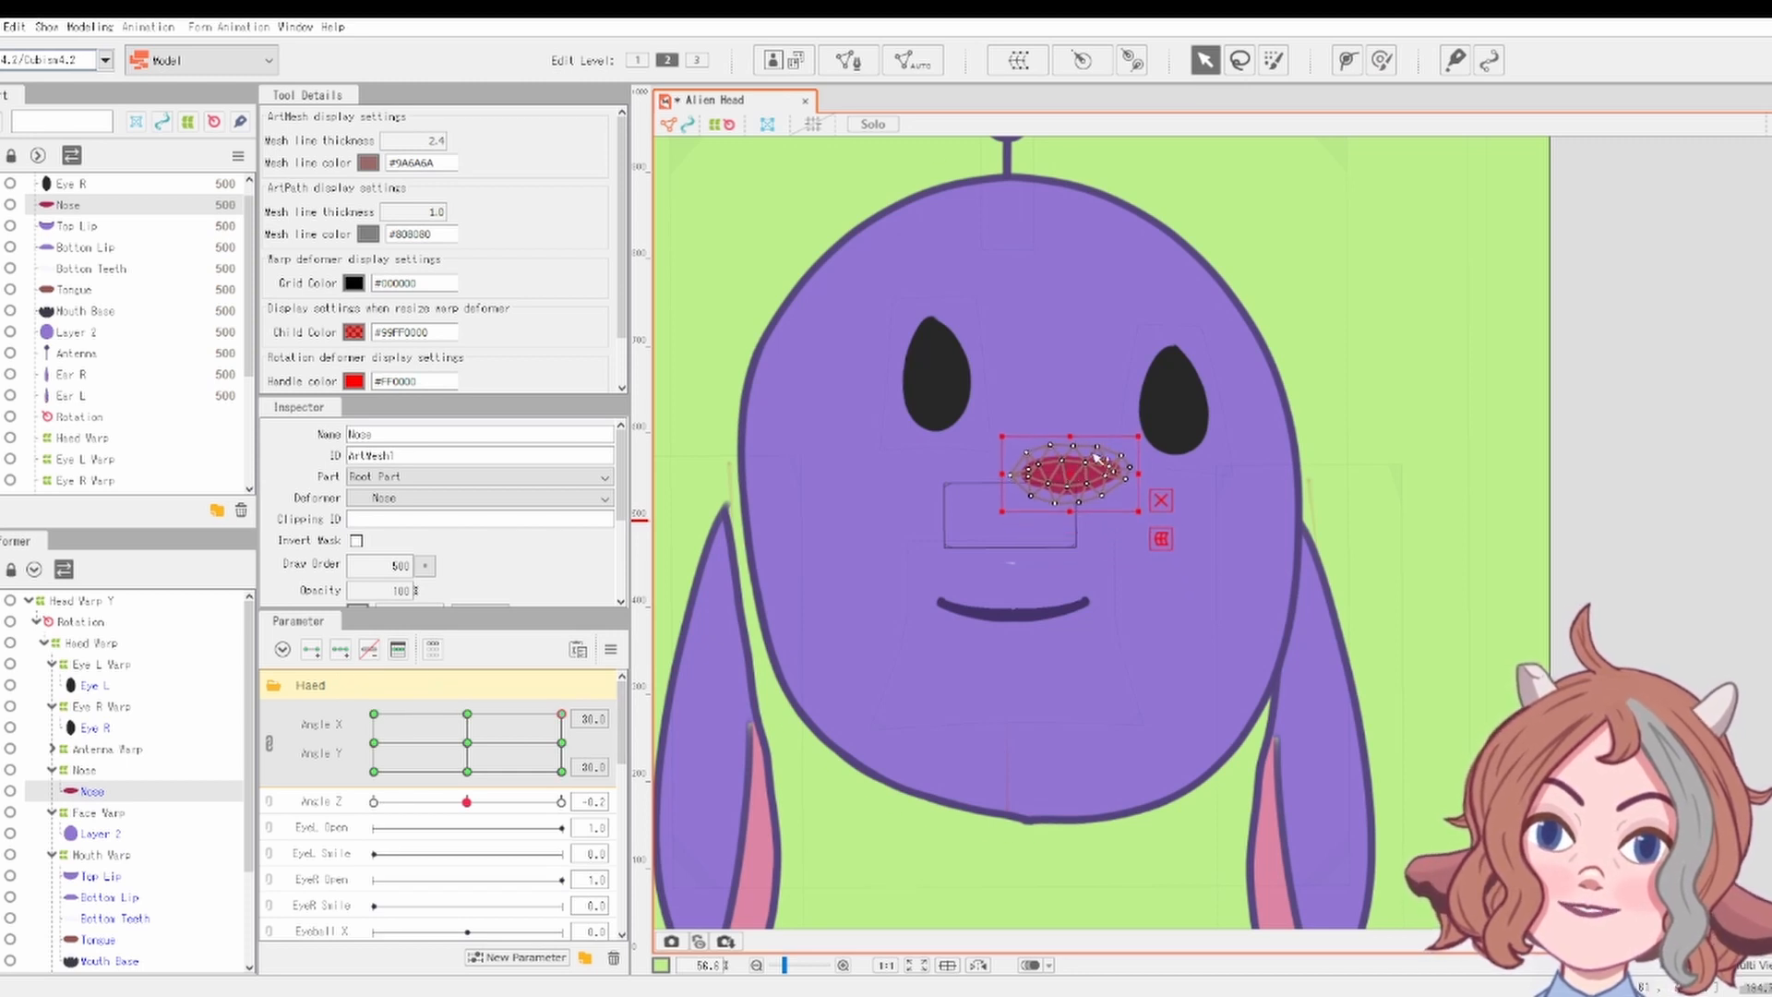
drag(1146, 423, 1149, 431)
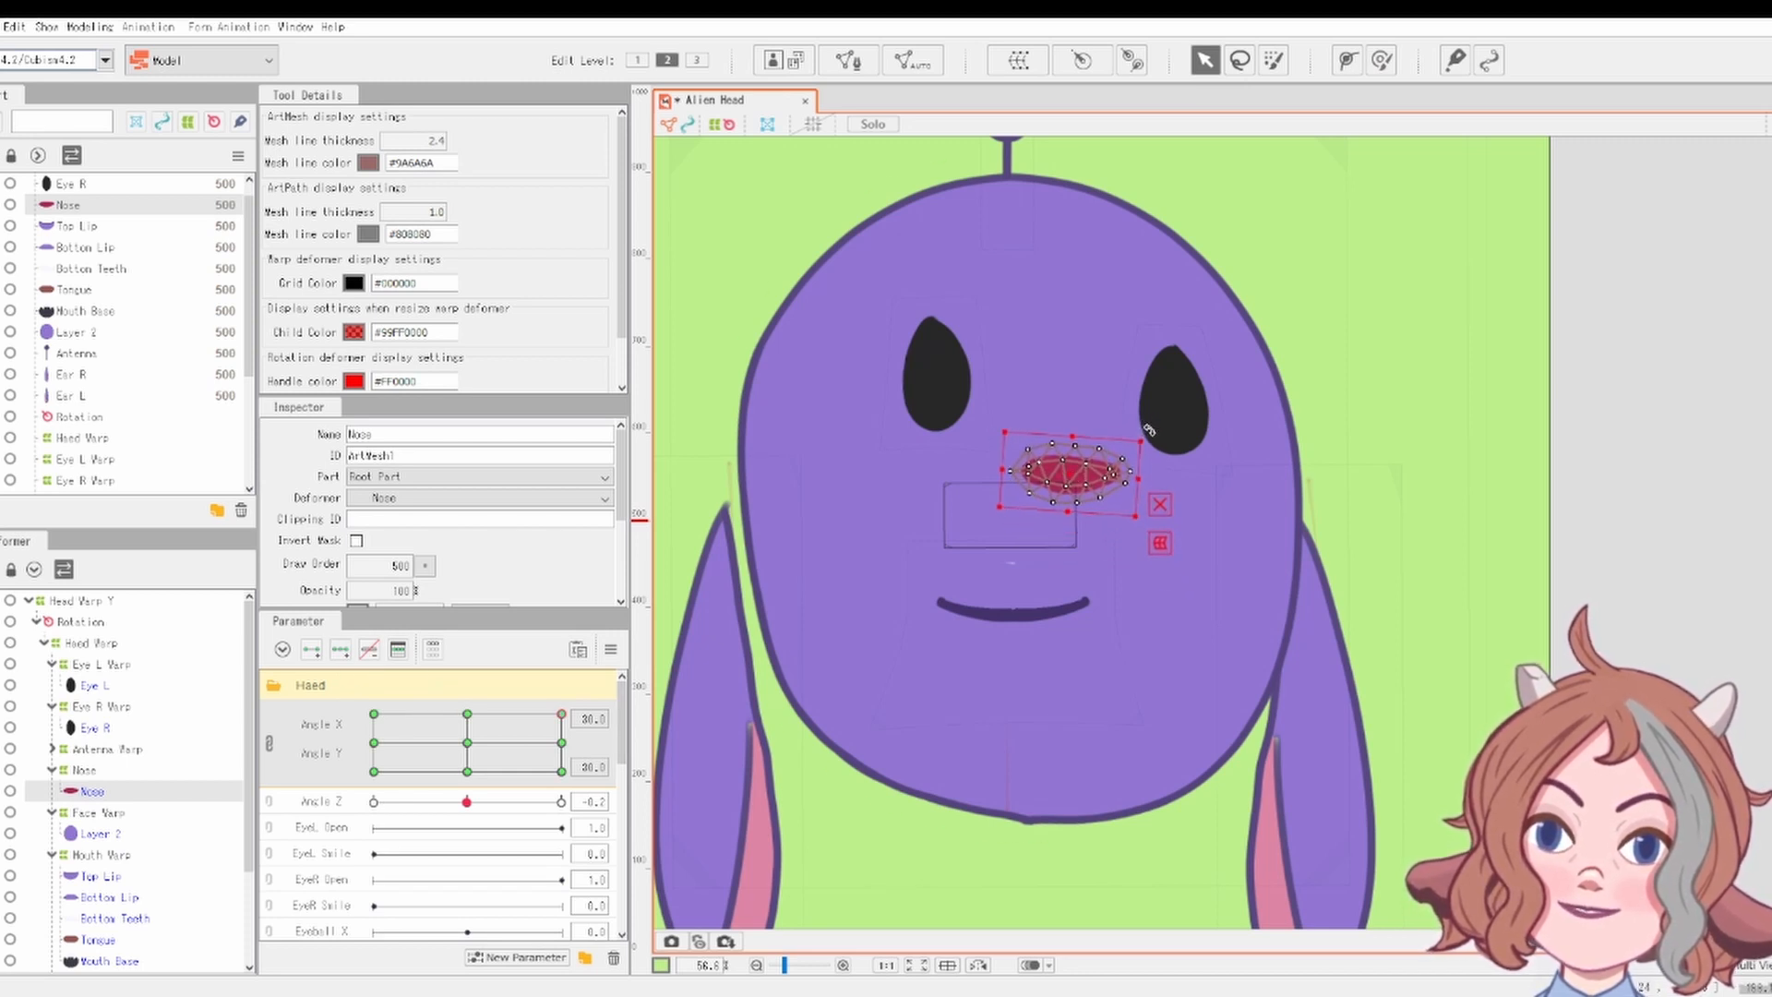
Move Mouth Warp up under the nose at Angle X 30, Angle Y 30 and tilt it slightly clockwise
click(101, 855)
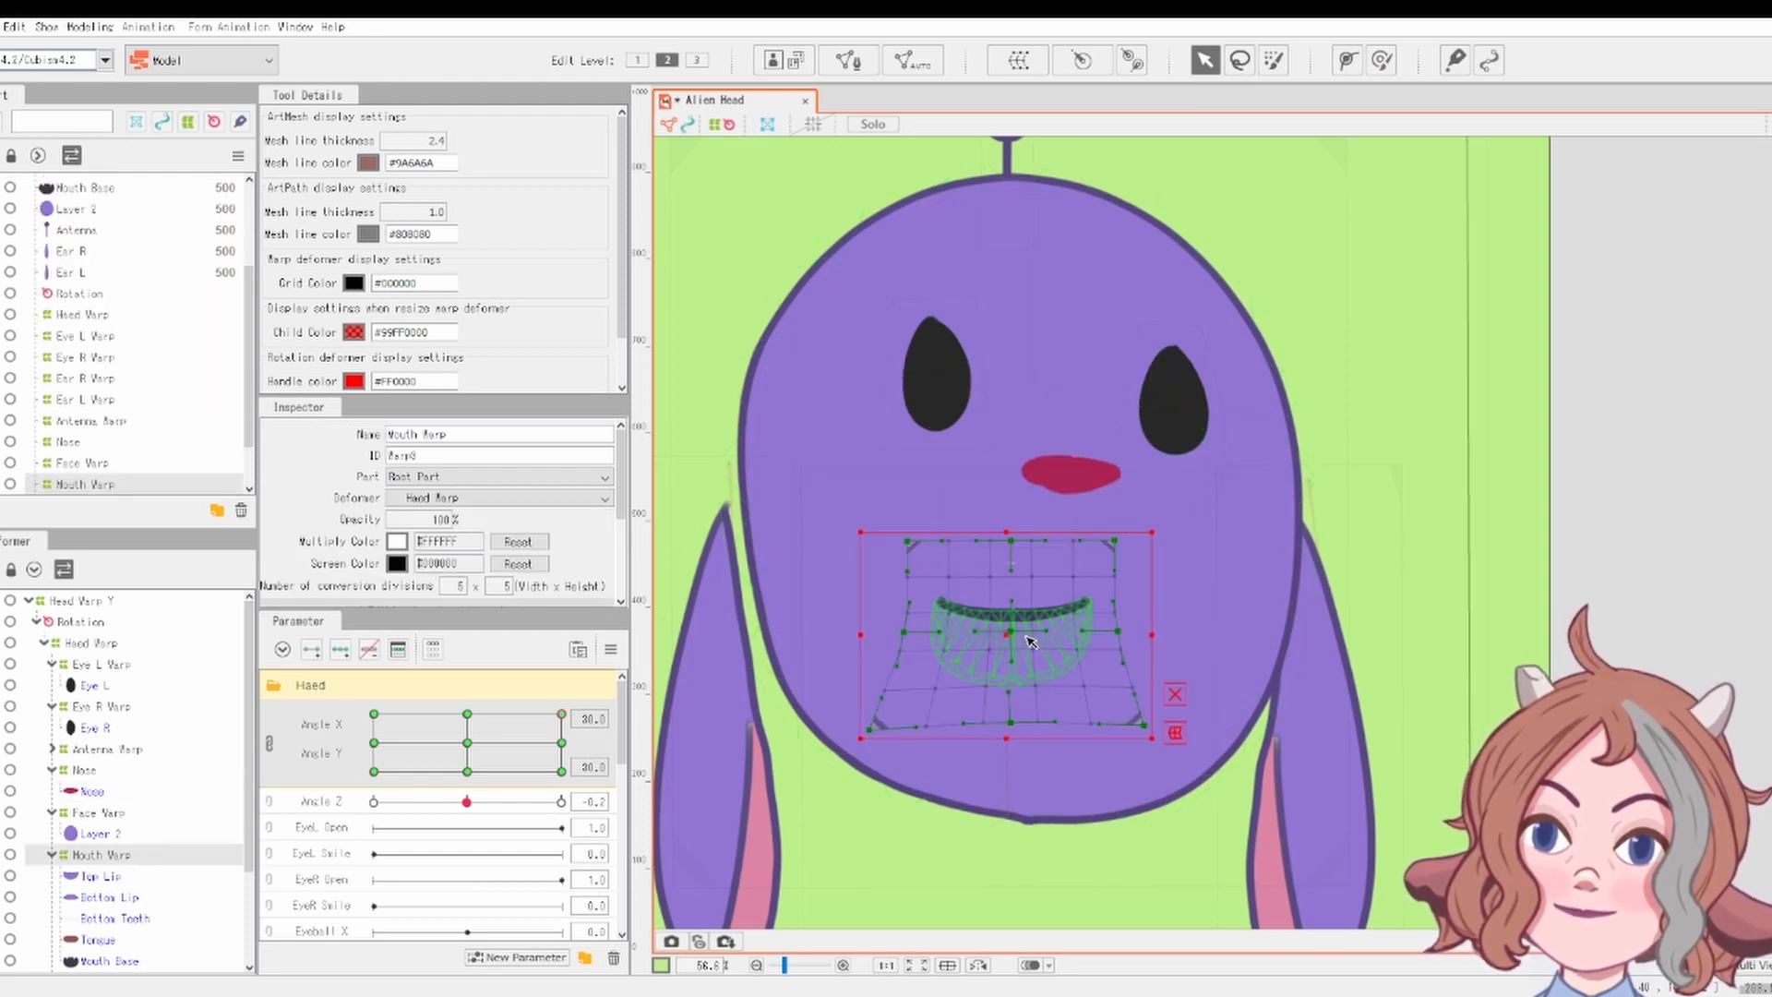
drag(1031, 642, 1076, 601)
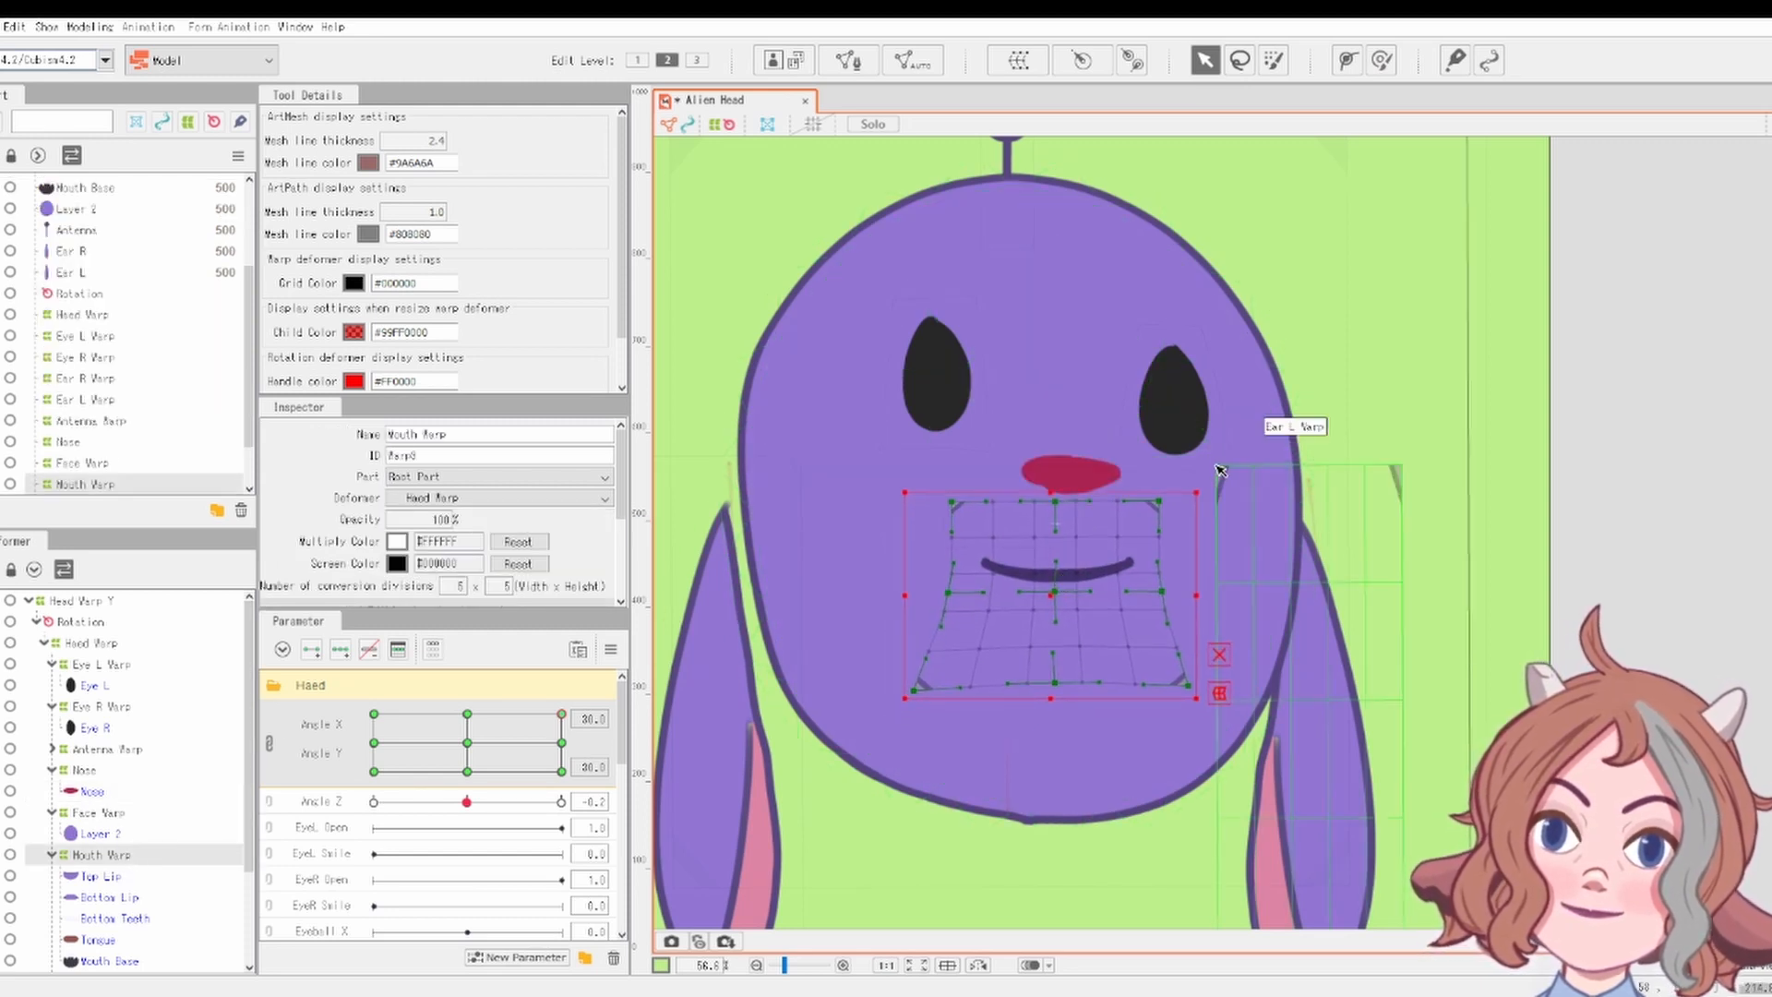
drag(1200, 475, 1214, 492)
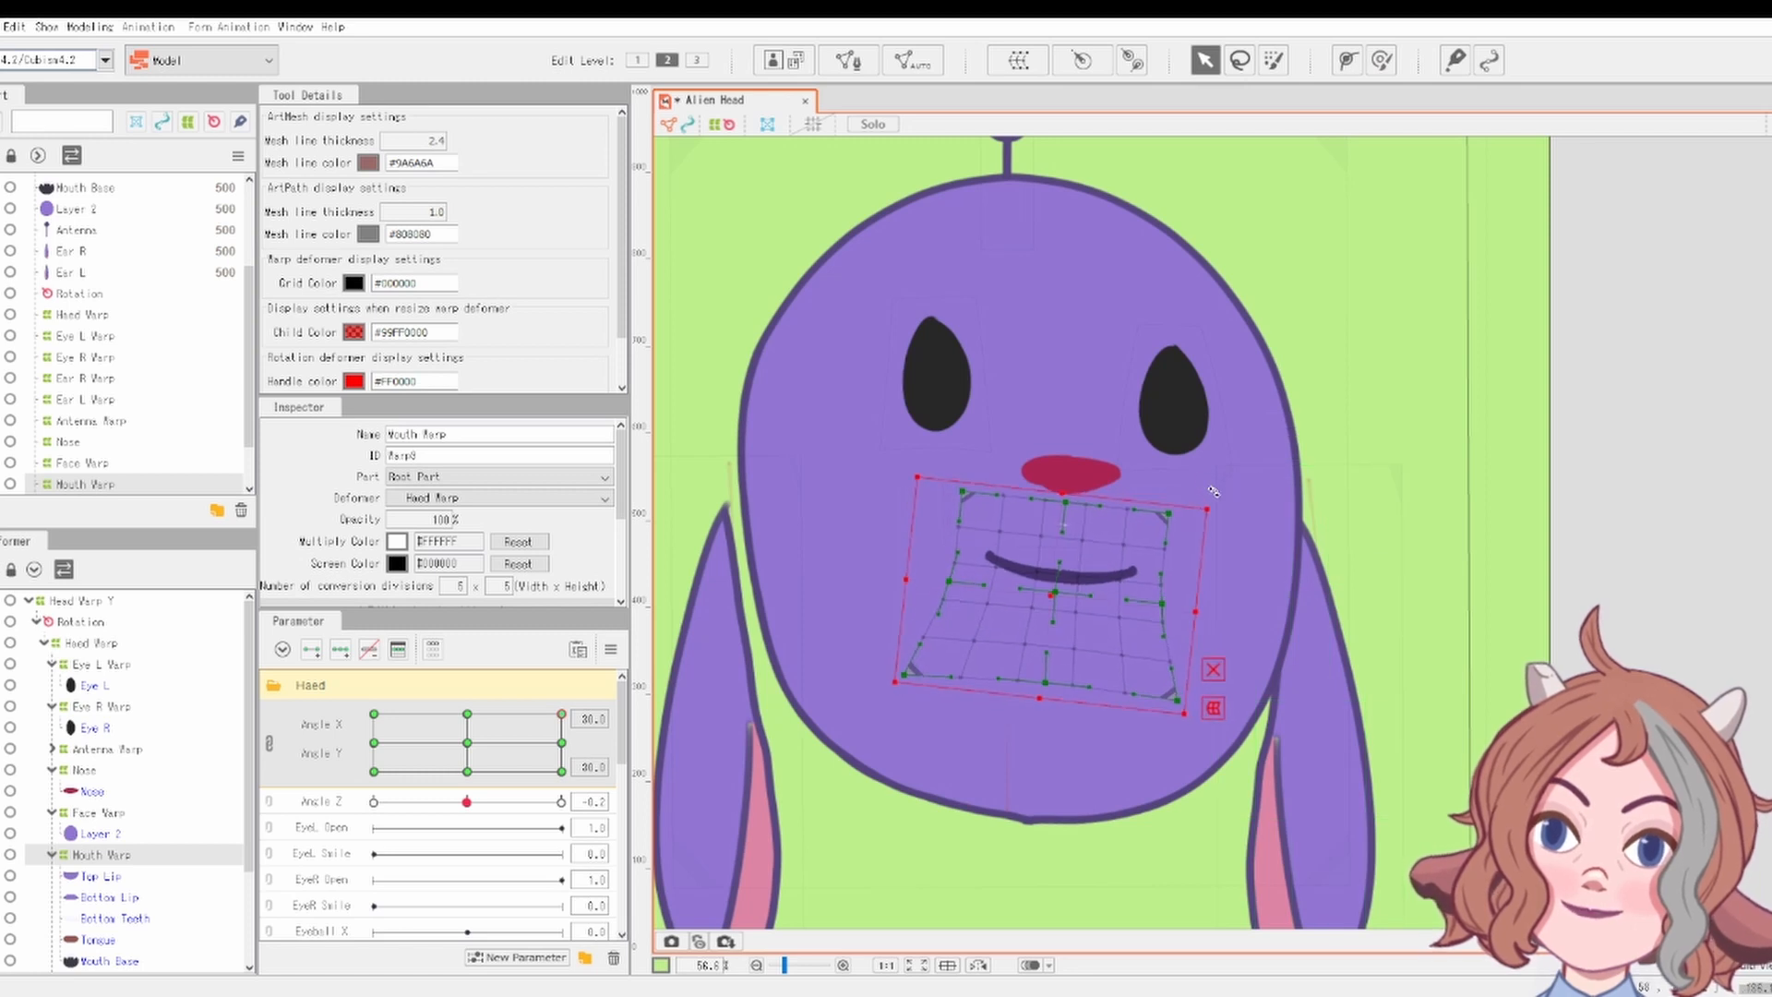
scroll(1209, 495, down, 5)
key(ctrl+z)
key(ctrl+z)
key(ctrl+z)
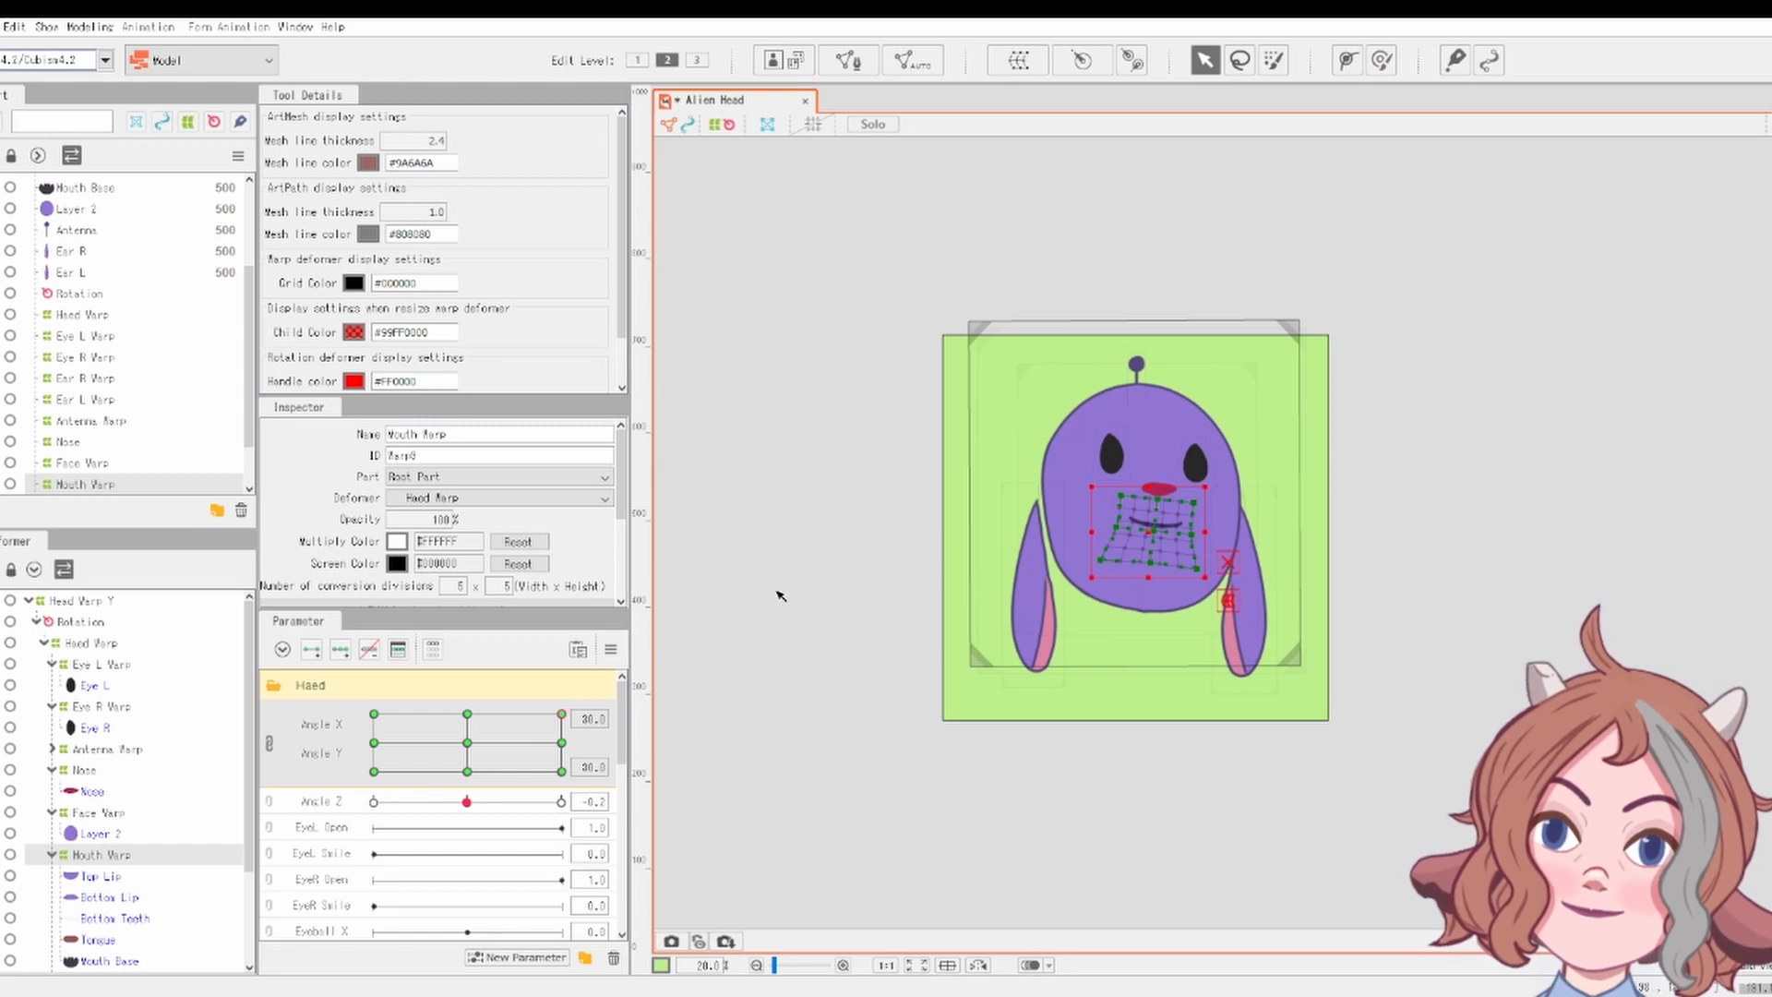
scroll(1067, 582, up, 2)
scroll(152, 895, down, 3)
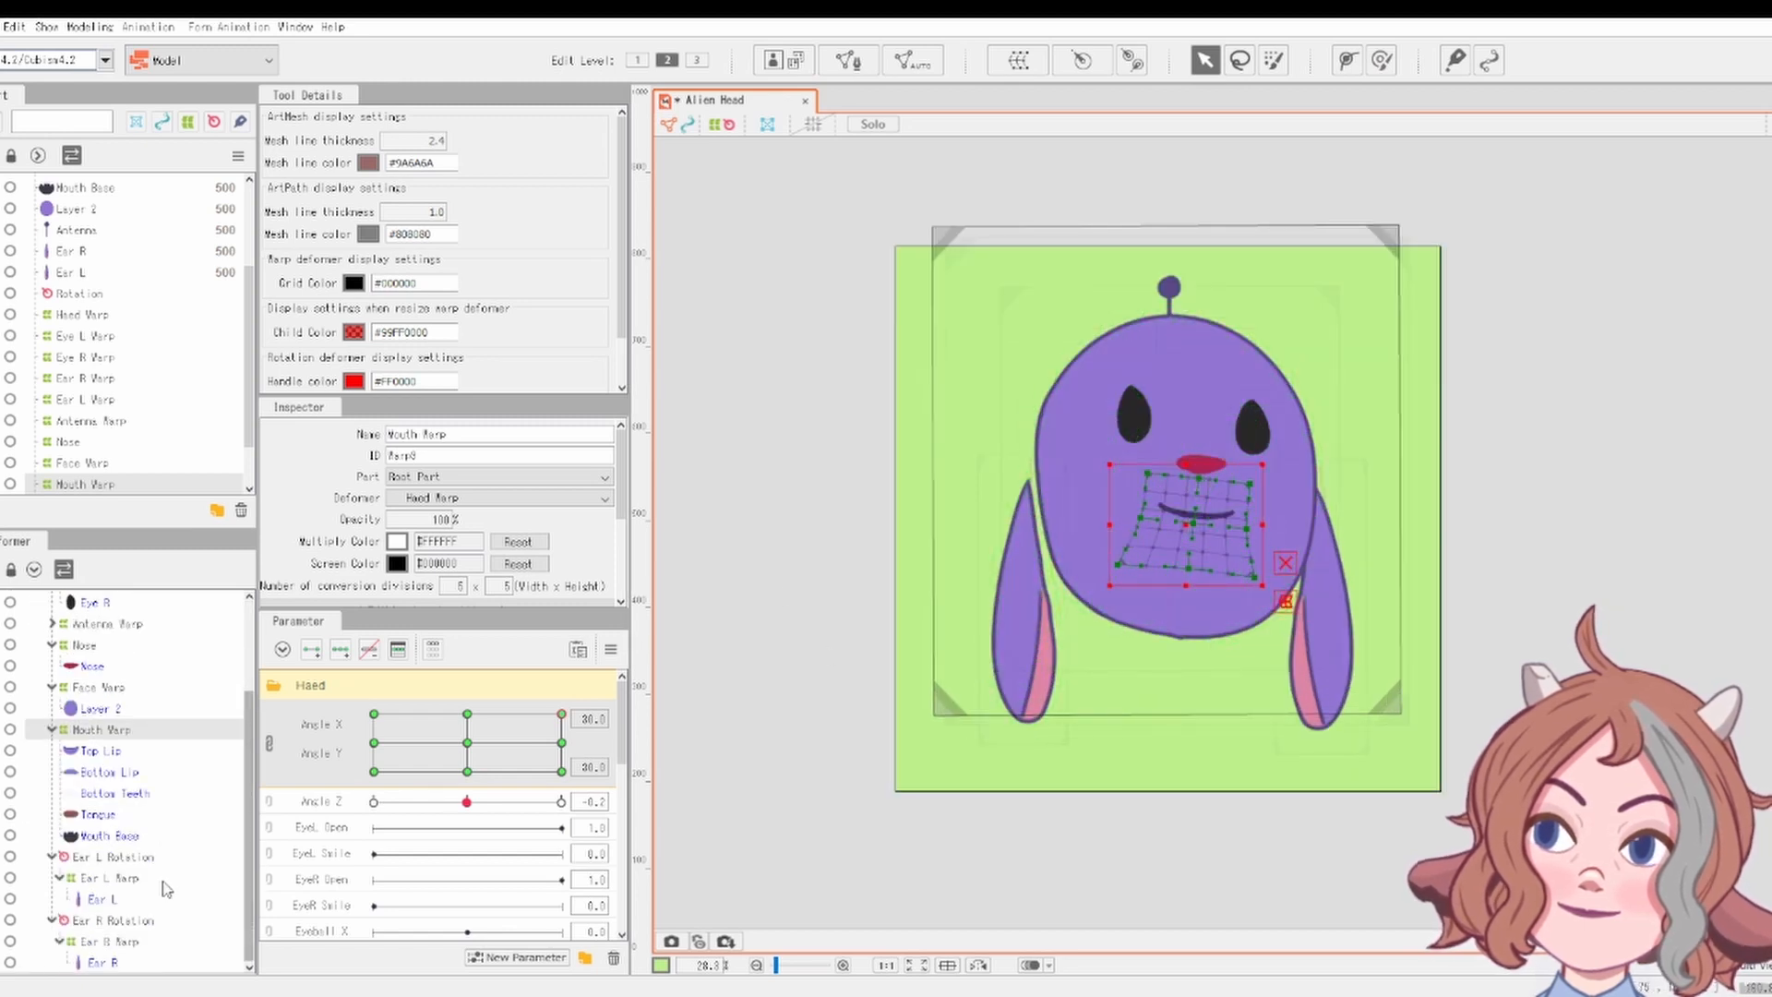
At Angle X 30, Angle Y 30, move Ear L Warp and Ear R Warp slightly inward toward the head
click(138, 878)
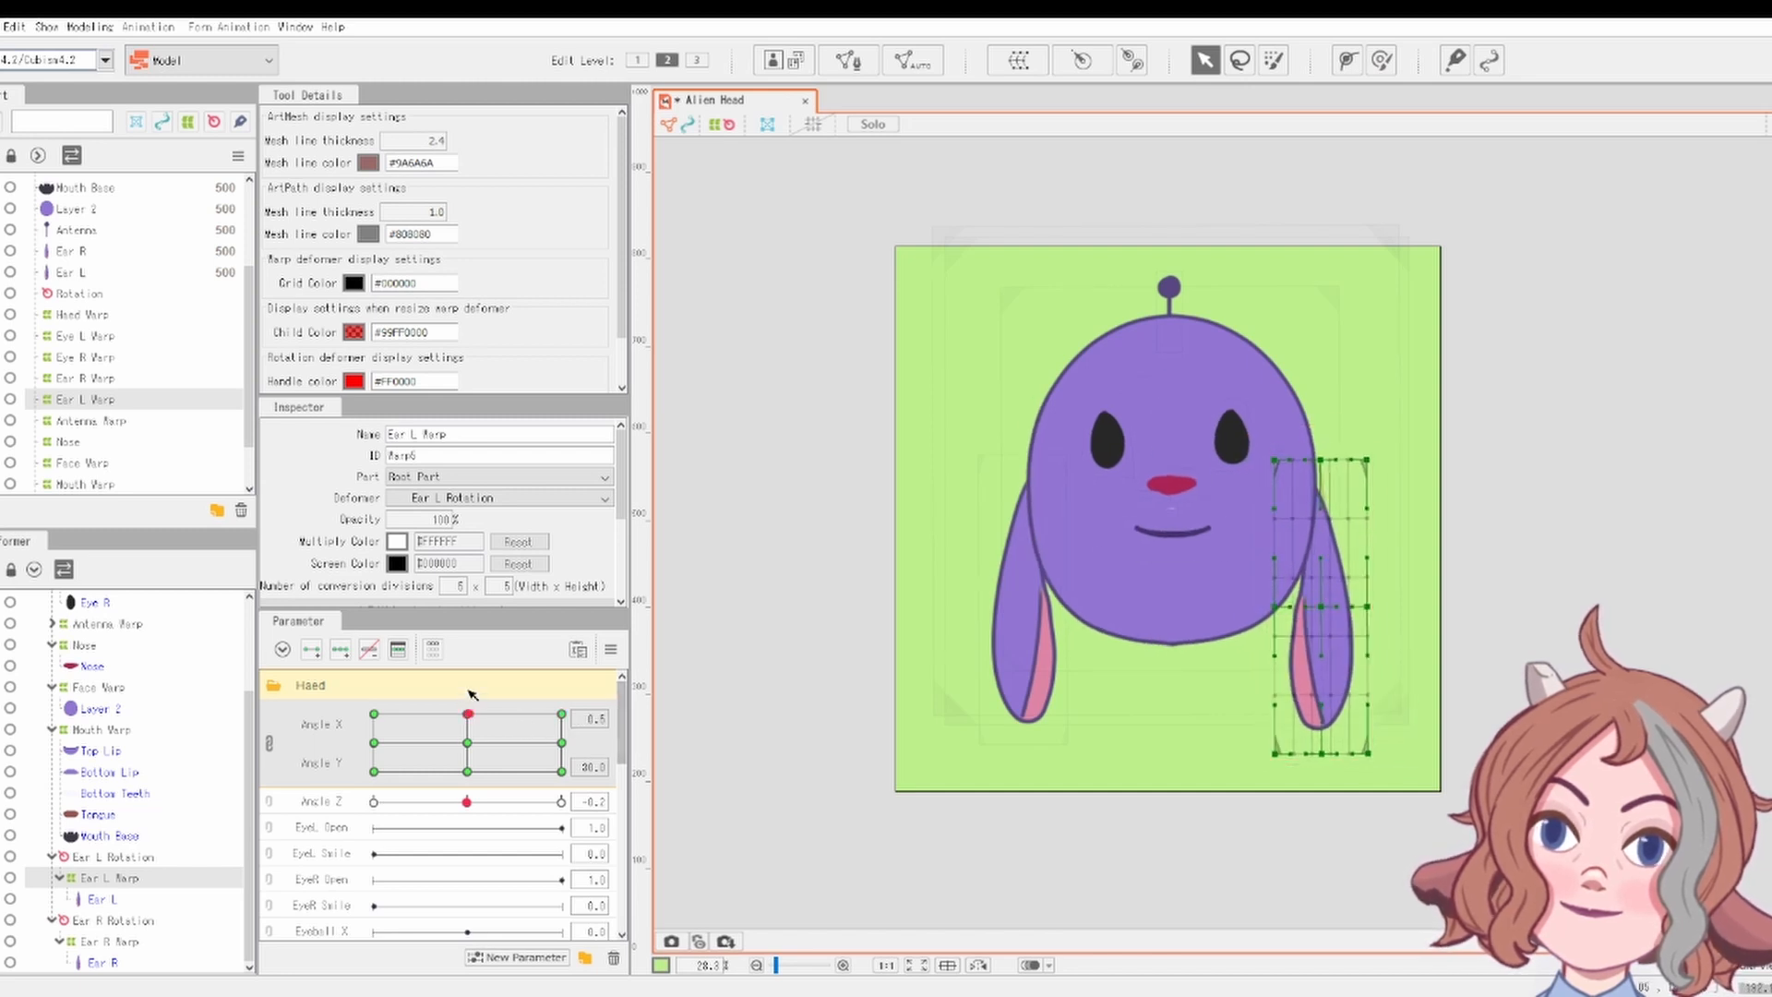
drag(1323, 610, 1309, 611)
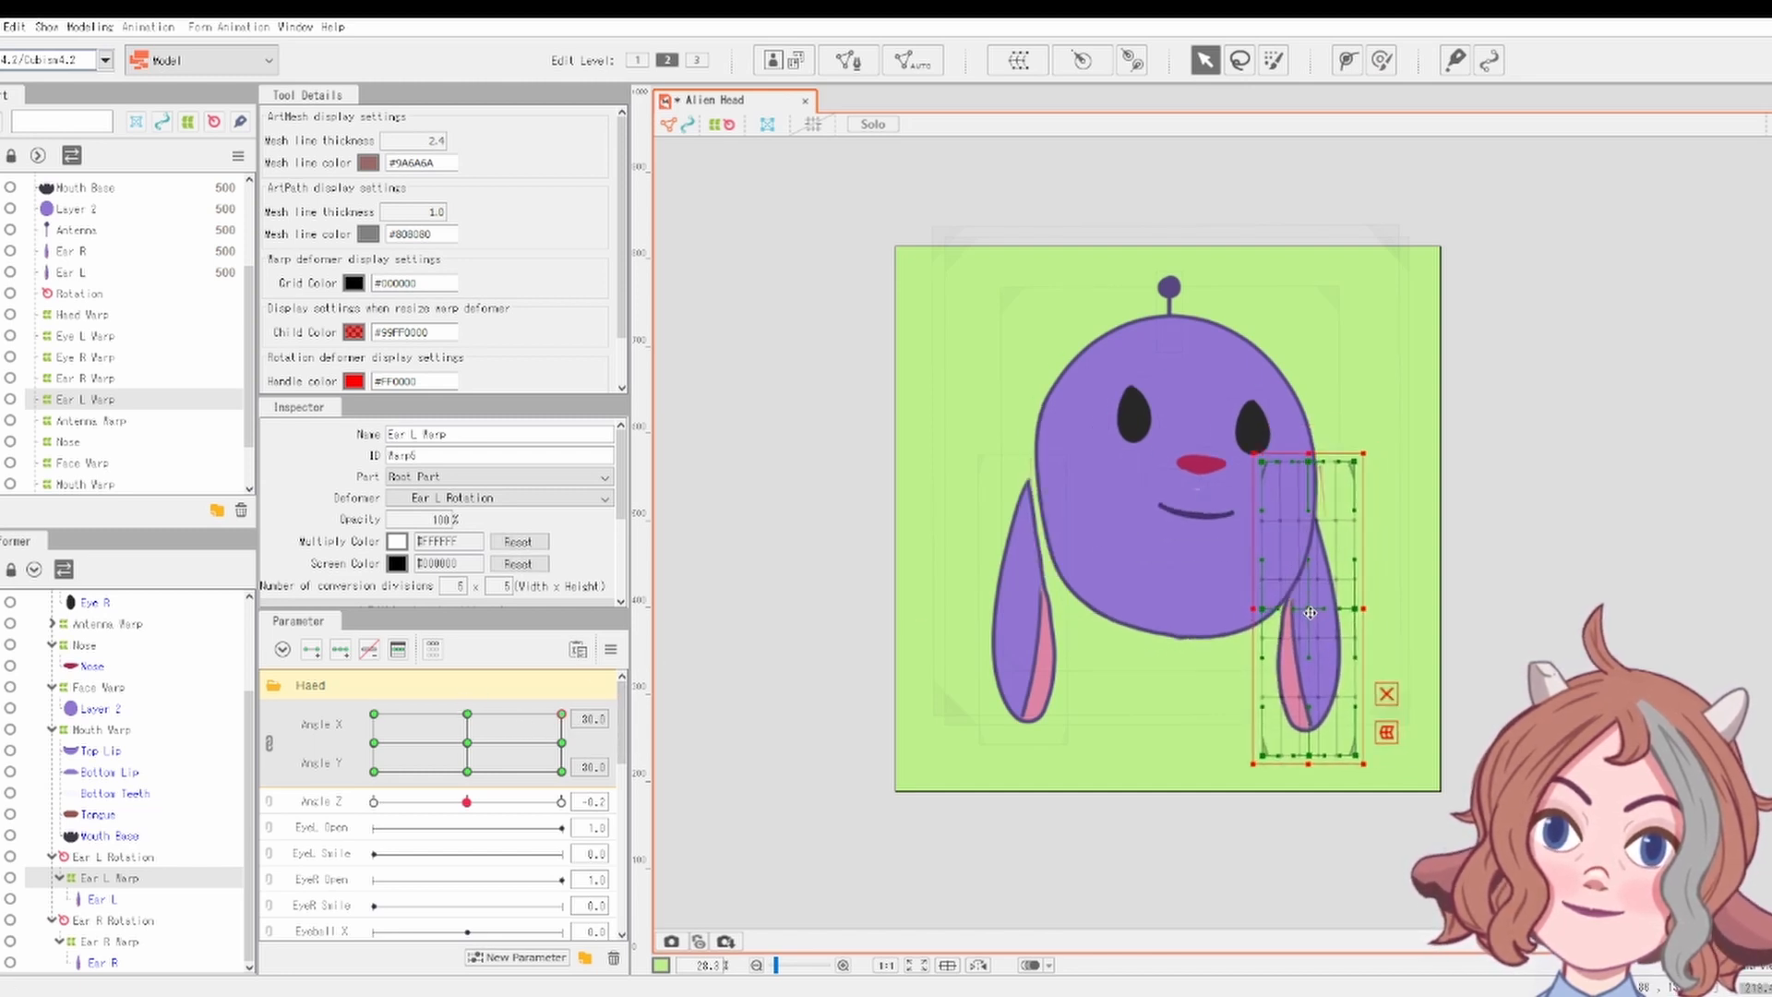
click(115, 942)
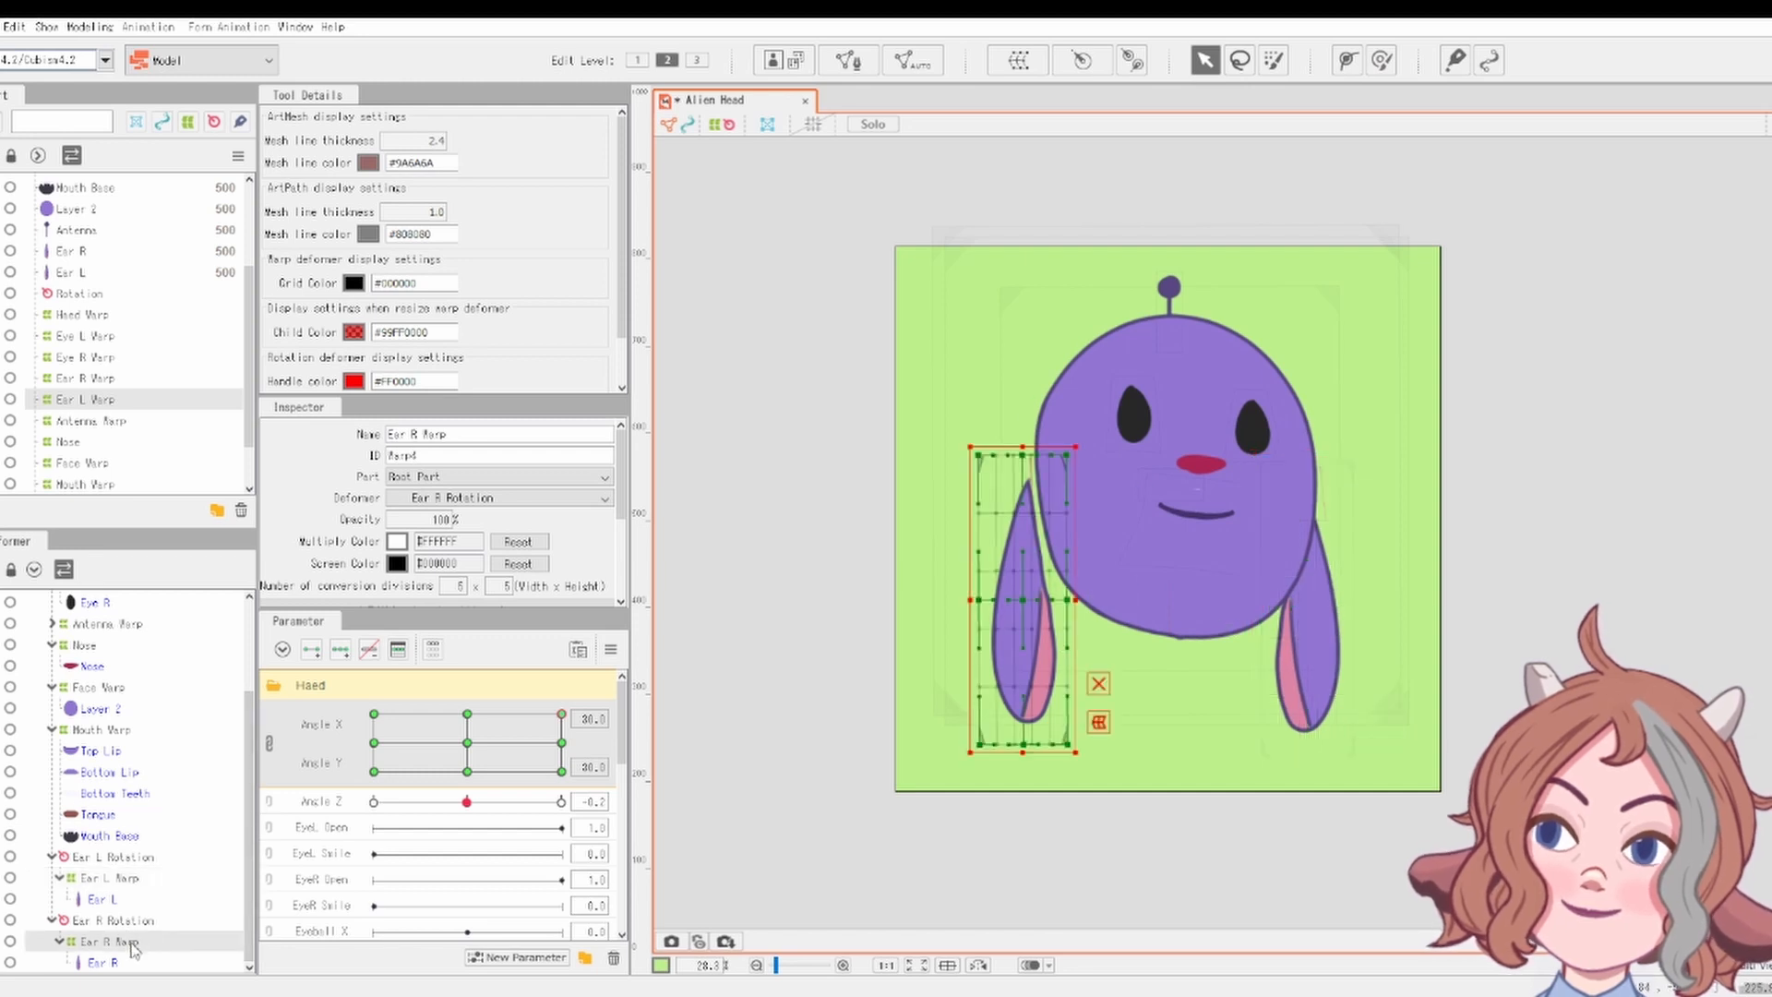
drag(1023, 599, 1033, 596)
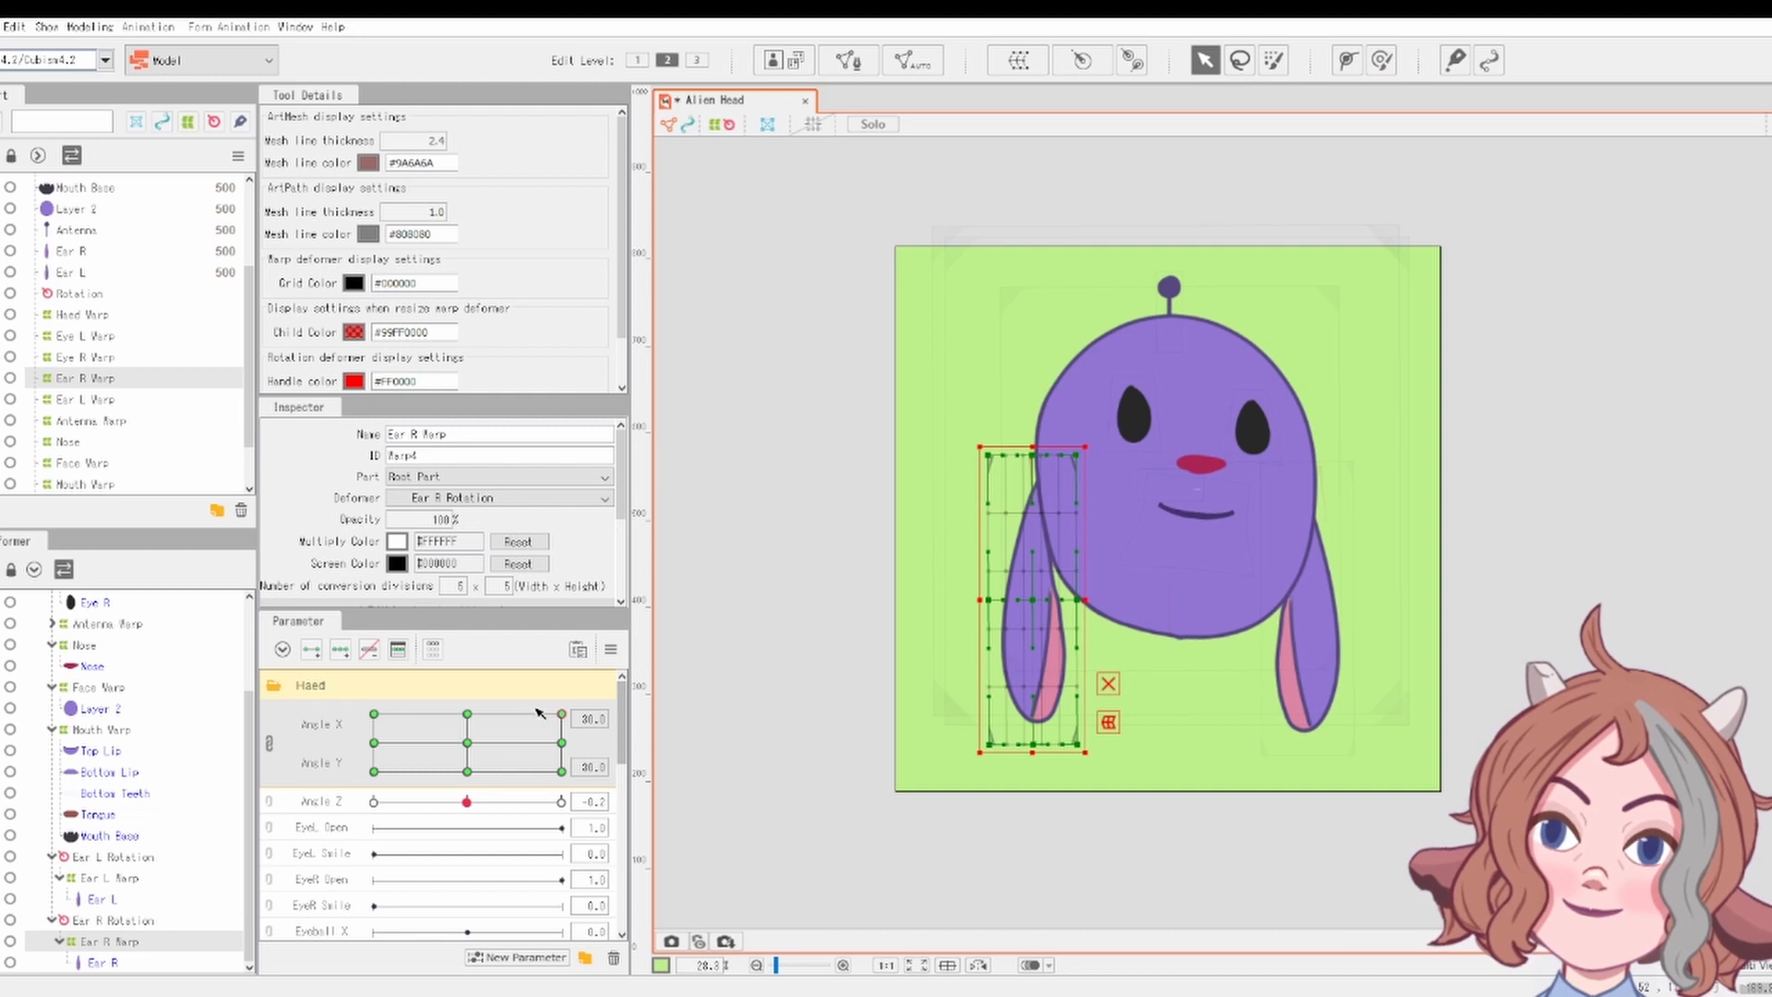
At Angle X -30 and Angle Y 30, shift Eye R Warp and Eye L Warp sideways in the turn direction
drag(540, 713, 292, 637)
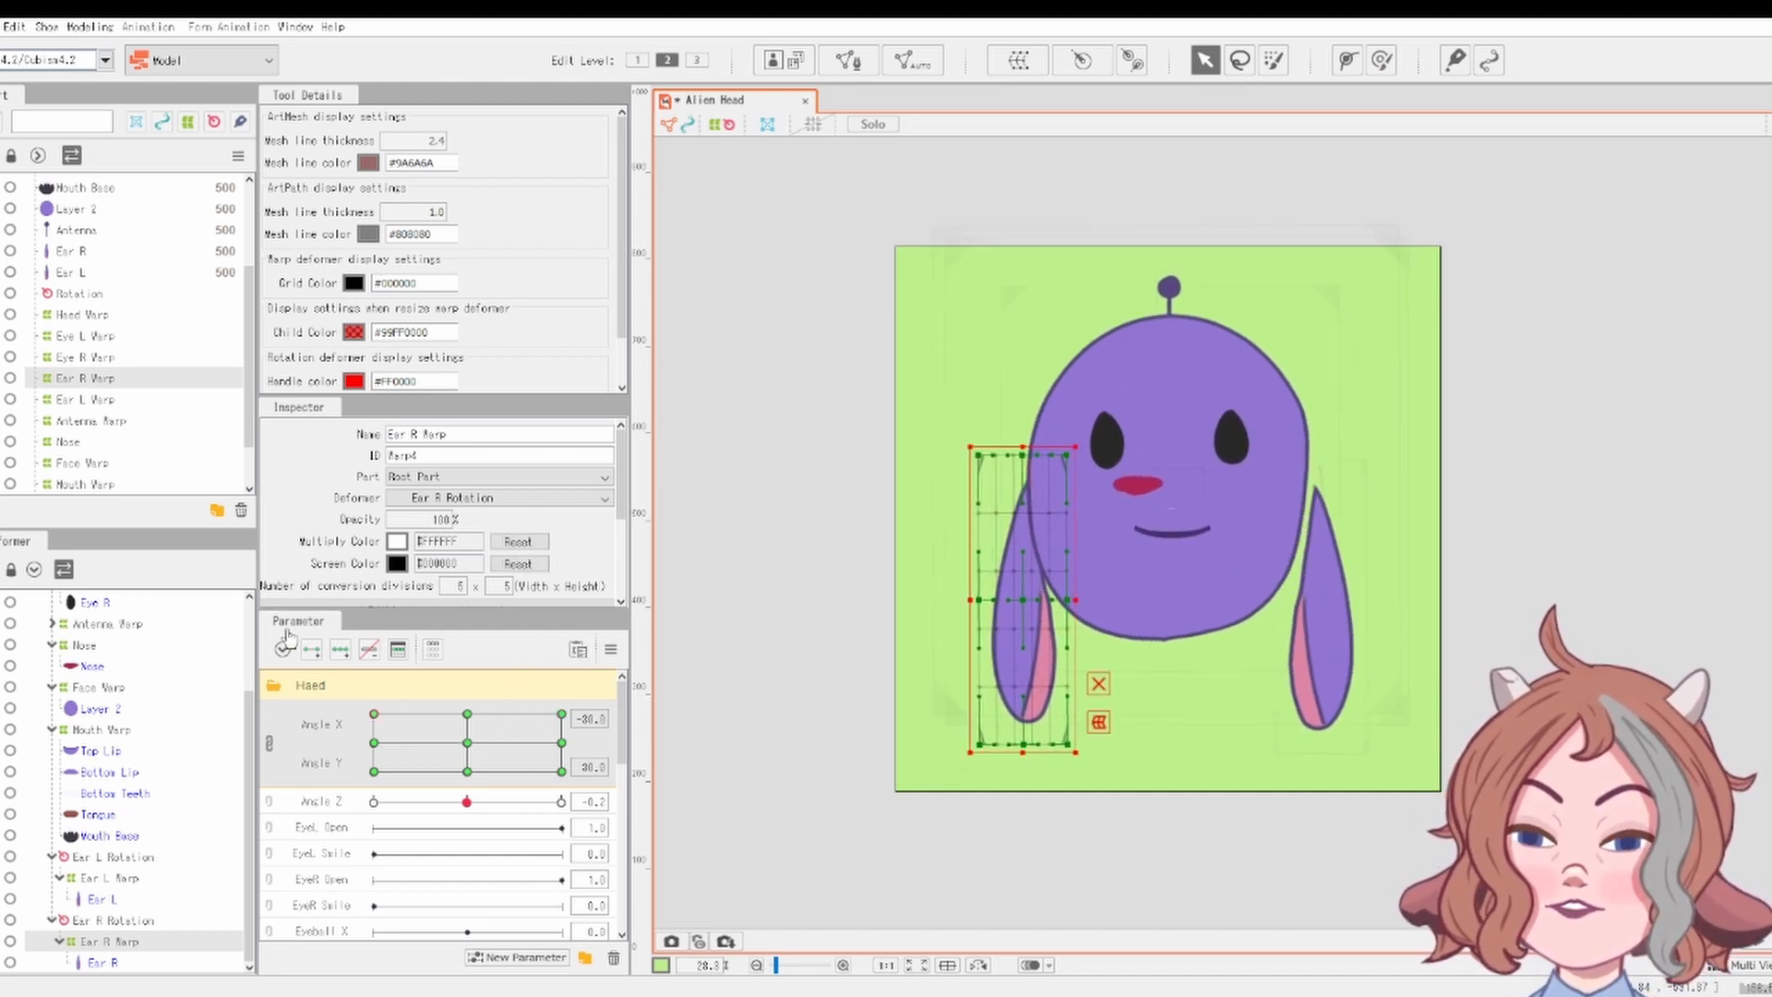
click(1107, 443)
scroll(1111, 445, up, 3)
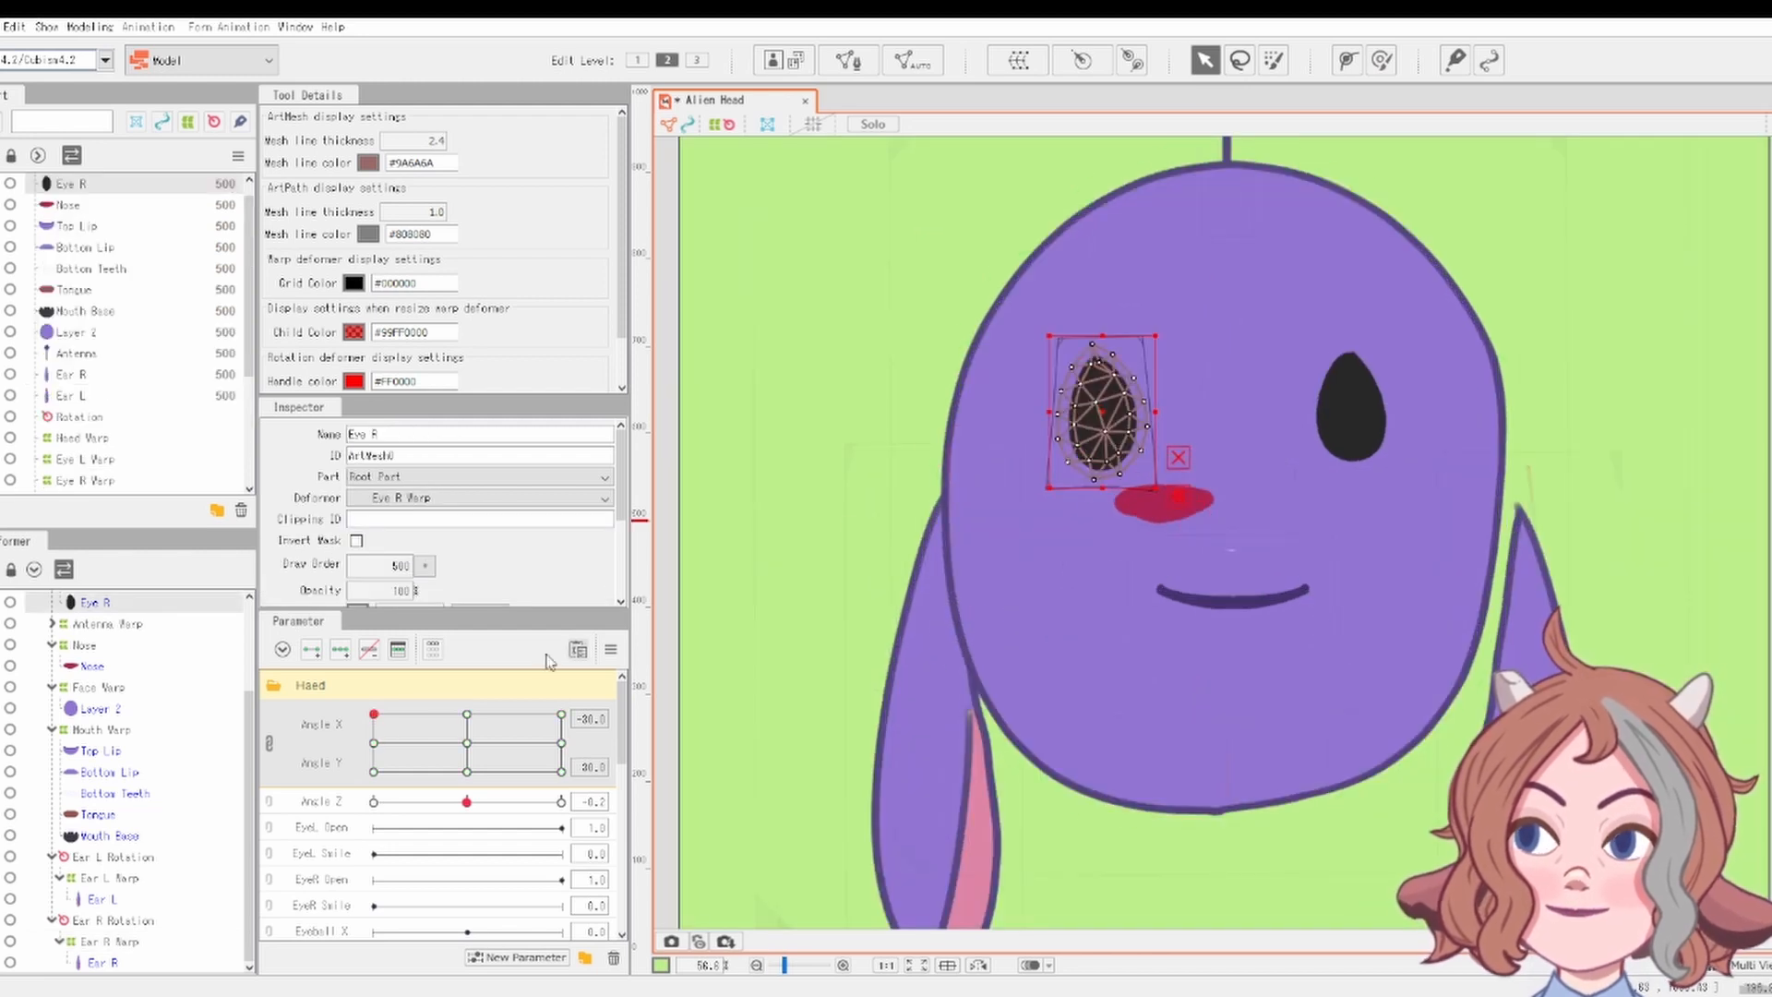
scroll(120, 673, up, 2)
click(134, 707)
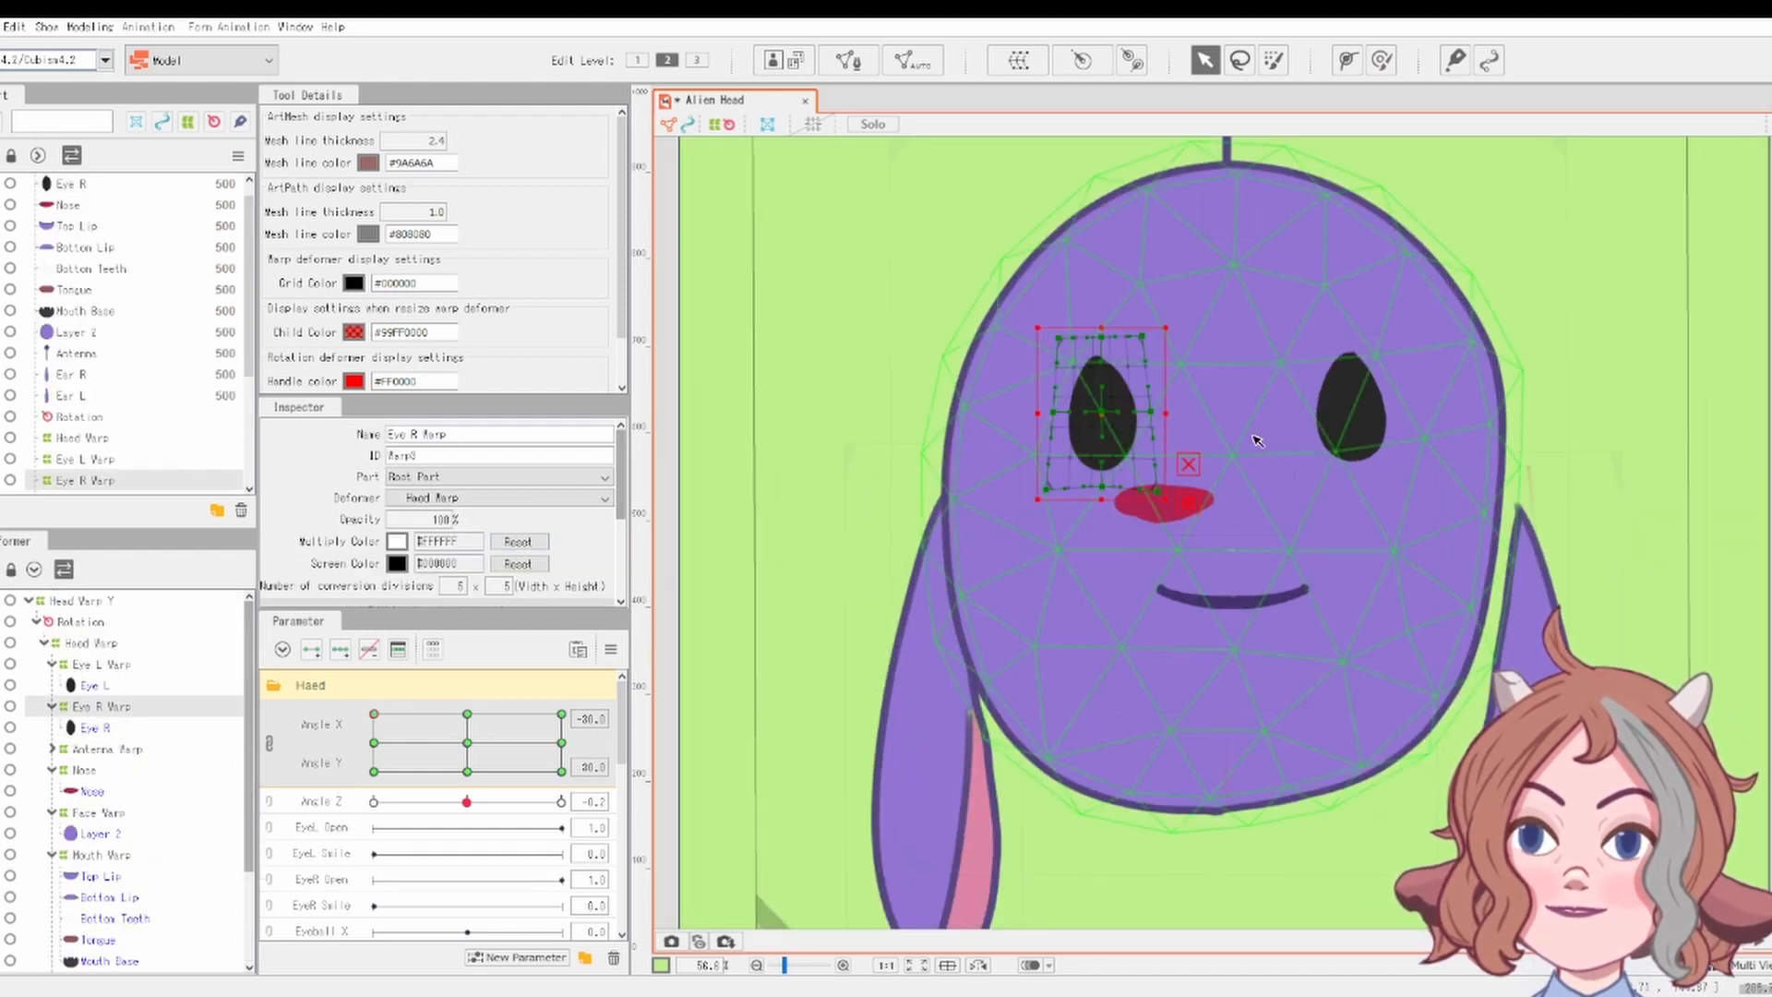
click(134, 665)
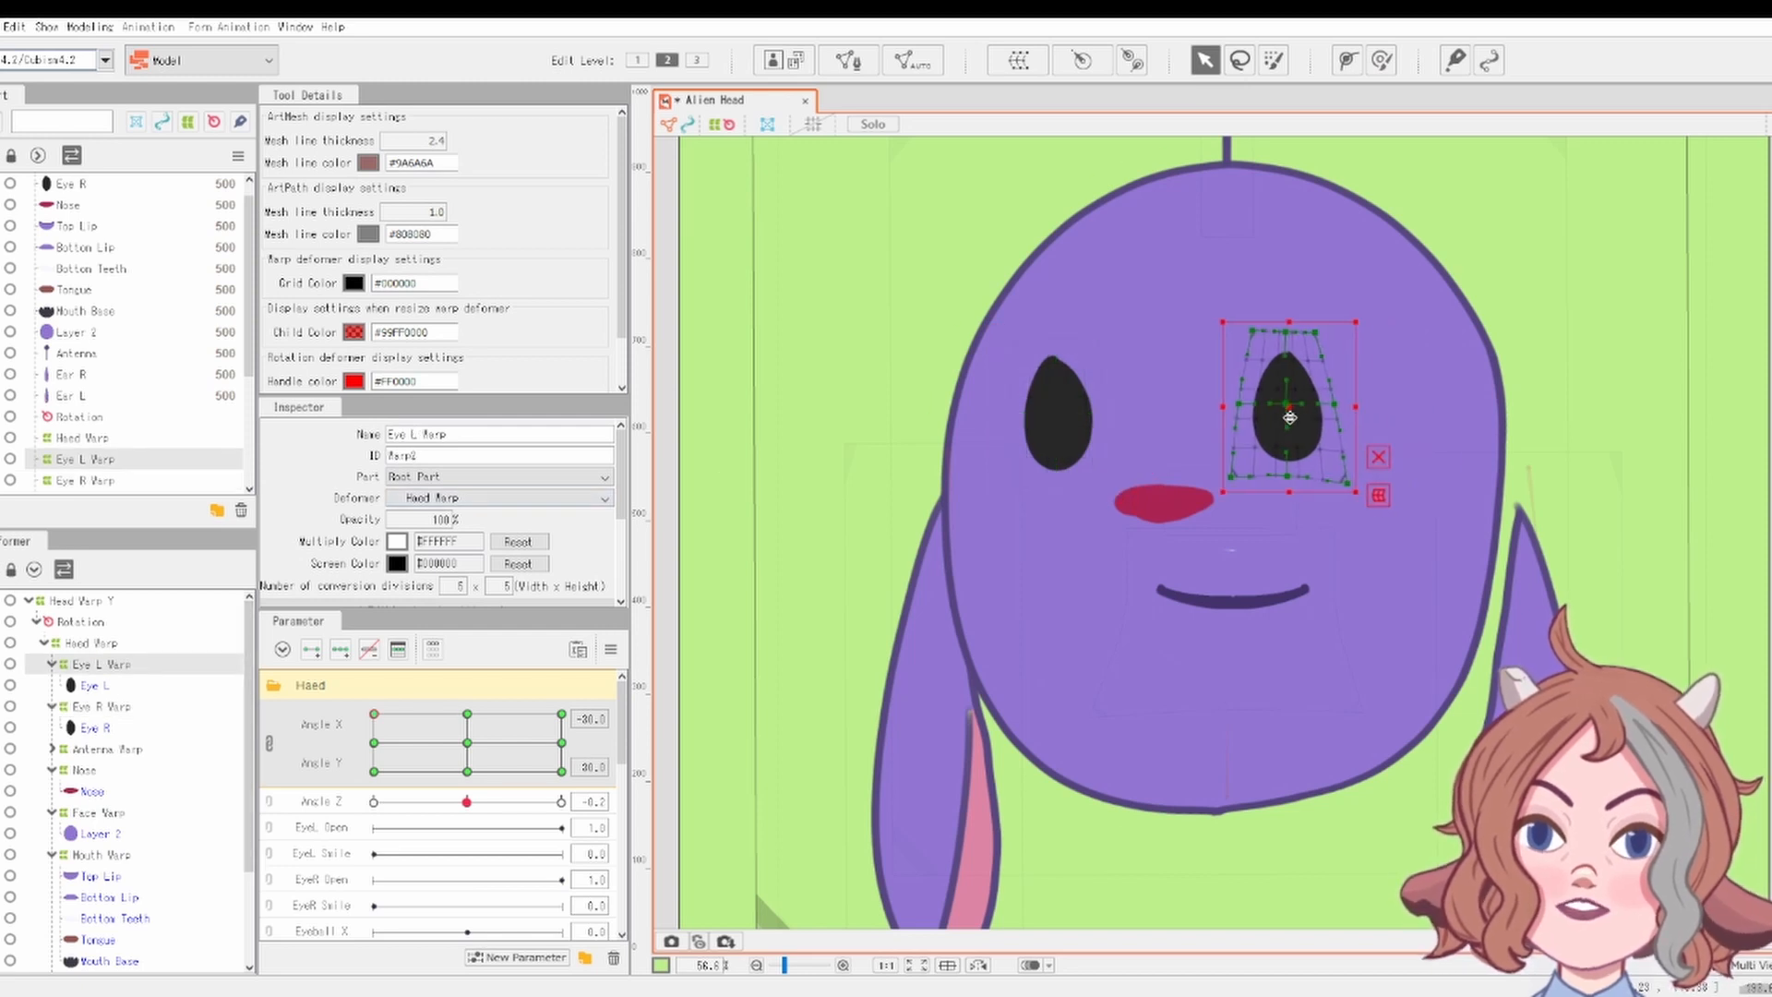
Move the Nose mesh slightly up and further in the turn direction at Angle X -30, Angle Y 30
click(1164, 506)
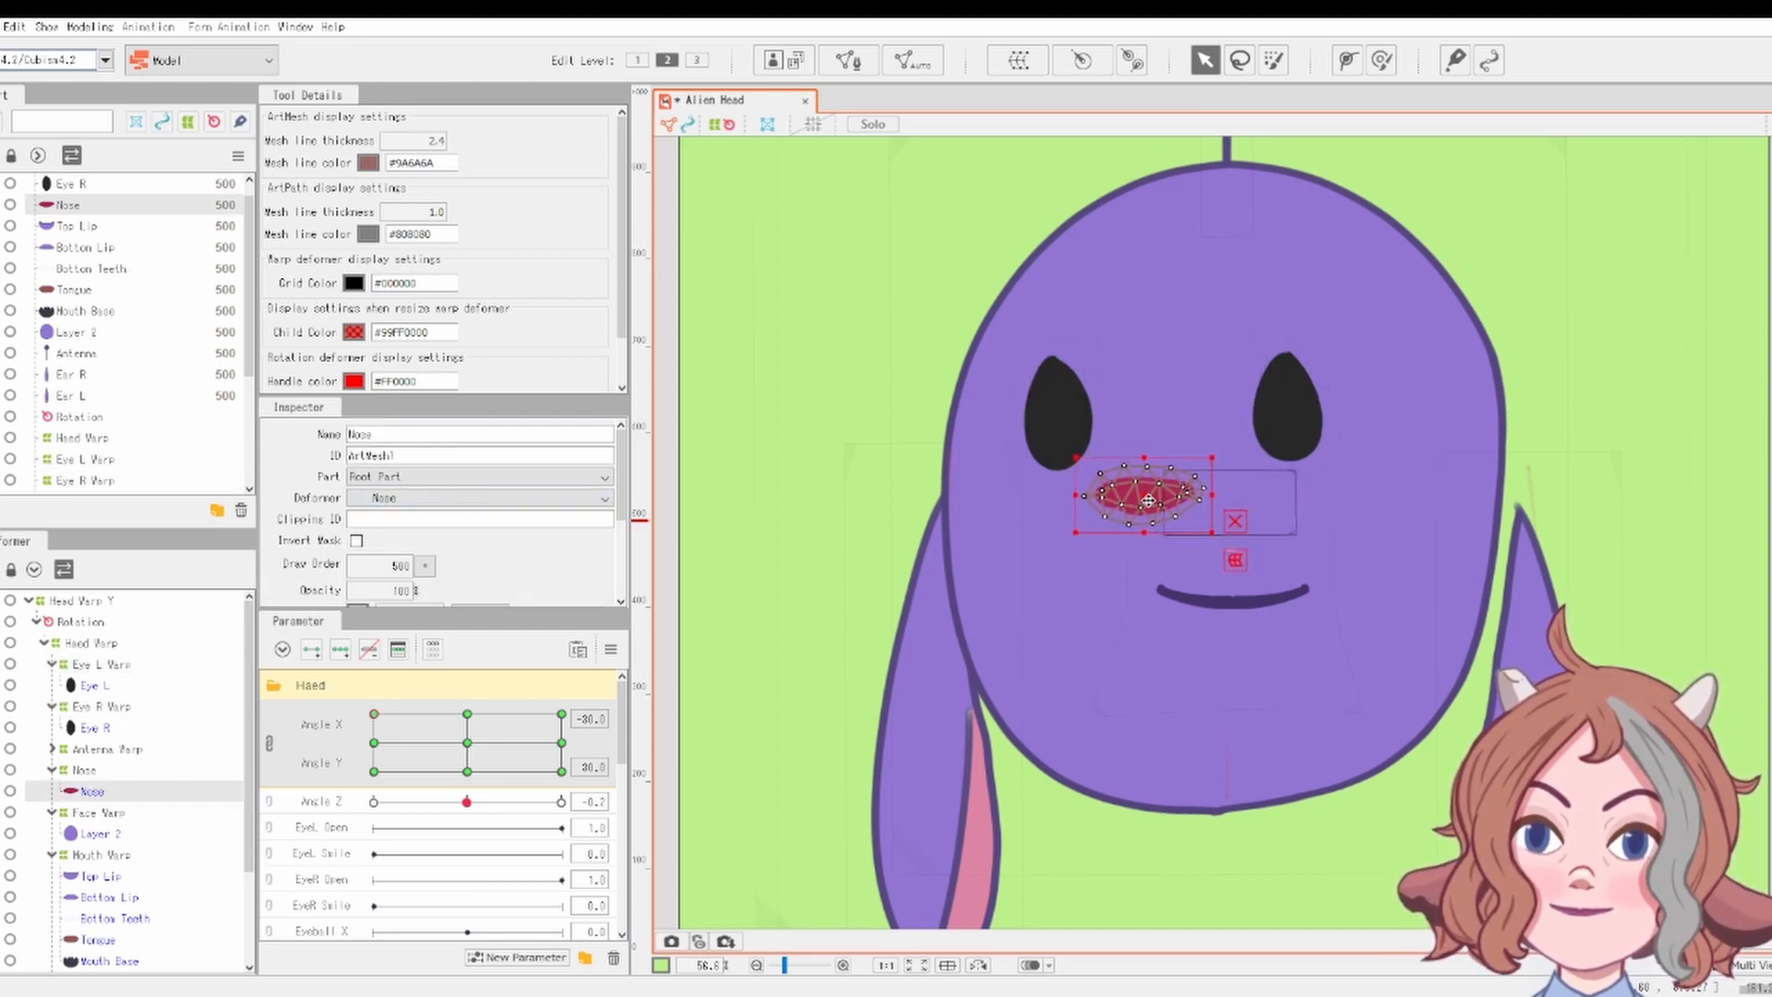
click(459, 713)
key(ctrl+z)
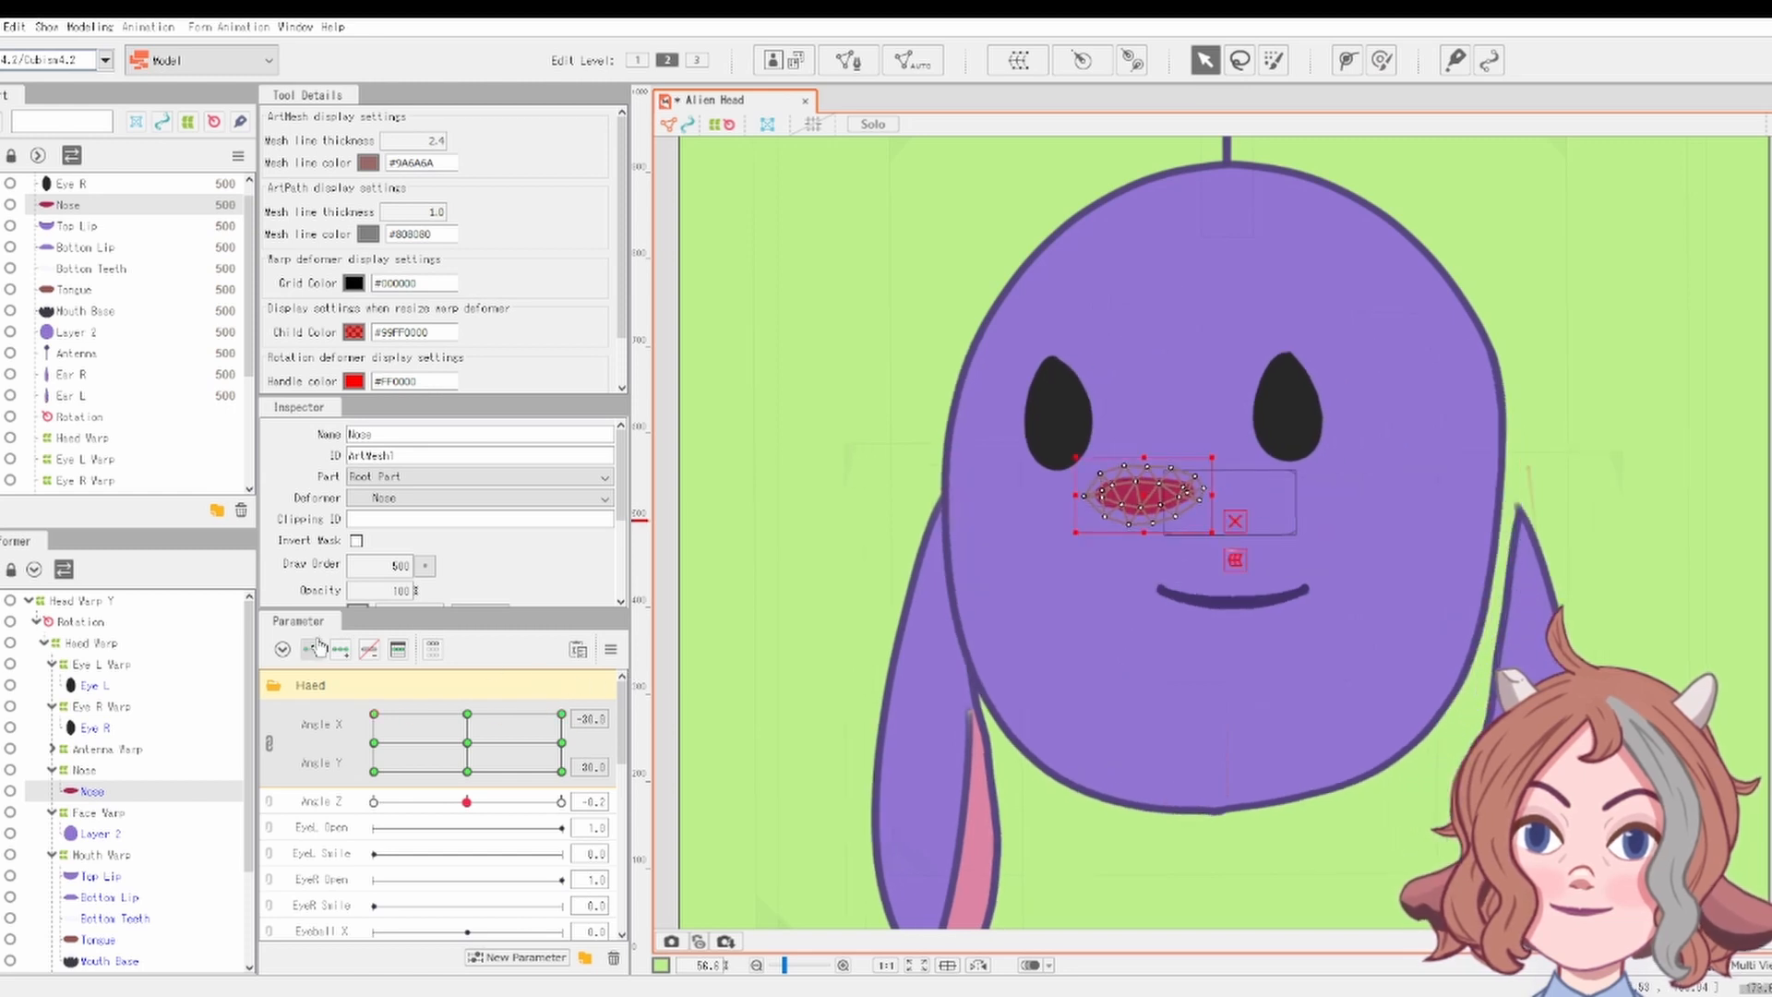
drag(368, 658, 360, 581)
Raise Eye L Warp and Eye R Warp by an equal small amount at Angle X -30, Angle Y 30
click(100, 664)
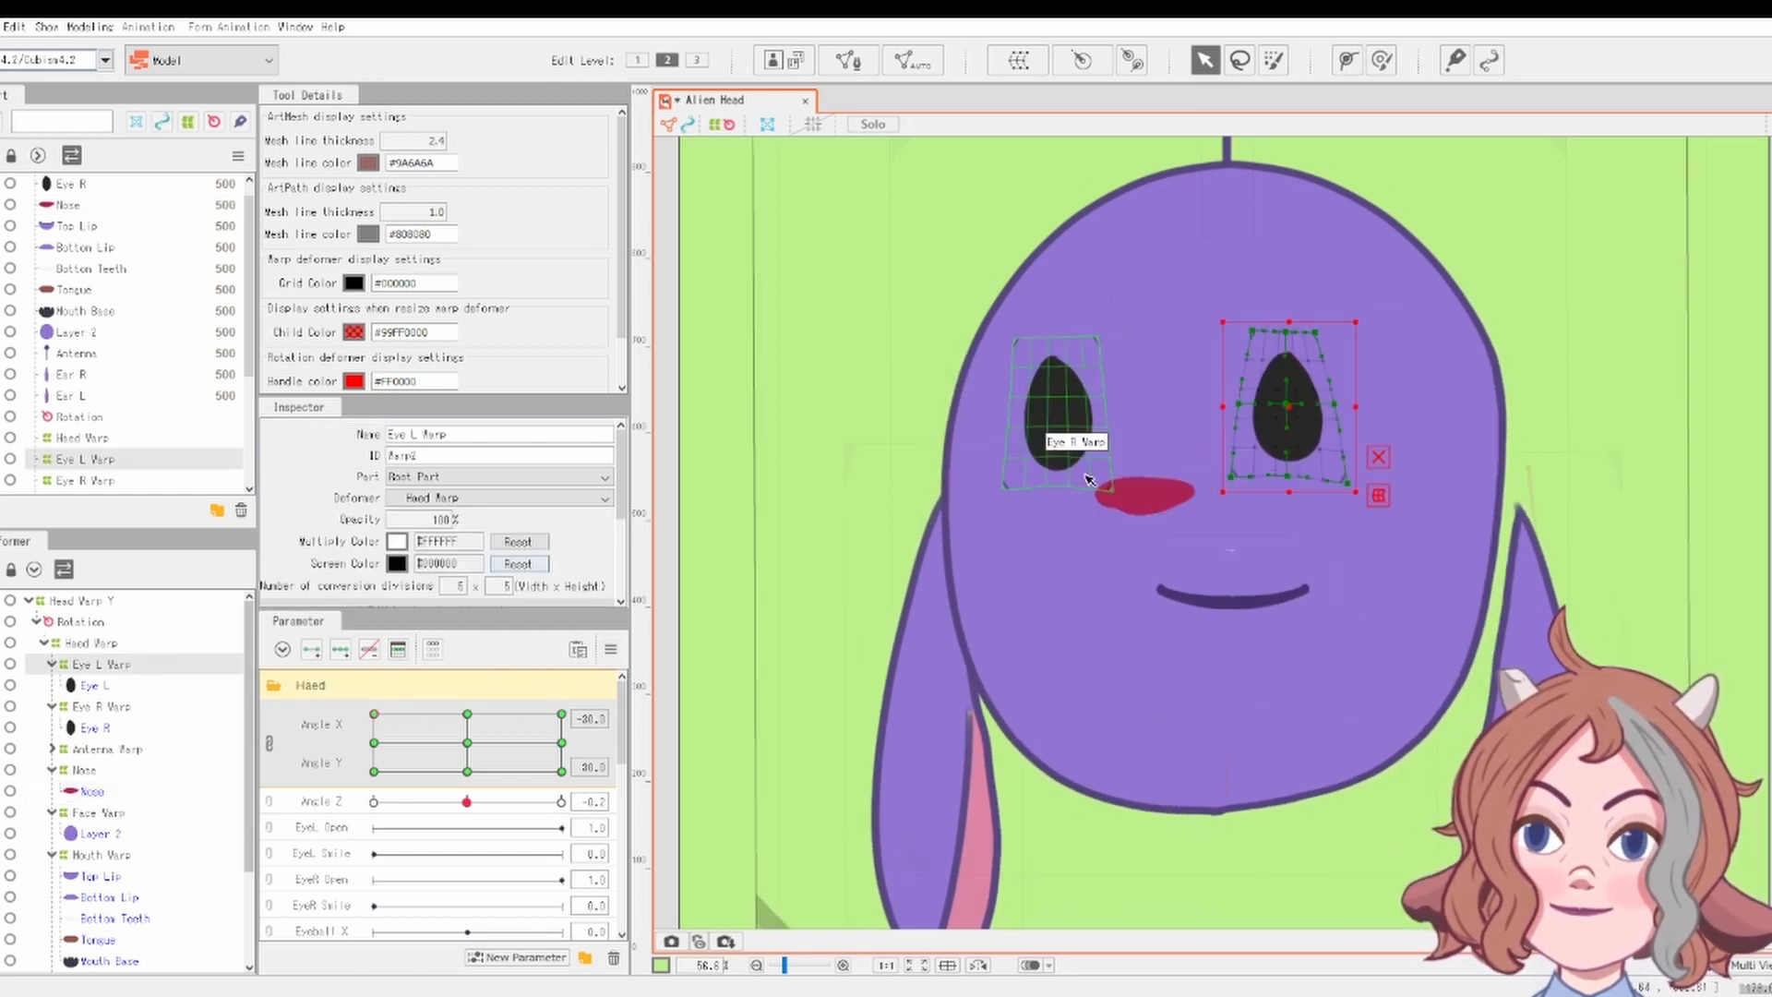
drag(1290, 402, 1288, 380)
click(101, 706)
drag(375, 715, 318, 577)
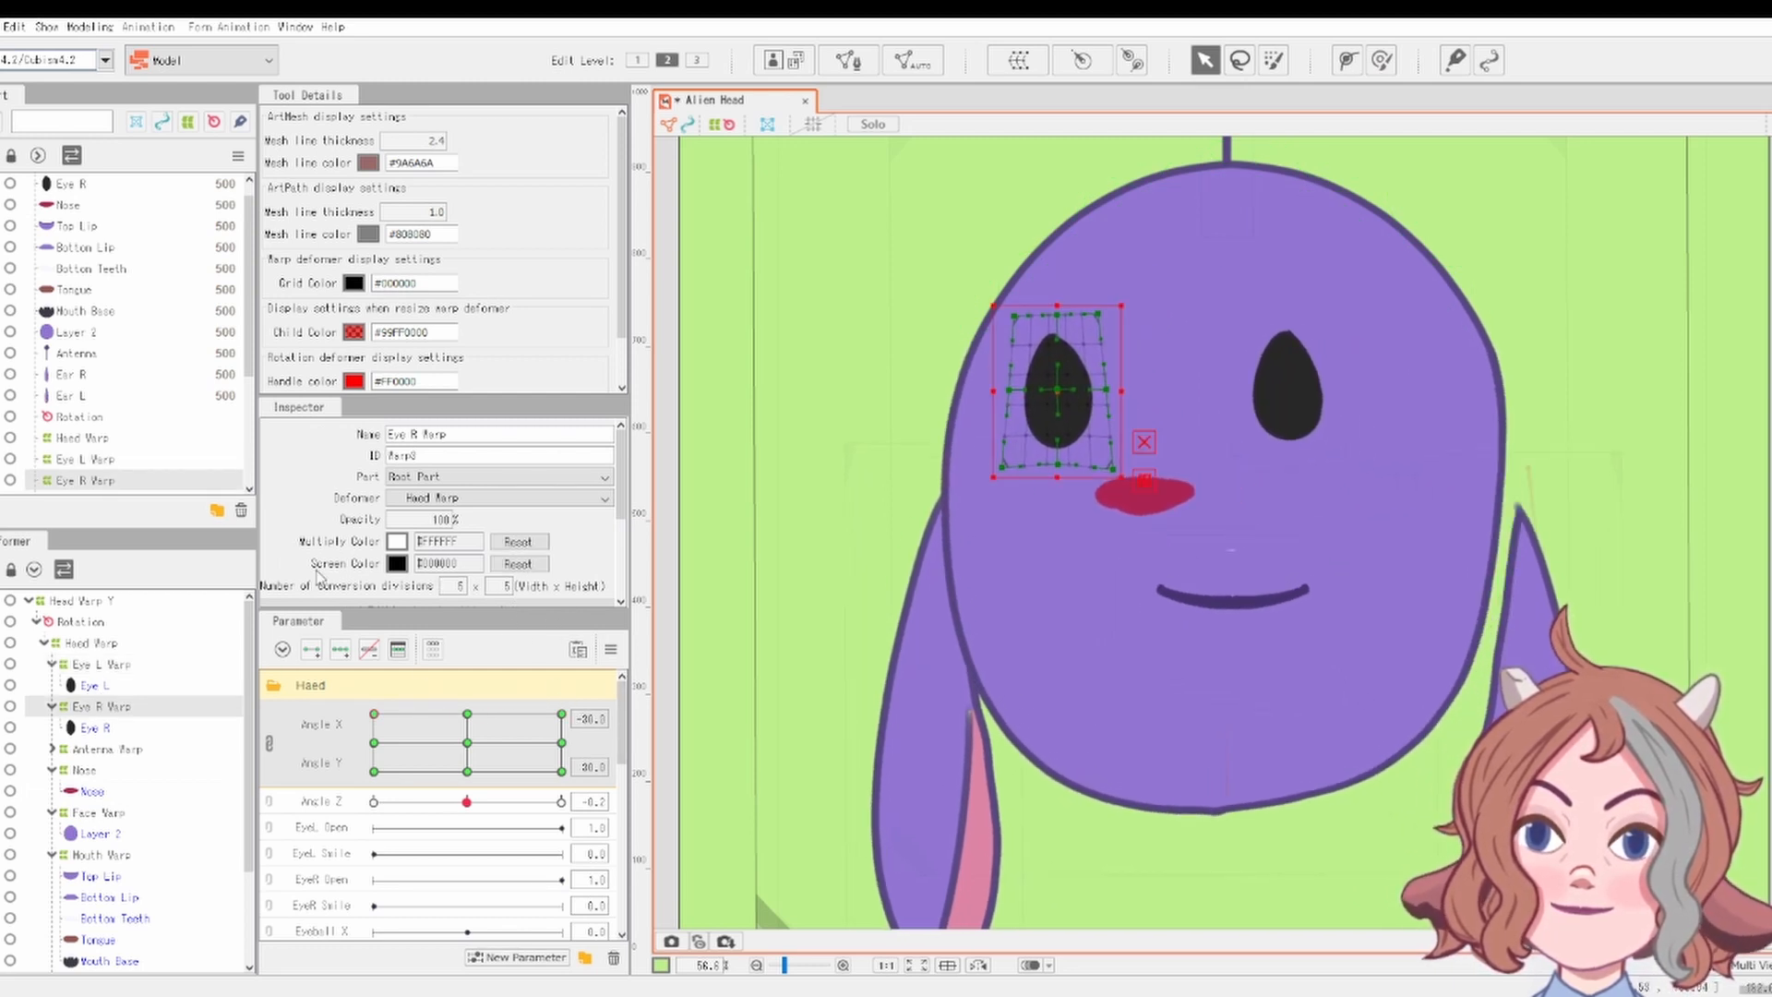
At Angle X -30, Angle Y 30, move Mouth Warp up under the nose in the turn direction and tilt it slightly counterclockwise
double_click(111, 854)
drag(1223, 620, 1125, 603)
mouse_move(374, 713)
mouse_down()
mouse_move(526, 704)
mouse_move(355, 701)
mouse_up()
drag(1284, 721, 1292, 711)
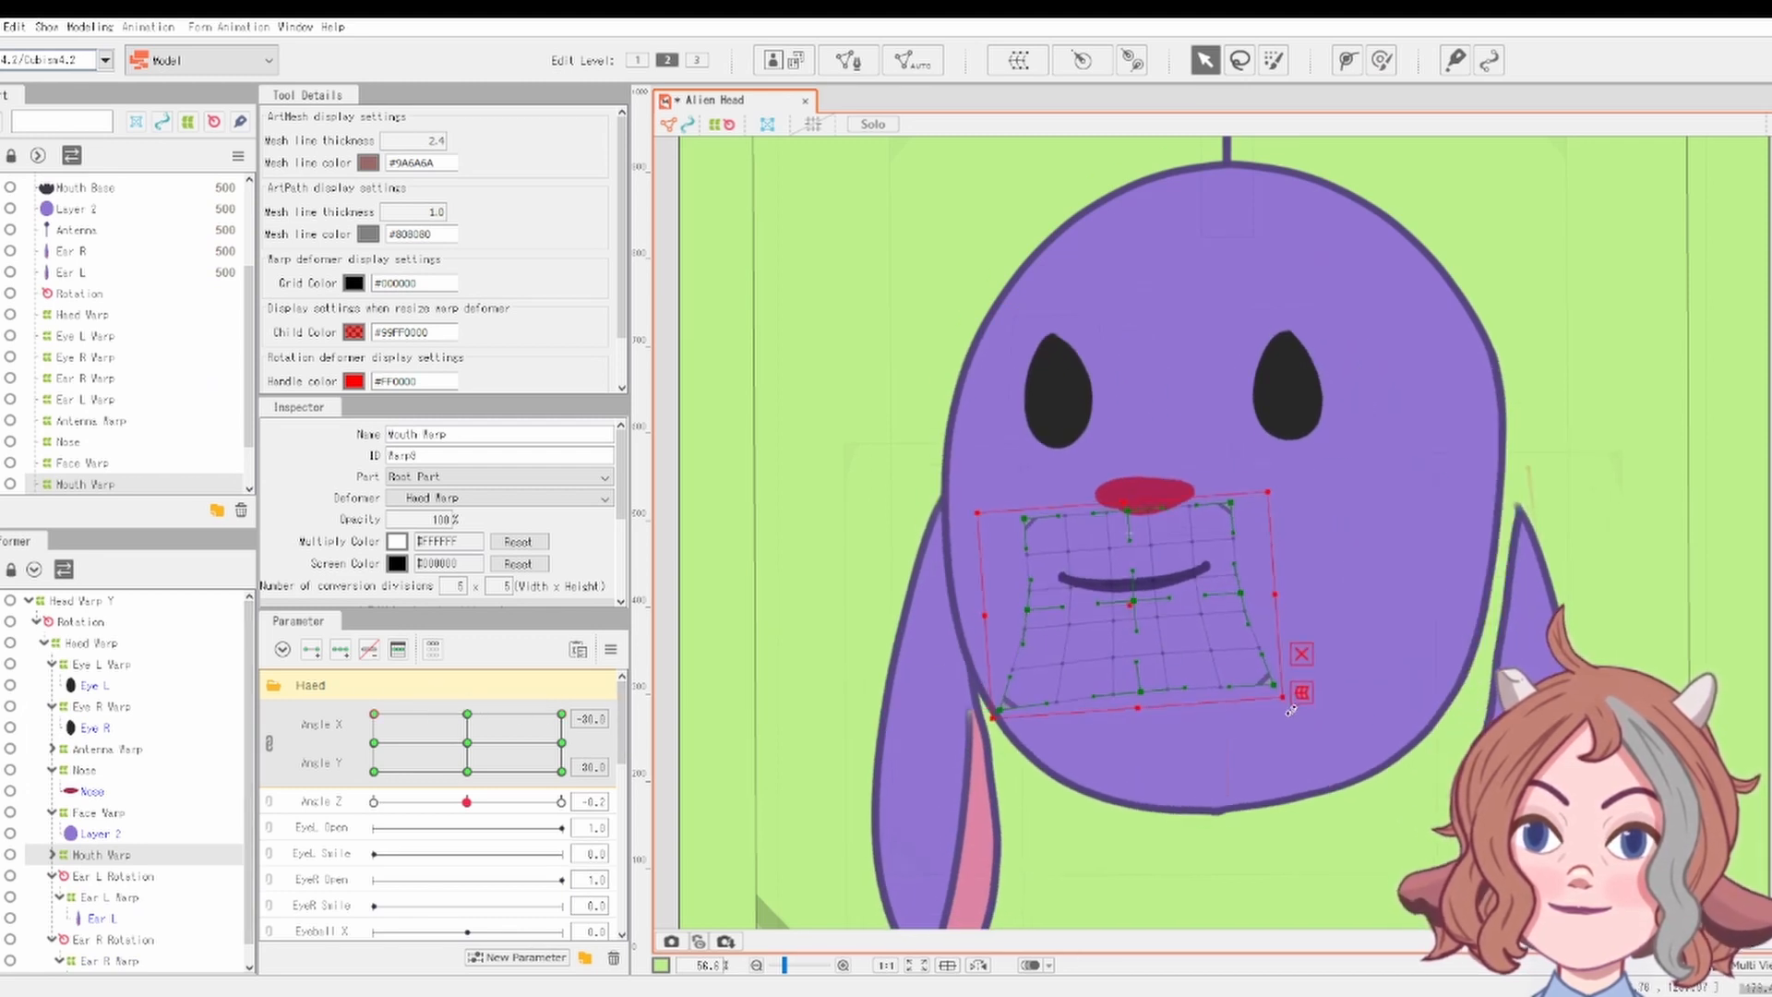
drag(1137, 593, 1156, 587)
Sweep Angle X with Angle Y at 30 to examine how the nose and mouth move through the upward turn
click(1223, 506)
mouse_move(374, 713)
mouse_down()
mouse_move(498, 681)
mouse_move(360, 688)
mouse_up()
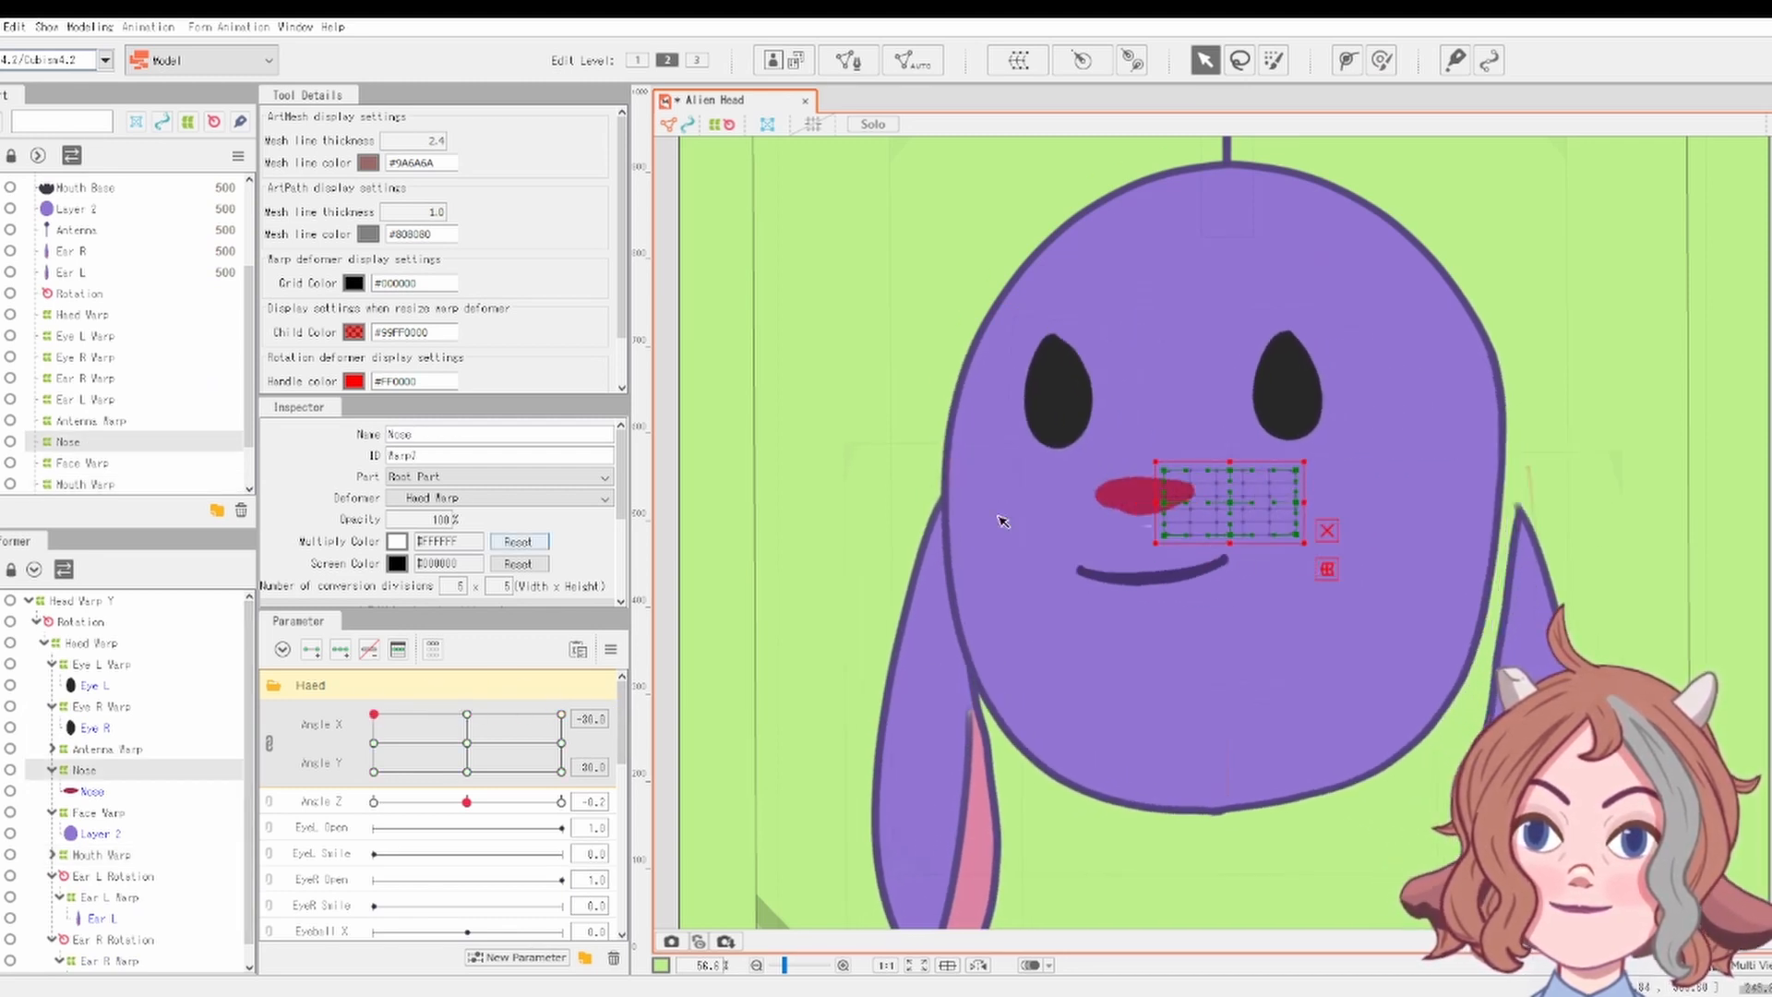
click(1143, 496)
click(479, 713)
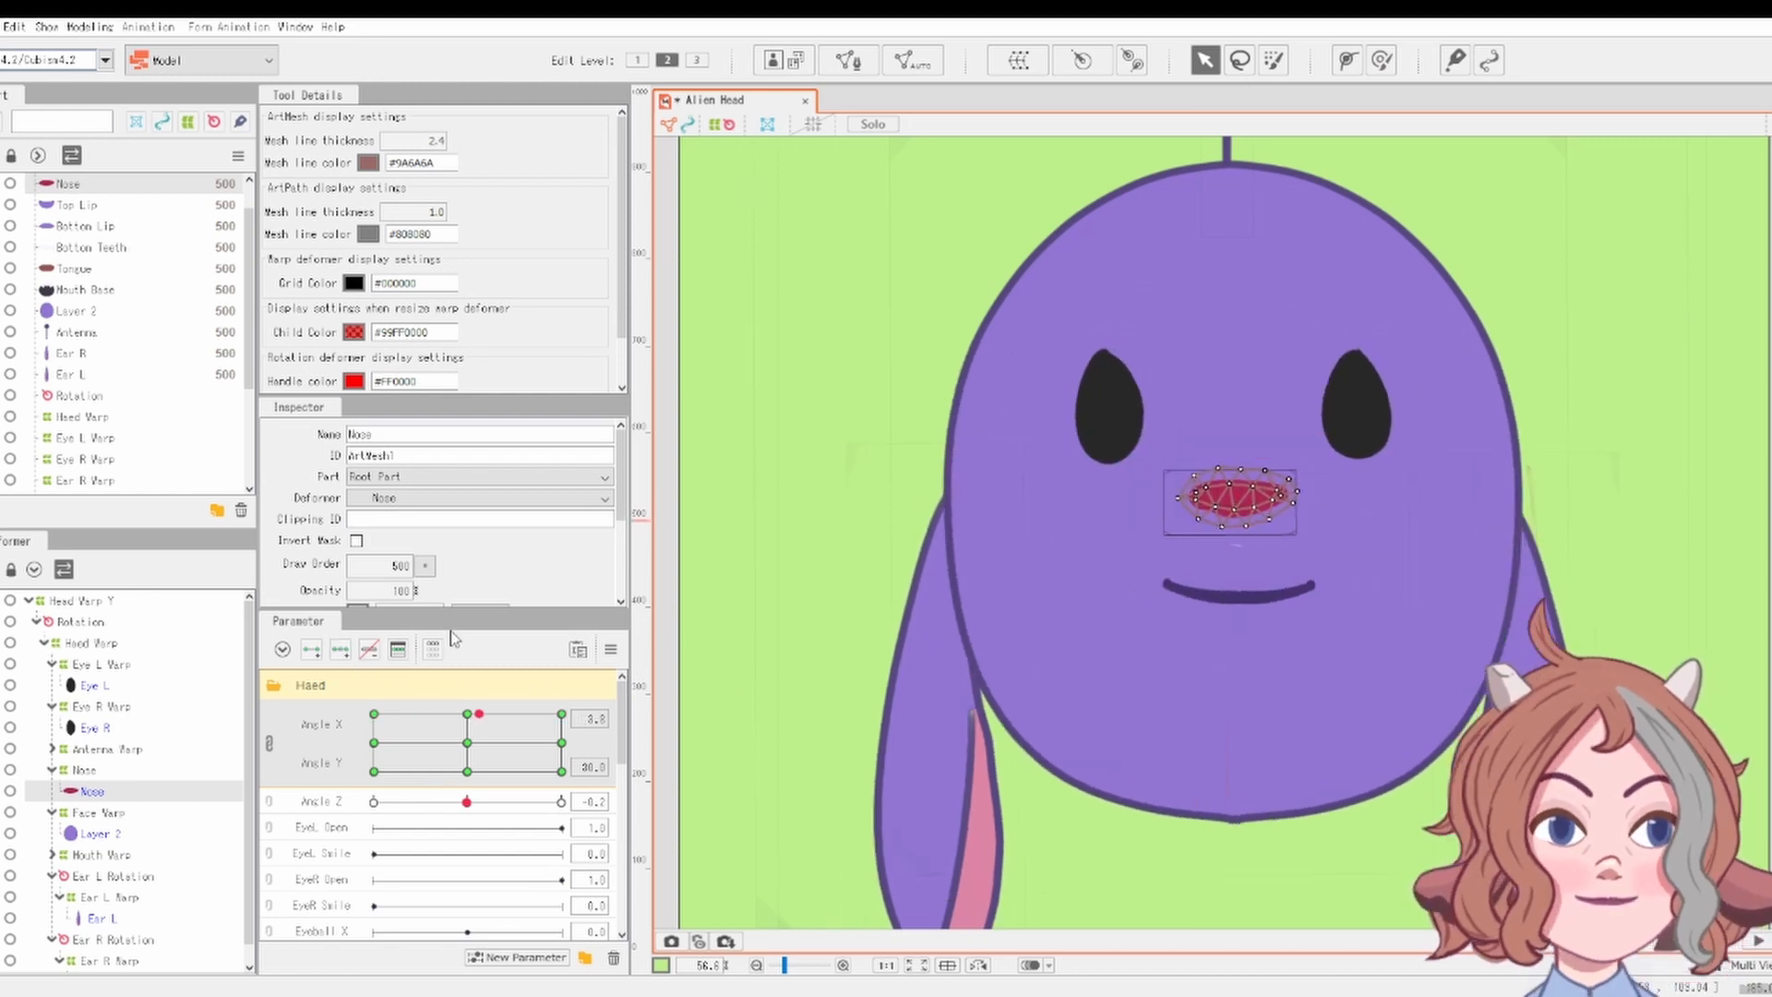
drag(450, 637, 365, 646)
scroll(1573, 591, down, 2)
scroll(1592, 596, up, 1)
scroll(166, 814, down, 1)
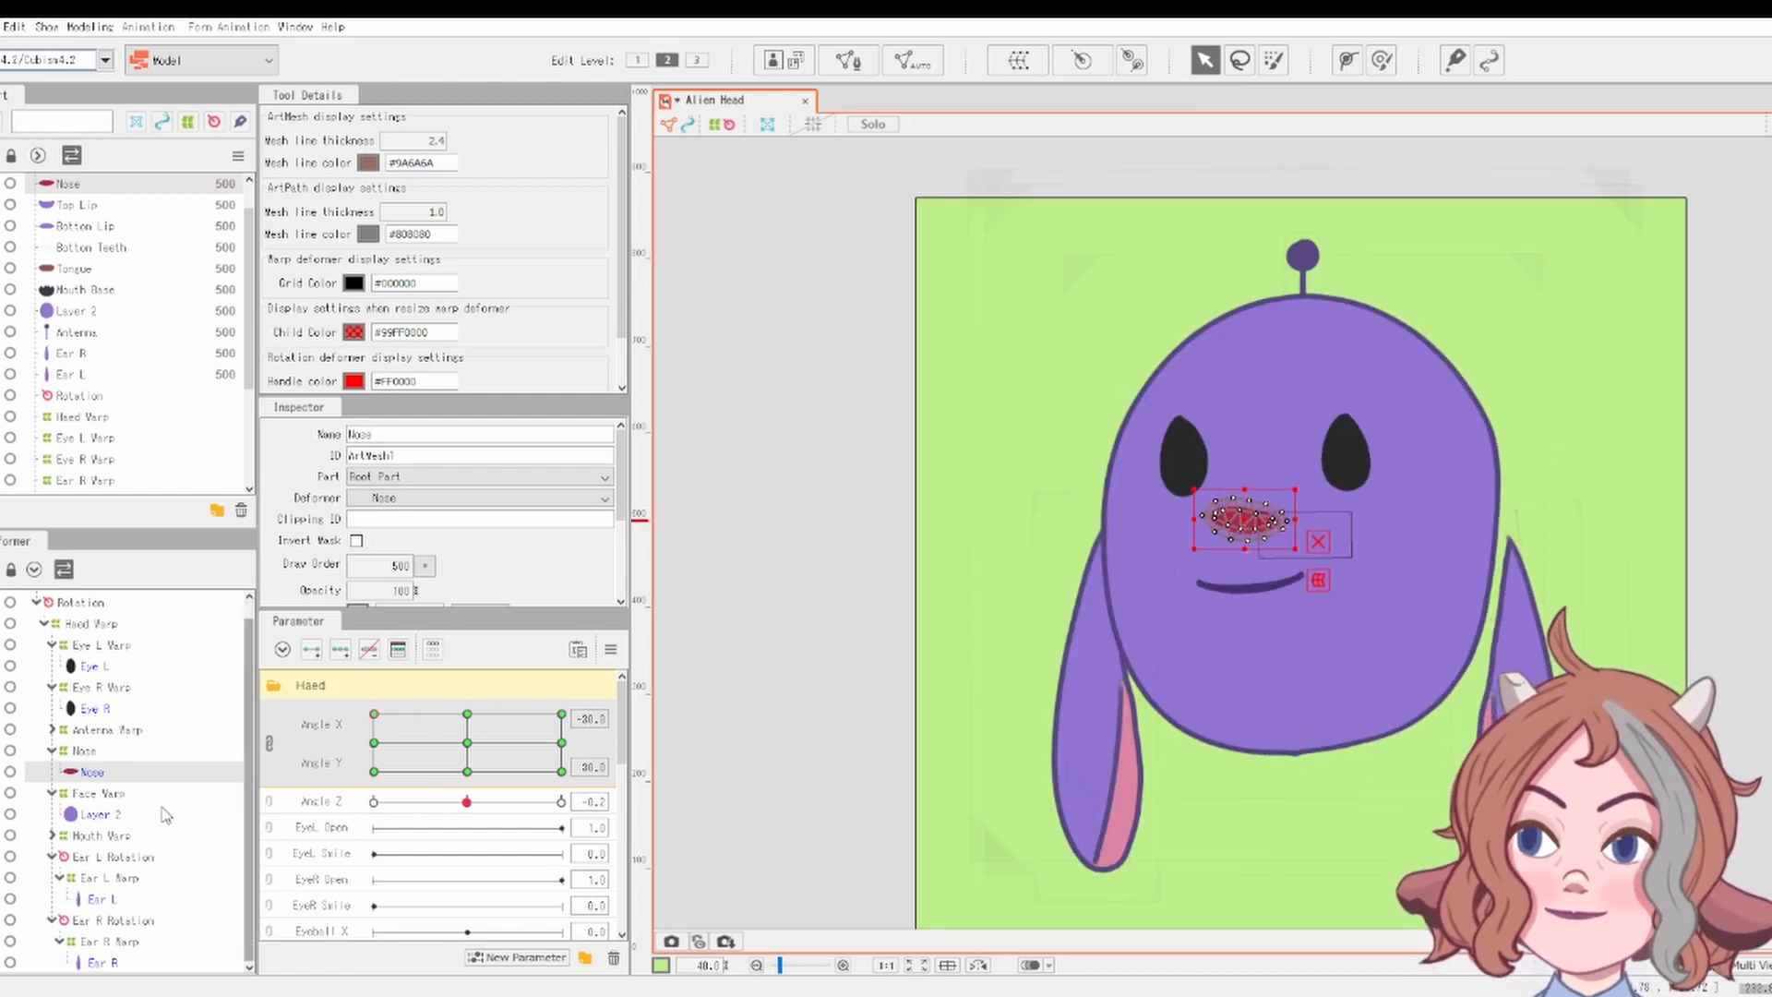
Shift Ear L Warp slightly inward toward the head at Angle X -30, Angle Y 30
click(141, 943)
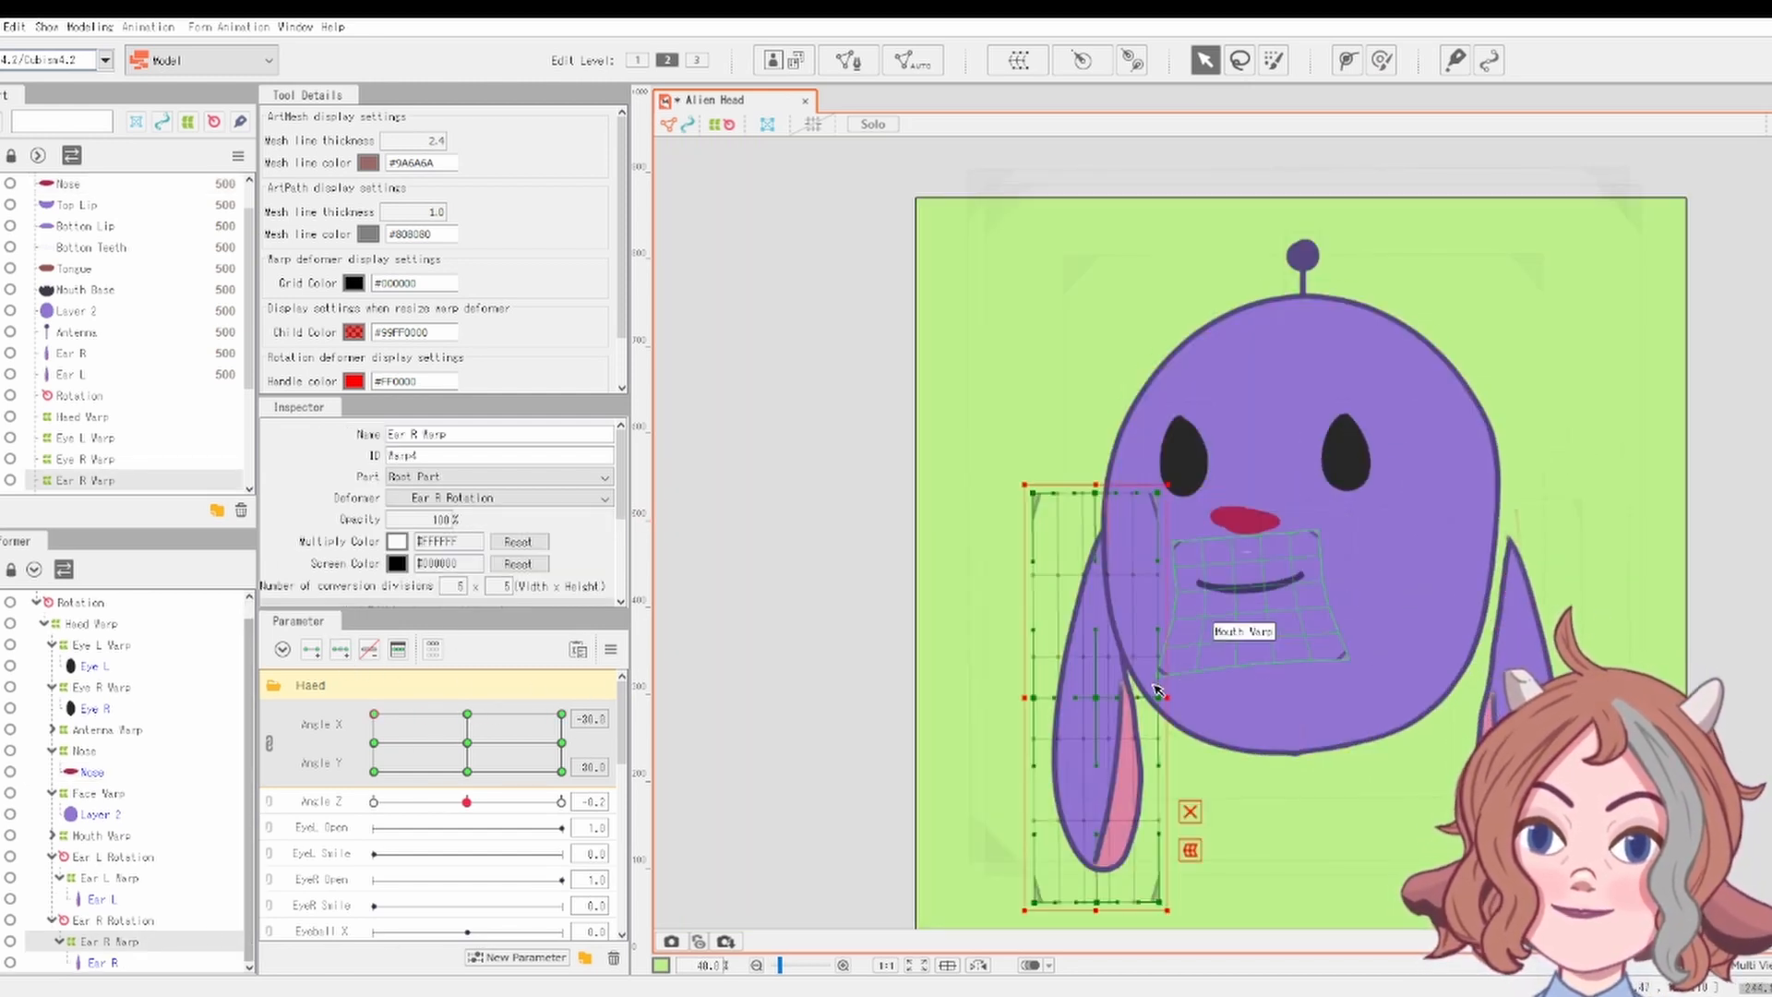
drag(467, 741, 316, 700)
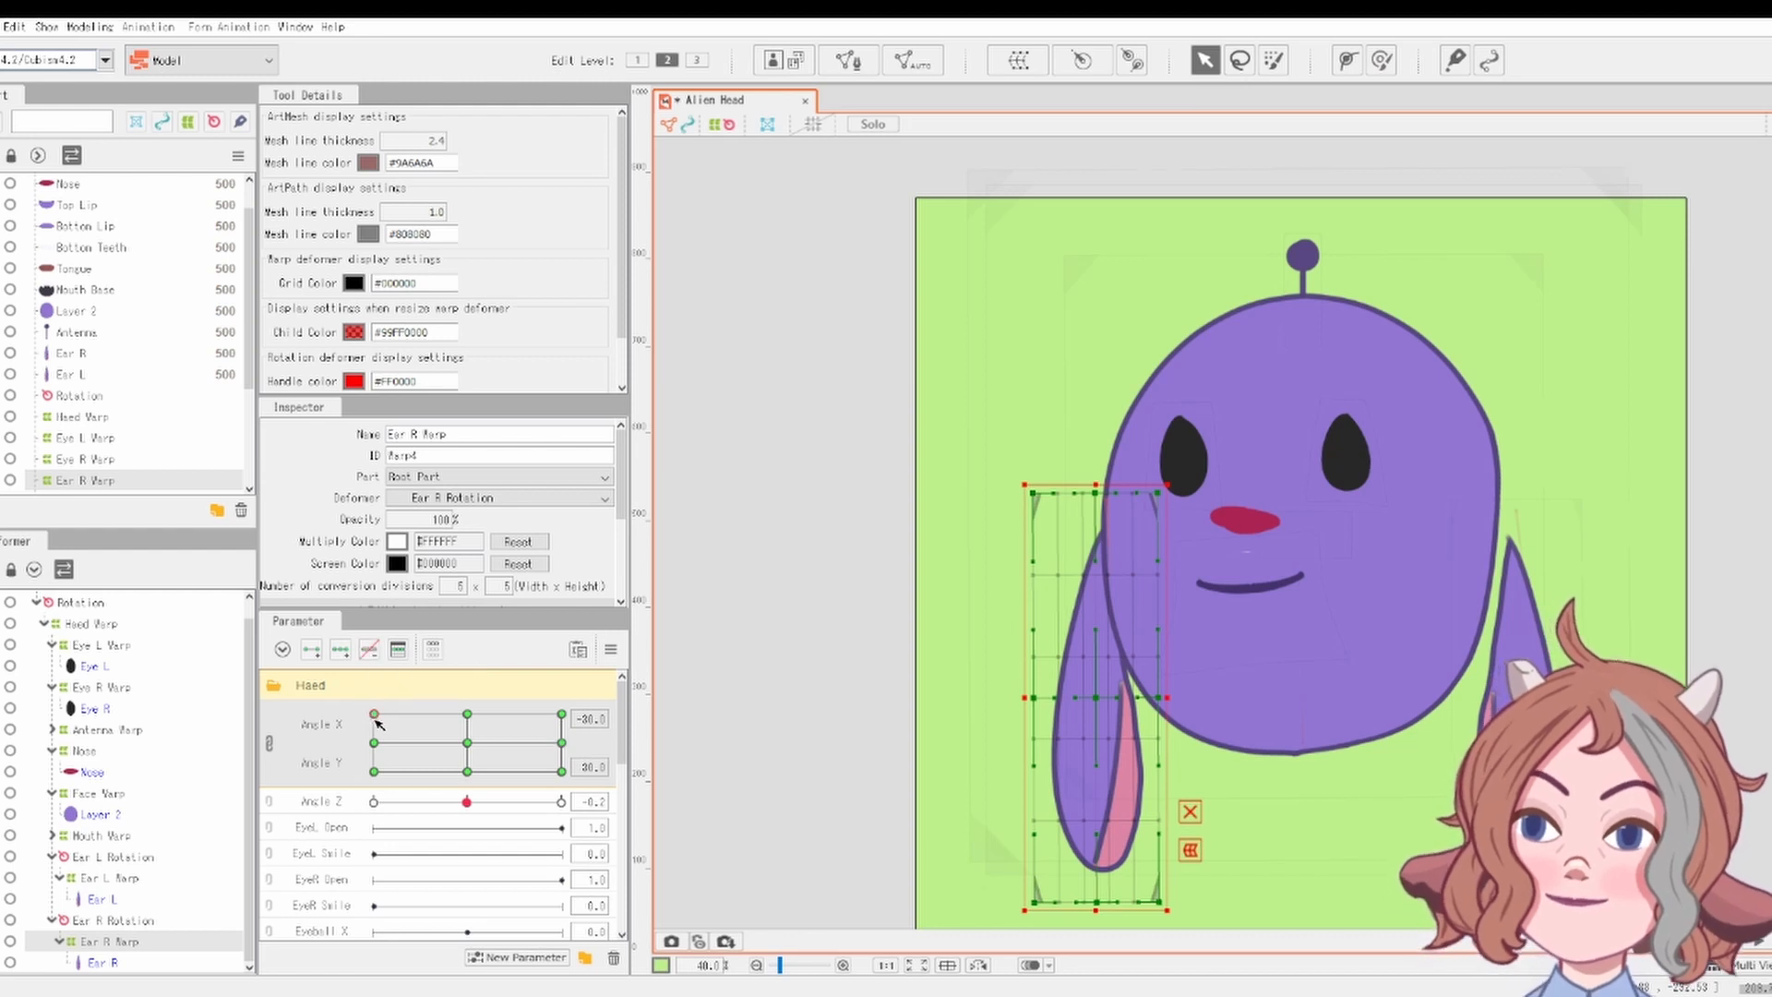
click(120, 878)
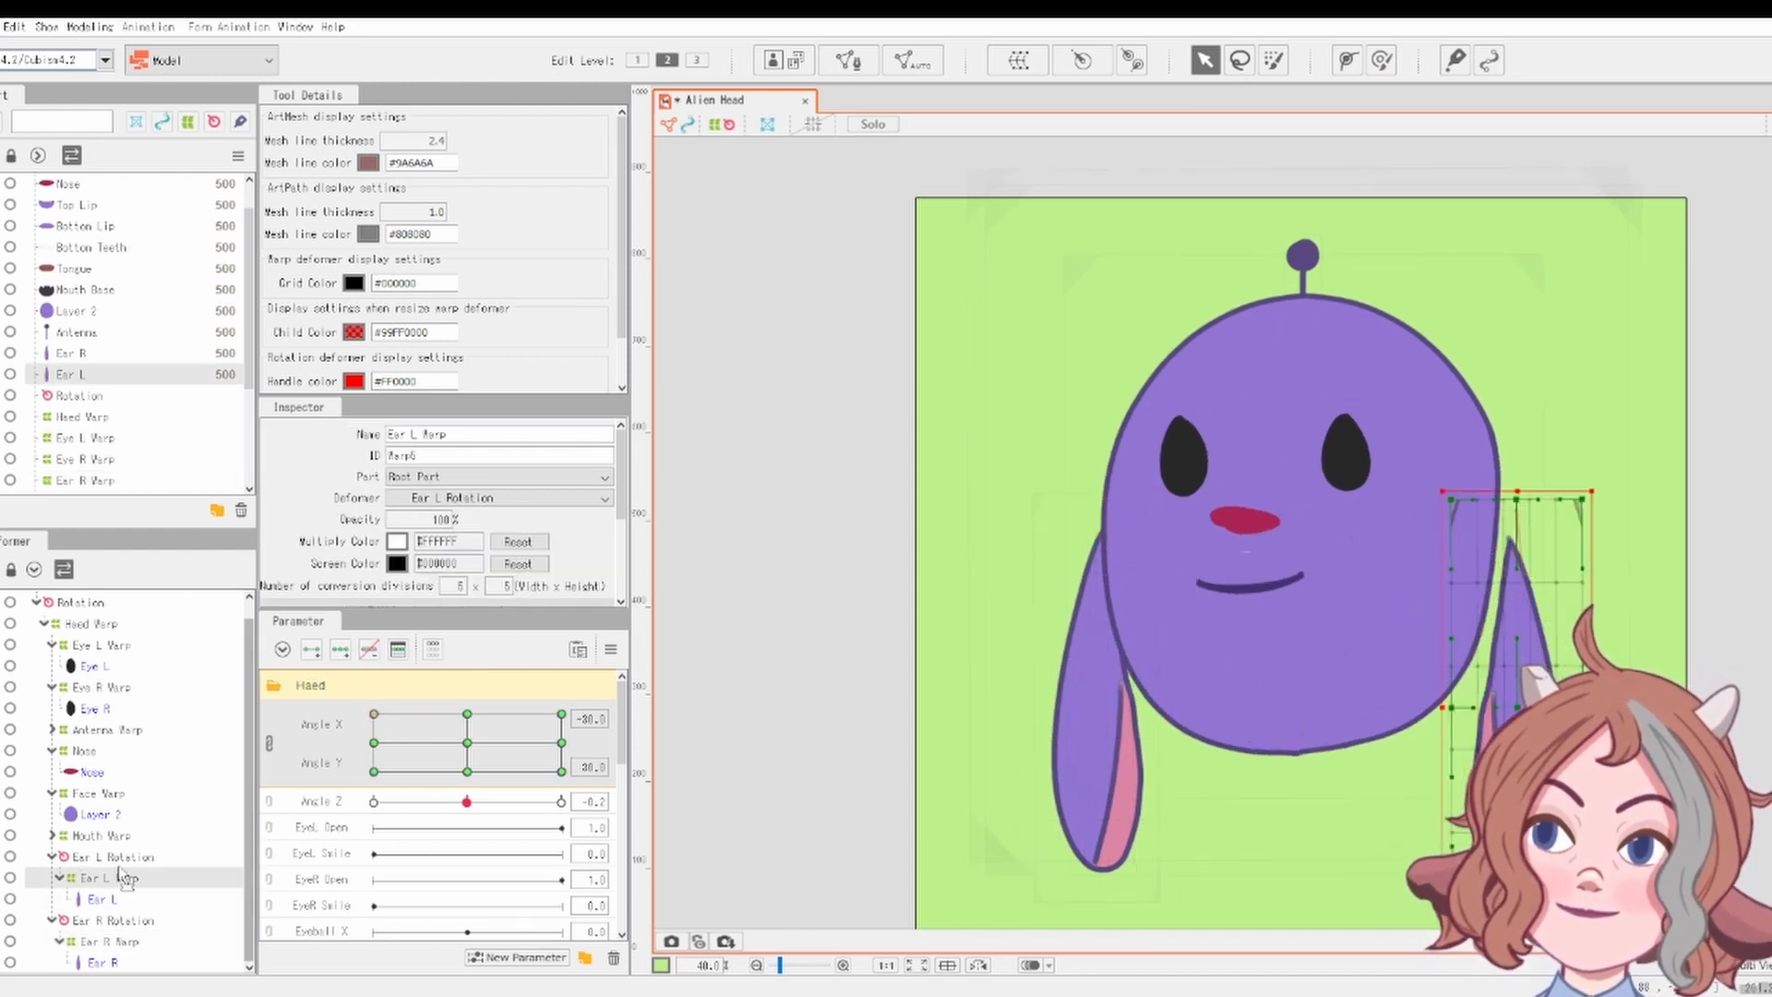
drag(1518, 591, 1496, 590)
With Angle Y at 30, nudge Ear R Warp slightly into place at Angle X 30 and at Angle X -30
drag(374, 713, 638, 685)
click(109, 942)
drag(1208, 570, 1194, 549)
drag(1116, 701, 1115, 697)
drag(561, 713, 320, 650)
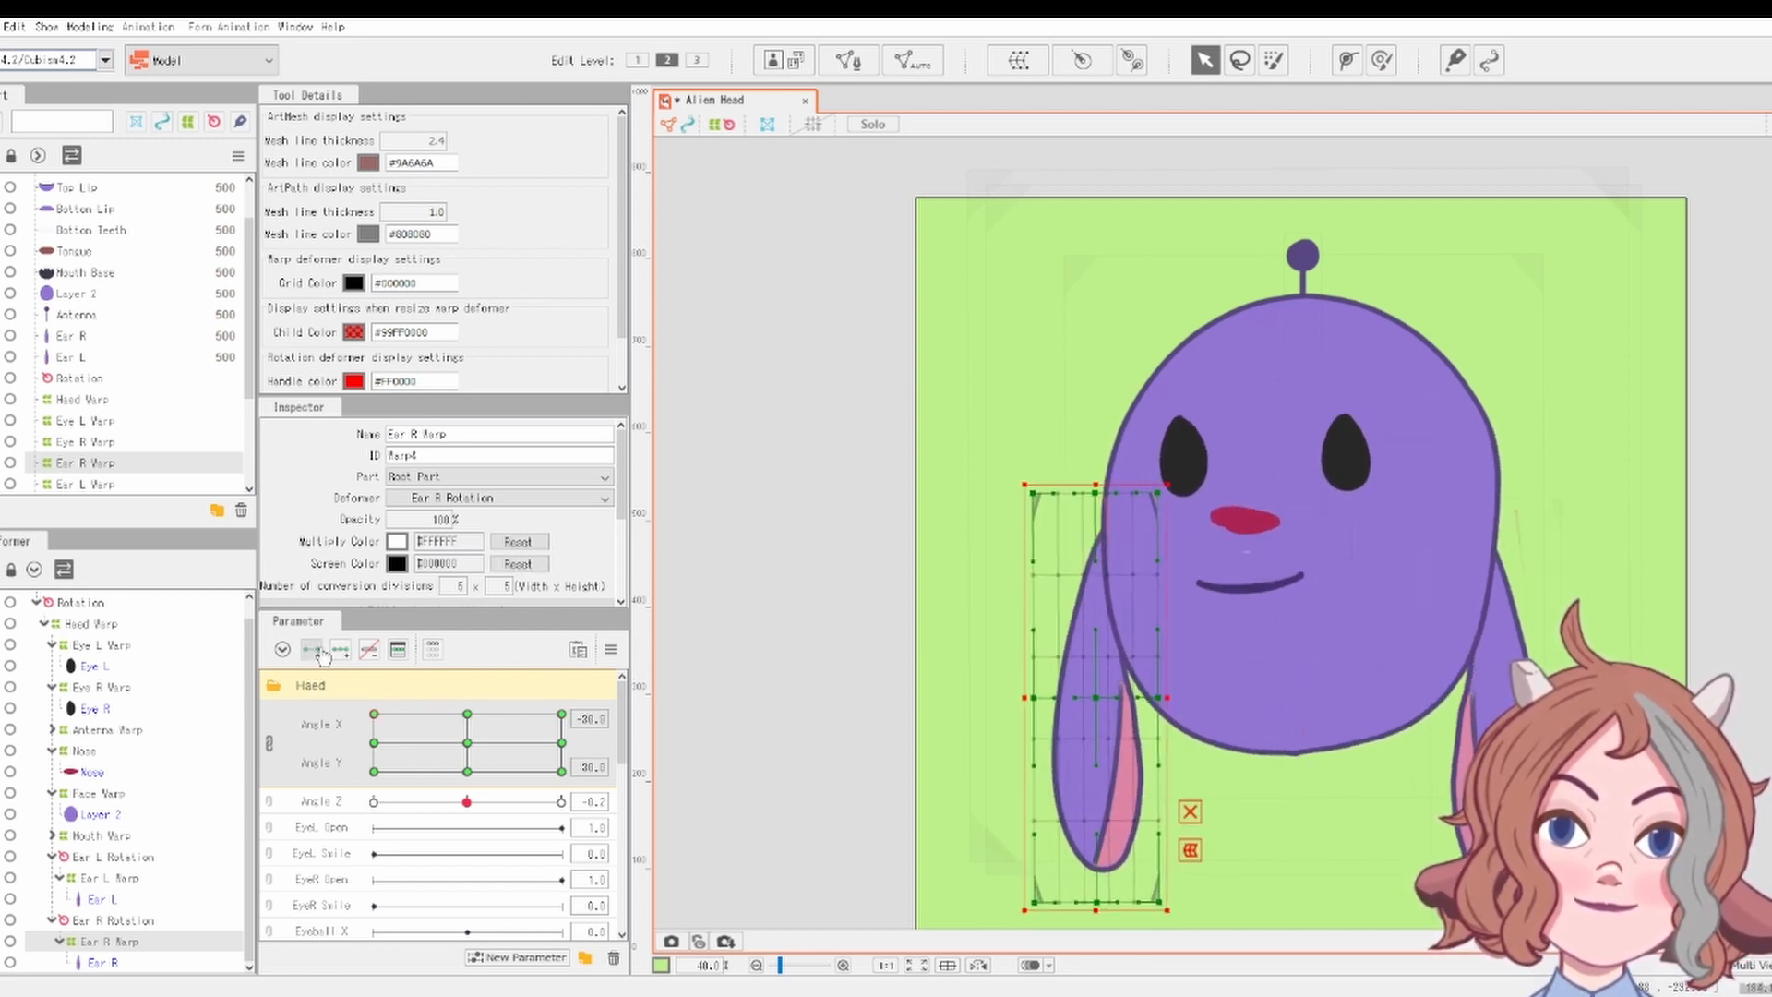
drag(1094, 699, 1103, 695)
At Angle X 30, Angle Y -30, shift Eye L Warp and Eye R Warp sideways in the turn direction
drag(452, 729, 392, 736)
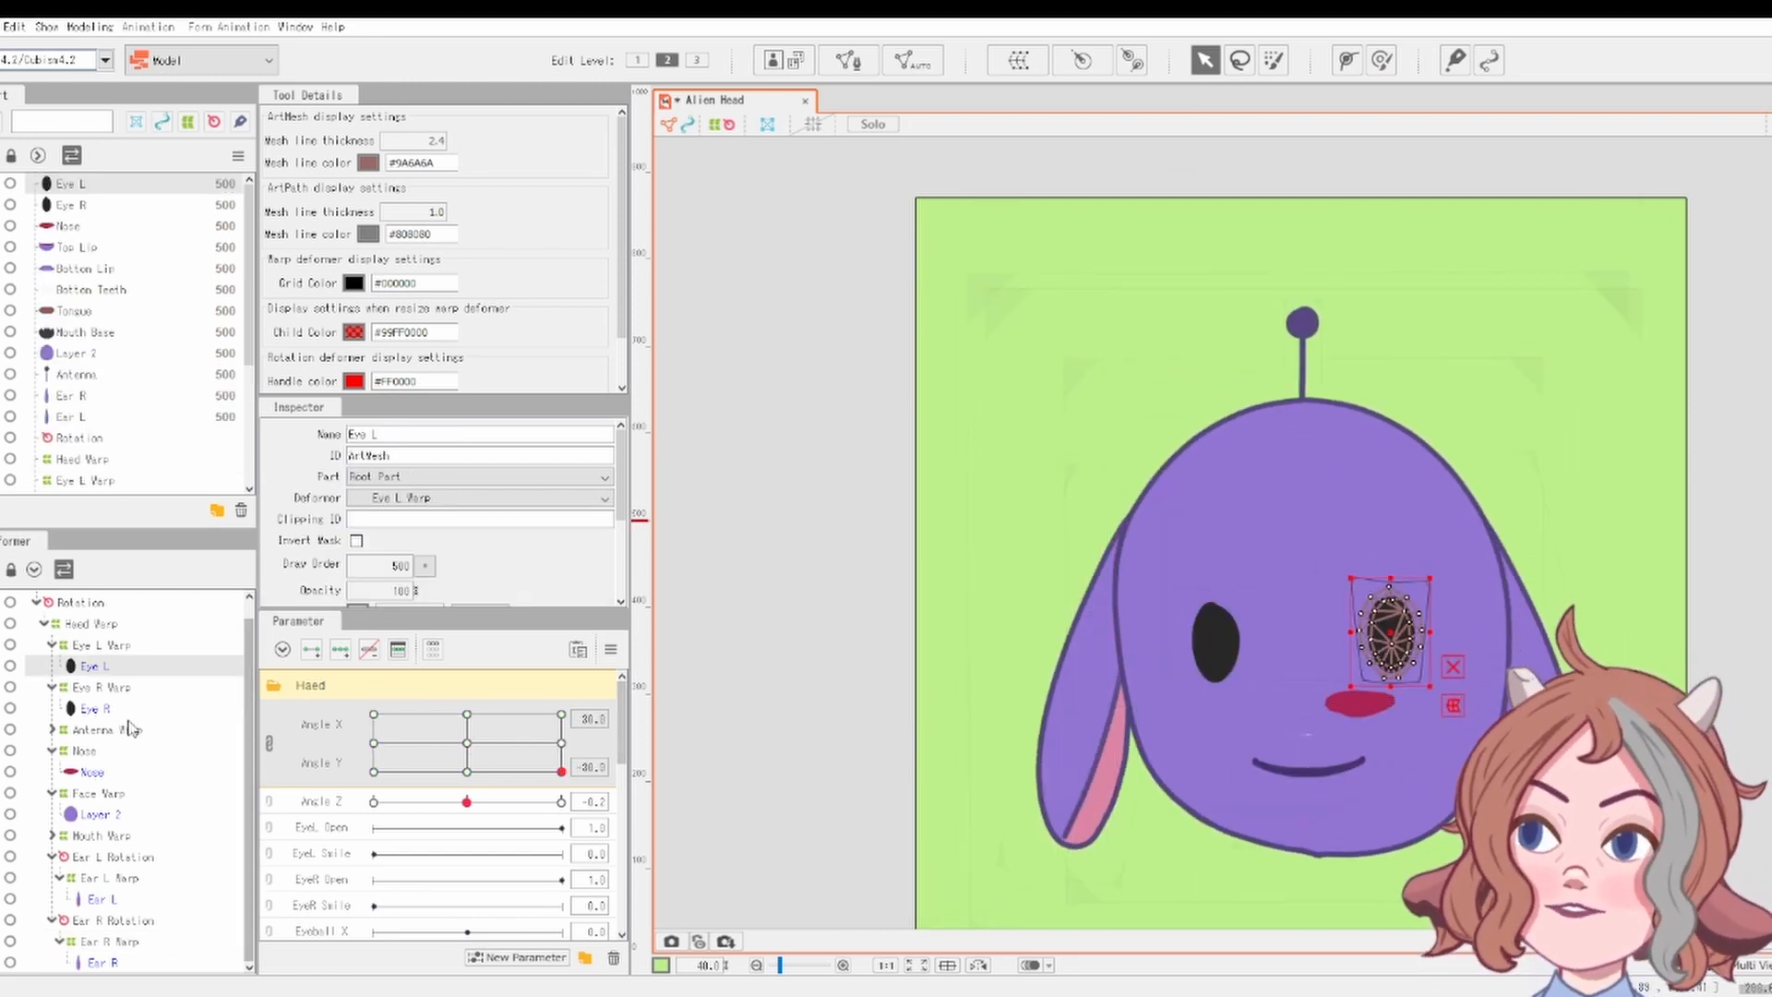
click(131, 645)
drag(425, 737, 561, 772)
drag(1388, 634, 1442, 635)
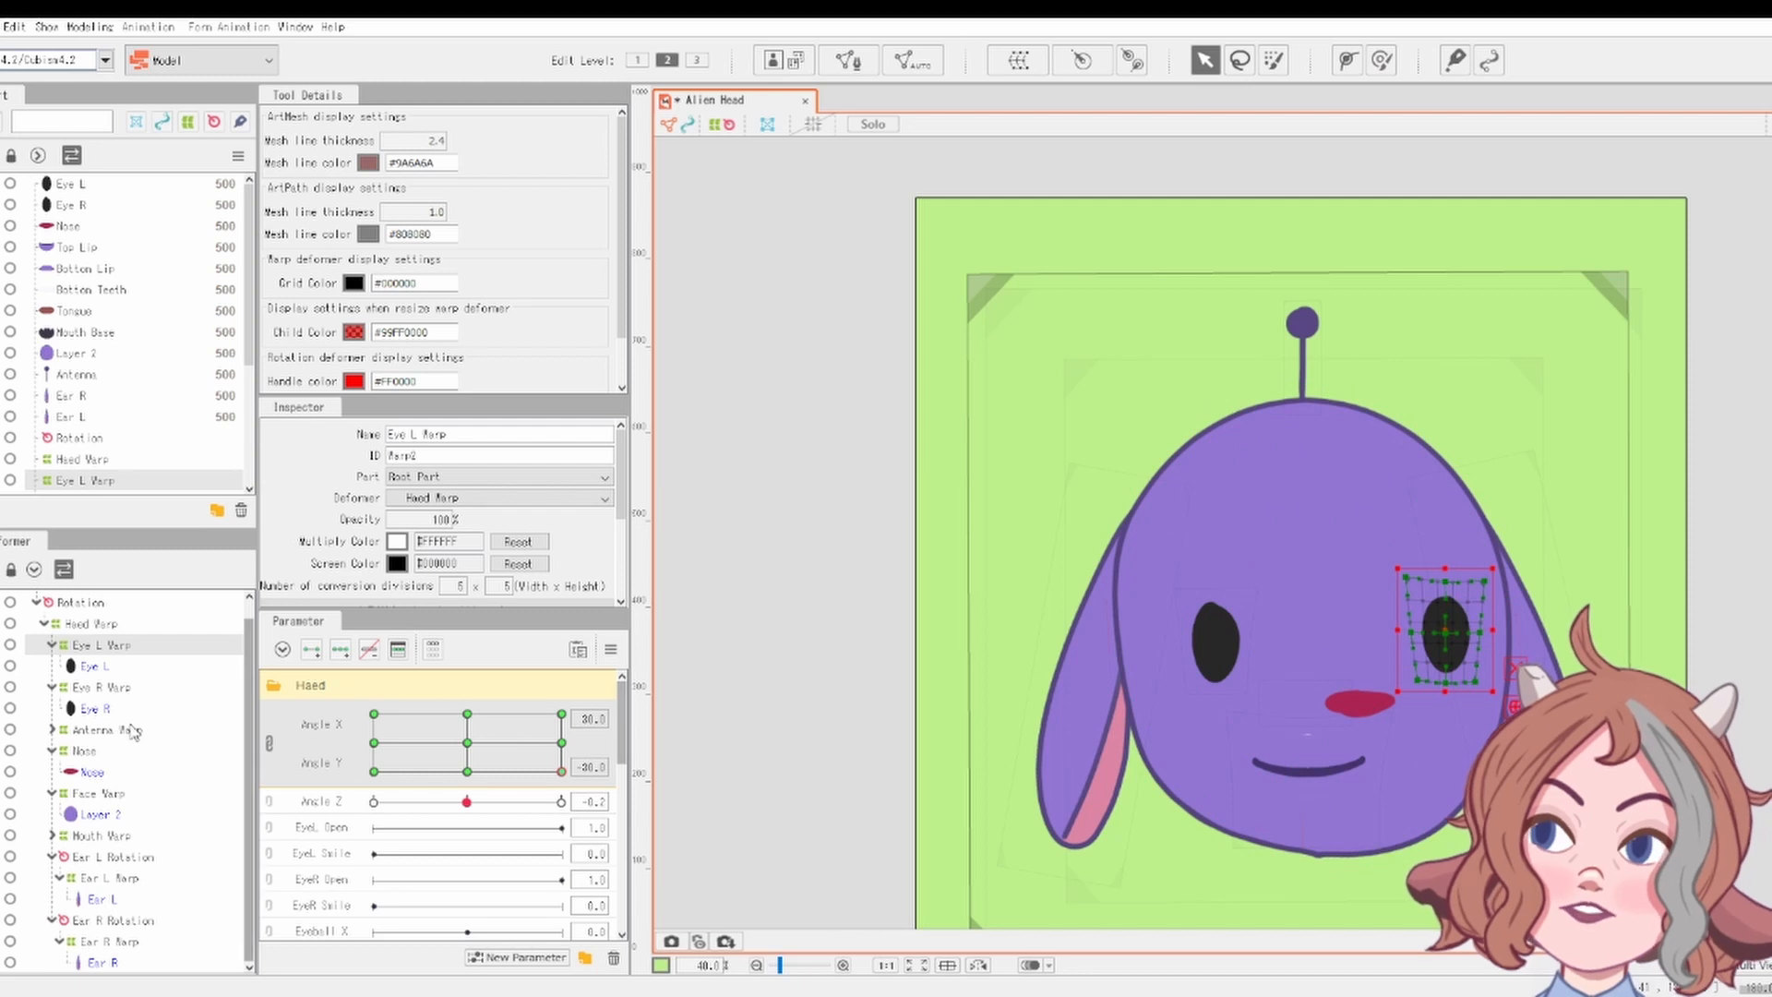
click(139, 690)
drag(1216, 634, 1298, 635)
click(102, 645)
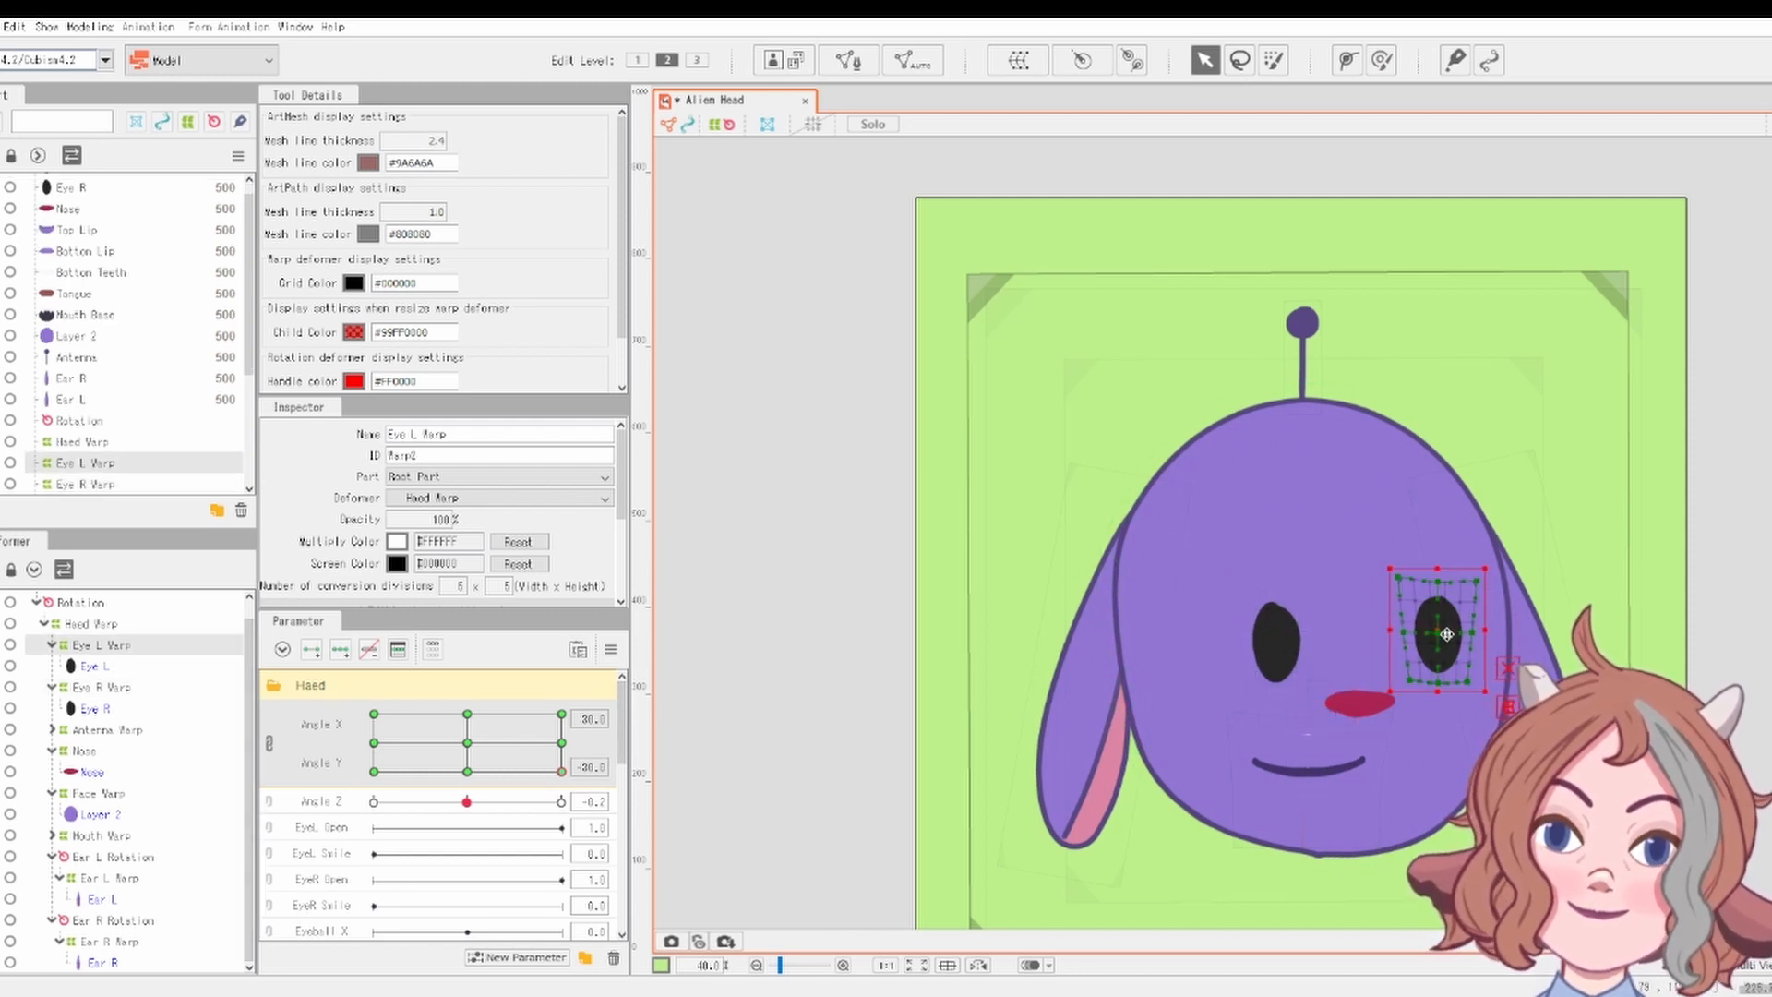
With Angle Y at -30, move Mouth Warp sideways under the nose at Angle X 30 and at Angle X -30
click(101, 835)
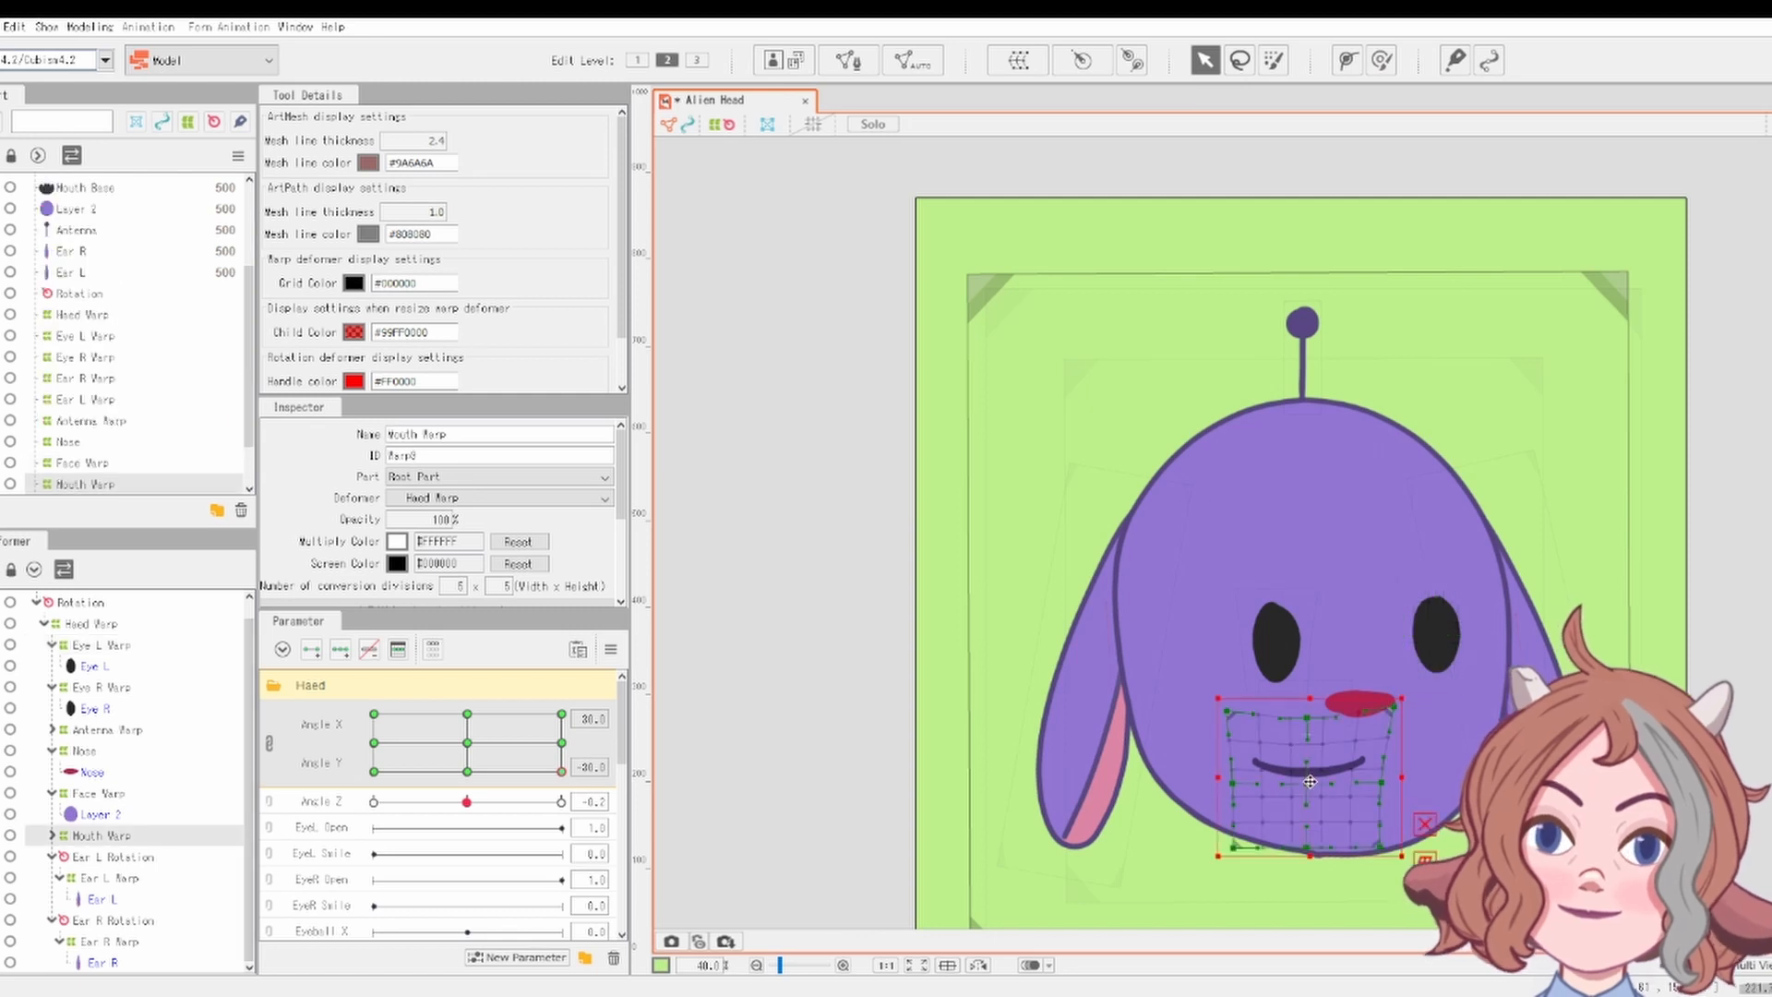
scroll(1426, 767, up, 4)
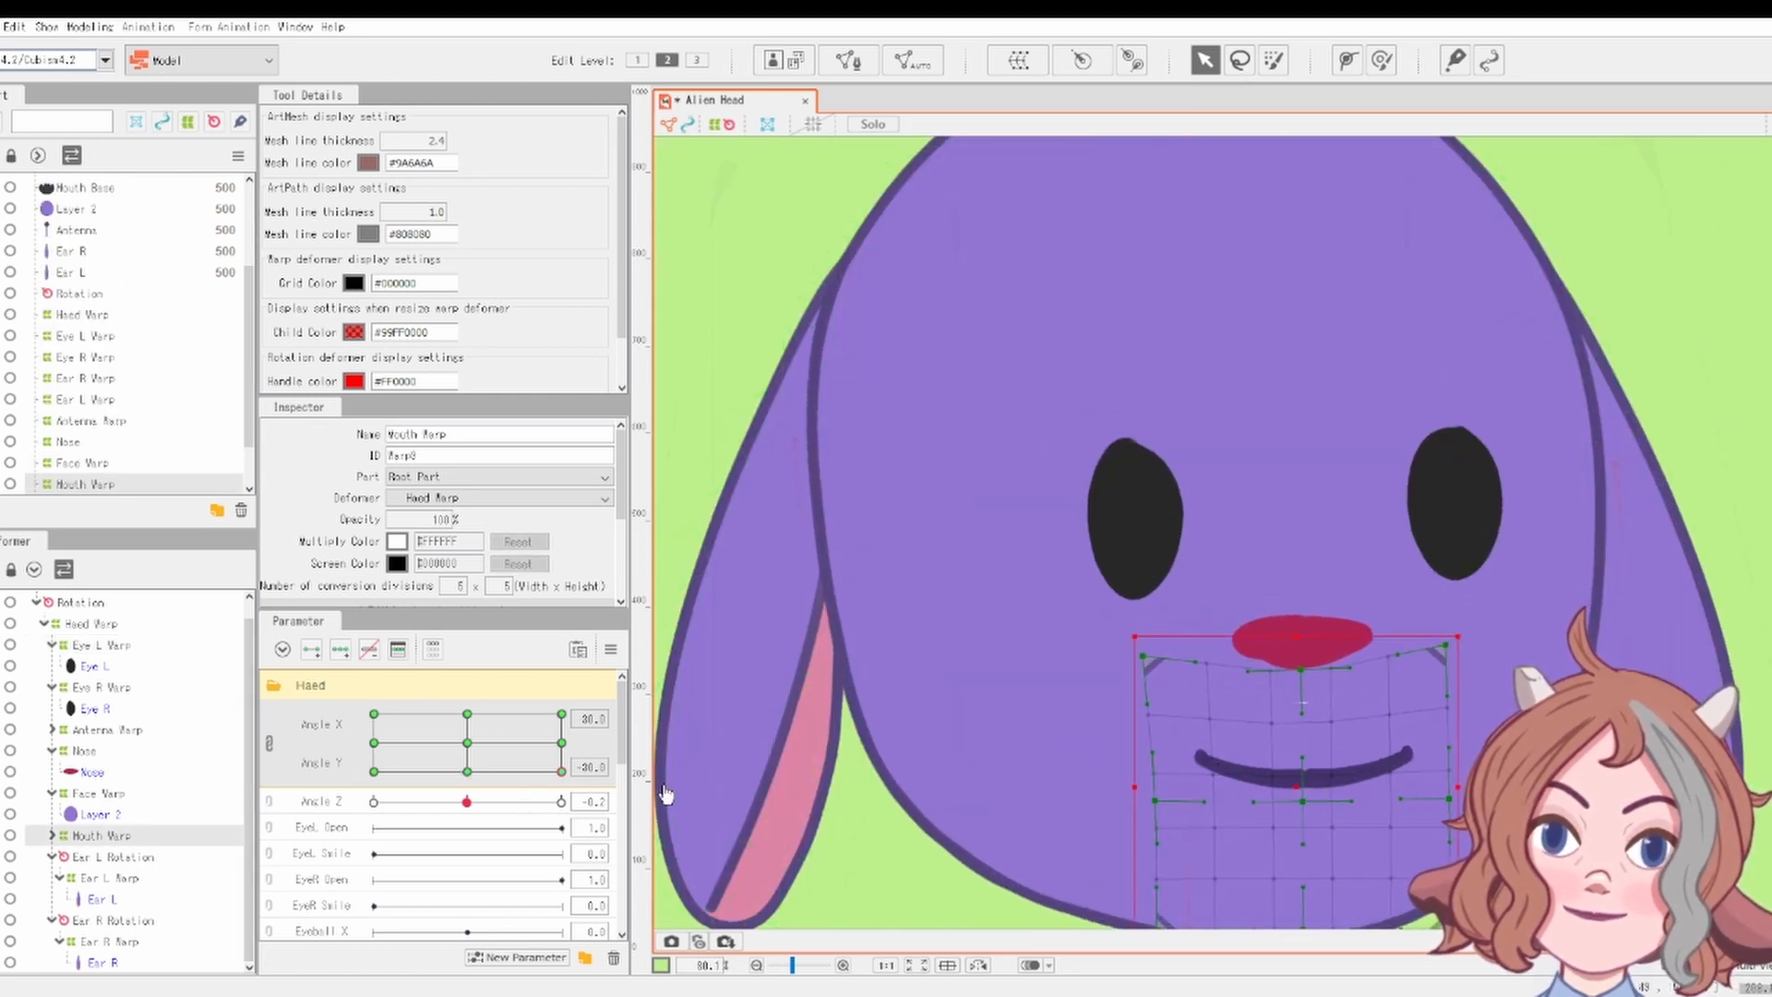
drag(561, 771, 374, 771)
scroll(1158, 786, down, 2)
drag(1157, 786, 1084, 787)
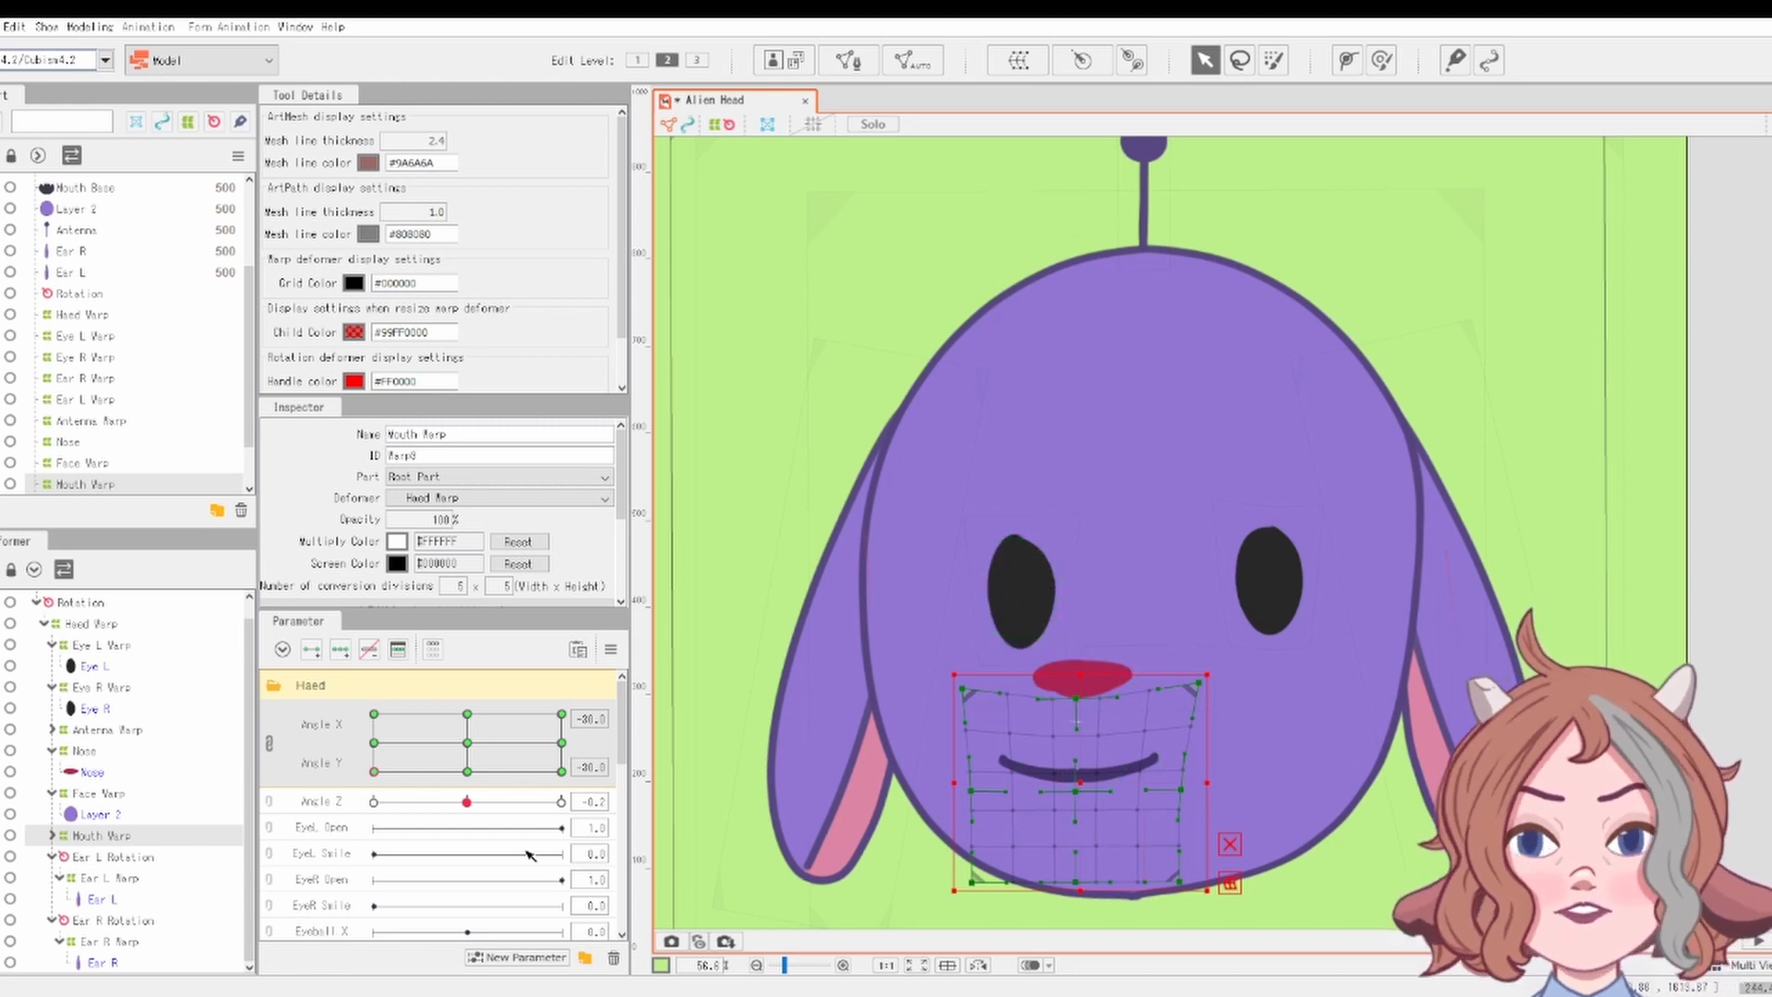
drag(374, 771, 503, 771)
click(374, 771)
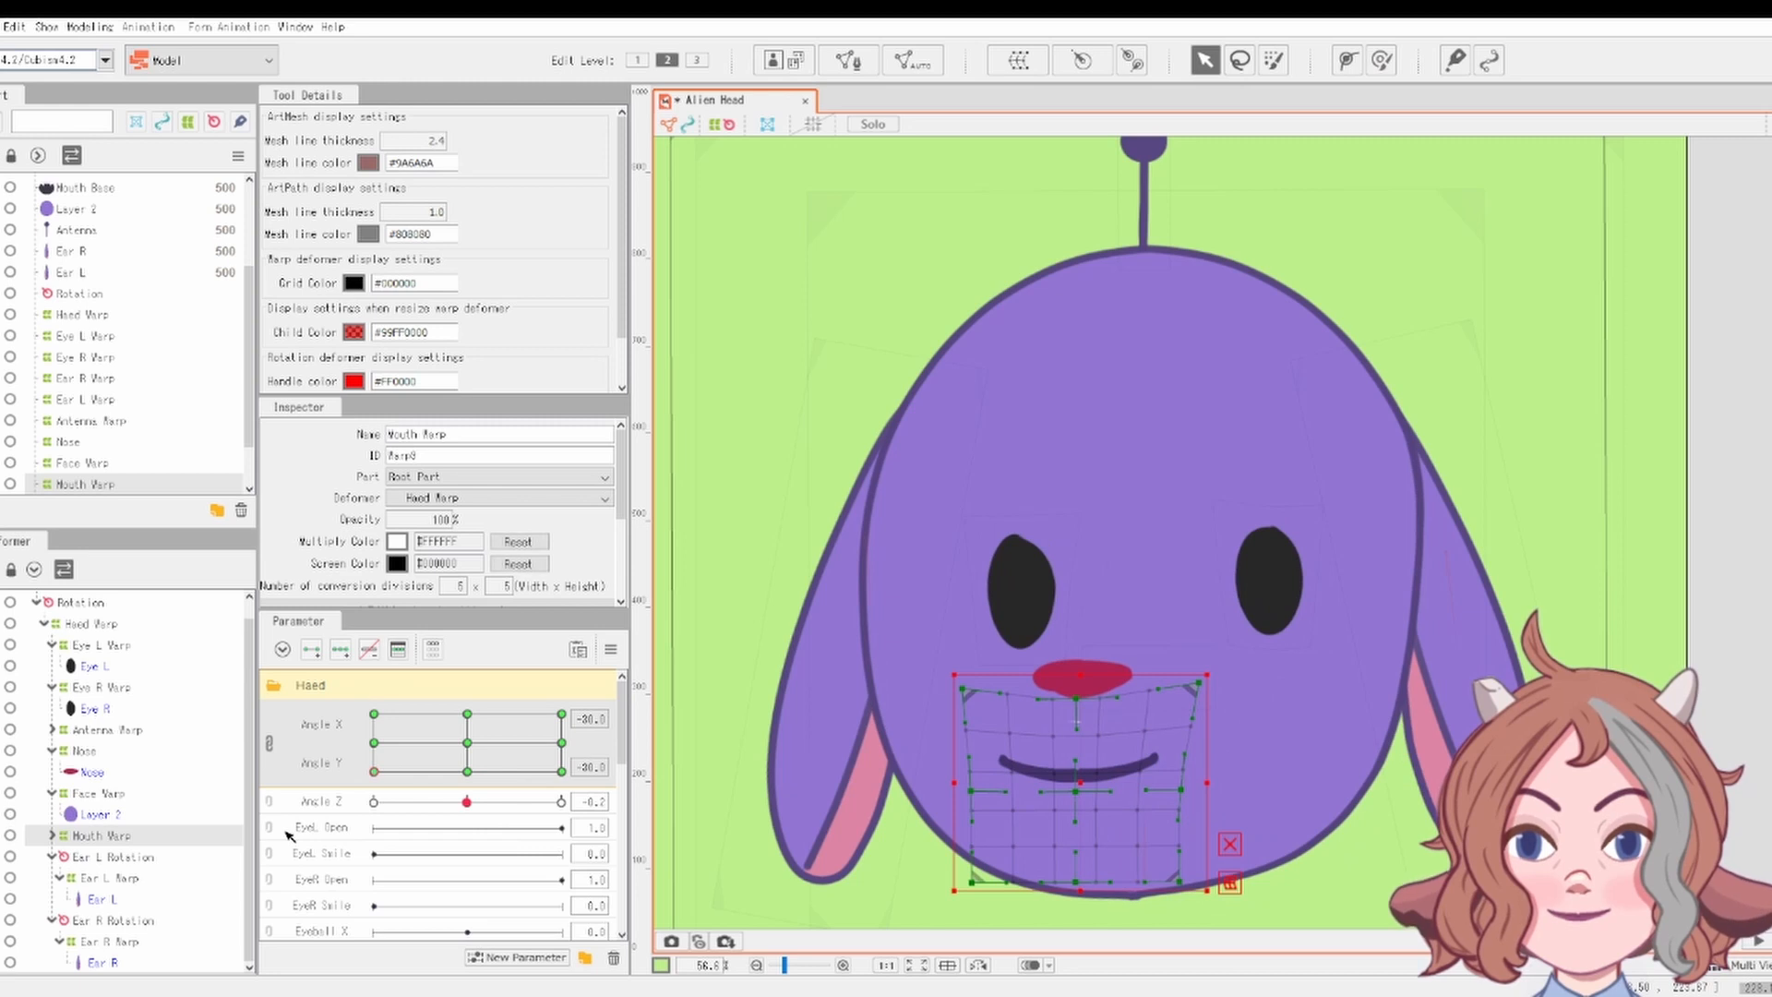
At Angle X -30, Angle Y -30, shift Eye R Warp and Eye L Warp sideways in the turn direction
click(1015, 581)
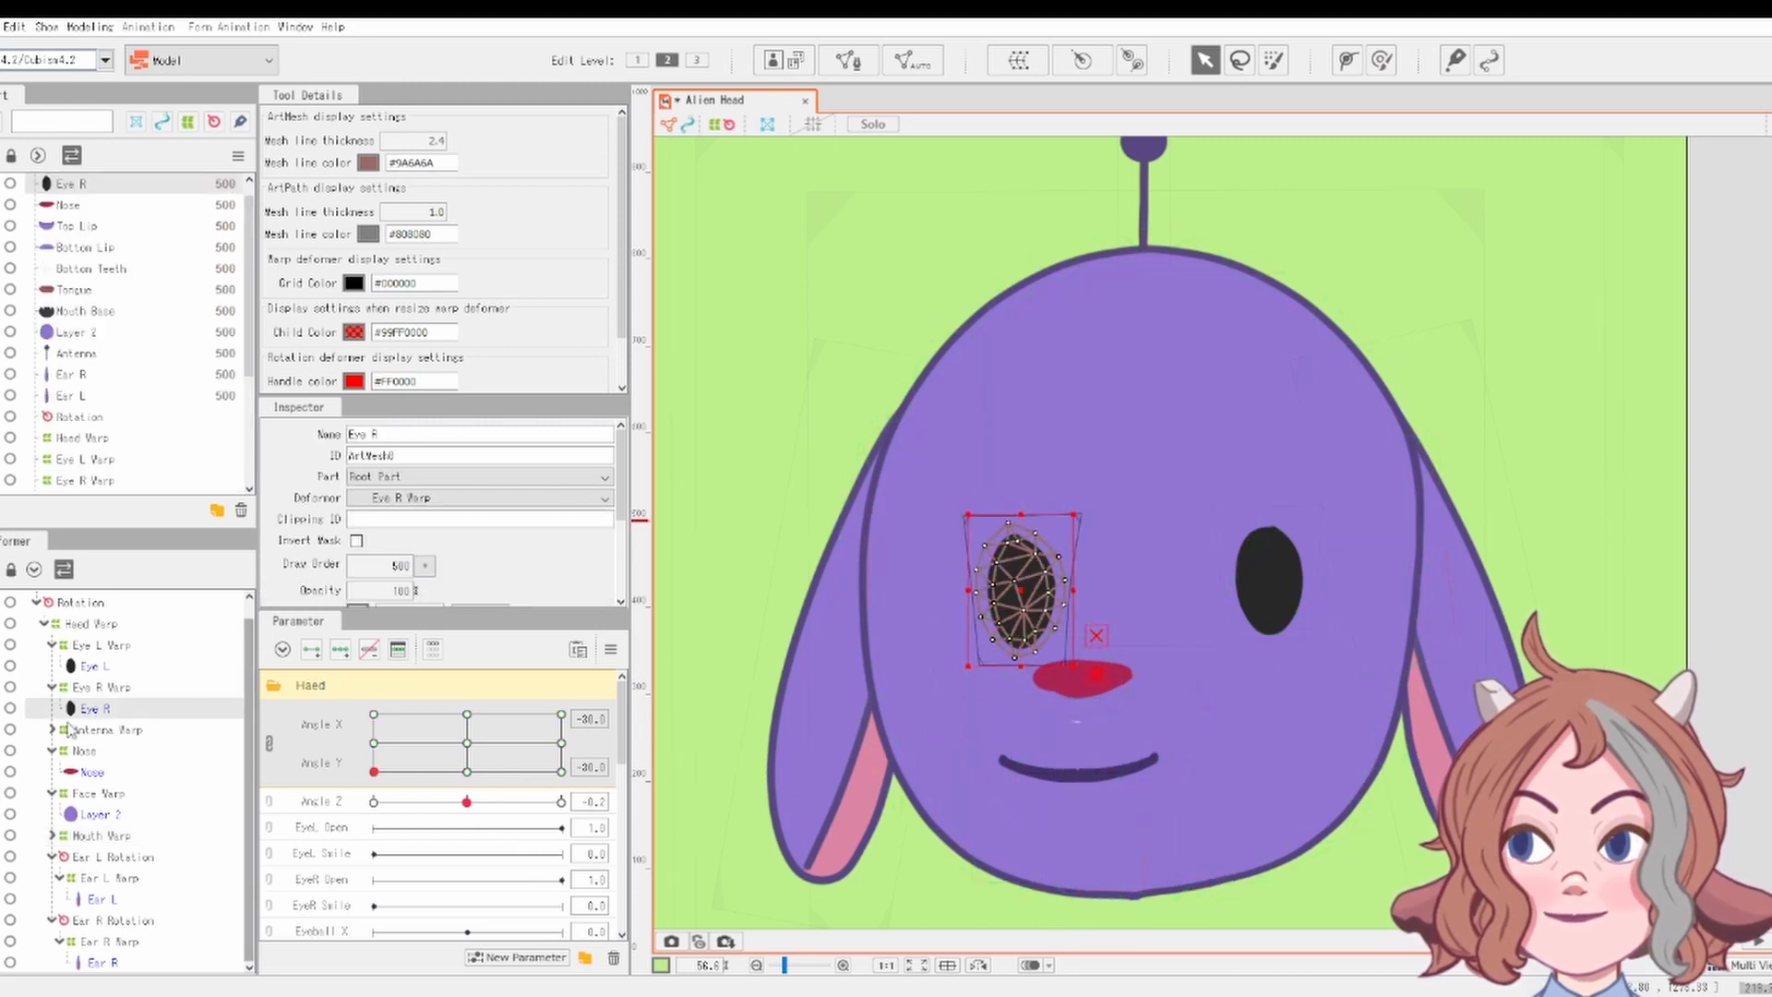
click(102, 687)
drag(1019, 591, 968, 590)
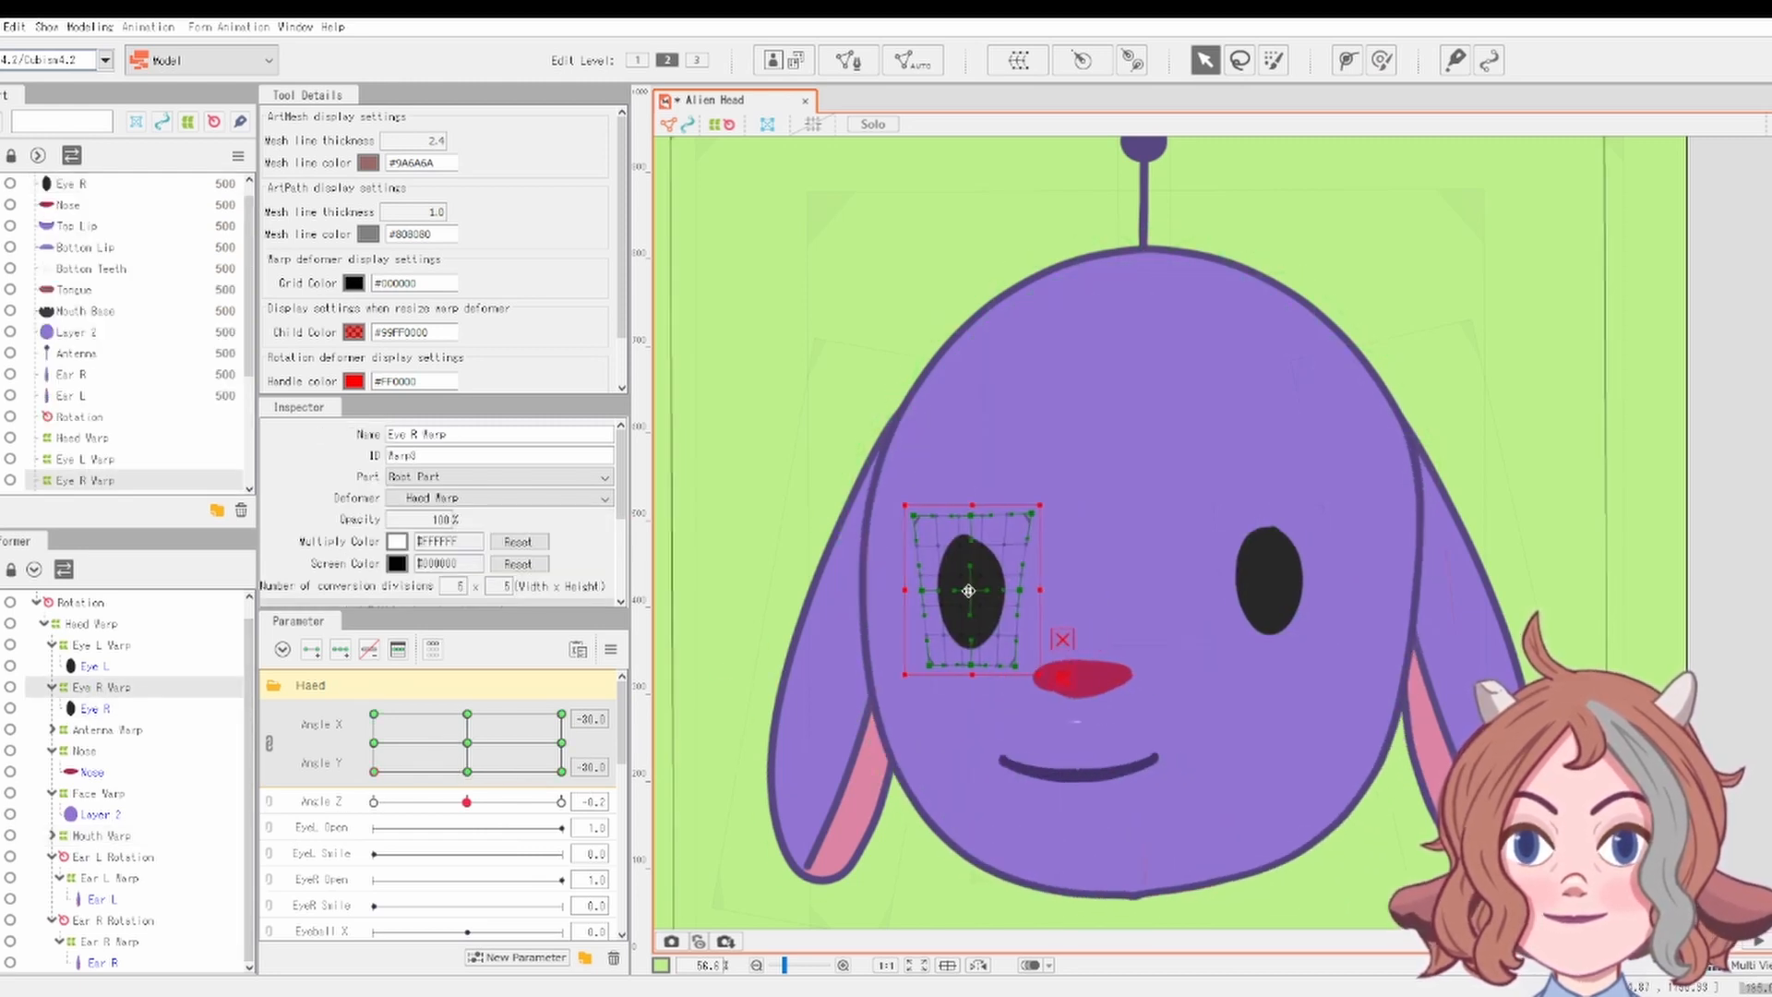
click(101, 645)
drag(1269, 581, 1208, 576)
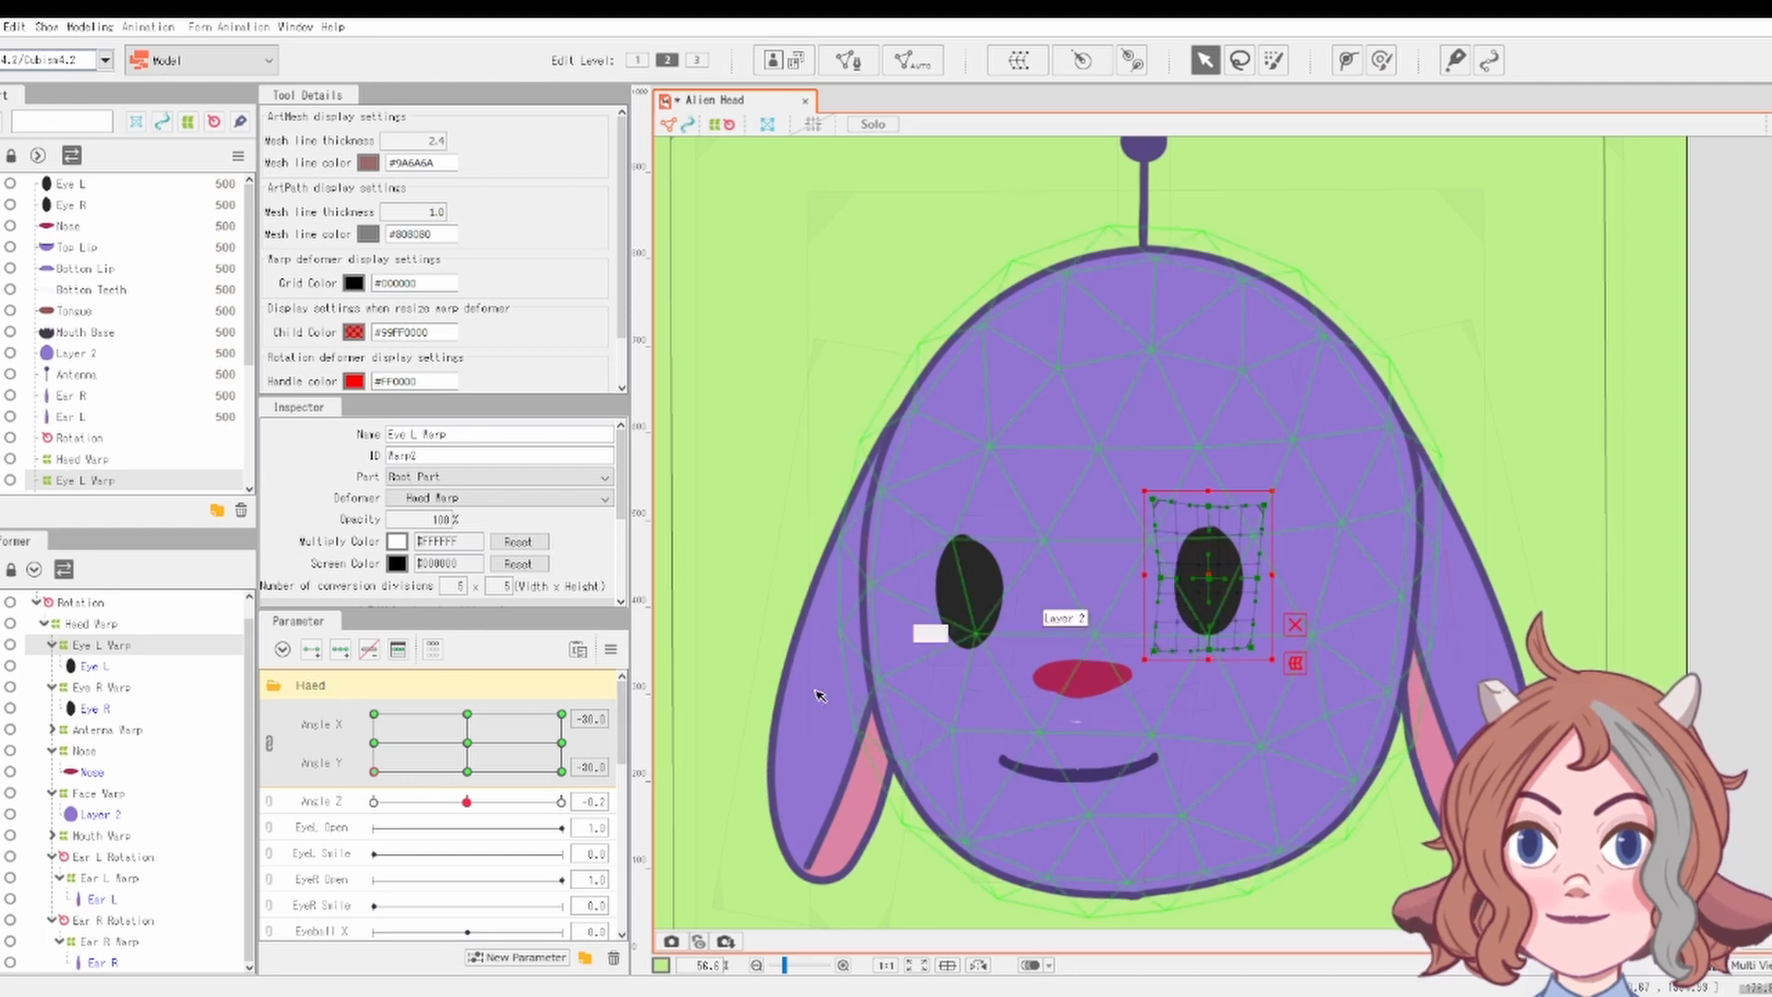
Shift Ear R Warp and Ear L Warp slightly toward the head at the Angle X 30 and -30 corners with Angle Y -30
click(561, 770)
click(129, 941)
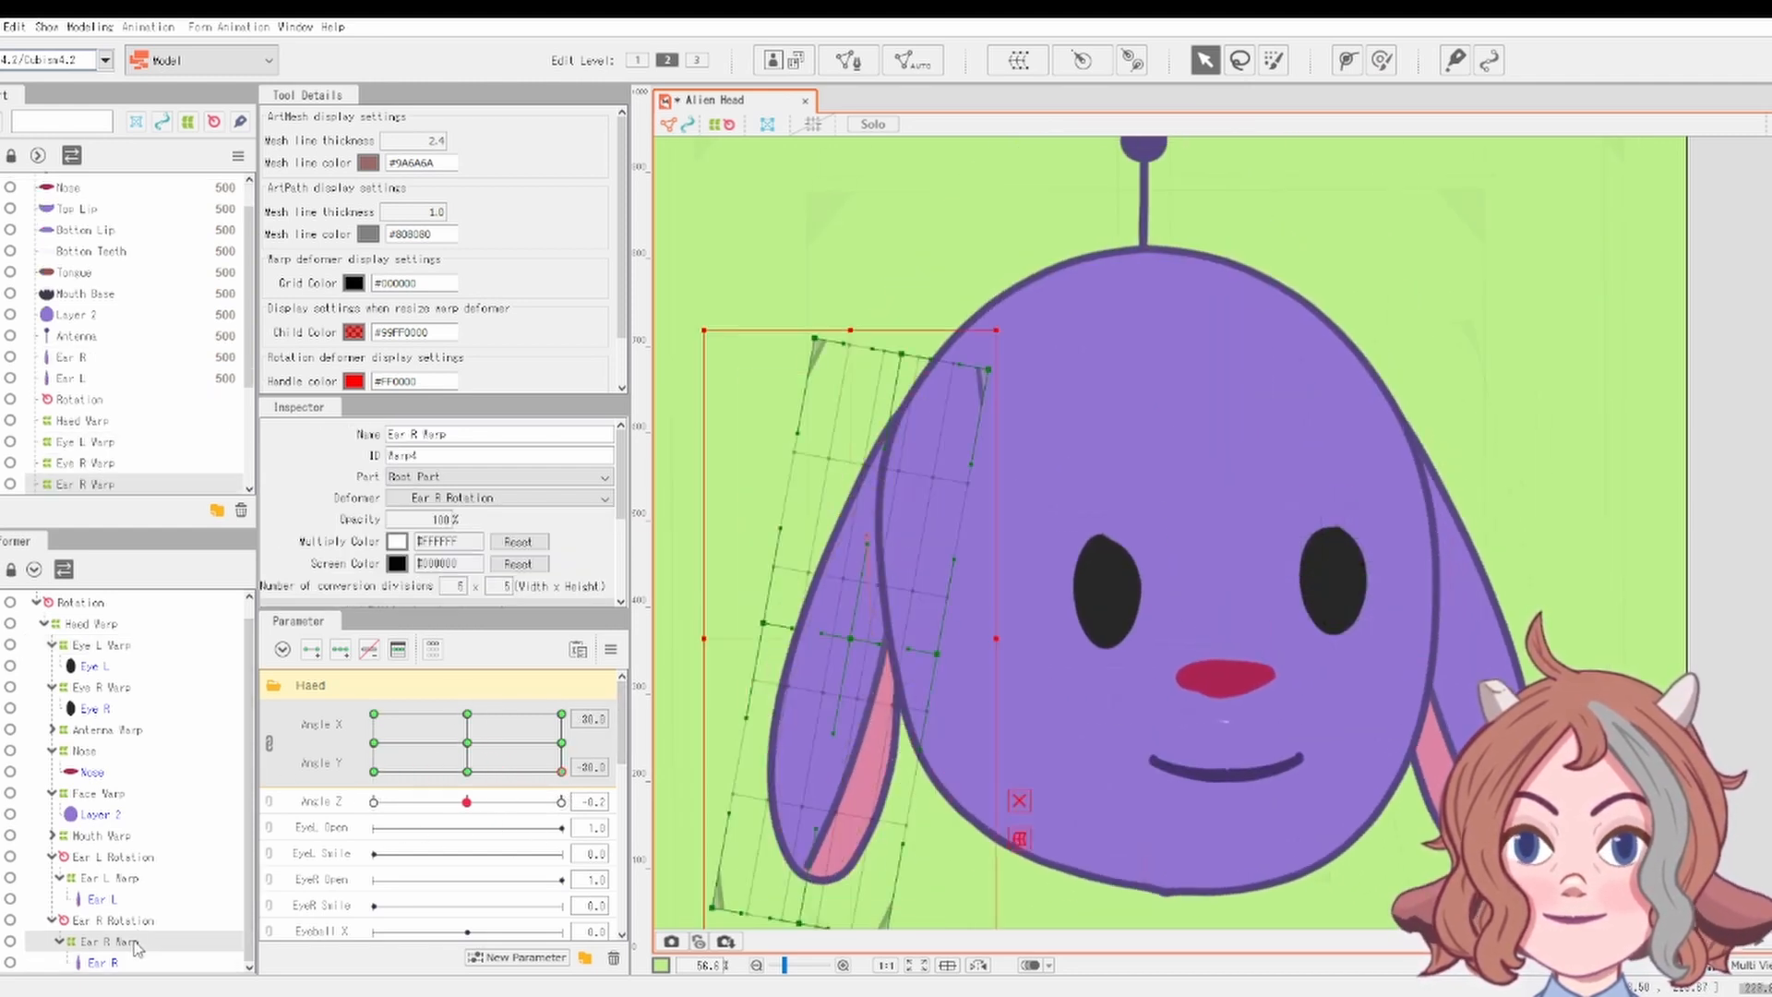
click(374, 771)
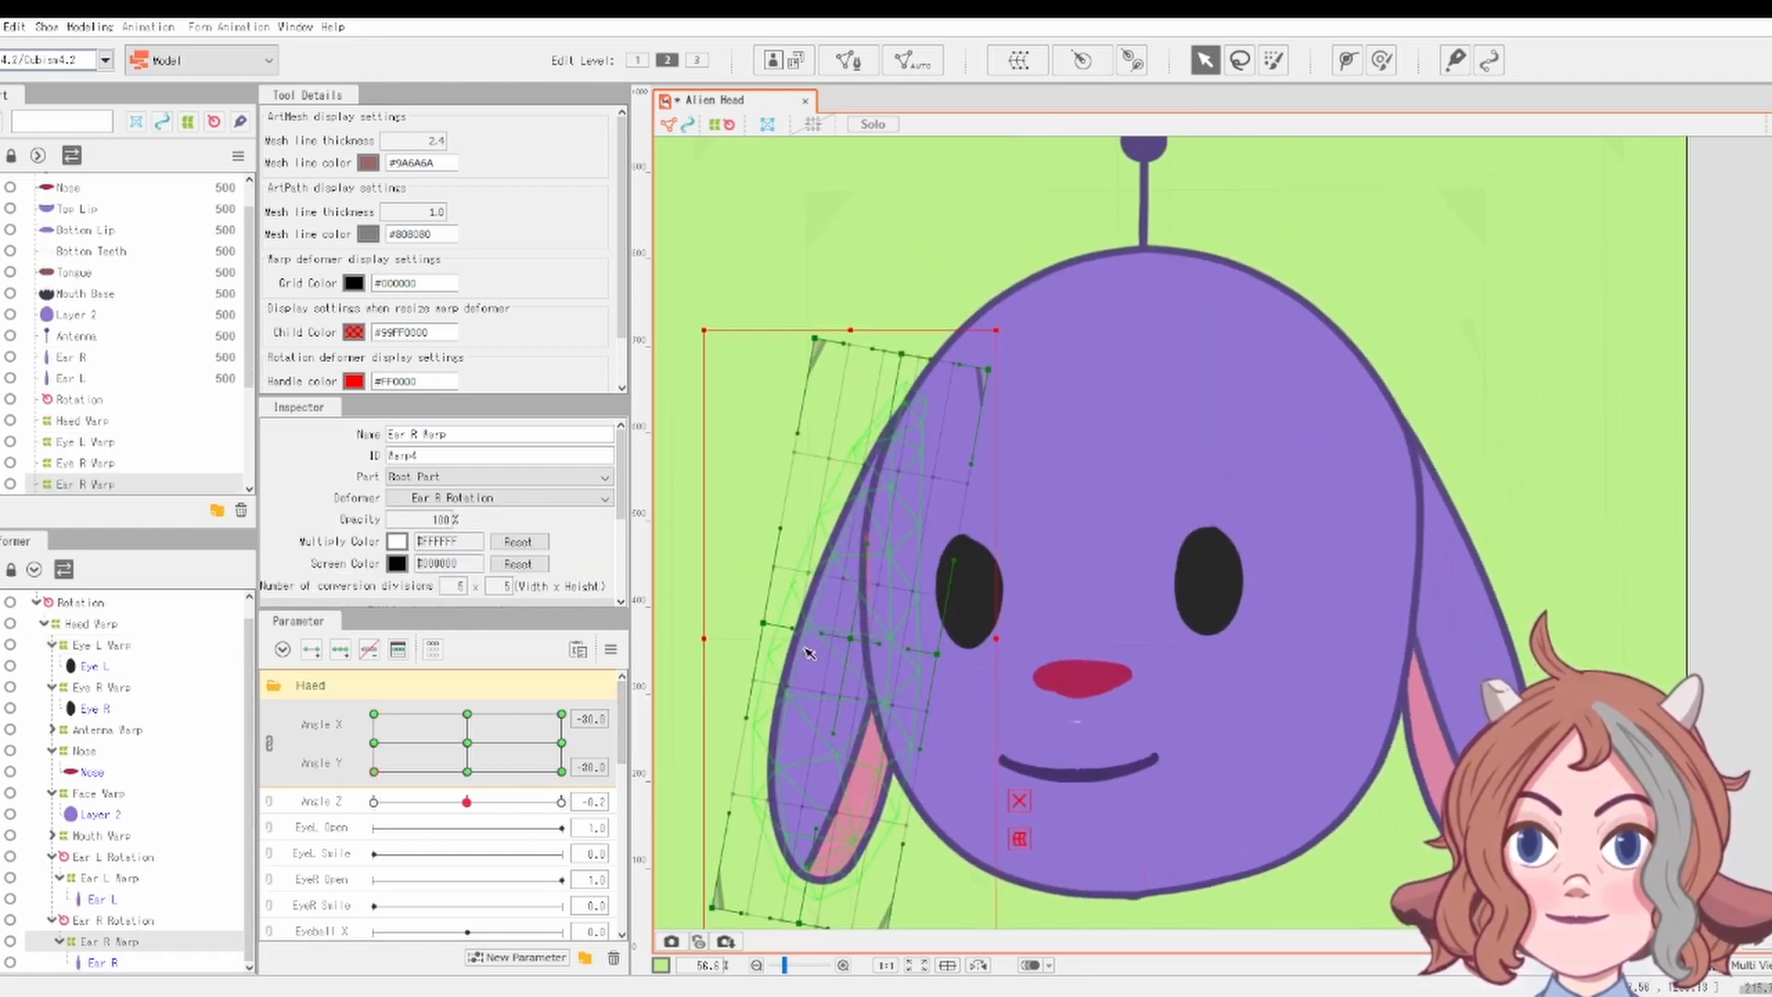
click(561, 765)
click(109, 878)
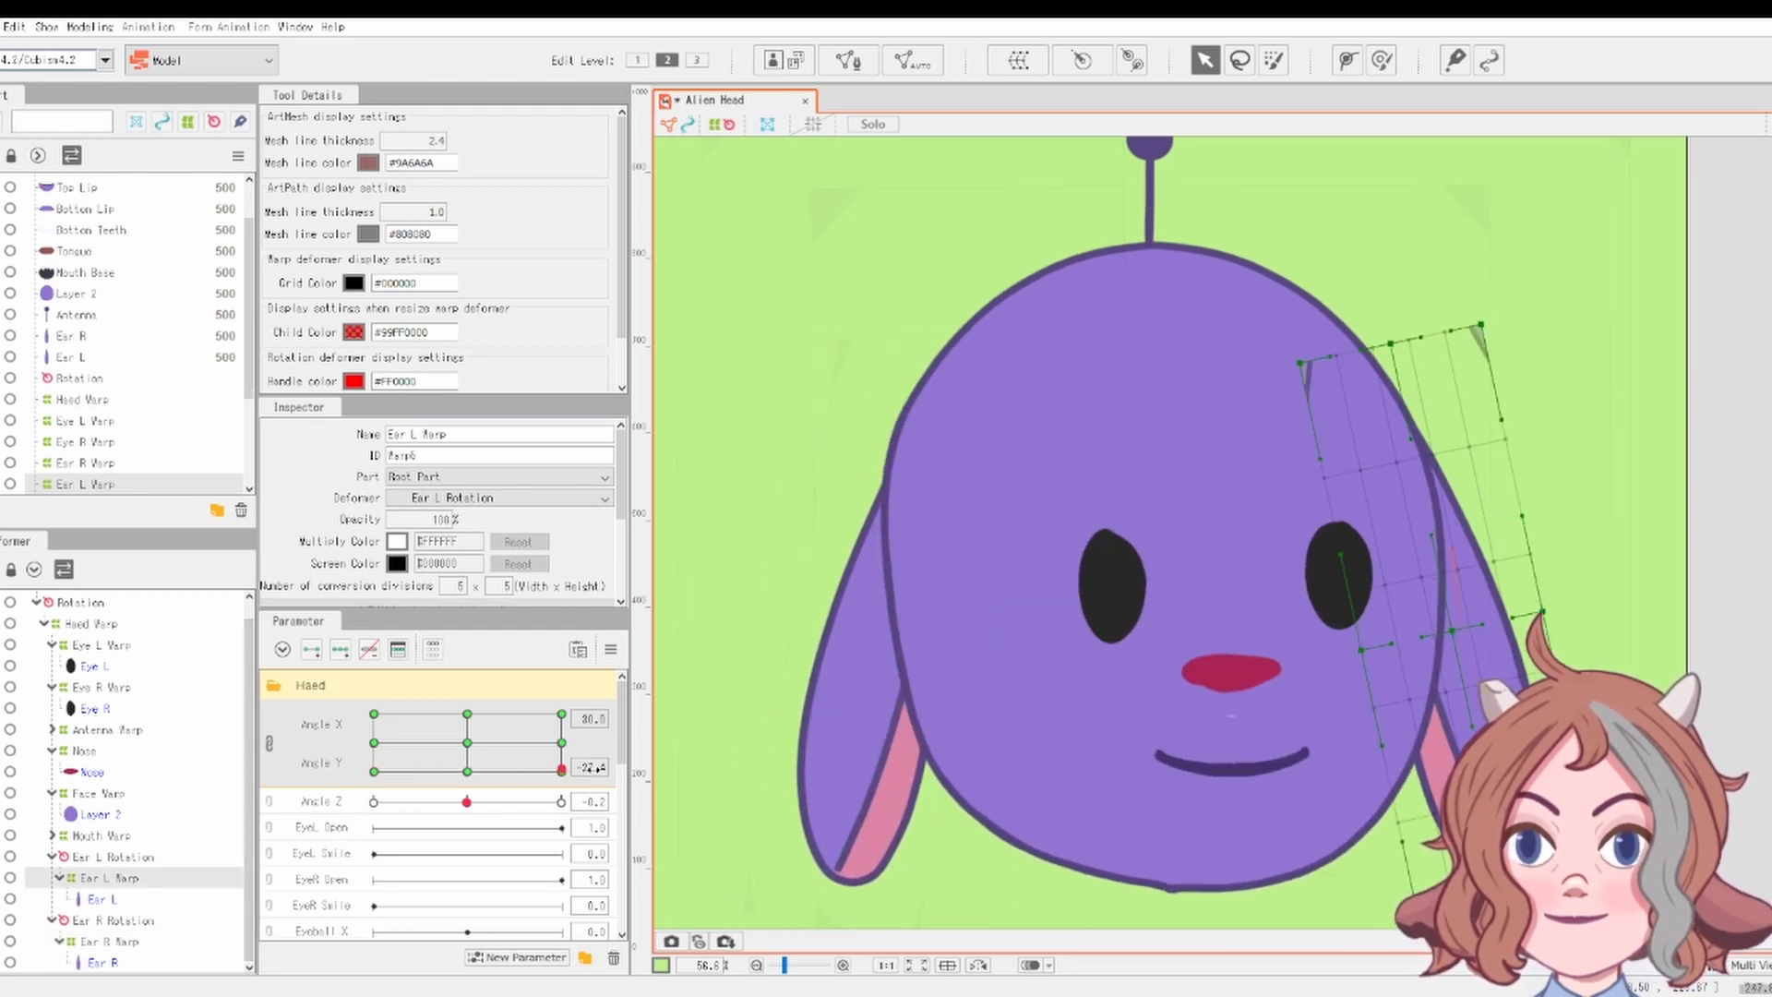
click(438, 771)
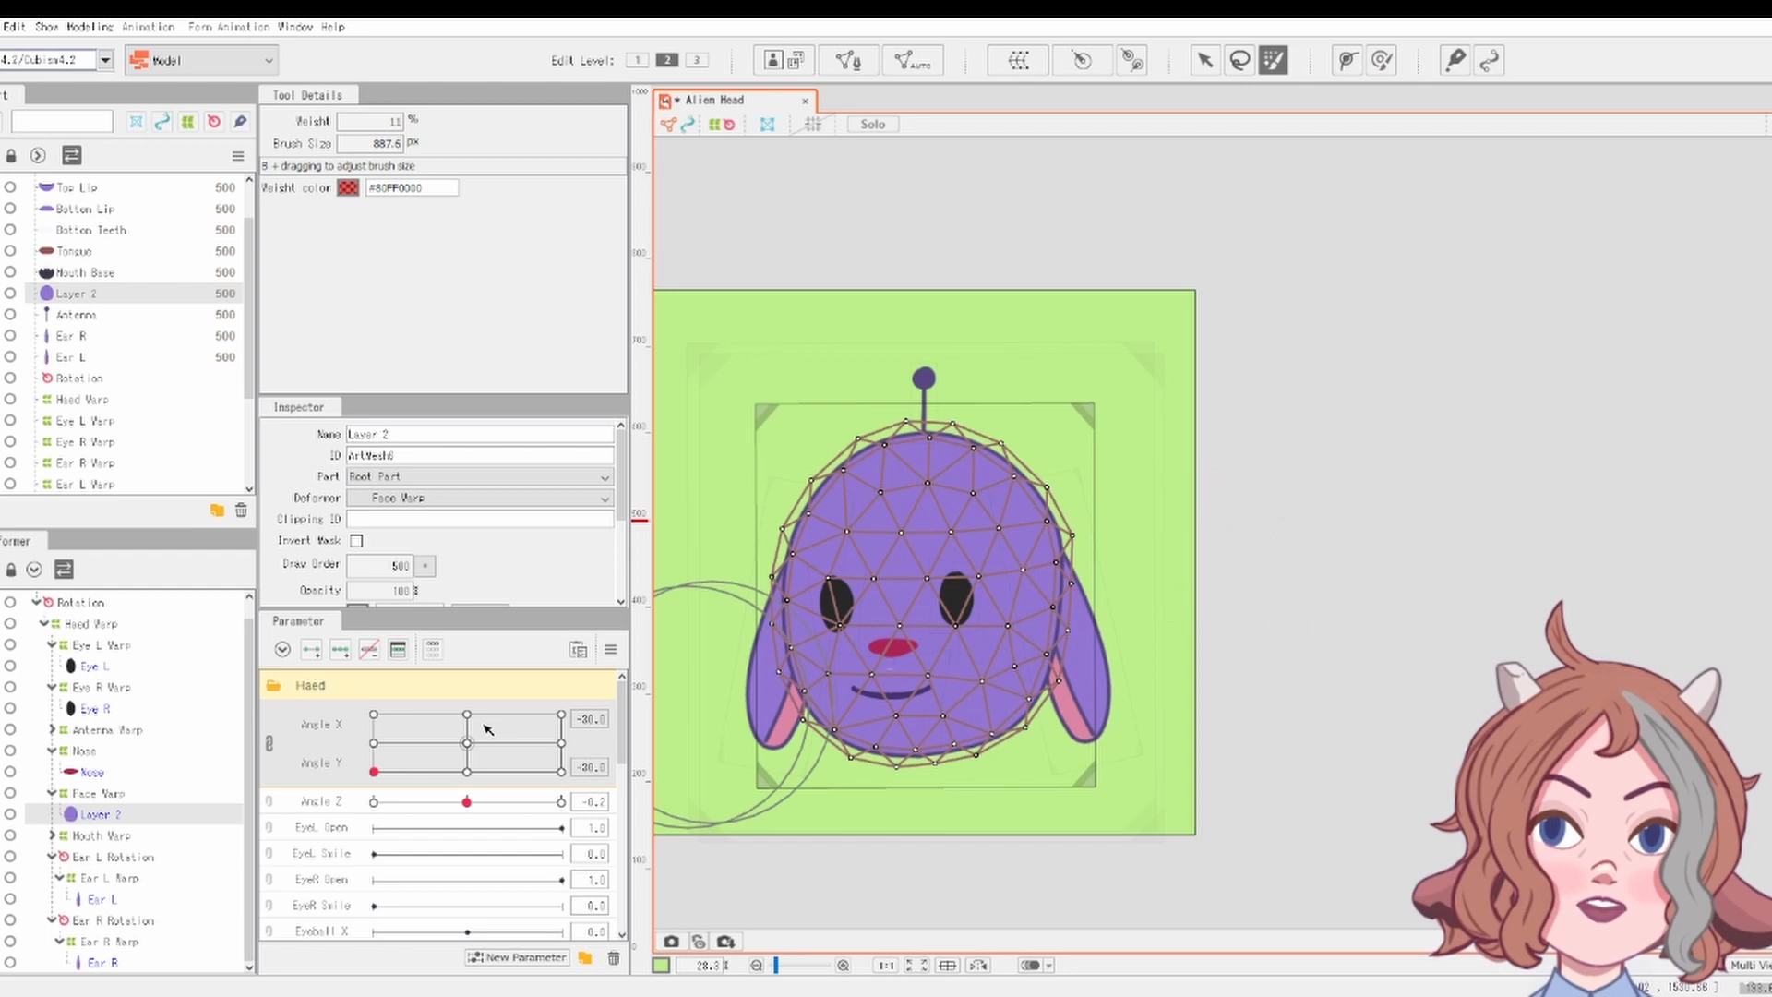
At Angle X 0, Angle Y -30, move Ear R Warp slightly outward and down, and adjust Ear L Warp
click(500, 706)
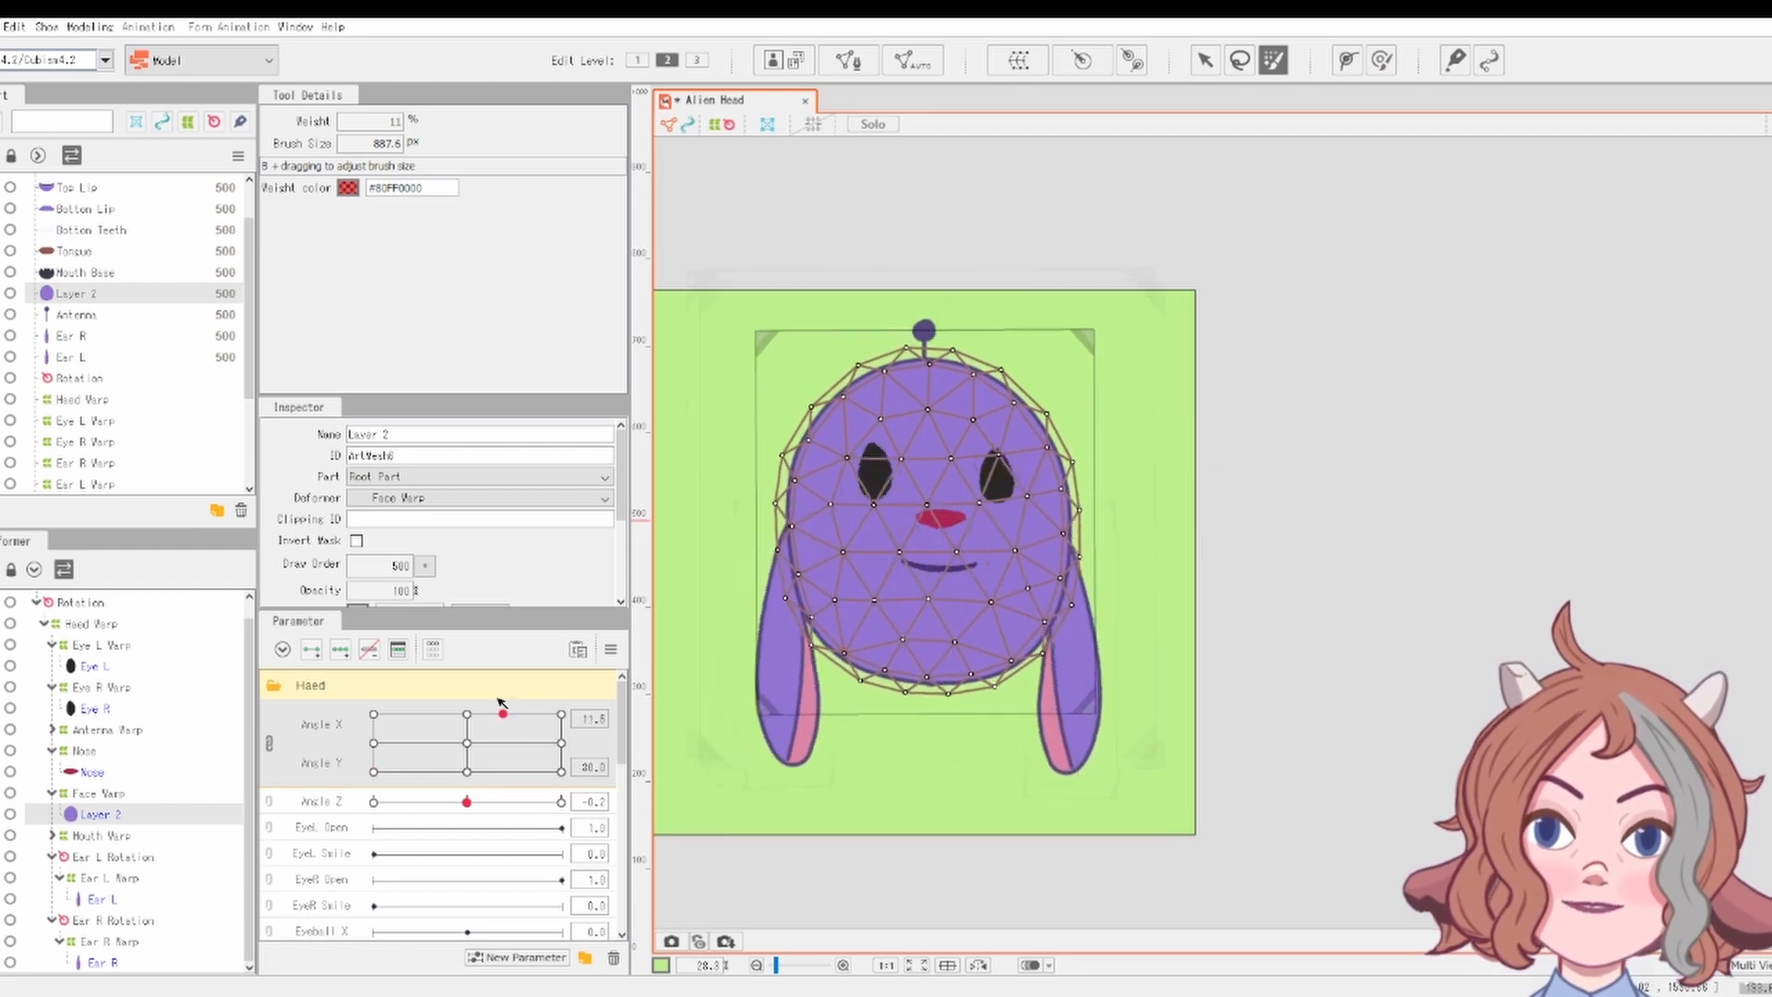
drag(500, 704, 457, 814)
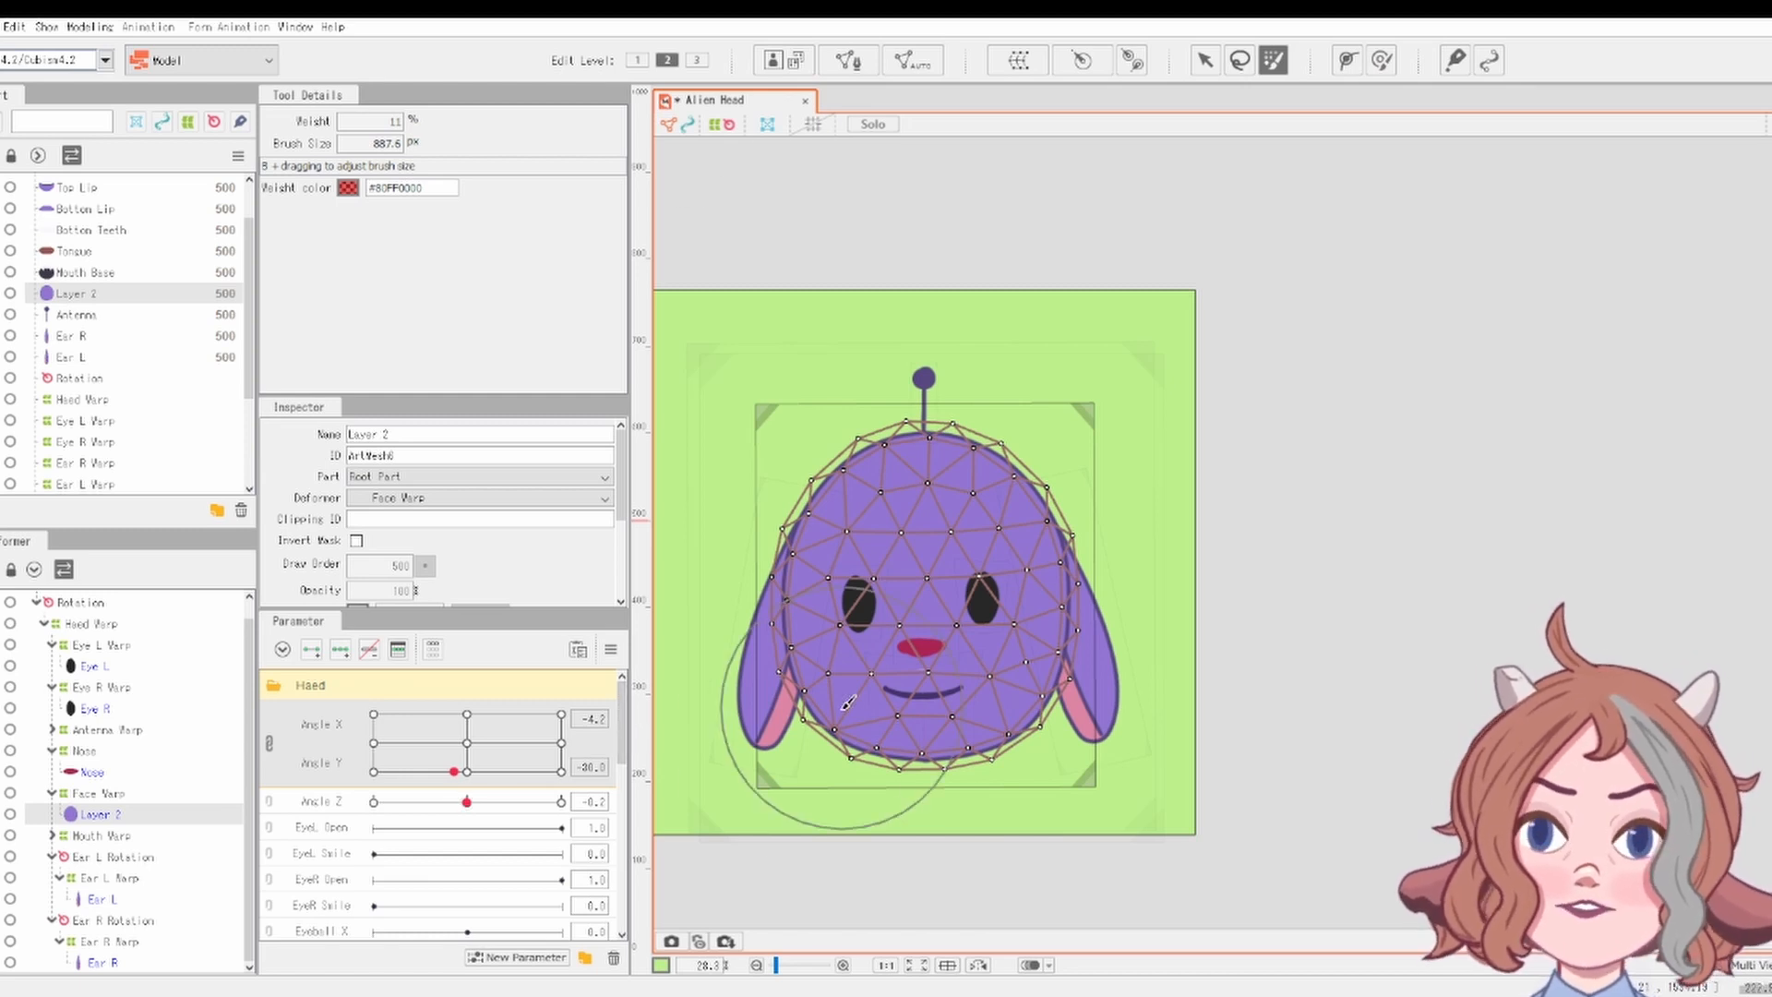
click(109, 941)
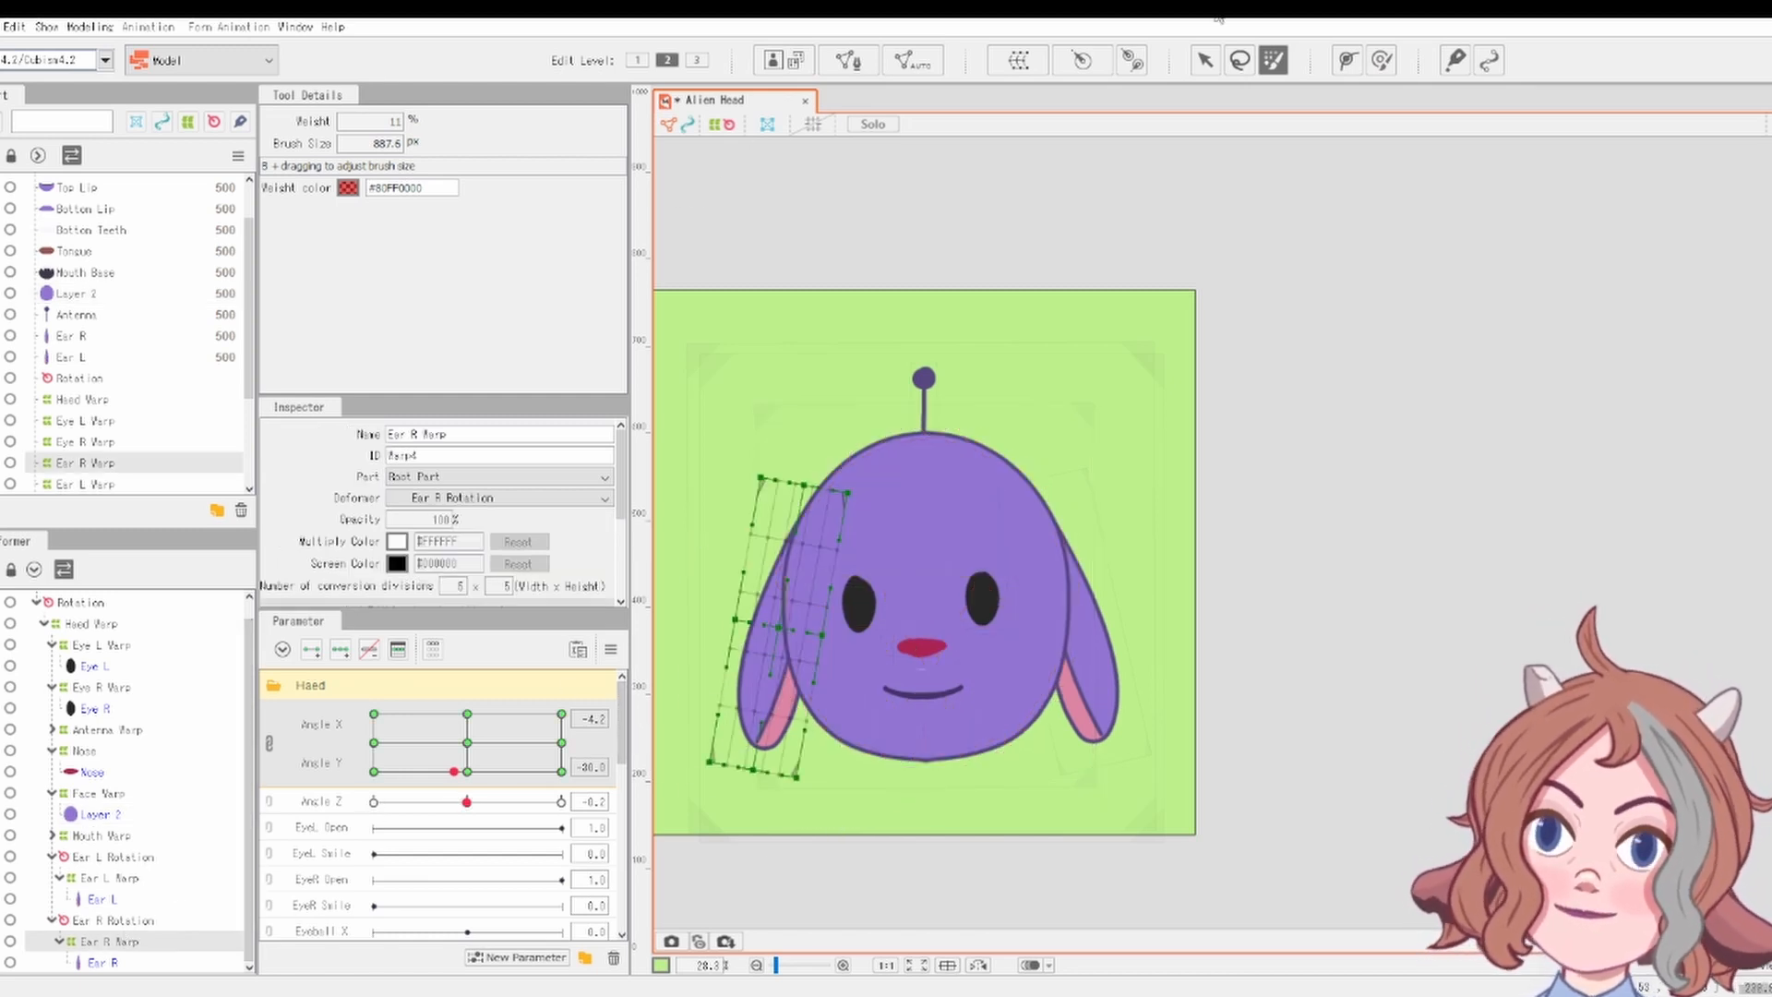
key(v)
click(1091, 635)
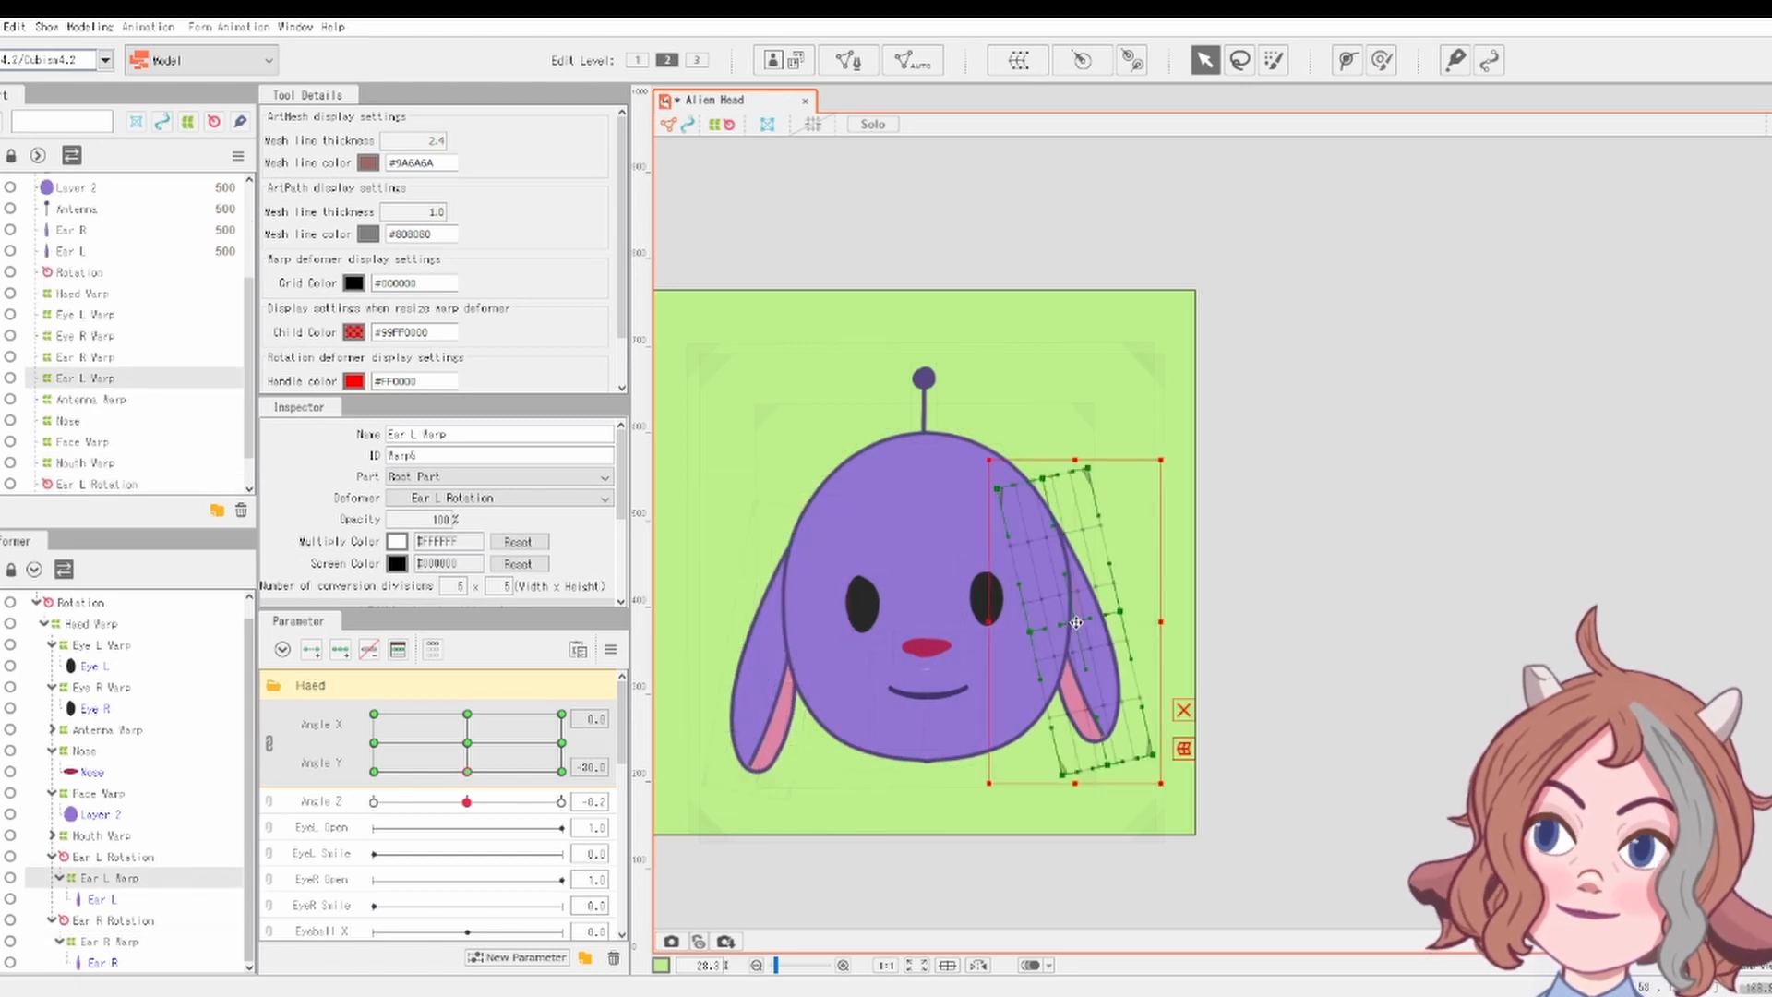
Lower the ear warps slightly at Angle X 30 and Angle X -30 with Angle Y at -30
drag(466, 771, 570, 918)
drag(561, 770, 374, 772)
click(109, 941)
click(1085, 834)
With Angle Y at -30, tilt Antenna Warp slightly clockwise at Angle X -30 and counterclockwise at Angle X 30
click(107, 729)
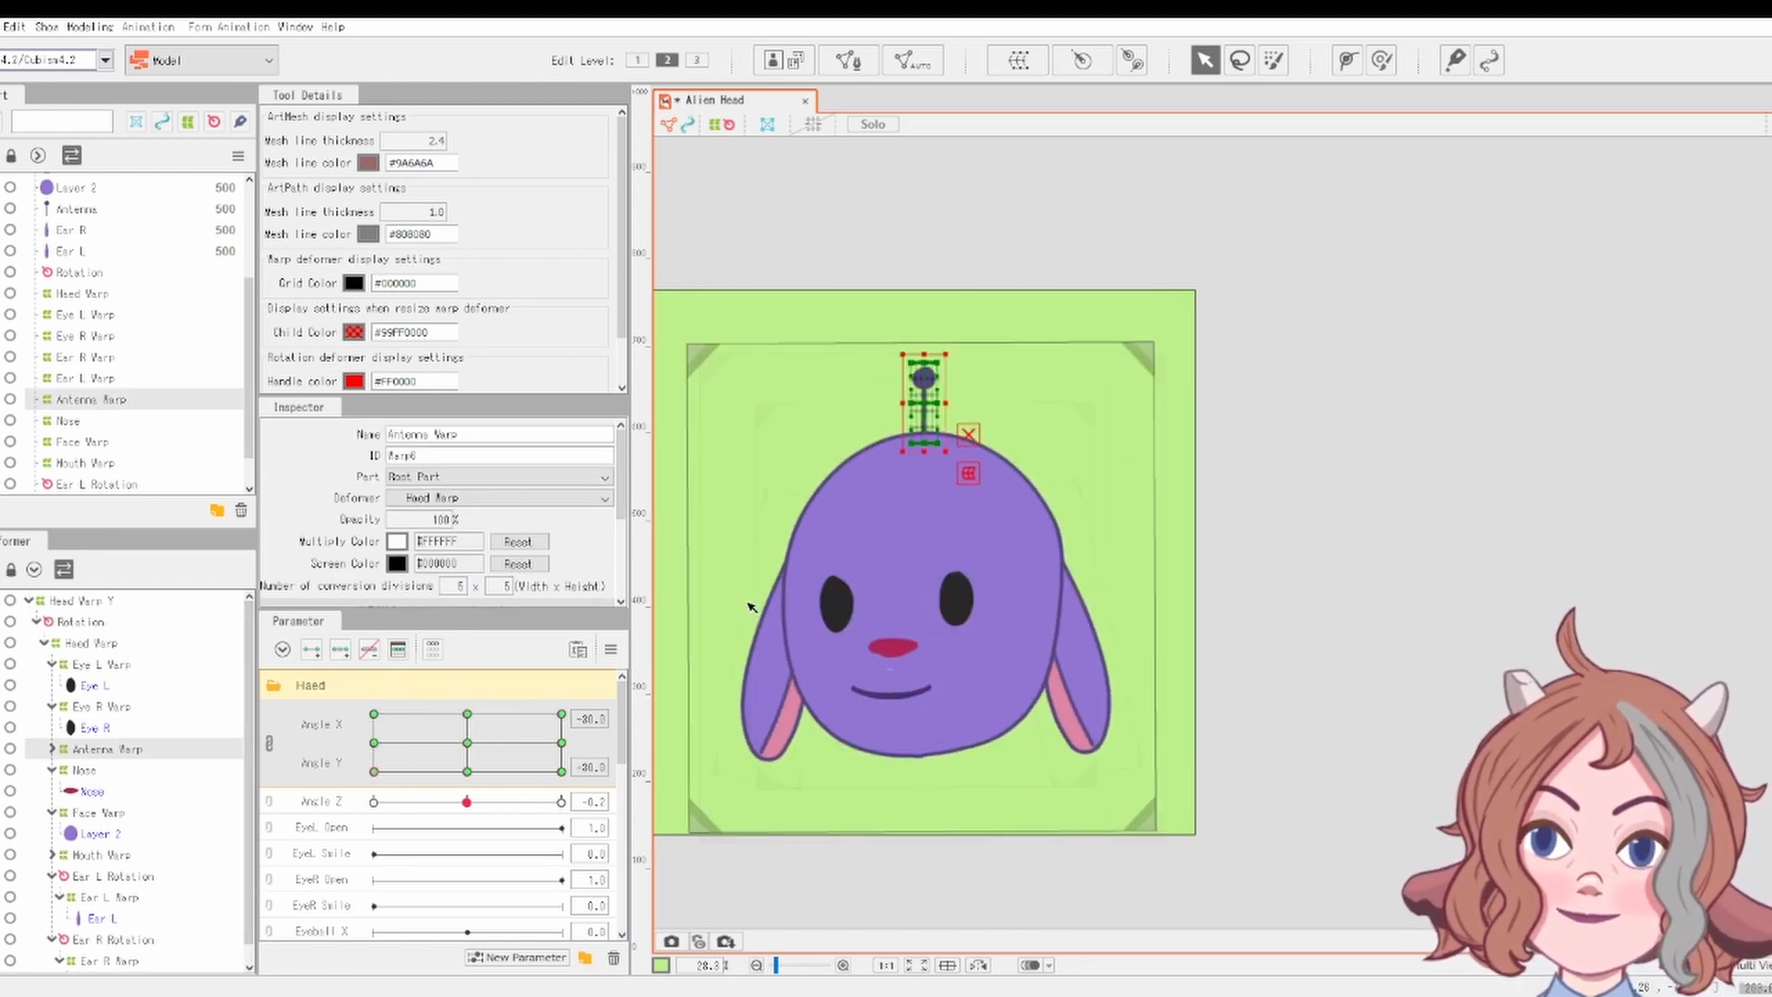
scroll(948, 341, up, 3)
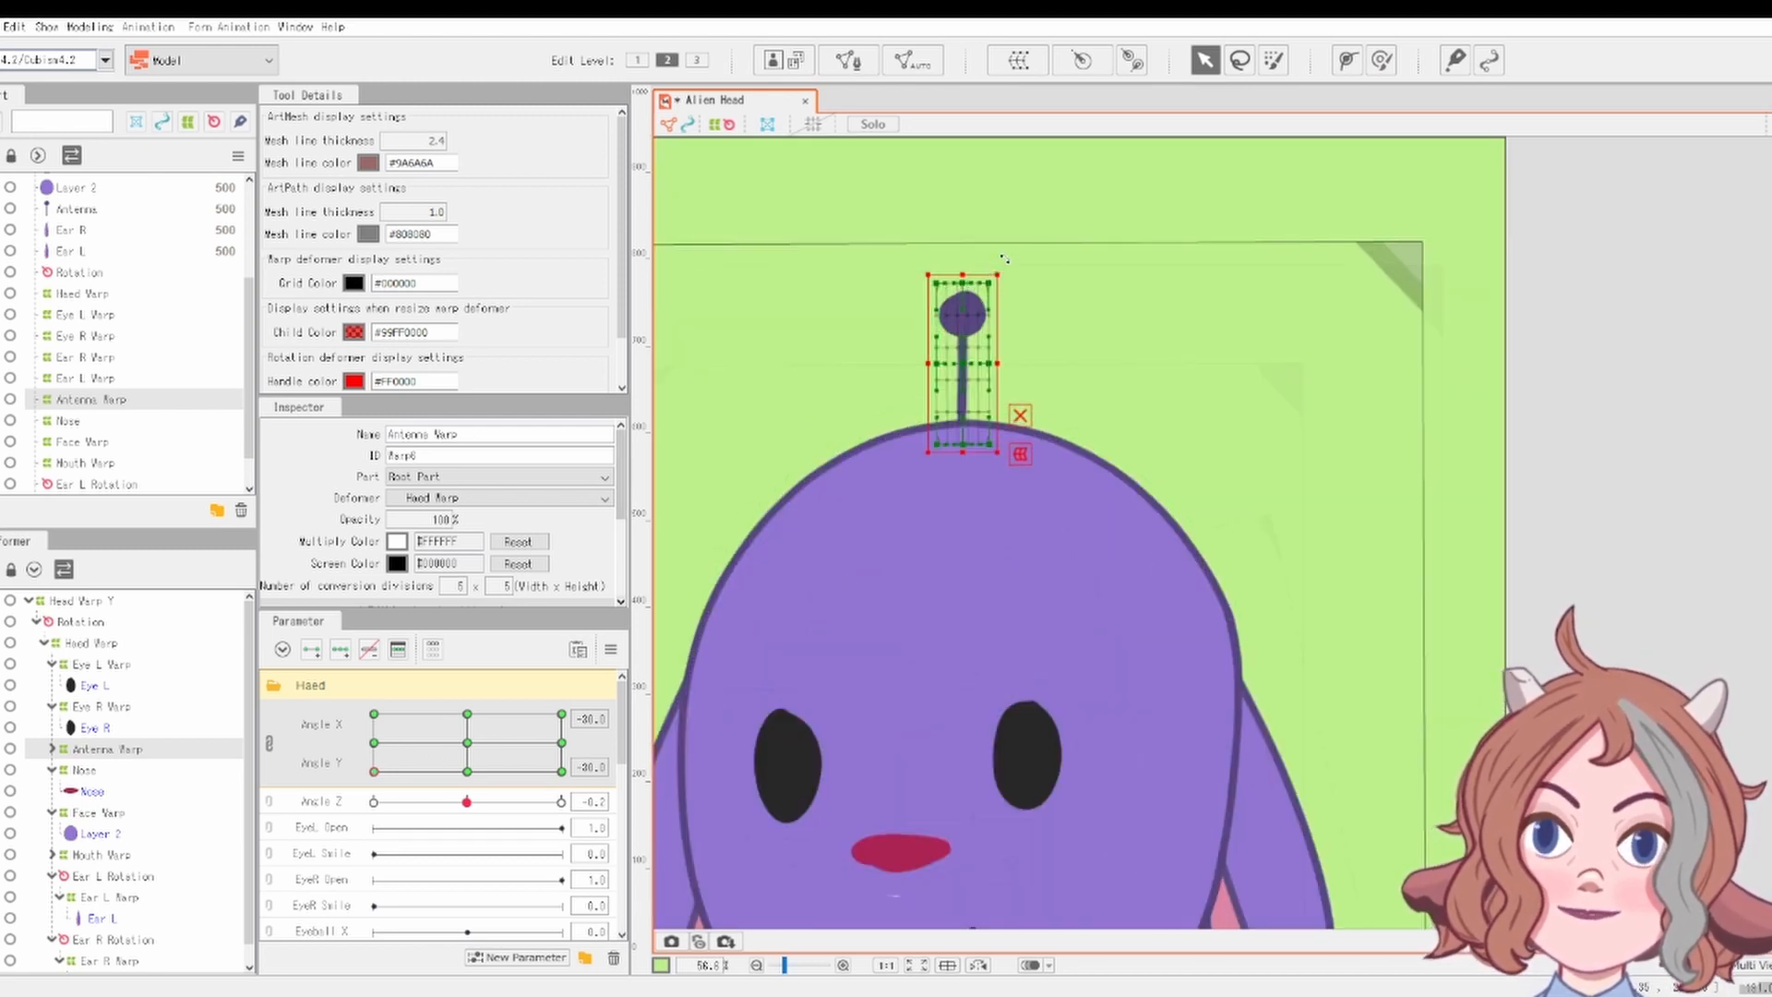
drag(1004, 259, 1019, 266)
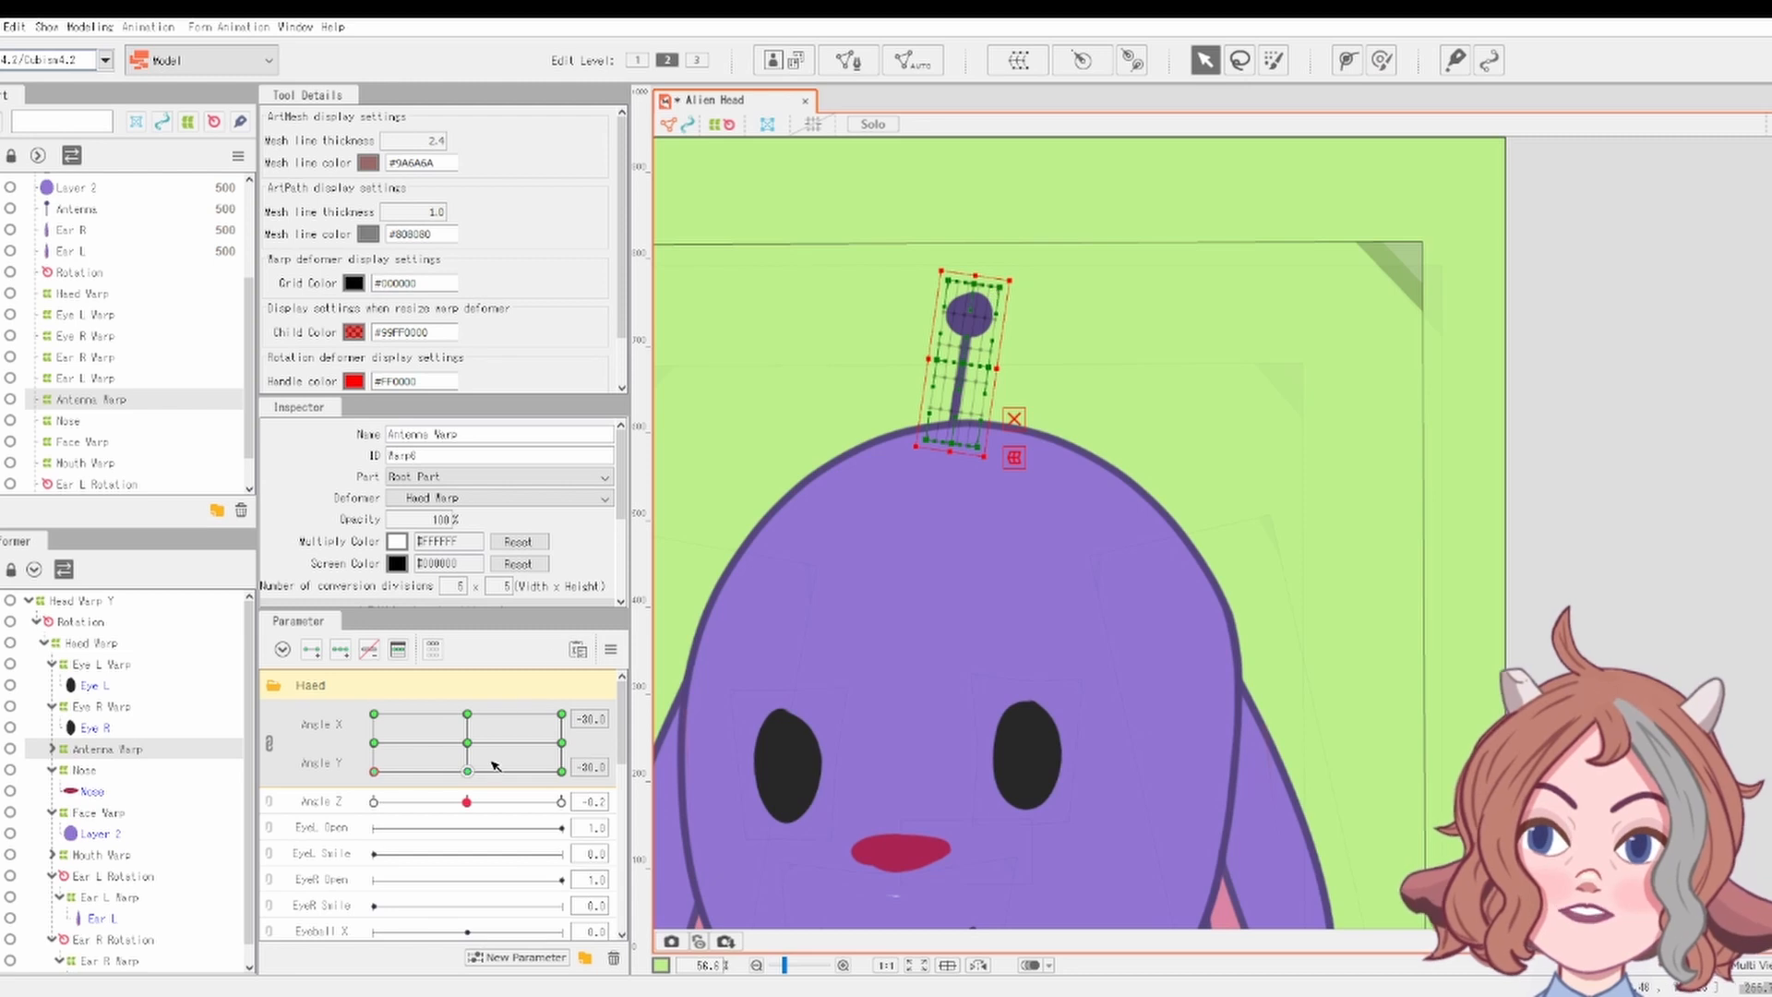
drag(426, 771, 561, 771)
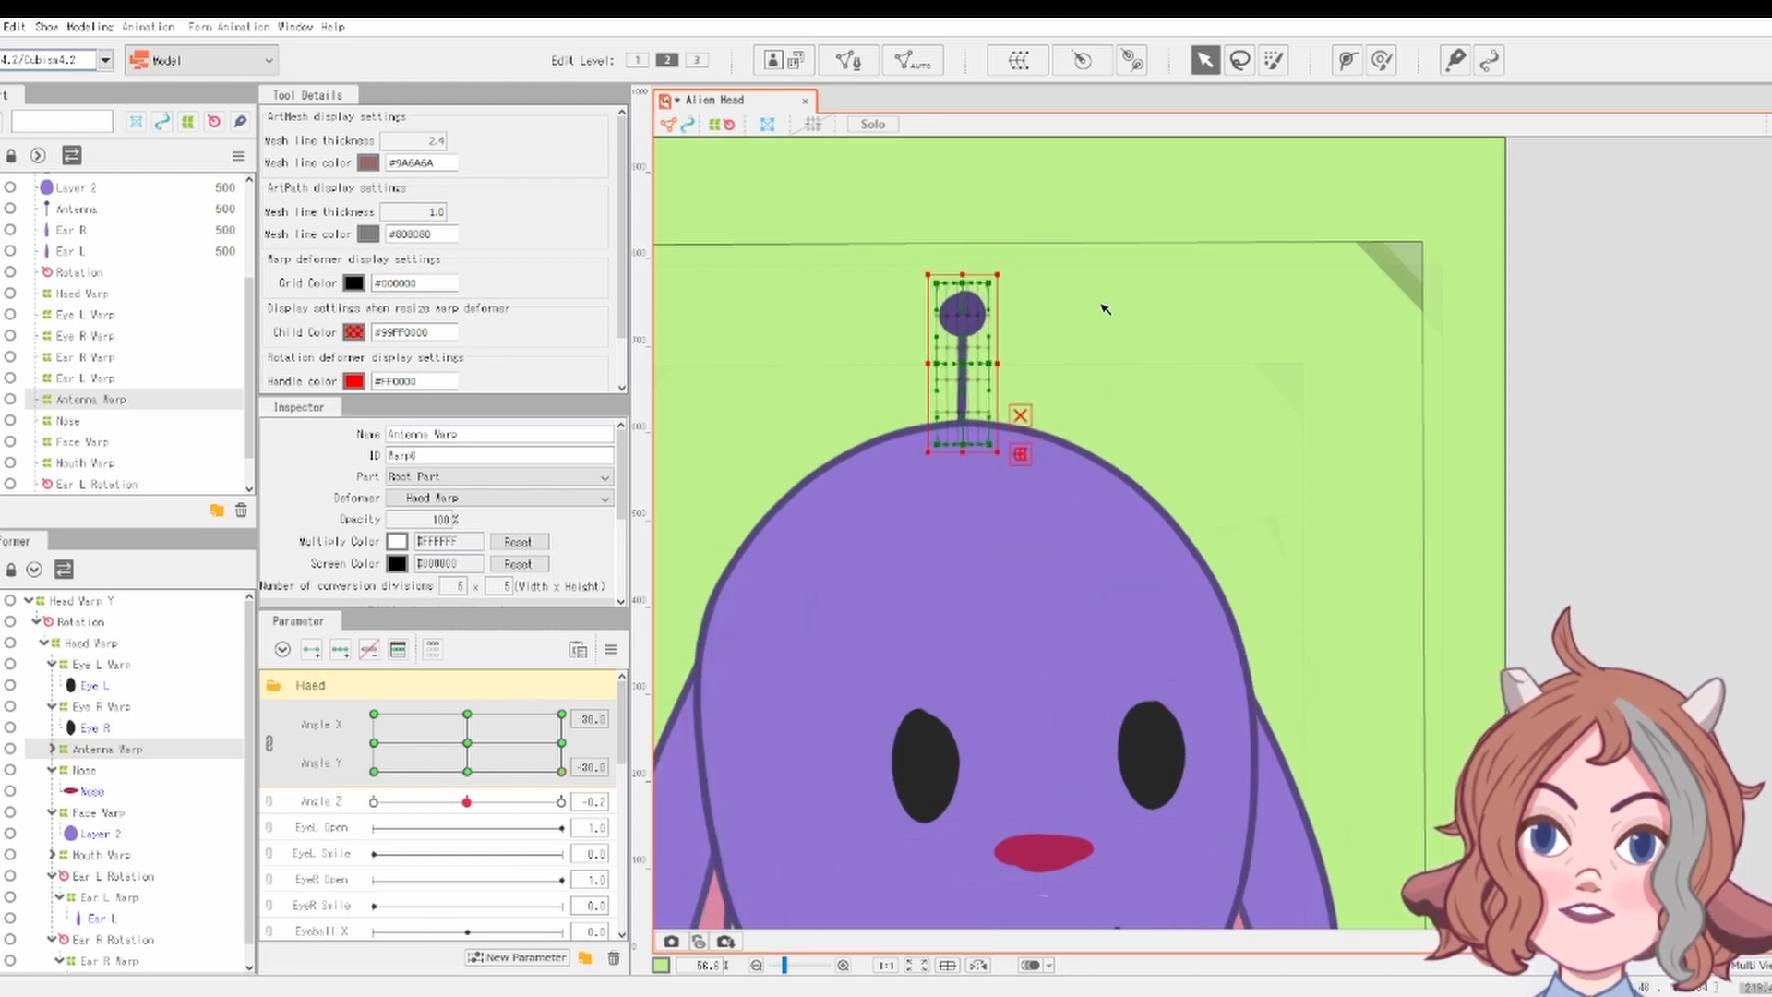
drag(1002, 265, 1008, 276)
scroll(1005, 294, down, 5)
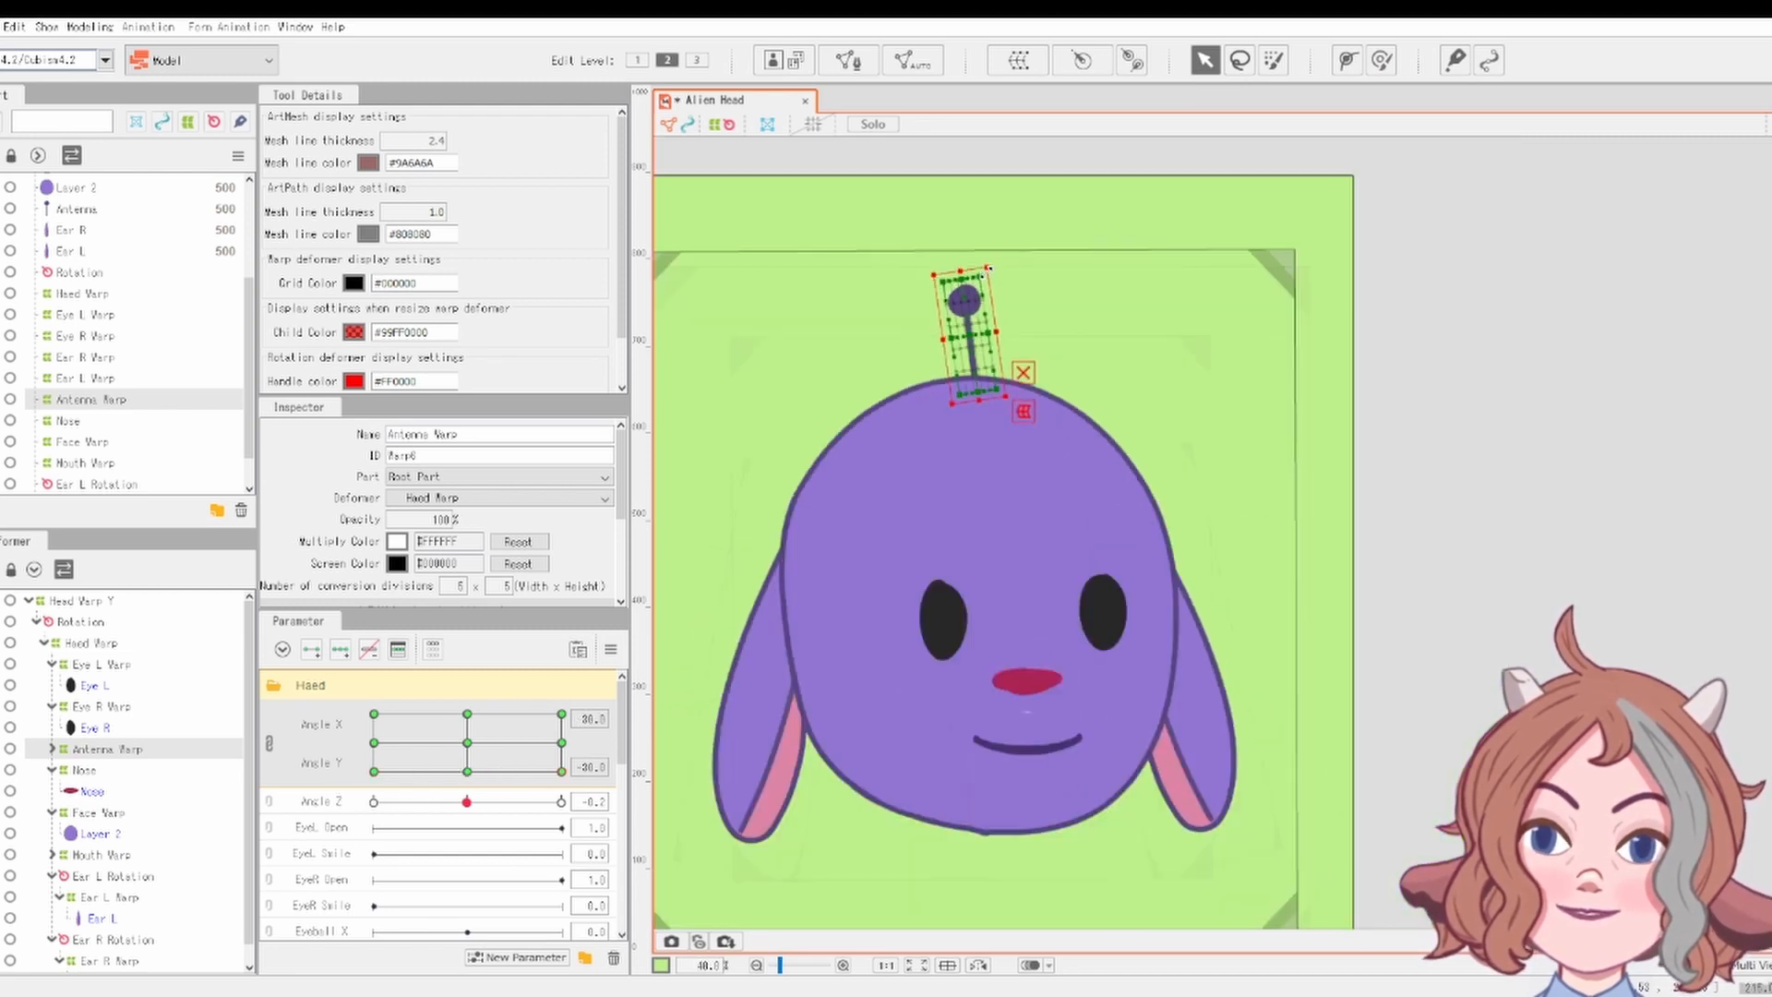
Deselect everything and sweep the combined Angle X and Angle Y to check the head's movement, ending near the neutral pose
drag(467, 769, 270, 652)
click(671, 647)
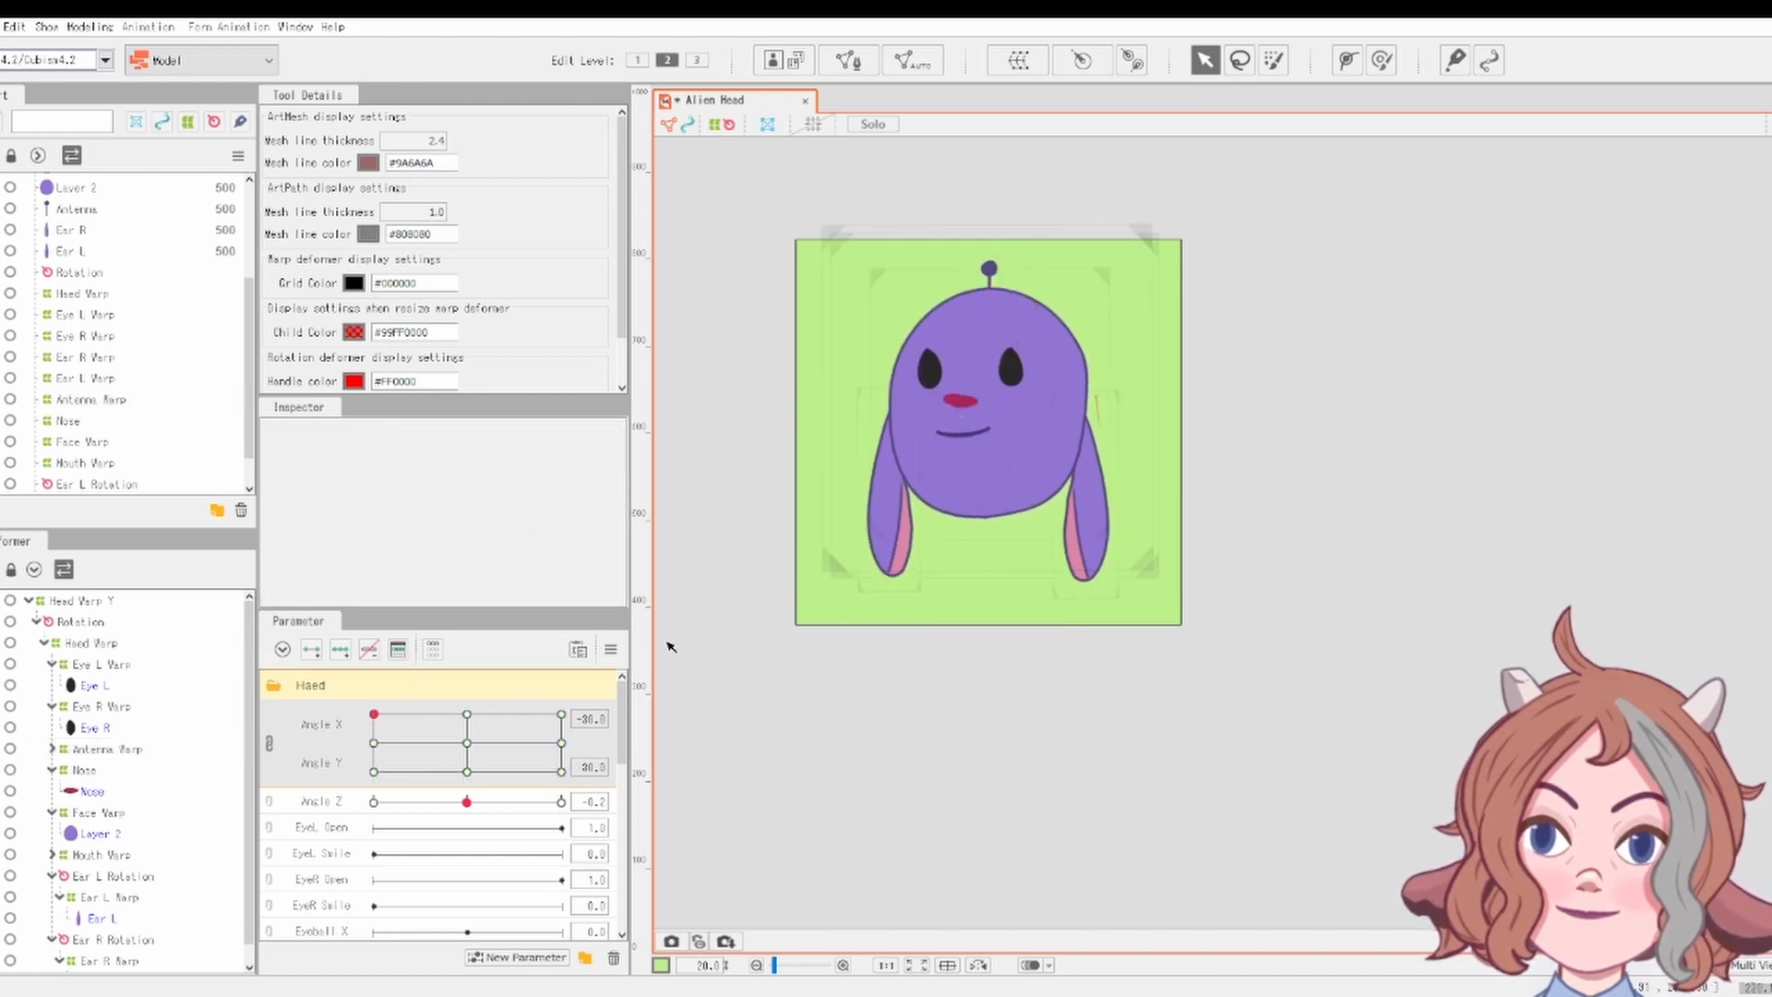
drag(386, 736, 470, 743)
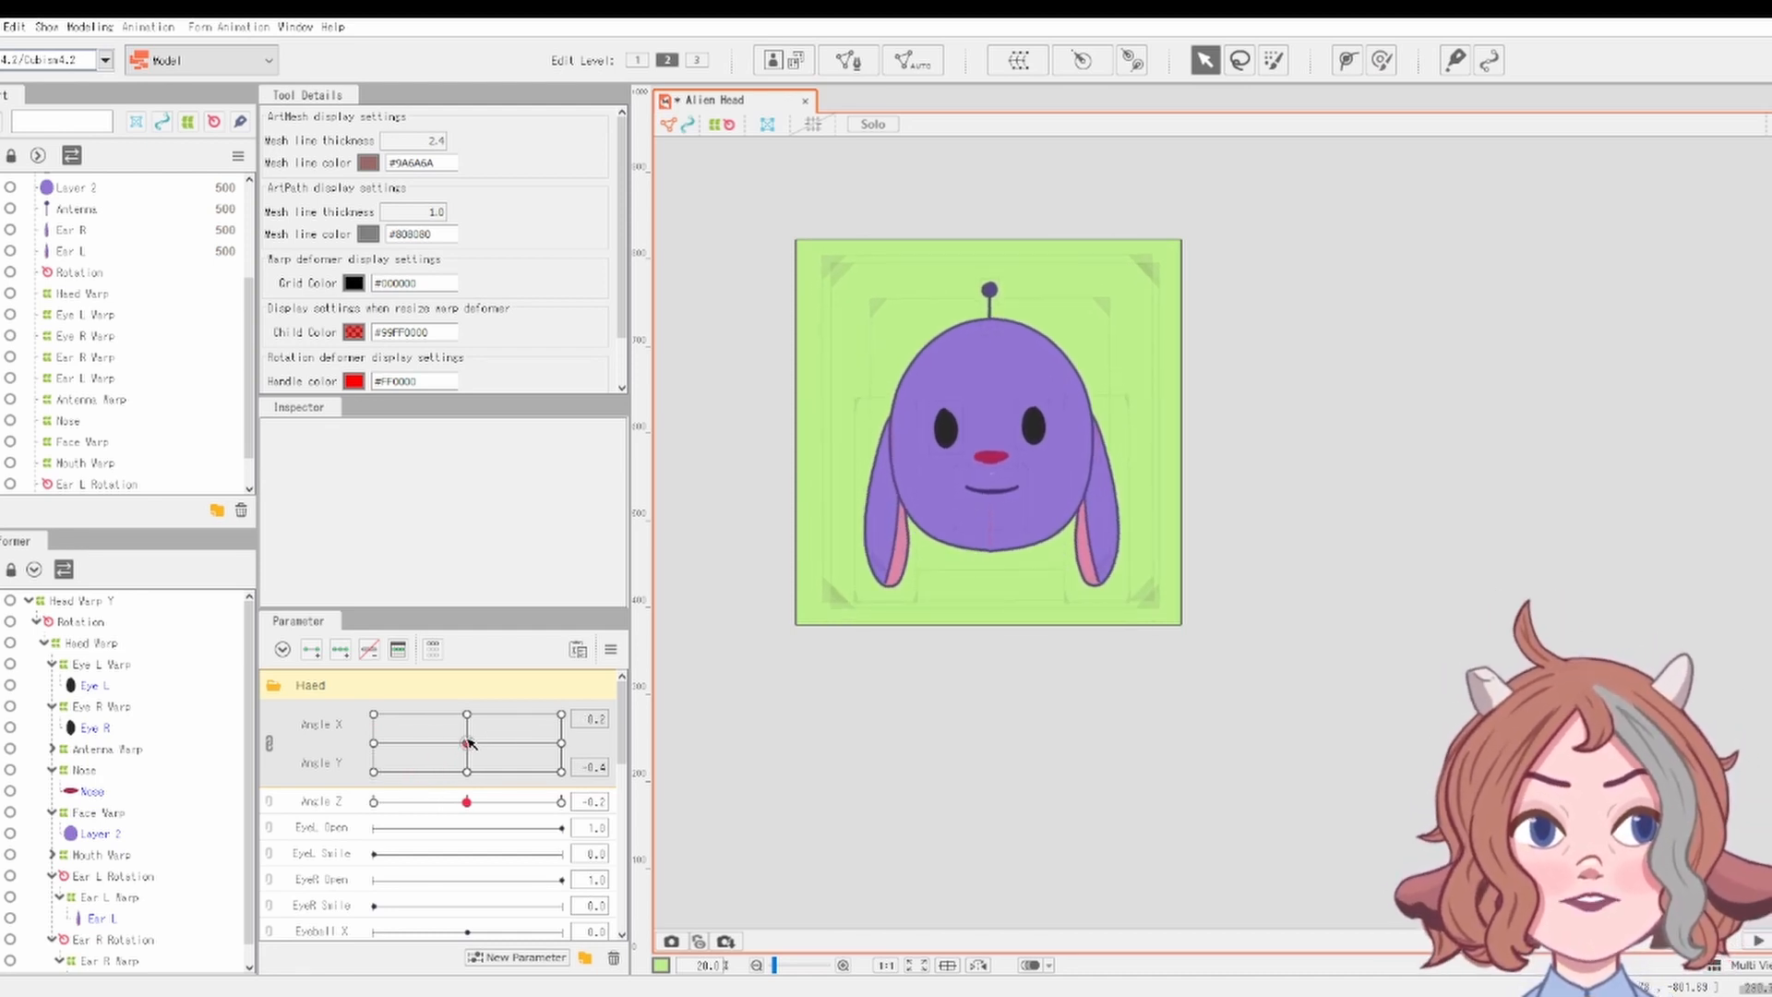